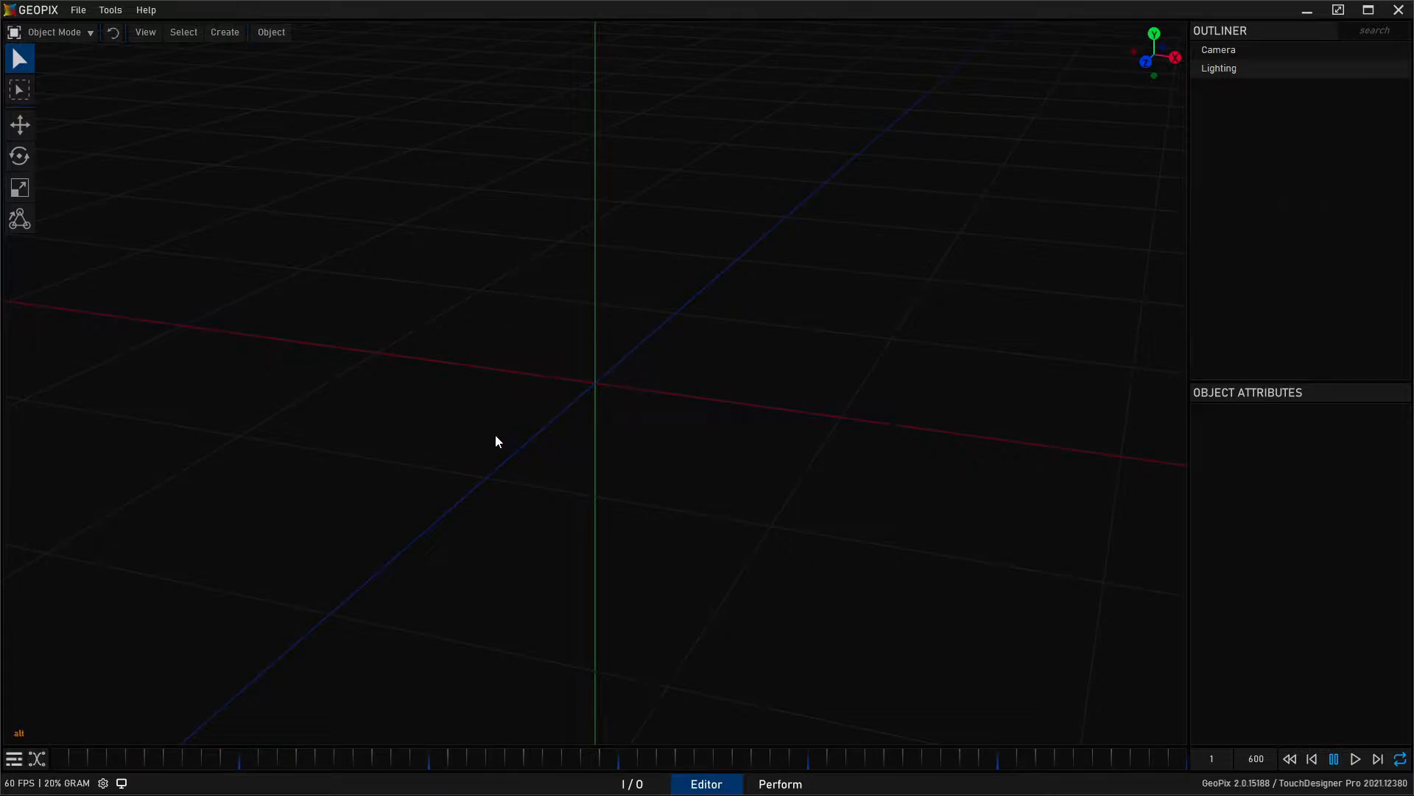
alt+drag(563, 408, 590, 425)
alt+middle_drag(678, 400, 686, 381)
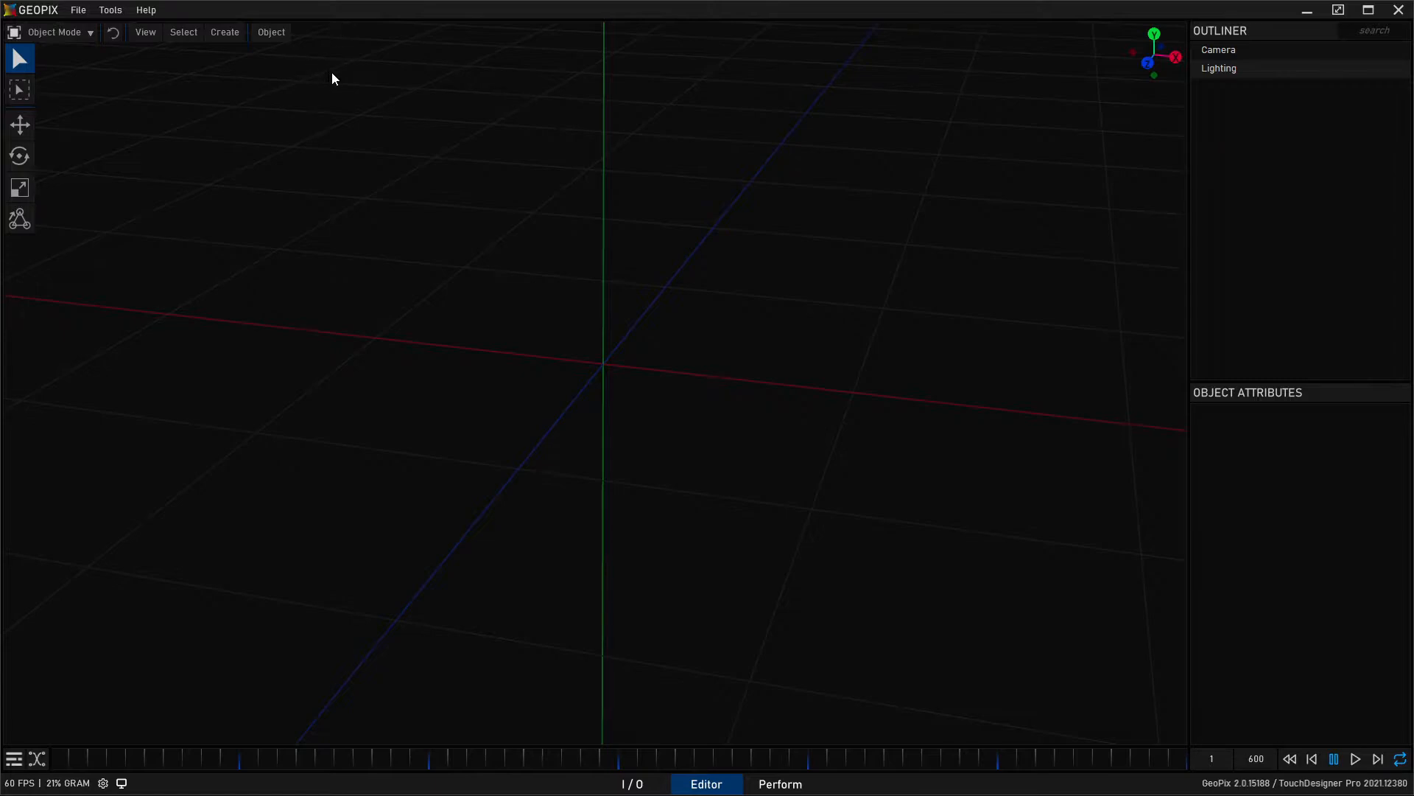
click(267, 34)
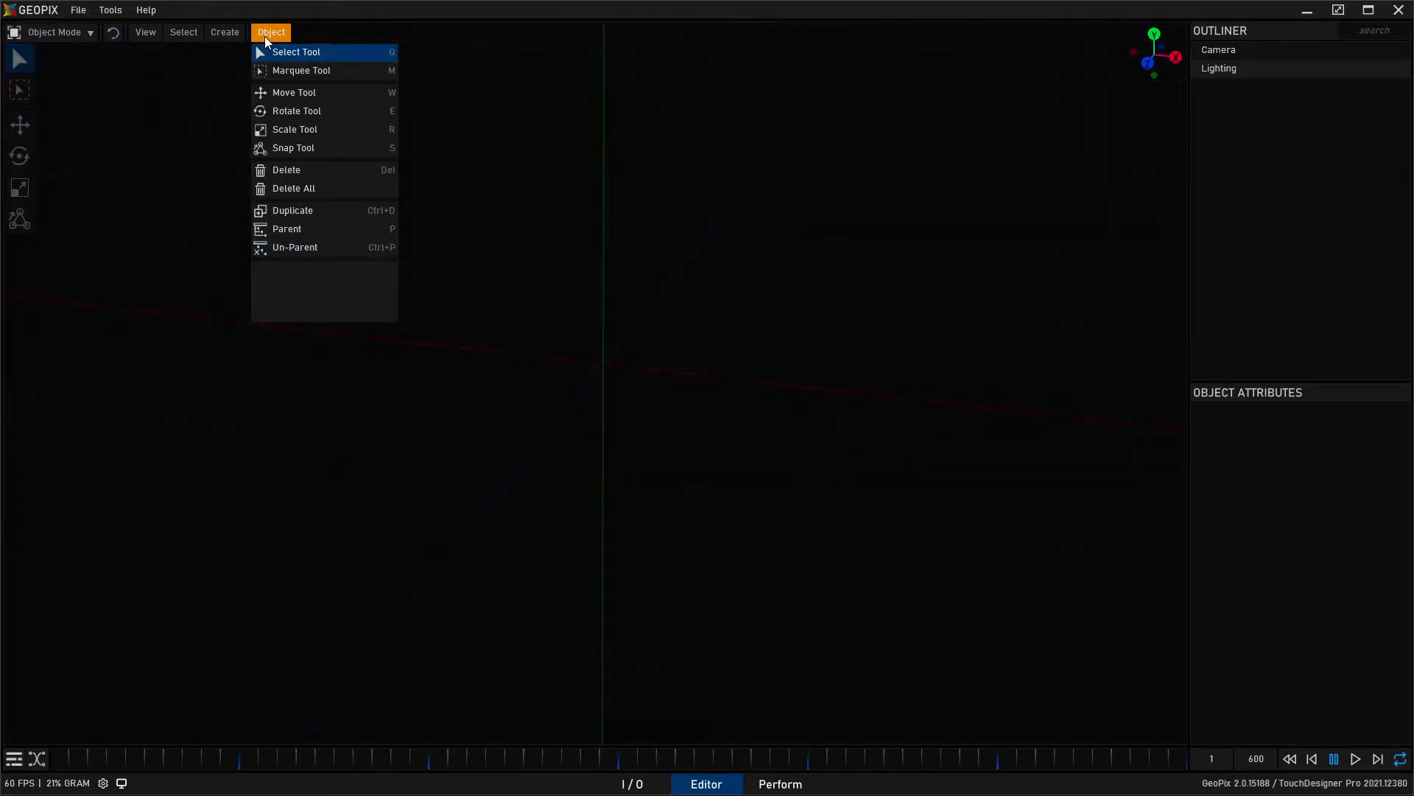
click(265, 37)
click(228, 35)
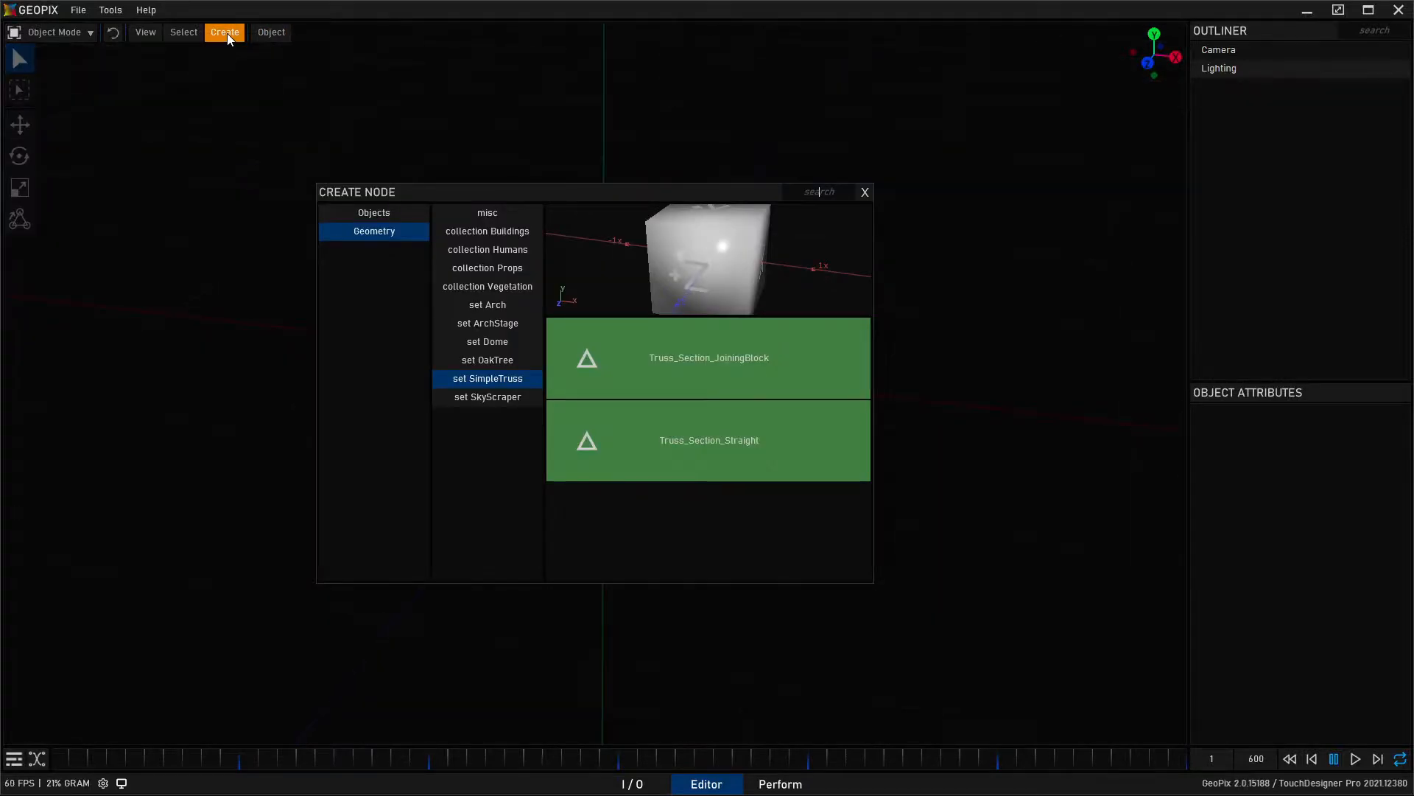
click(227, 34)
click(187, 32)
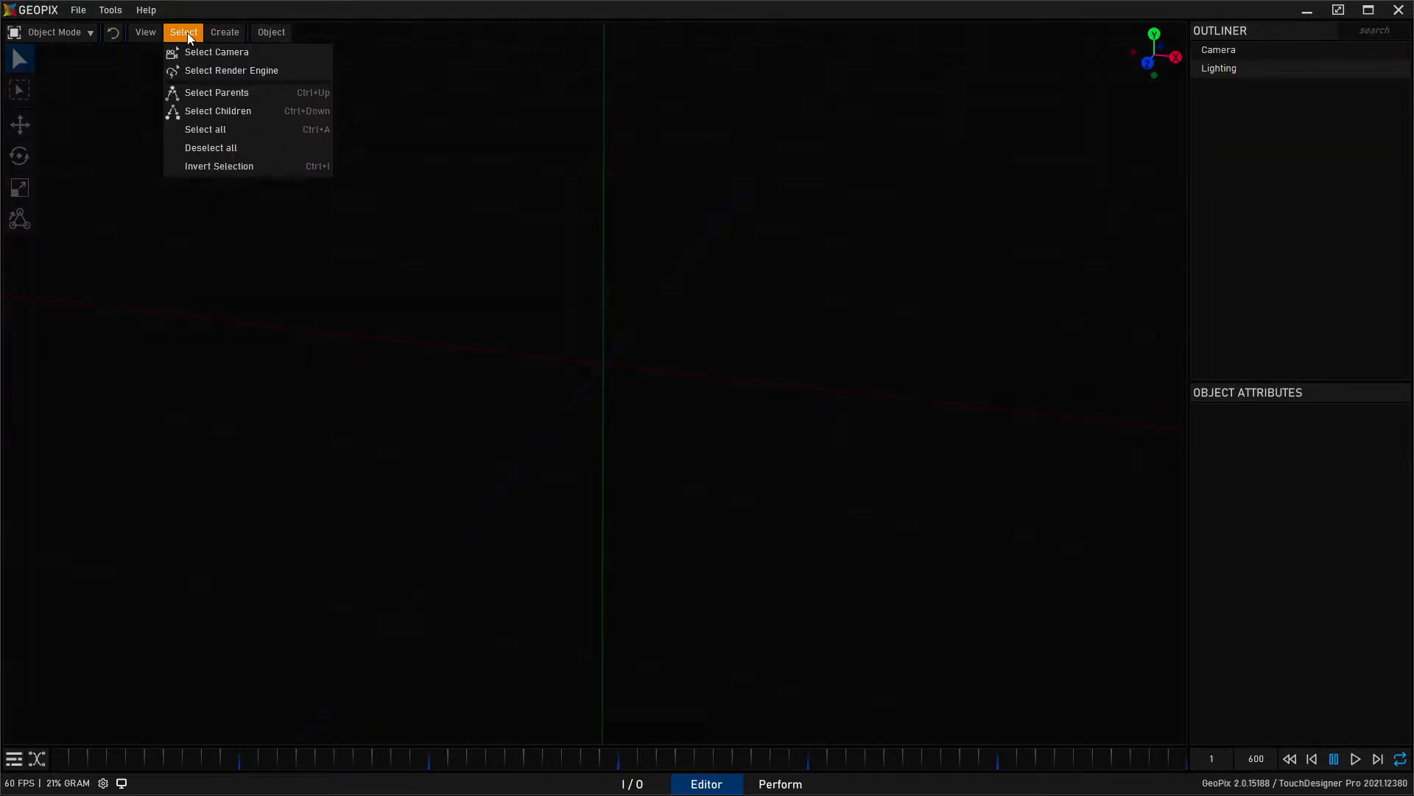
click(187, 32)
click(151, 32)
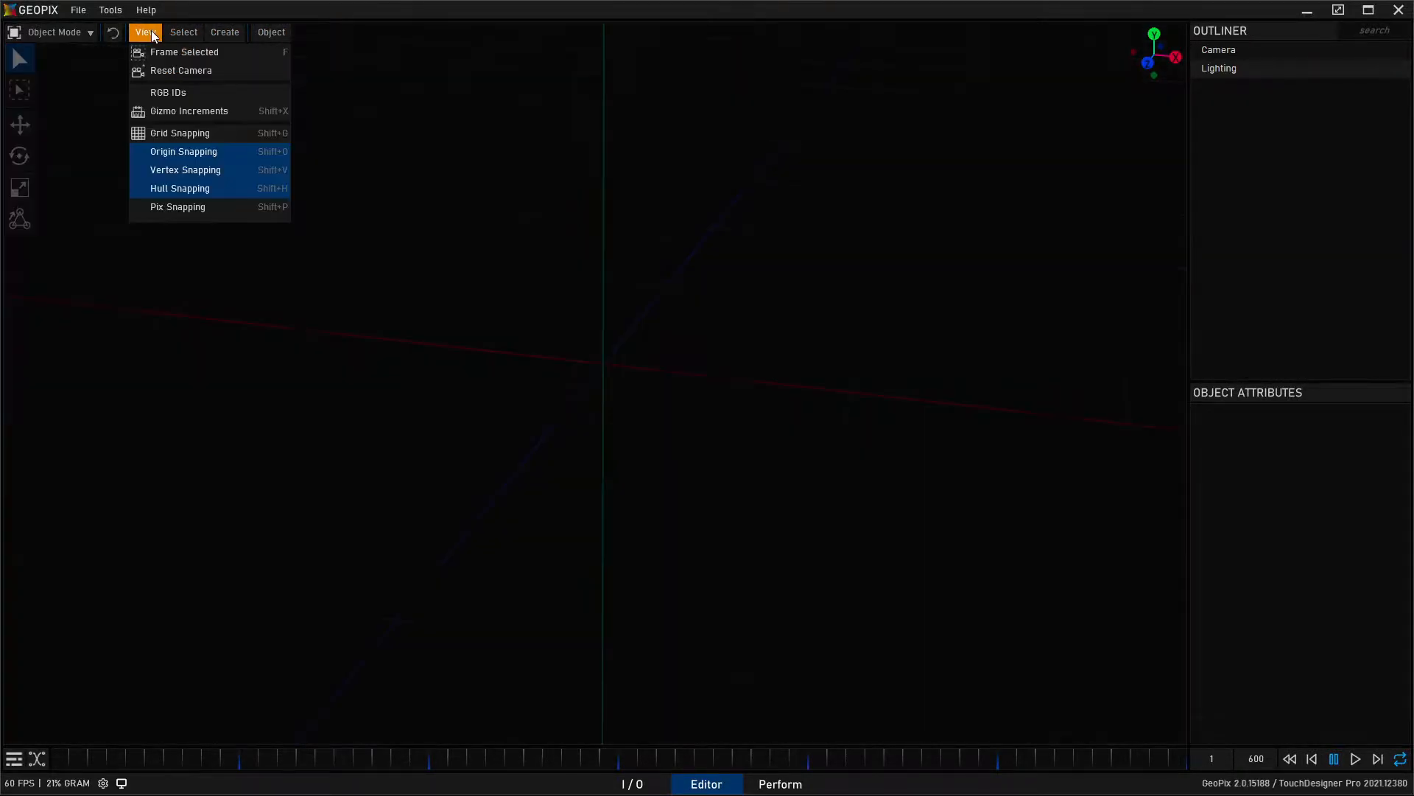
click(159, 55)
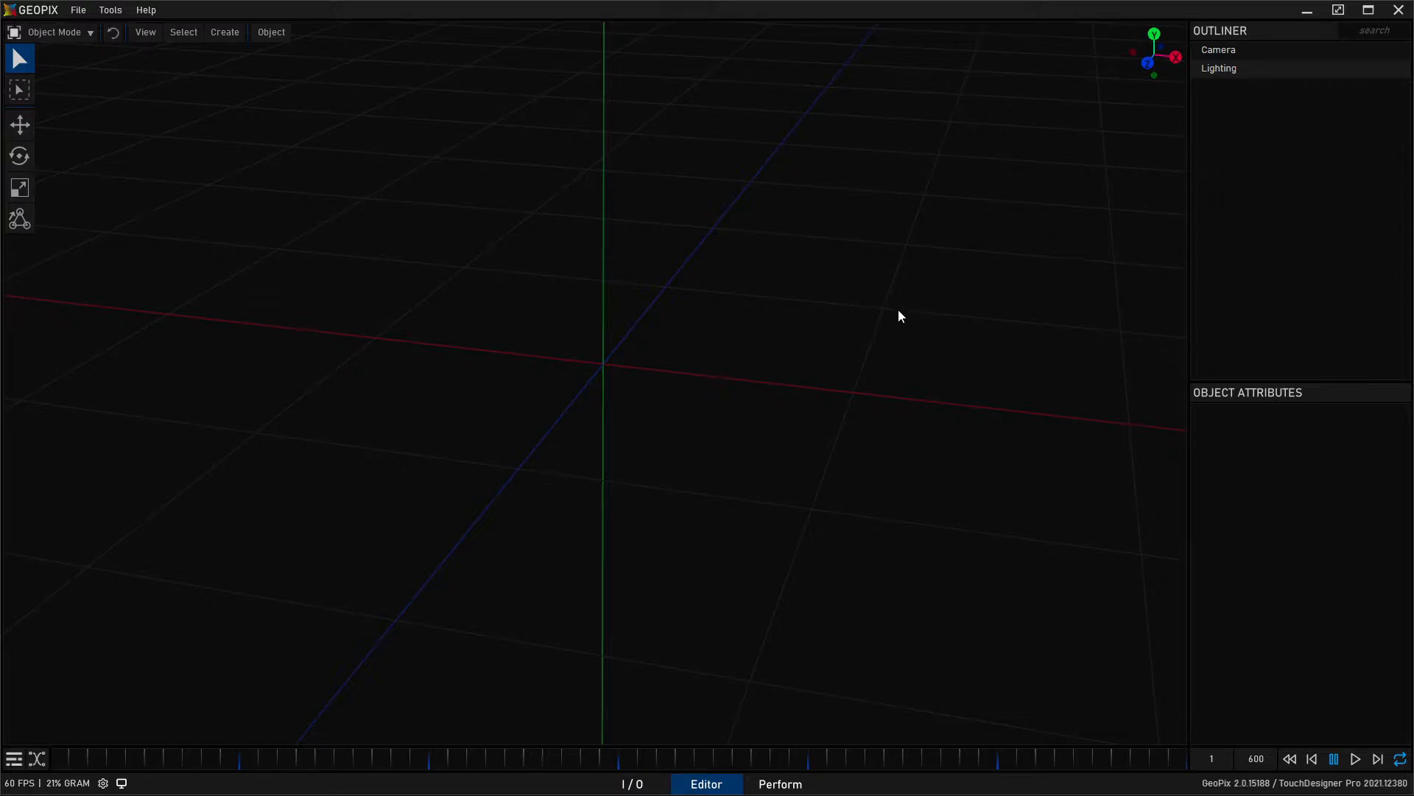
Orbit and zoom the camera around the world origin and frame the empty scene.
alt+drag(823, 359, 647, 330)
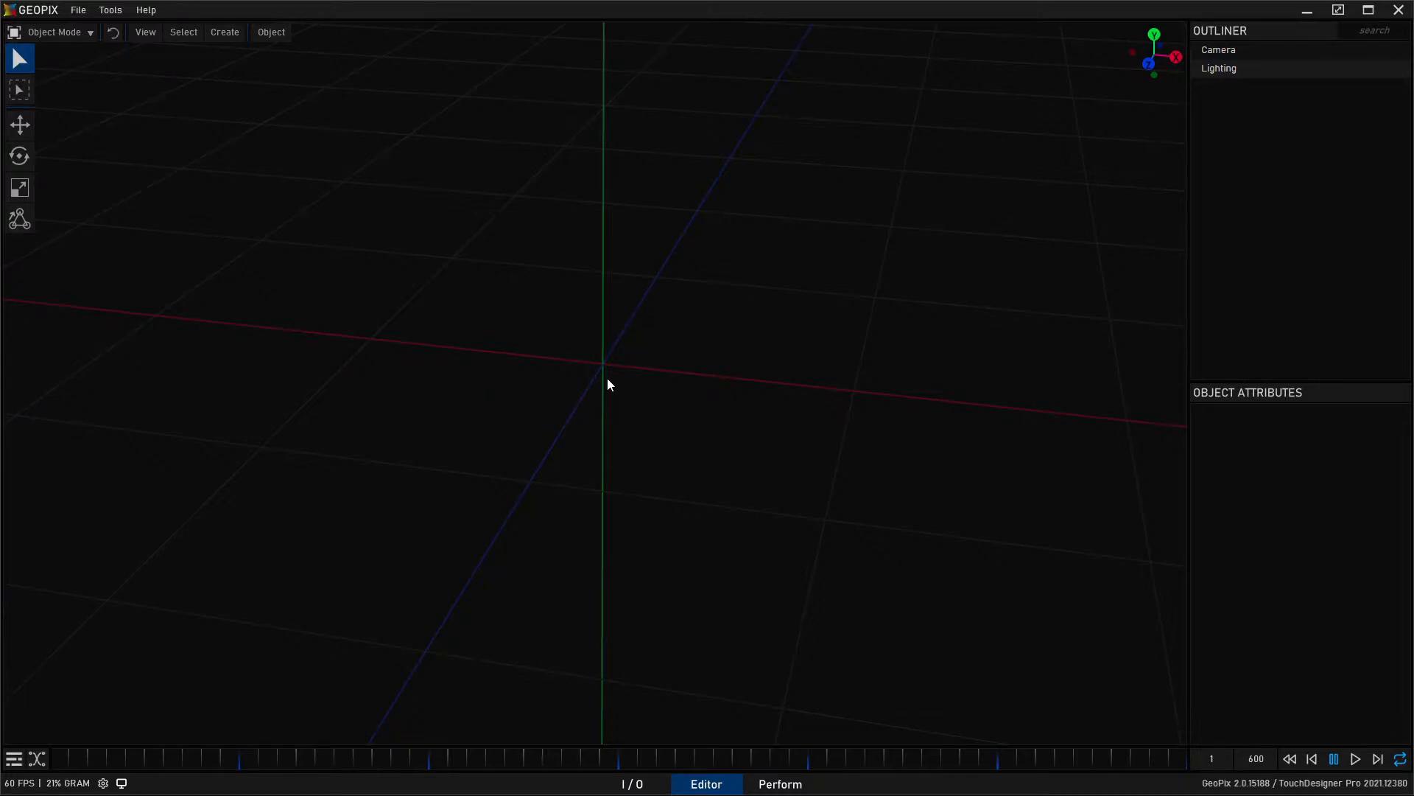
key(alt)
alt+drag(534, 511, 669, 418)
alt+drag(564, 448, 598, 452)
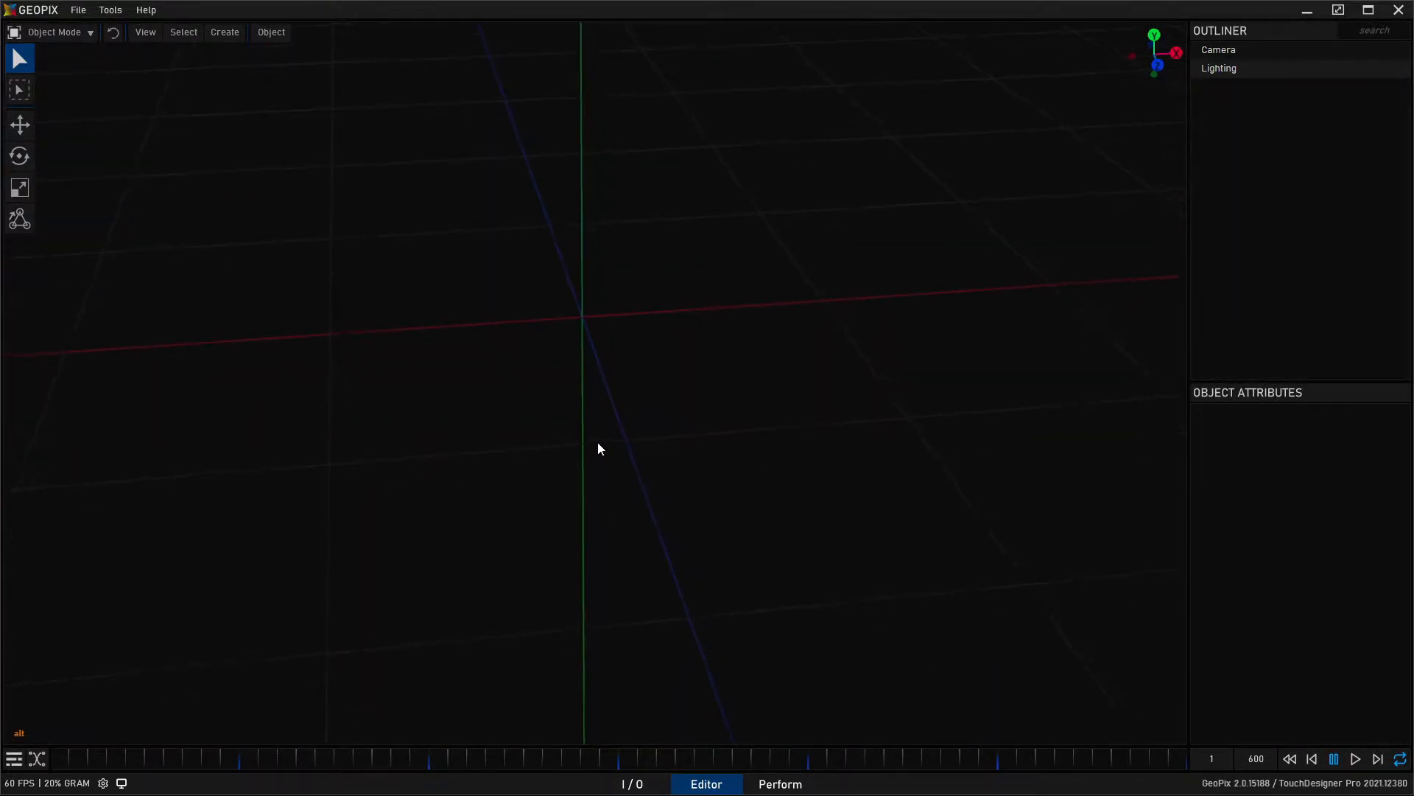
alt+drag(593, 299, 424, 534)
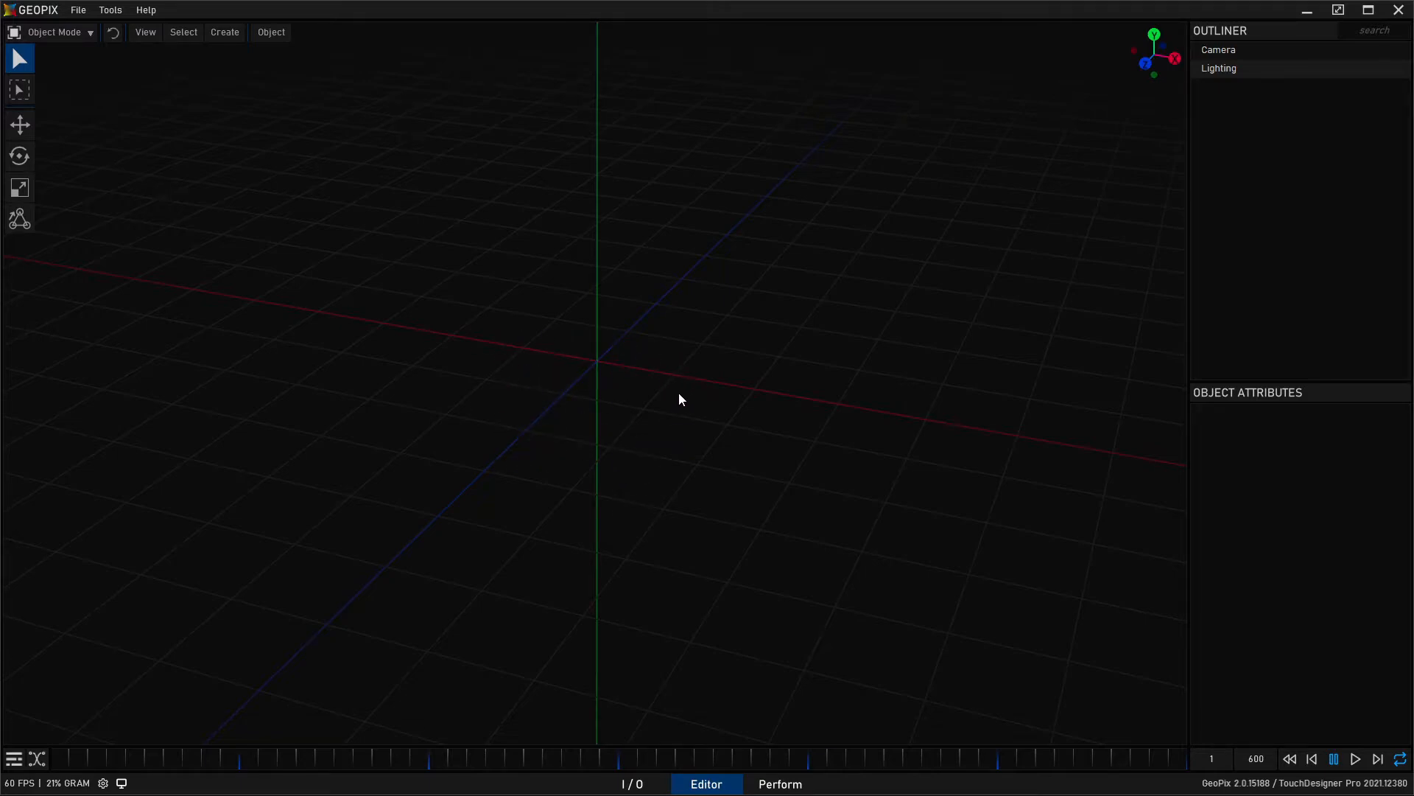
key(f)
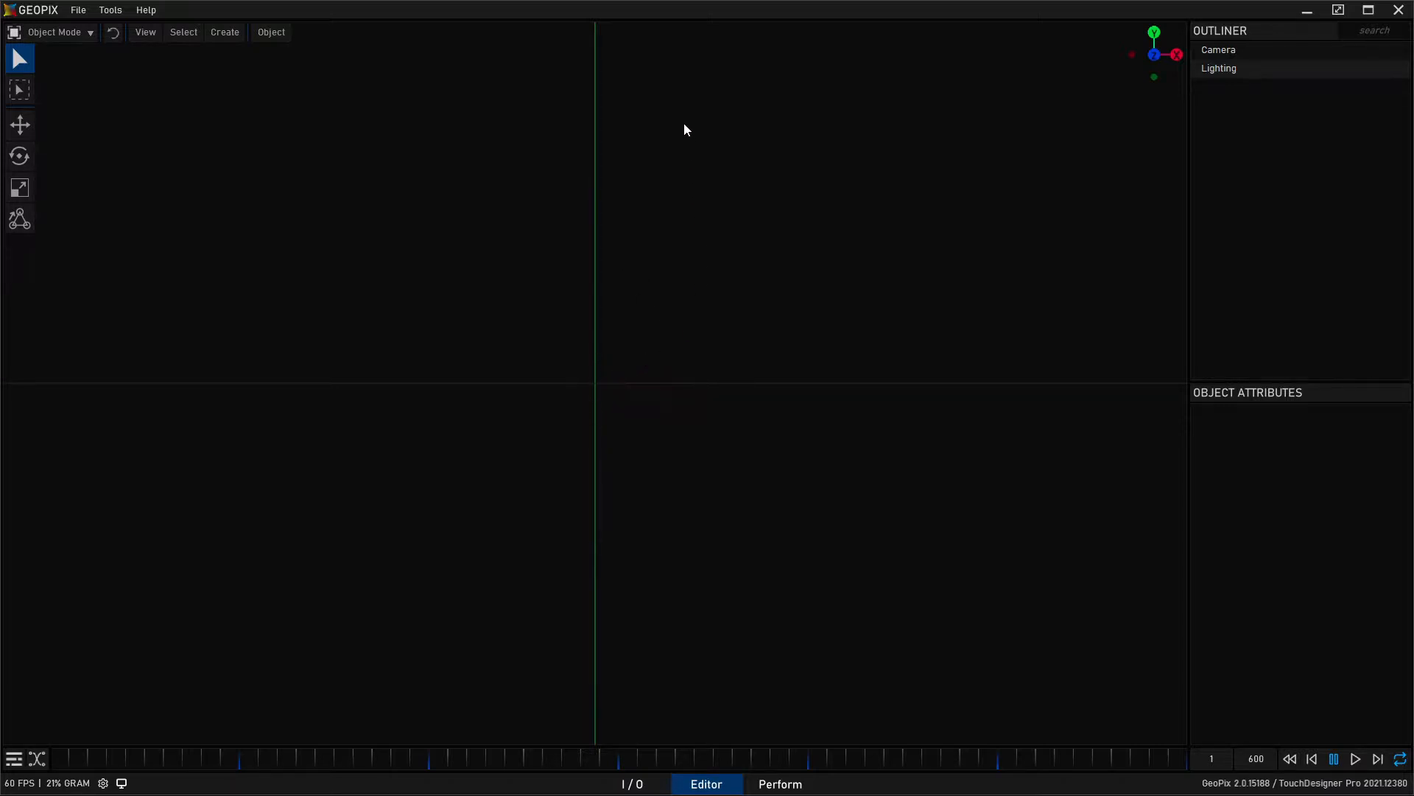
alt+drag(830, 206, 694, 364)
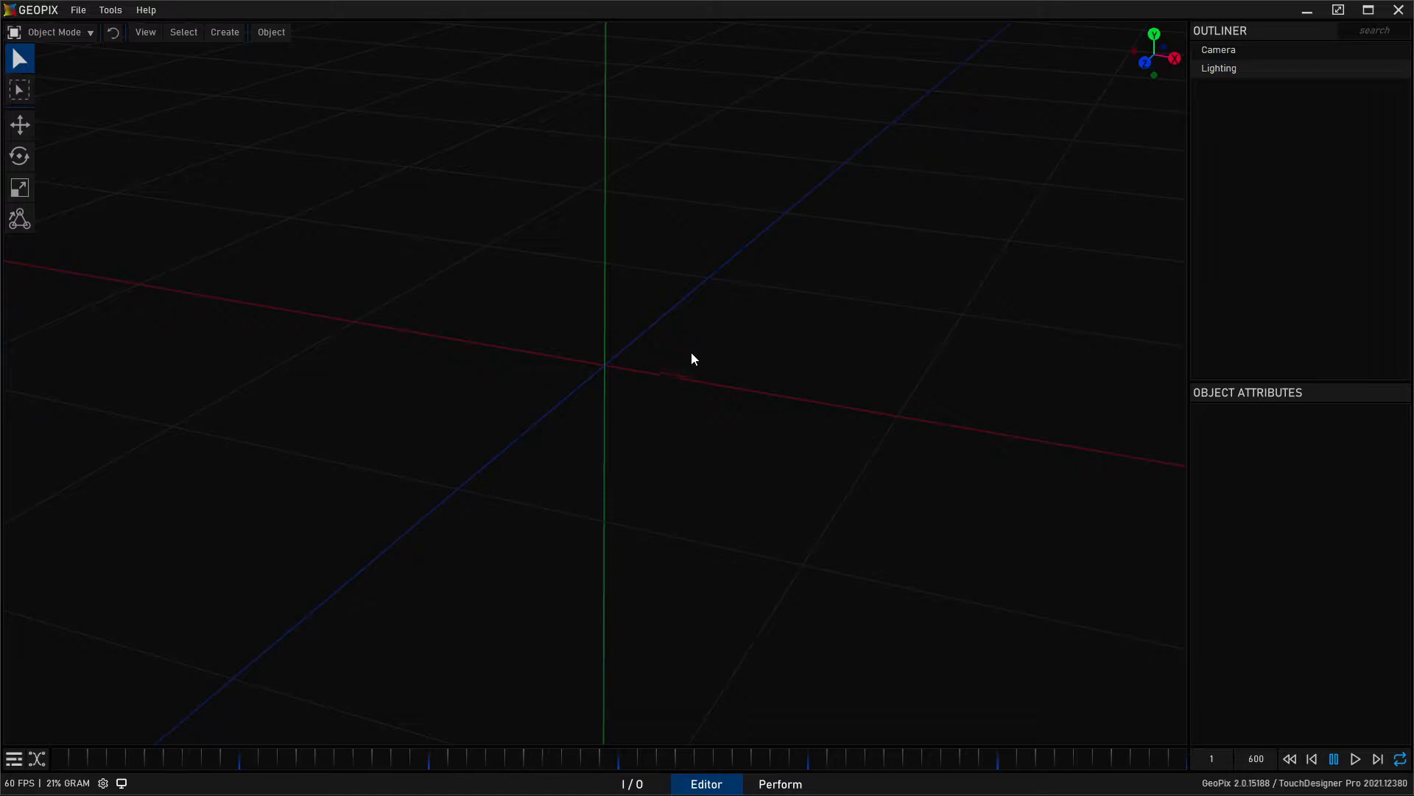
Add a Primitive cube to the scene from the Objects category.
click(141, 32)
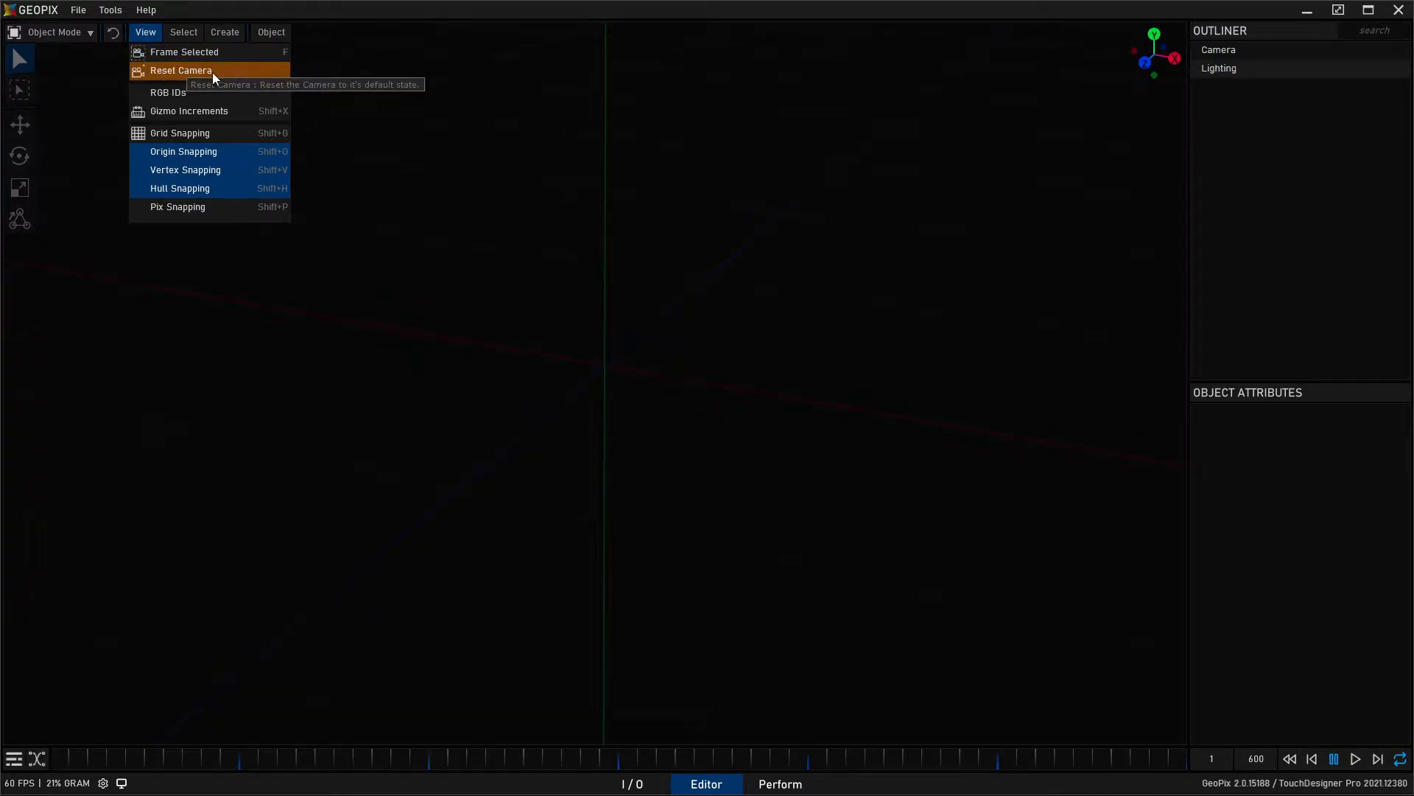
click(142, 30)
click(233, 33)
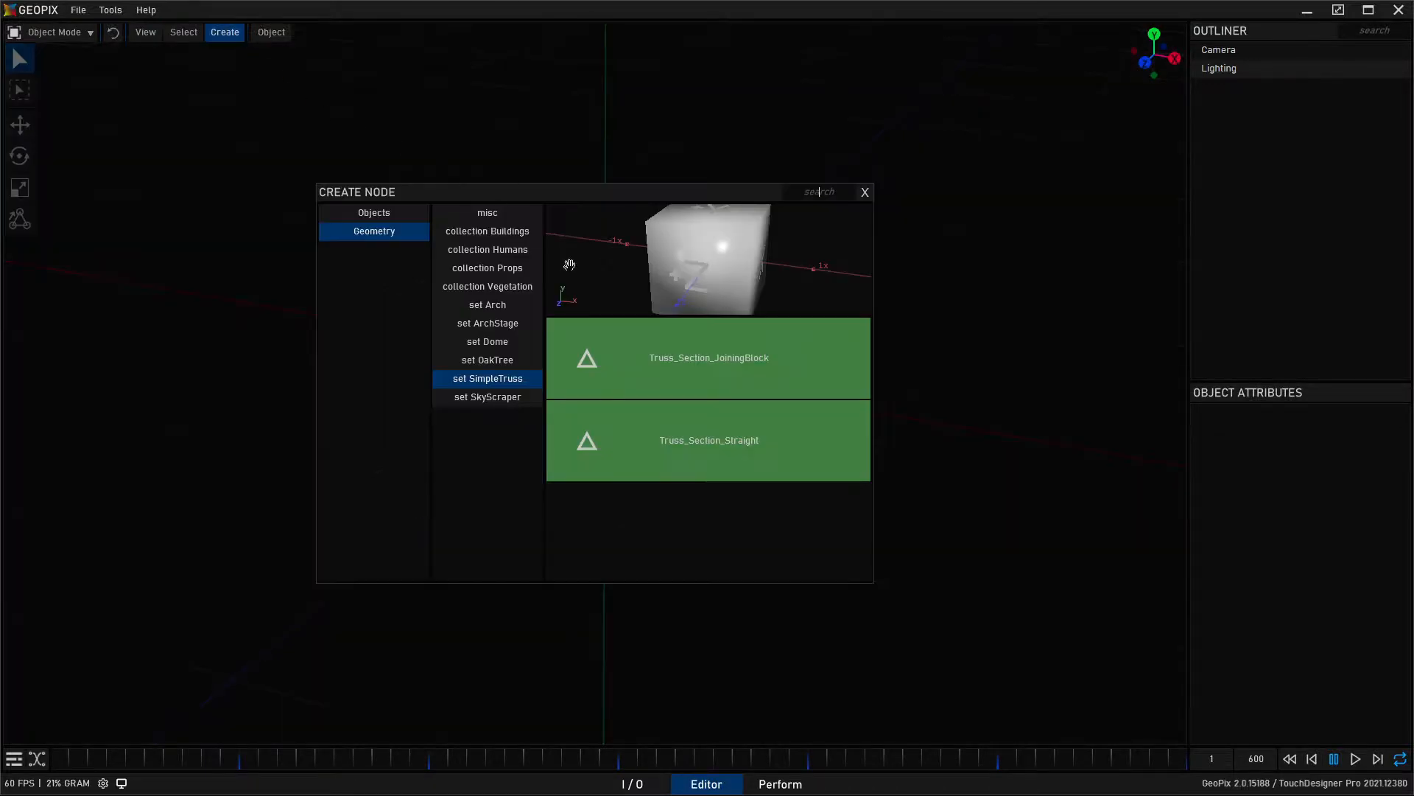
click(404, 215)
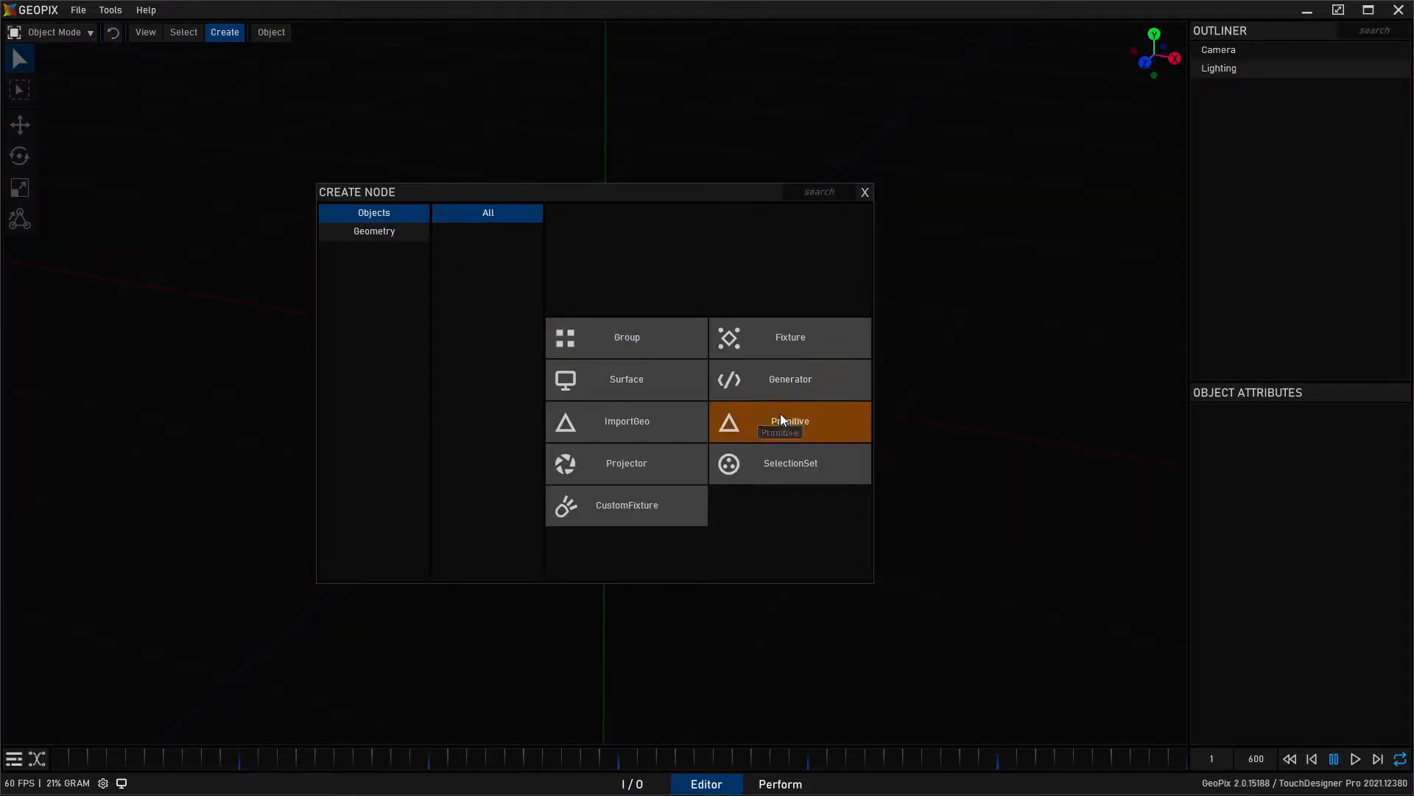
click(866, 191)
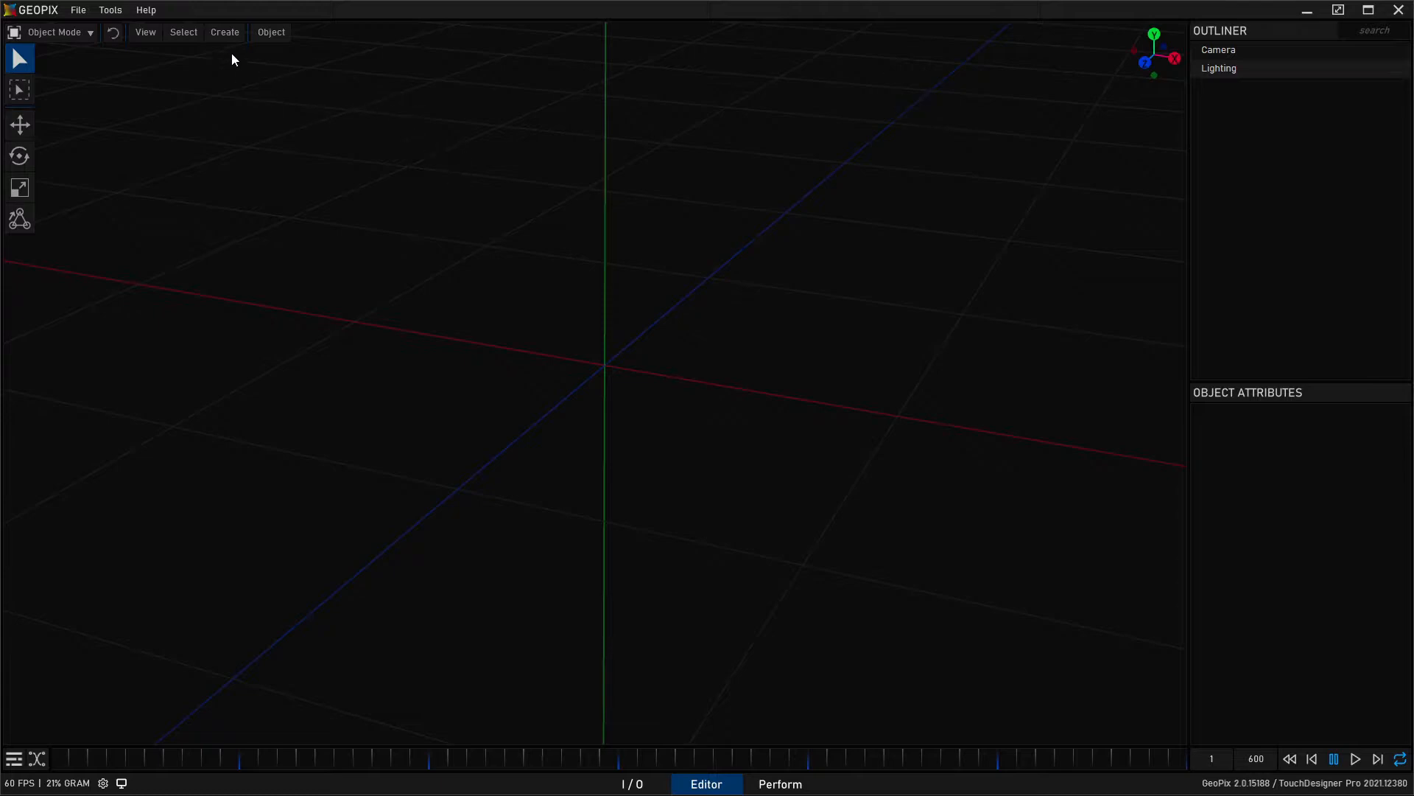
click(217, 35)
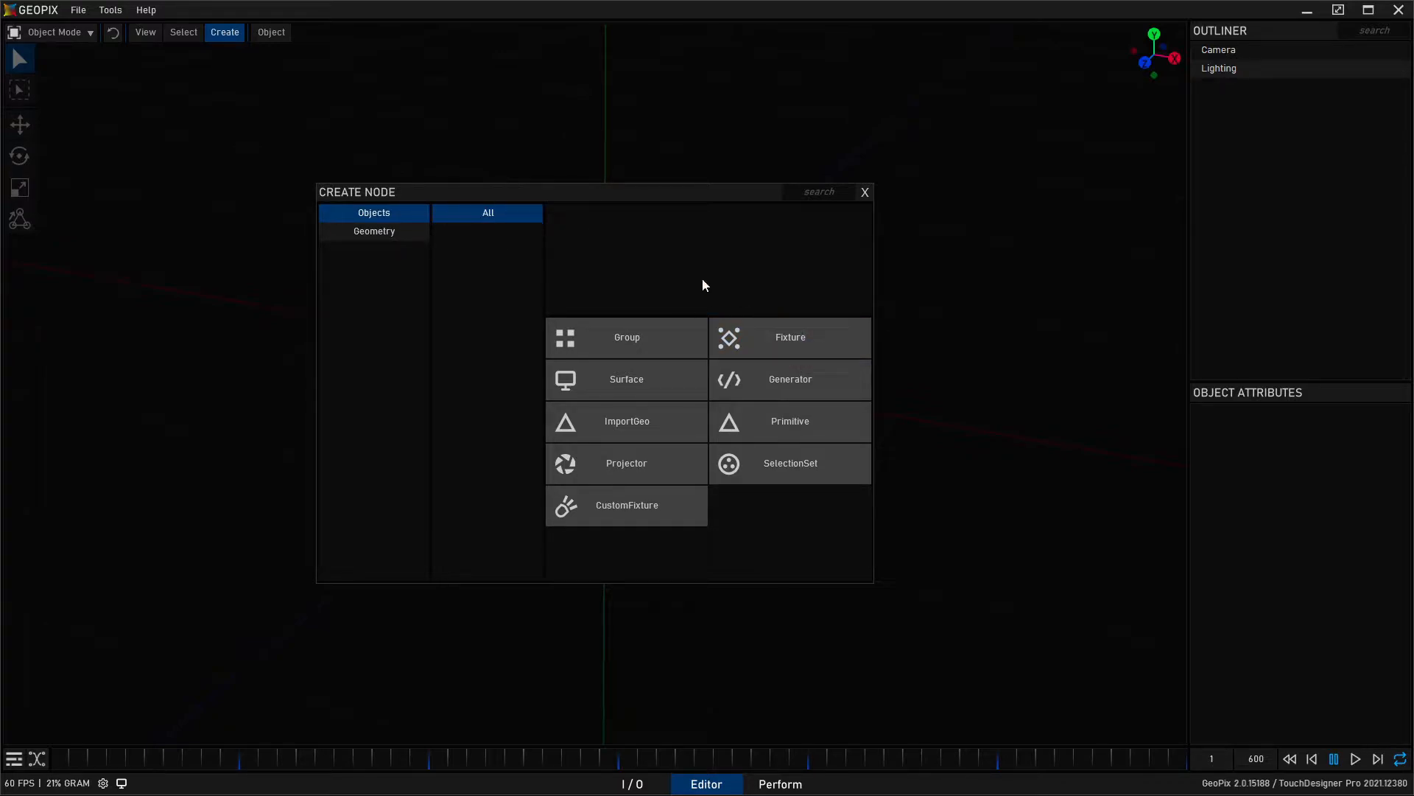
click(824, 421)
alt+drag(850, 459, 569, 299)
alt+middle_drag(568, 299, 576, 293)
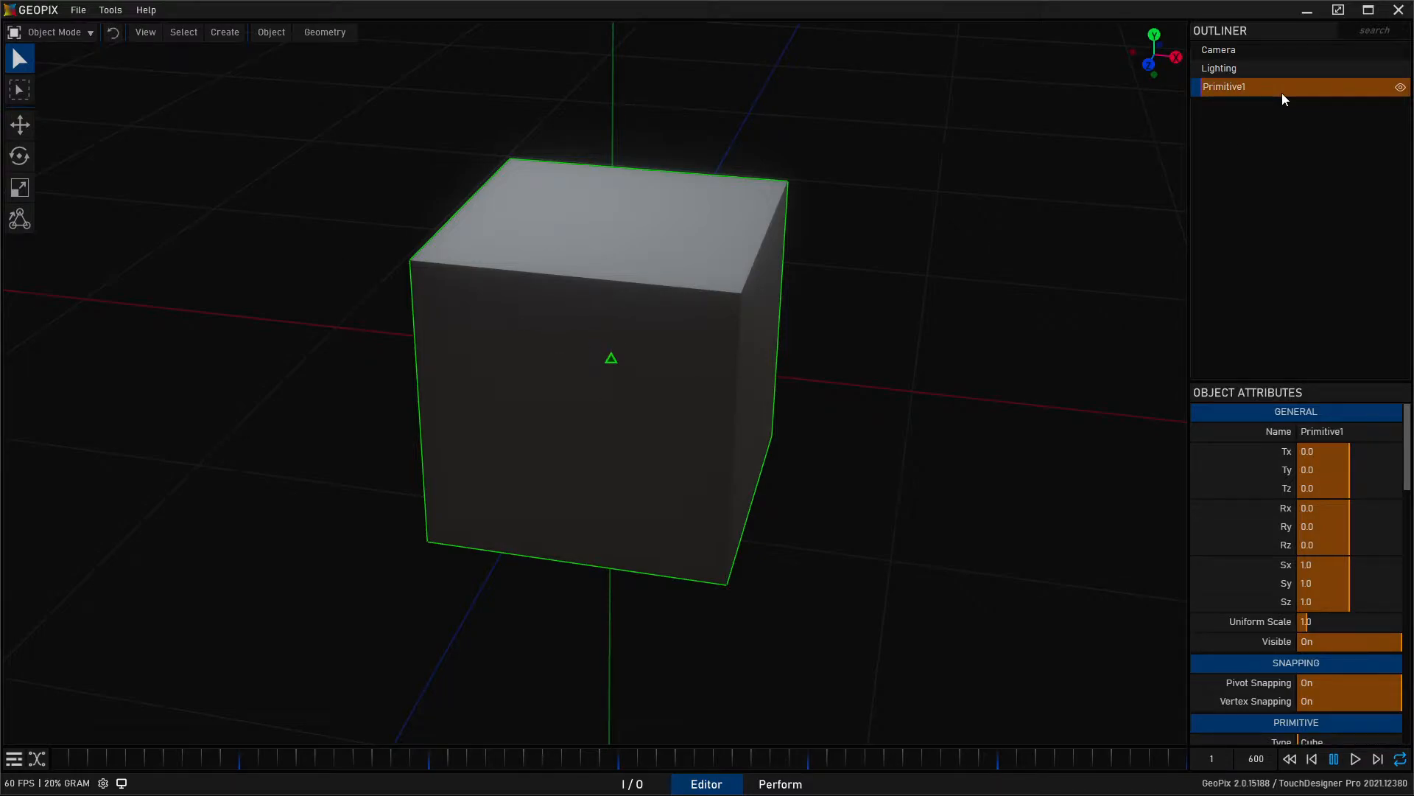
Deselect the cube, select it again and frame it in the viewport.
click(1280, 146)
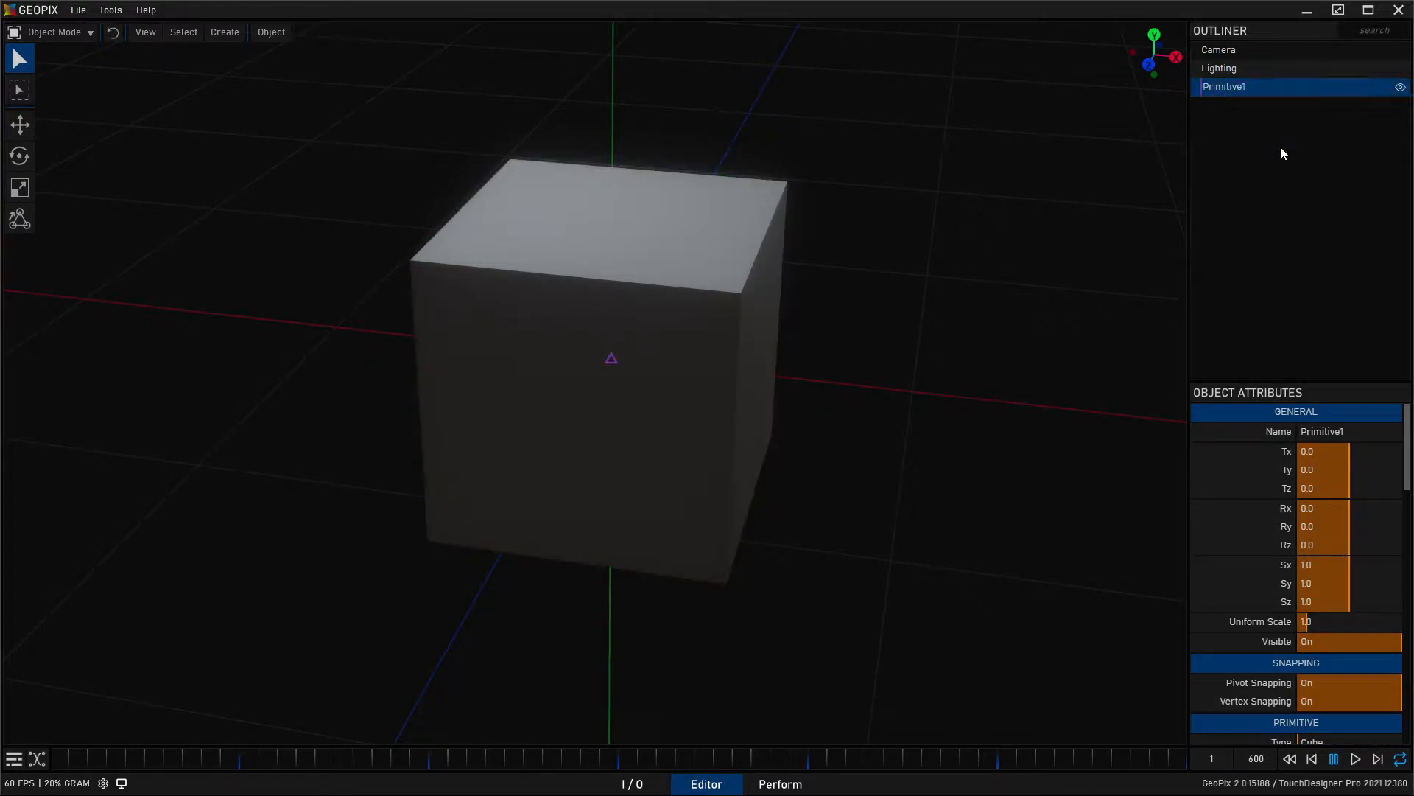
click(1267, 96)
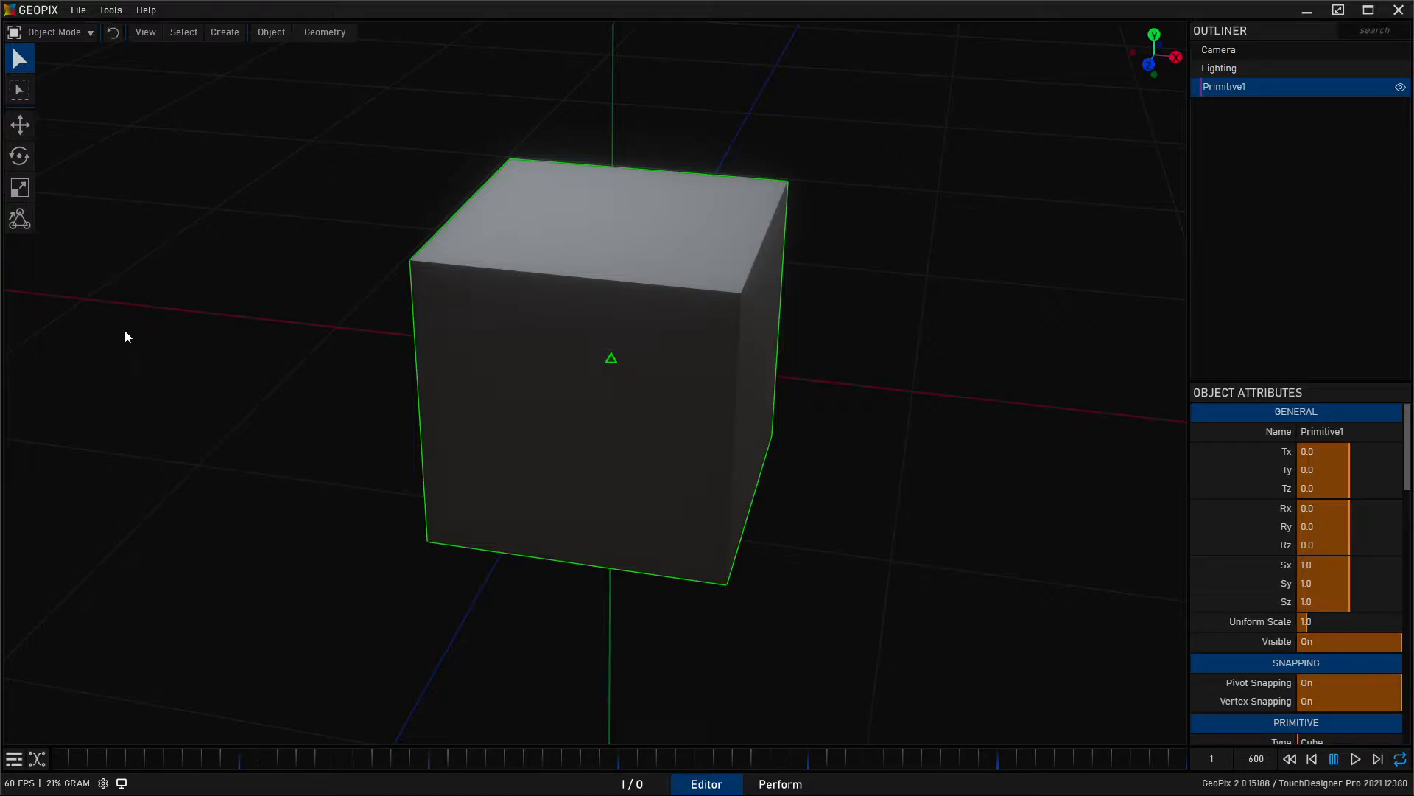
click(143, 37)
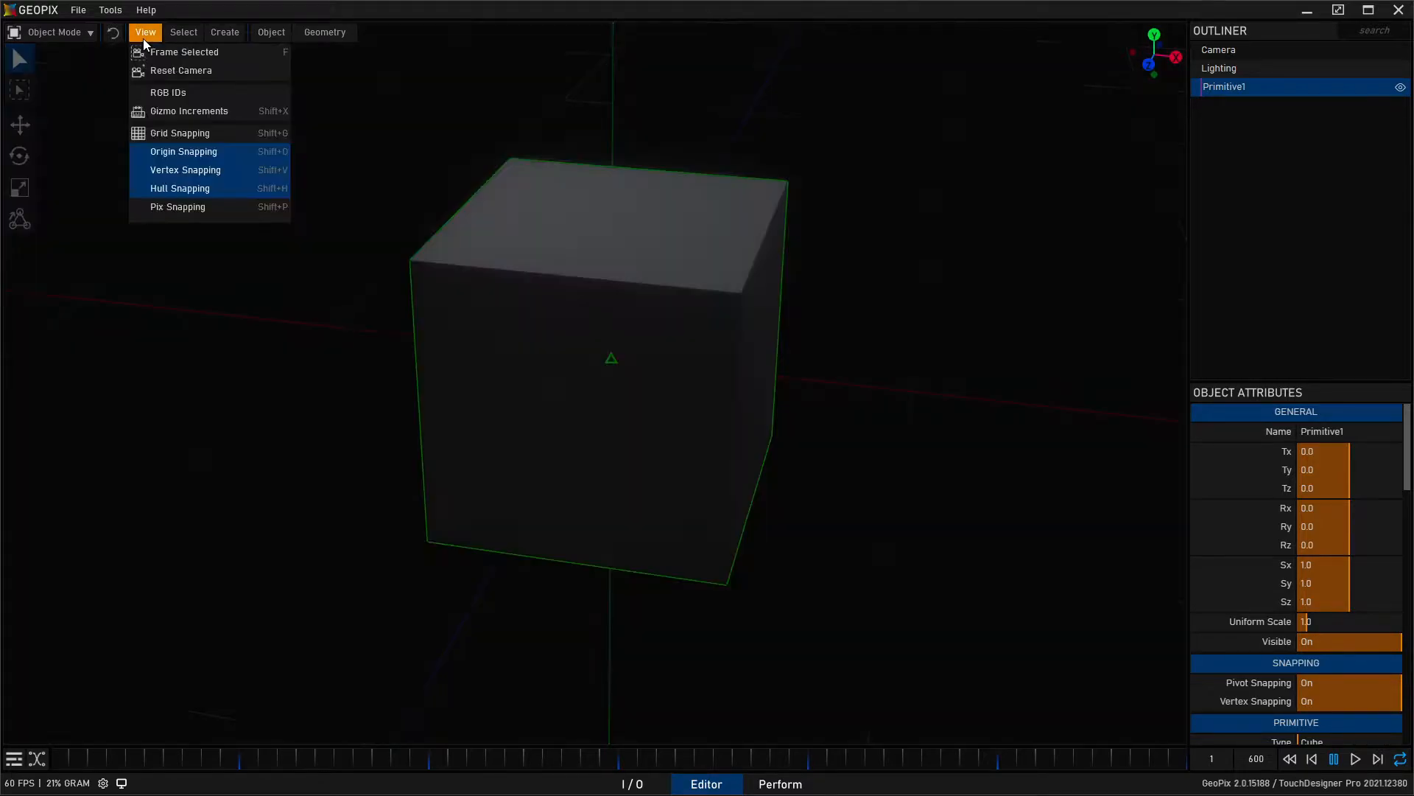
click(211, 51)
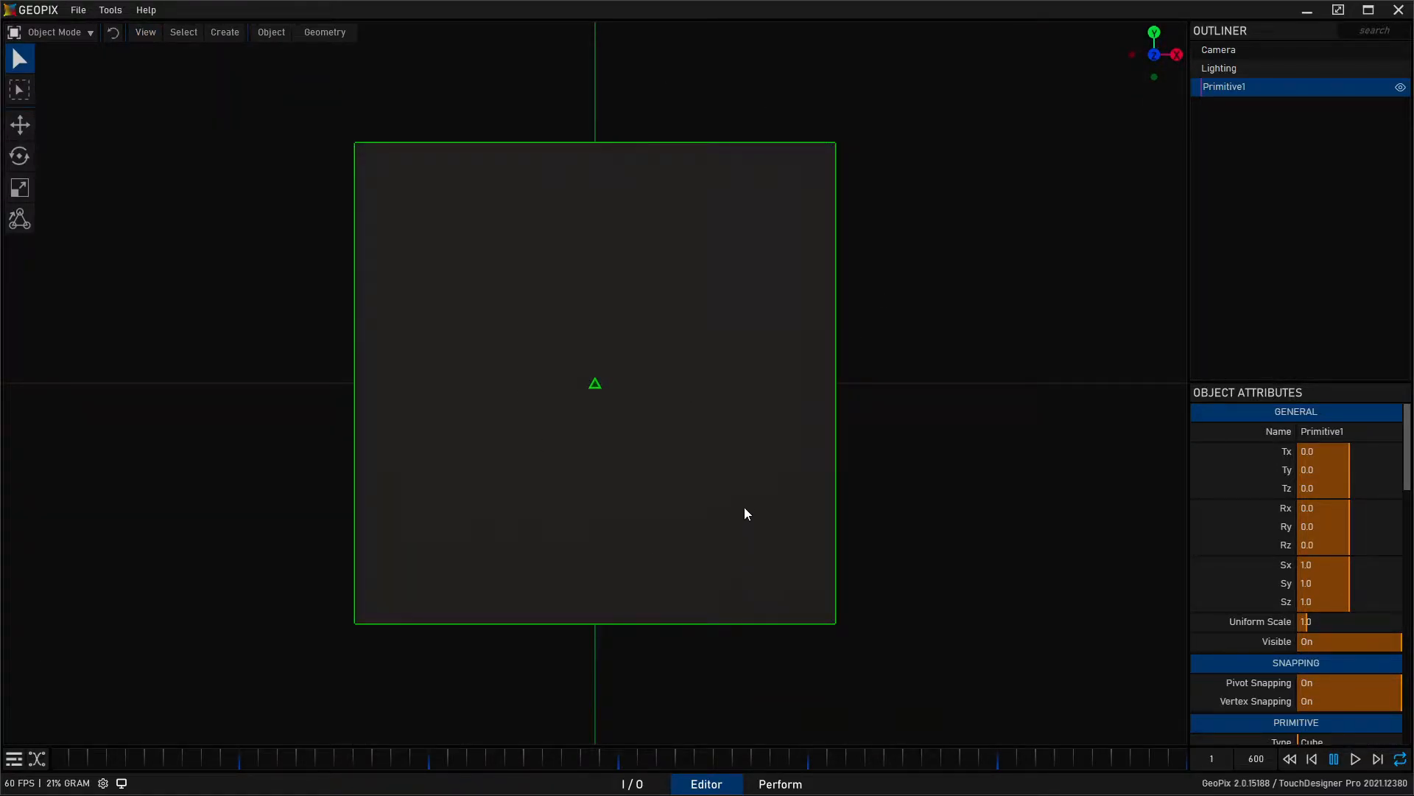
Orbit the view away from the cube and bring the selected cube back into frame.
alt+drag(828, 281, 490, 421)
alt+drag(346, 379, 308, 435)
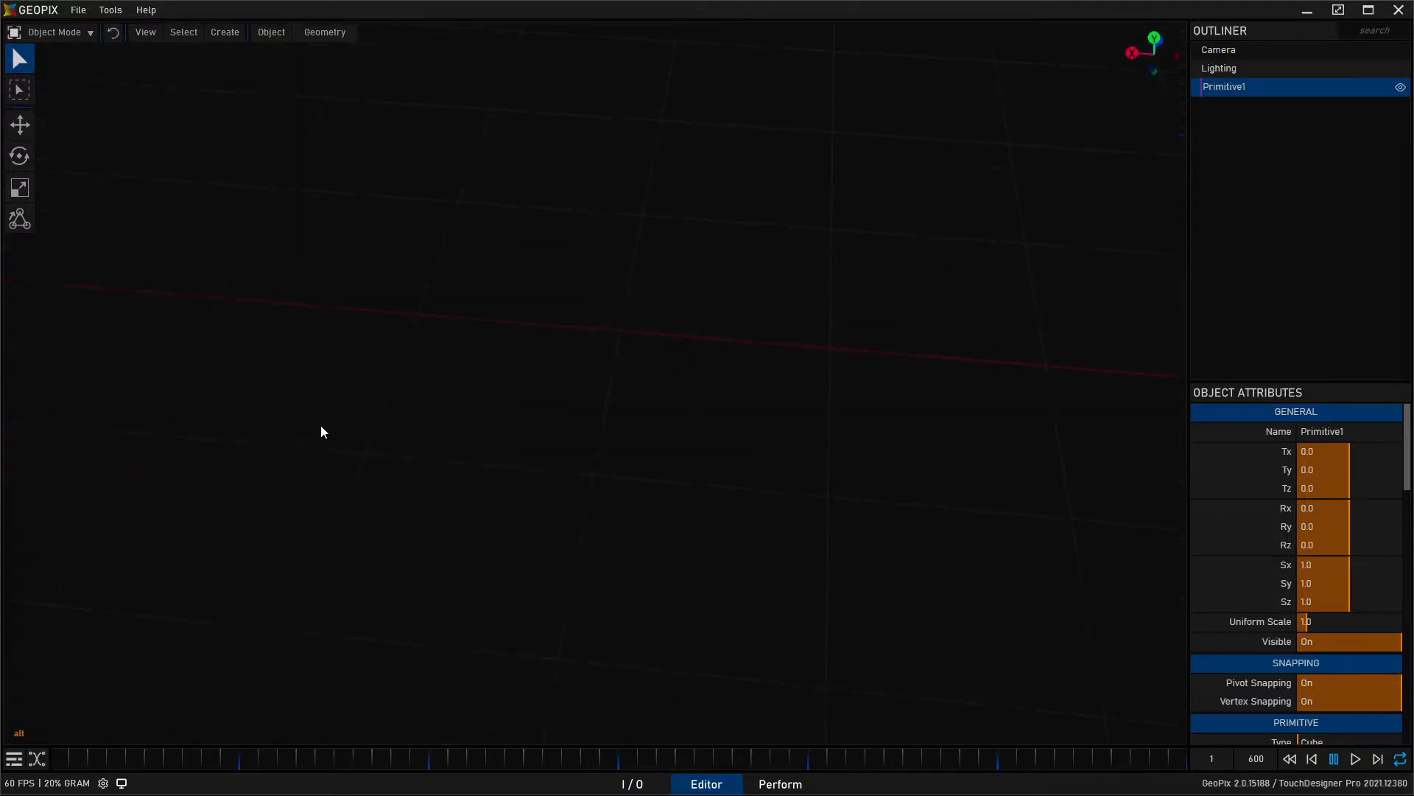
alt+drag(713, 440, 182, 479)
alt+drag(425, 523, 352, 284)
alt+drag(436, 275, 382, 249)
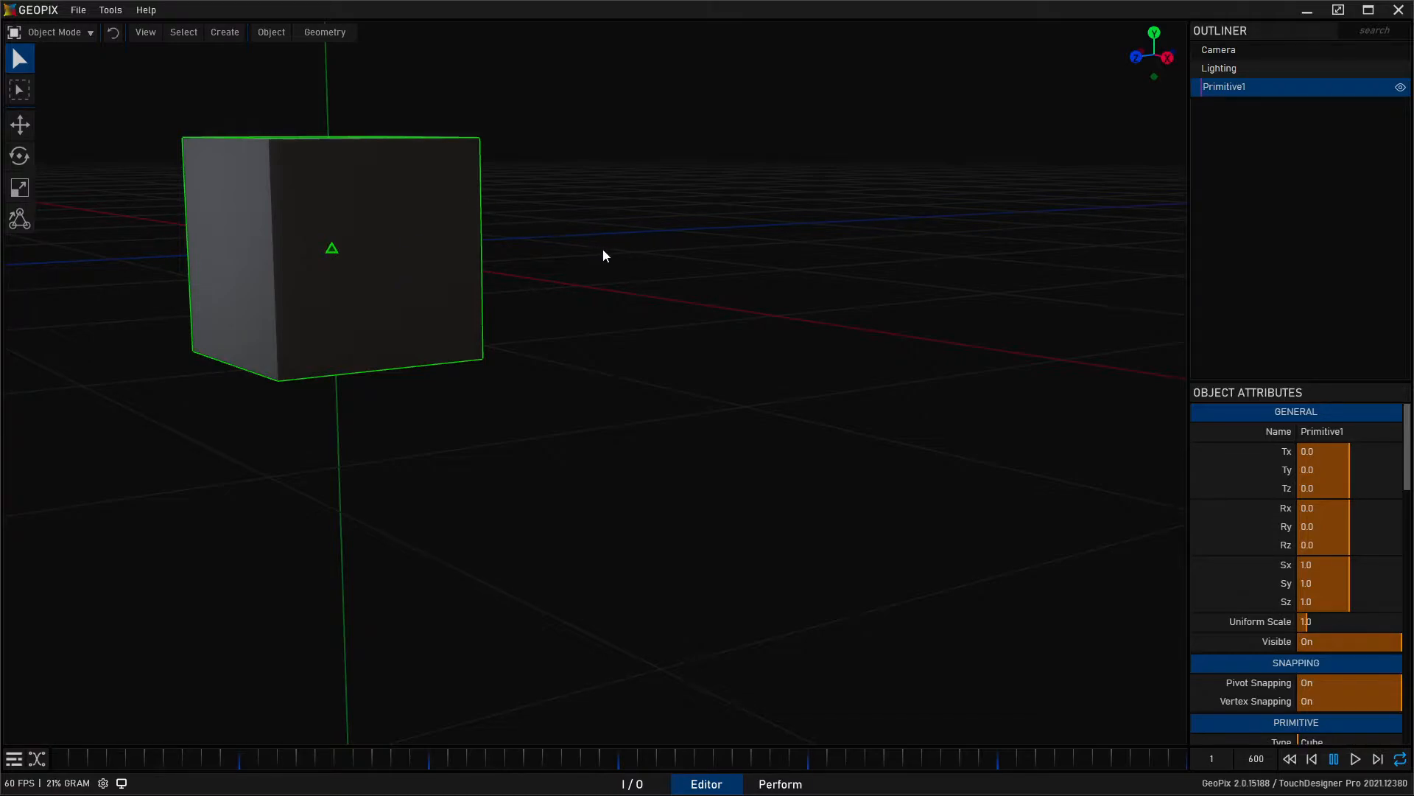
key(h)
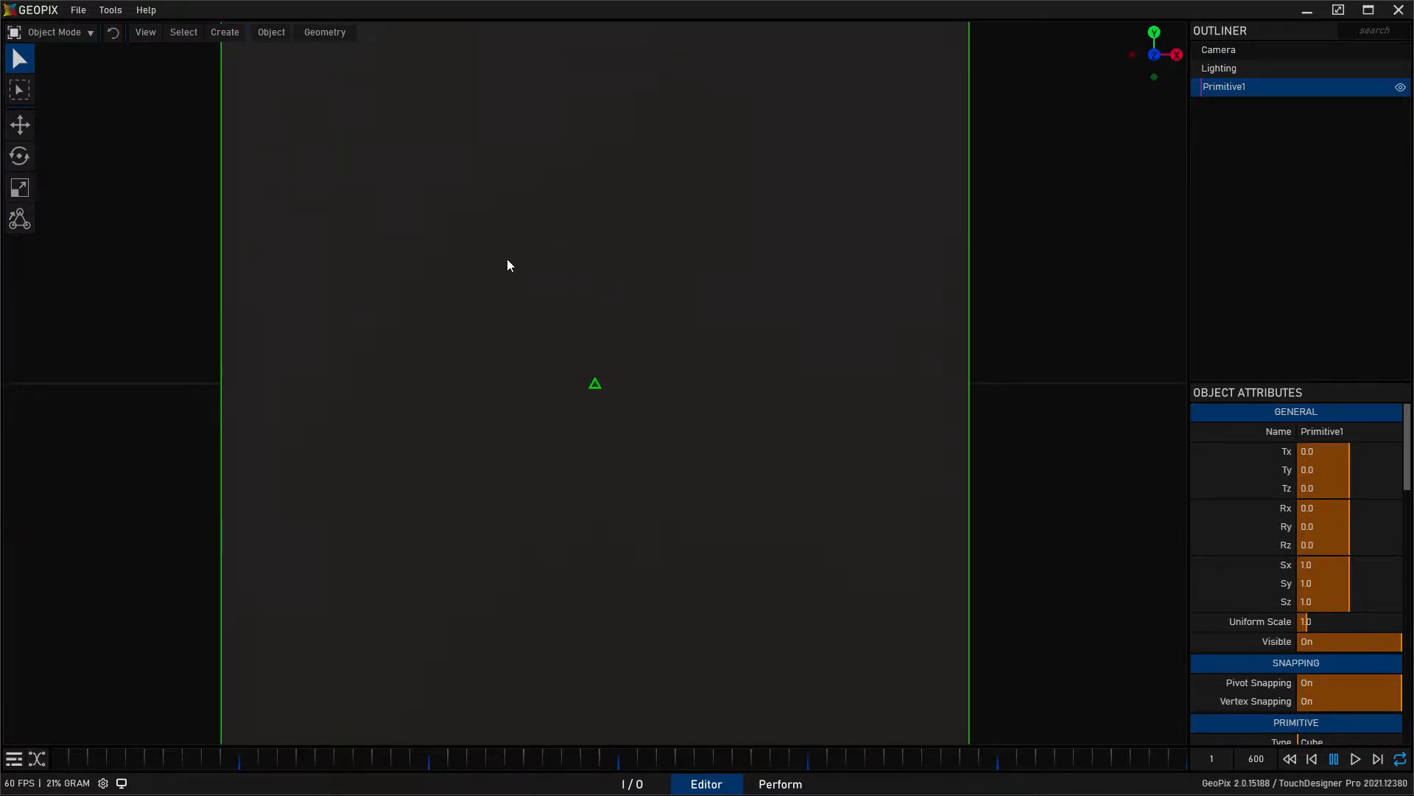
Duplicate the cube and move the copy away to about X 1555, Y 101, Z -684.
alt+drag(383, 231, 603, 407)
alt+middle_drag(705, 376, 578, 366)
alt+right_drag(578, 367, 592, 462)
click(715, 442)
click(585, 388)
key(ctrl+d)
key(w)
drag(577, 393, 1058, 344)
click(948, 448)
click(1061, 347)
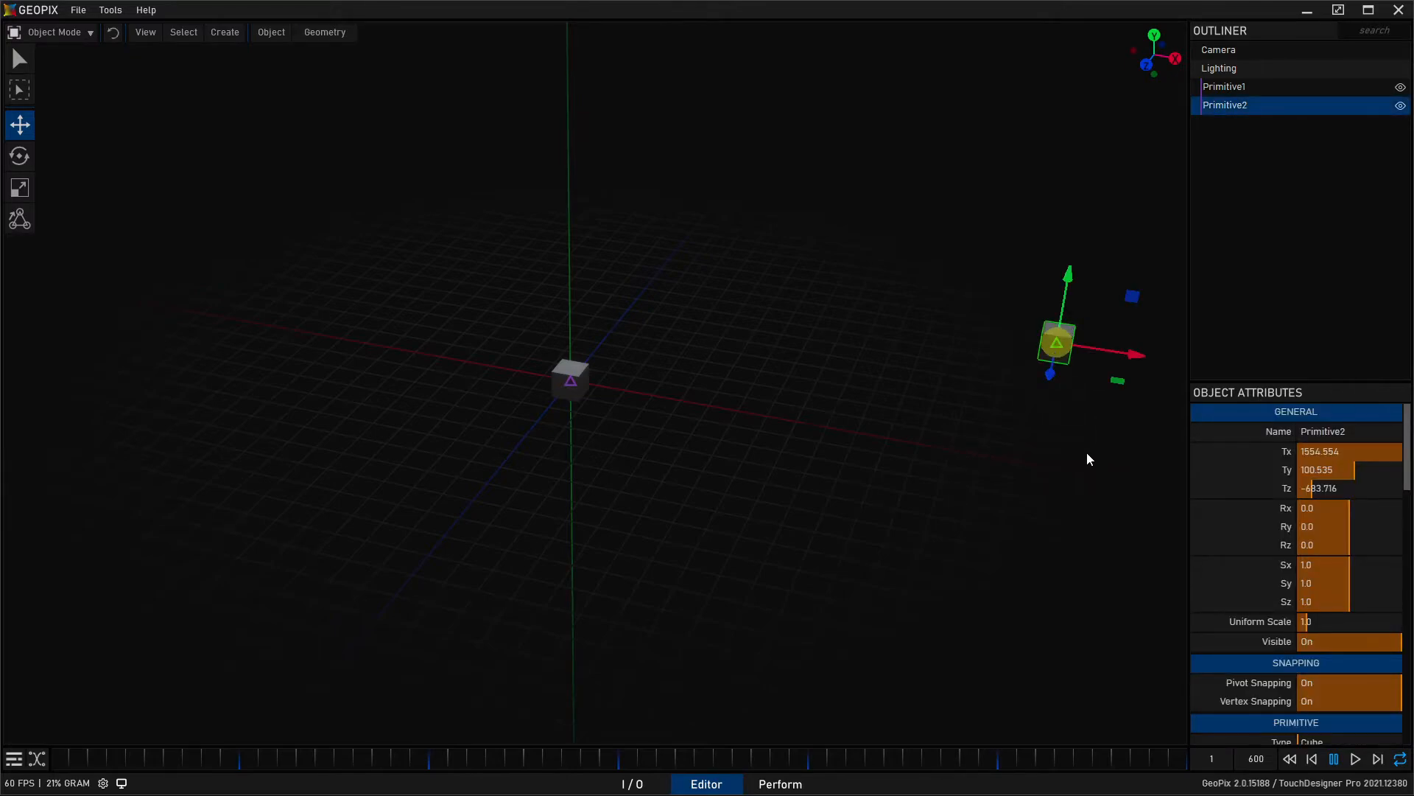
Frame the duplicated cube and view it from an angle, both close up and zoomed out.
key(f)
scroll(580, 271, down, 3)
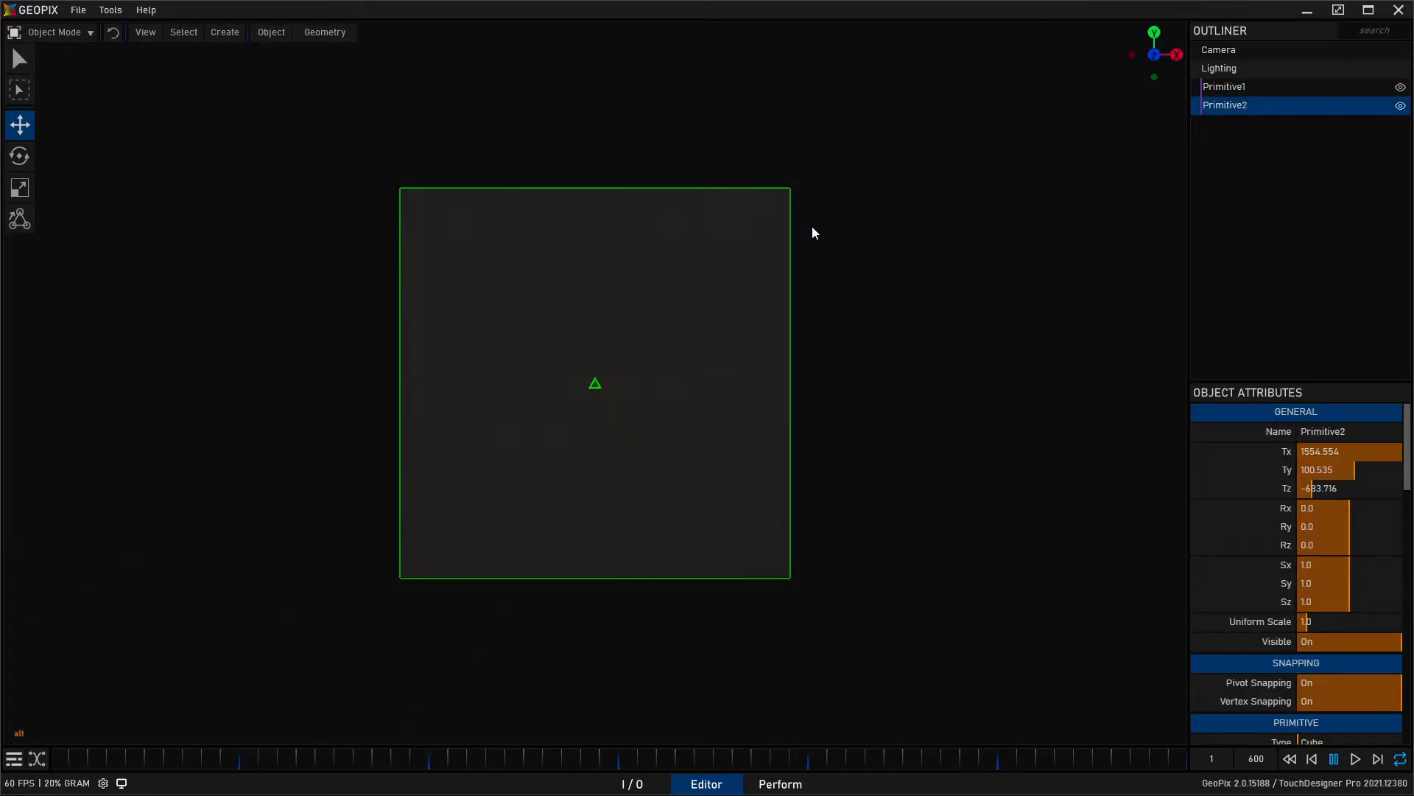
alt+drag(701, 277, 382, 426)
alt+scroll(640, 423, up, 5)
alt+scroll(647, 428, down, 5)
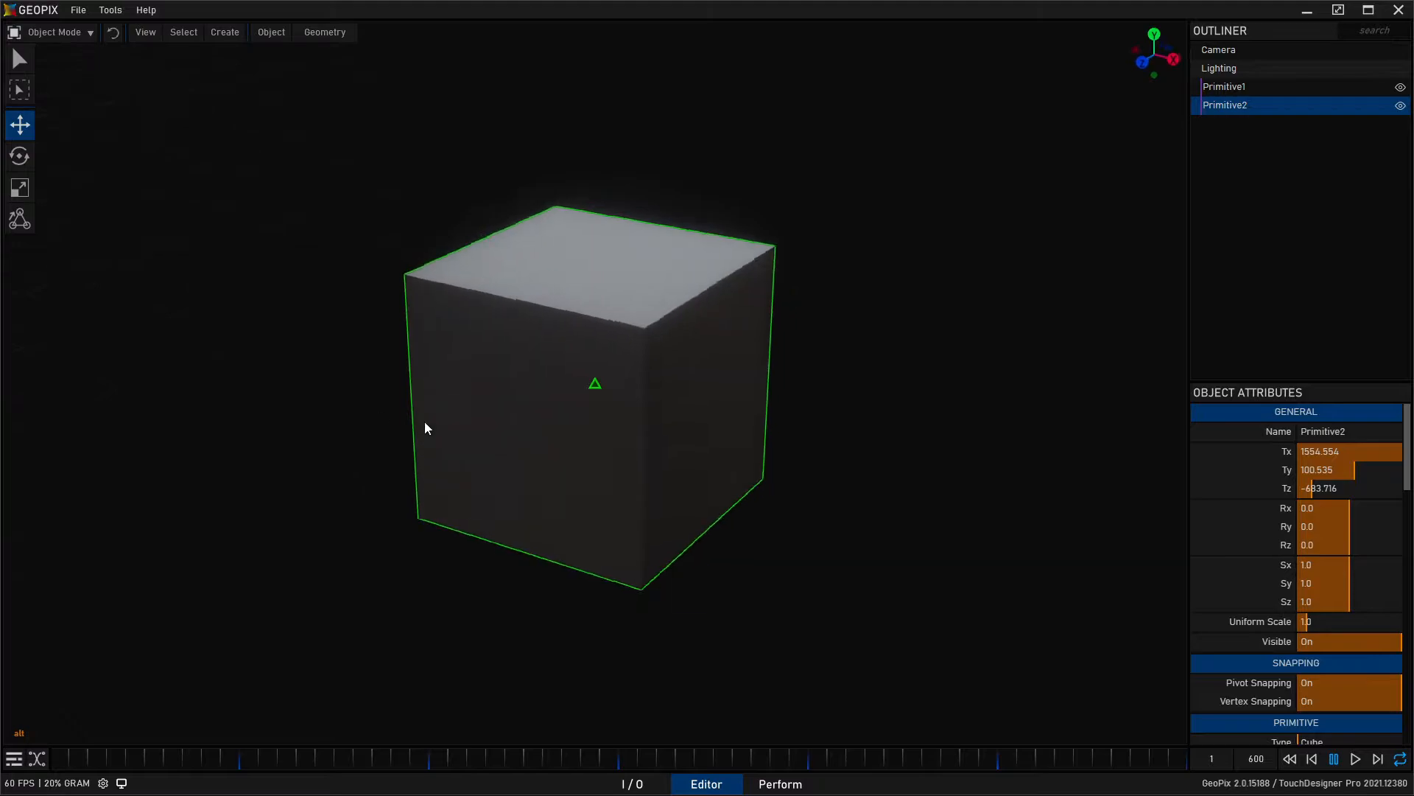
alt+scroll(757, 435, down, 5)
alt+drag(758, 436, 353, 355)
Select the original cube at the origin, frame it and zoom out until both cubes are in view.
click(400, 368)
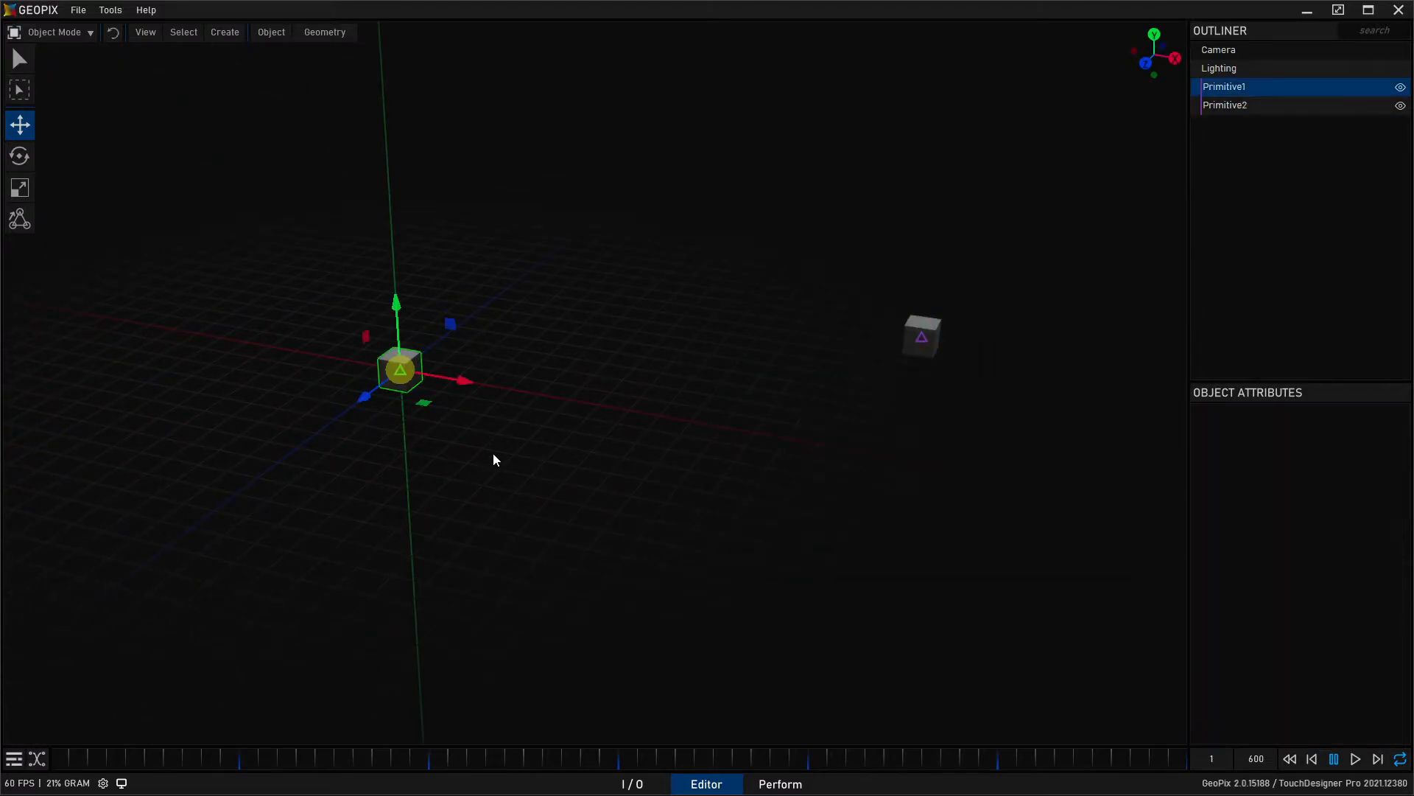
key(f)
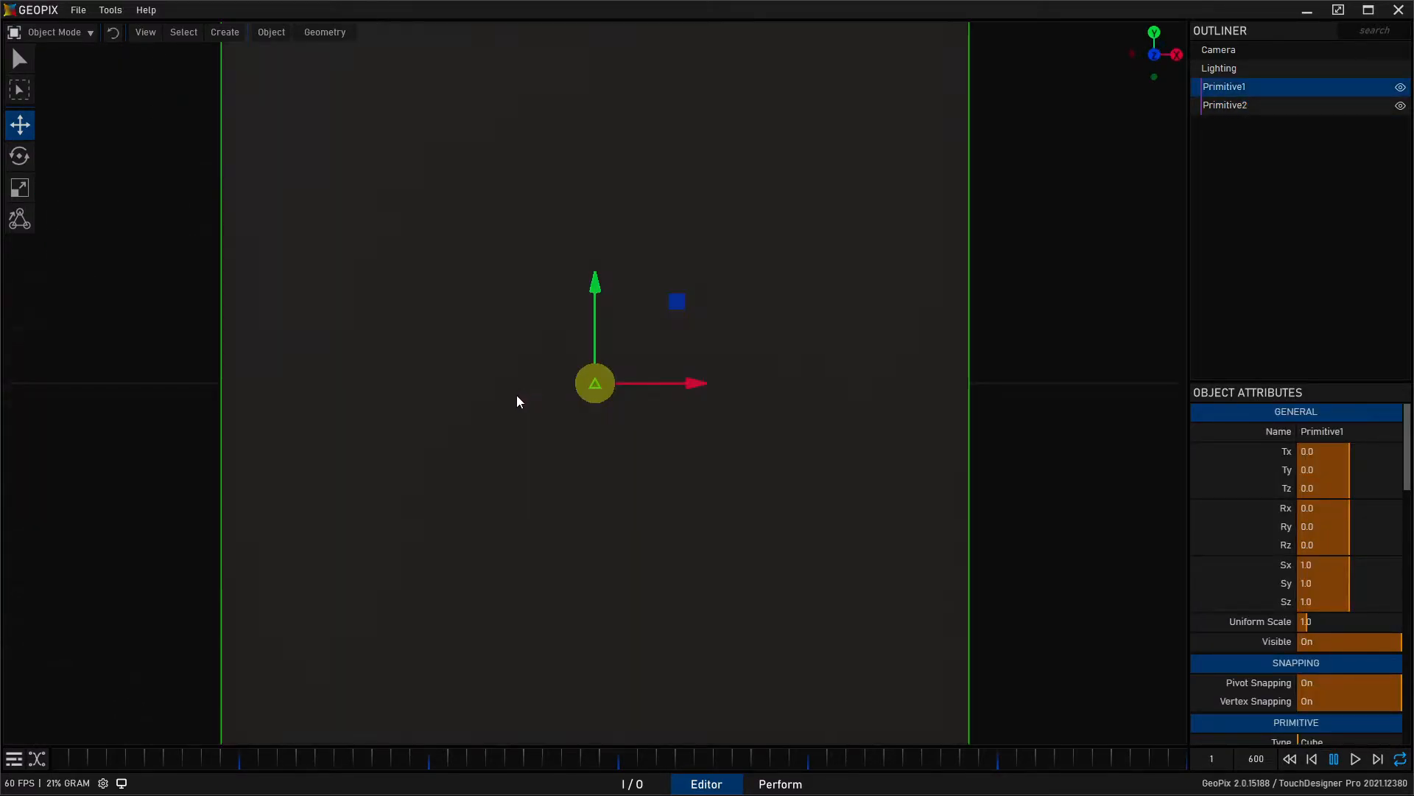
scroll(517, 396, down, 5)
alt+drag(713, 231, 722, 377)
scroll(722, 377, down, 6)
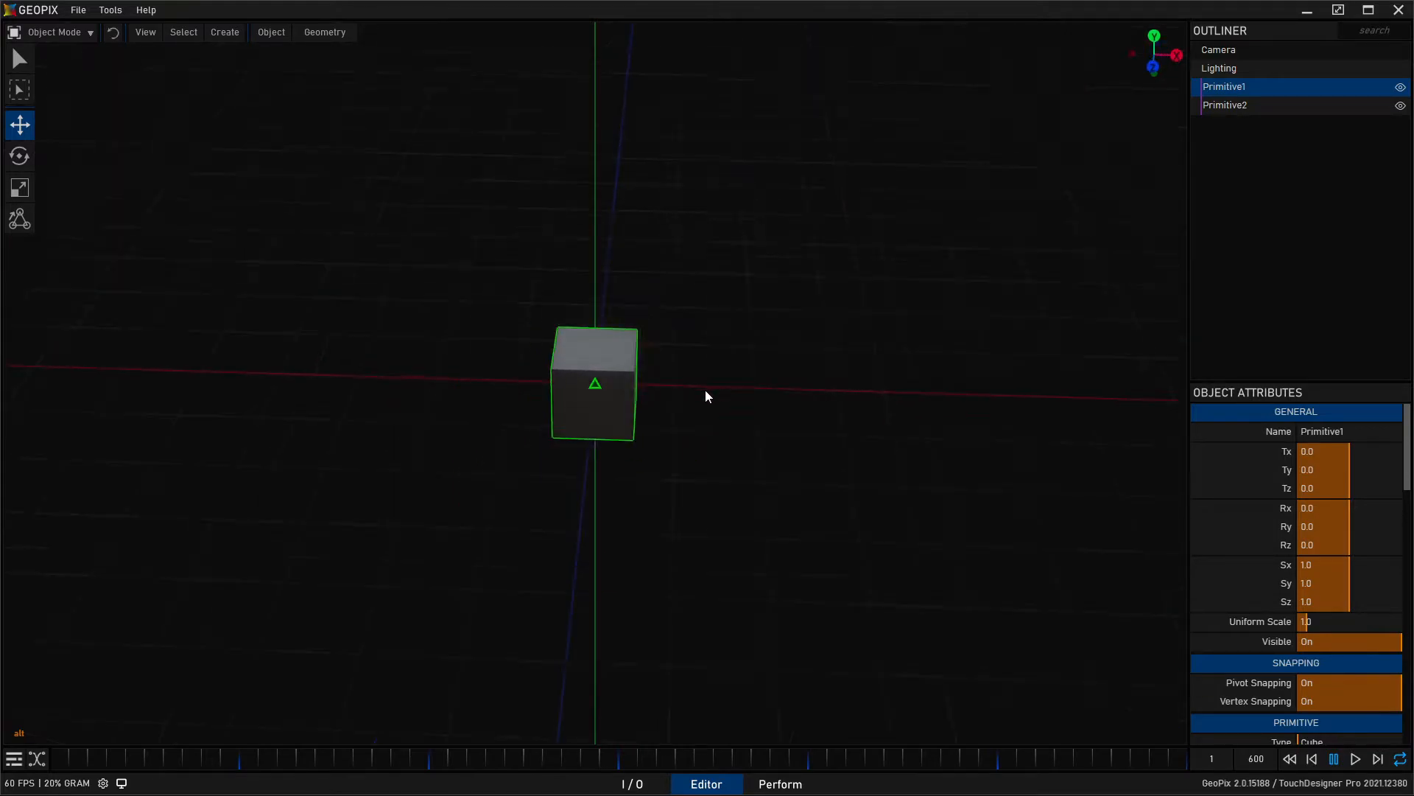
alt+drag(995, 319, 865, 306)
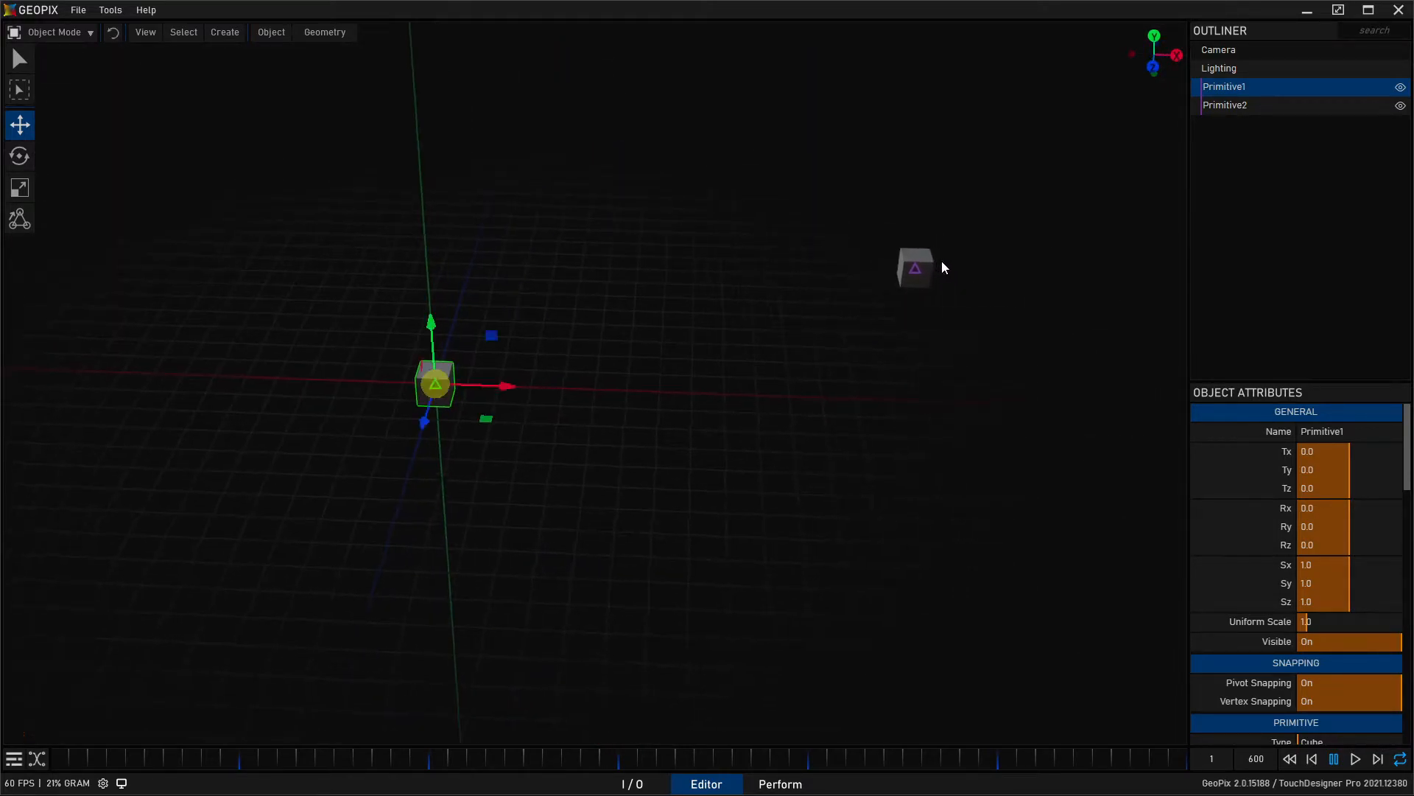
Delete the duplicated cube and select the original cube at the origin.
click(928, 286)
key(Delete)
click(433, 382)
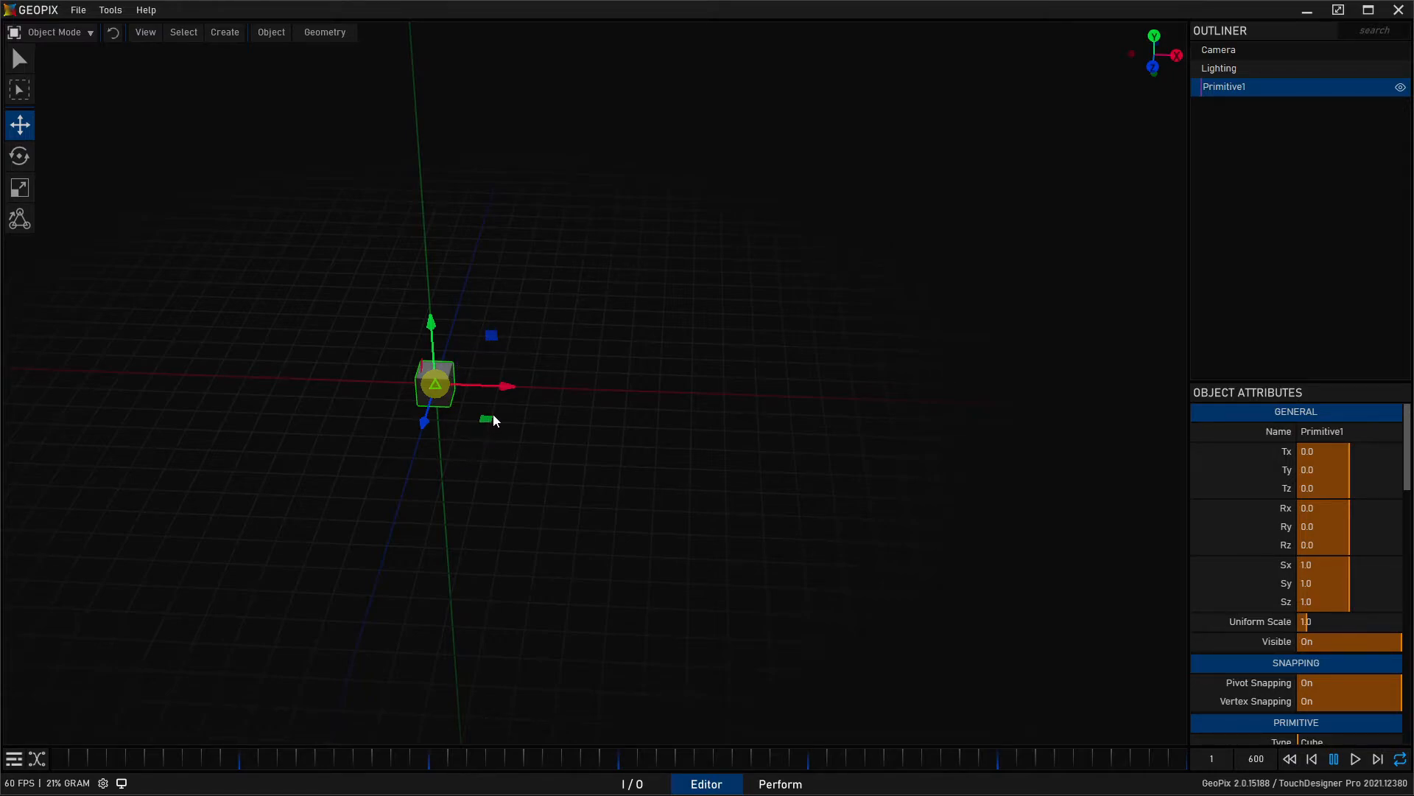
Frame the remaining cube and view it from an elevated angle.
key(h)
scroll(645, 426, down, 4)
alt+drag(717, 328, 569, 316)
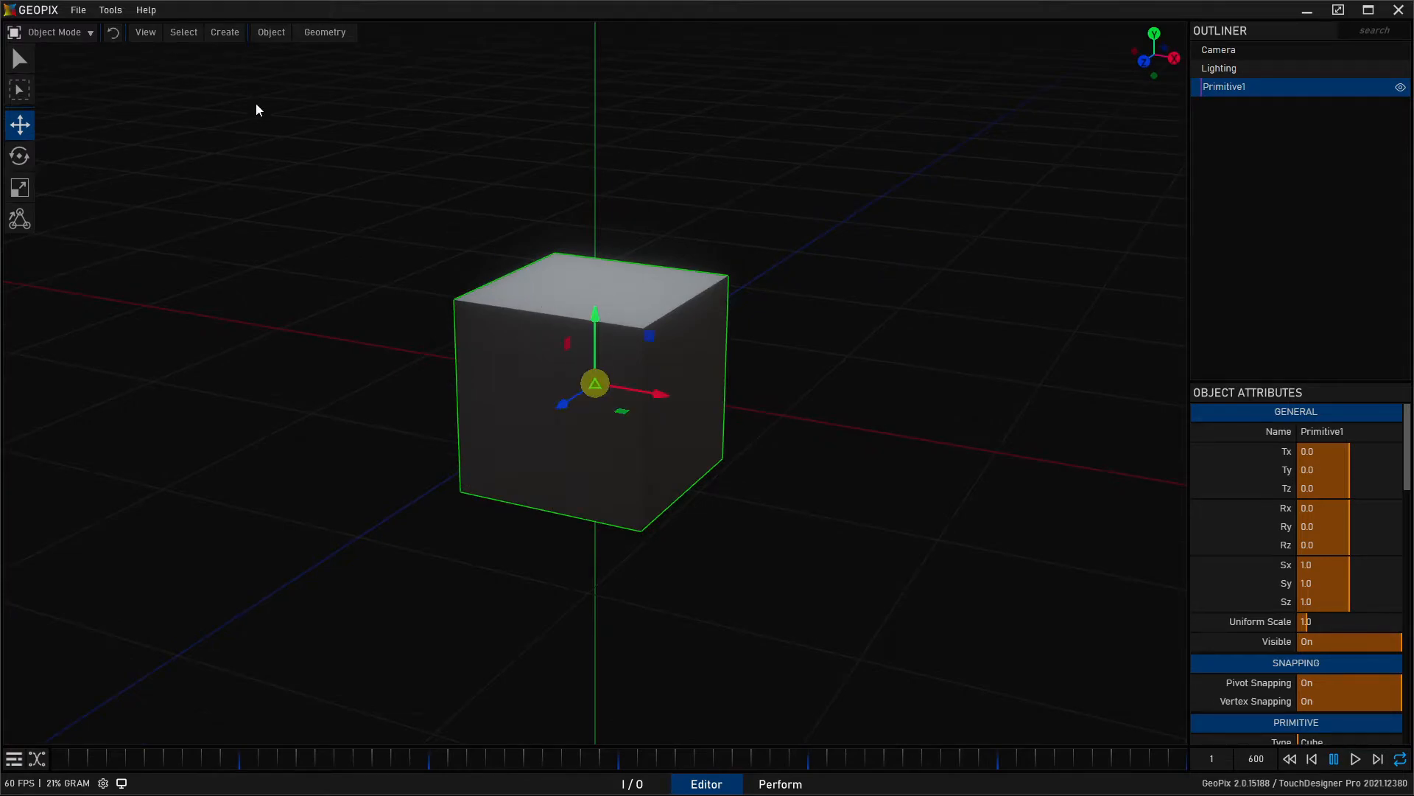
Reset the camera to its default state, and pan and orbit the view away from the cube.
click(145, 33)
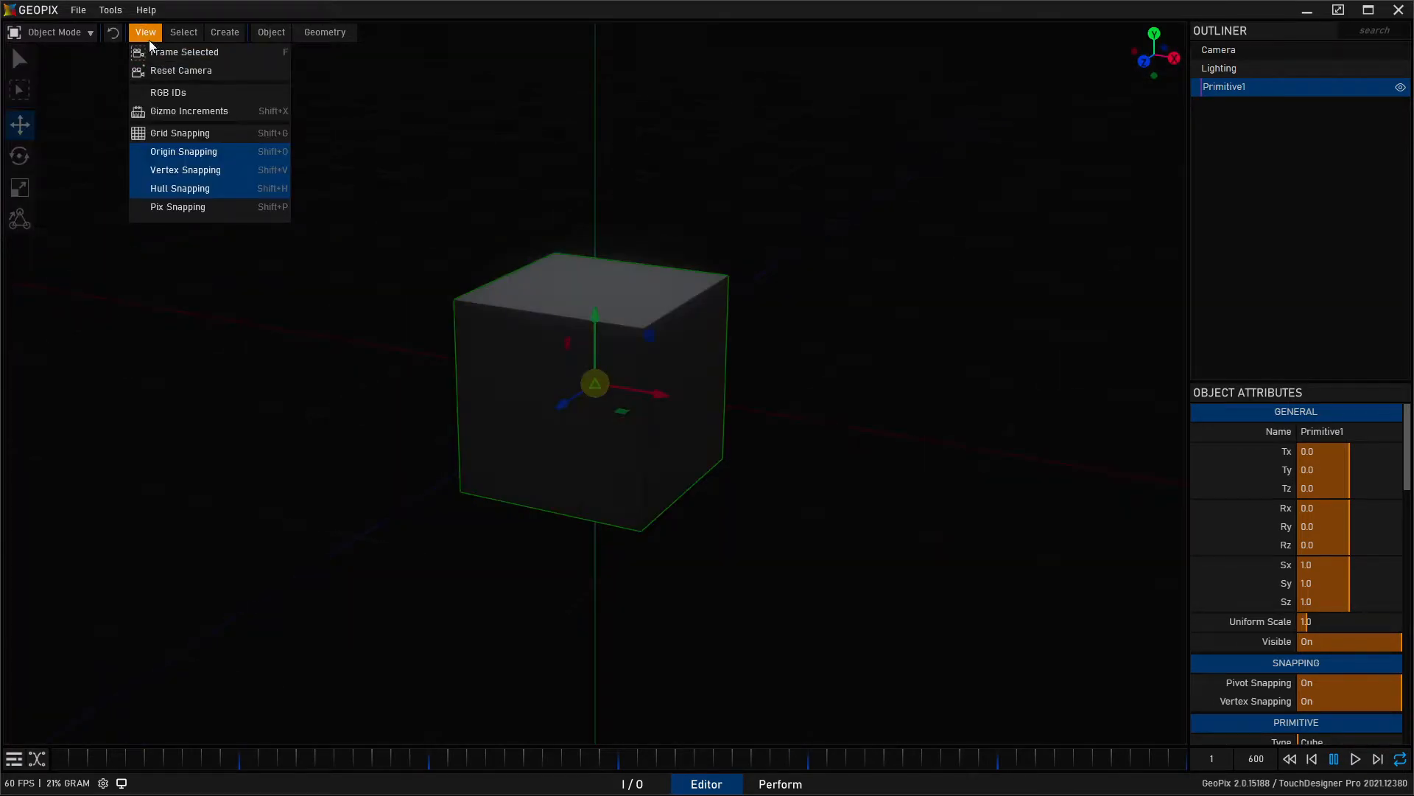
click(228, 70)
alt+middle_drag(906, 190, 744, 403)
alt+drag(744, 408, 287, 363)
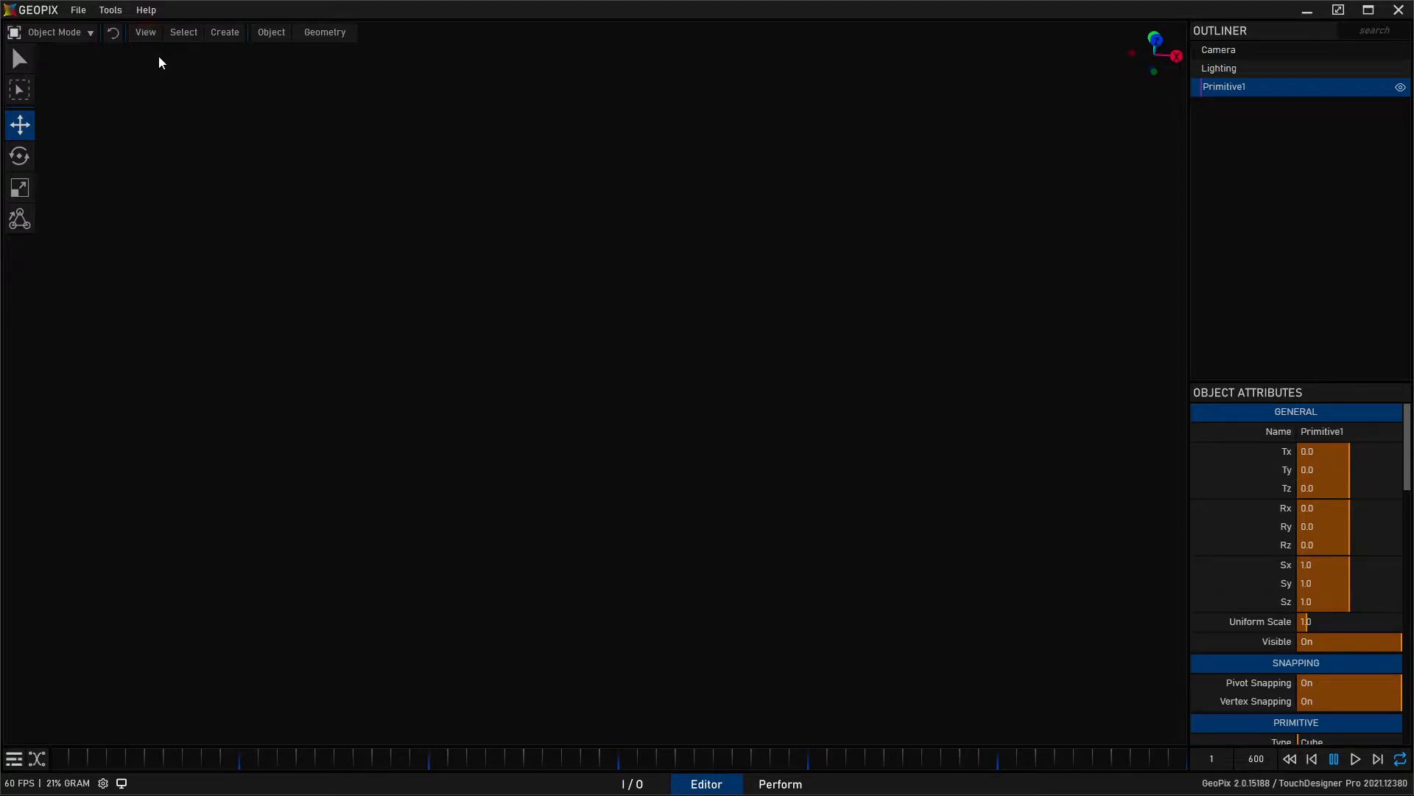
Reset the camera to its default state, orbit slightly around the cube and switch to the Select tool.
click(149, 34)
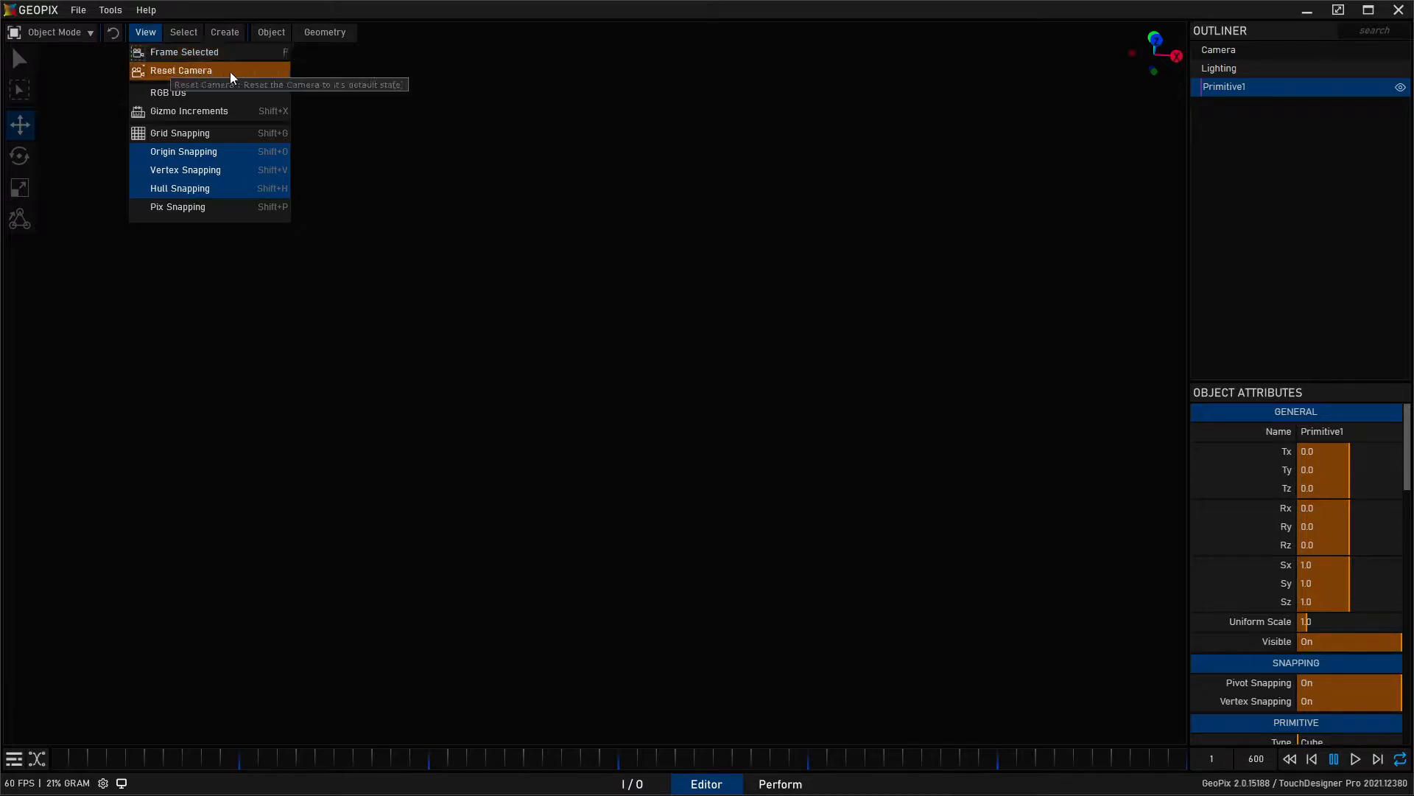
click(224, 70)
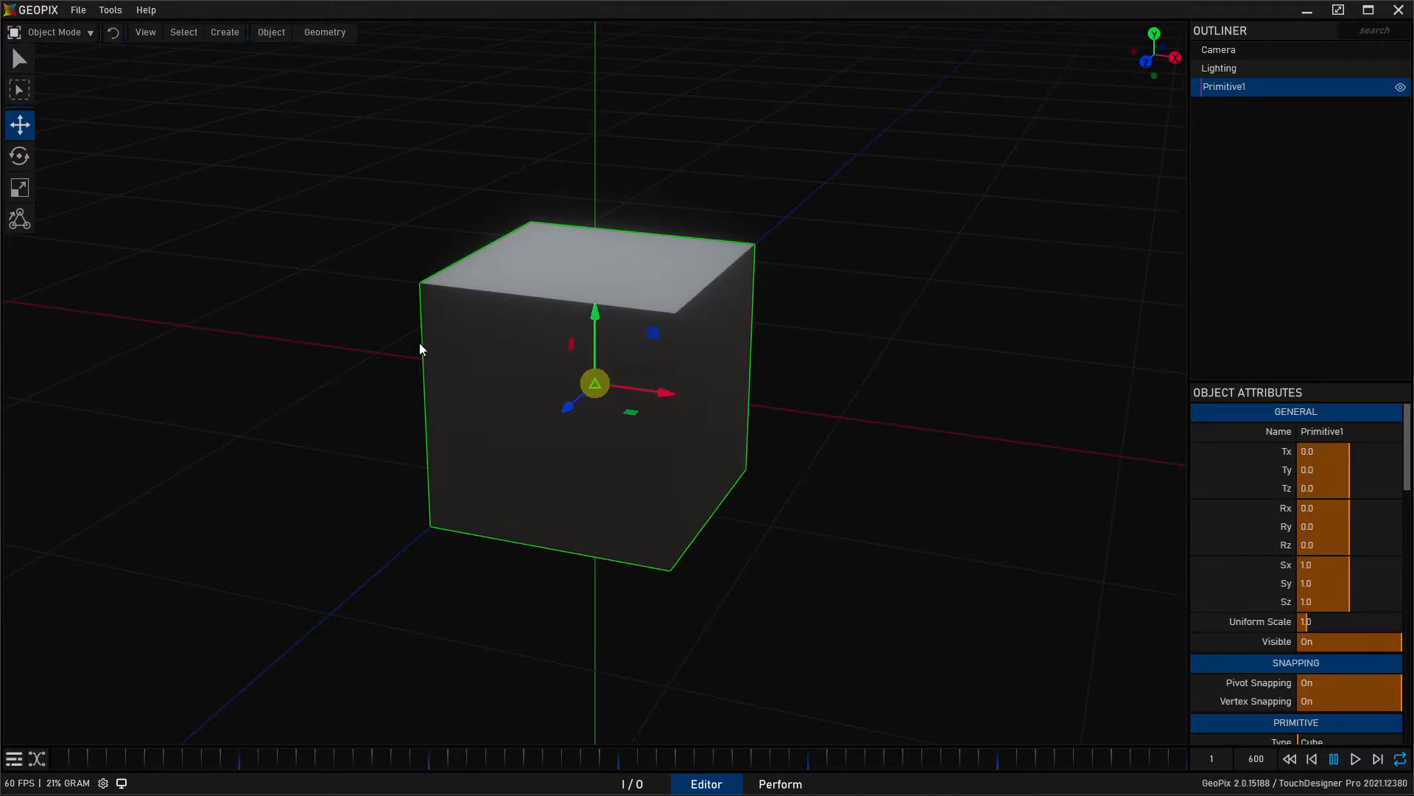
click(146, 33)
alt+drag(484, 382, 690, 347)
key(q)
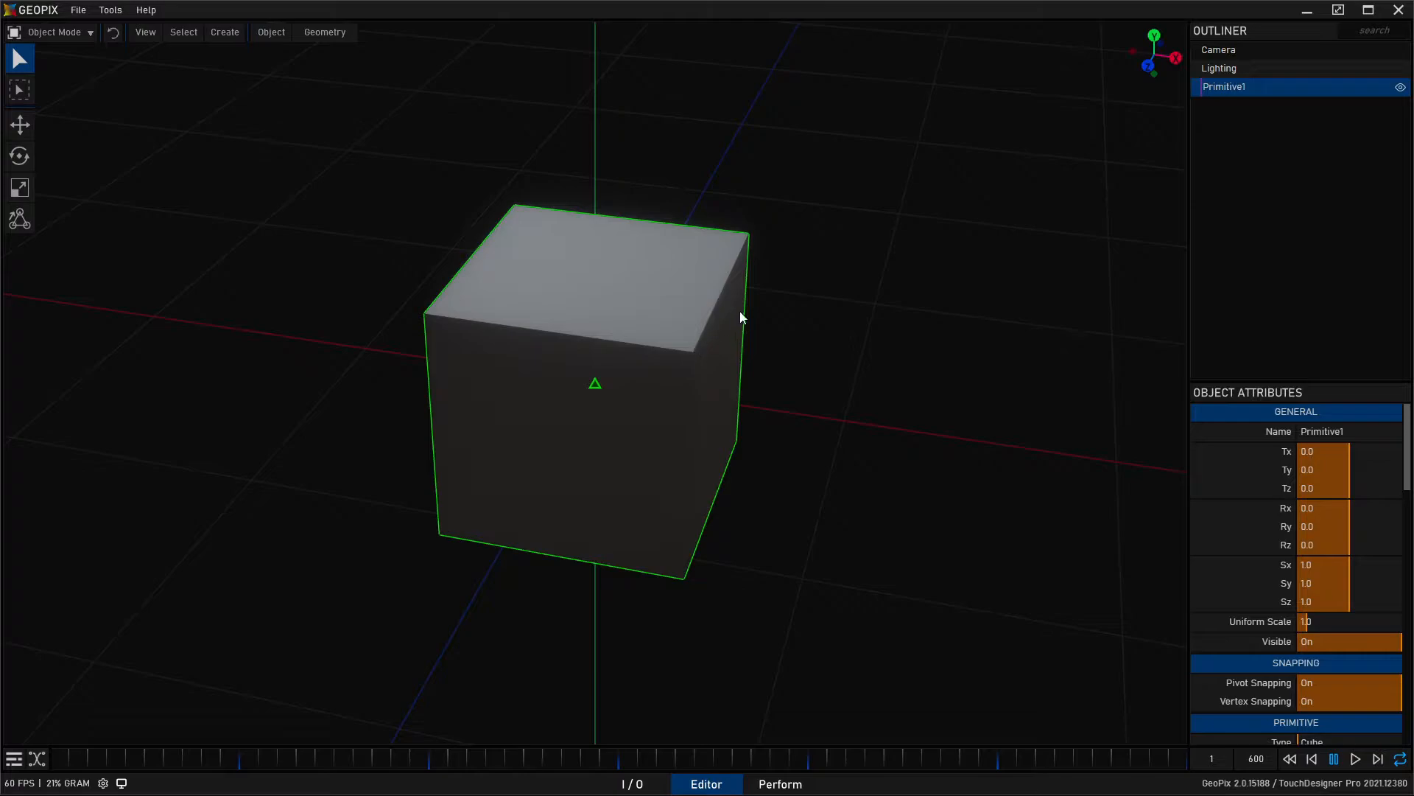
Deselect the cube, select the camera and orbit the view to examine its translate and rotate values.
click(1254, 116)
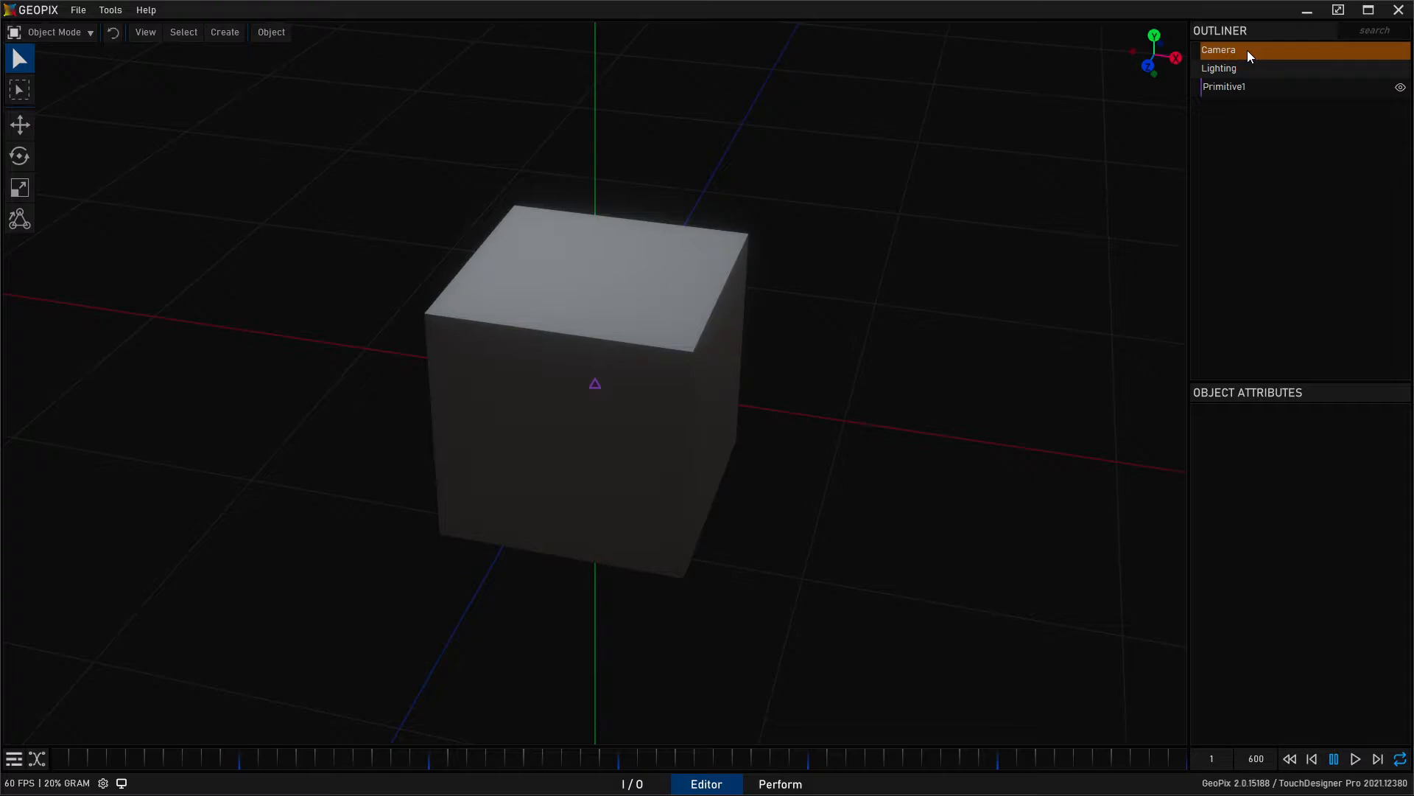
click(1245, 50)
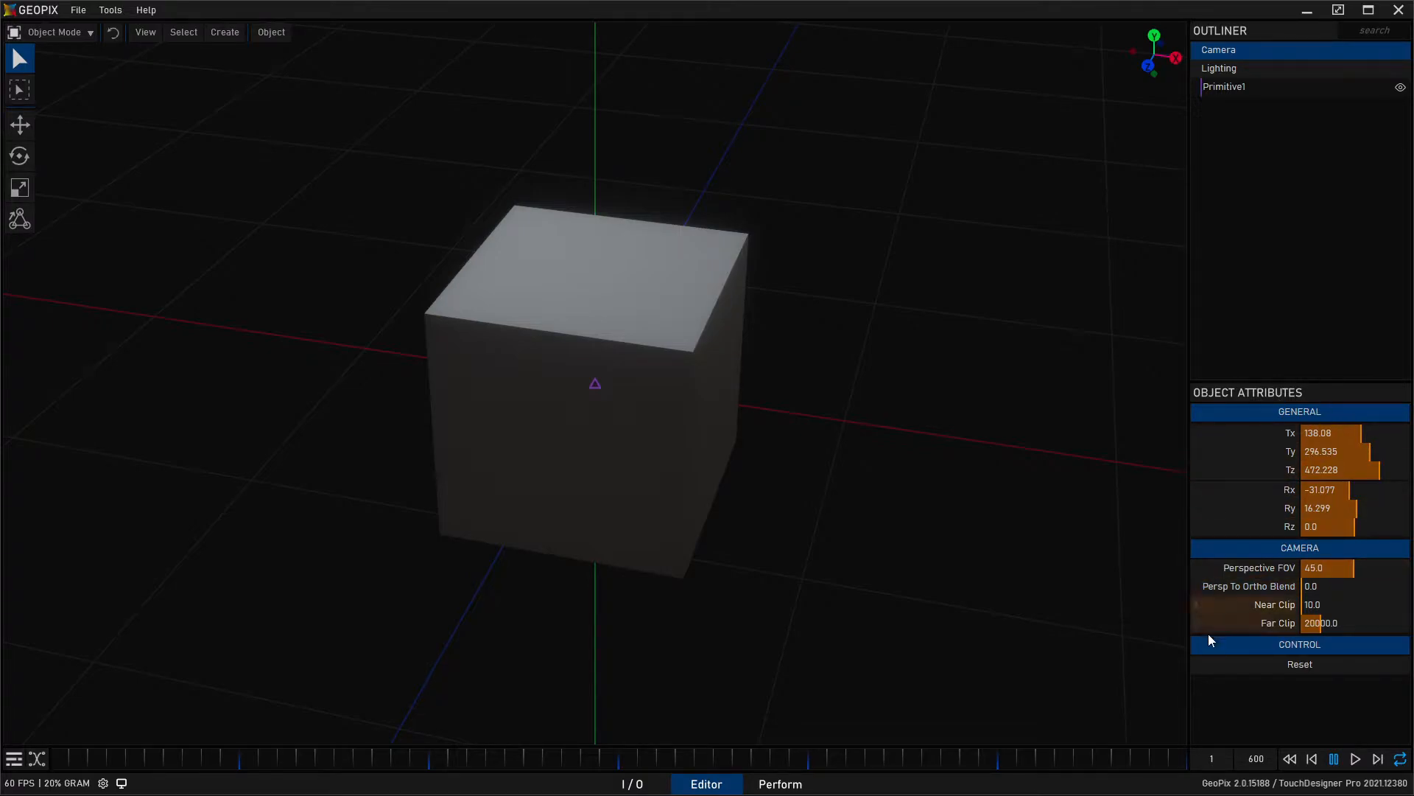
alt+drag(582, 419, 1057, 377)
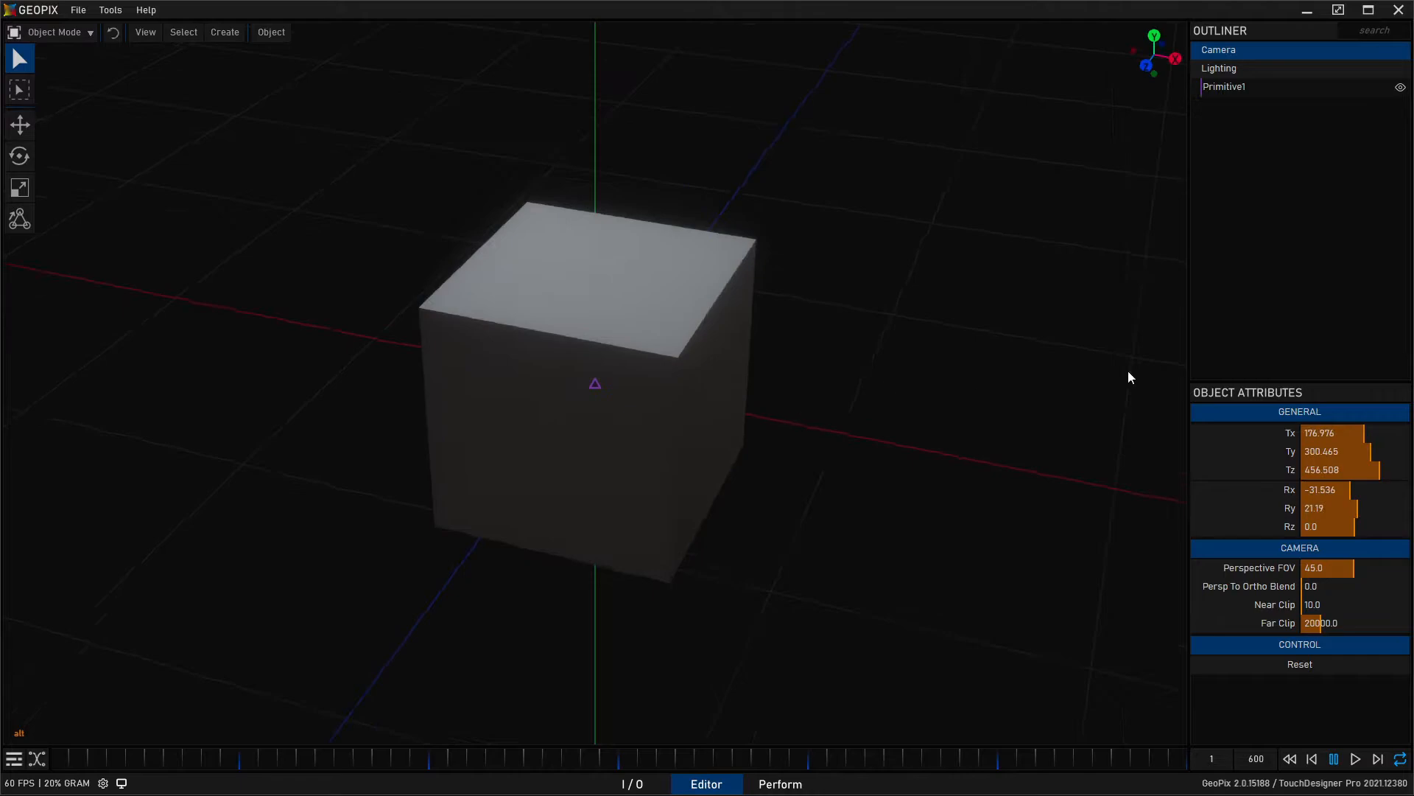
drag(1354, 433, 1351, 489)
right_click(1289, 494)
Select the cube and orbit around it, and reselect the camera to examine its attributes.
alt+drag(758, 451, 638, 570)
click(637, 570)
alt+drag(659, 412, 1029, 274)
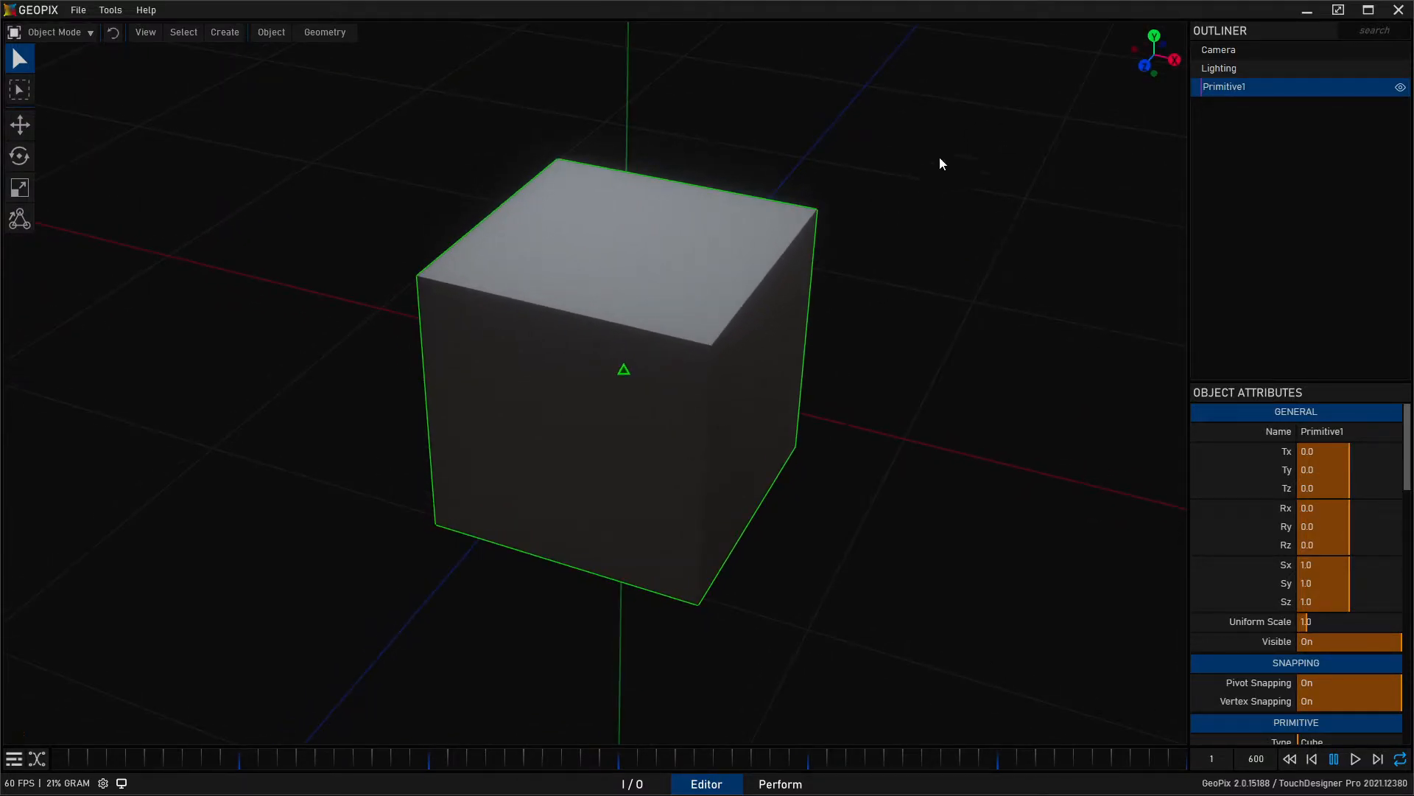
click(1254, 49)
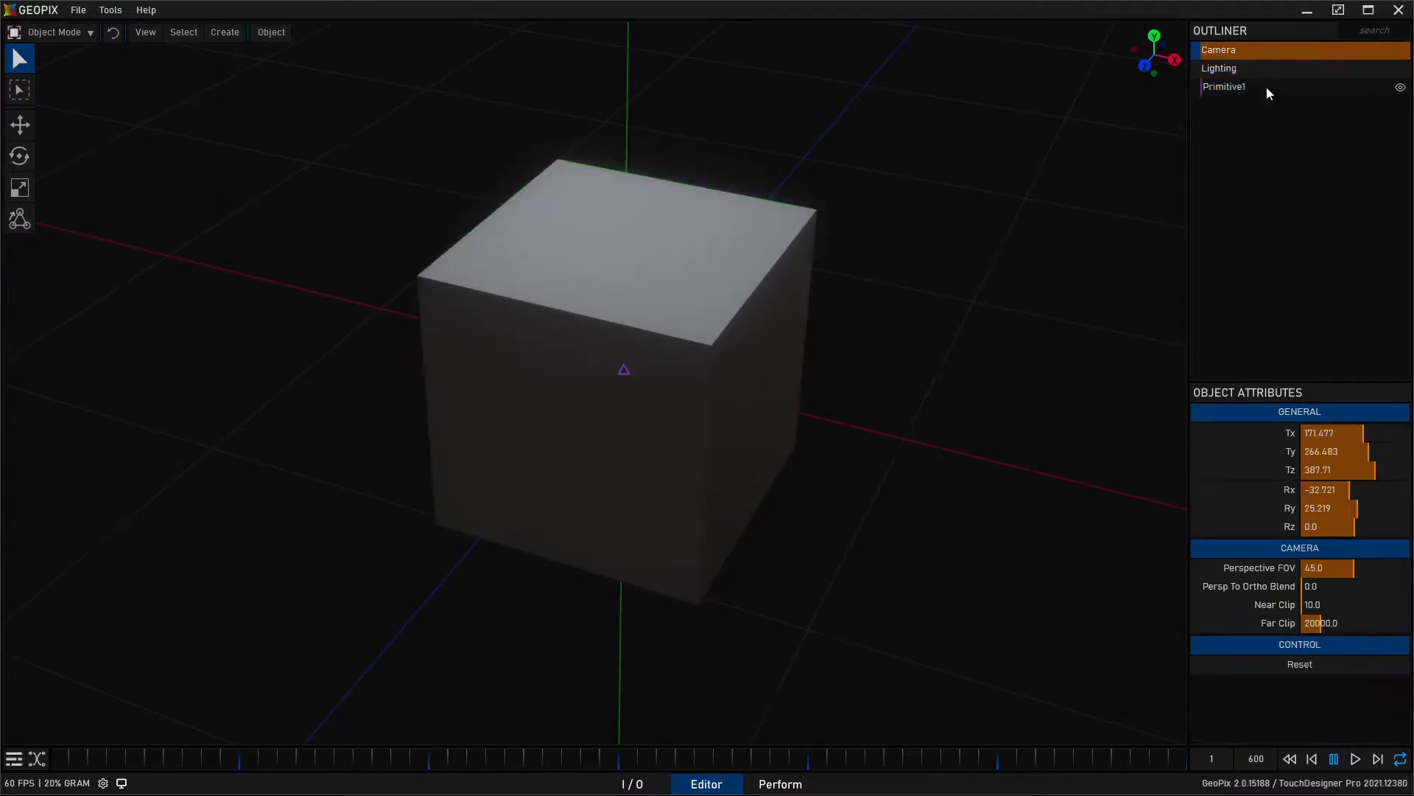
right_click(1358, 440)
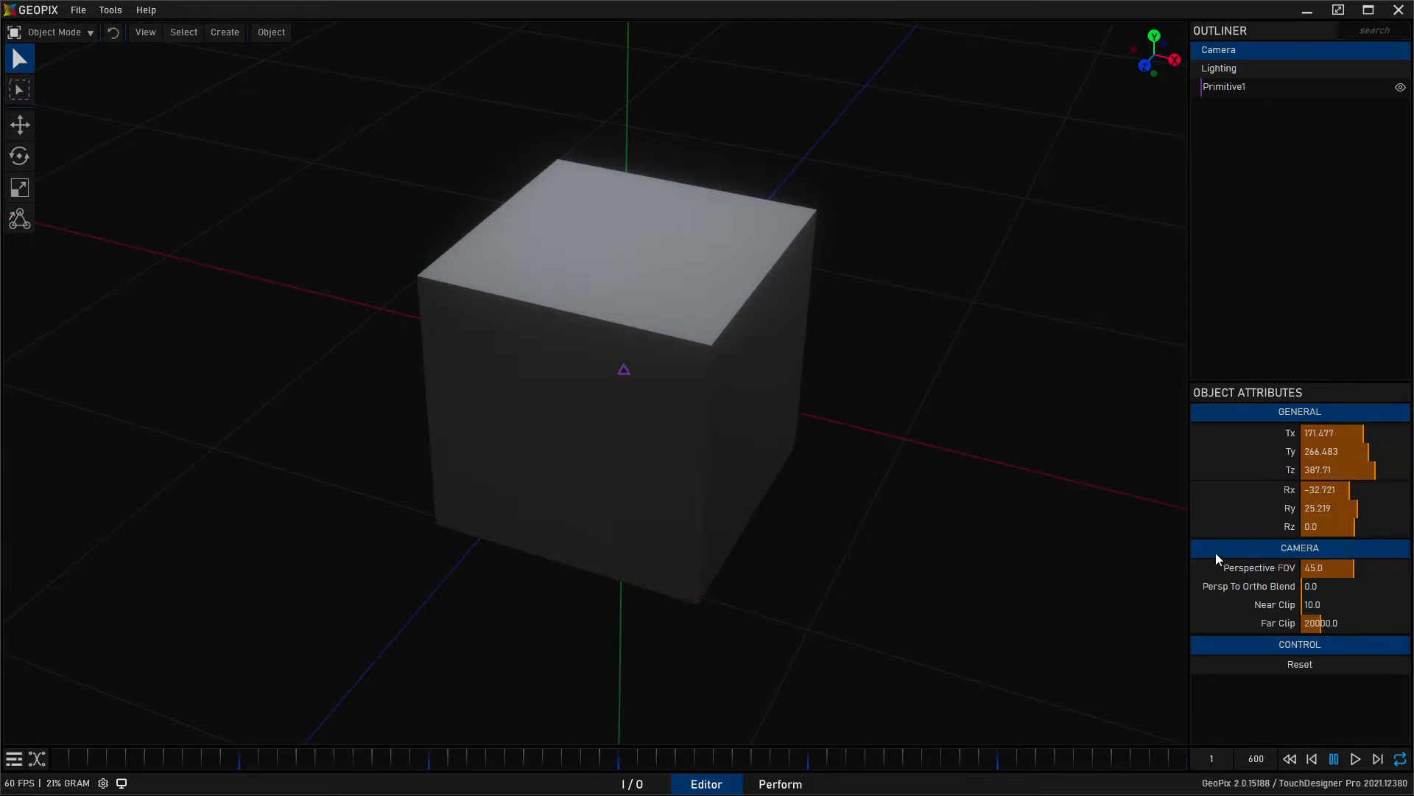
Orbit, pan and zoom around the cube to examine how the selected camera's transform values respond.
alt+drag(626, 479, 663, 398)
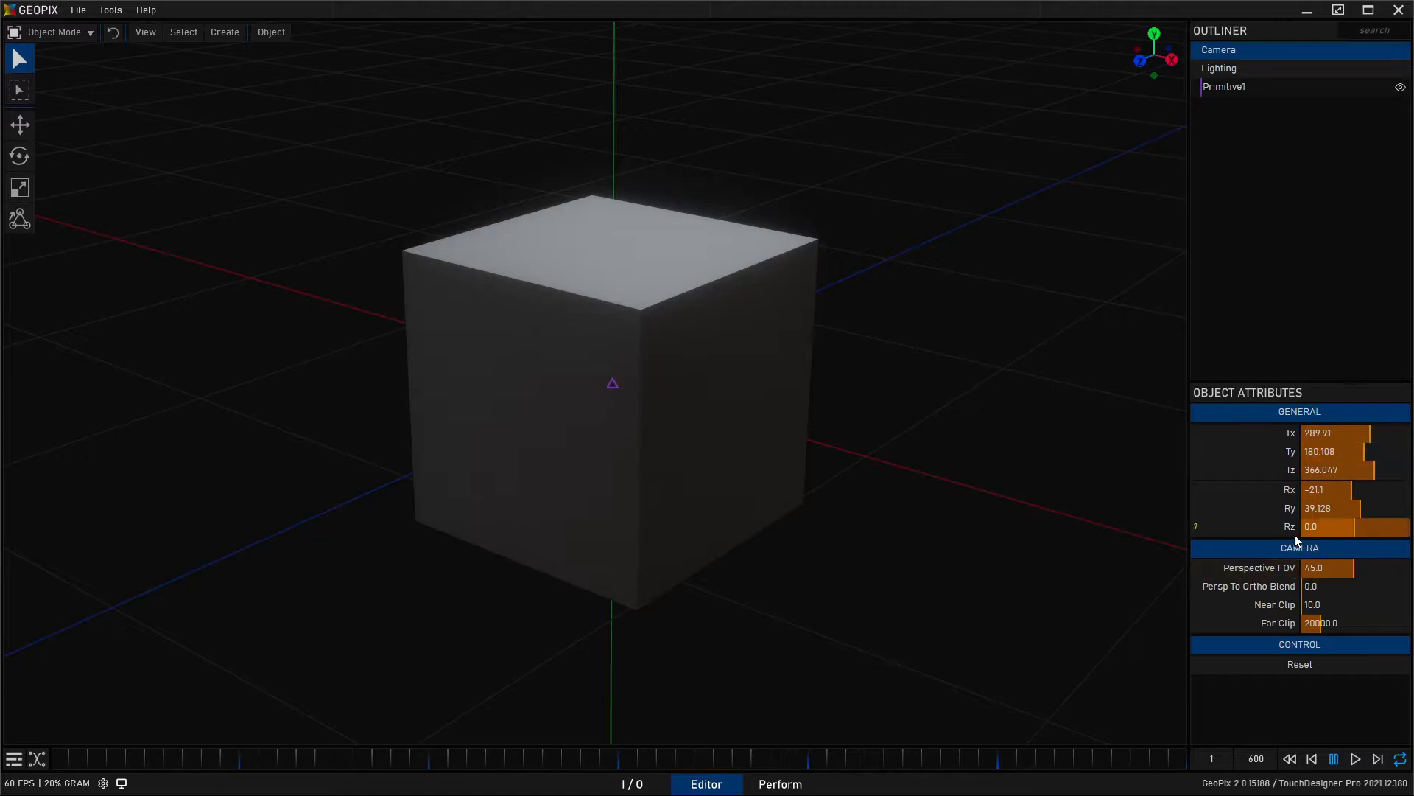
alt+drag(829, 485, 820, 763)
mouse_move(663, 575)
alt+mouse_down()
mouse_move(413, 498)
mouse_move(462, 571)
mouse_move(789, 499)
mouse_move(669, 551)
alt+mouse_up()
alt+right_drag(666, 547, 696, 557)
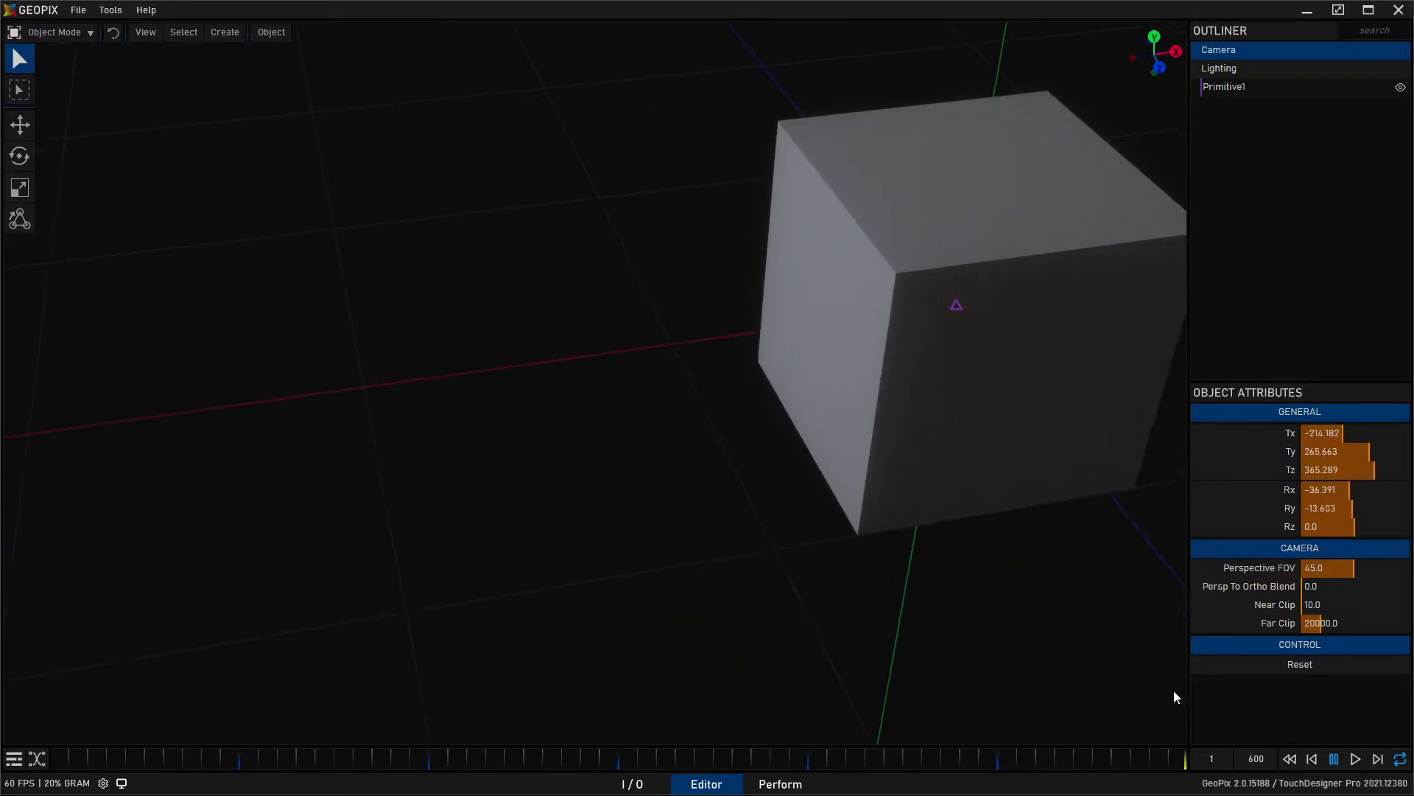
alt+drag(961, 414, 808, 377)
Set the camera's Perspective FOV to 90 and move in around the cube to view the wide-angle perspective.
click(663, 477)
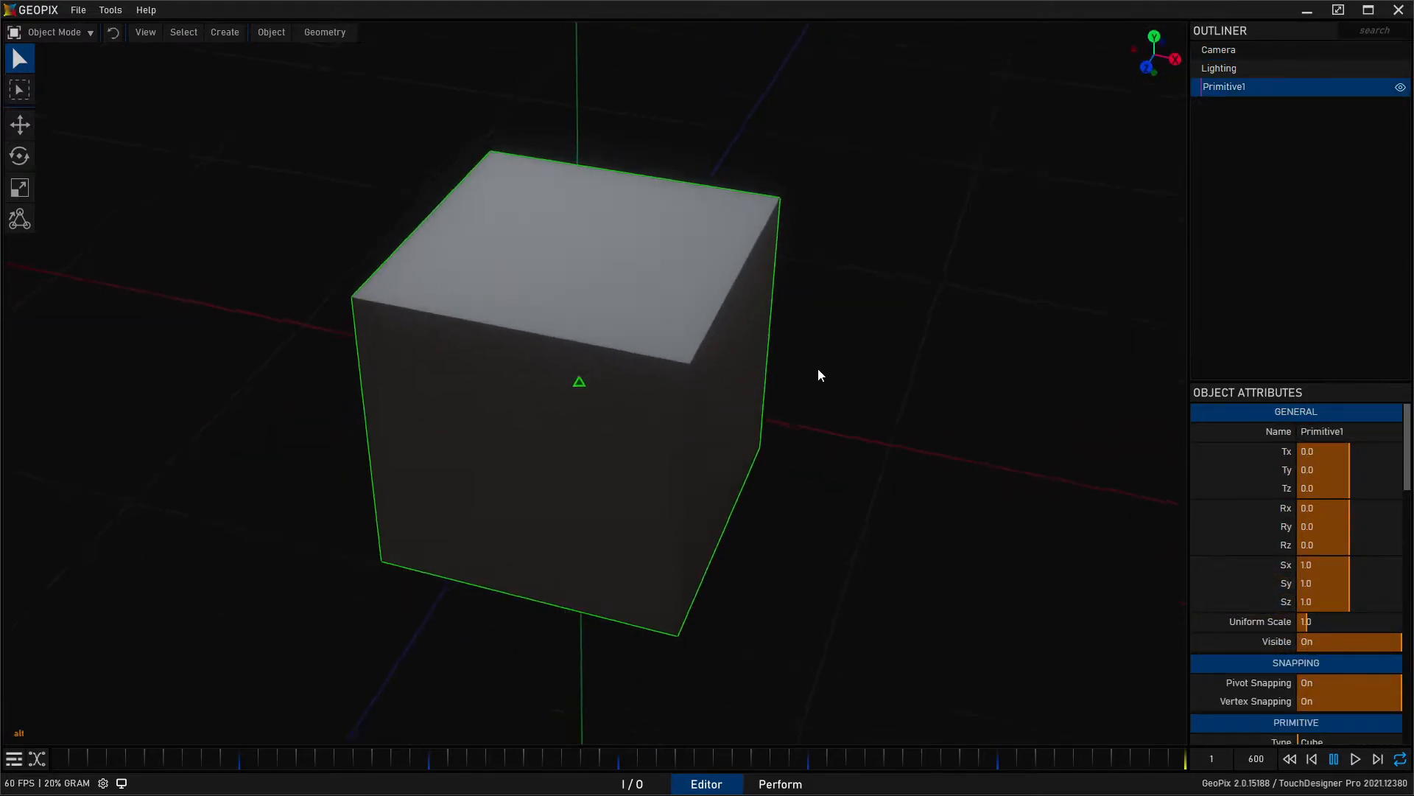
click(1251, 51)
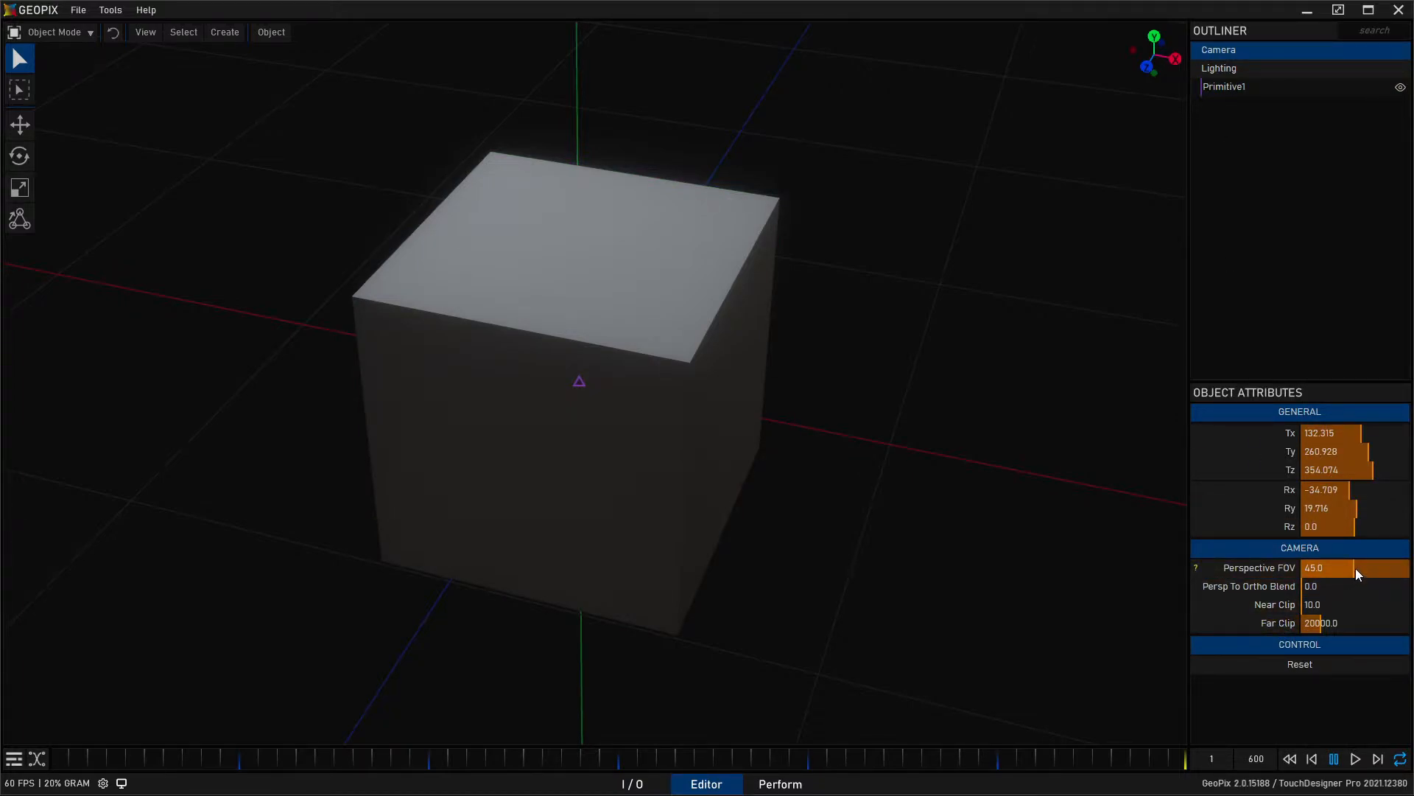
drag(1355, 565, 1413, 578)
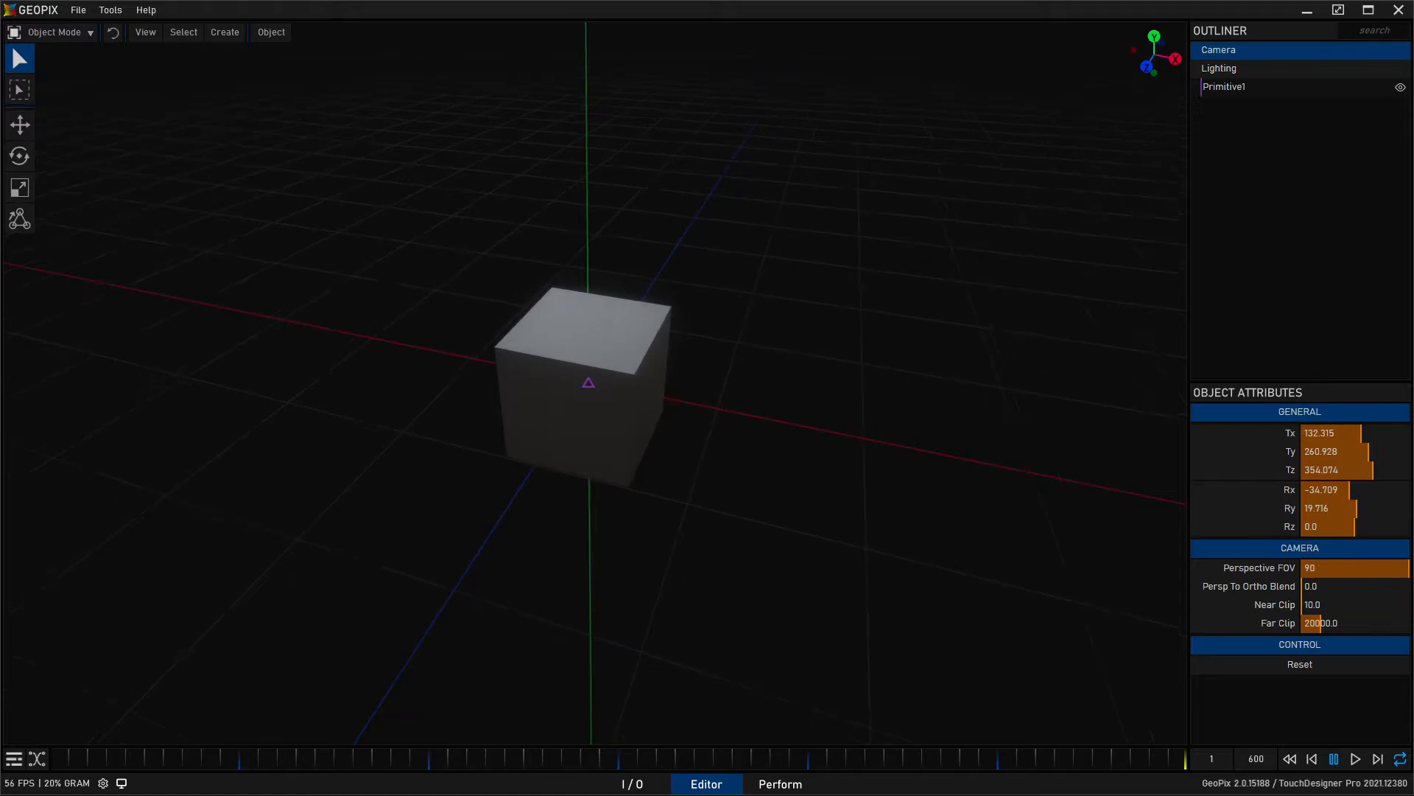
alt+drag(681, 467, 720, 399)
alt+middle_drag(720, 399, 753, 406)
alt+right_drag(753, 406, 760, 277)
alt+drag(760, 282, 682, 341)
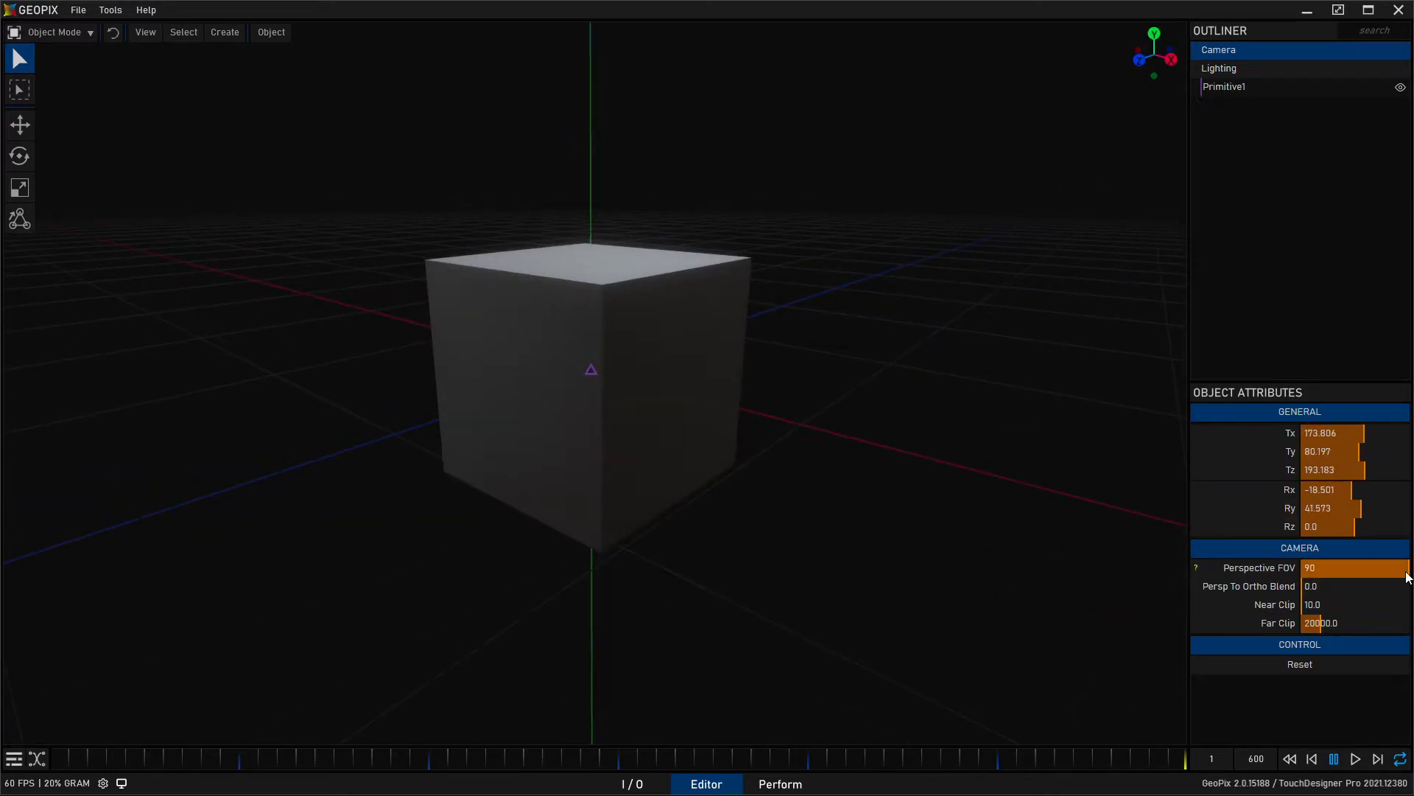
Narrow the camera's Perspective FOV to about 19 and zoom out until the whole cube is in view.
drag(1408, 577, 1323, 569)
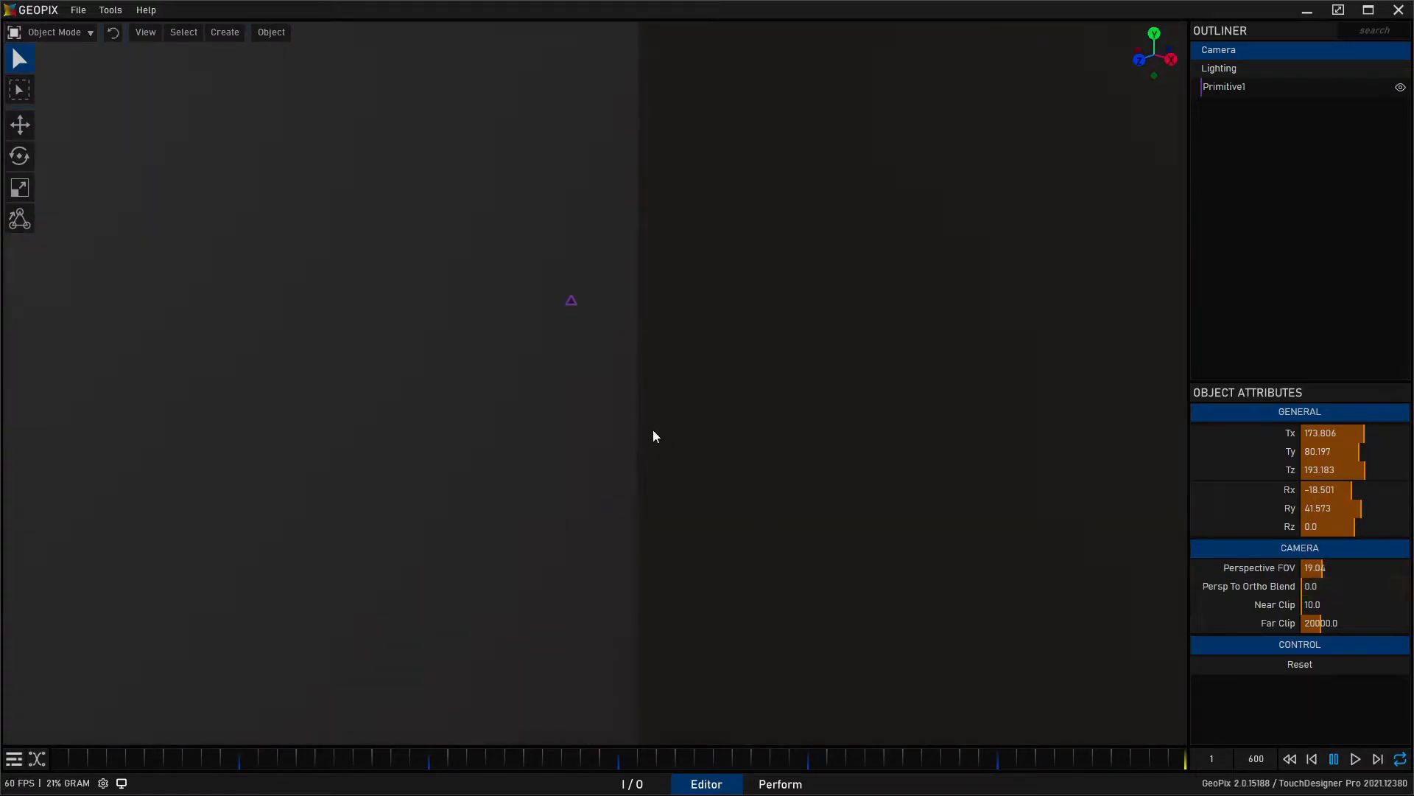
scroll(652, 428, down, 5)
scroll(665, 433, down, 4)
alt+drag(546, 476, 679, 404)
alt+scroll(676, 414, down, 5)
alt+scroll(687, 377, up, 3)
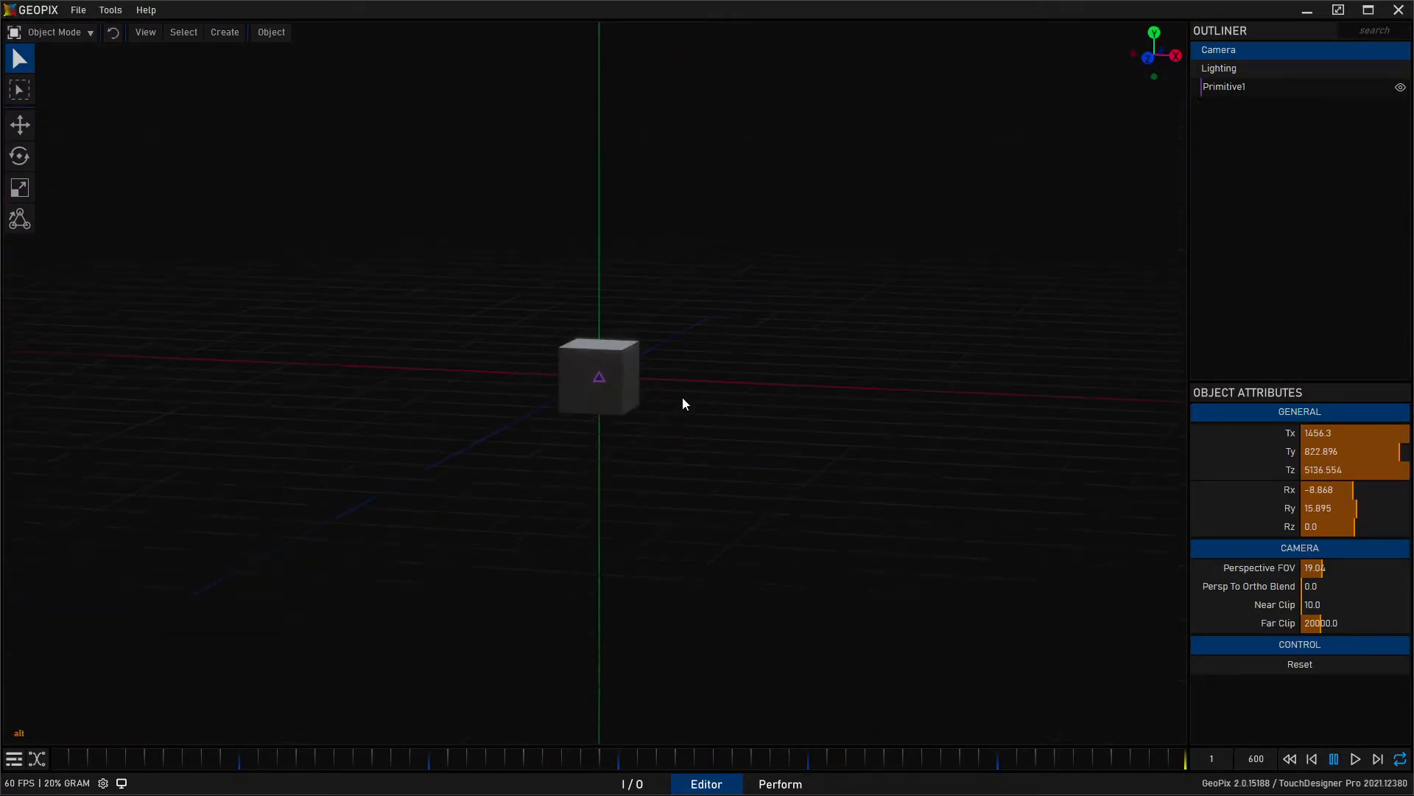
alt+scroll(687, 377, up, 4)
alt+drag(907, 392, 890, 410)
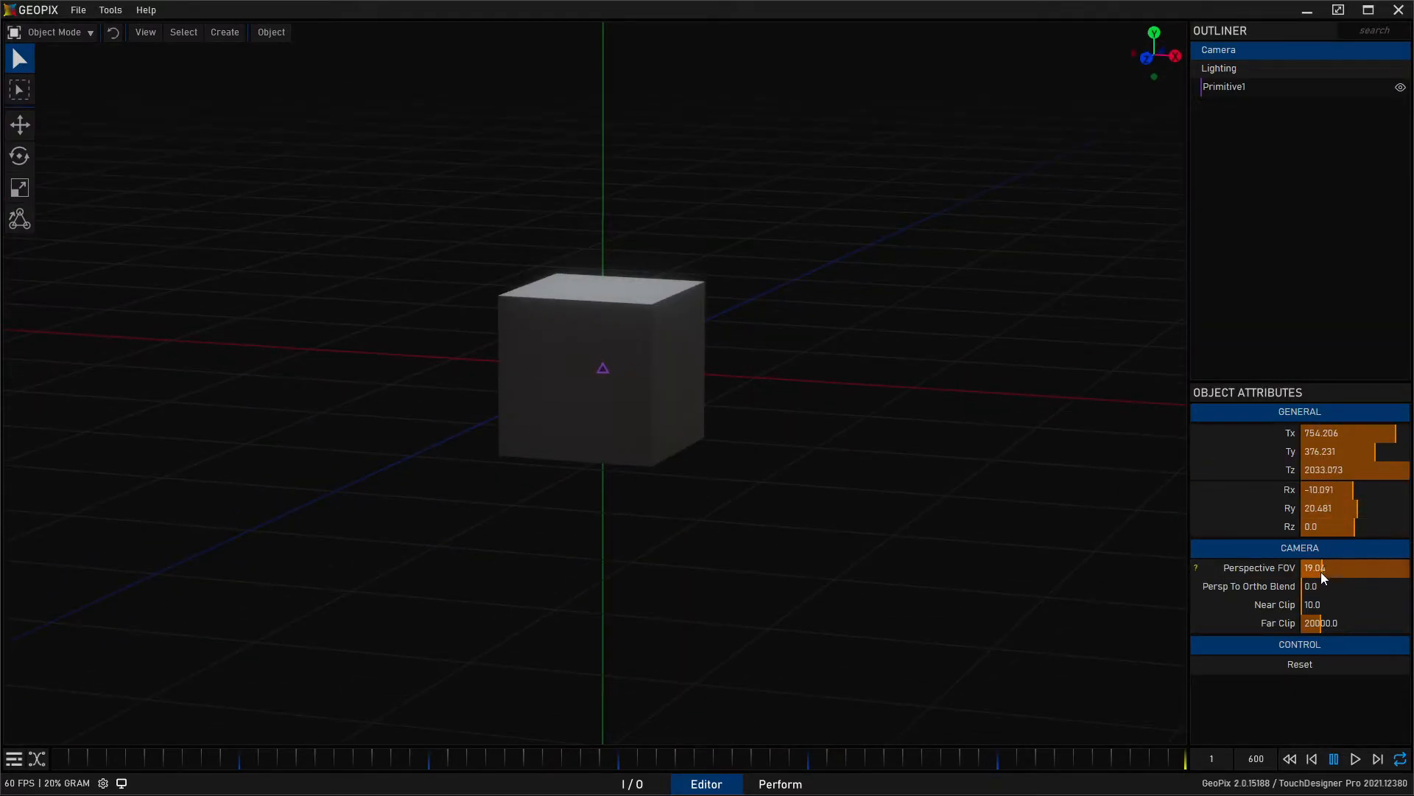
Widen the camera's Perspective FOV to about 83, and select and frame the cube for a close view.
drag(1321, 573, 1349, 569)
drag(1406, 573, 1397, 568)
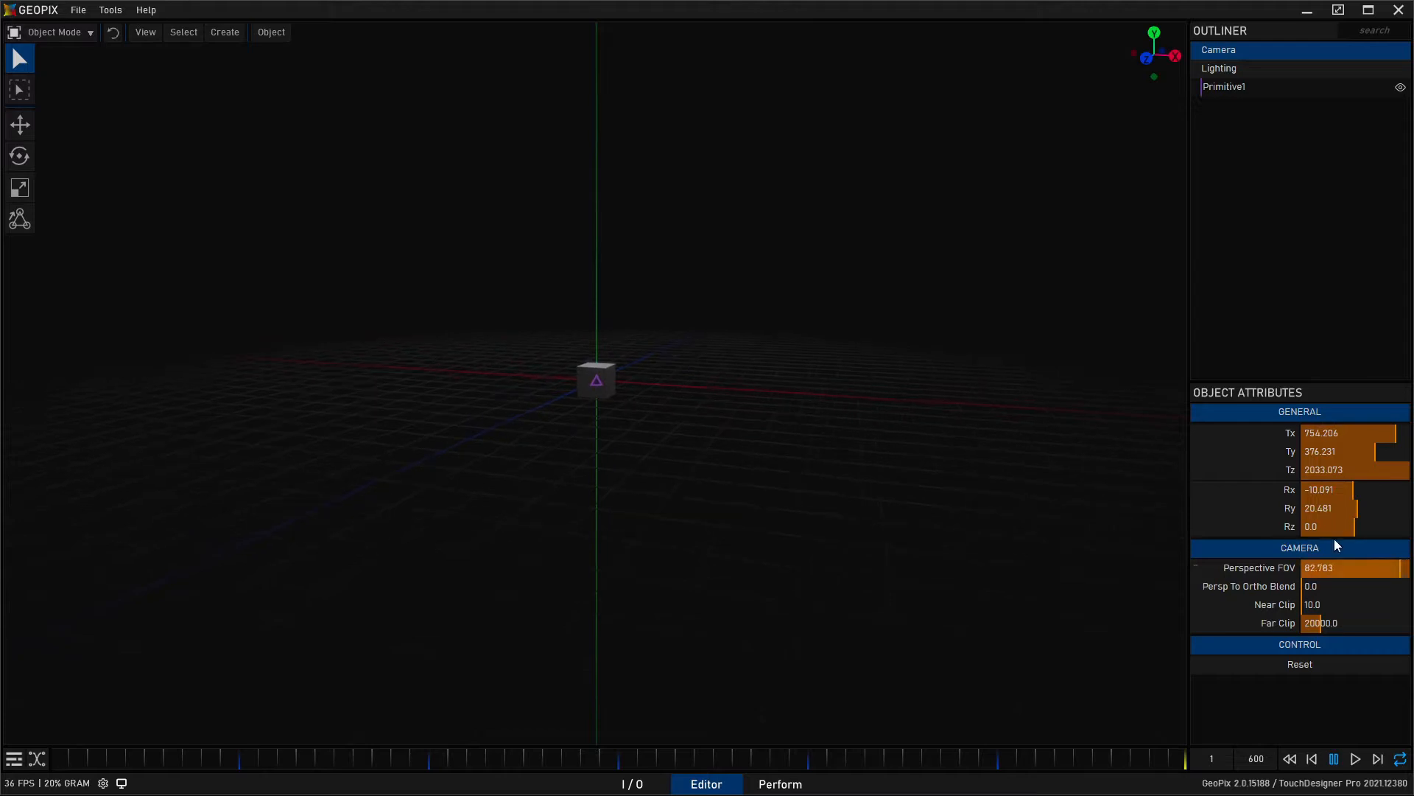
key(h)
click(582, 339)
key(f)
alt+right_drag(704, 387, 367, 328)
alt+drag(369, 328, 472, 426)
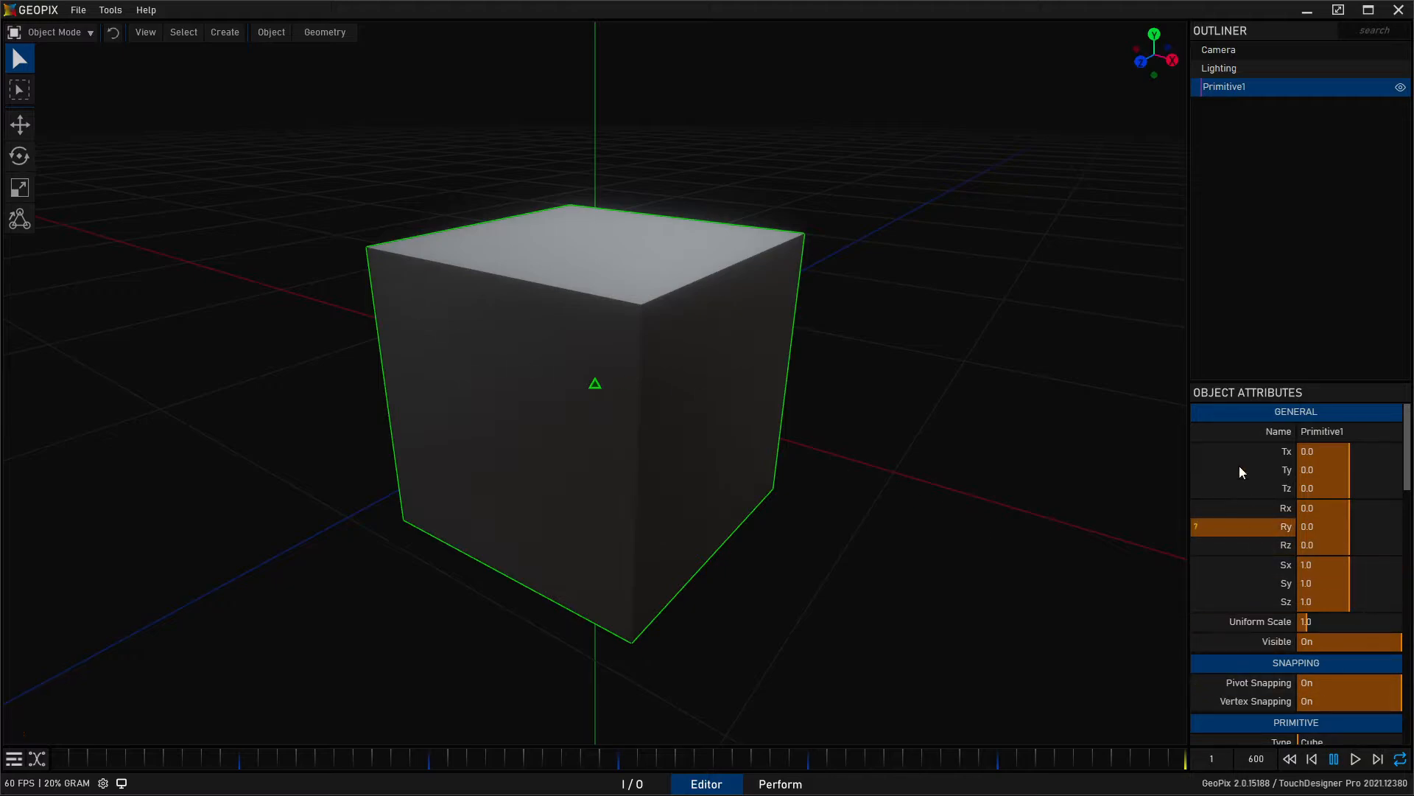
Orbit slightly around the cube, select the camera and reset its Perspective FOV to 45.
alt+drag(687, 201, 706, 224)
alt+middle_drag(663, 245, 666, 237)
alt+drag(684, 324, 696, 302)
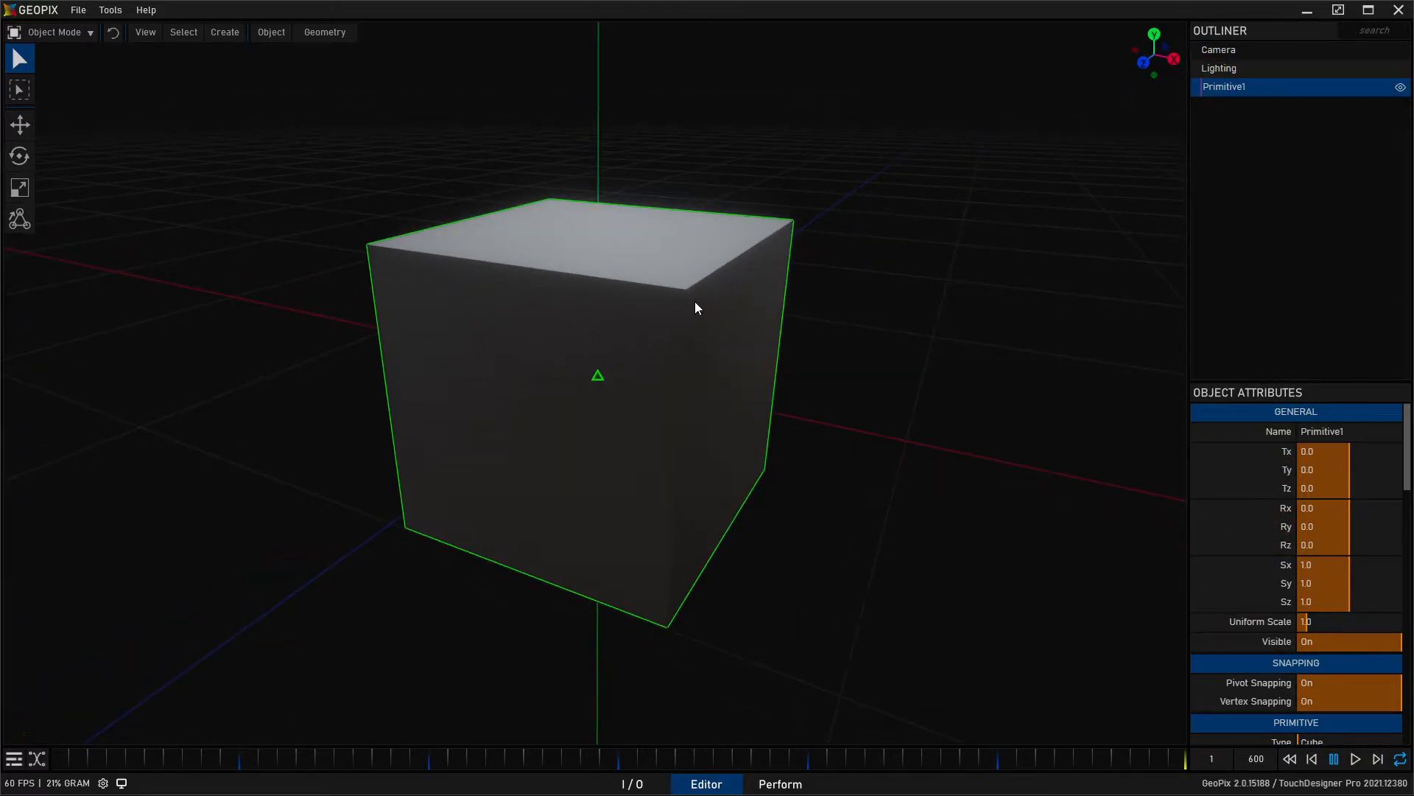
click(1265, 53)
right_click(1283, 569)
Zoom far out from the cube and back in to examine how the scene displays at a distance.
scroll(740, 368, down, 1)
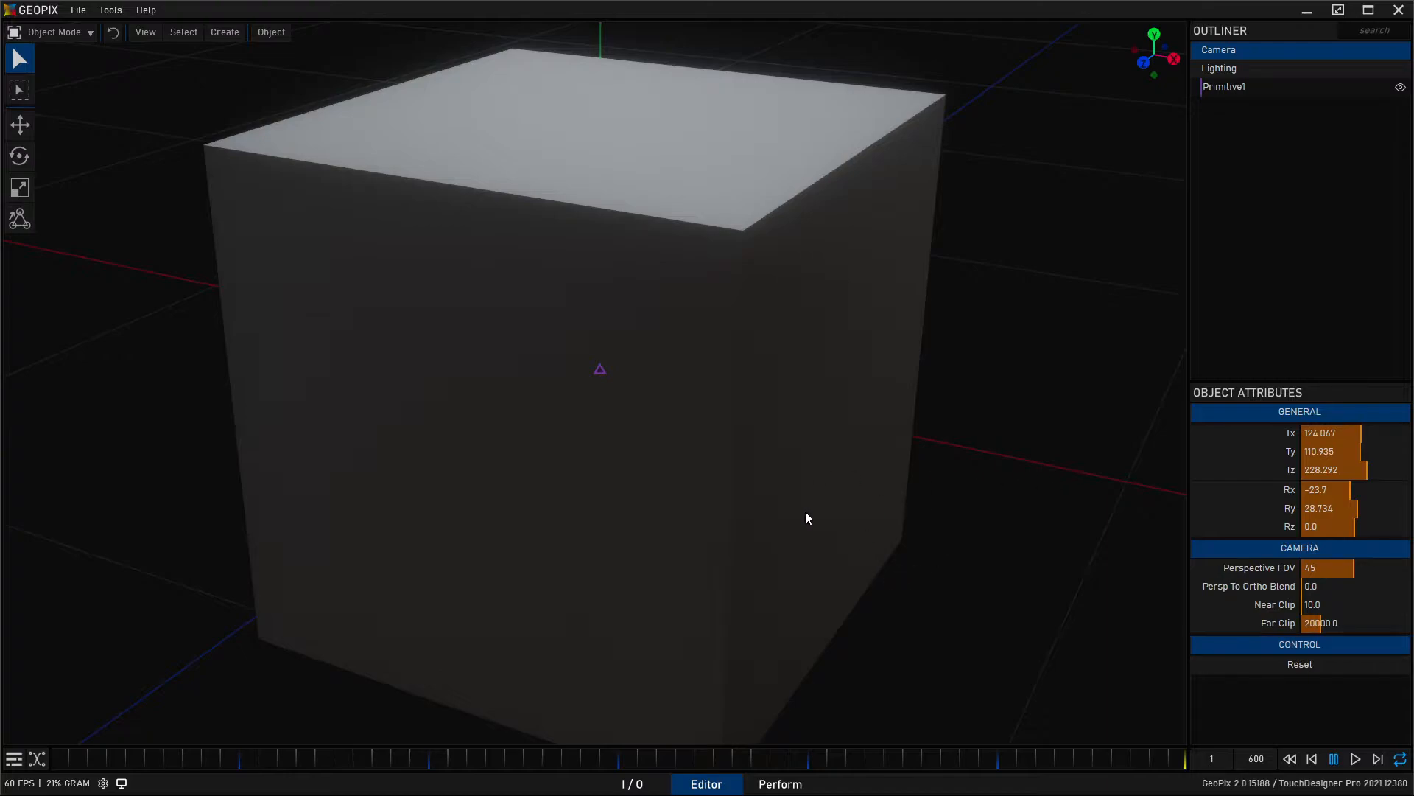
alt+drag(802, 520, 754, 421)
alt+scroll(741, 451, down, 15)
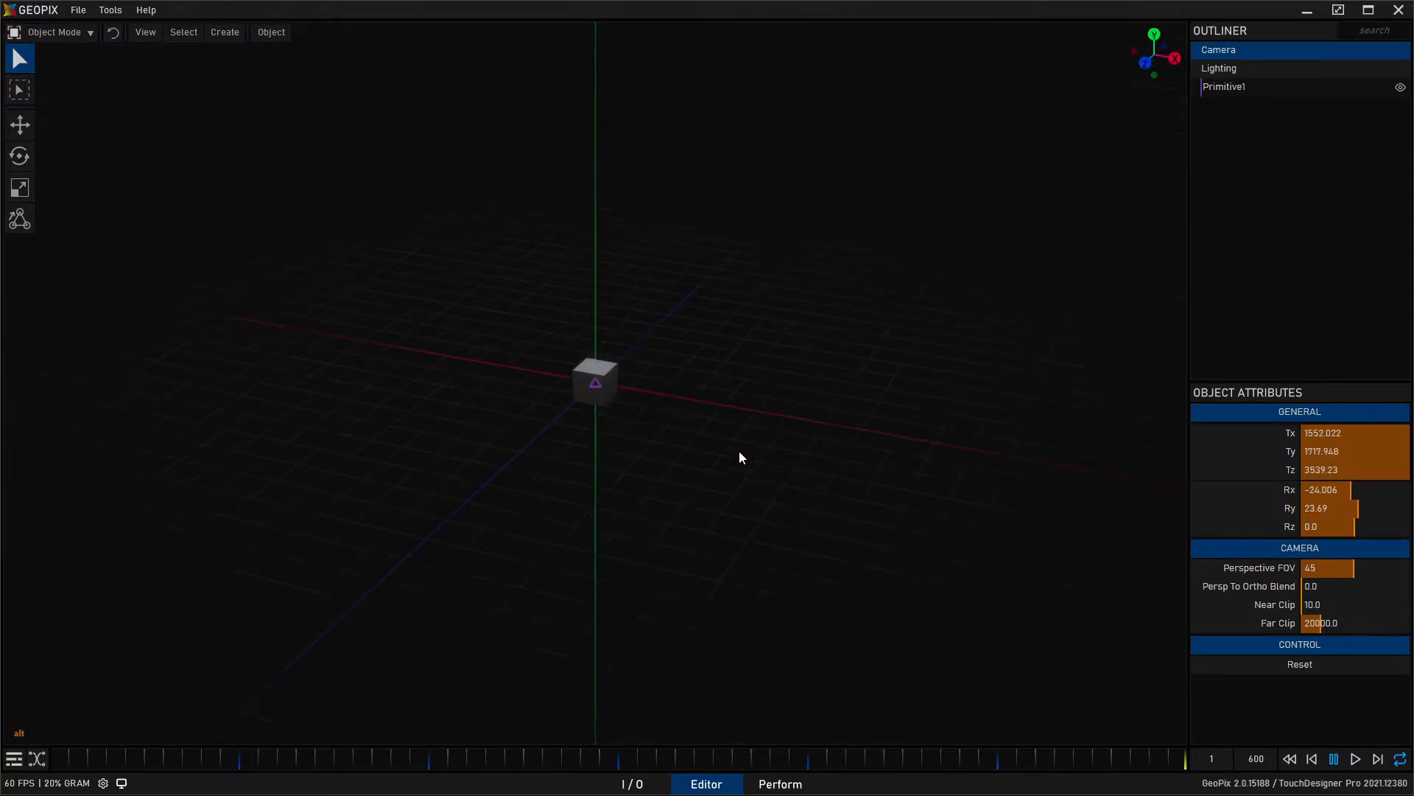
scroll(739, 450, up, 2)
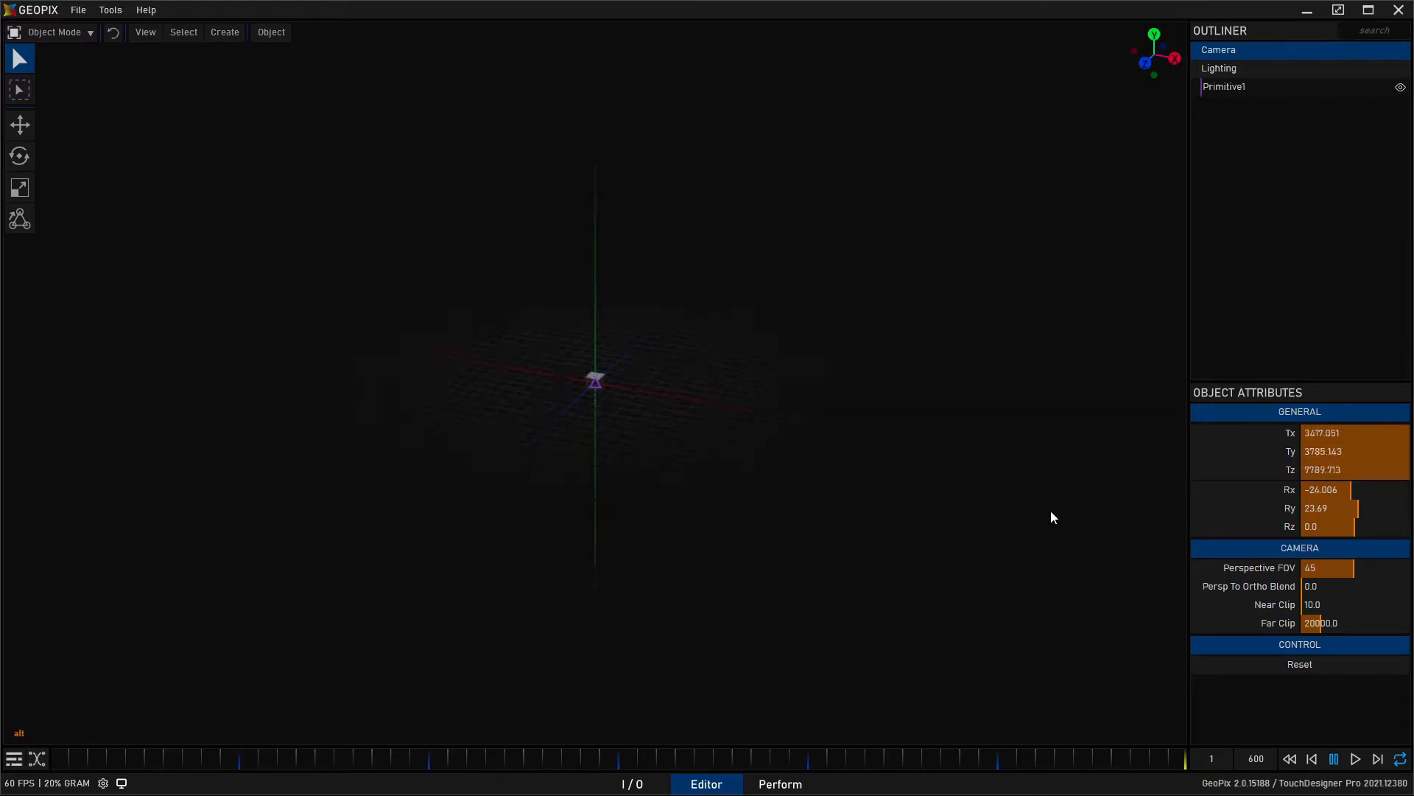
scroll(685, 403, up, 15)
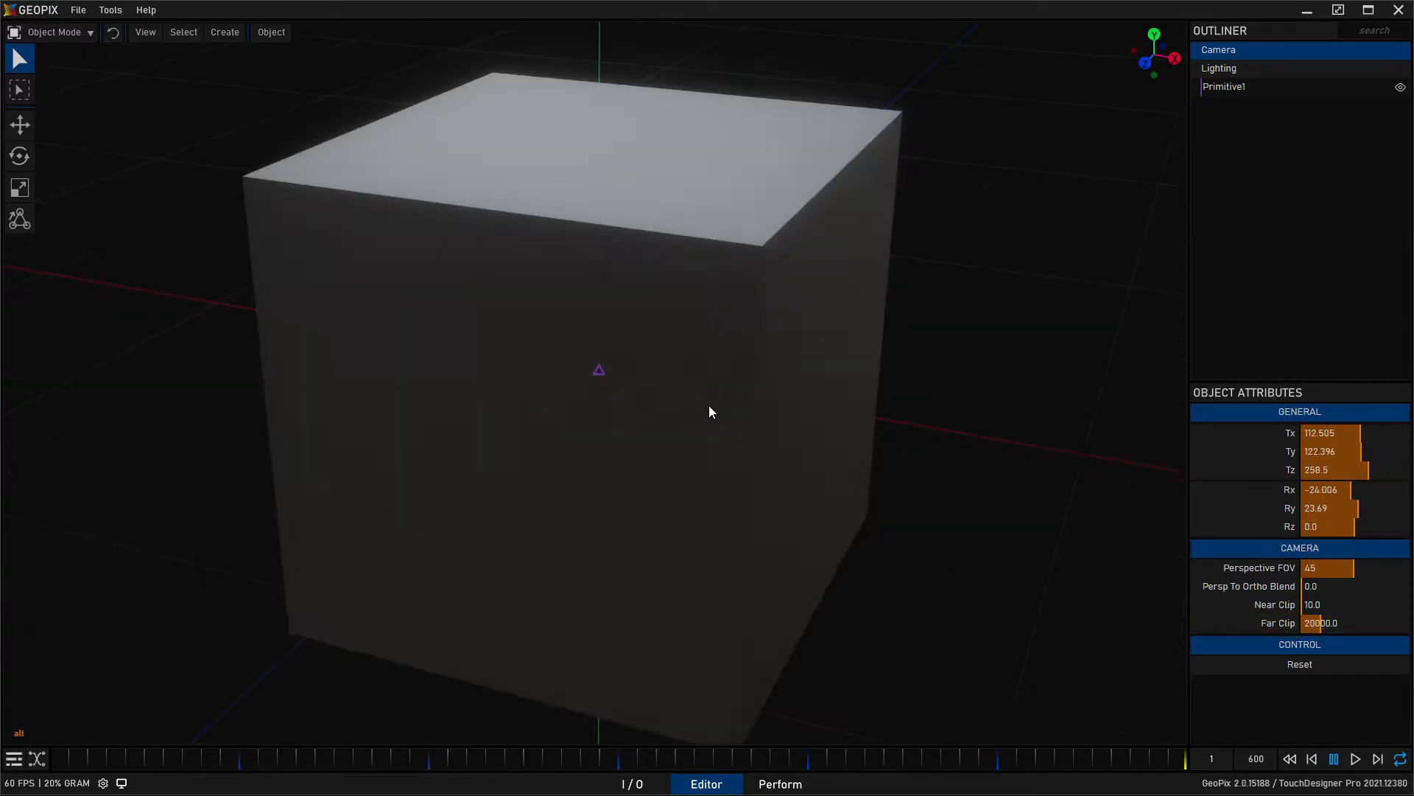
Bring the view in tight on the cube's nearest upper corner to examine the near clipping of its faces.
alt+drag(862, 445, 780, 509)
alt+scroll(766, 427, up, 4)
mouse_move(753, 345)
alt+mouse_down()
mouse_move(730, 368)
mouse_move(740, 347)
alt+mouse_up()
alt+scroll(736, 303, up, 4)
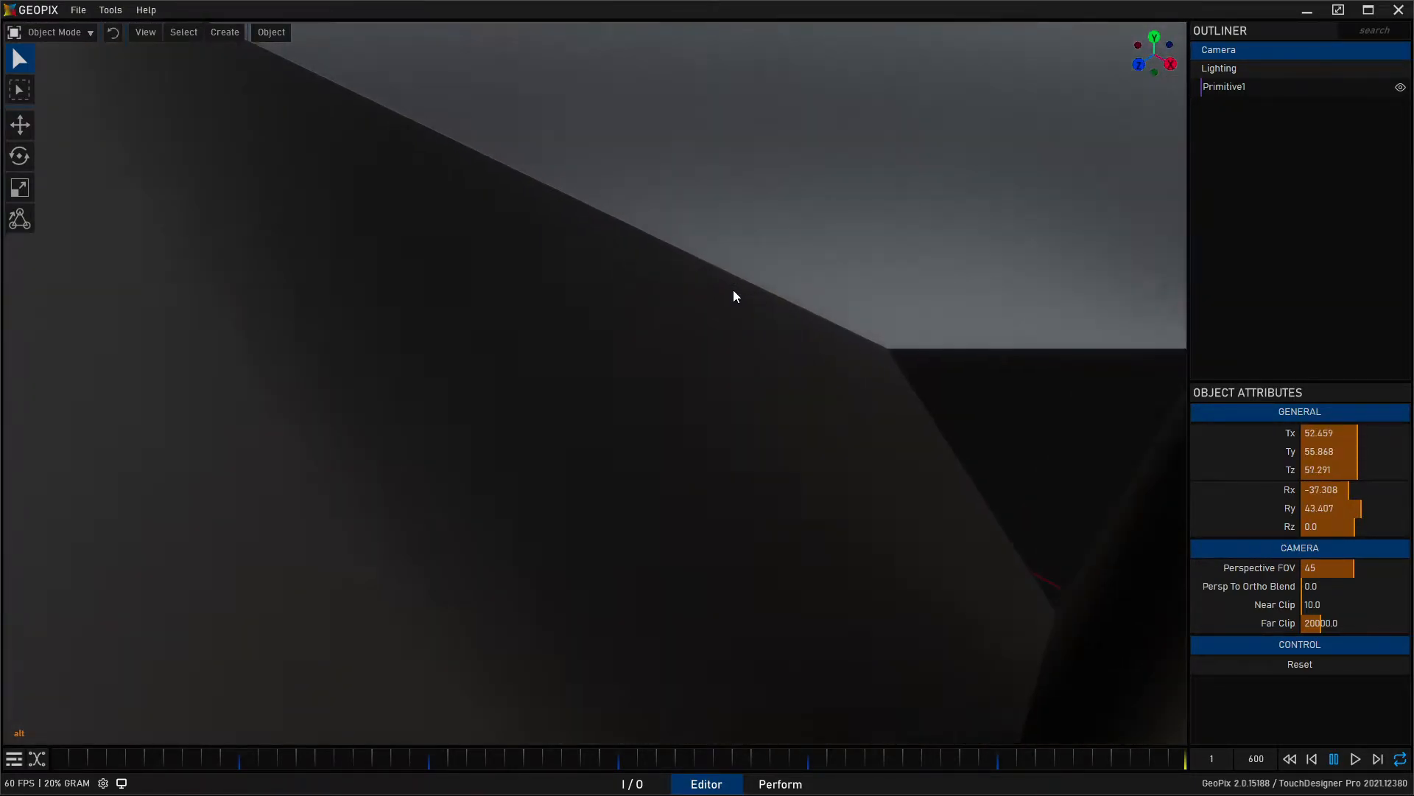
alt+middle_drag(777, 321, 618, 296)
alt+right_drag(557, 408, 568, 405)
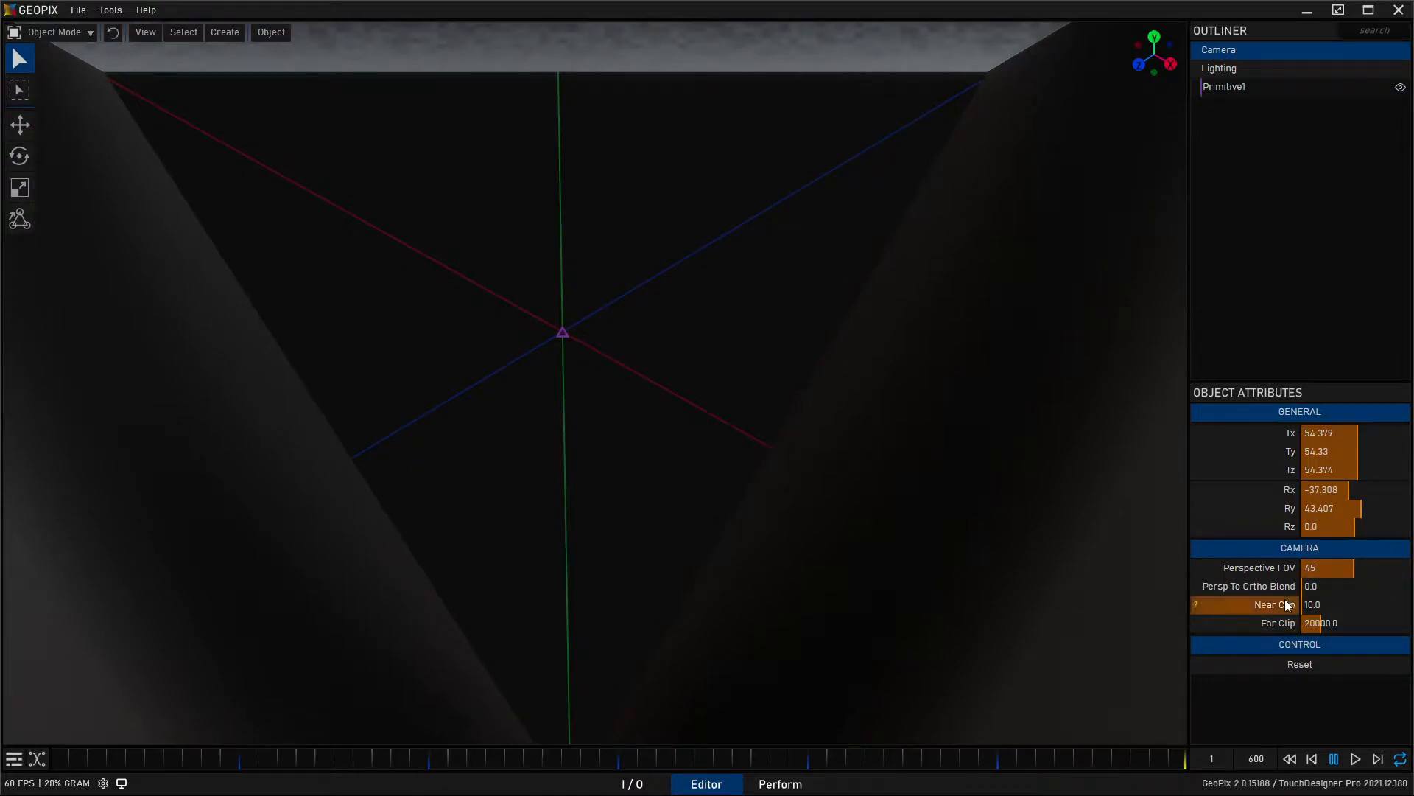
Try a Near Clip of 1 on the close-up of the cube's corner, and reset Near Clip to 10.
click(1335, 606)
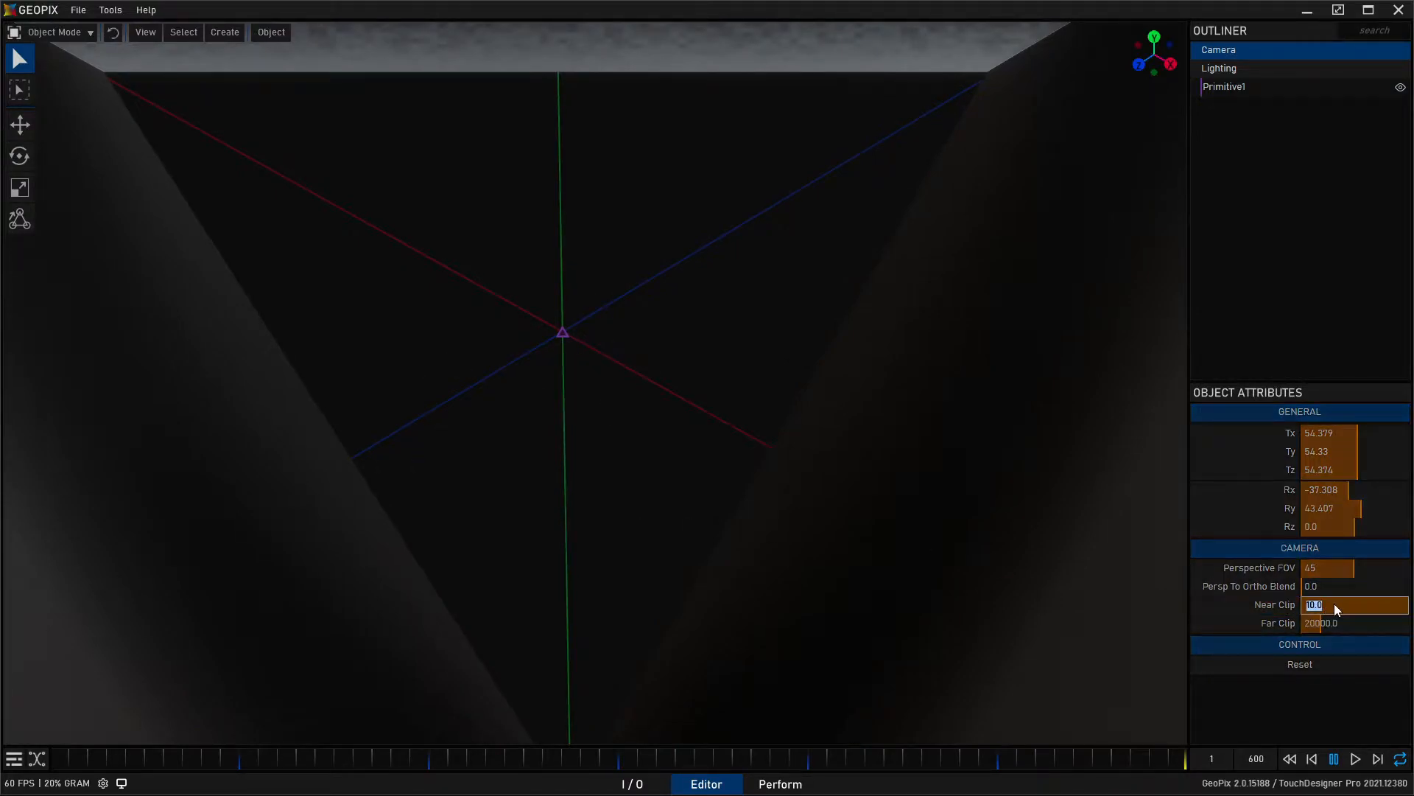
text(1)
key(Return)
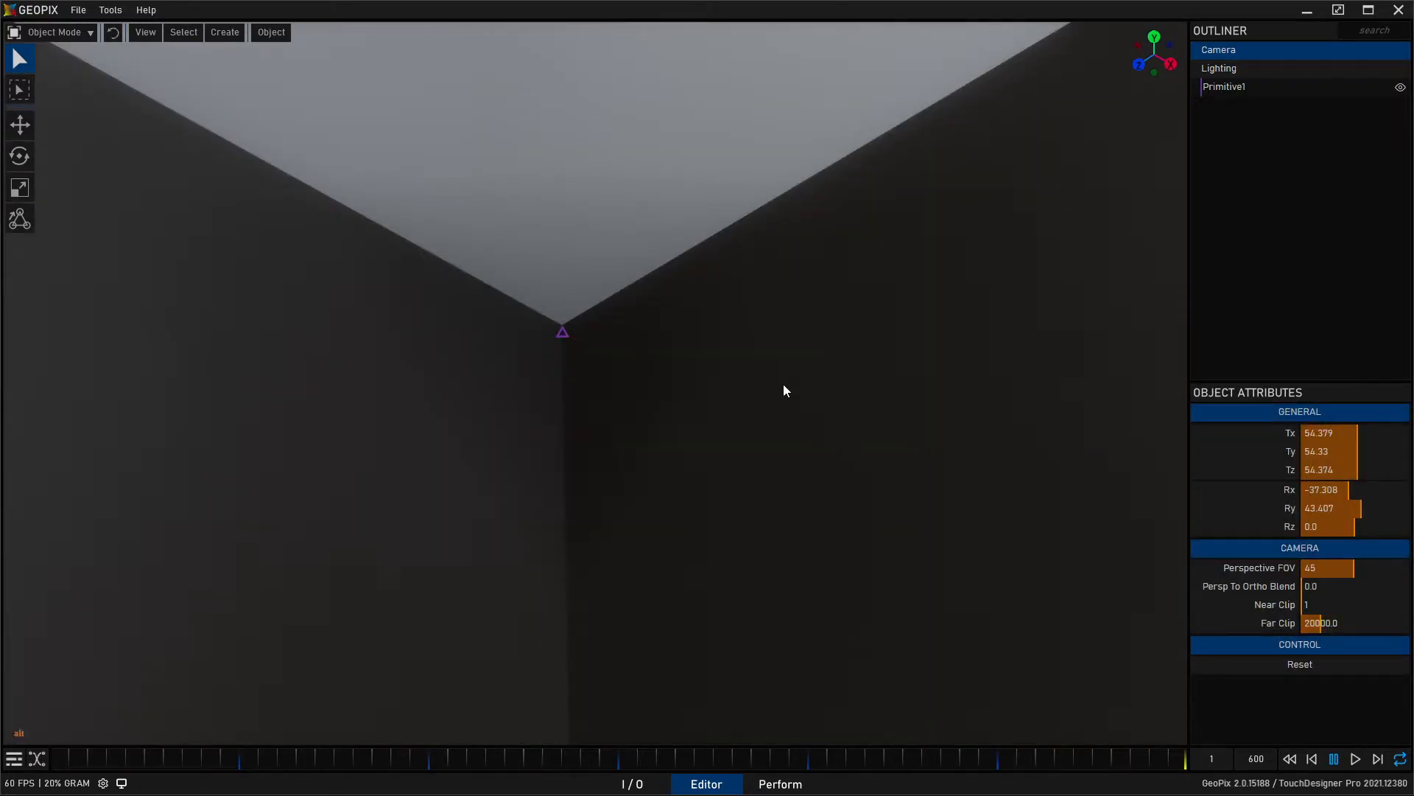
scroll(630, 351, up, 3)
scroll(631, 352, down, 5)
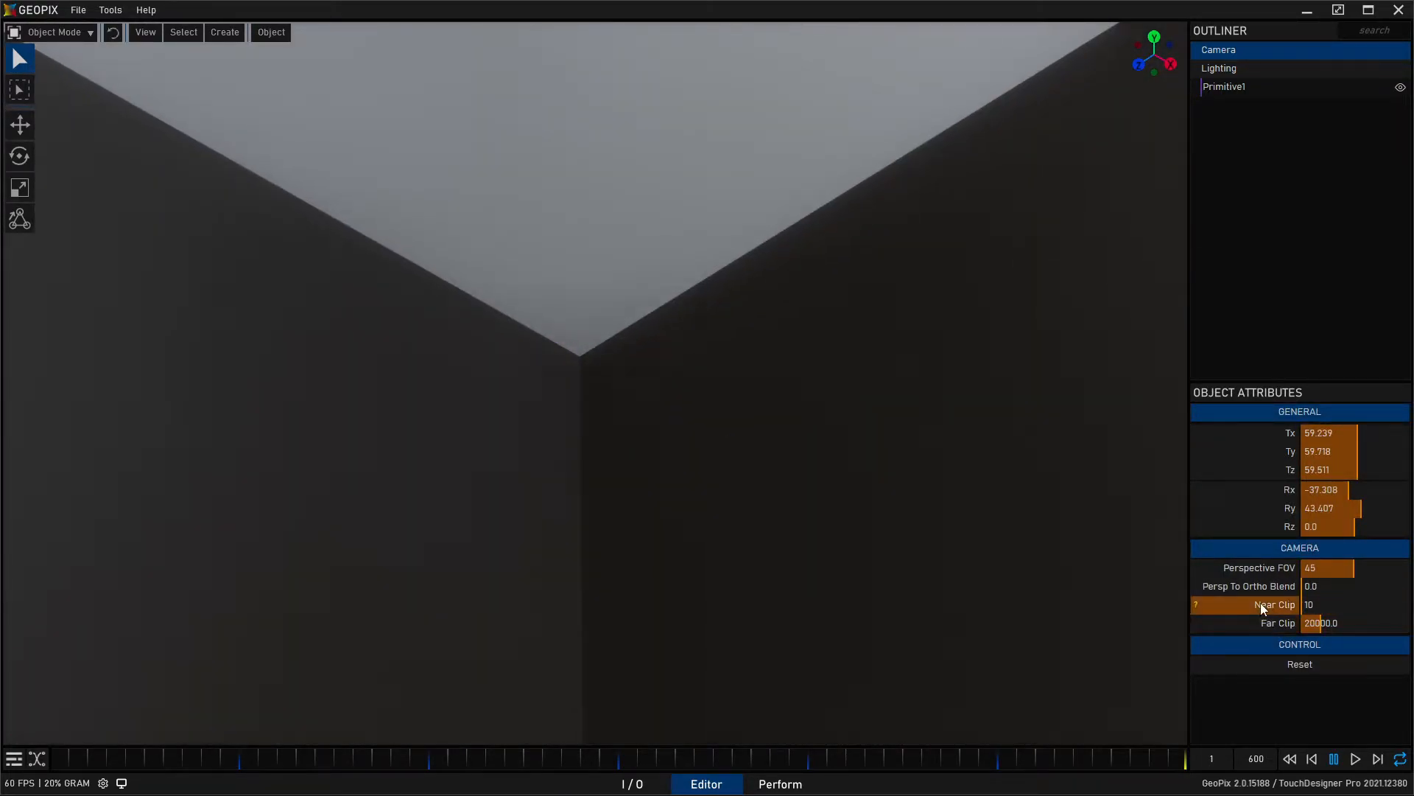
Pull back to view the whole cube, orbit and pan around it, and look over the available selection commands.
scroll(474, 382, down, 5)
alt+drag(473, 382, 691, 330)
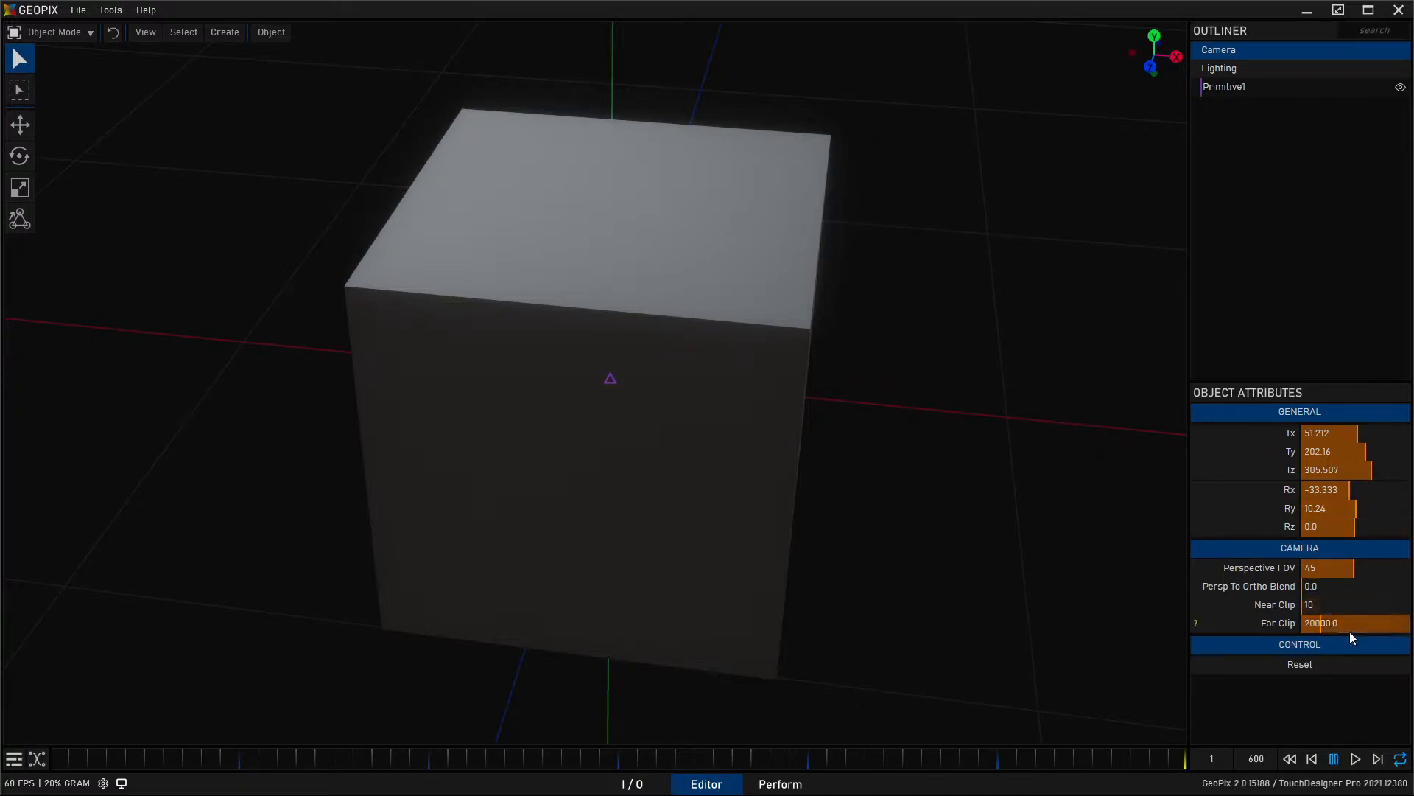
alt+drag(877, 263, 733, 347)
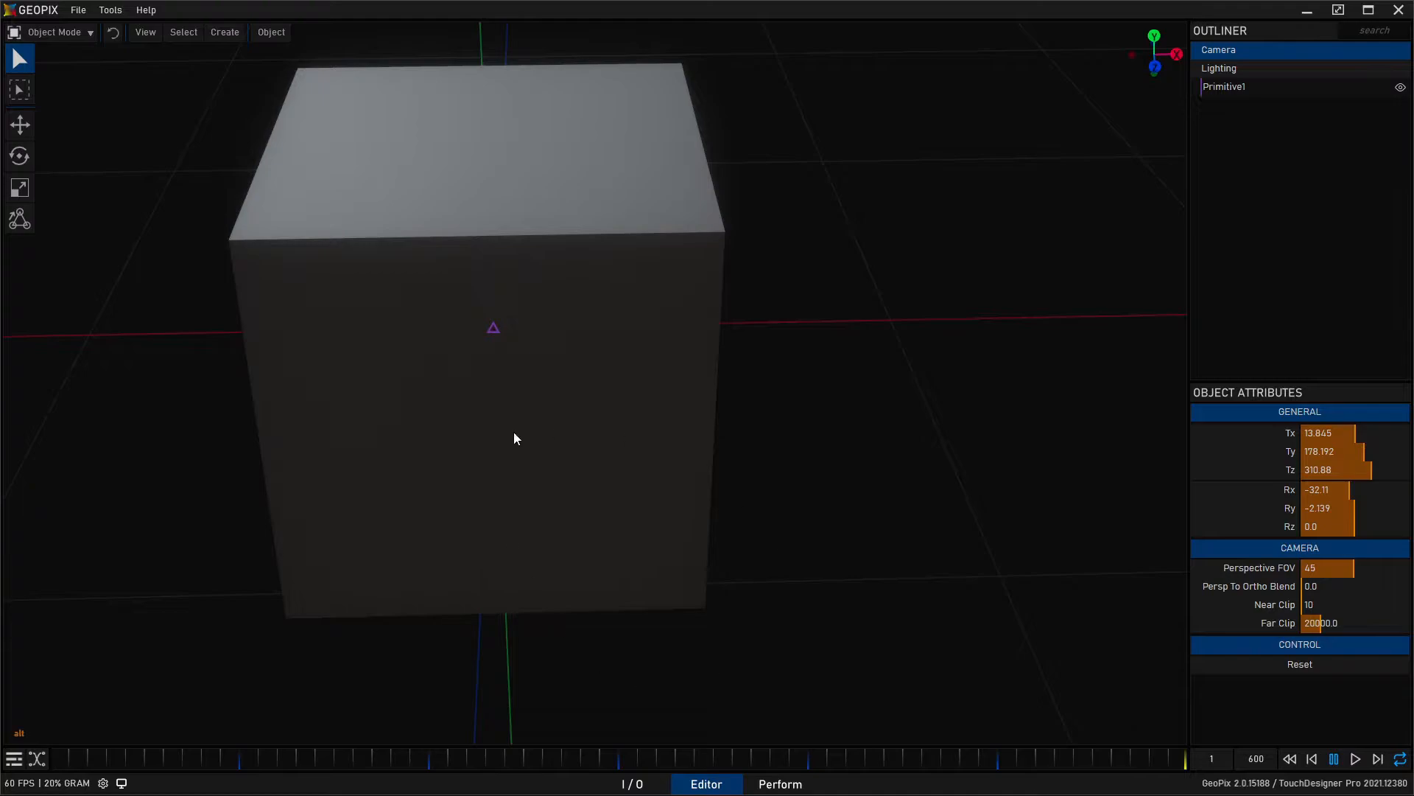
alt+right_drag(546, 426, 809, 451)
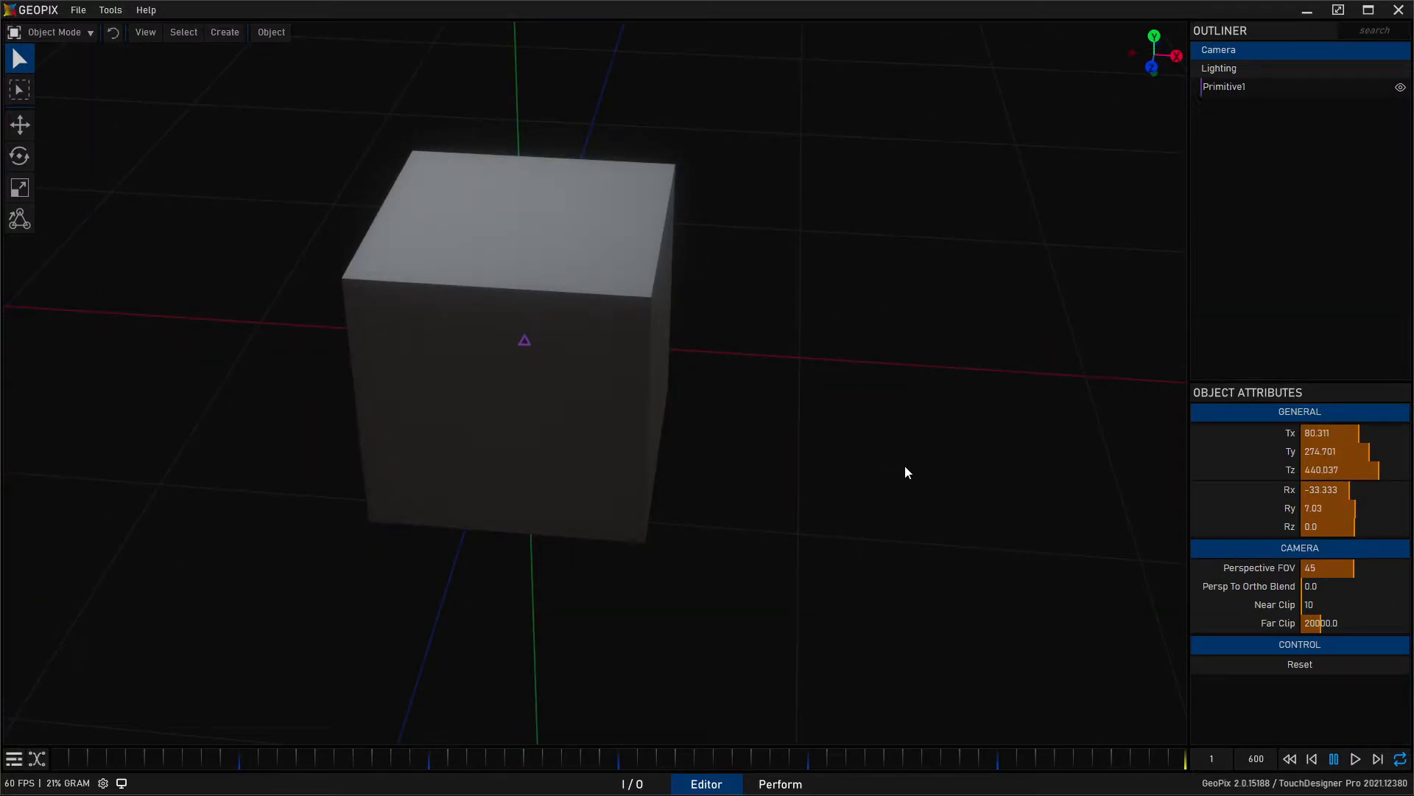
alt+middle_drag(328, 187, 356, 204)
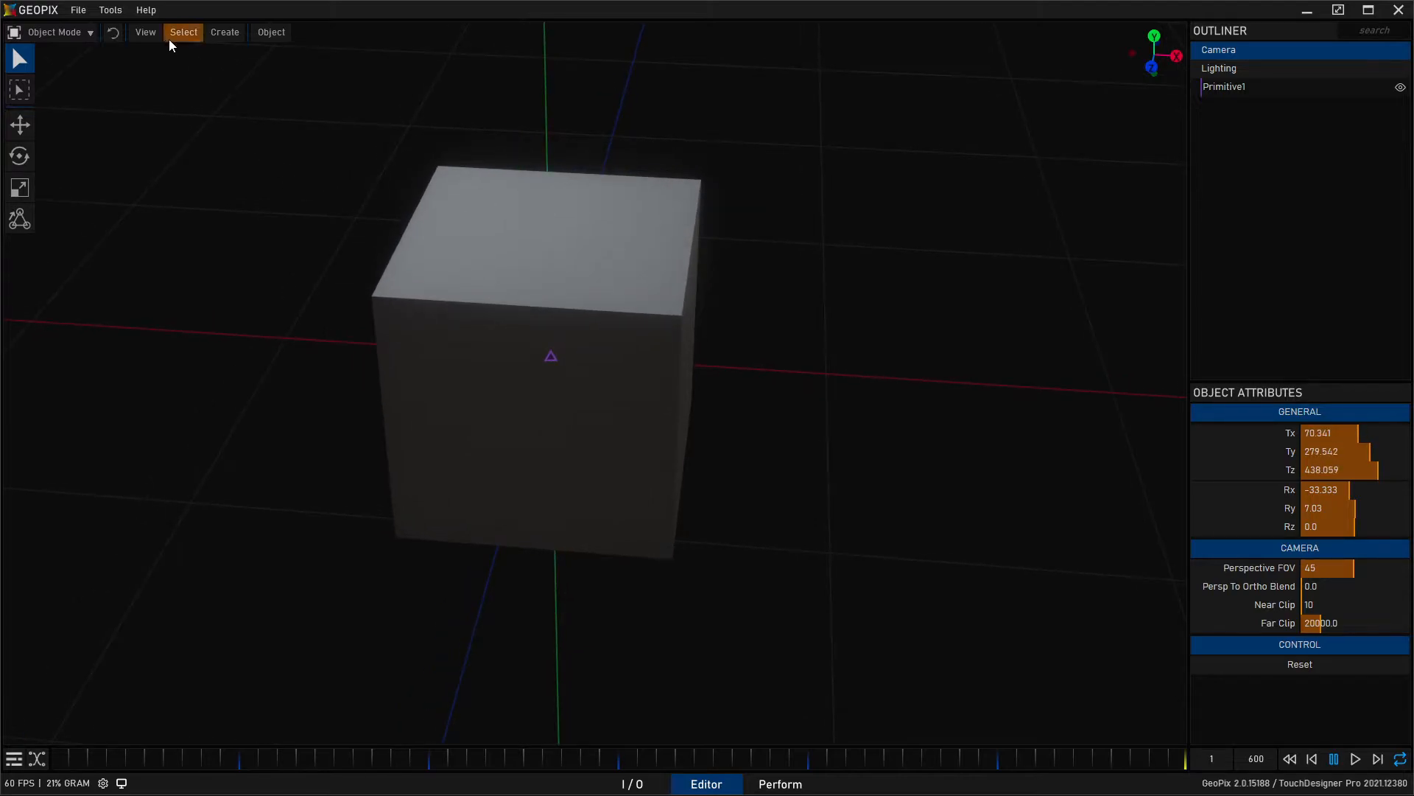
click(171, 33)
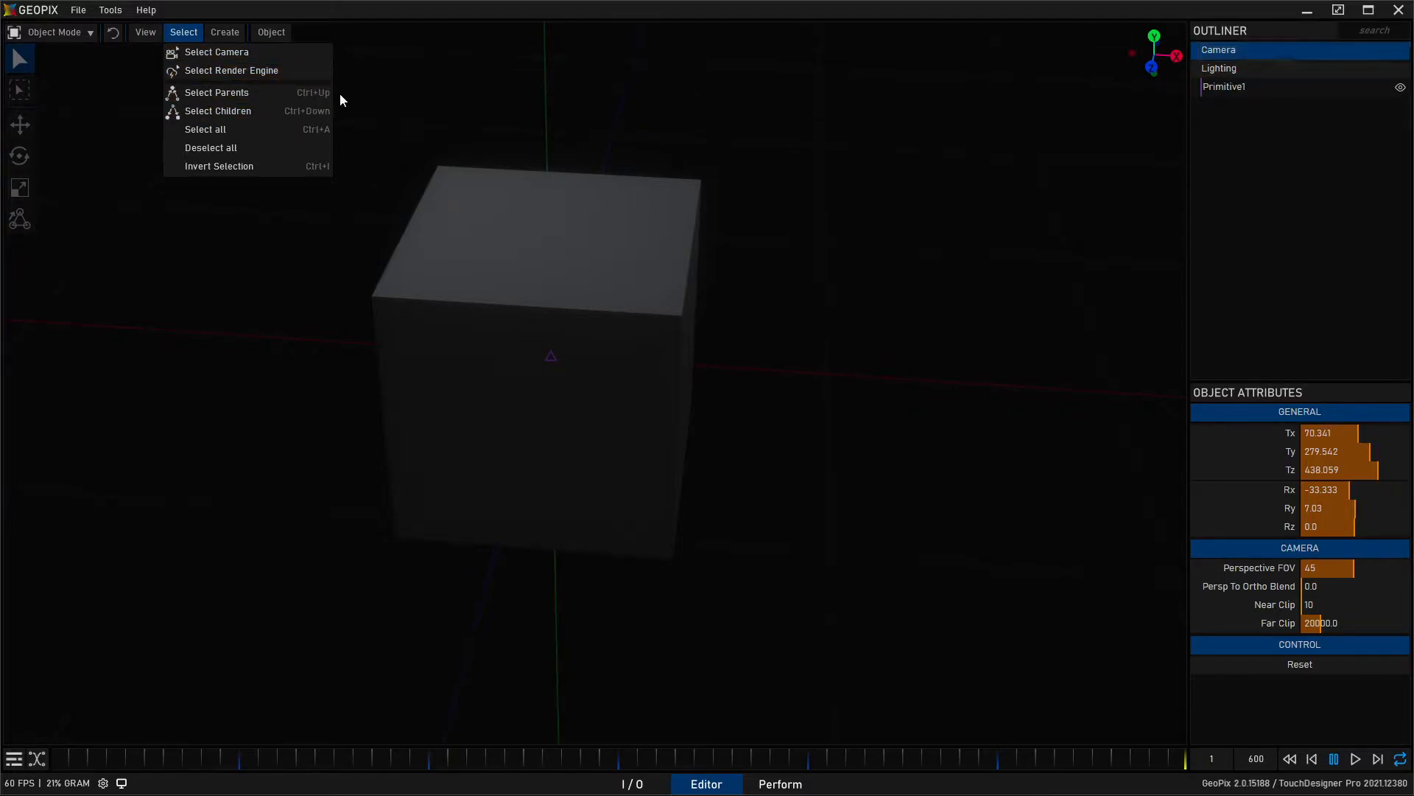
Select the camera with the Select Camera command, and deselect everything.
click(235, 52)
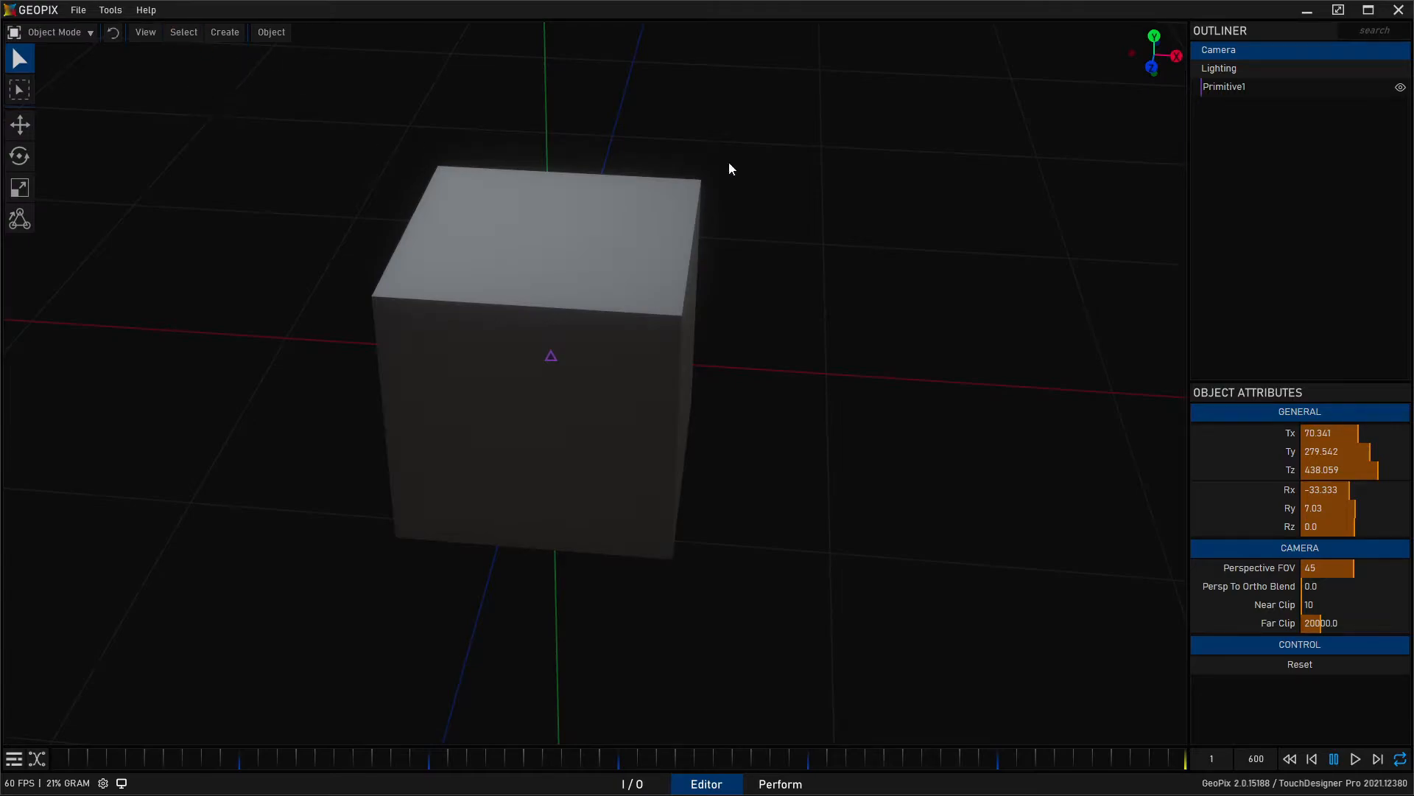
click(183, 32)
click(223, 53)
click(190, 146)
Use Select Render Engine to bring up the Lighting object, look through its attributes, and clear the selection.
click(184, 31)
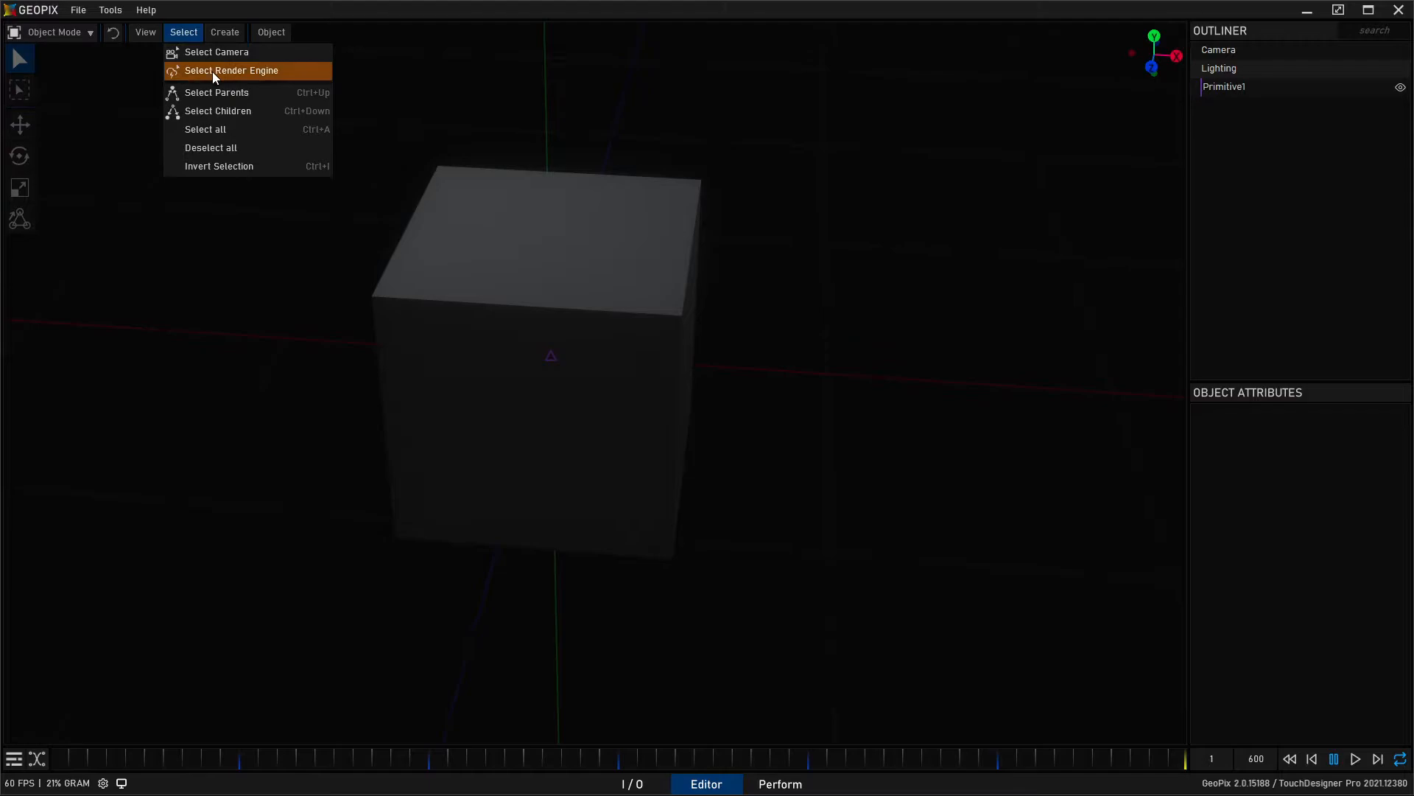
click(282, 71)
scroll(1242, 634, down, 12)
scroll(1242, 653, up, 12)
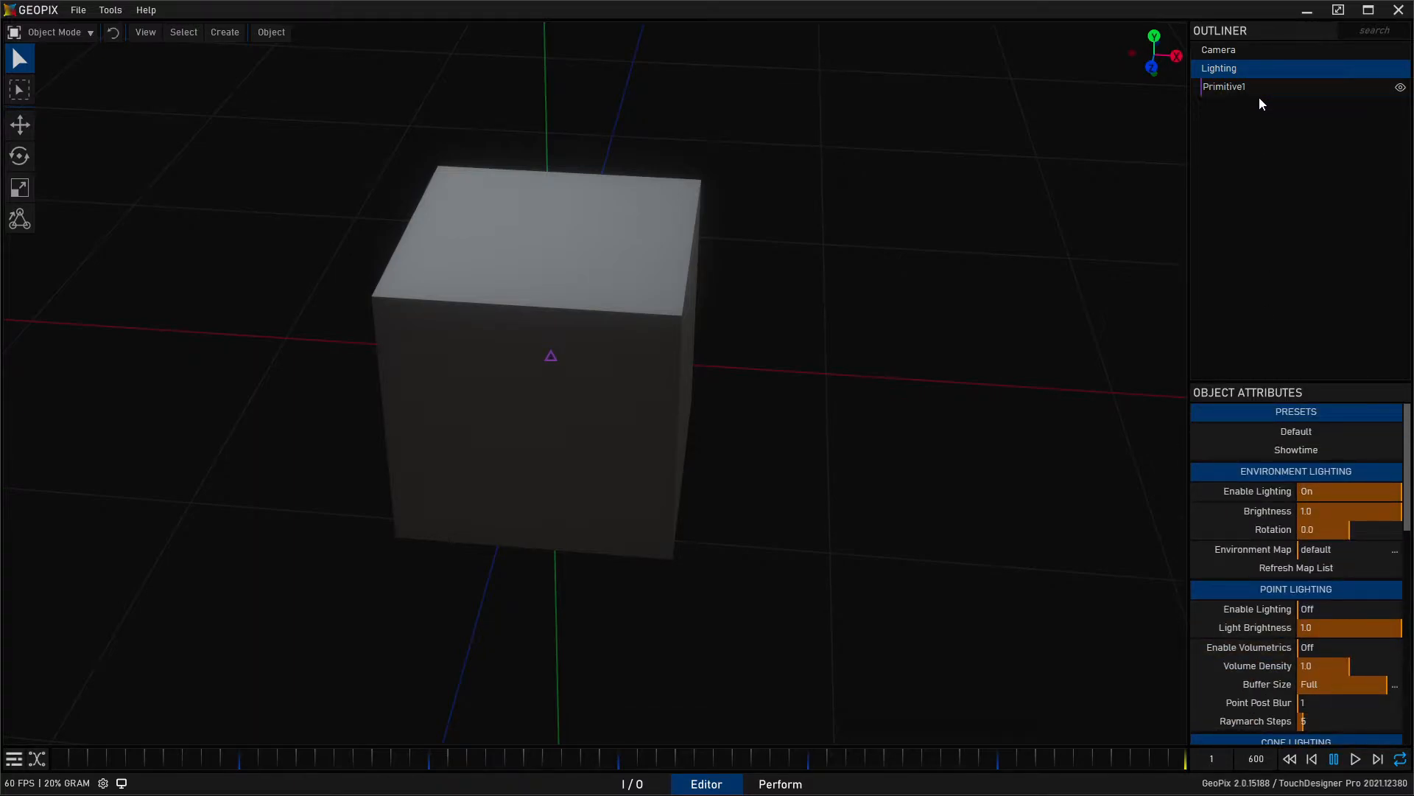
click(1280, 120)
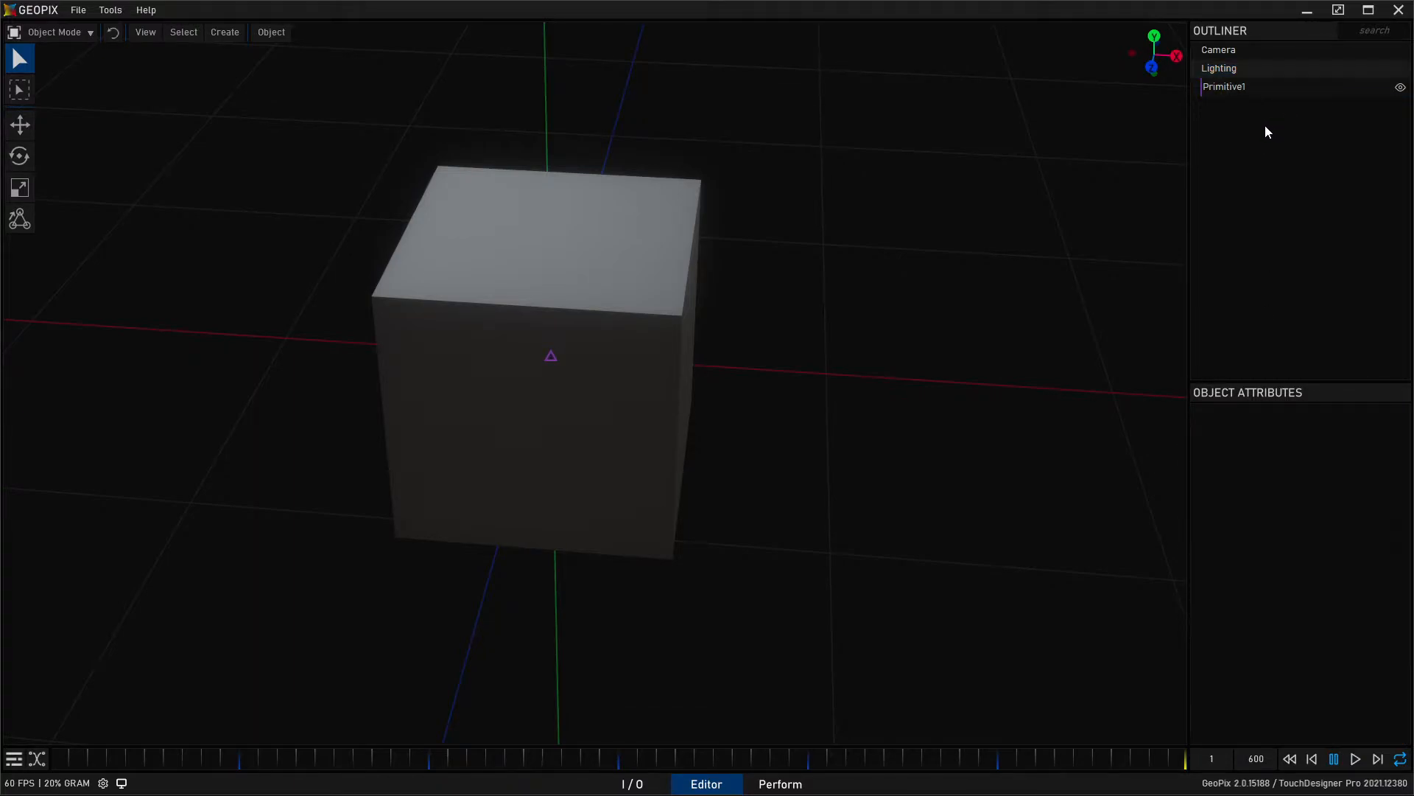
Duplicate the cube twice and place a copy on each side of the original along X, one at about Tx 141.49.
click(213, 33)
click(185, 33)
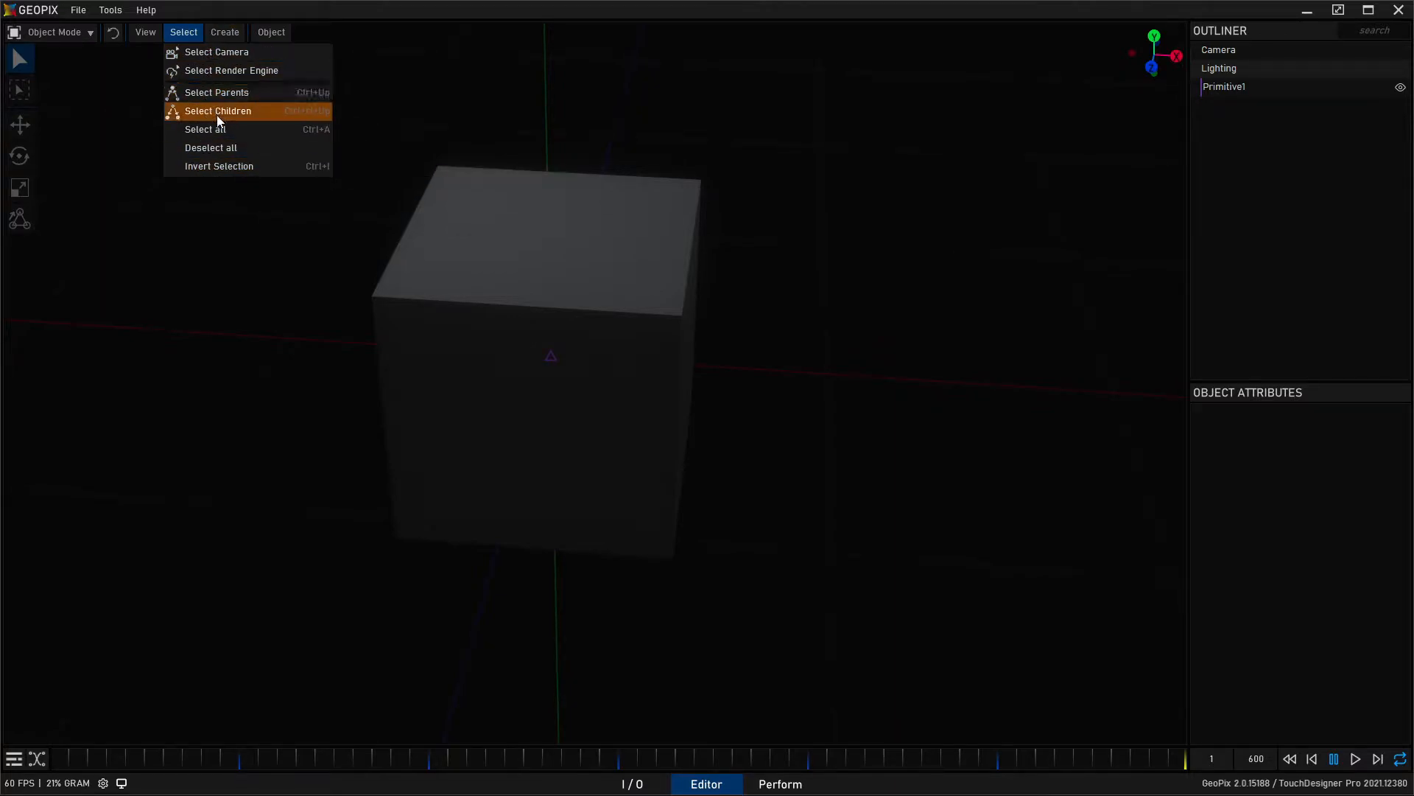
click(183, 35)
scroll(475, 346, down, 5)
alt+drag(475, 346, 732, 493)
click(563, 365)
key(w)
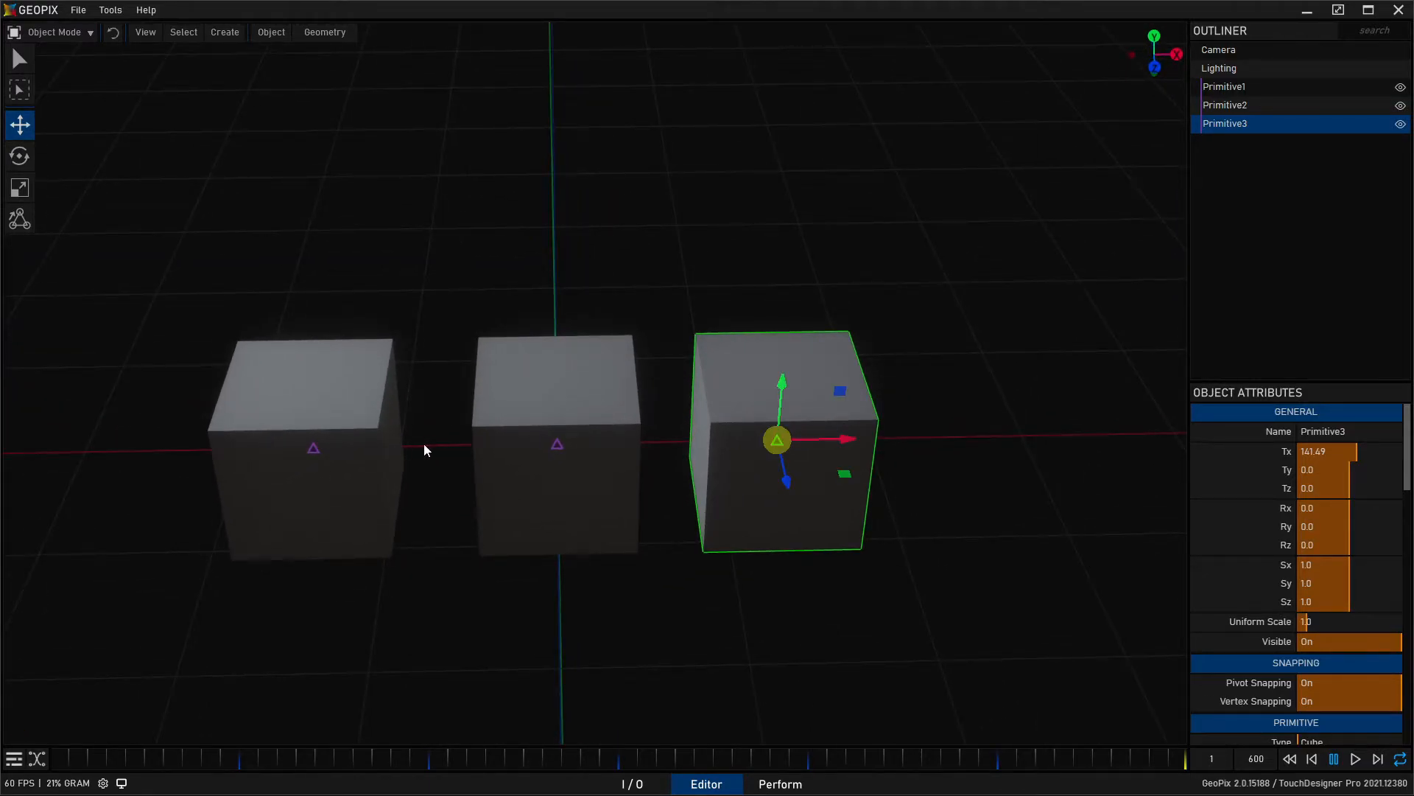
Select all three cubes and group them.
click(302, 447)
shift+click(520, 453)
shift+click(811, 441)
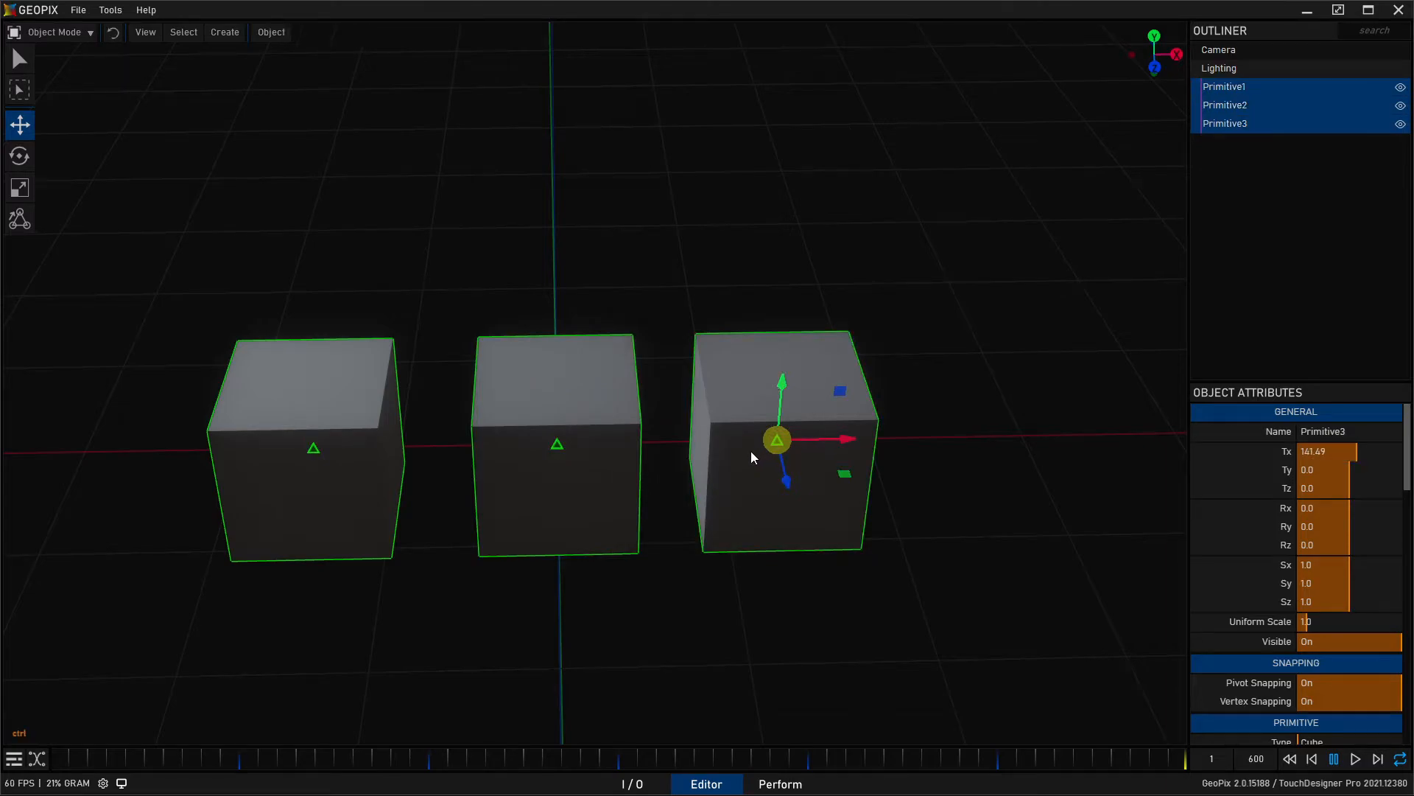
key(ctrl+g)
Select the three cubes inside the group and move them down to about Ty -105.194.
alt+drag(643, 458, 621, 388)
click(1252, 110)
shift+click(1248, 143)
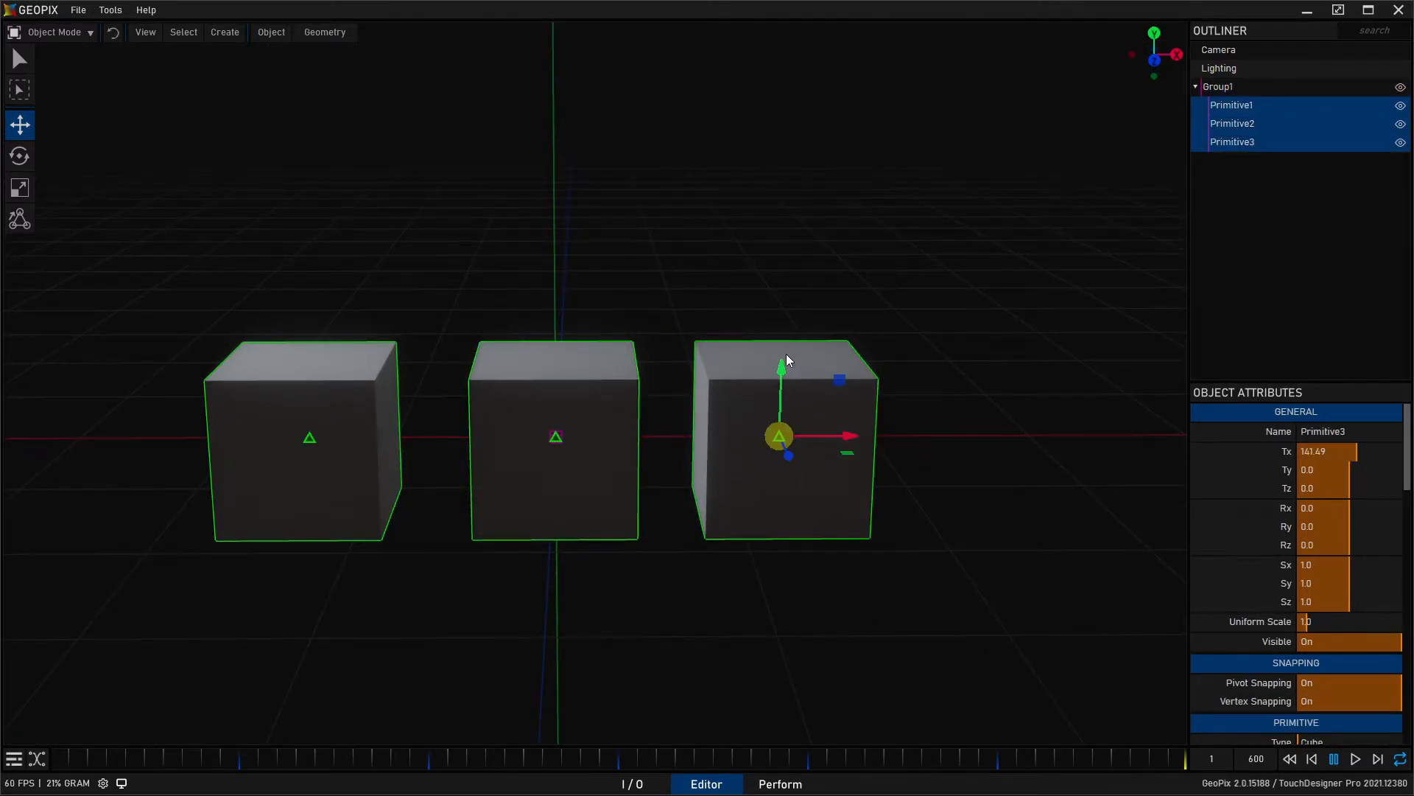
drag(784, 391, 800, 533)
Select the cubes' group and nest it inside a new parent group.
click(557, 437)
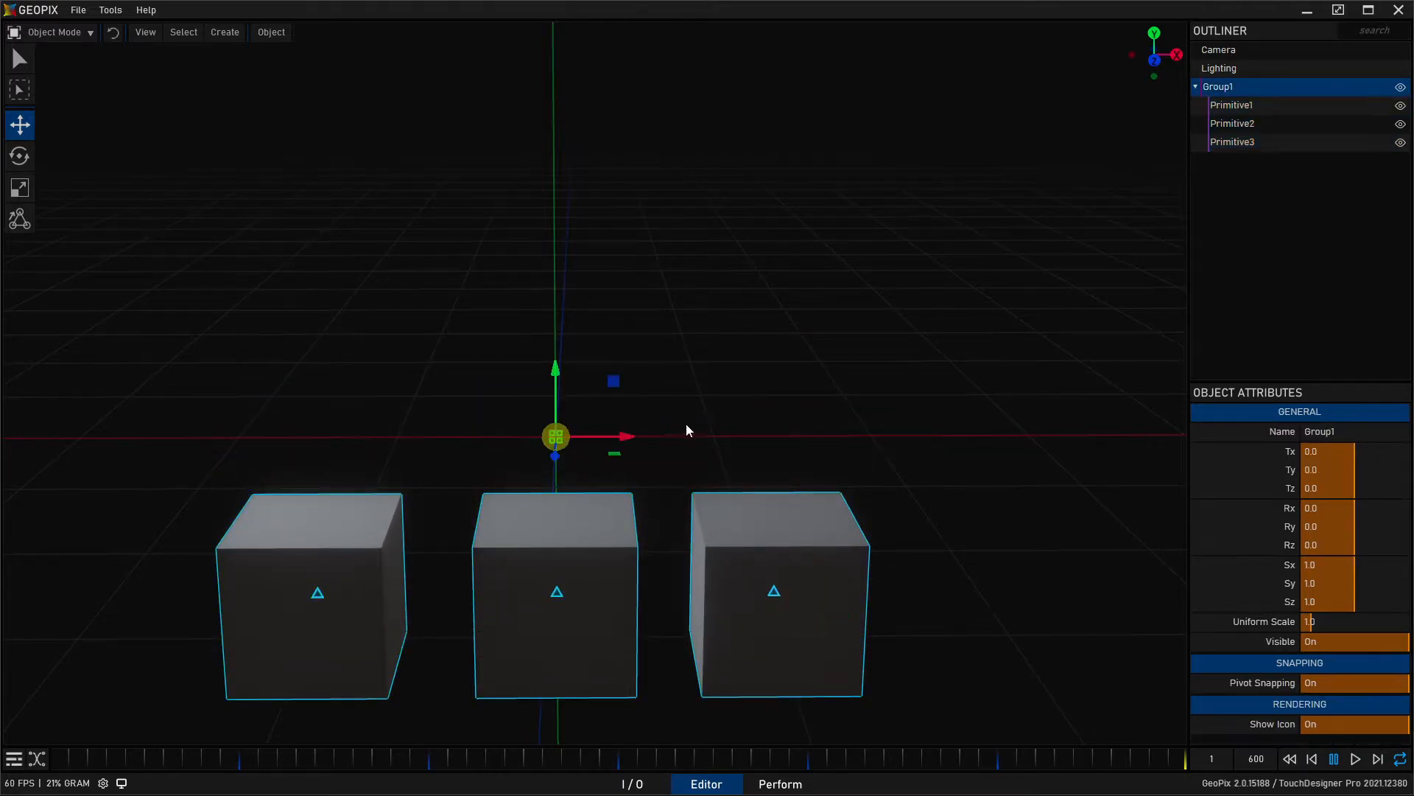
key(ctrl+f)
alt+drag(644, 351, 730, 284)
key(ctrl+g)
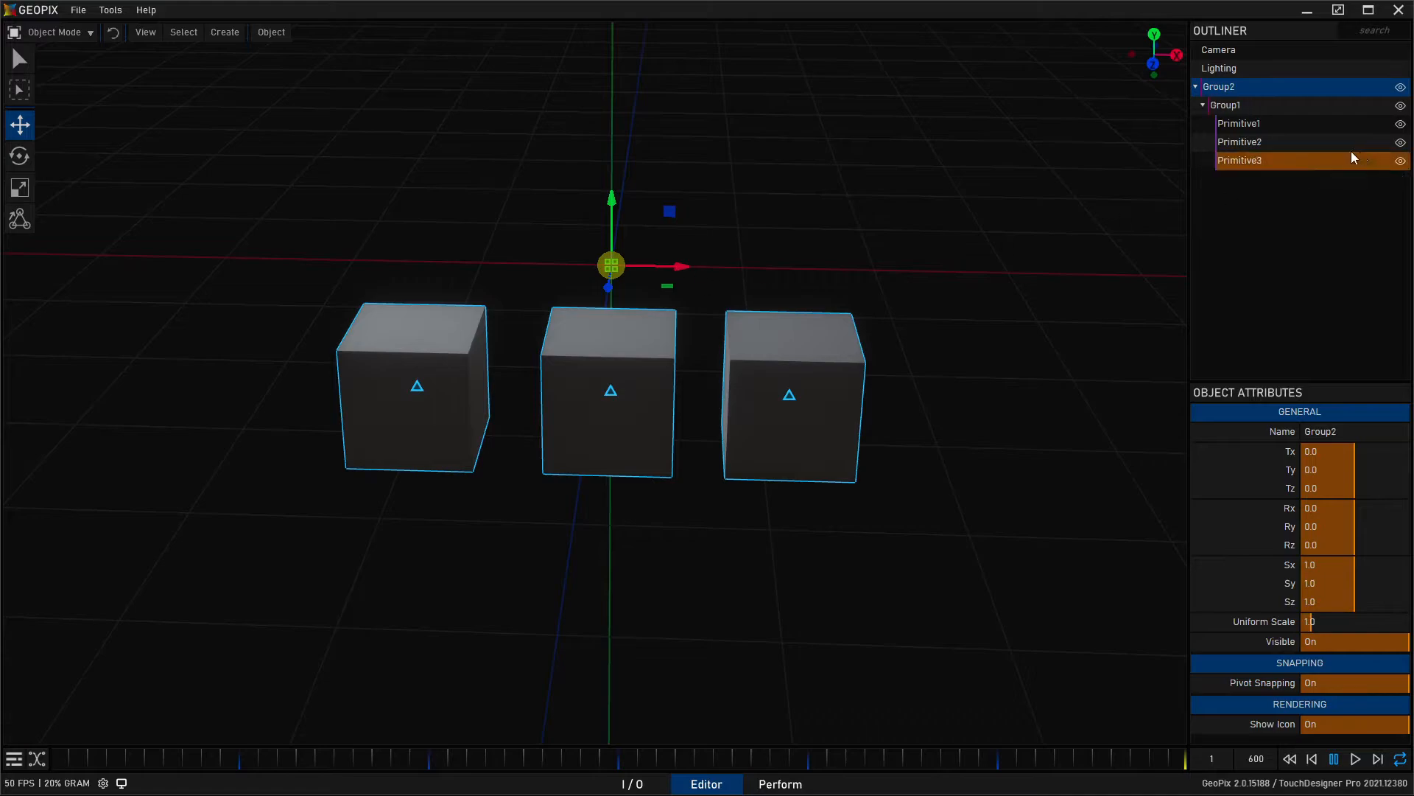
Move the outer group up to about Ty 144.36 and the inner group down to about Ty -50.584.
drag(628, 203, 572, 11)
key(q)
key(w)
alt+drag(704, 205, 727, 251)
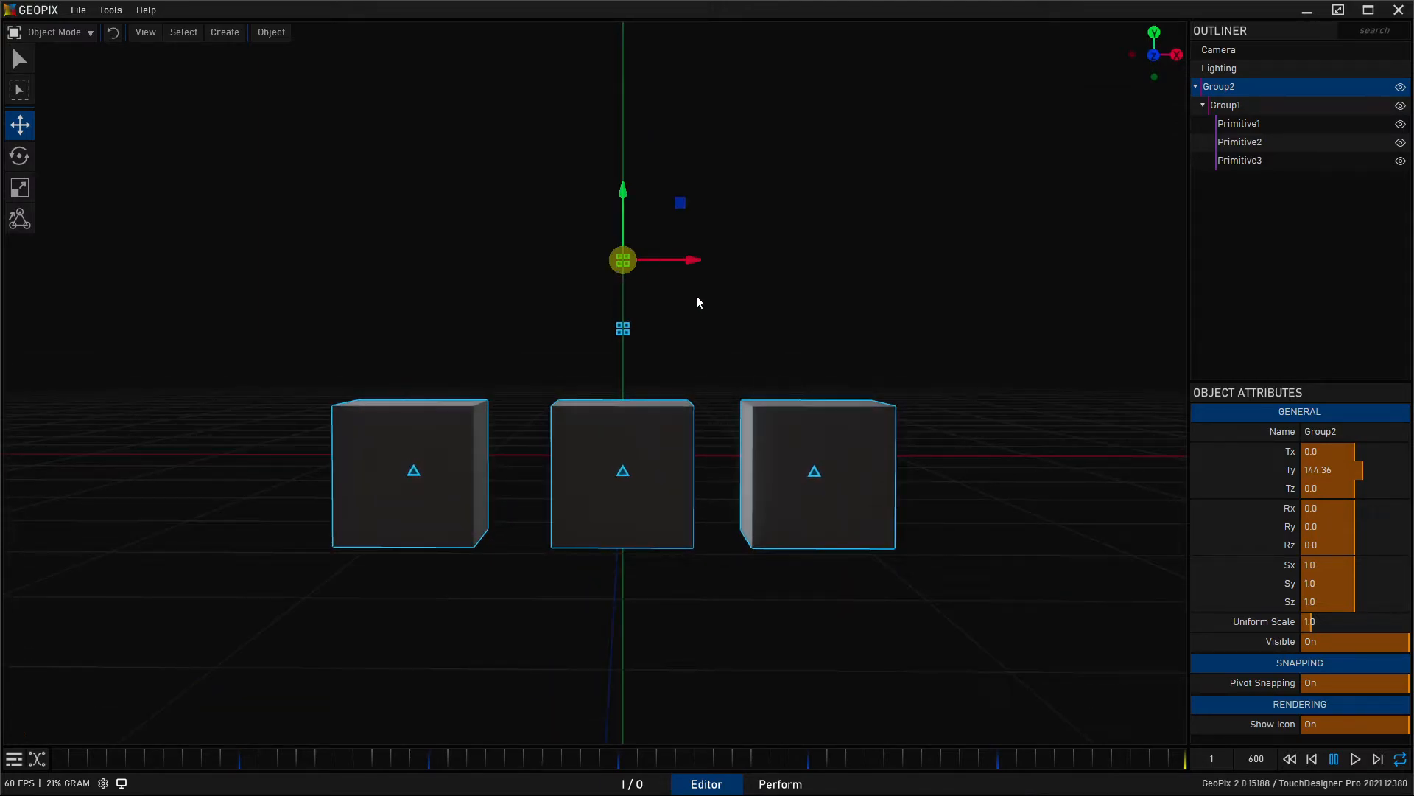
Select the three cubes together in the viewport, and select the inner and outer groups by their pivot icons.
key(q)
click(842, 488)
shift+click(667, 485)
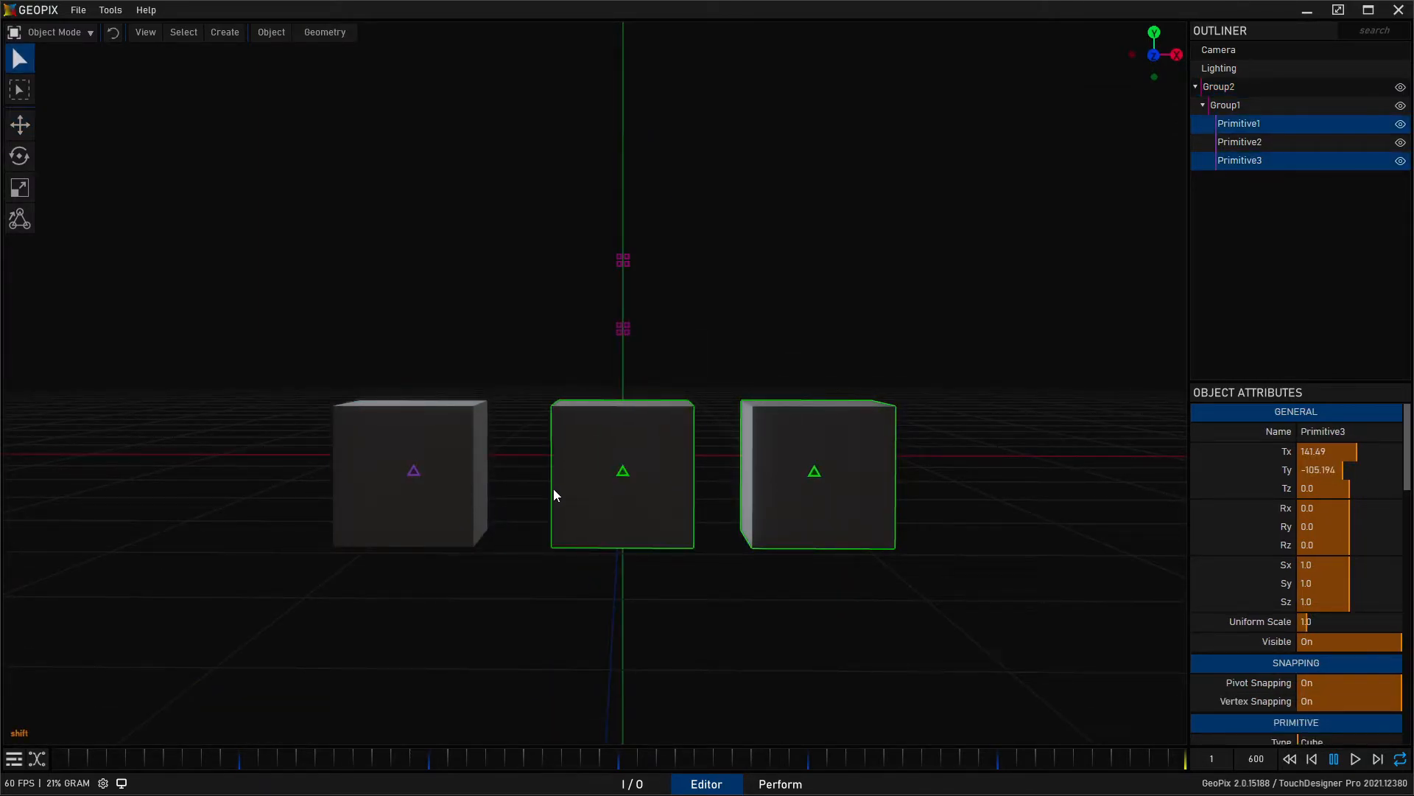
shift+click(467, 485)
click(623, 329)
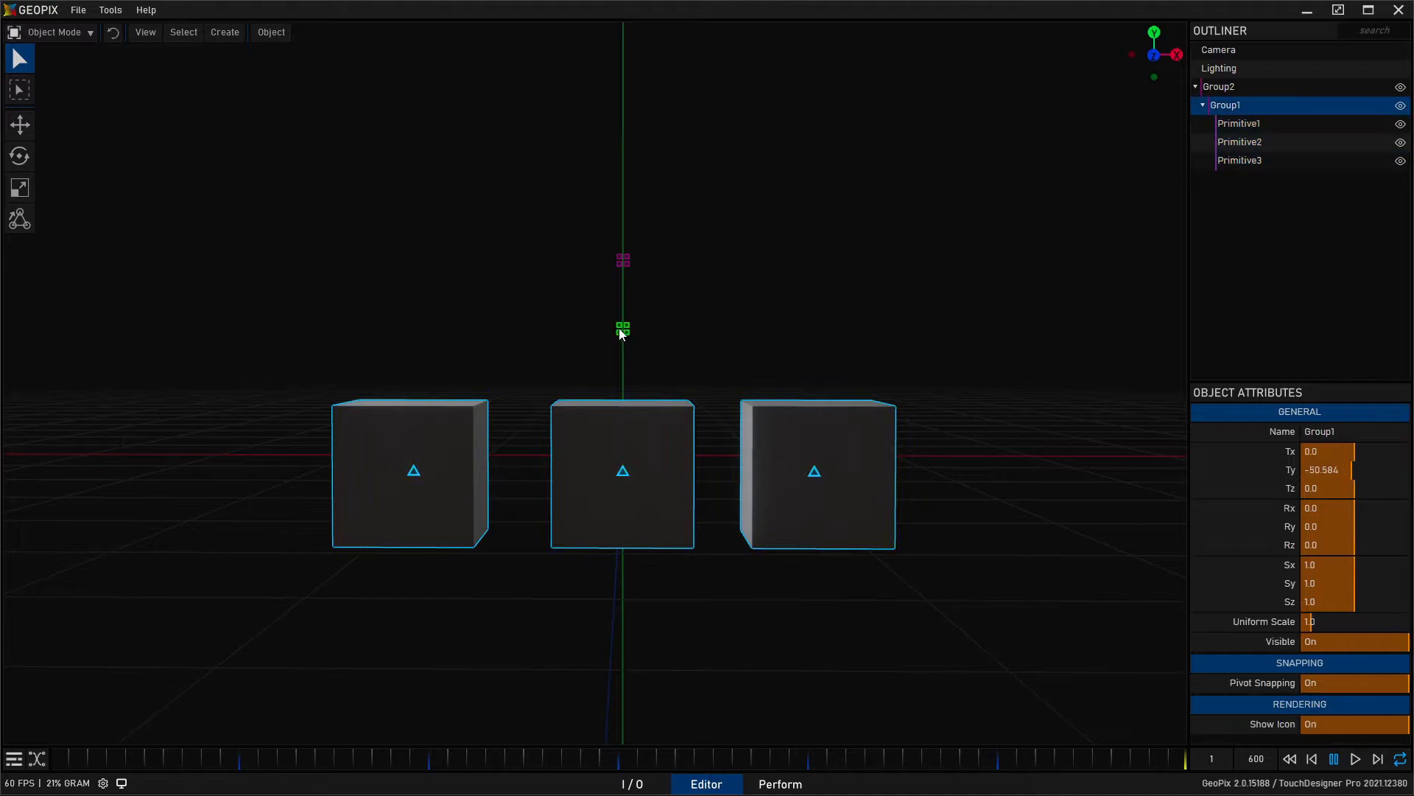
shift+click(624, 258)
click(624, 259)
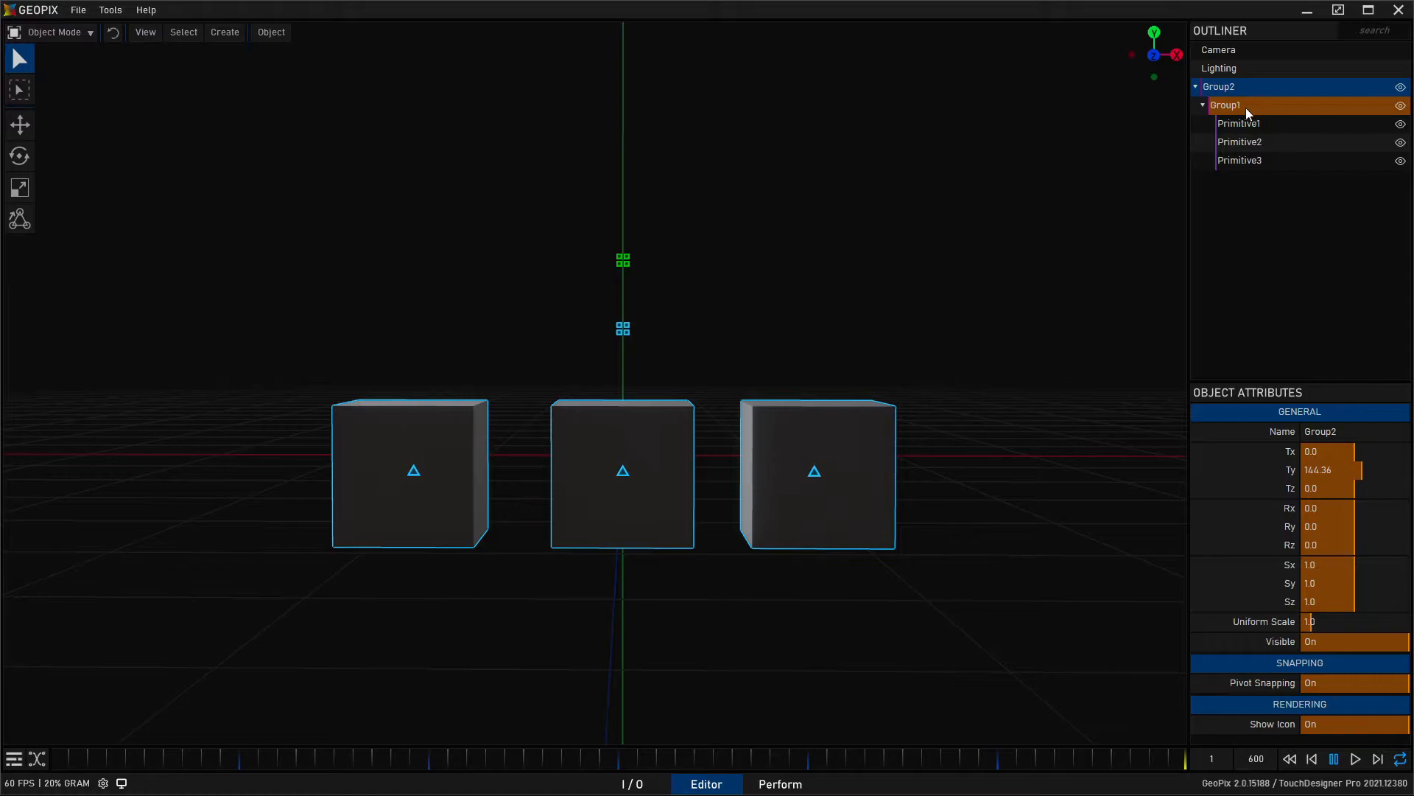
Select the inner group and individual cubes from the Outliner, finishing with the inner group selected.
click(1240, 104)
click(1257, 123)
click(1263, 157)
click(1248, 105)
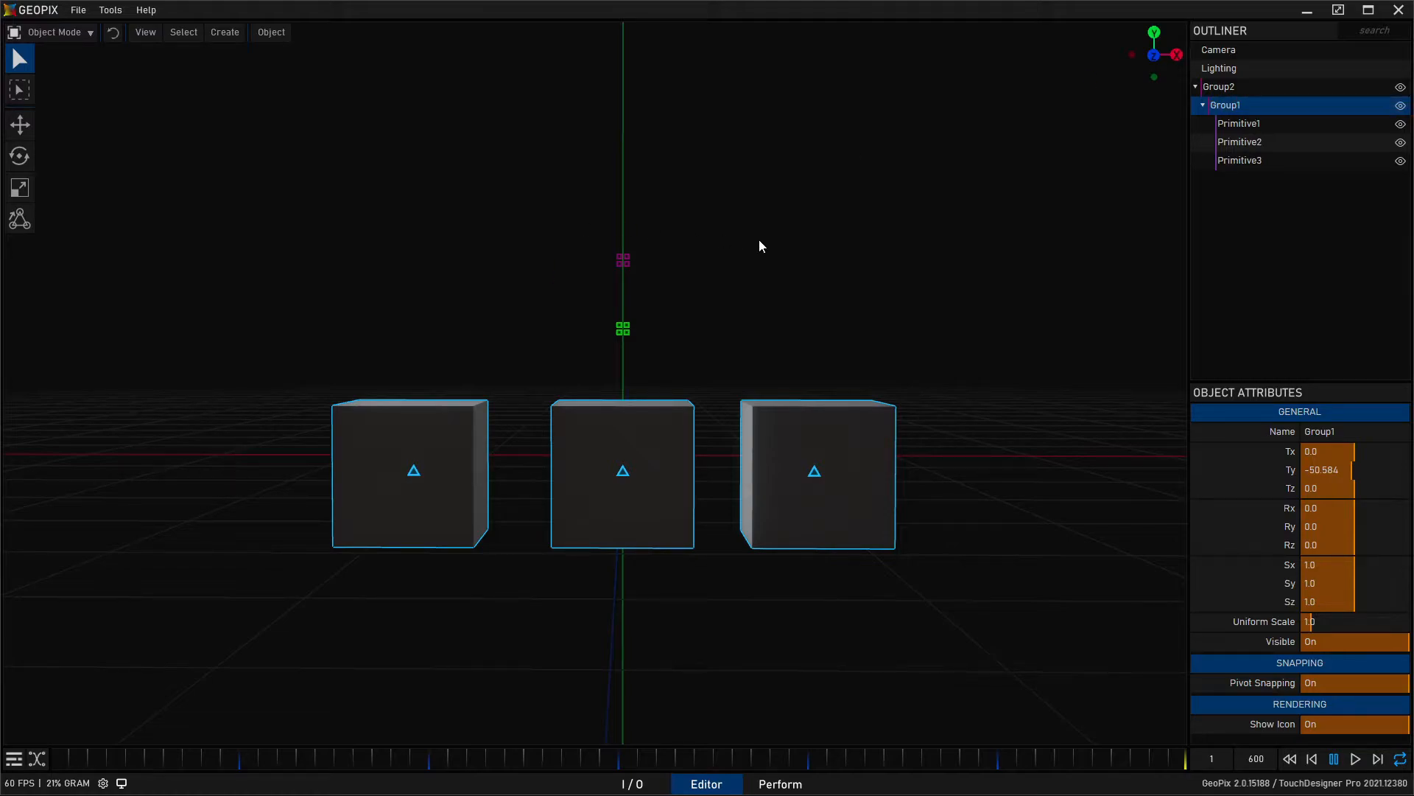
Try rotating the inner group about its Y axis to about -23.454, and restore Ry to 0.
key(e)
drag(652, 329, 706, 370)
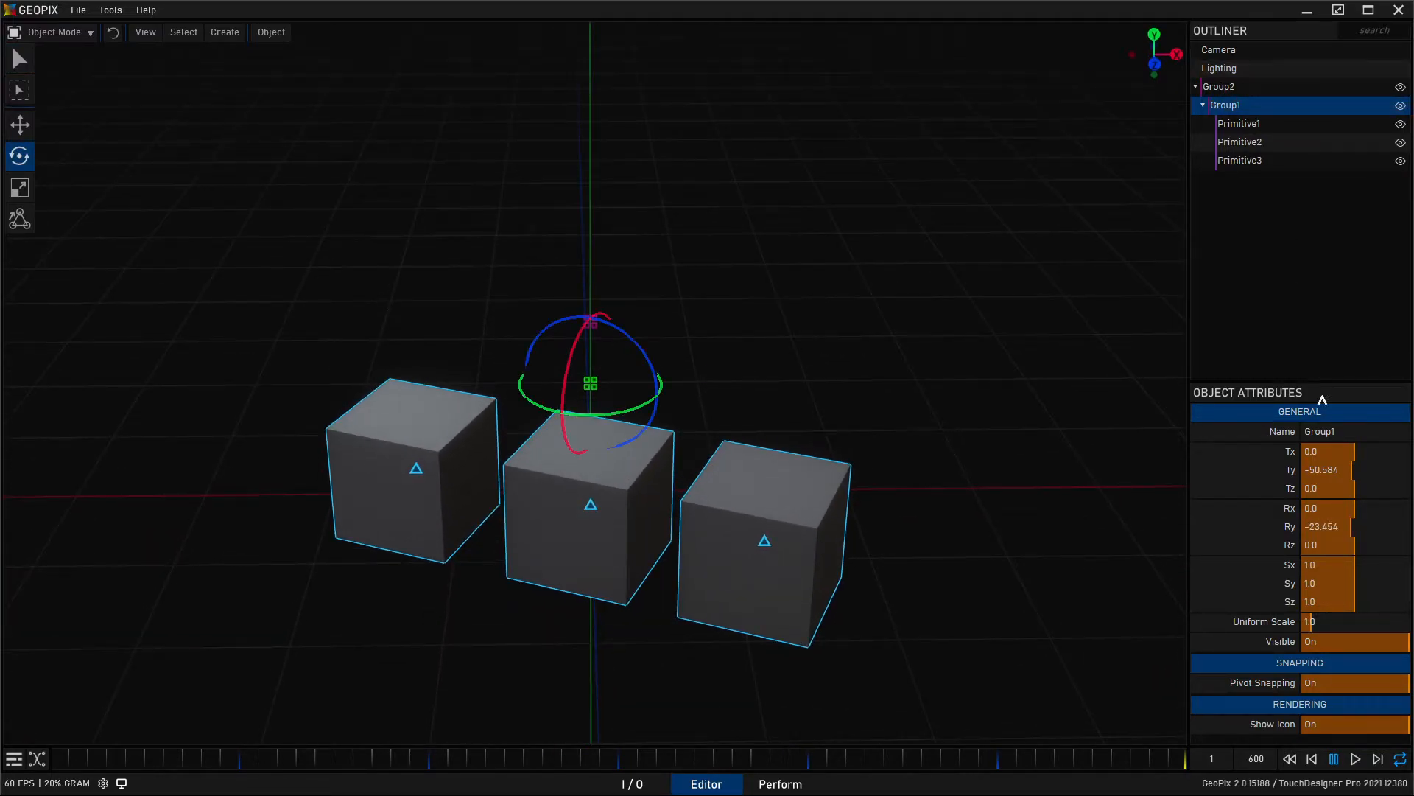
right_click(1289, 528)
mouse_move(632, 411)
mouse_down()
mouse_move(662, 396)
mouse_move(643, 406)
mouse_up()
key(ctrl+z)
alt+drag(819, 269, 828, 236)
alt+middle_drag(829, 235, 822, 165)
alt+scroll(822, 165, up, 4)
key(q)
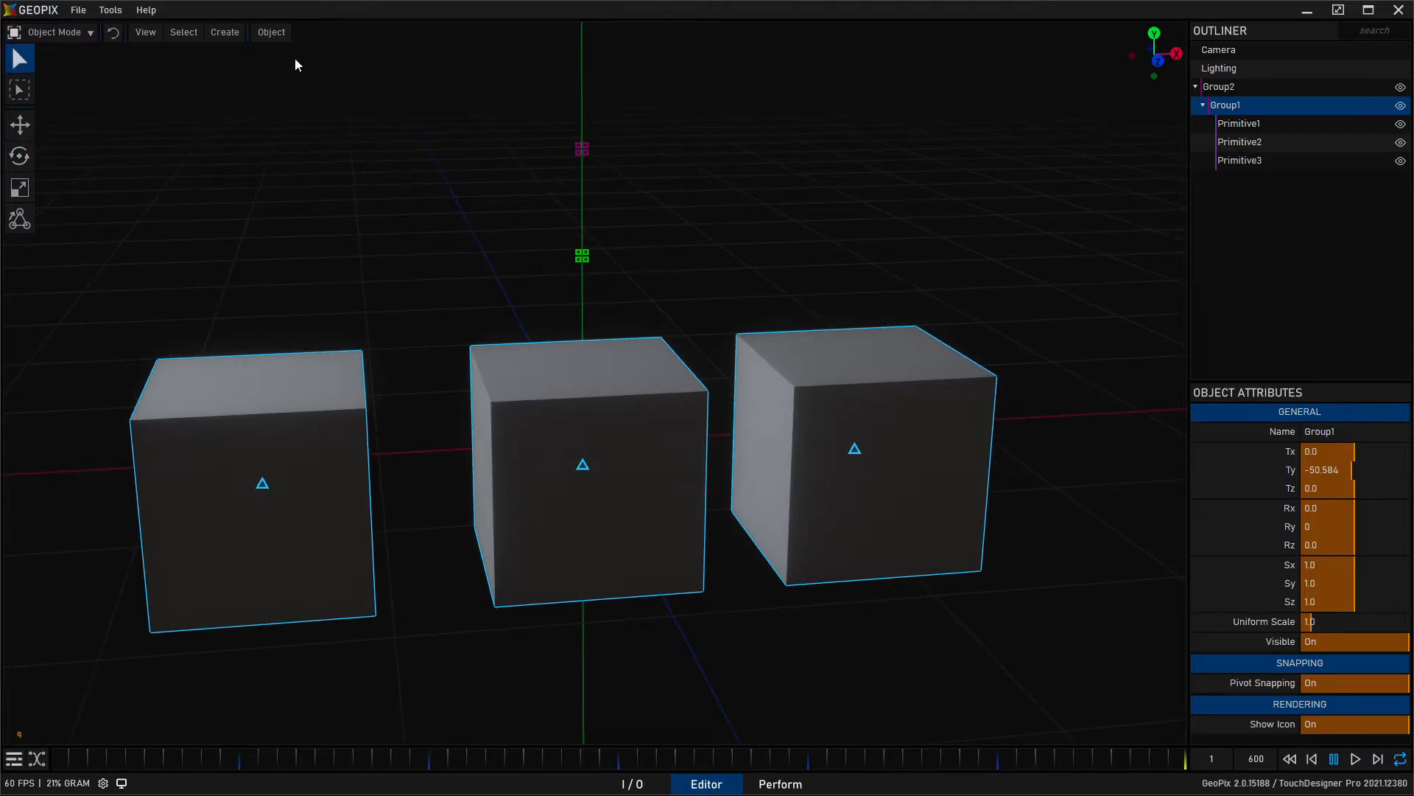
Select the three cubes in the viewport and use Select Parents to jump to the inner group.
click(191, 34)
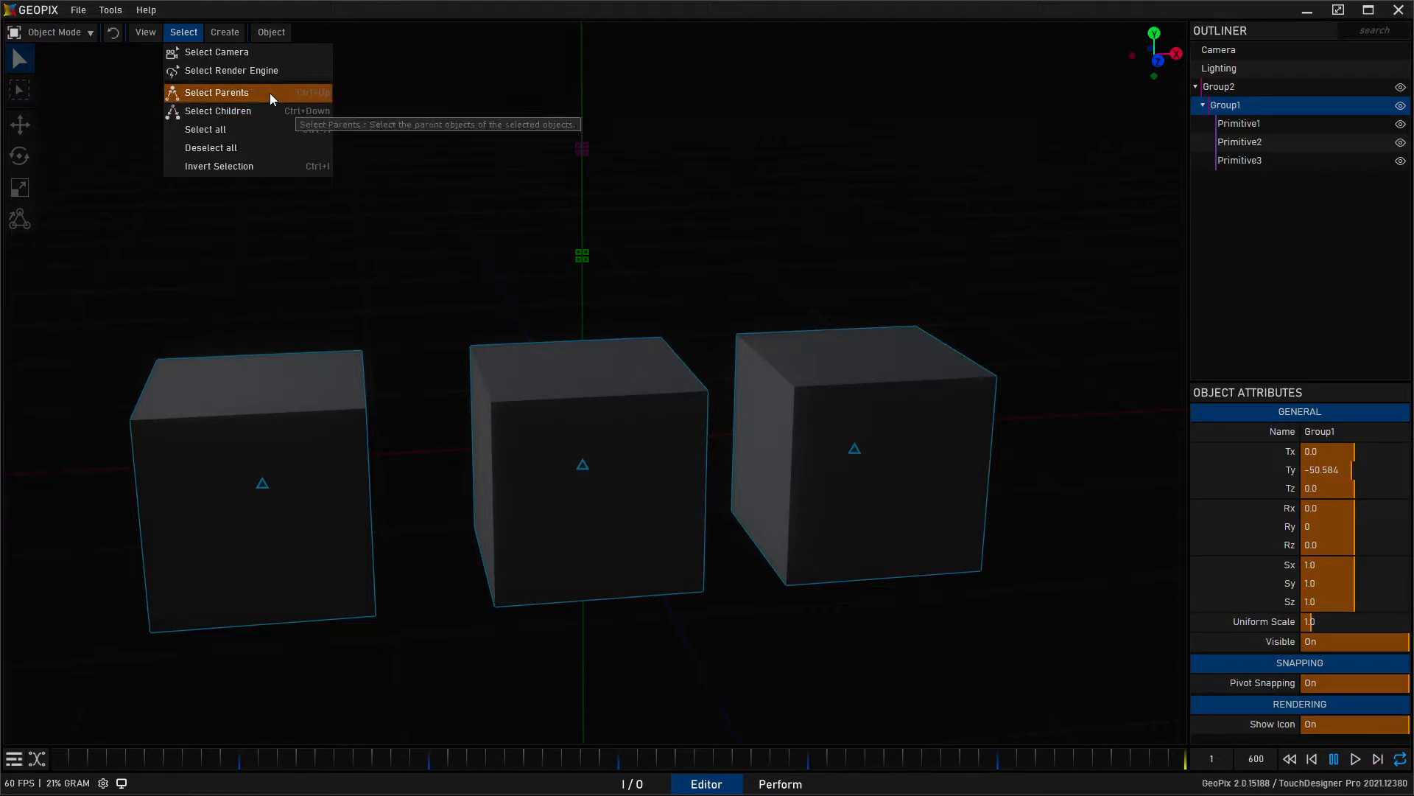
click(201, 38)
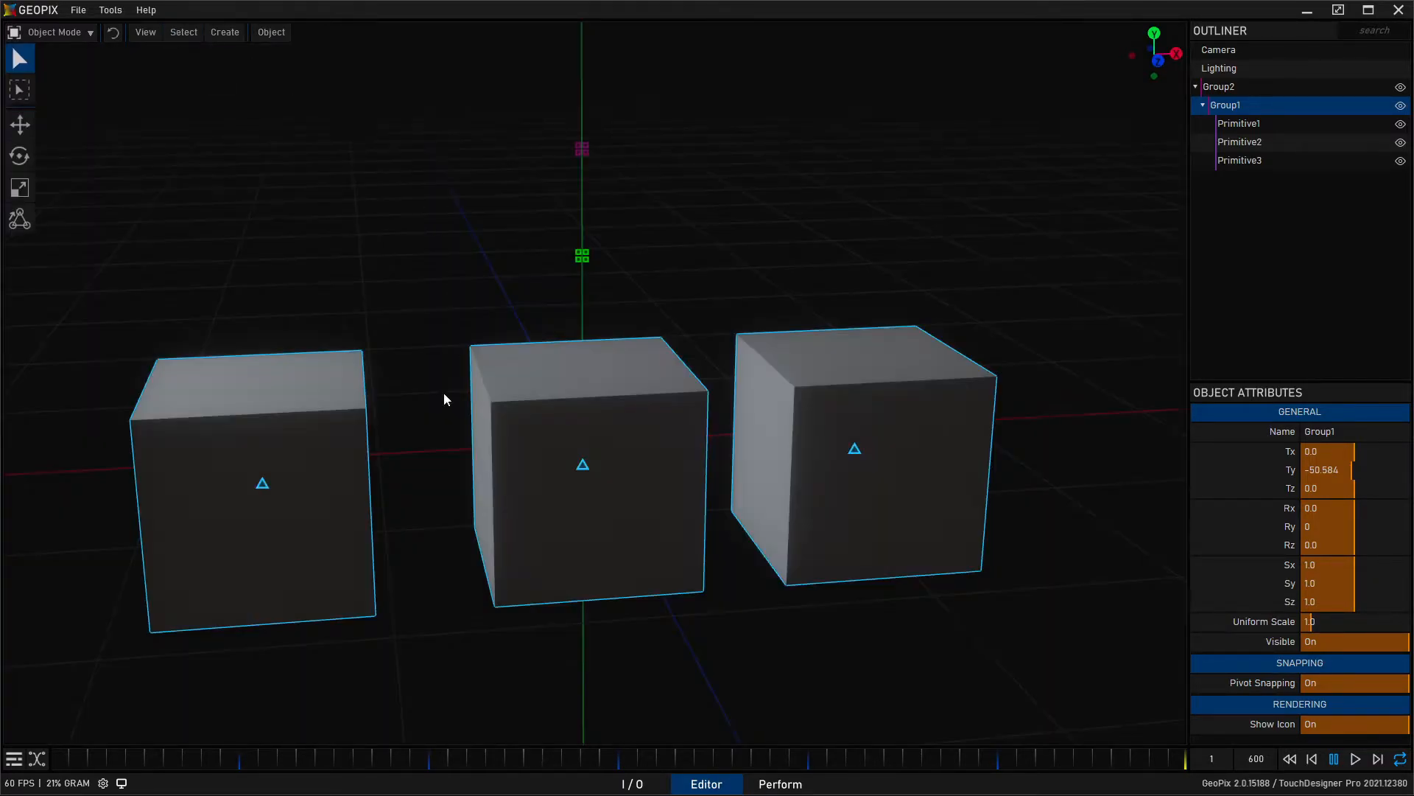
click(319, 458)
shift+click(613, 485)
shift+click(922, 458)
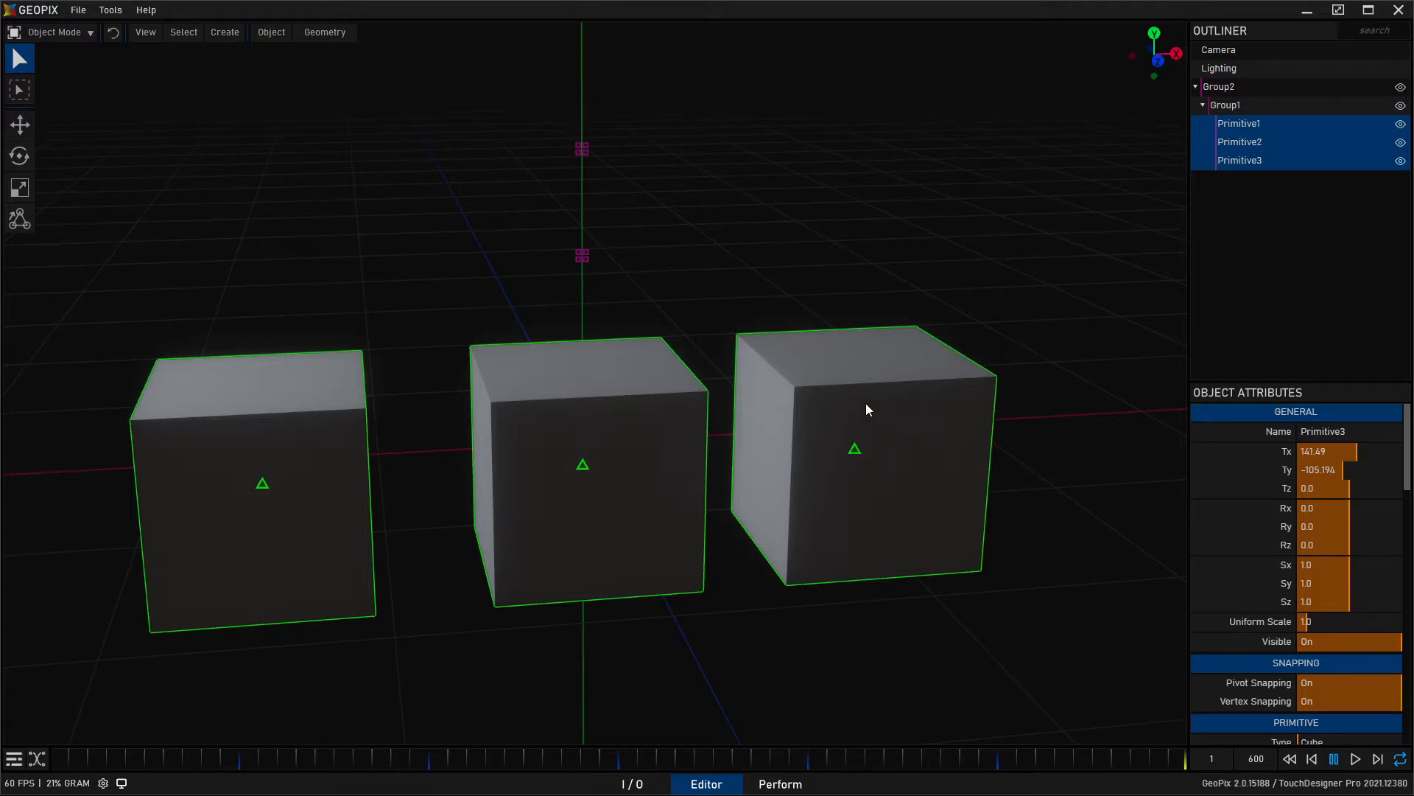
click(185, 33)
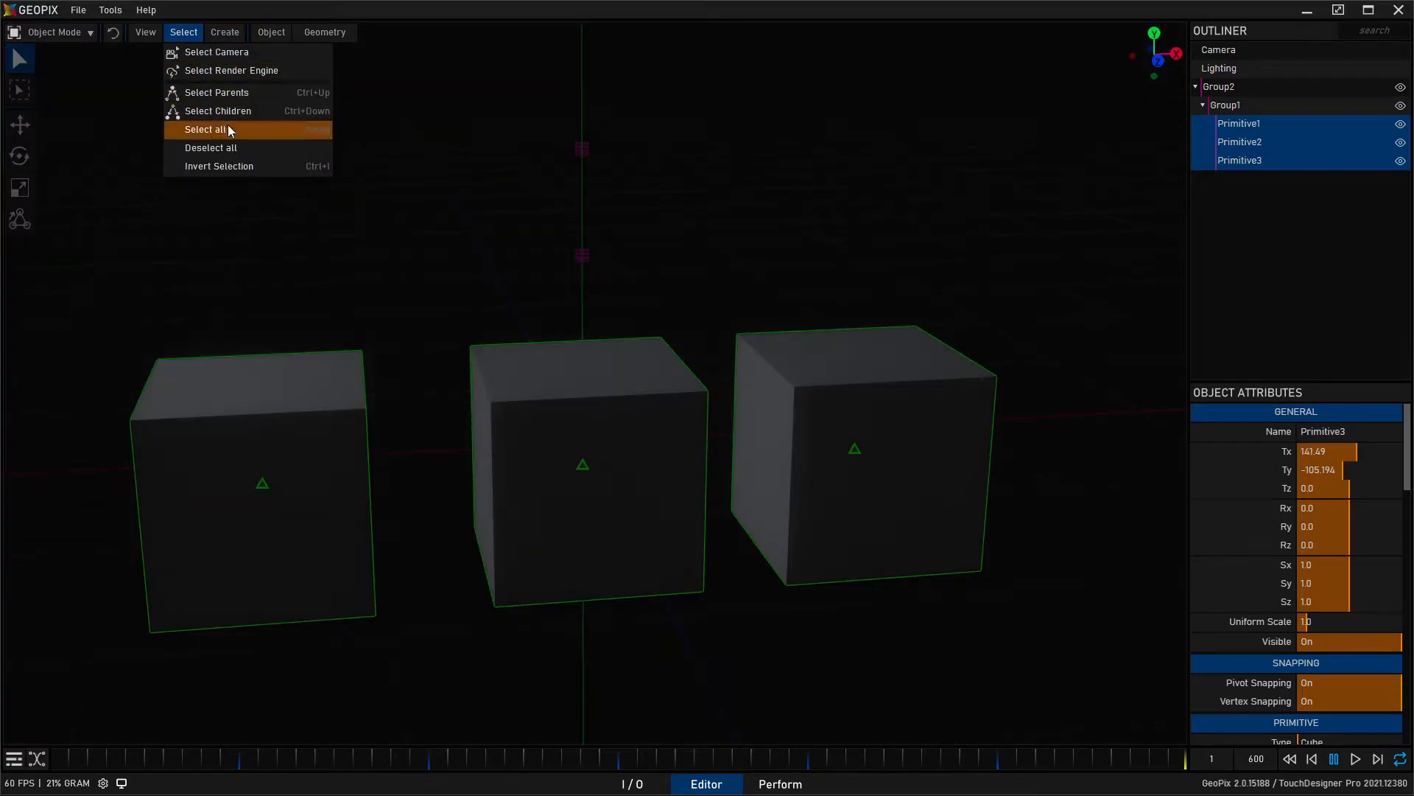
click(238, 94)
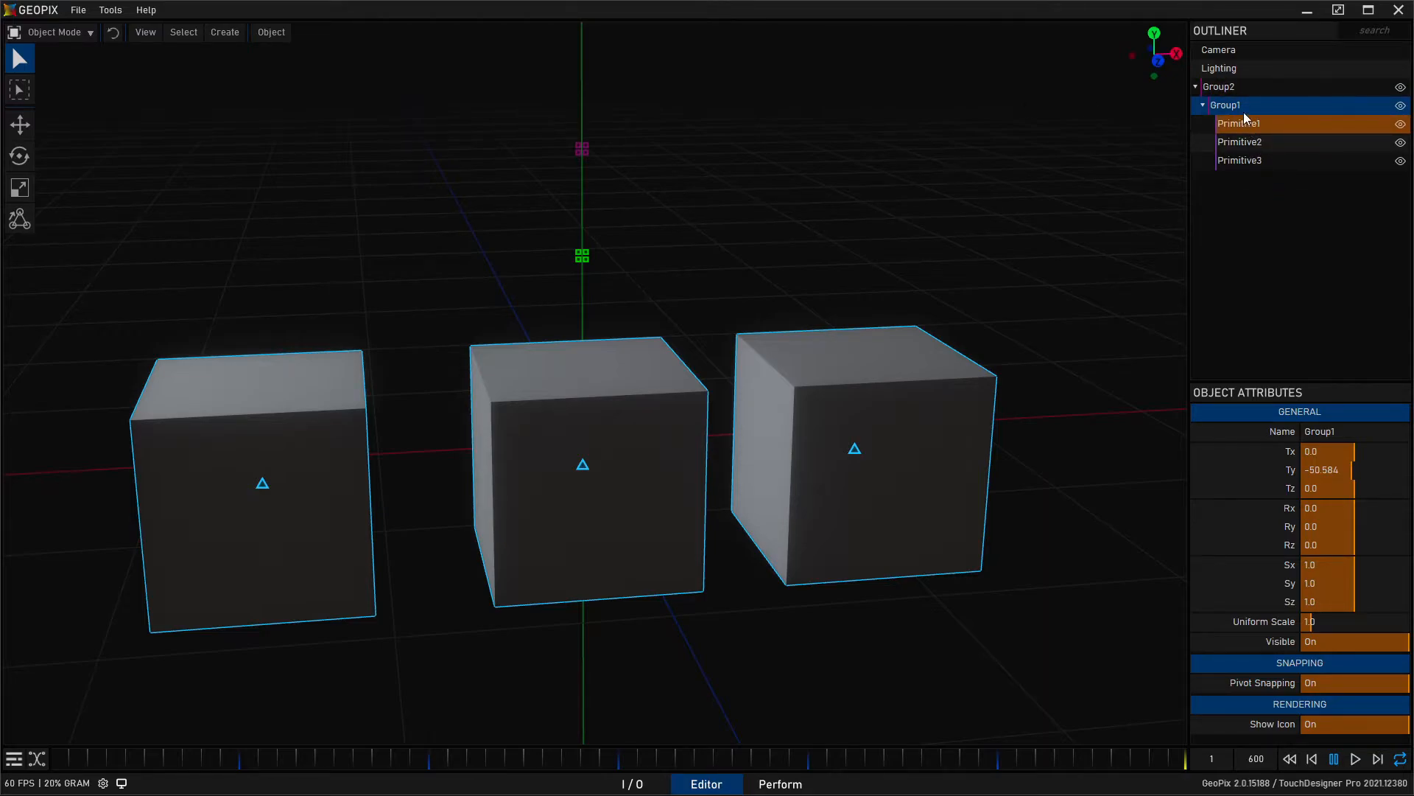
Use Select Parents to go from the inner group to the outer group, and try it once more from there.
click(183, 32)
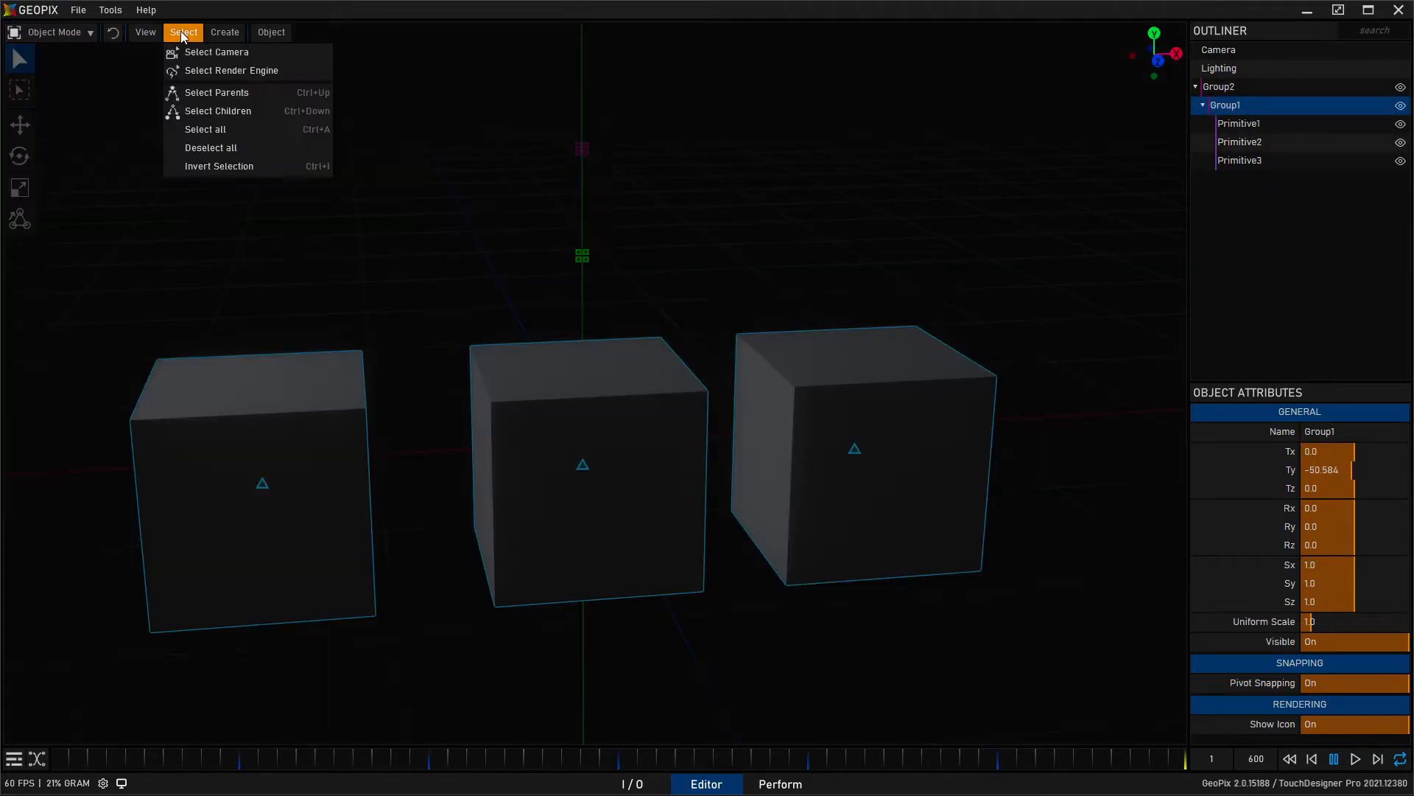
click(227, 98)
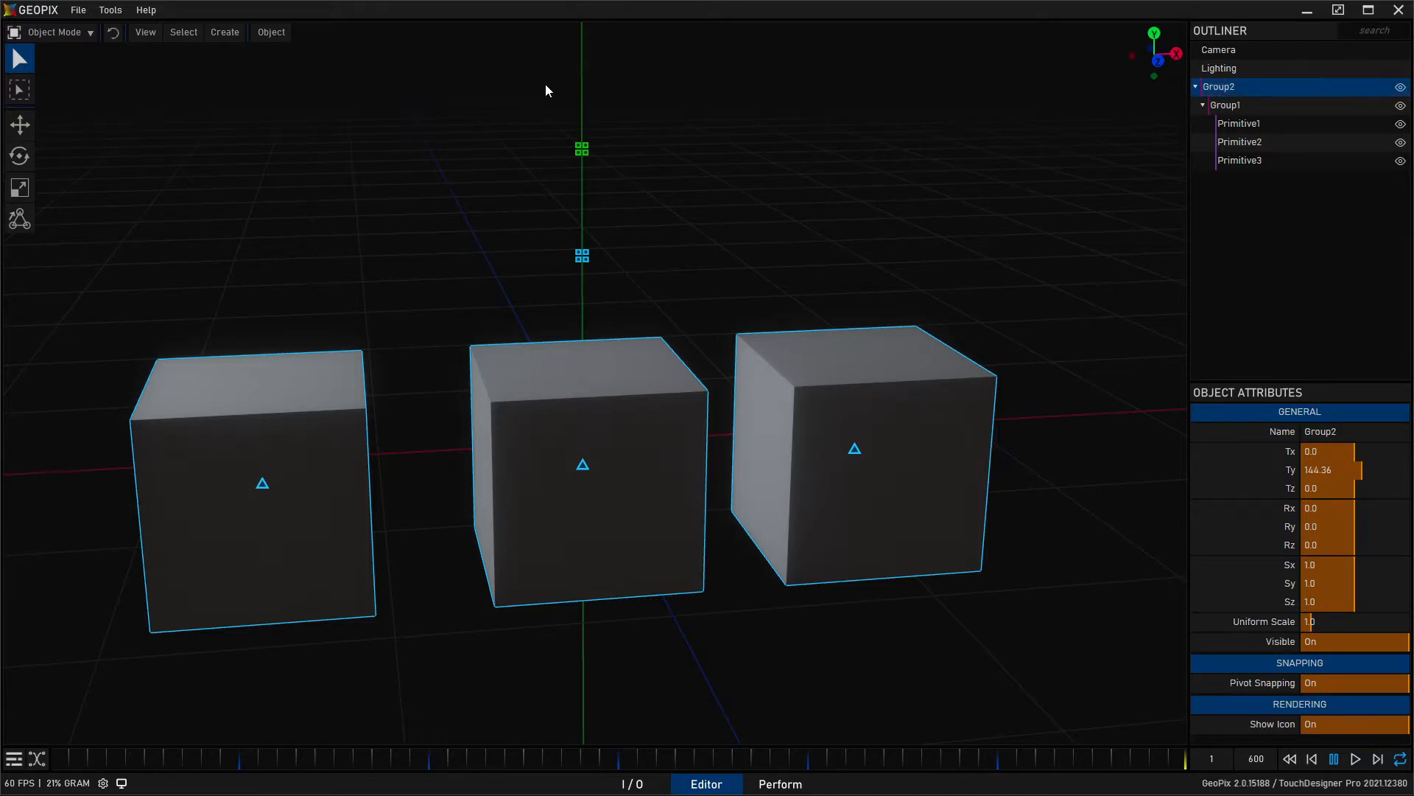
click(183, 37)
click(212, 95)
alt+drag(595, 312, 533, 358)
alt+drag(550, 333, 427, 280)
Apply Select Children twice from the outer group down to the three cubes, and undo a reselection of the outer group.
click(197, 33)
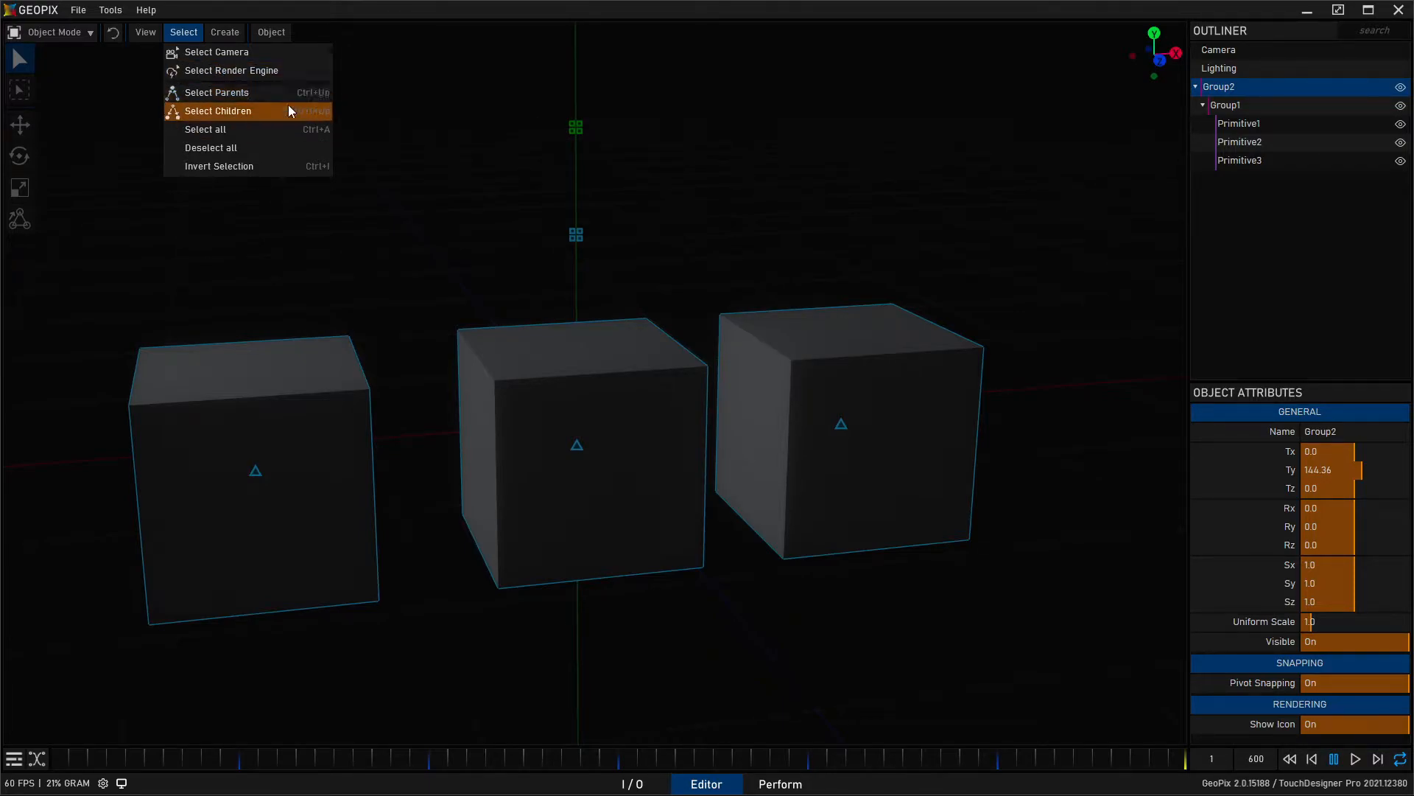
click(247, 111)
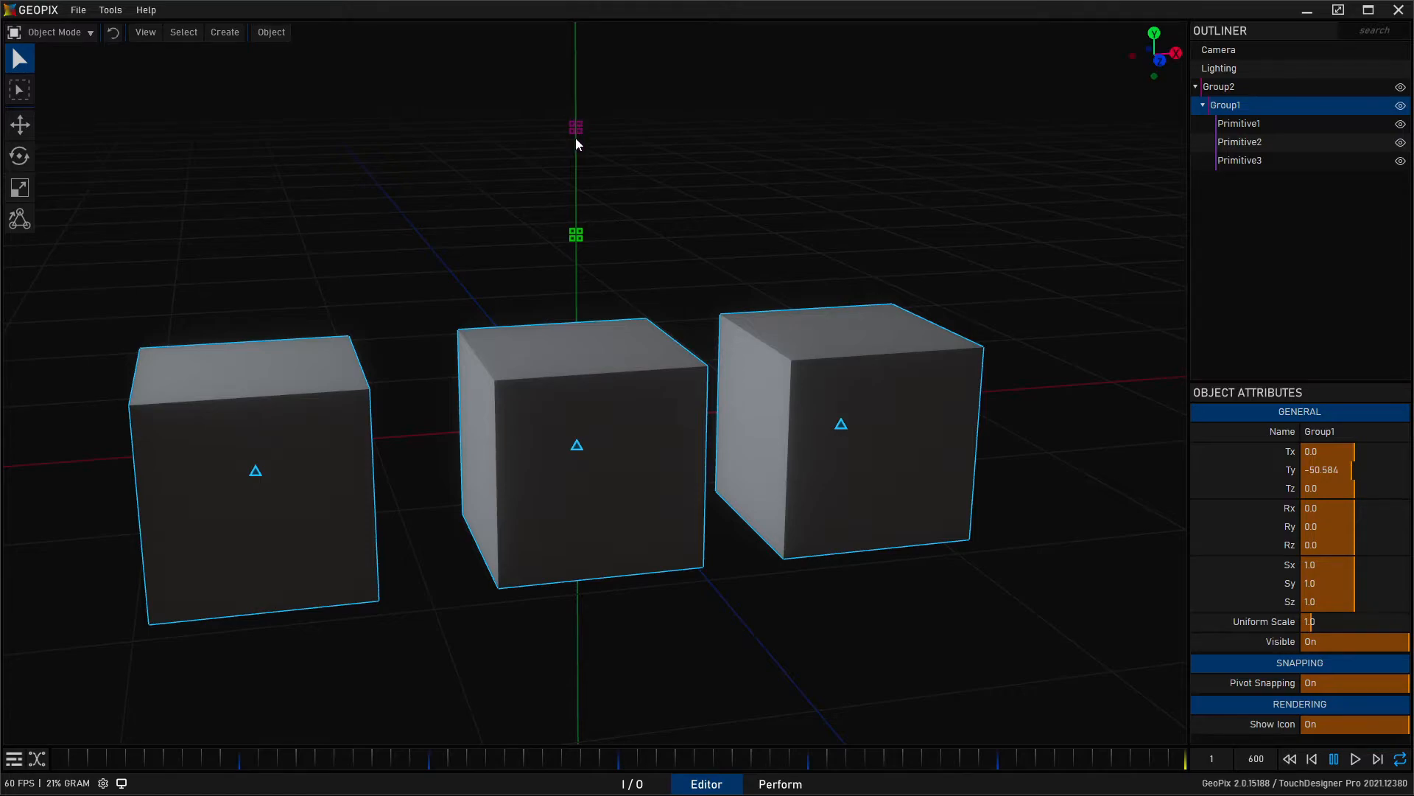
click(181, 33)
click(259, 110)
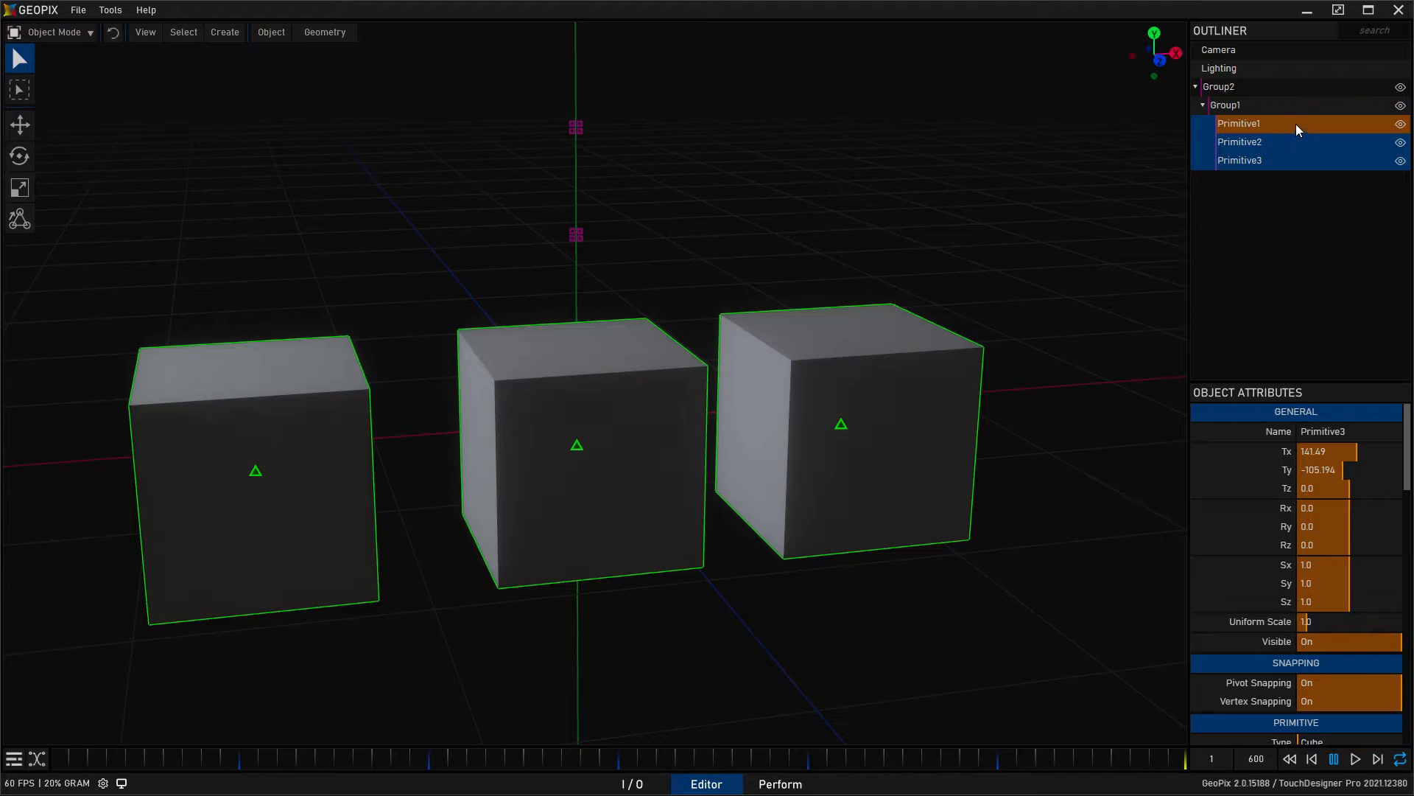
click(1239, 91)
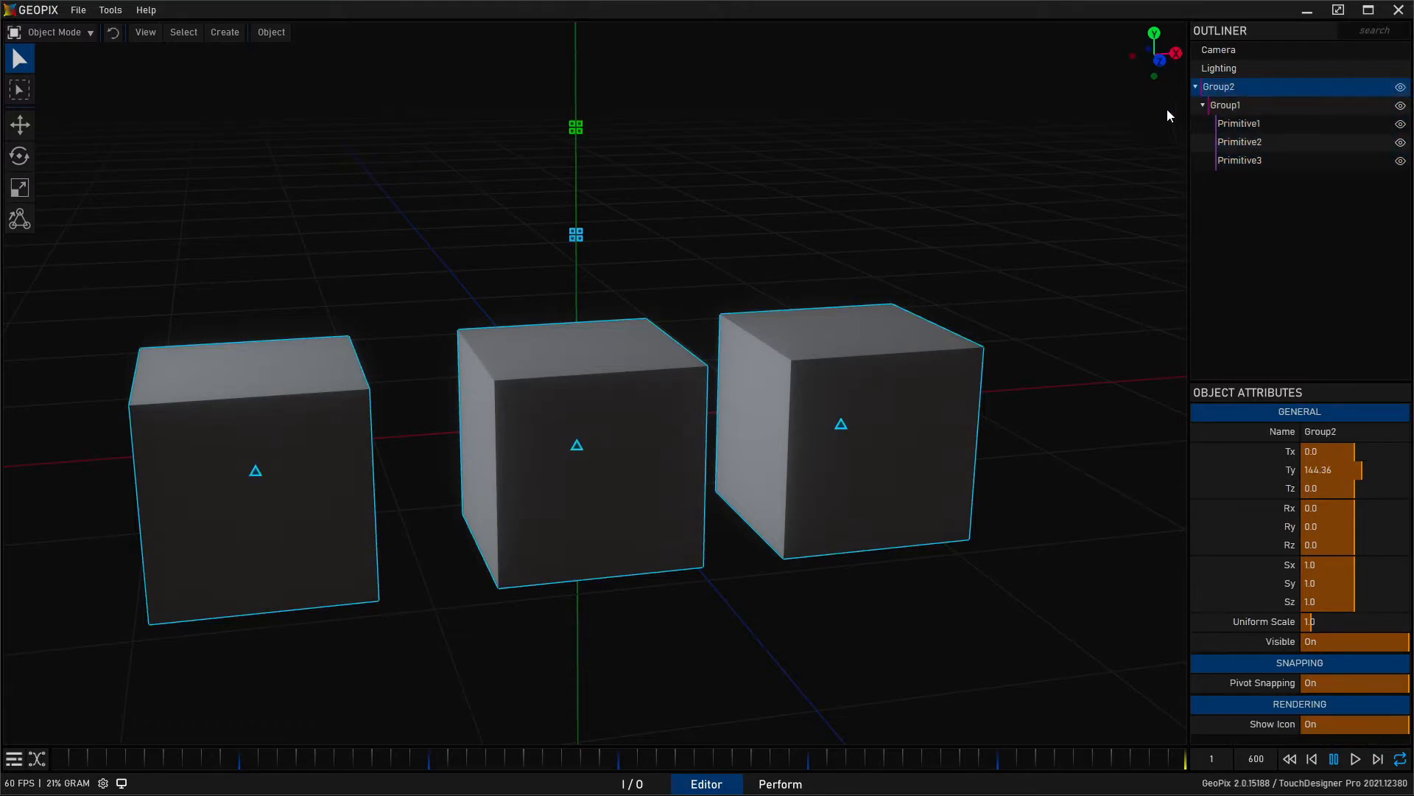
key(ctrl+z)
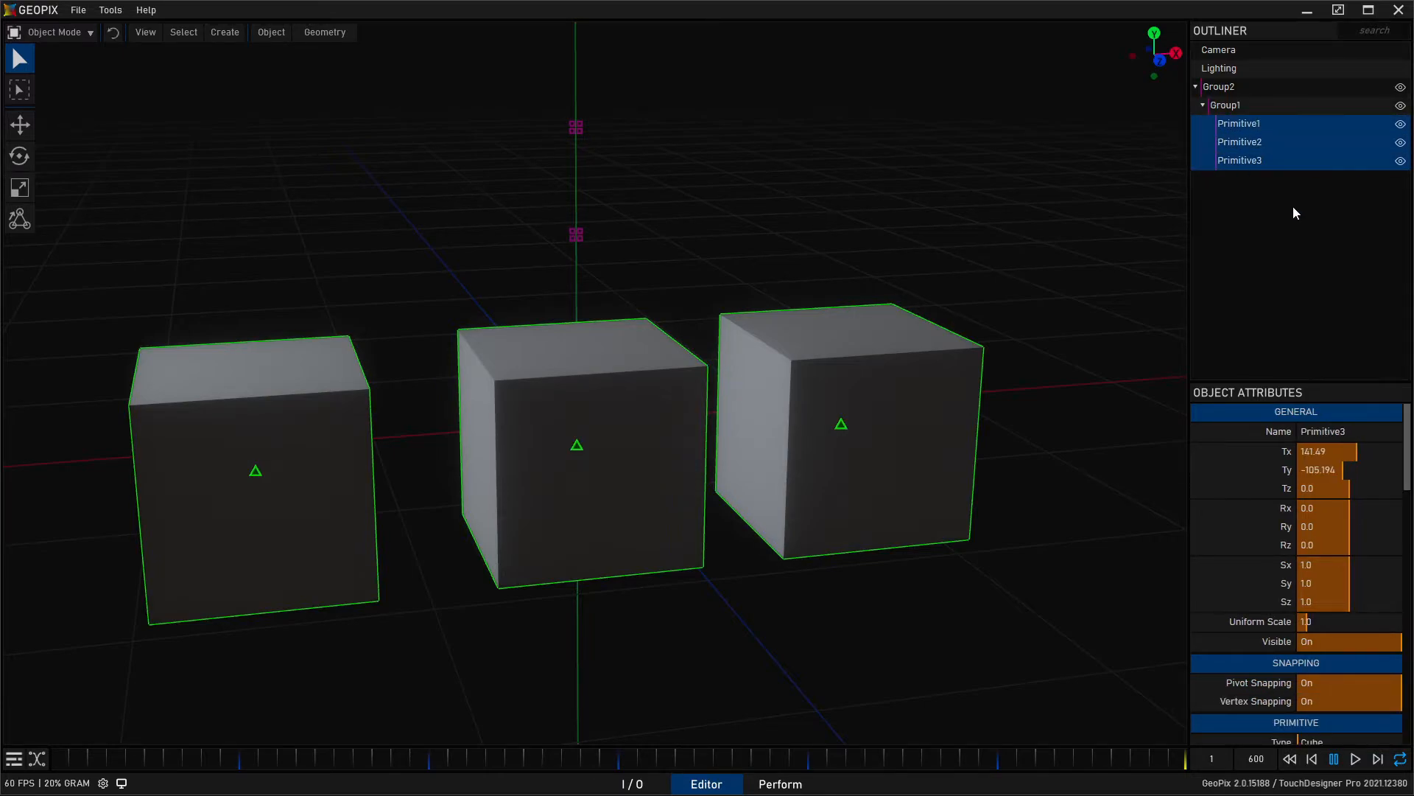
Try a purple Base Color of about 0.492, 0.035, 0.781 on the three selected cubes, and reset their material.
scroll(1239, 538, down, 2)
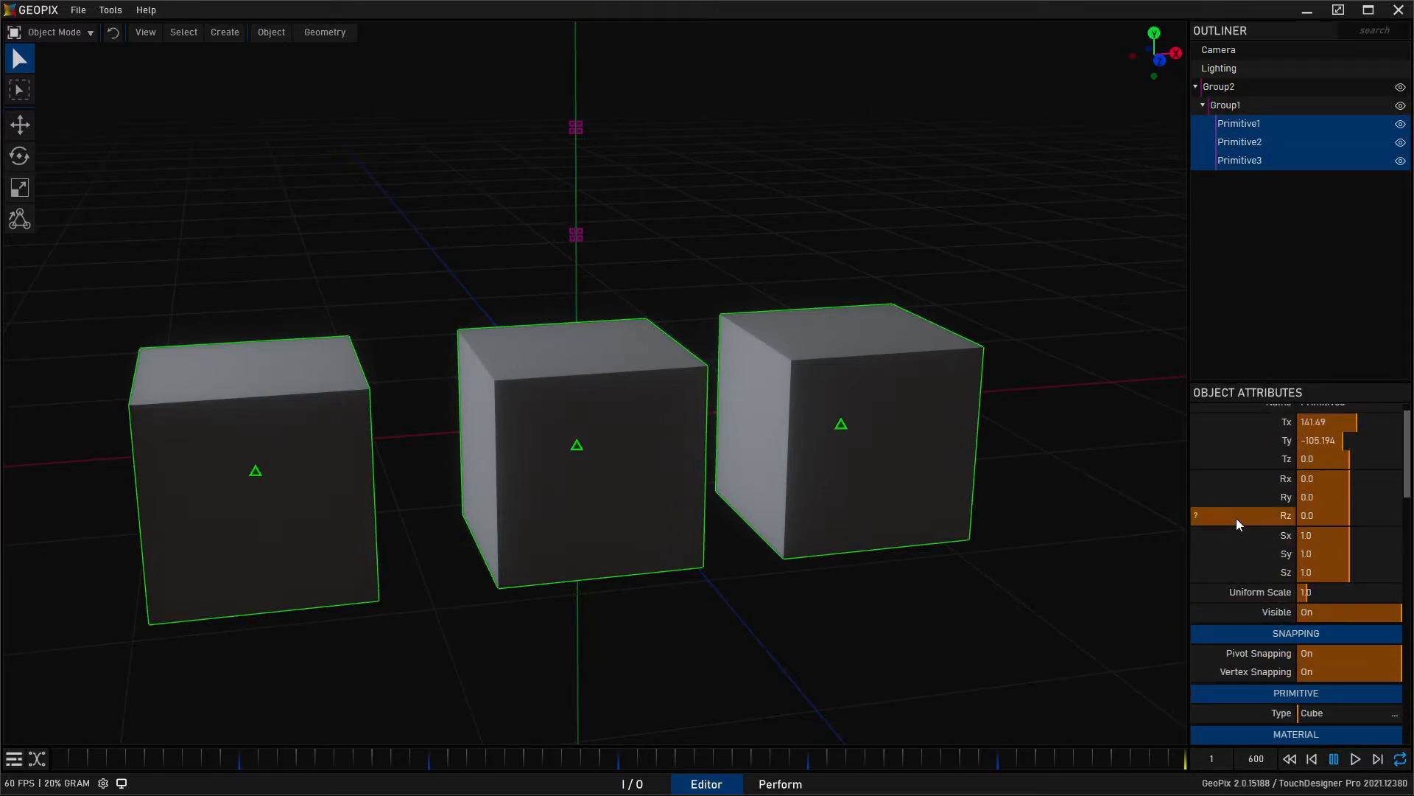
scroll(1253, 528, down, 4)
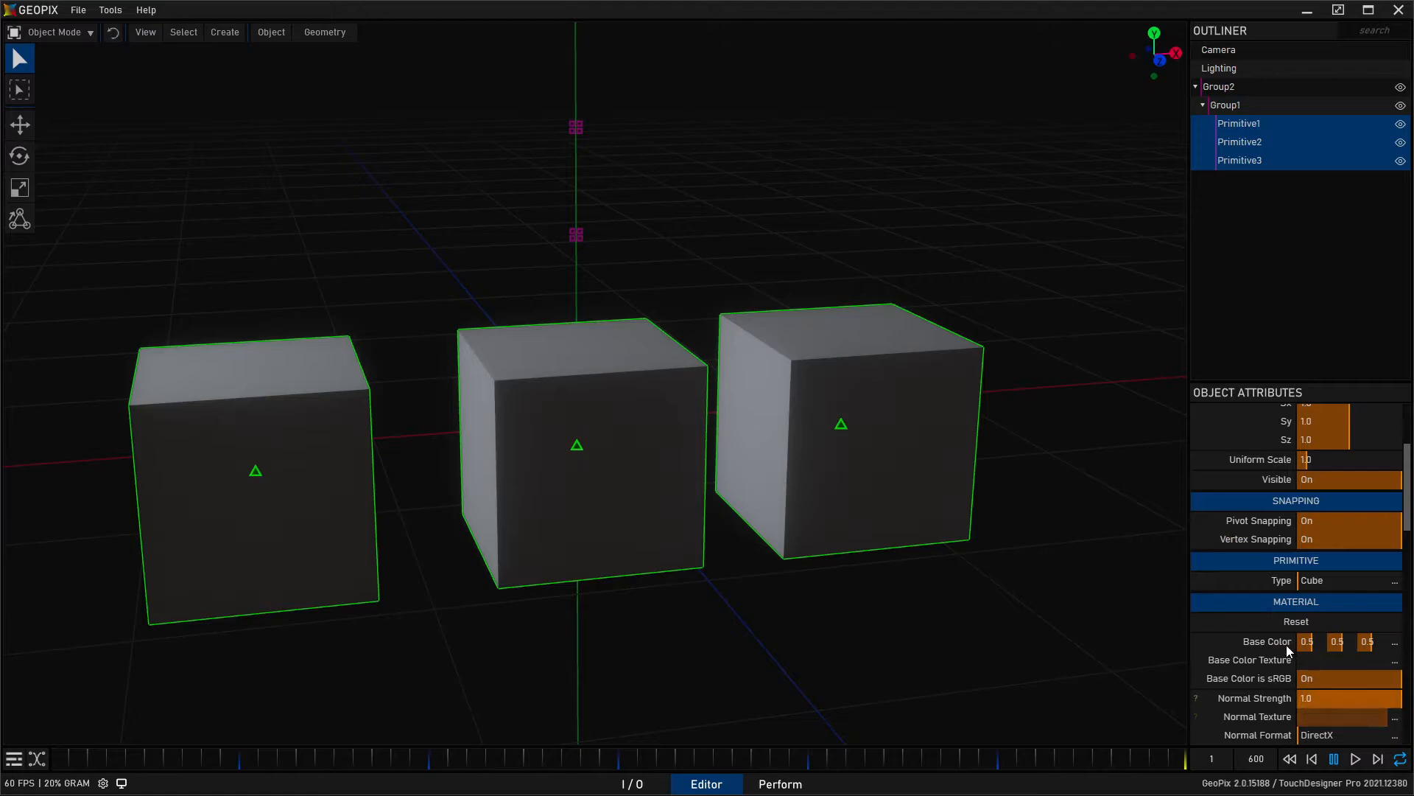
click(1395, 641)
click(1378, 641)
drag(1360, 681, 1396, 668)
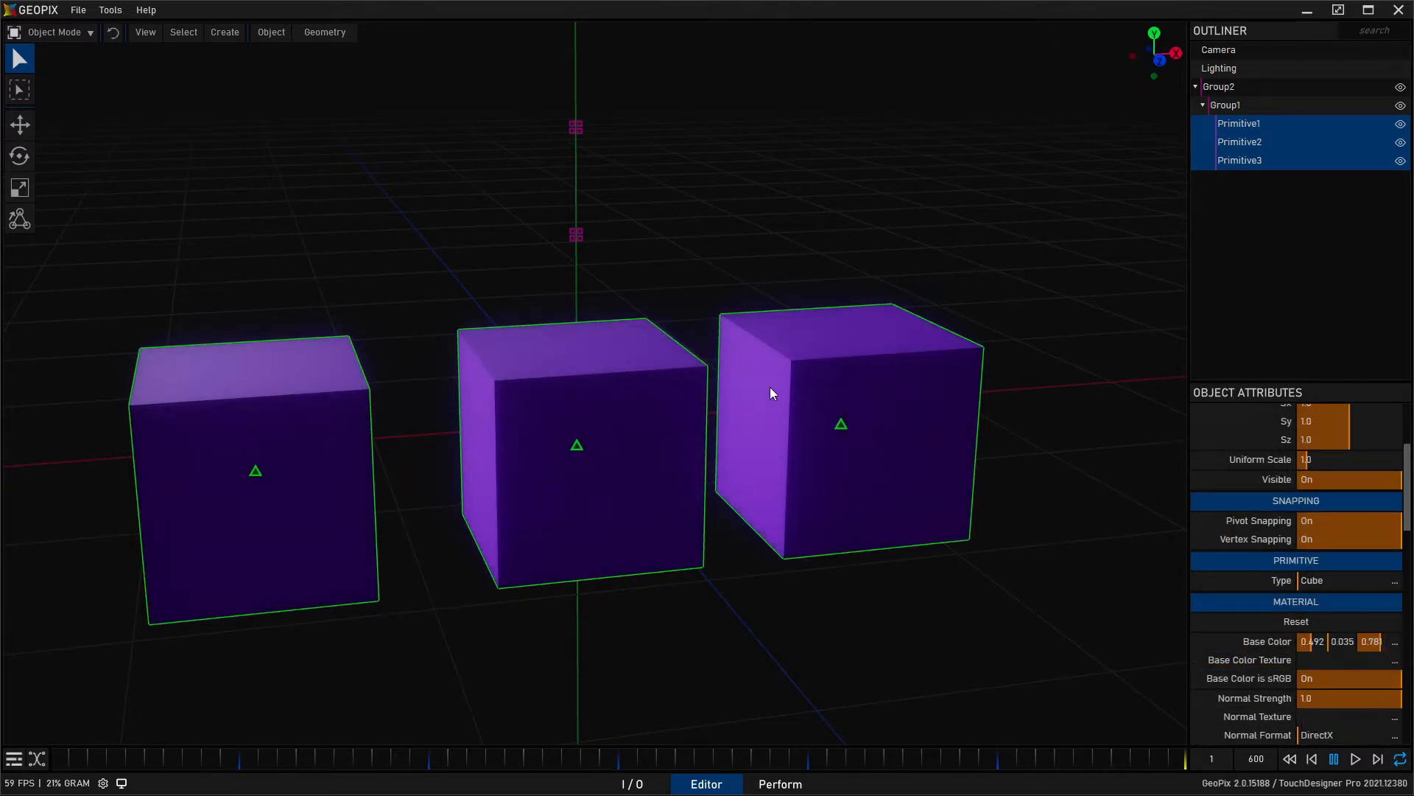
alt+drag(817, 358, 814, 298)
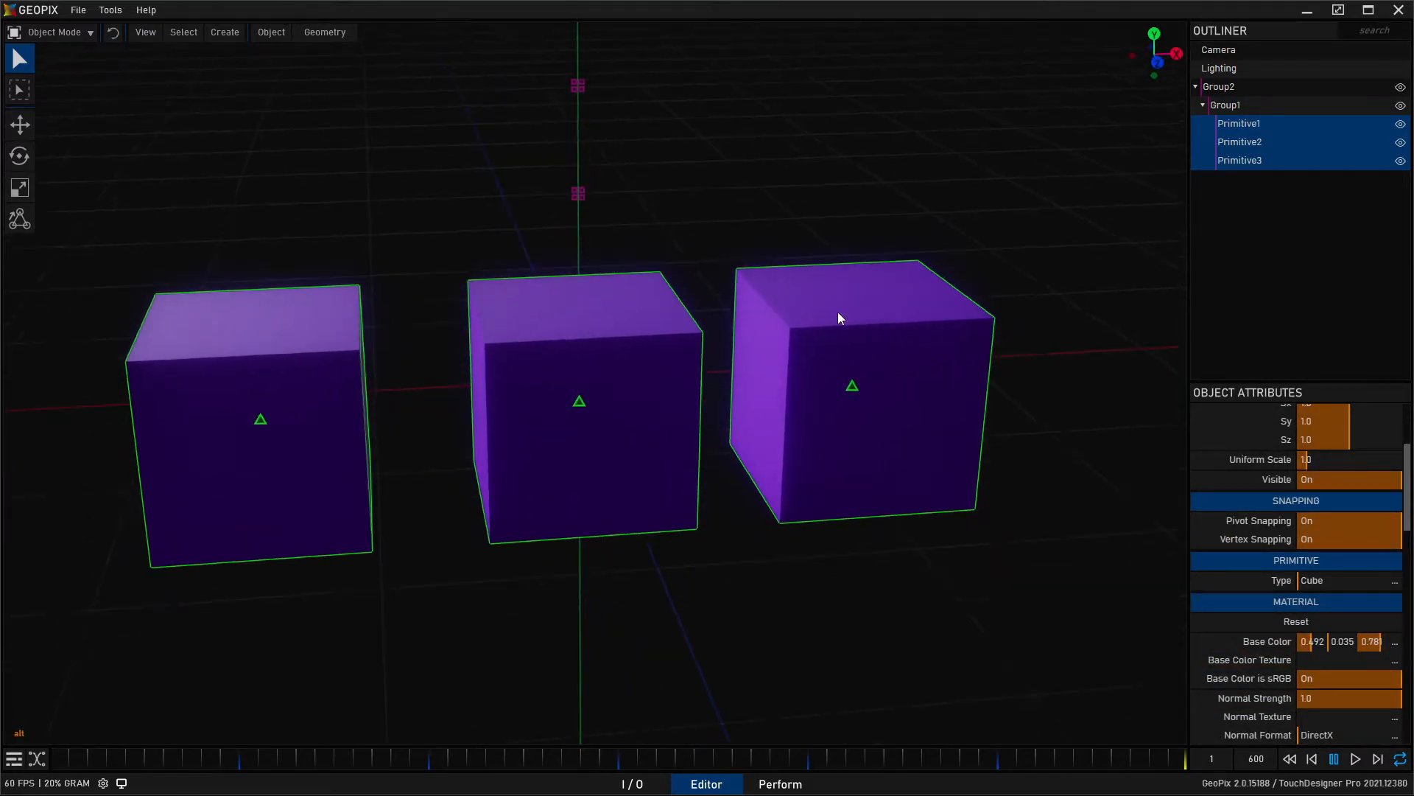
click(1291, 624)
alt+drag(607, 398, 613, 415)
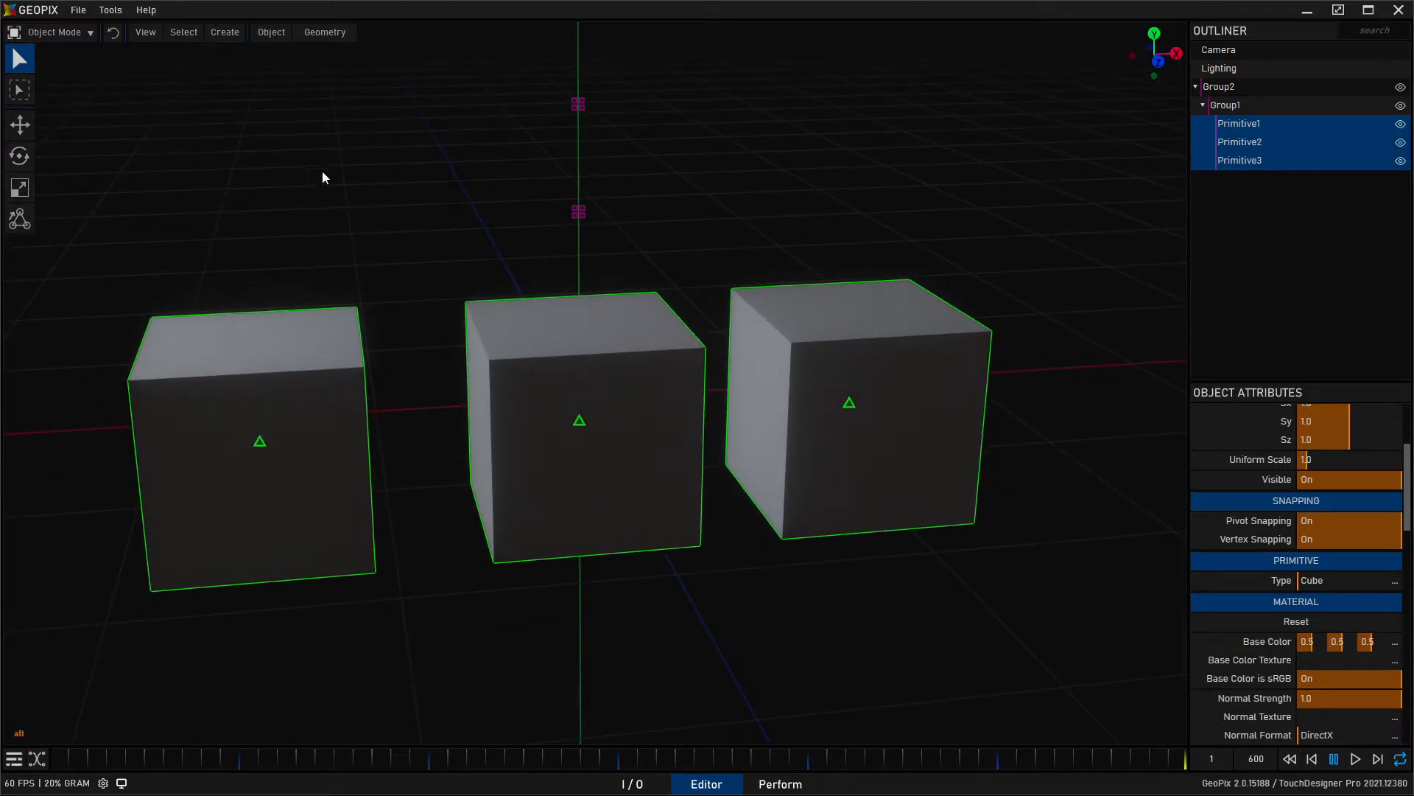
Select all objects in the scene, switch to the Move tool, and deselect everything.
click(184, 35)
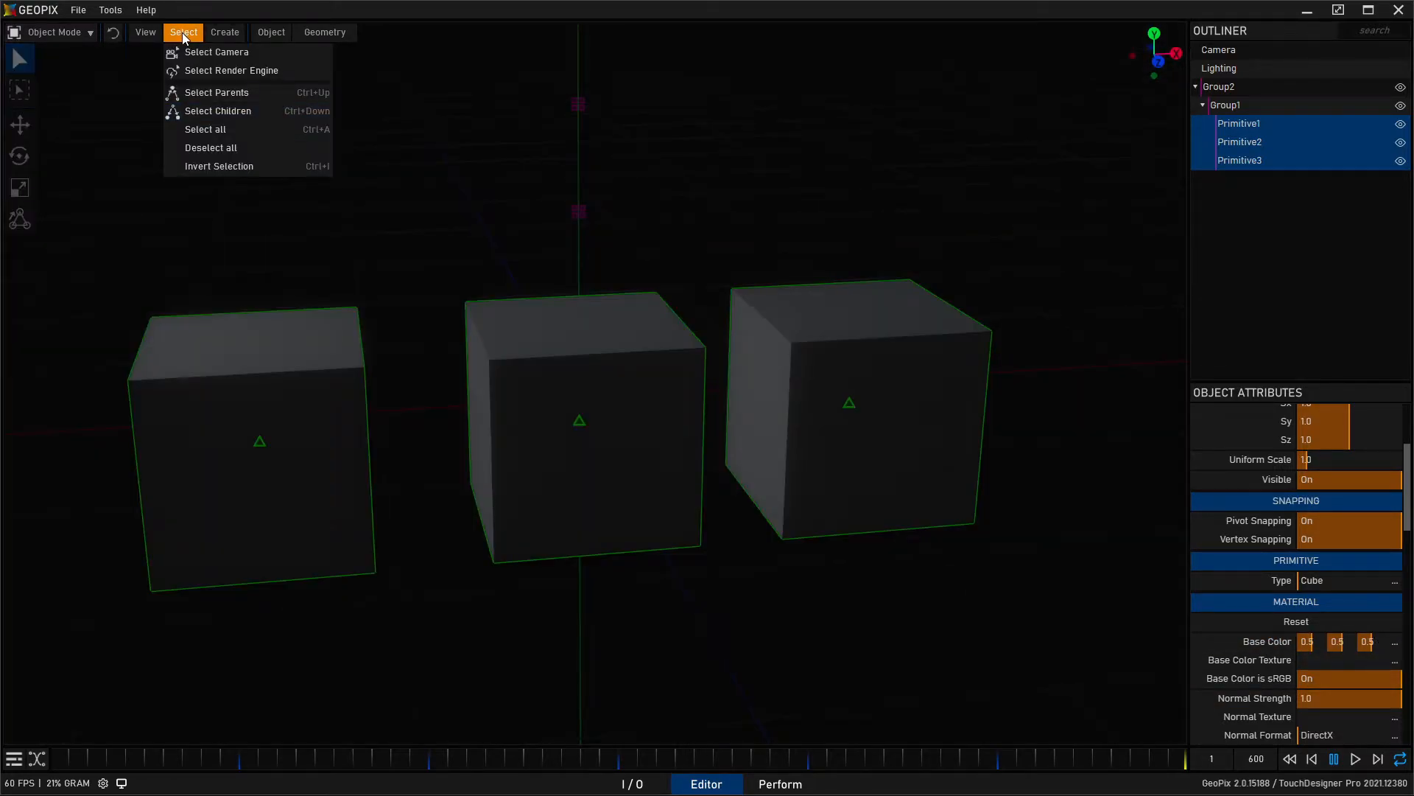
click(216, 129)
alt+drag(701, 146, 616, 160)
key(w)
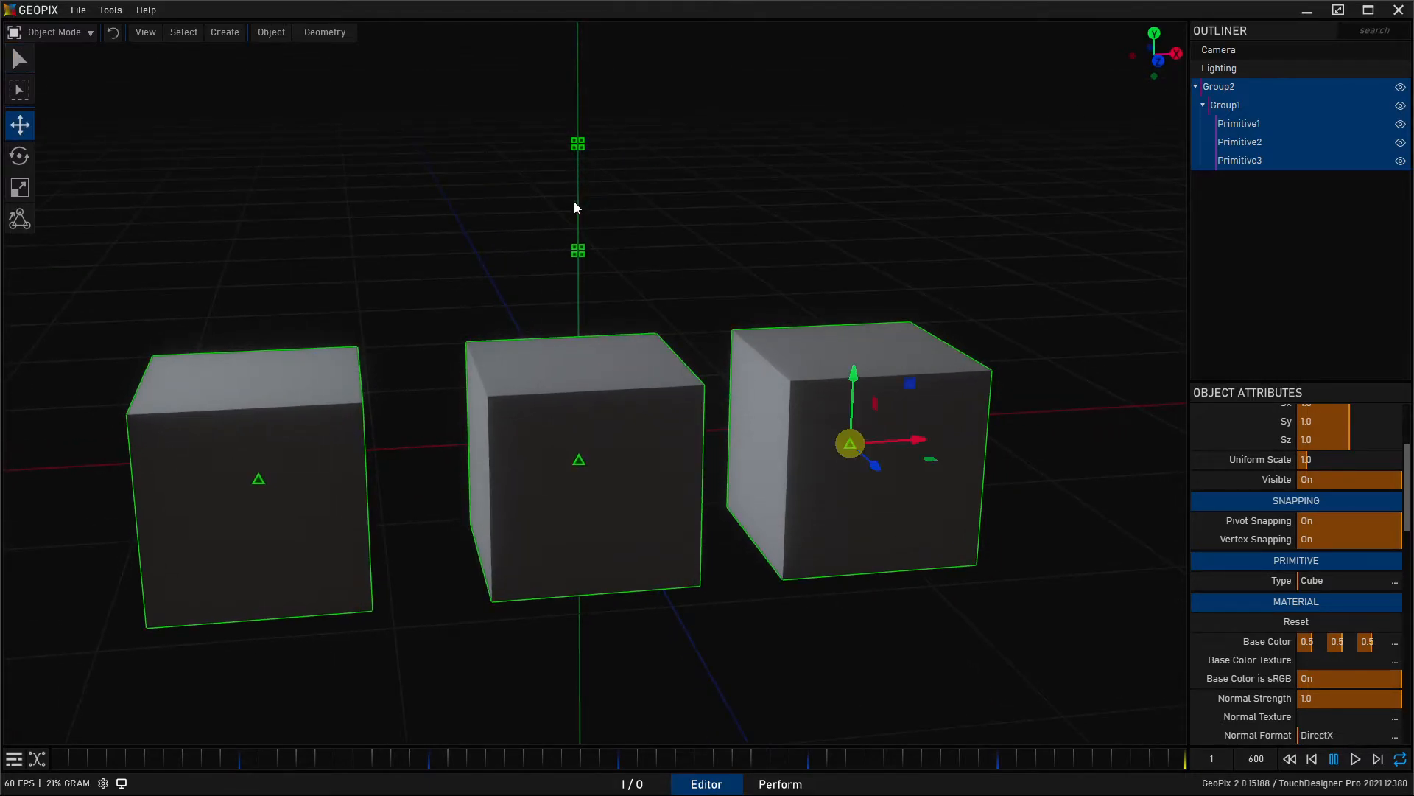
drag(879, 463, 874, 416)
click(183, 32)
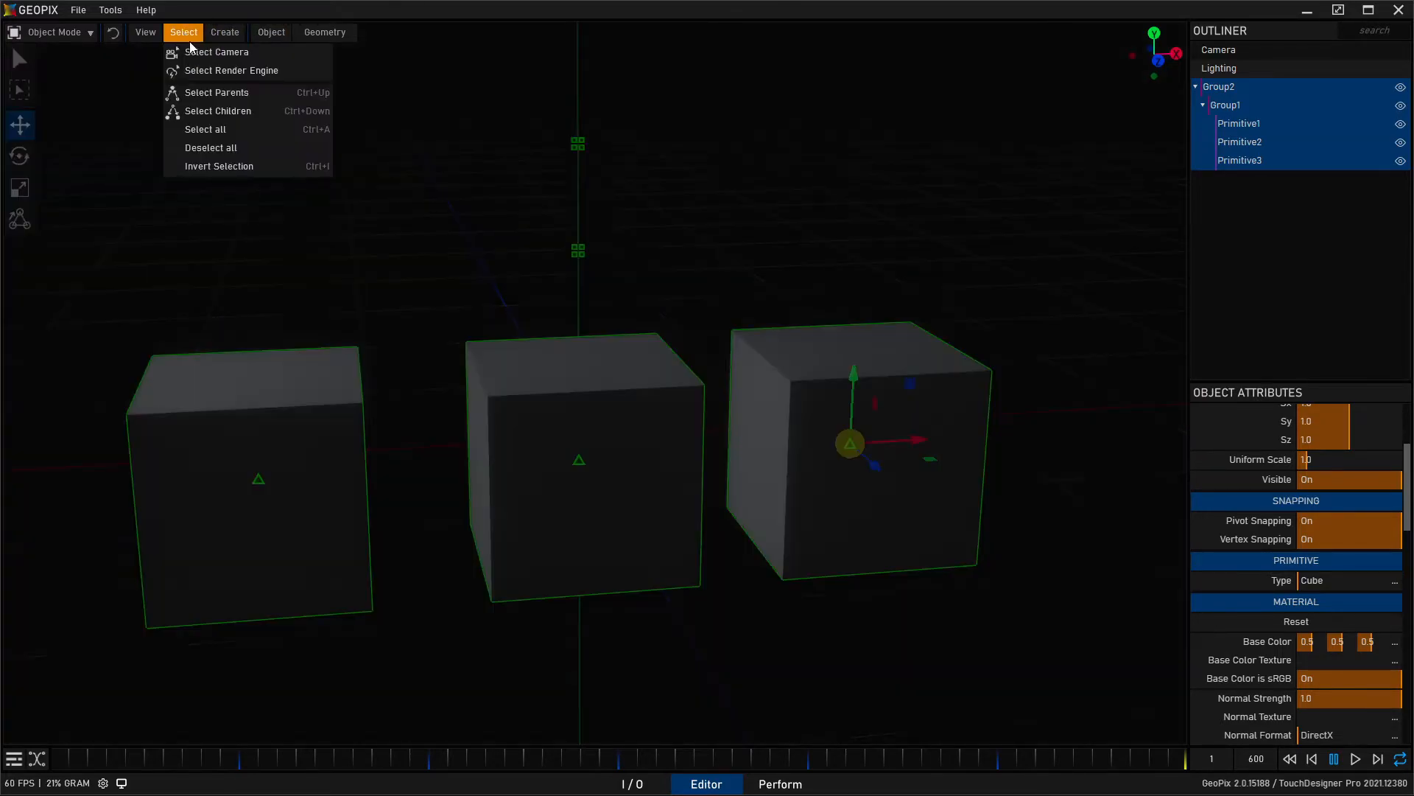
click(232, 149)
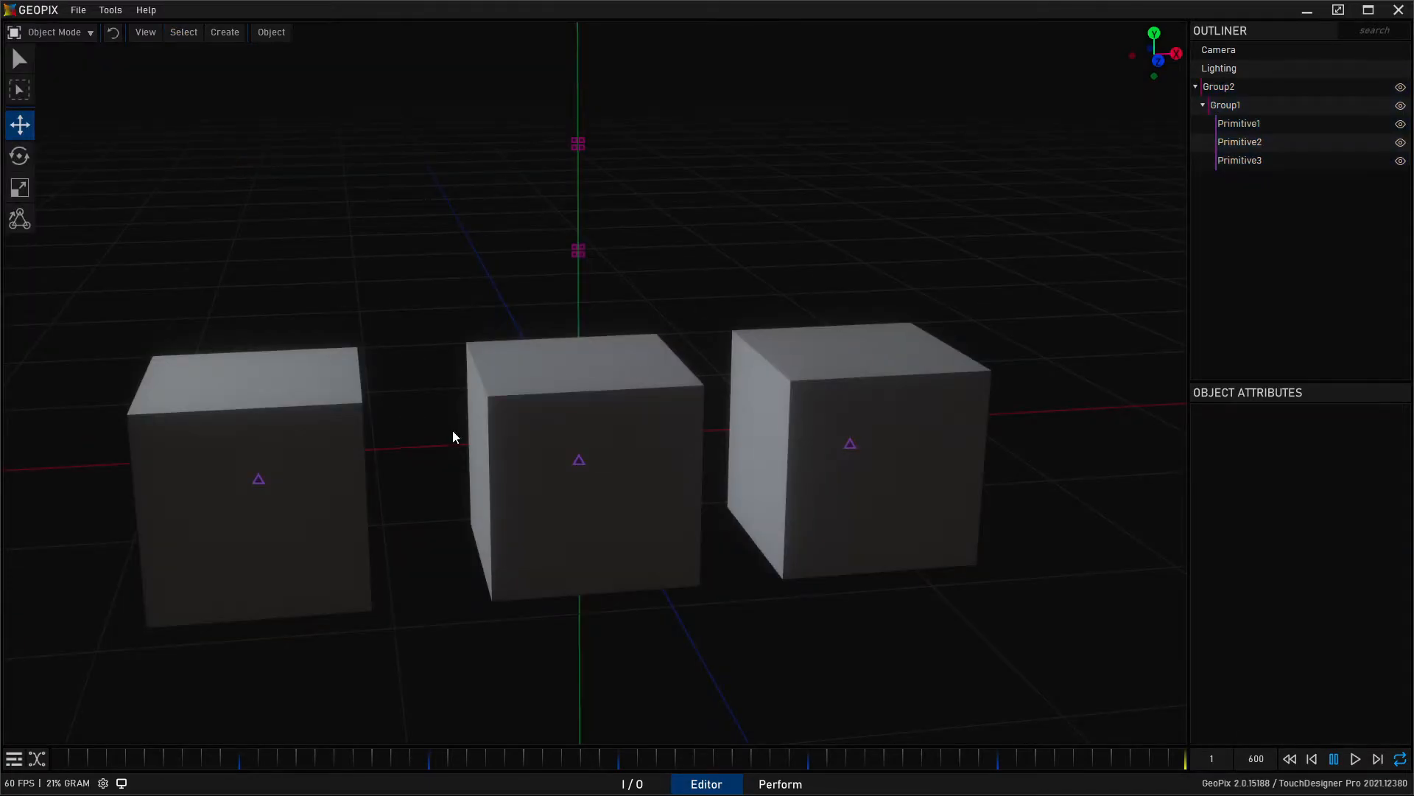
Invert the selection with nothing selected, then pick only the outer group, invert again, and clear the selection.
click(181, 35)
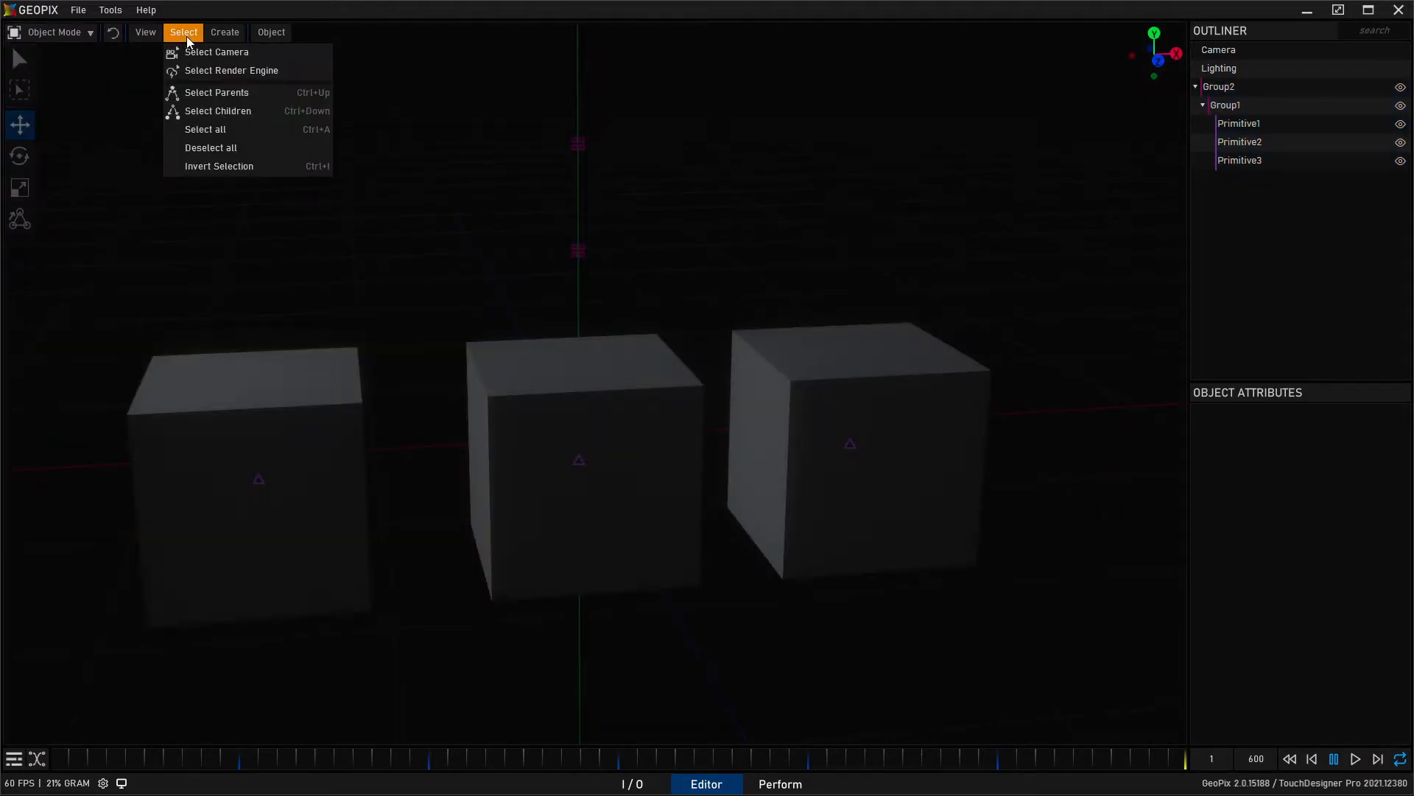
click(244, 167)
click(576, 165)
click(589, 147)
click(183, 32)
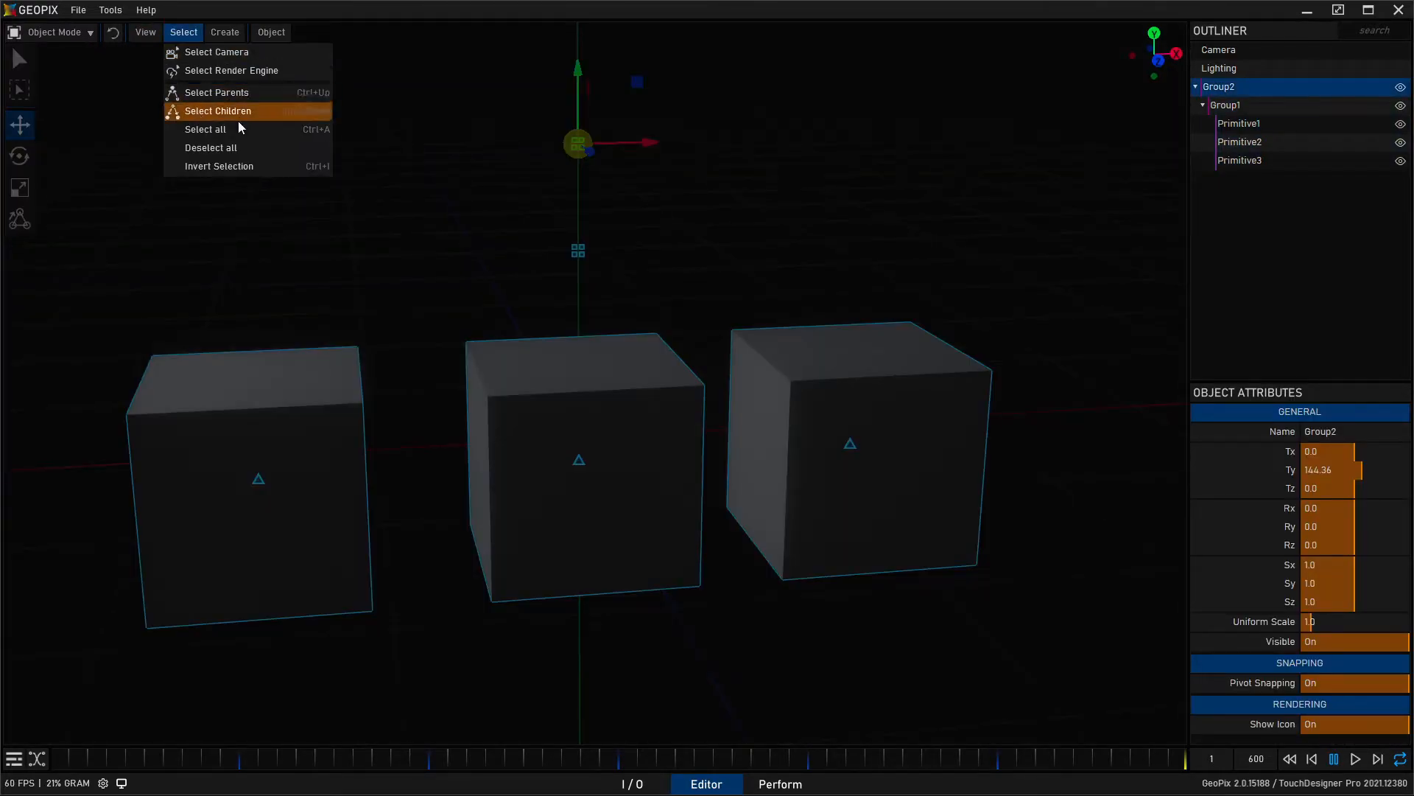
click(266, 168)
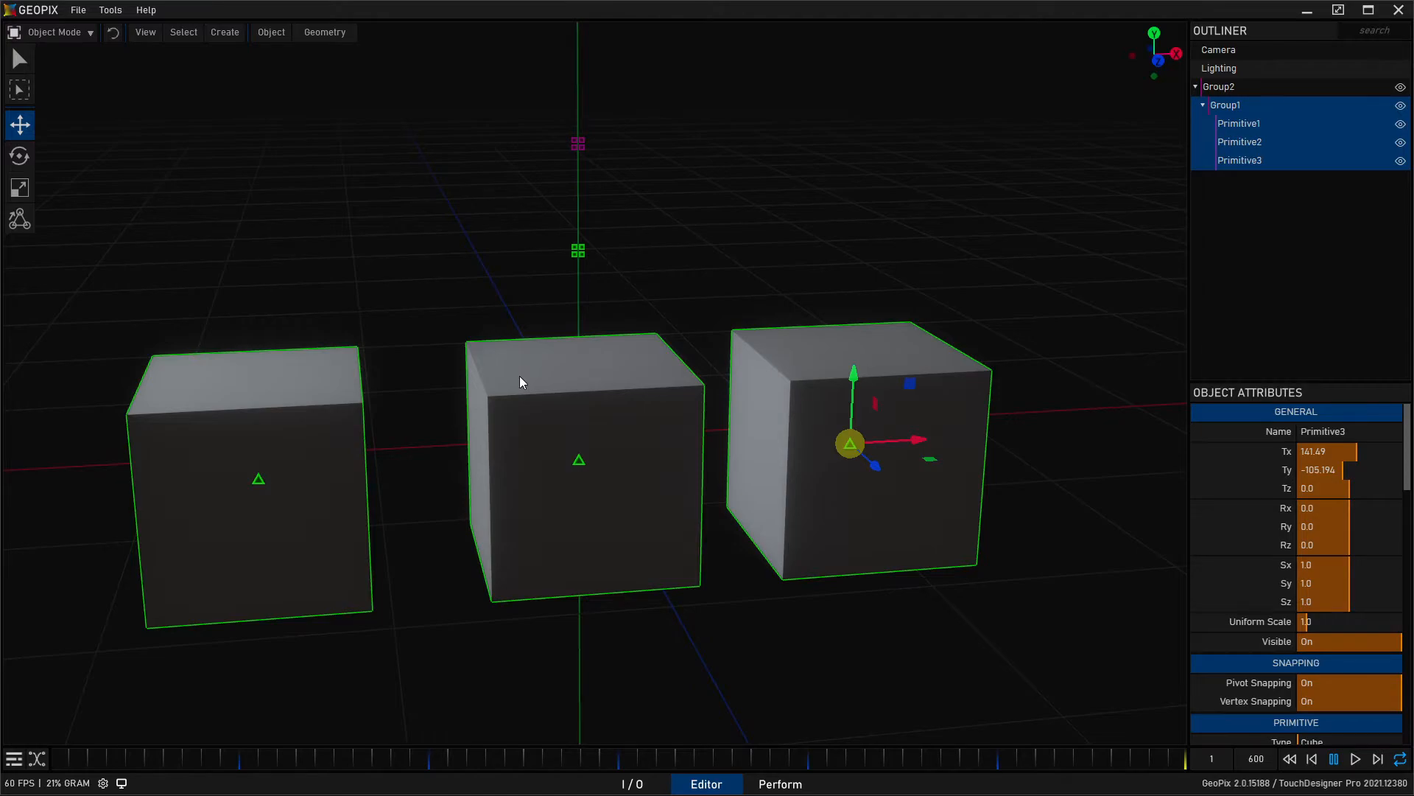
click(390, 123)
Open the node creation library and browse its Geometry categories, including Buildings, Humans, Props, Arch and misc.
click(190, 34)
click(218, 36)
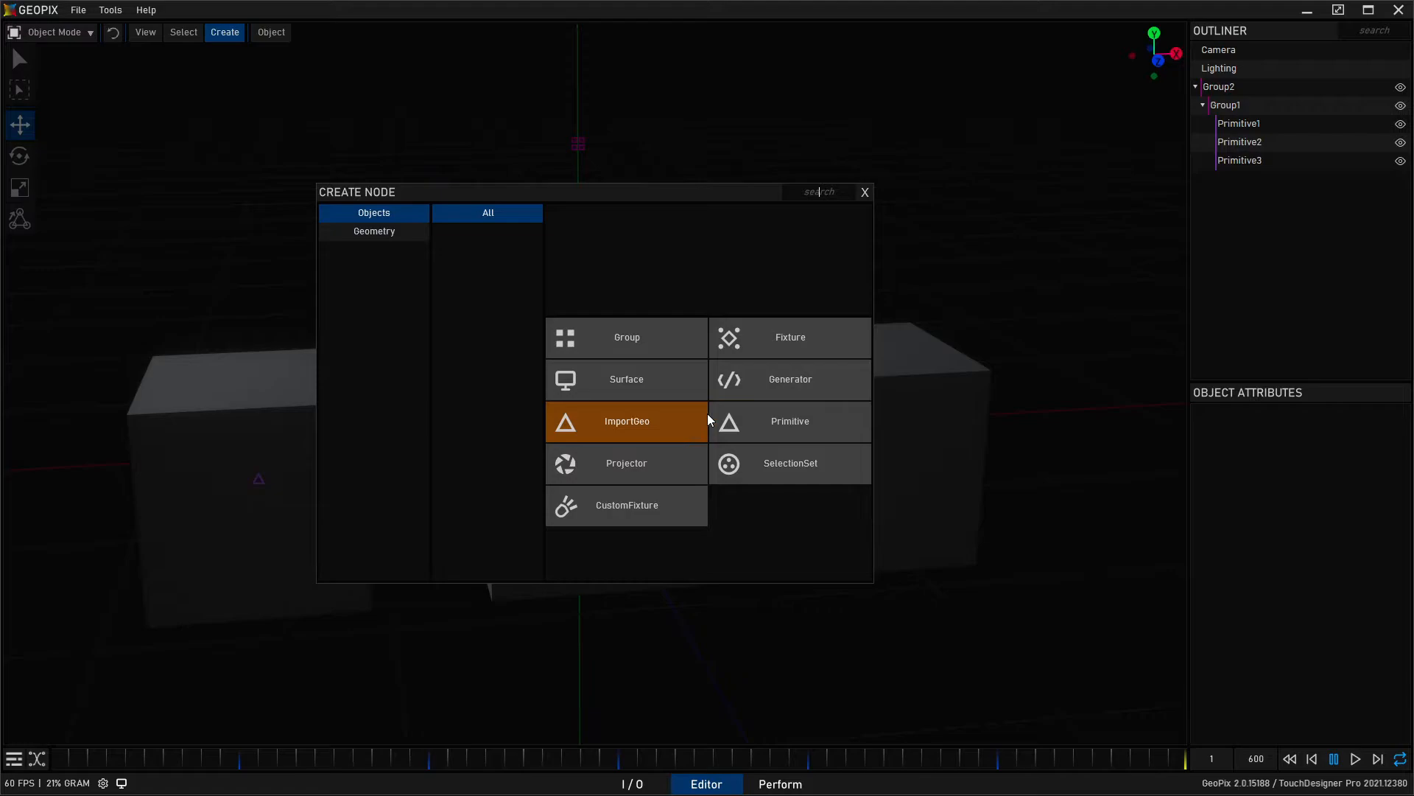
click(372, 232)
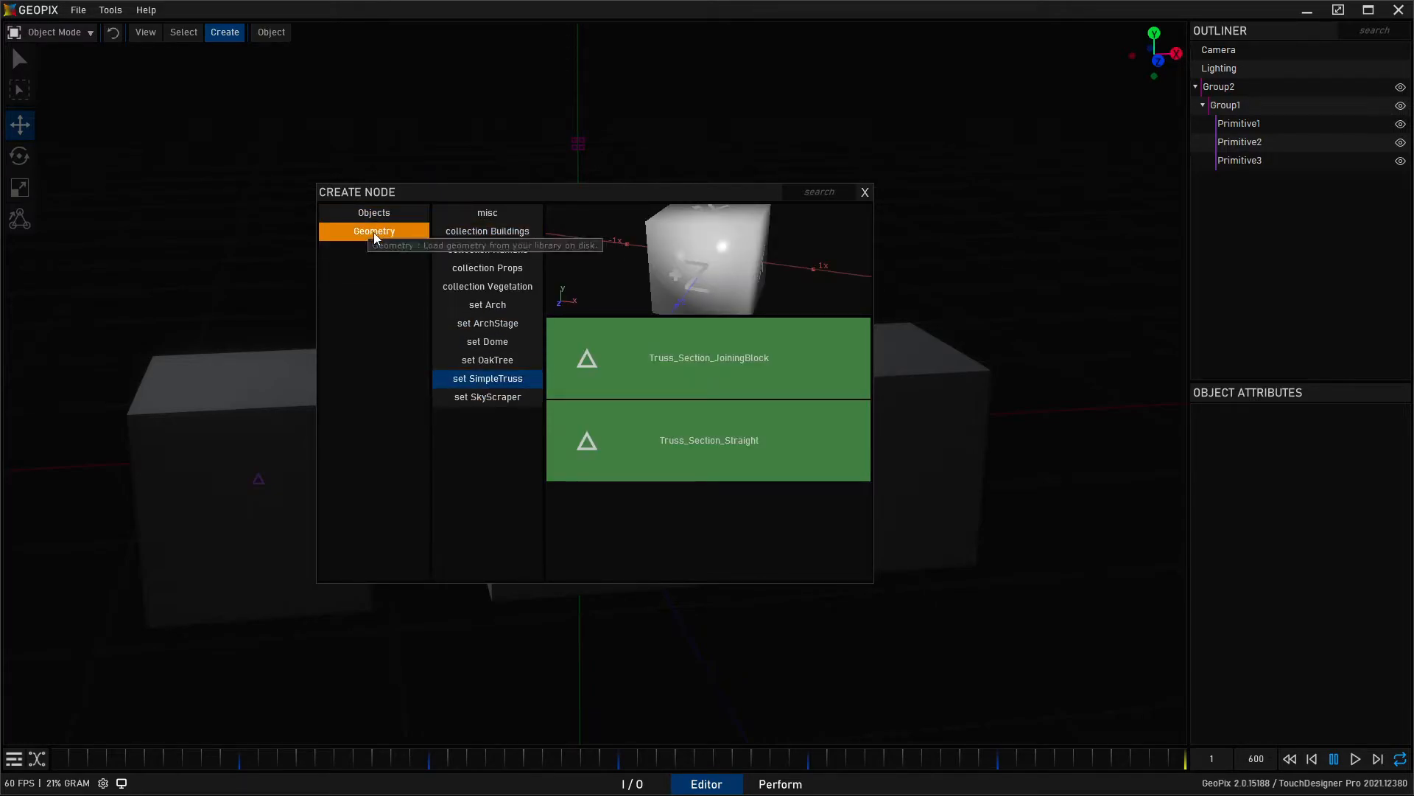
click(501, 234)
click(498, 250)
click(497, 266)
click(502, 302)
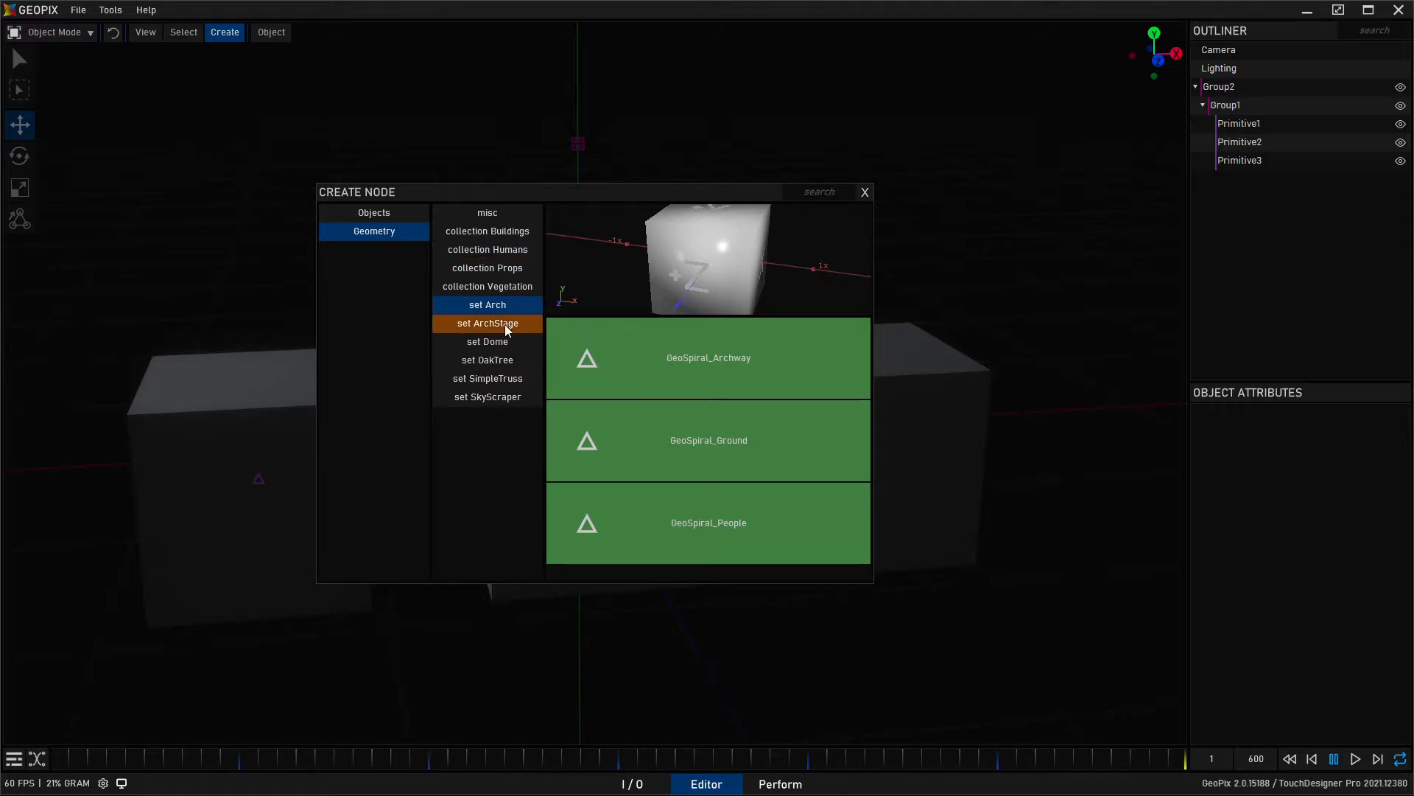
click(510, 214)
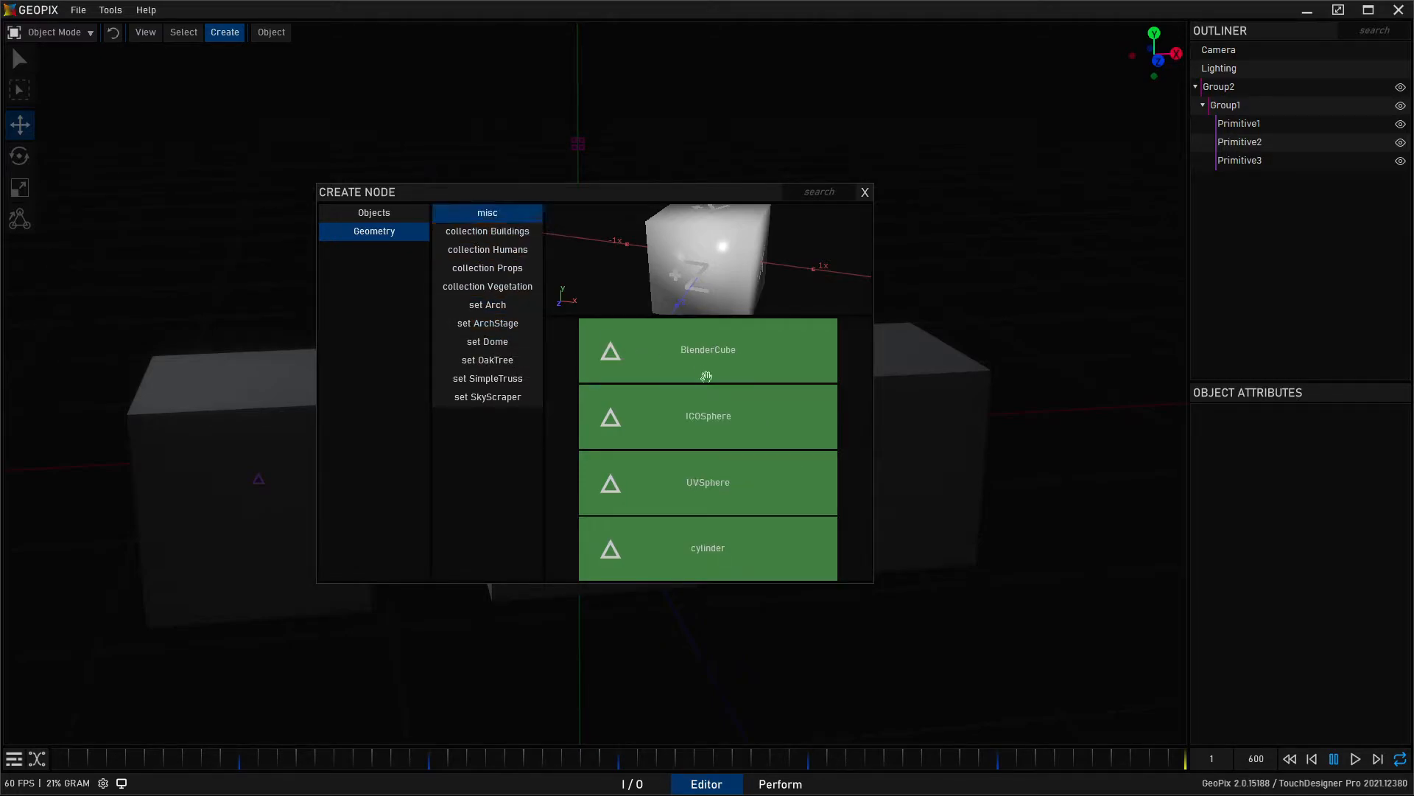
Preview geometry in the Humans, Props, Vegetation, Arch and SimpleTruss categories, and close the library.
click(487, 251)
mouse_move(739, 254)
mouse_down()
mouse_move(701, 254)
mouse_move(723, 254)
mouse_up()
click(487, 268)
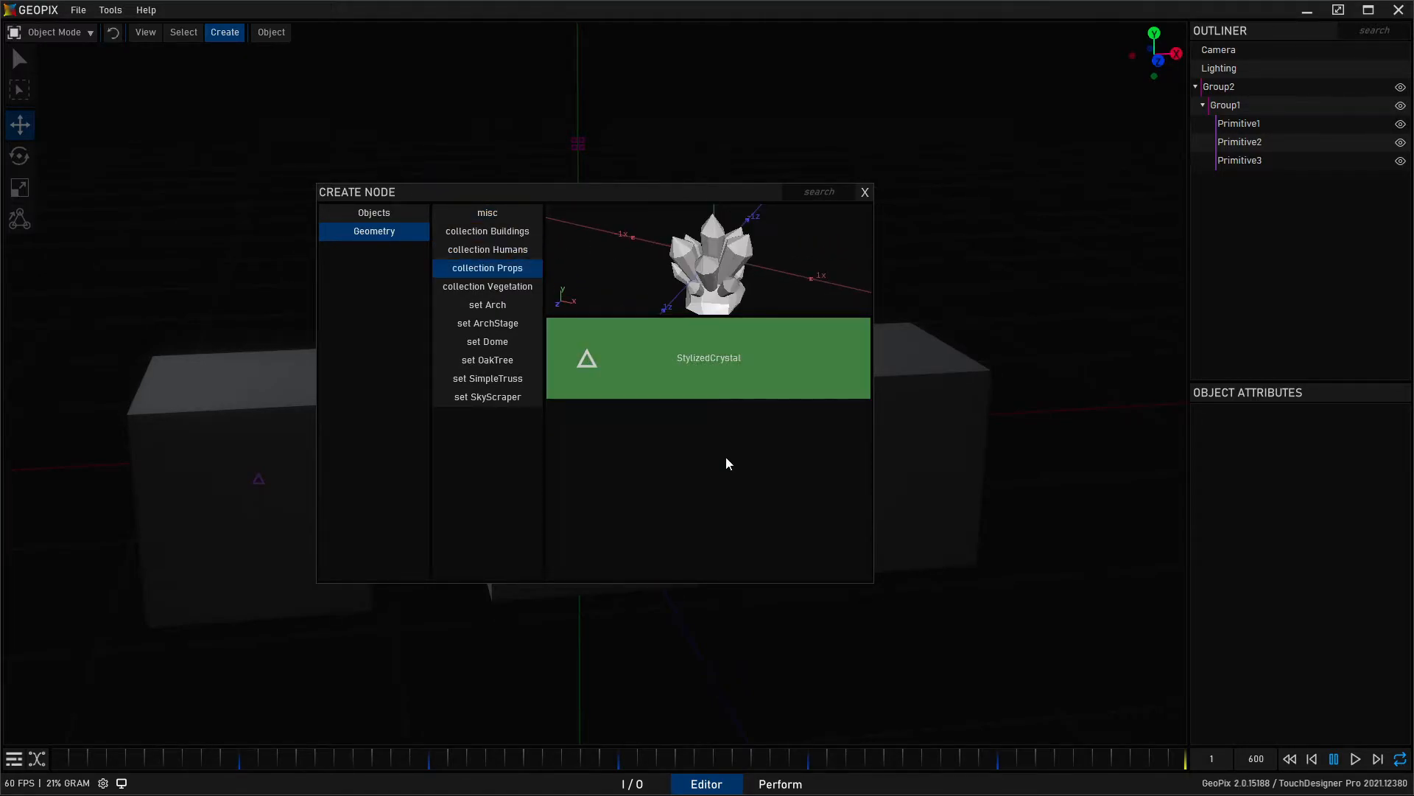
click(497, 291)
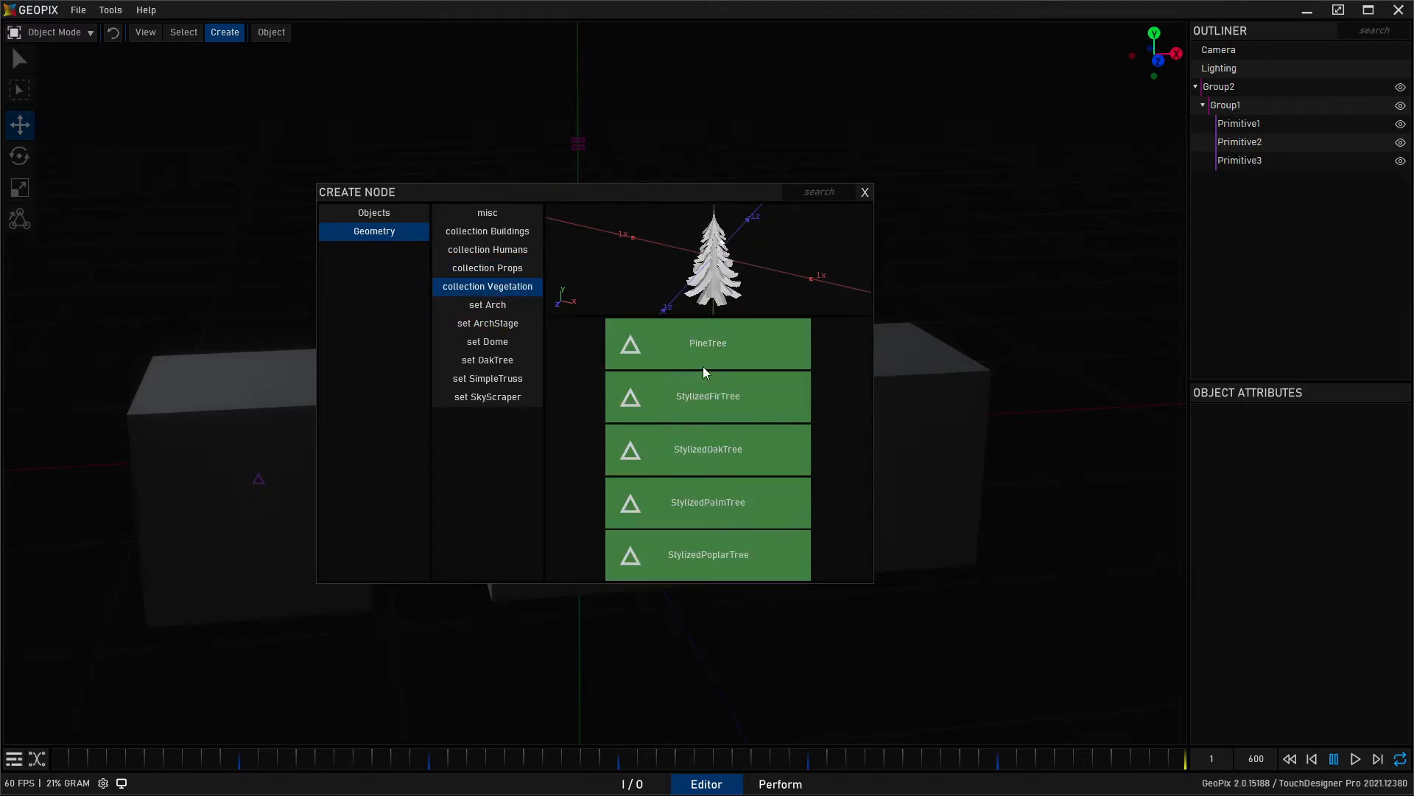
click(510, 302)
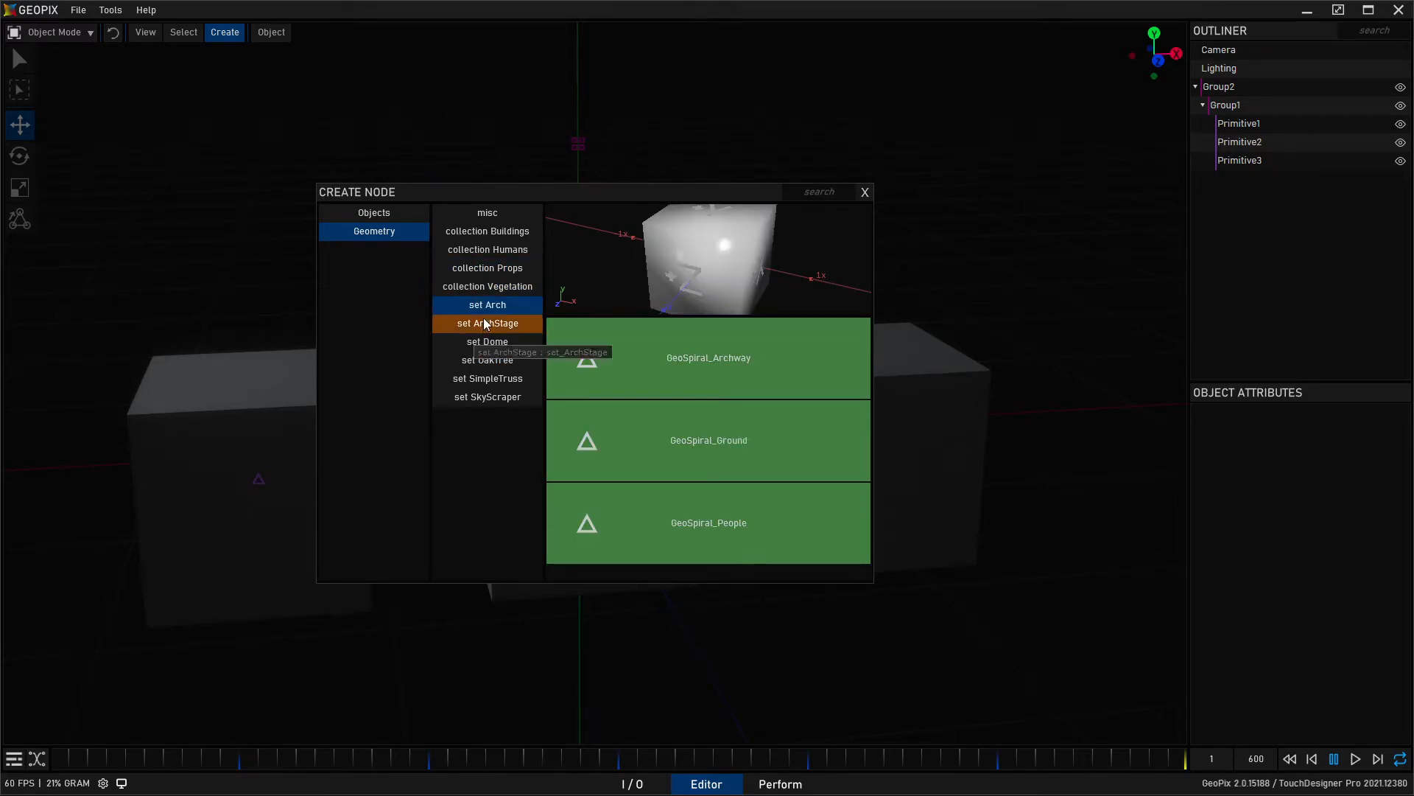
click(507, 378)
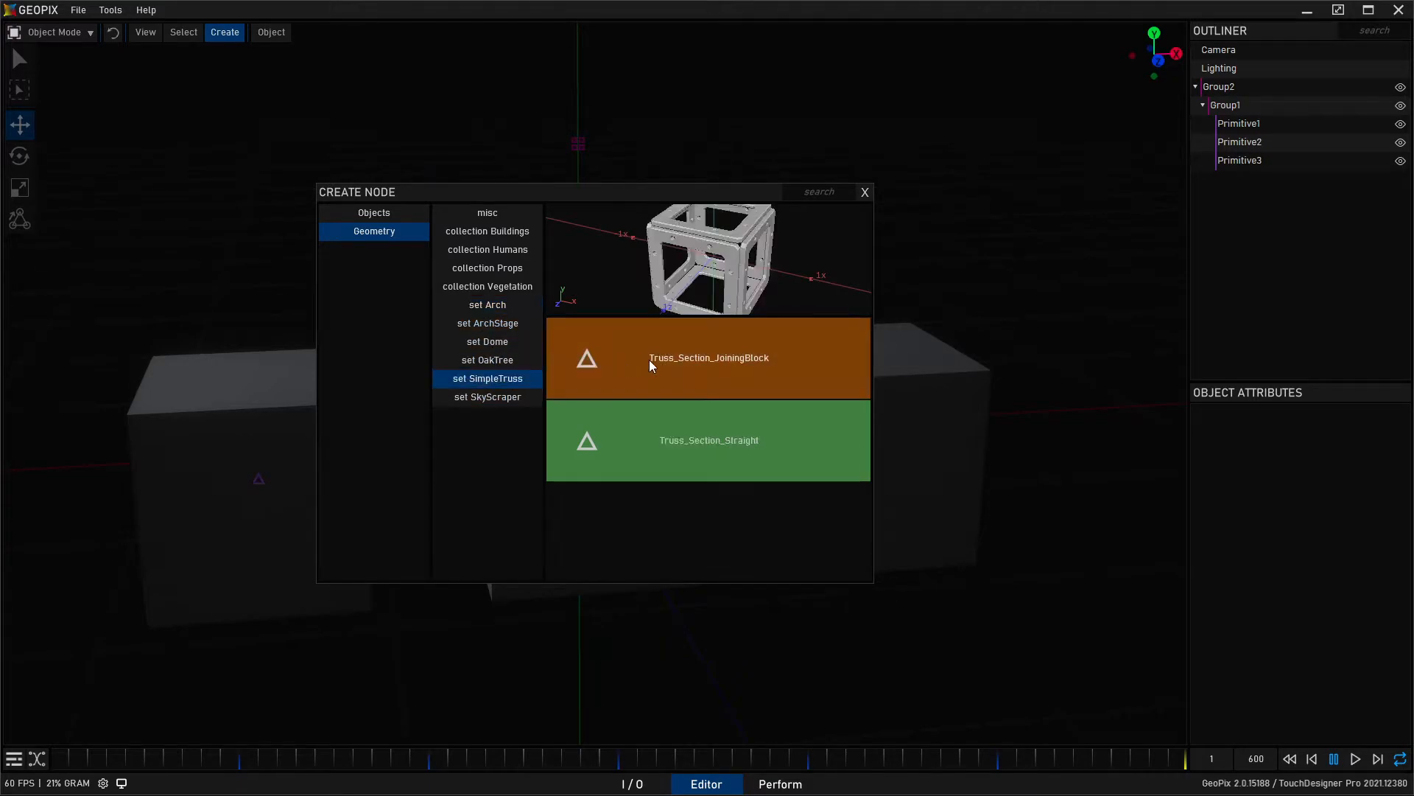
click(868, 189)
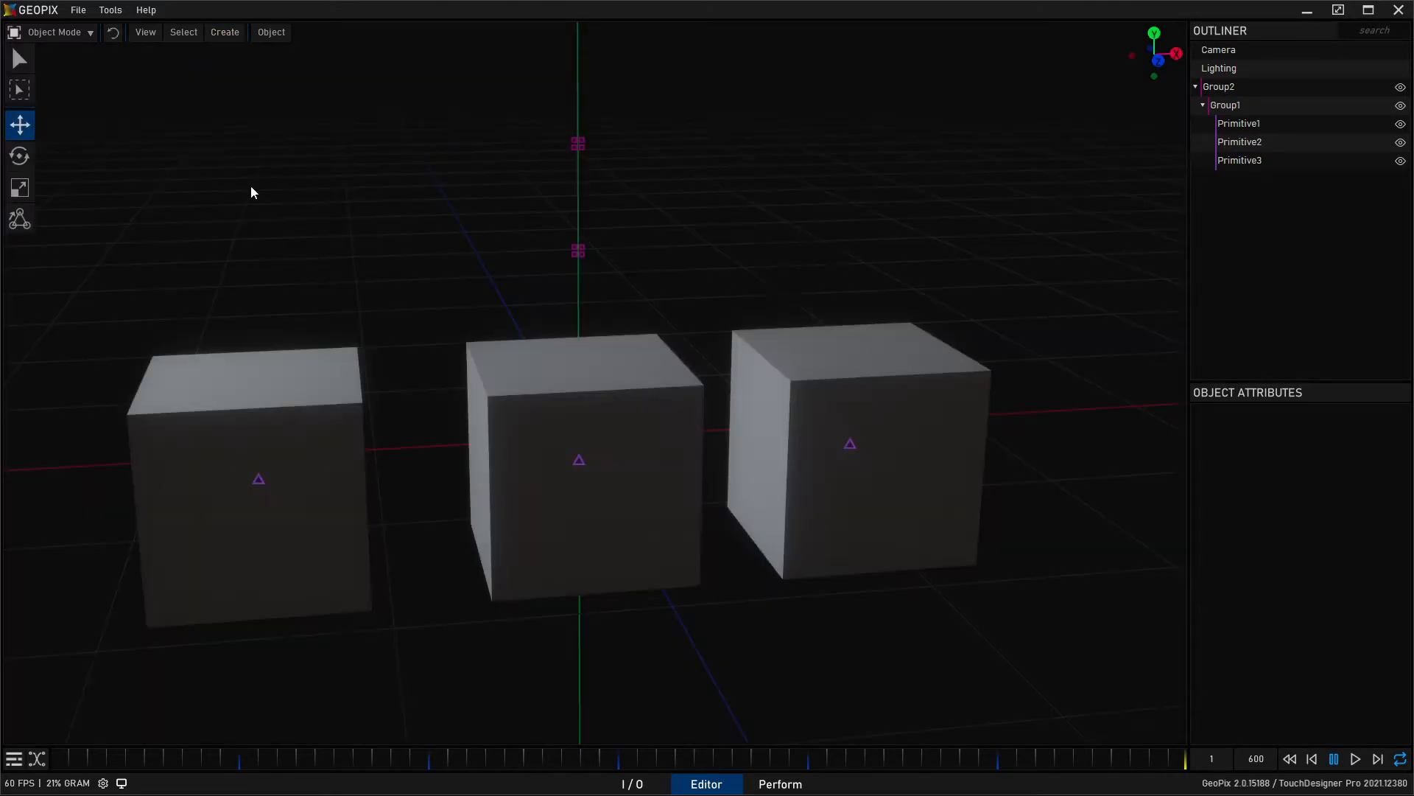
Start a new project, add Truss_Section_Straight from the SimpleTruss geometry set, and frame it in the viewport.
click(79, 11)
click(88, 30)
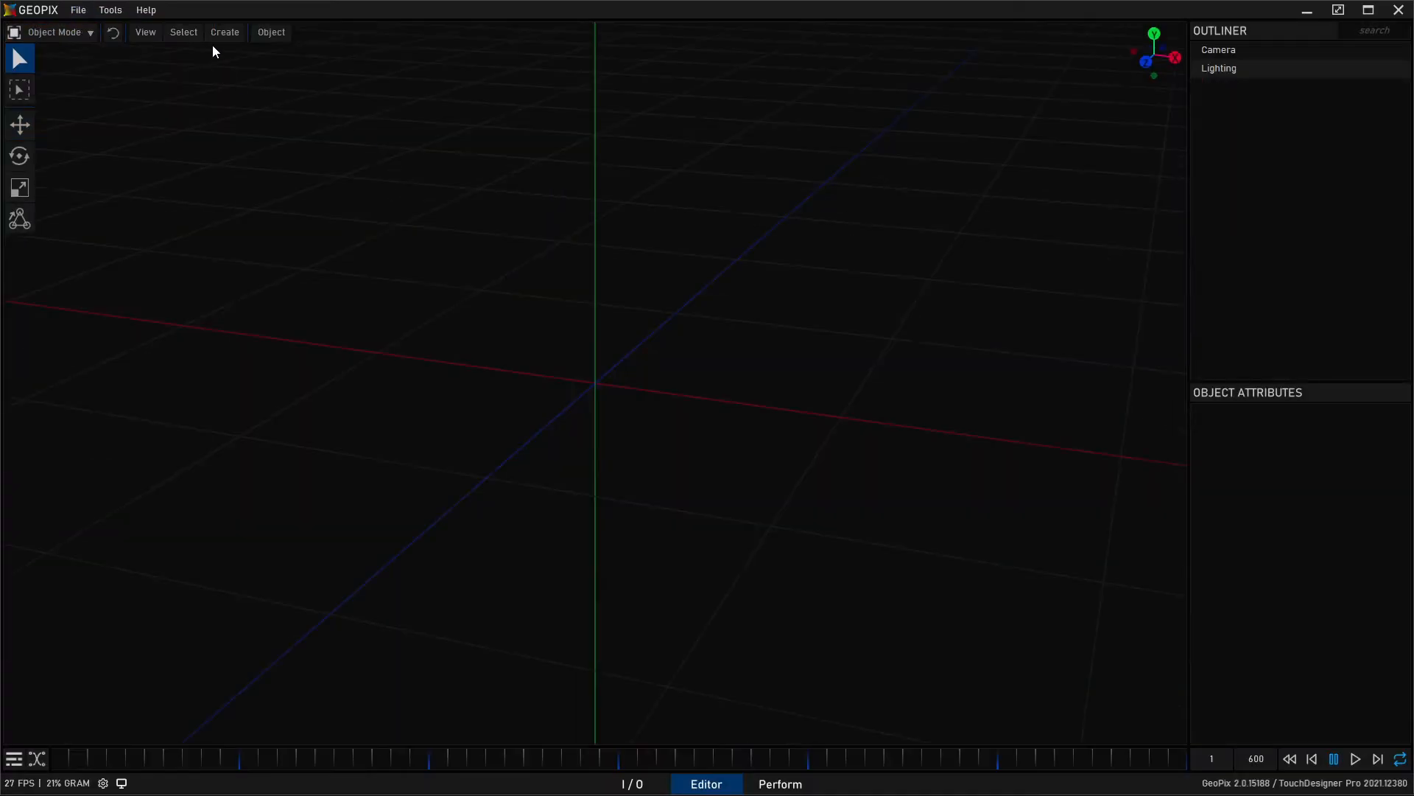
click(225, 31)
click(399, 234)
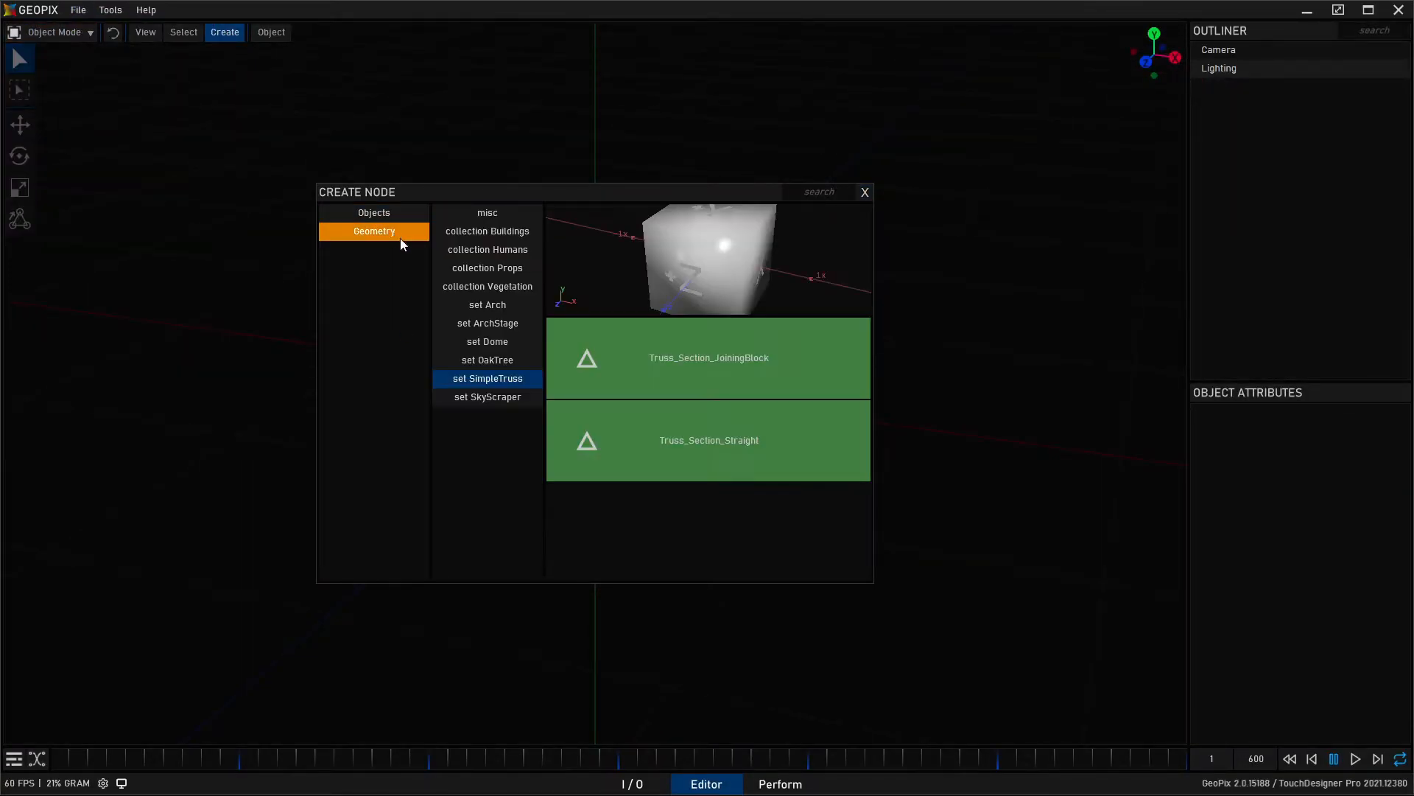
click(737, 449)
key(f)
alt+drag(793, 347, 470, 383)
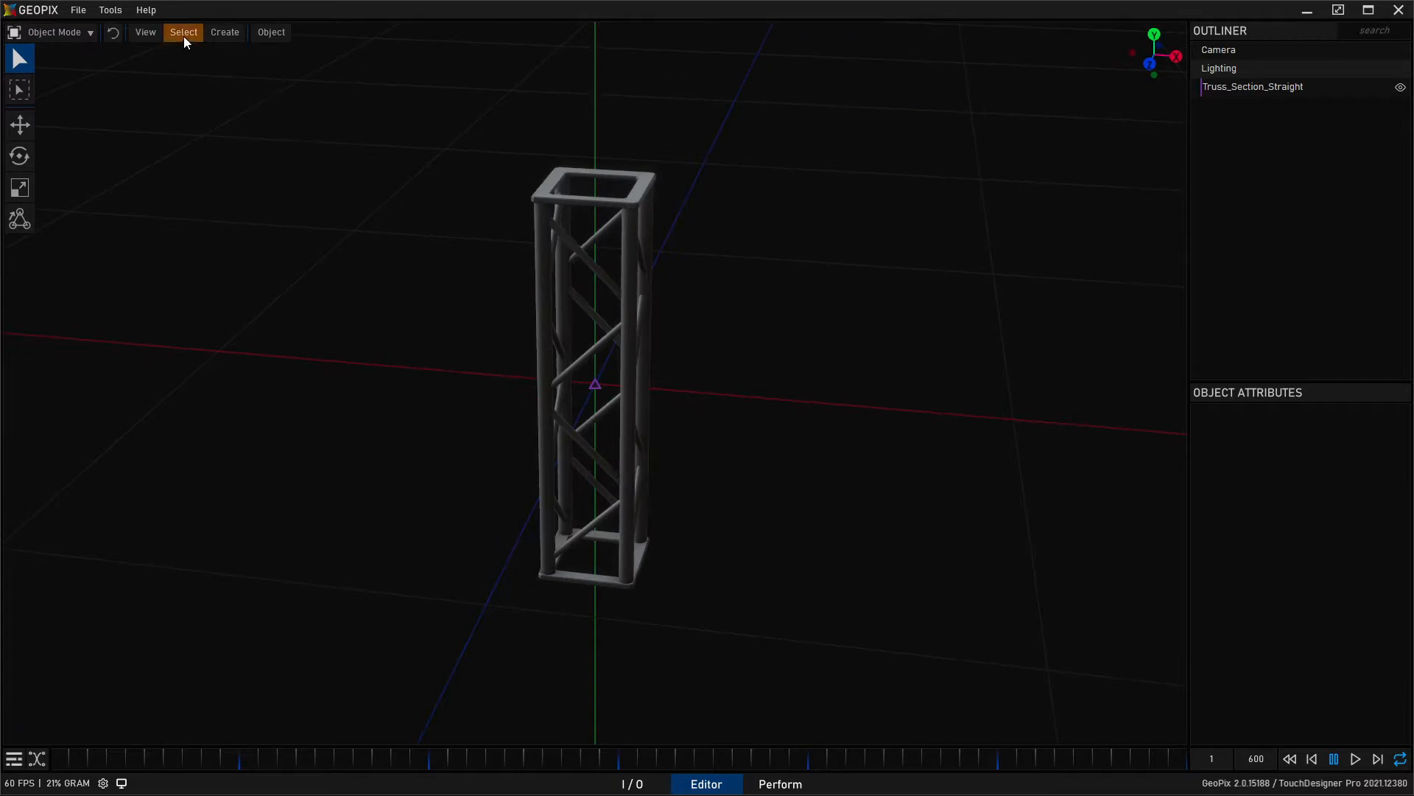
Add a Truss_Section_JoiningBlock, move it up to a Ty of about 65.27 on top of the straight truss, and deselect it.
click(215, 35)
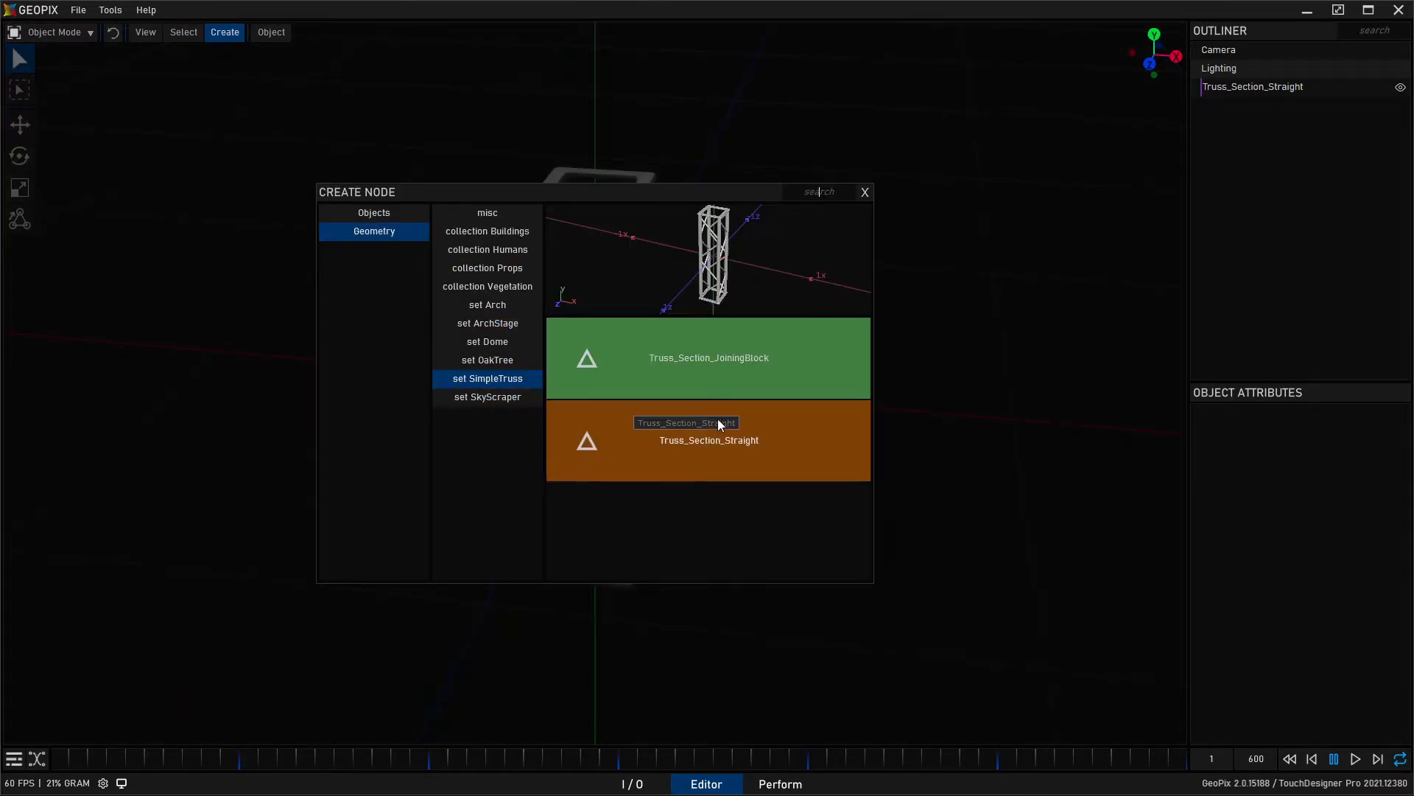
click(736, 367)
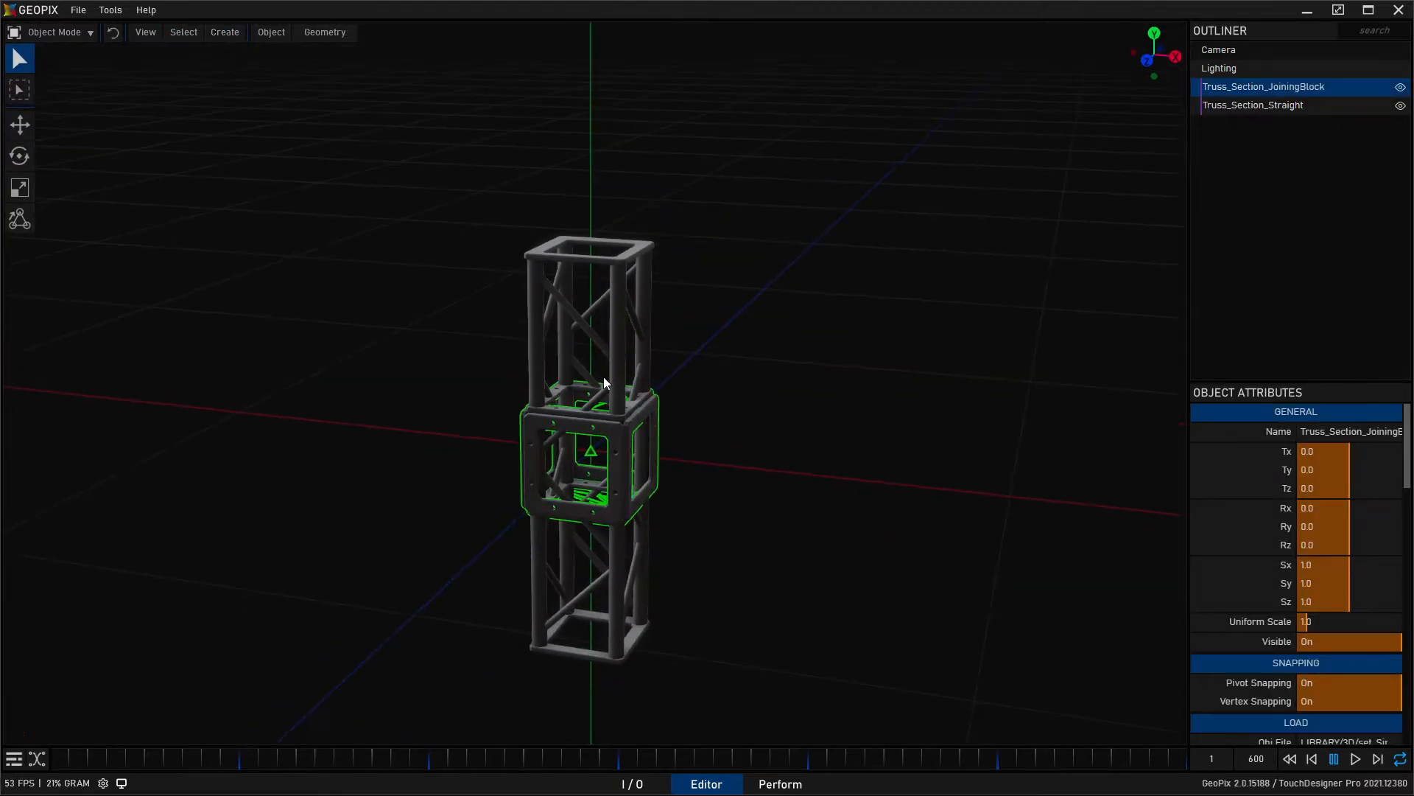
key(w)
drag(590, 372, 565, 91)
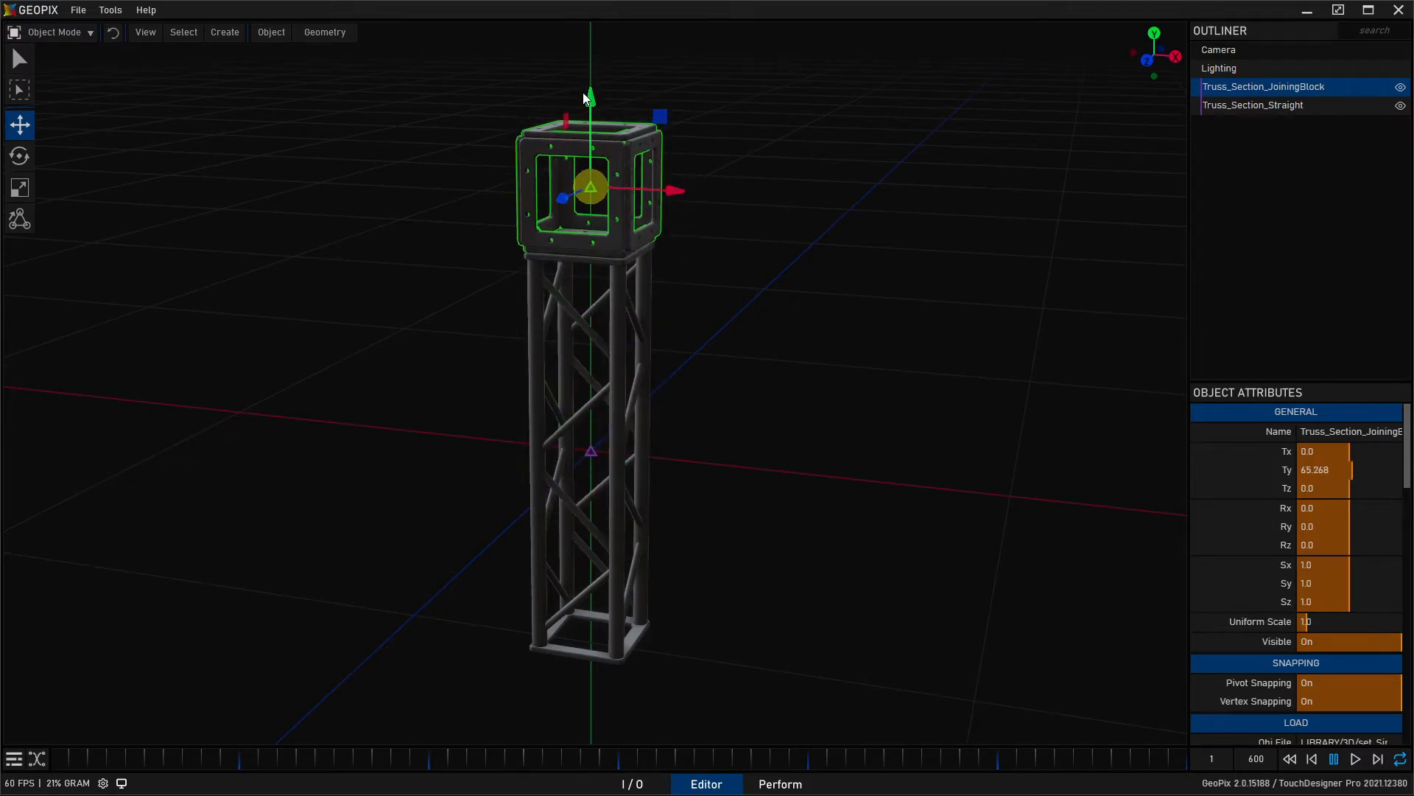
alt+drag(511, 384, 545, 302)
key(q)
click(356, 247)
alt+drag(870, 258, 801, 312)
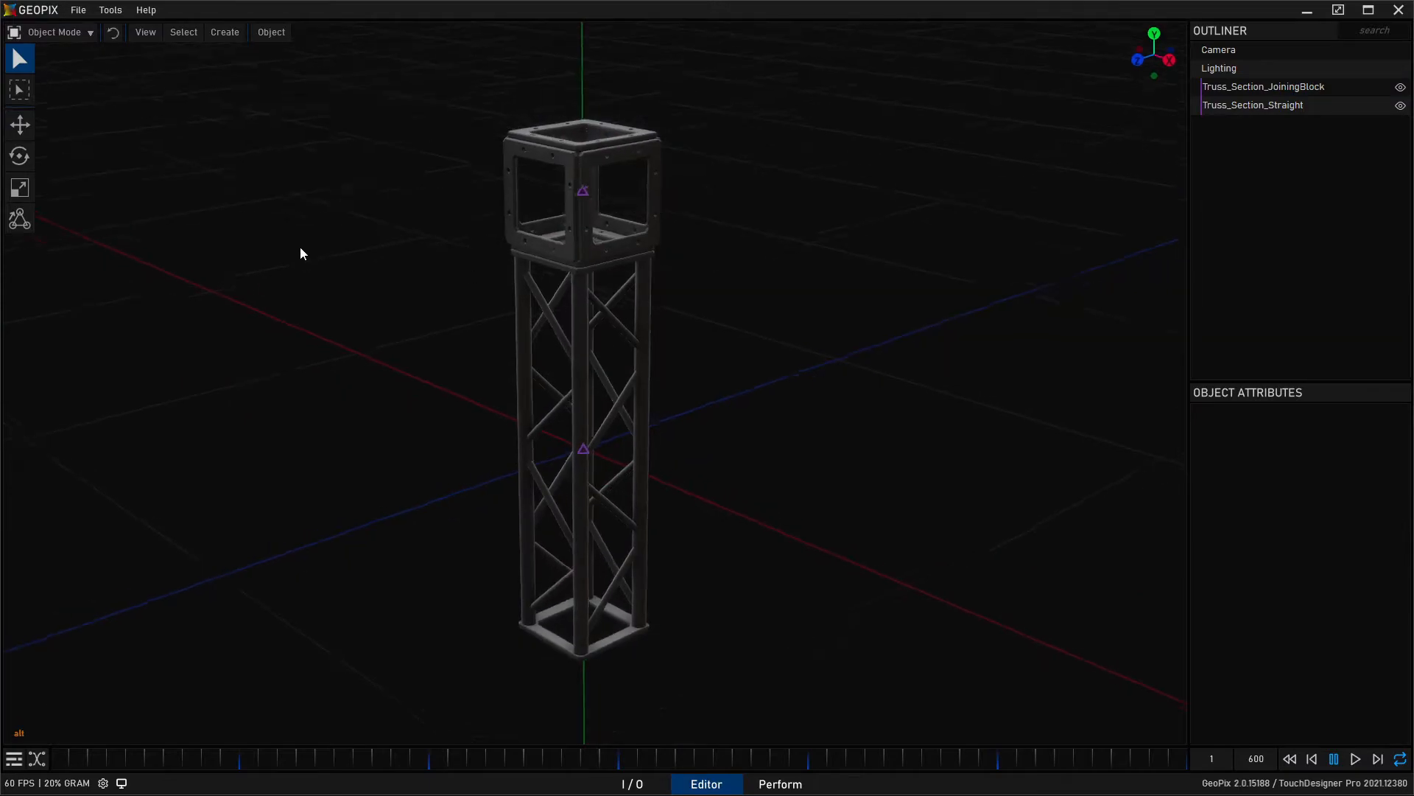
Search the node creation library for "truss" and clear the search.
click(234, 35)
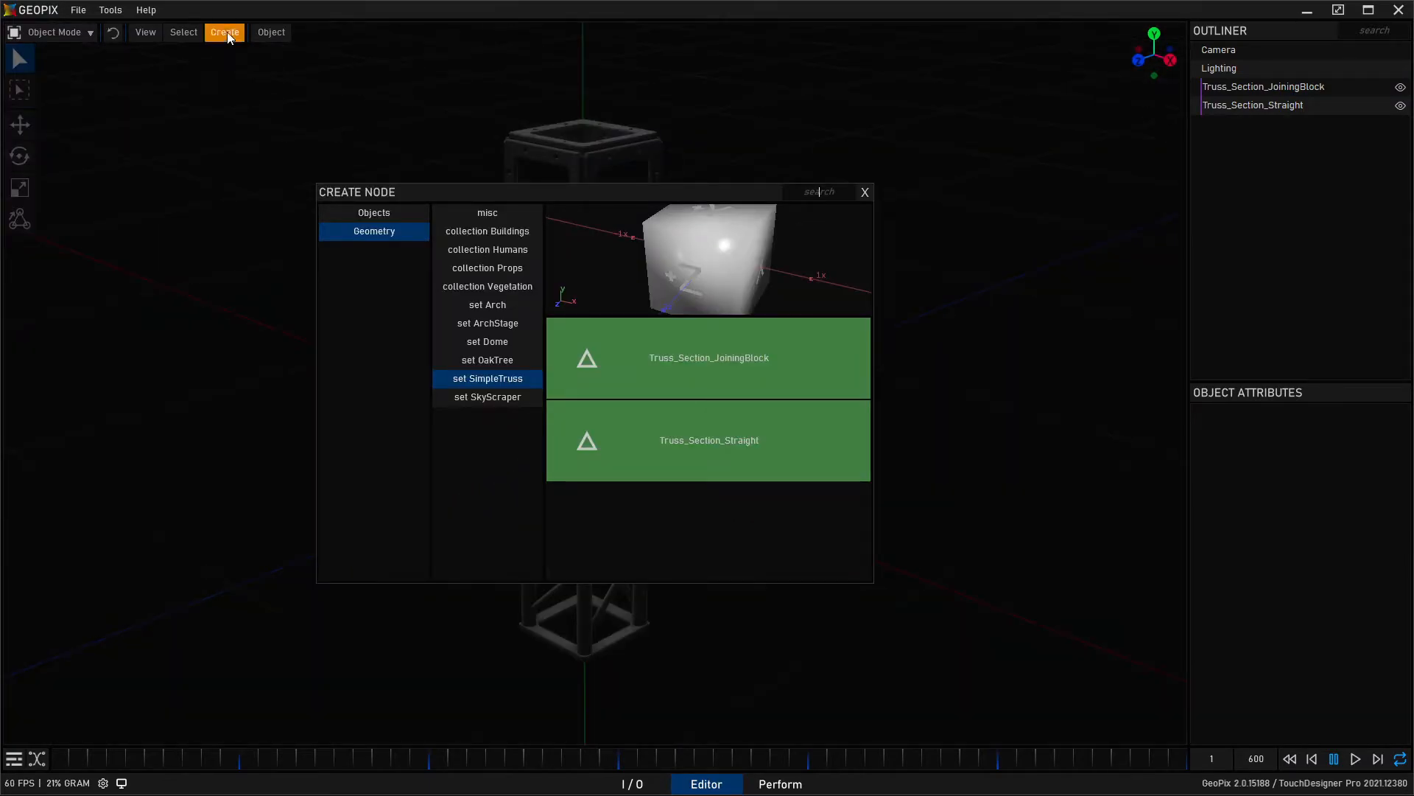
click(228, 34)
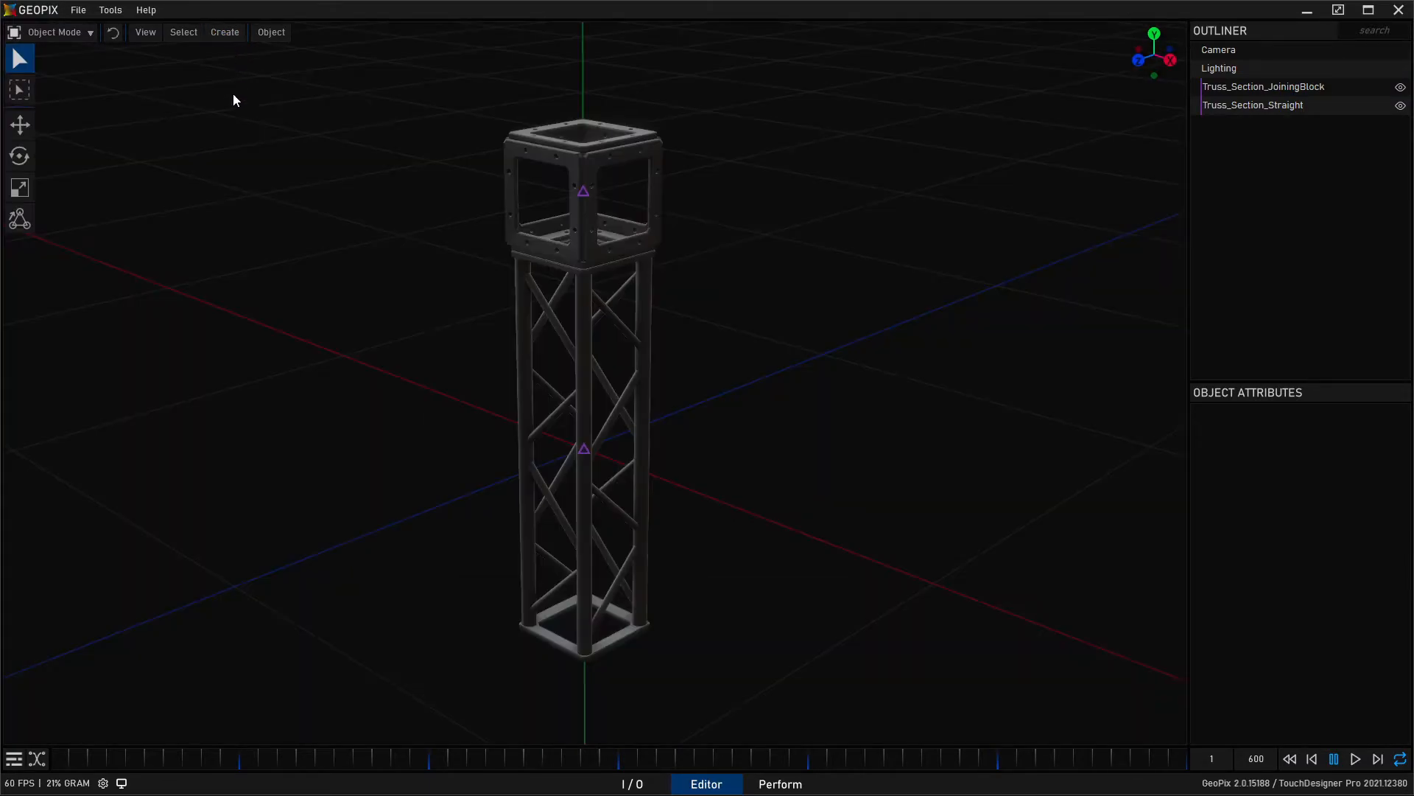
key(shift+a)
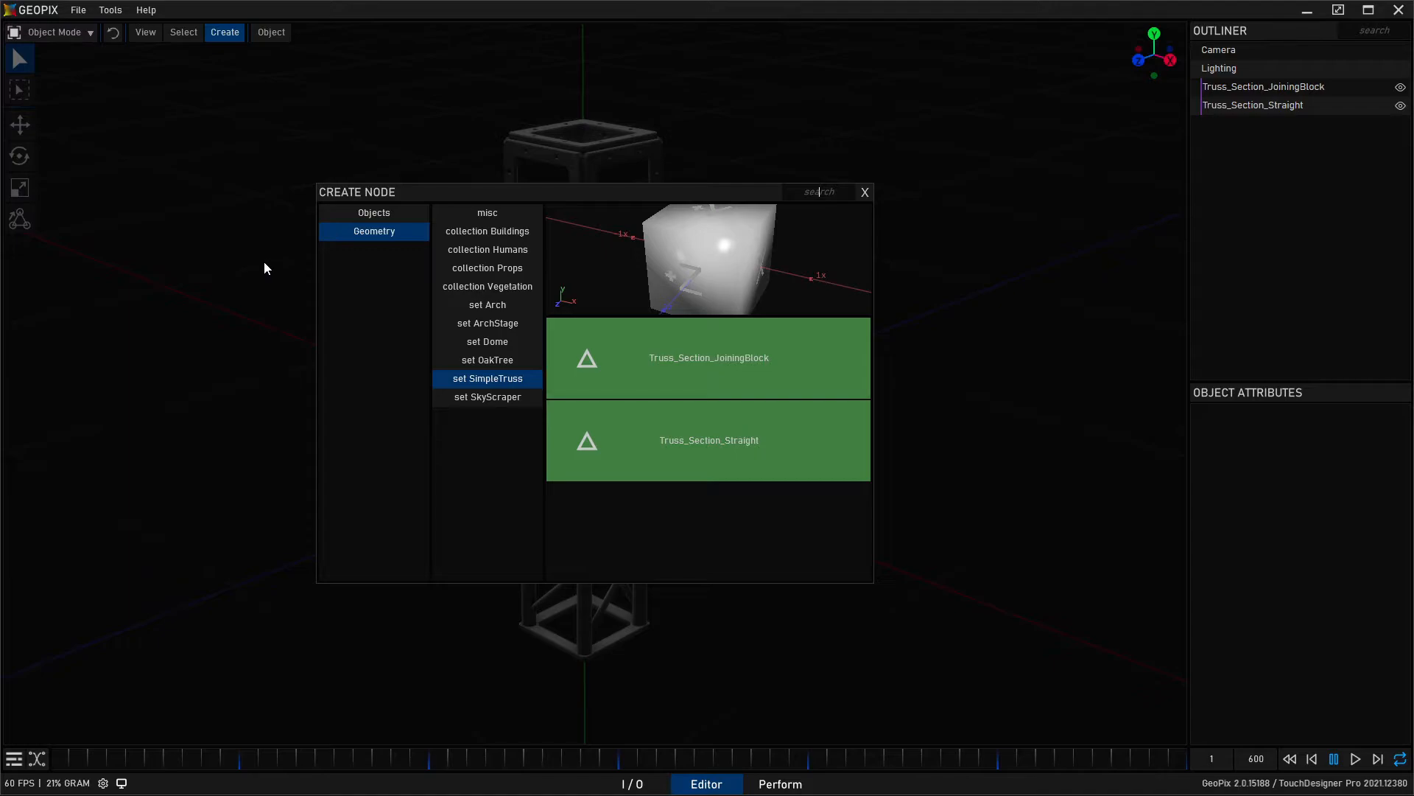
text(truss)
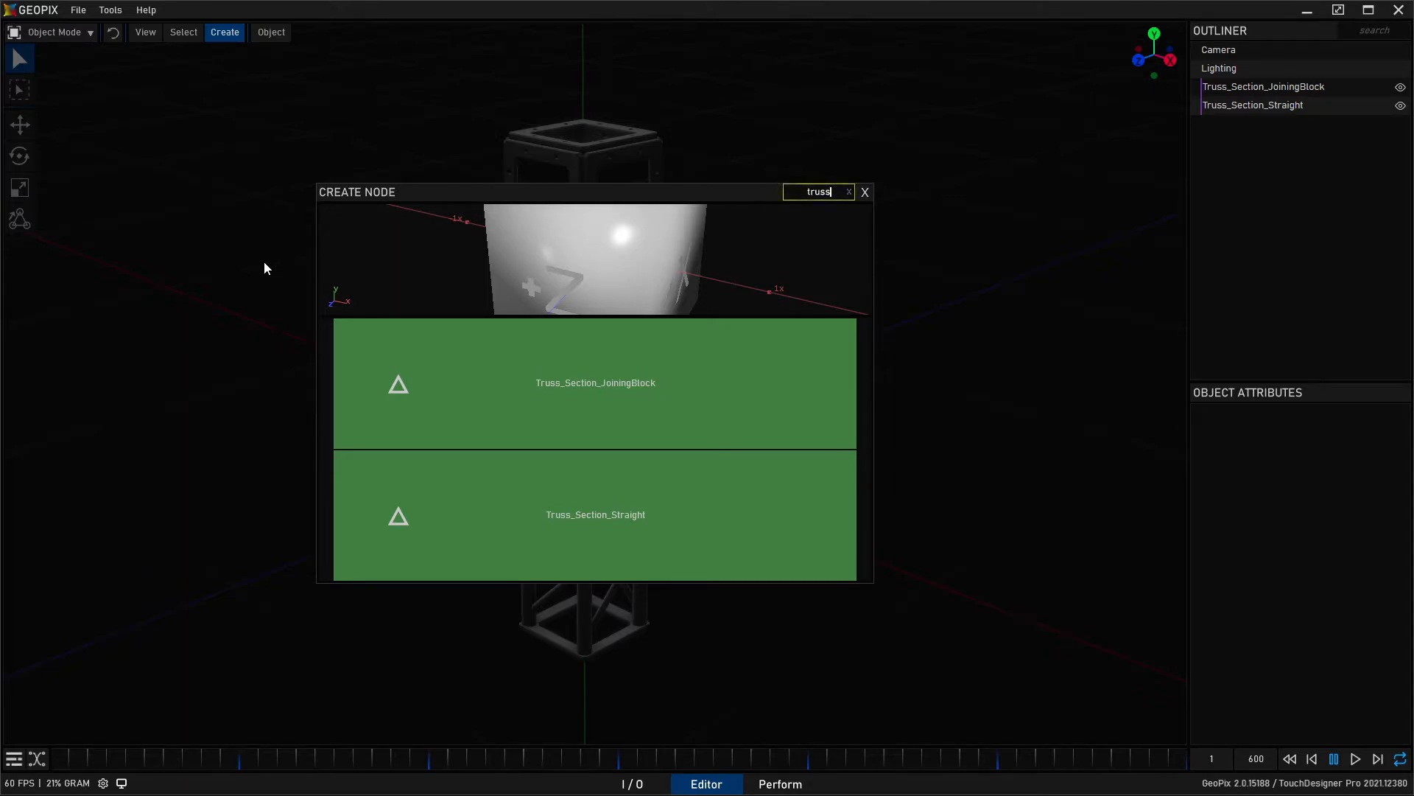
click(849, 191)
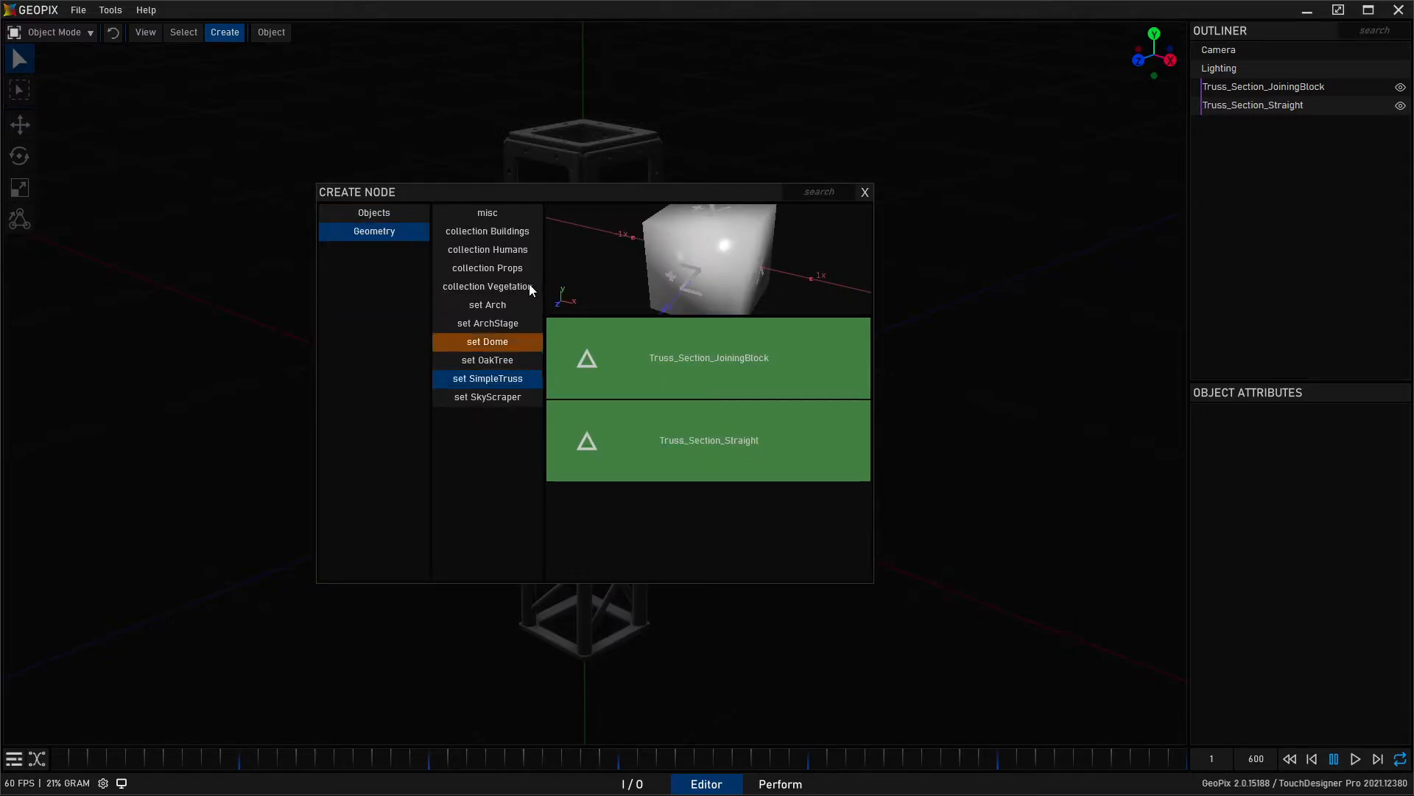
Compare the Objects and Geometry categories of the node creation library, and close it.
click(367, 214)
click(365, 230)
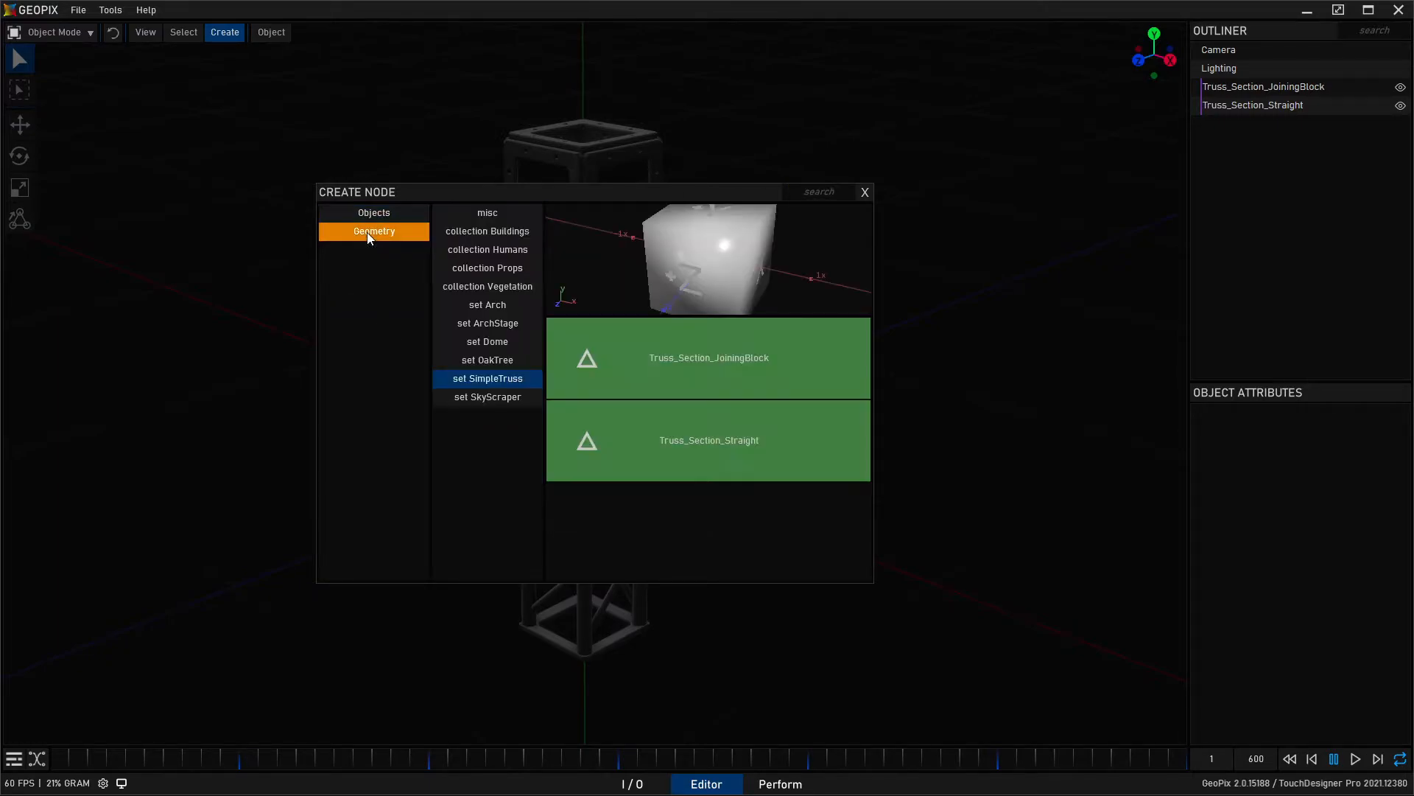
click(380, 220)
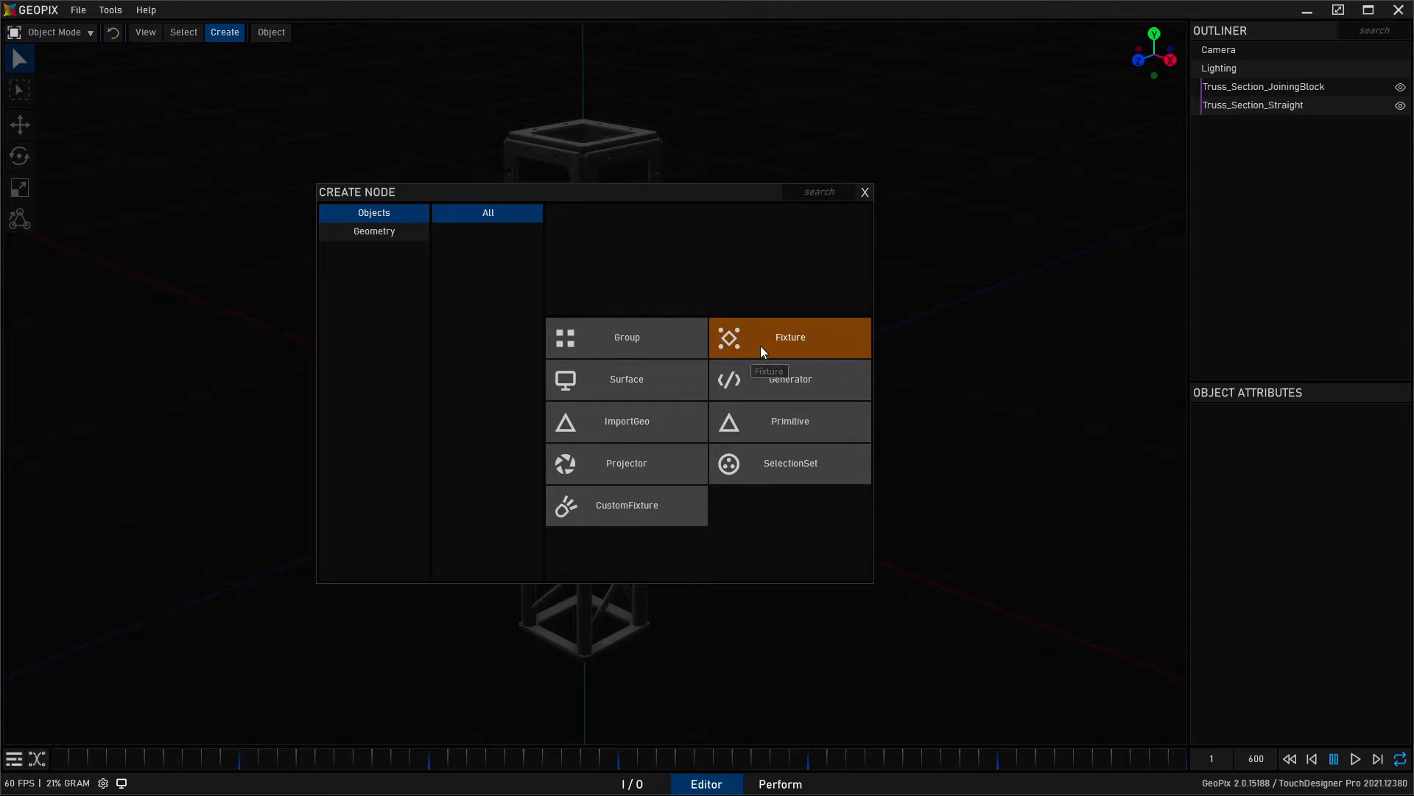
click(865, 192)
Search the node creation library for "fixture", add a Fixture object to the scene, and delete it.
key(shift+a)
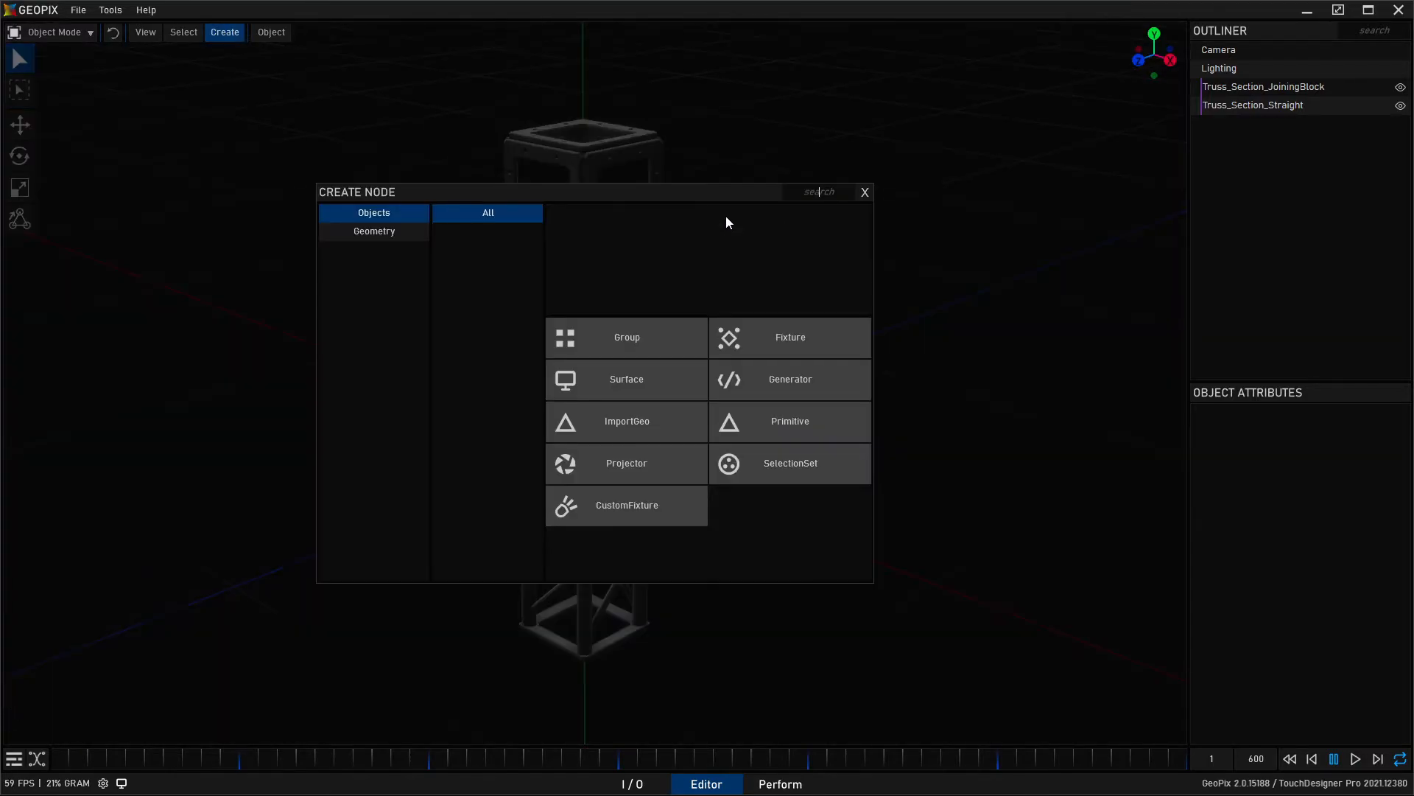
text(fixture)
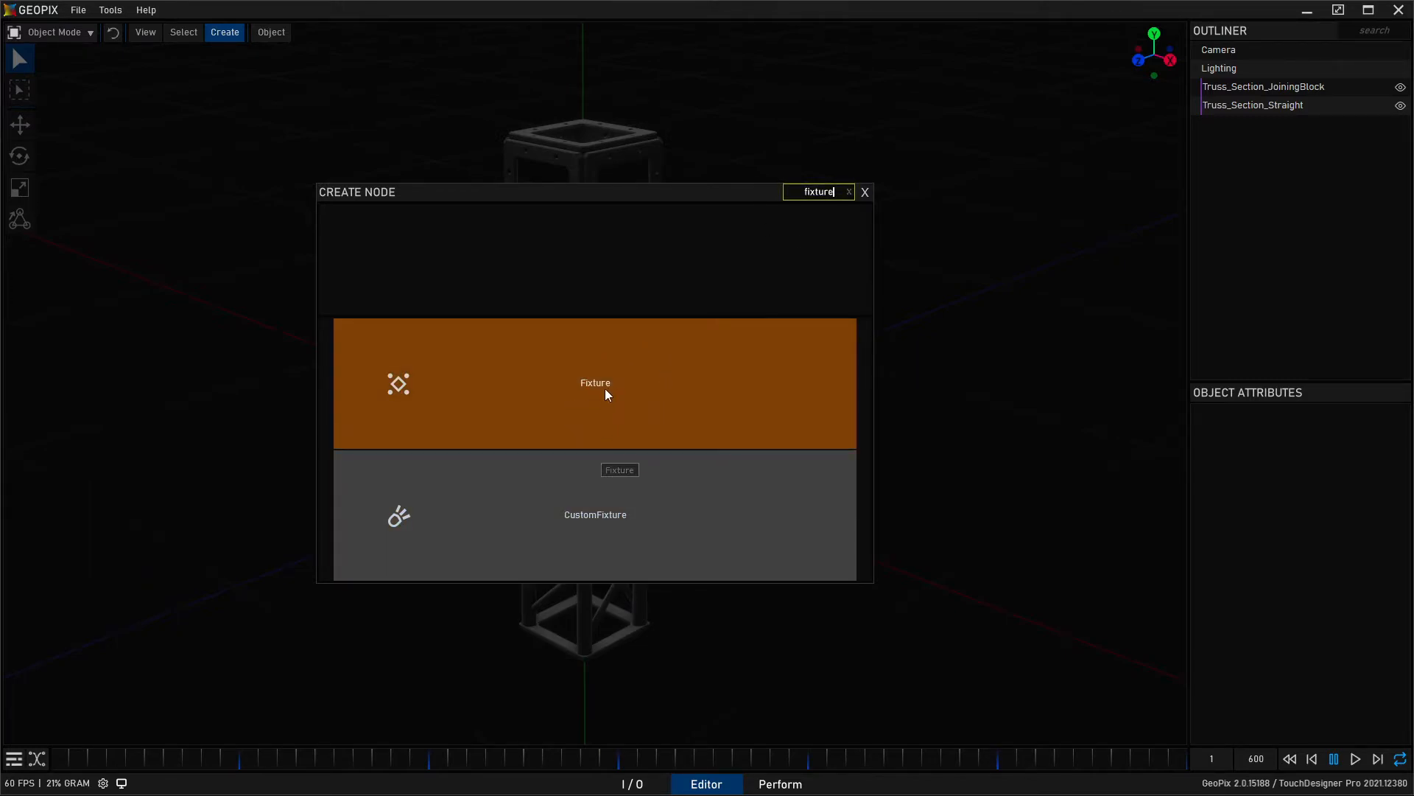
click(723, 380)
key(Delete)
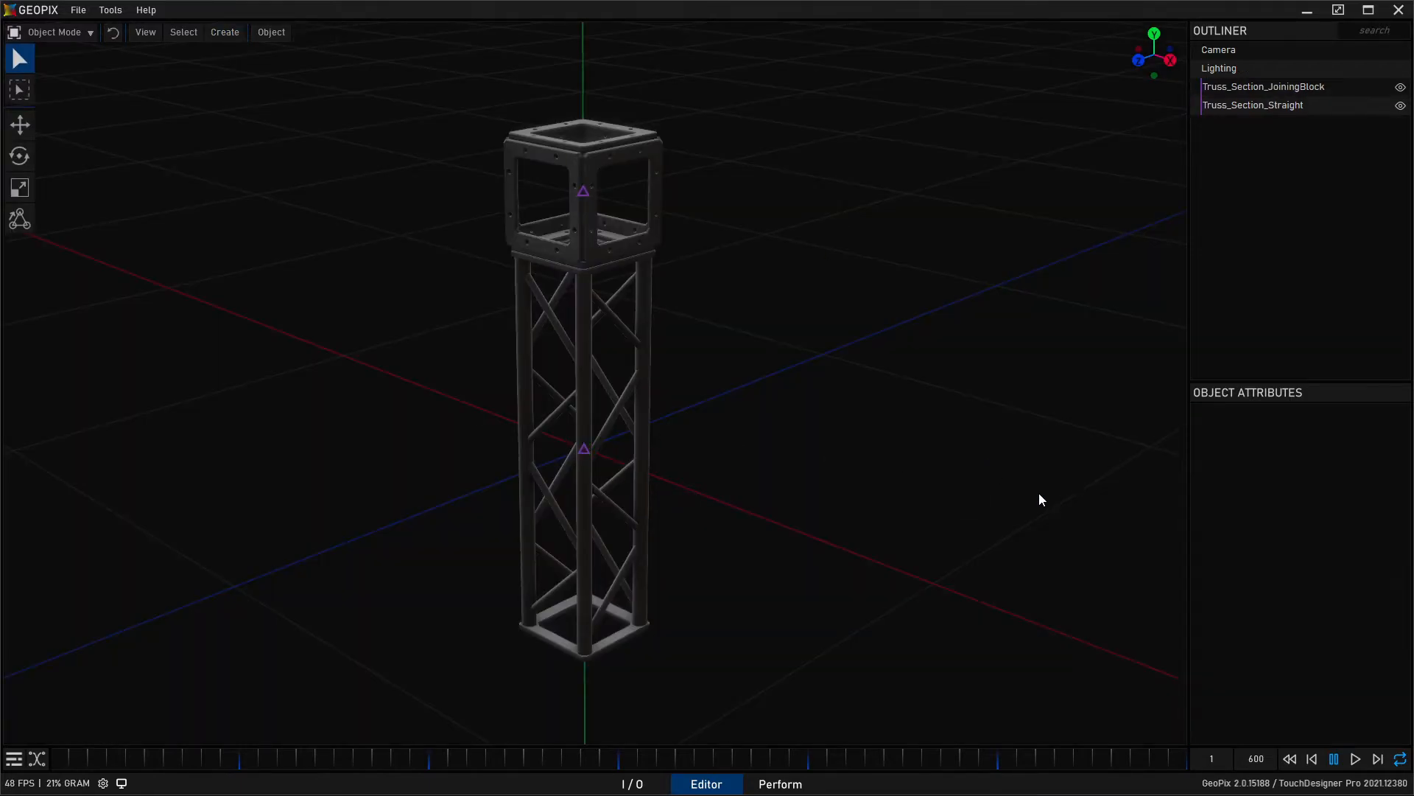
Search the node creation library for "generator", add a Generator object to the scene, and delete it.
key(Tab)
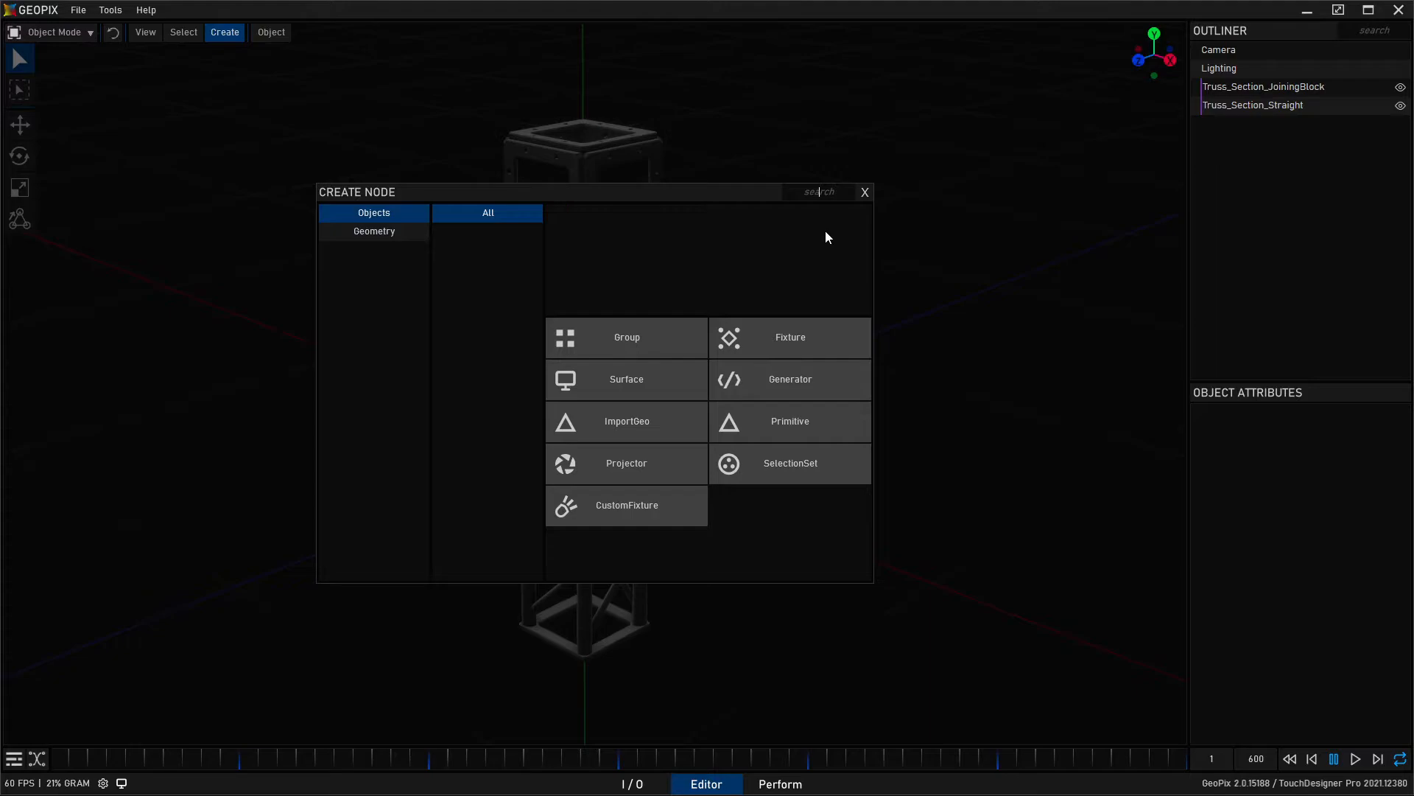
text(generator)
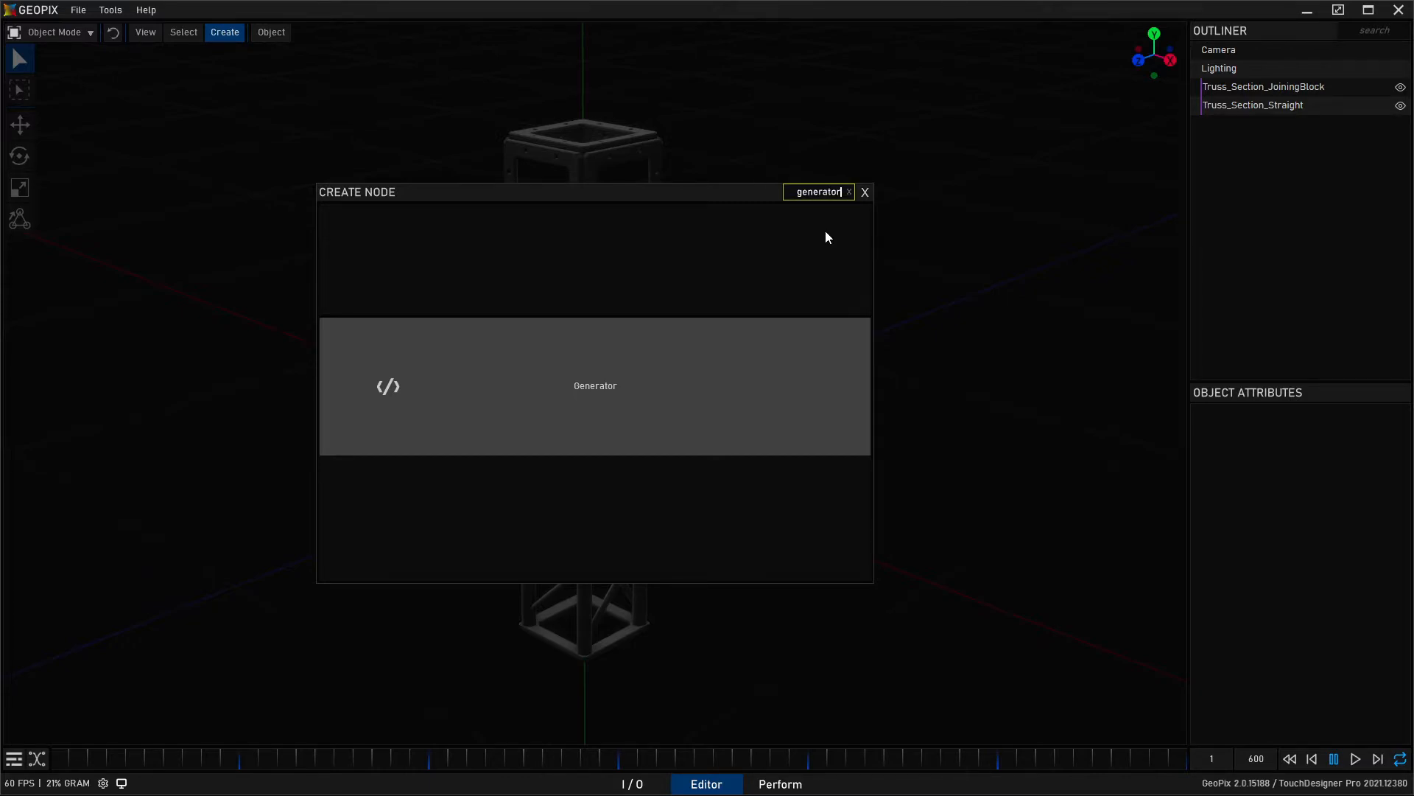
key(Return)
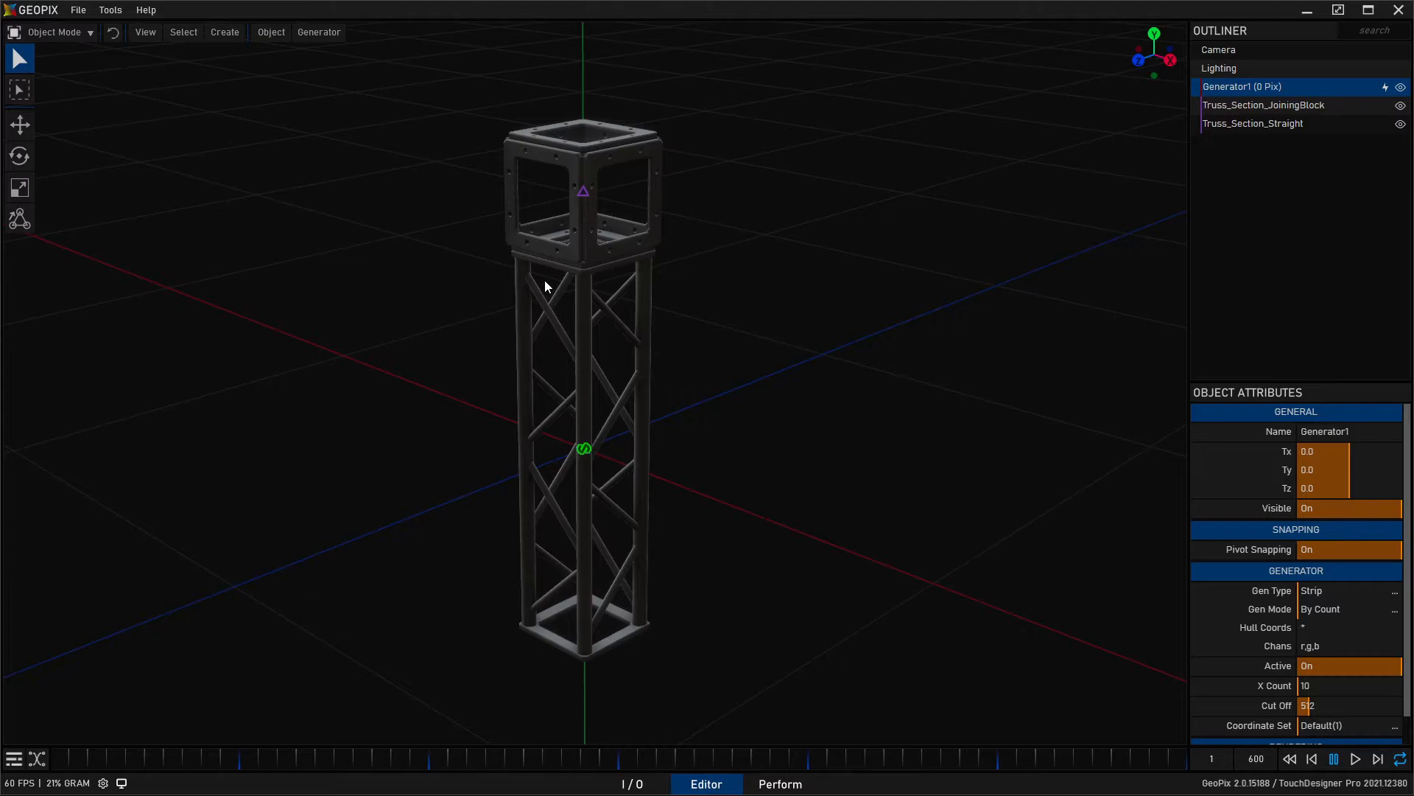
alt+drag(543, 351, 534, 457)
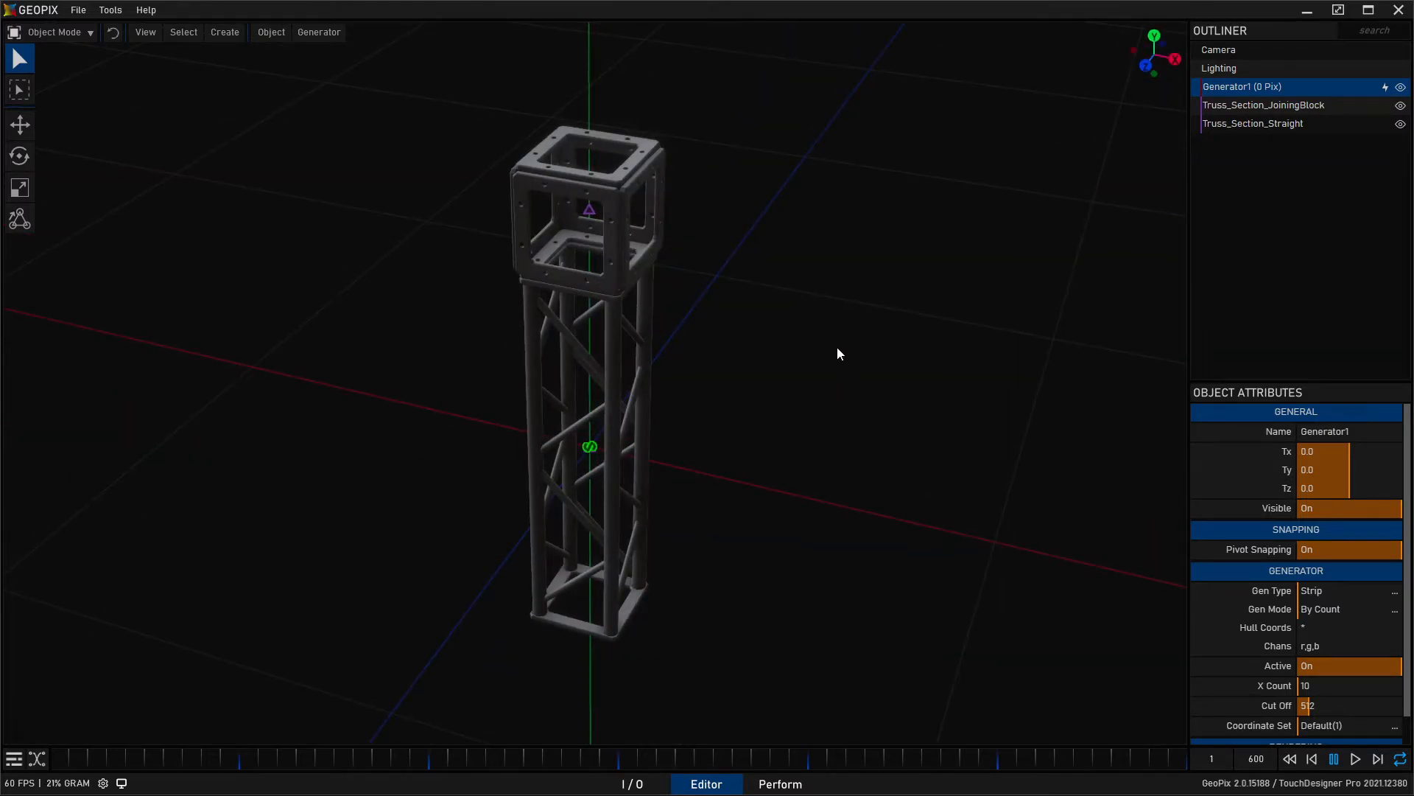
key(Delete)
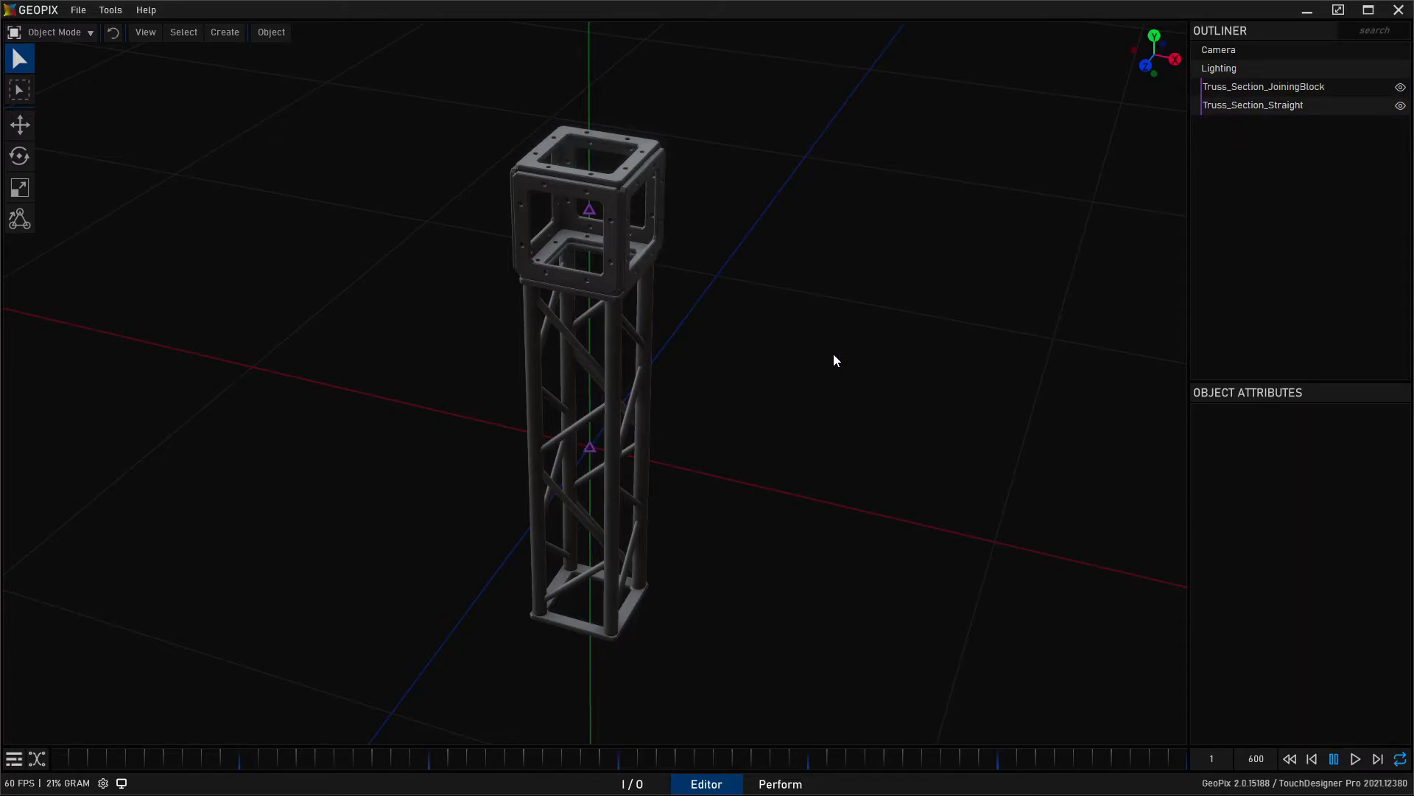
Search the node creation library for "tree", clear the search, and close the library.
key(Tab)
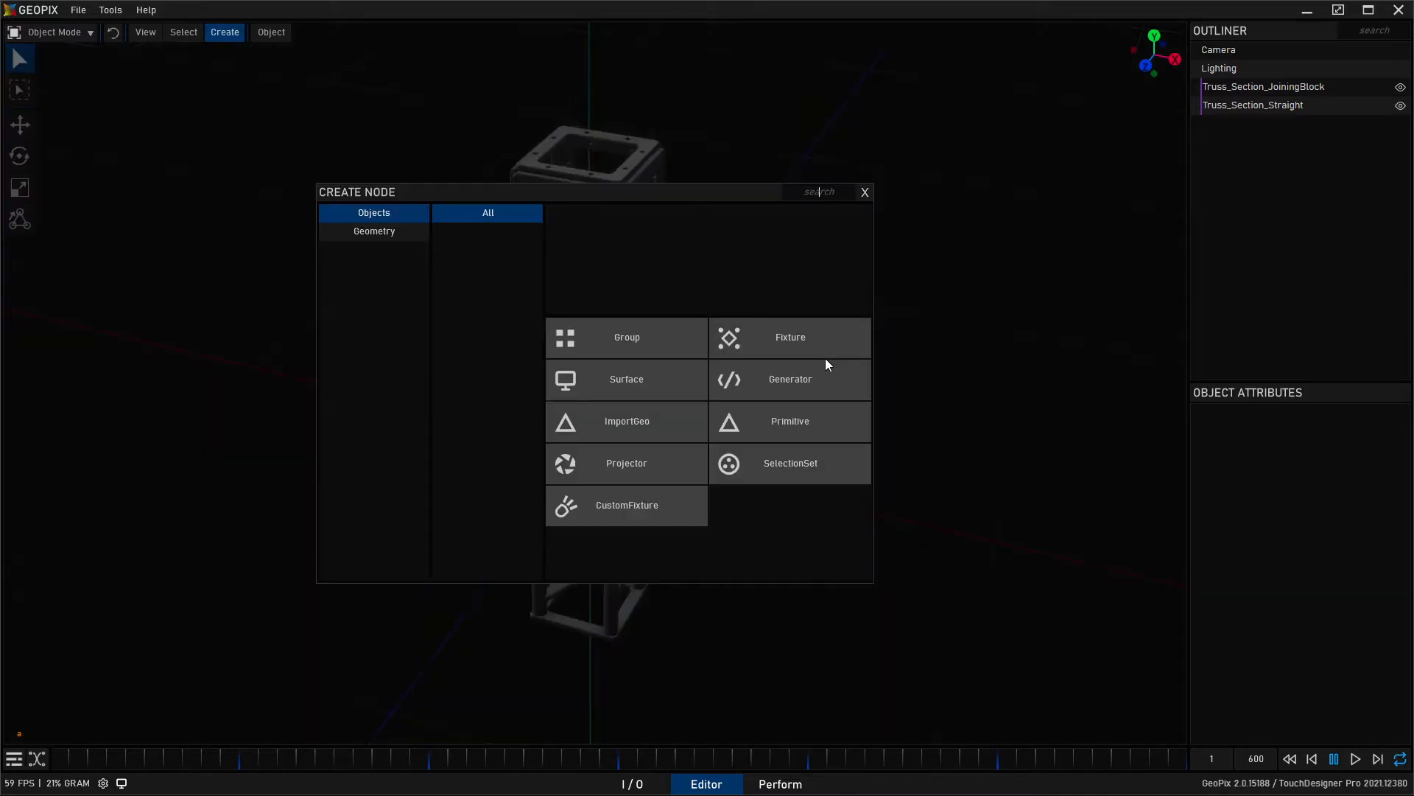
text(tree)
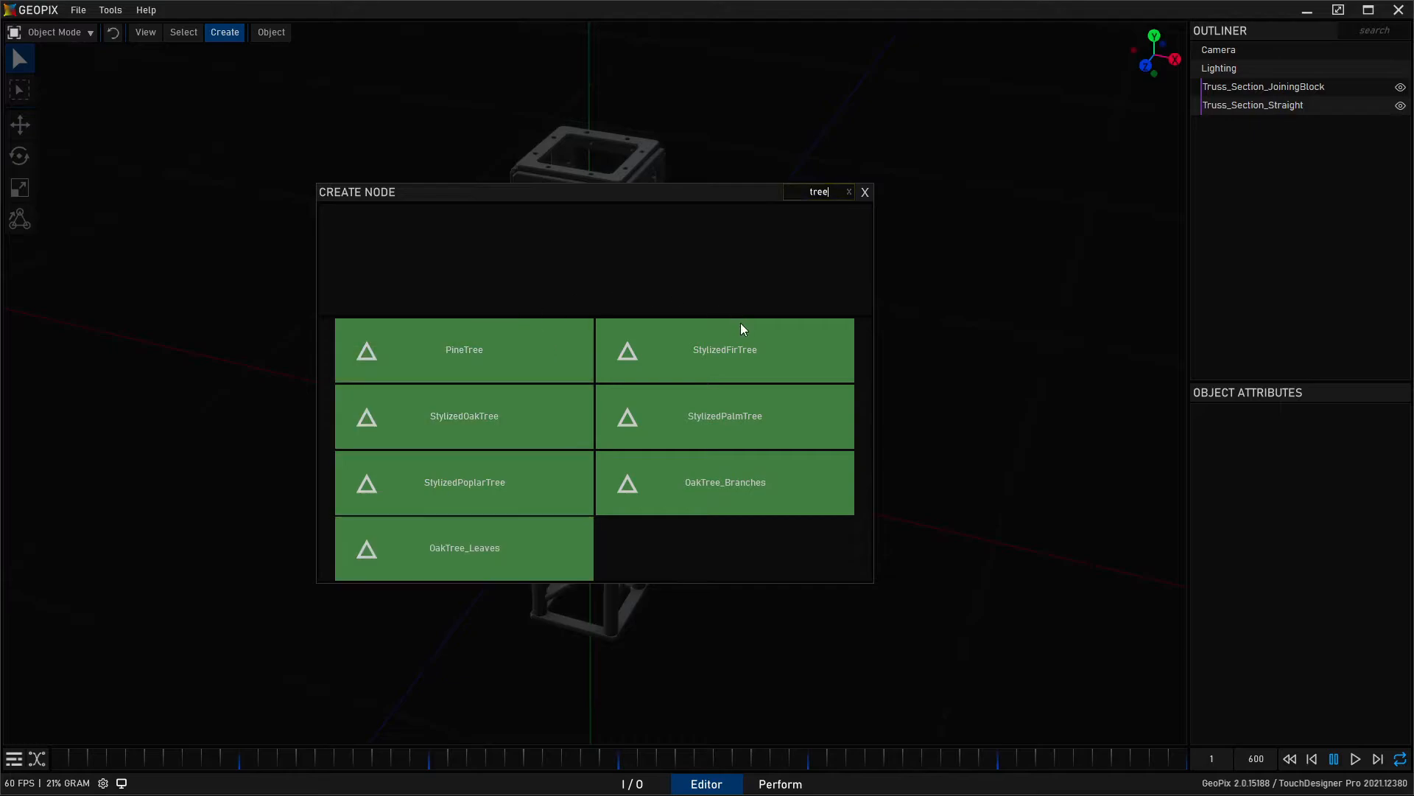
click(850, 192)
click(865, 192)
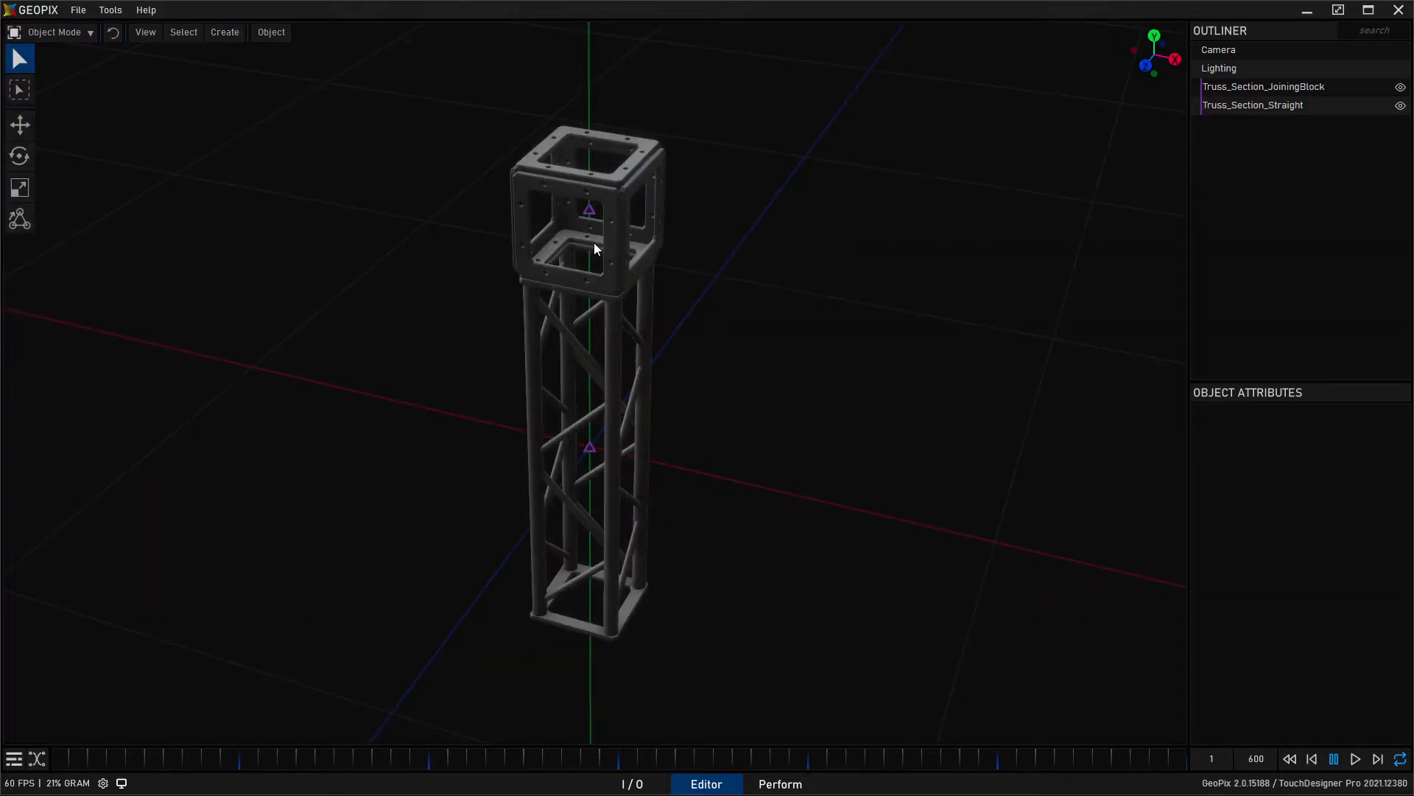
Review the Object commands for selecting, moving, rotating, scaling and snapping alongside their matching viewport tools.
click(257, 35)
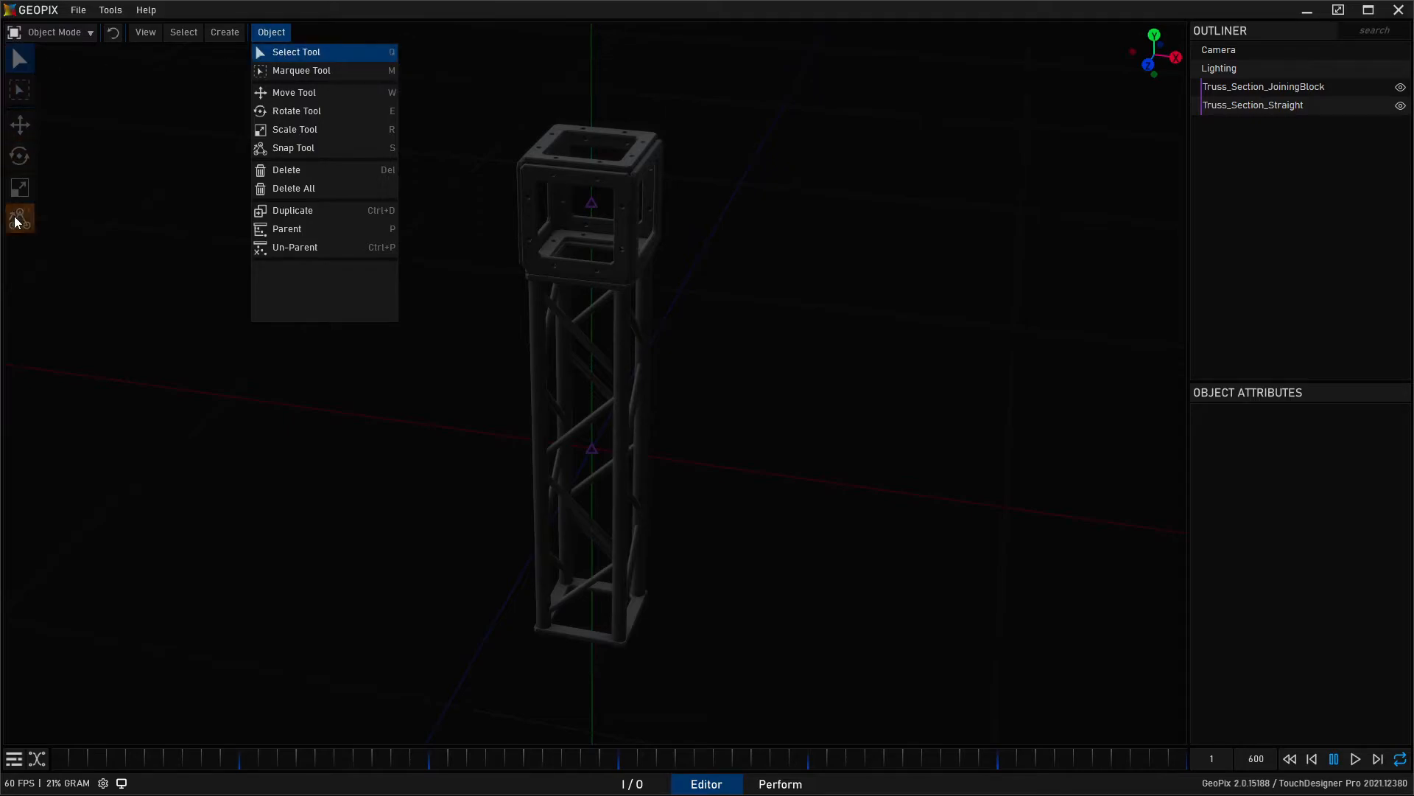
click(83, 110)
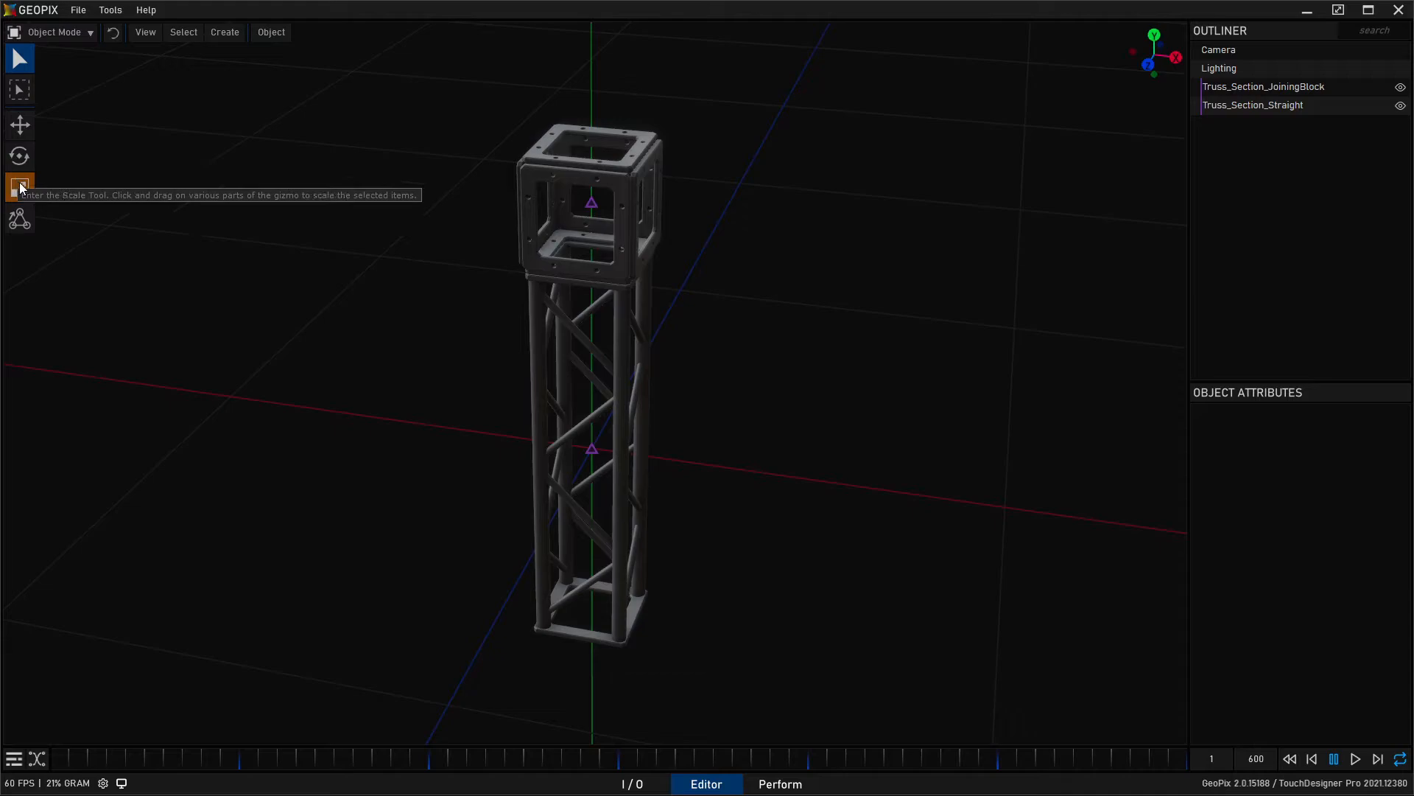
click(263, 35)
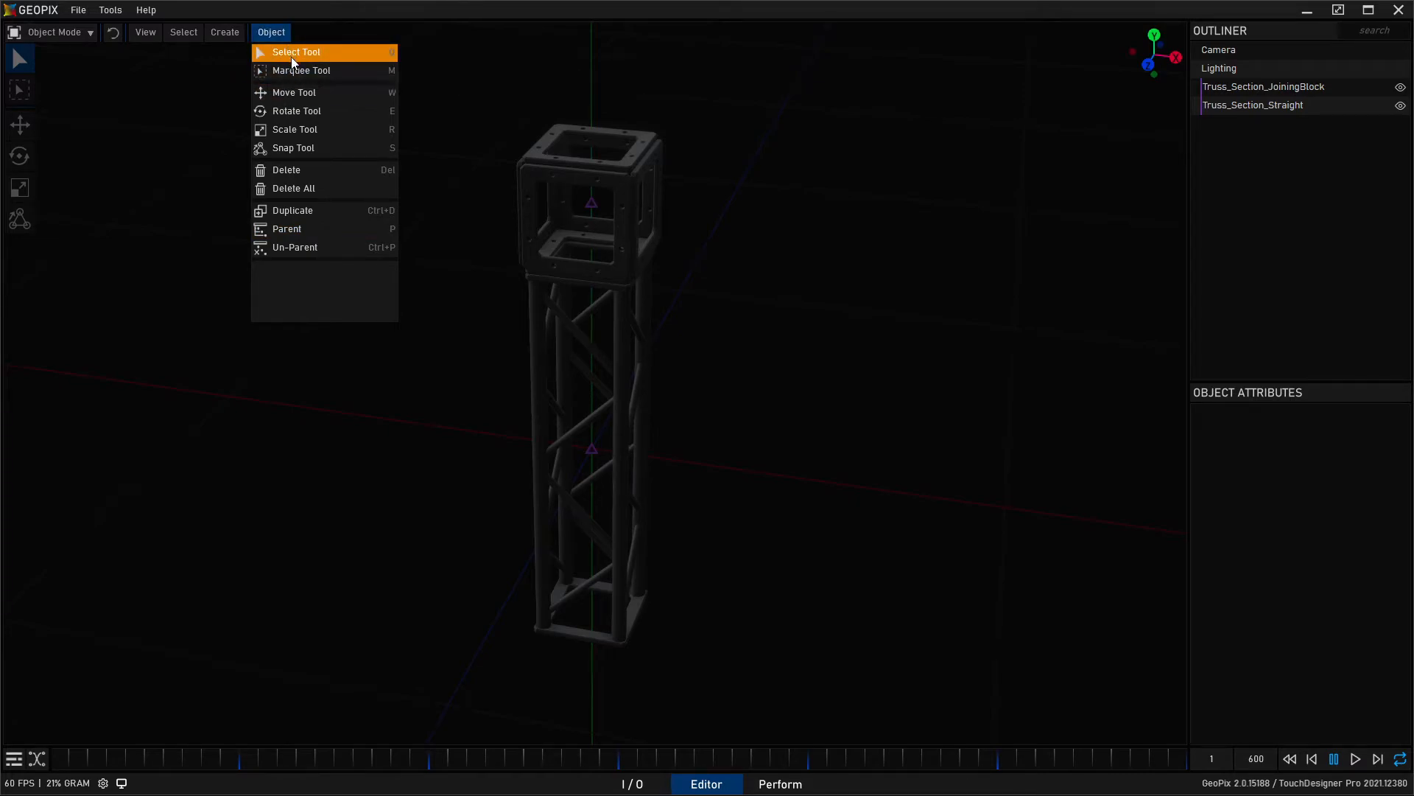
click(283, 33)
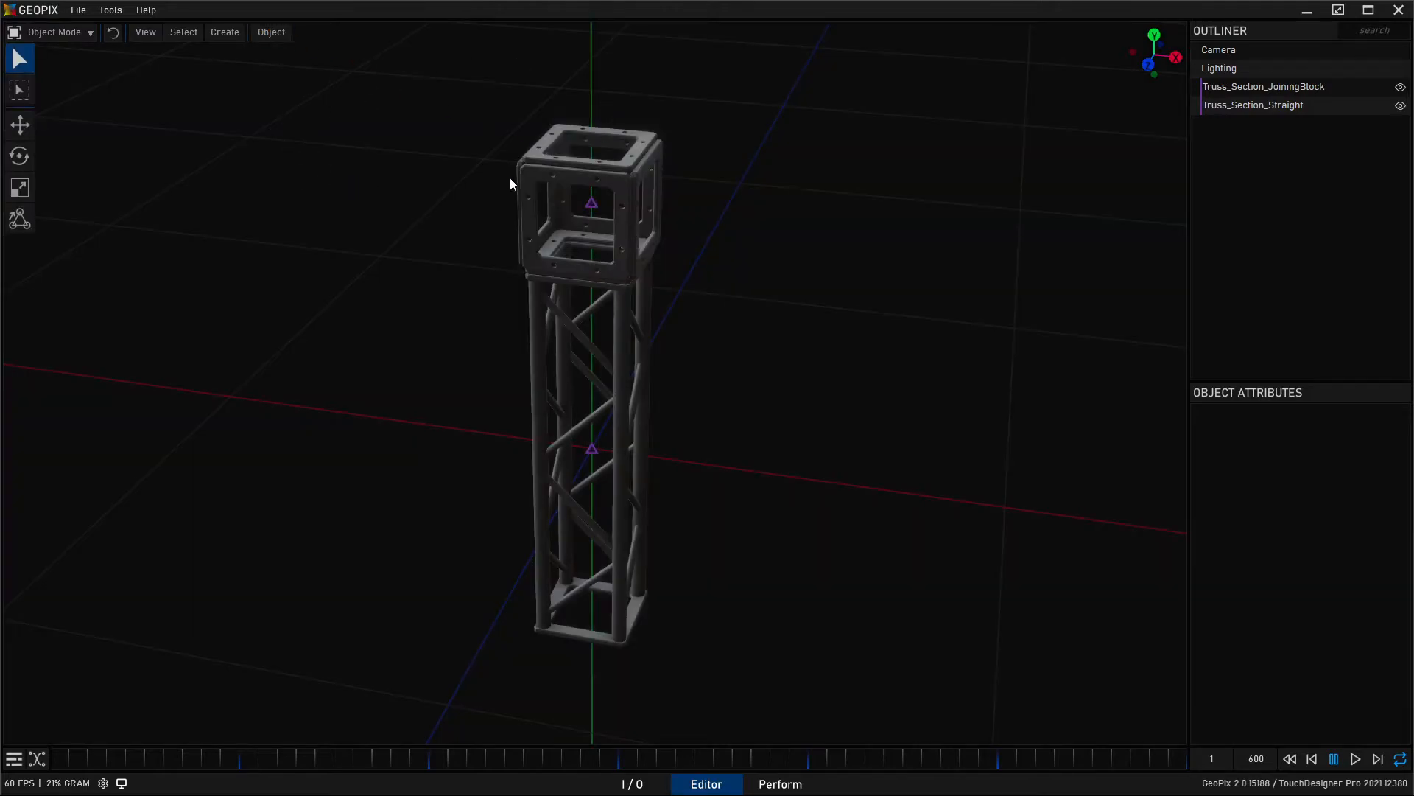
Select the joining block and the straight truss in turn, and delete the joining block.
click(571, 218)
click(634, 373)
click(605, 221)
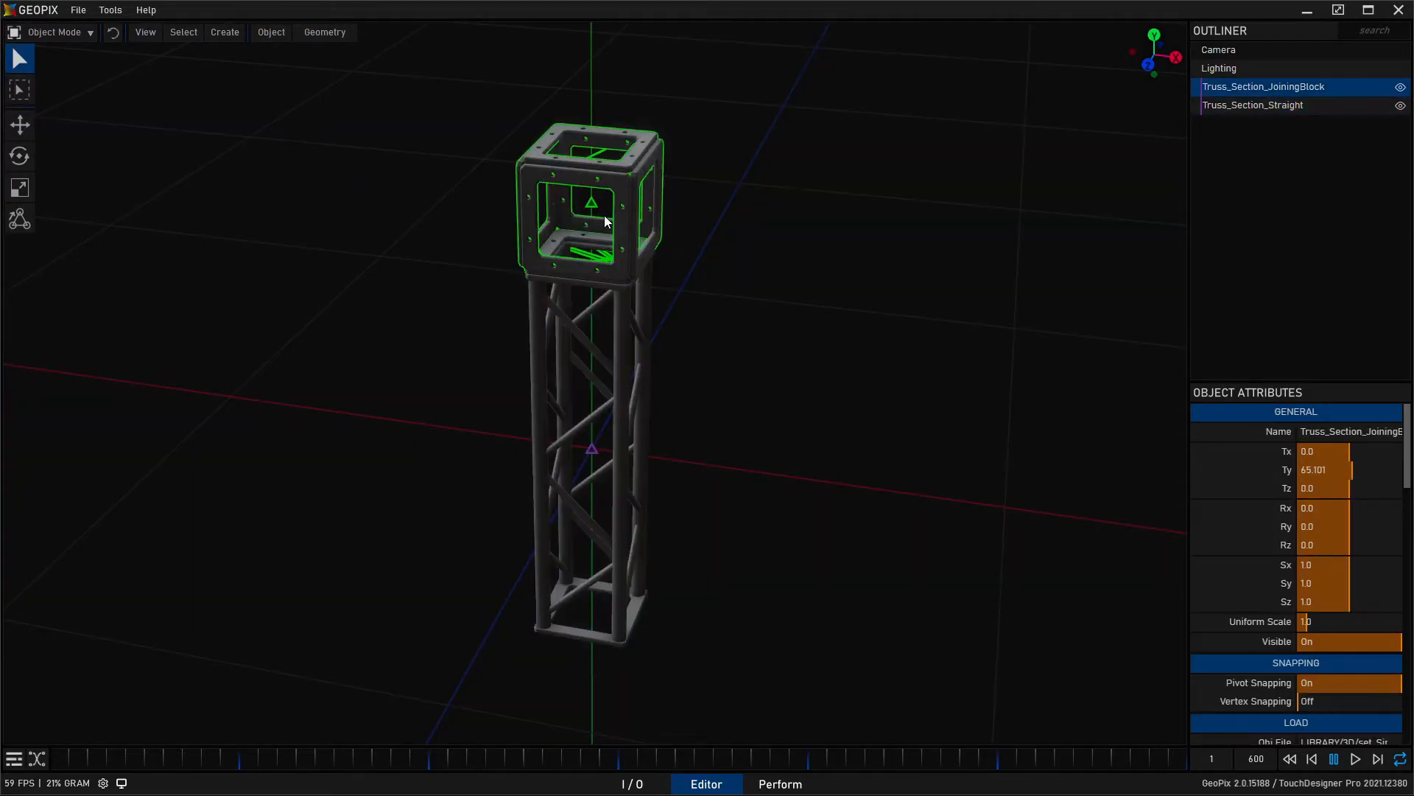
click(547, 298)
click(372, 315)
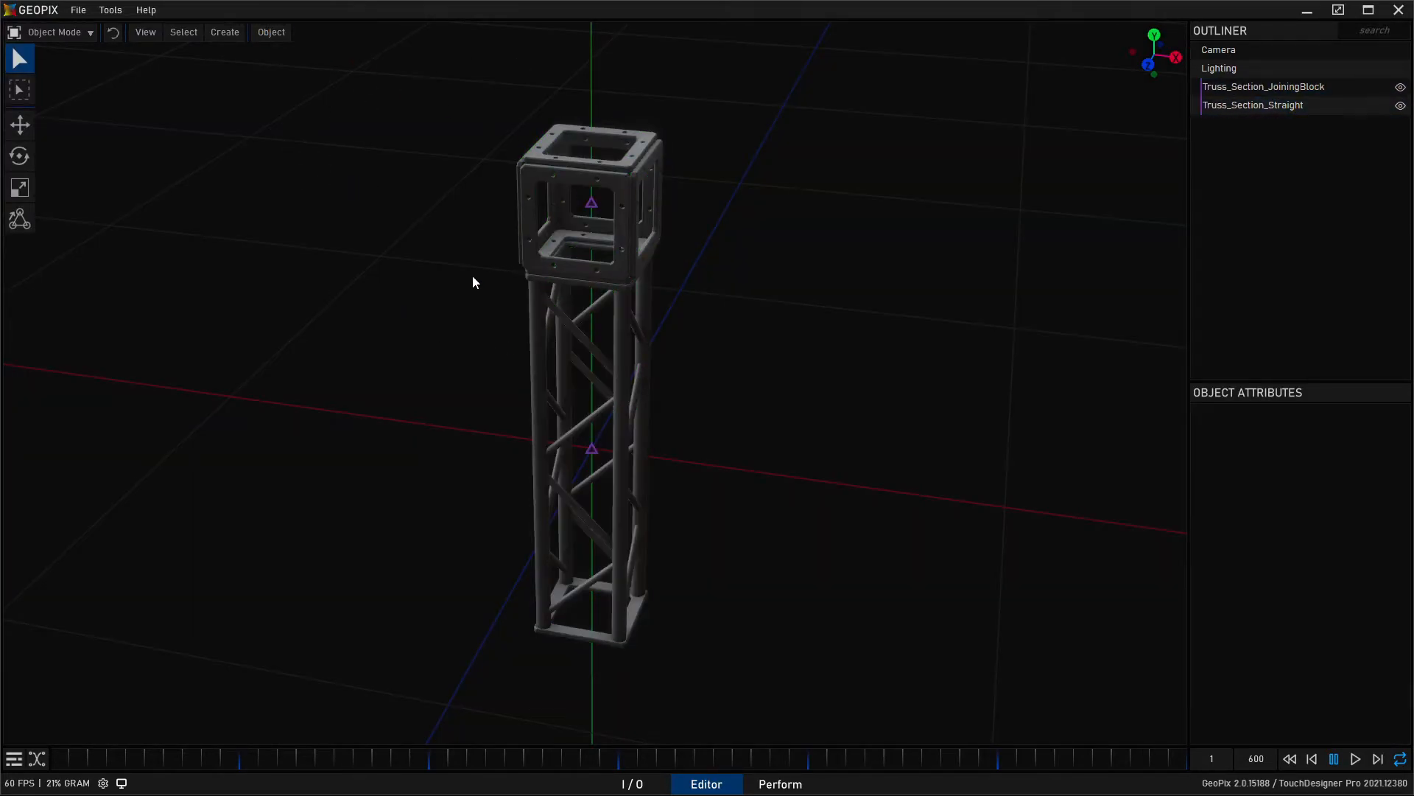
click(536, 221)
key(Delete)
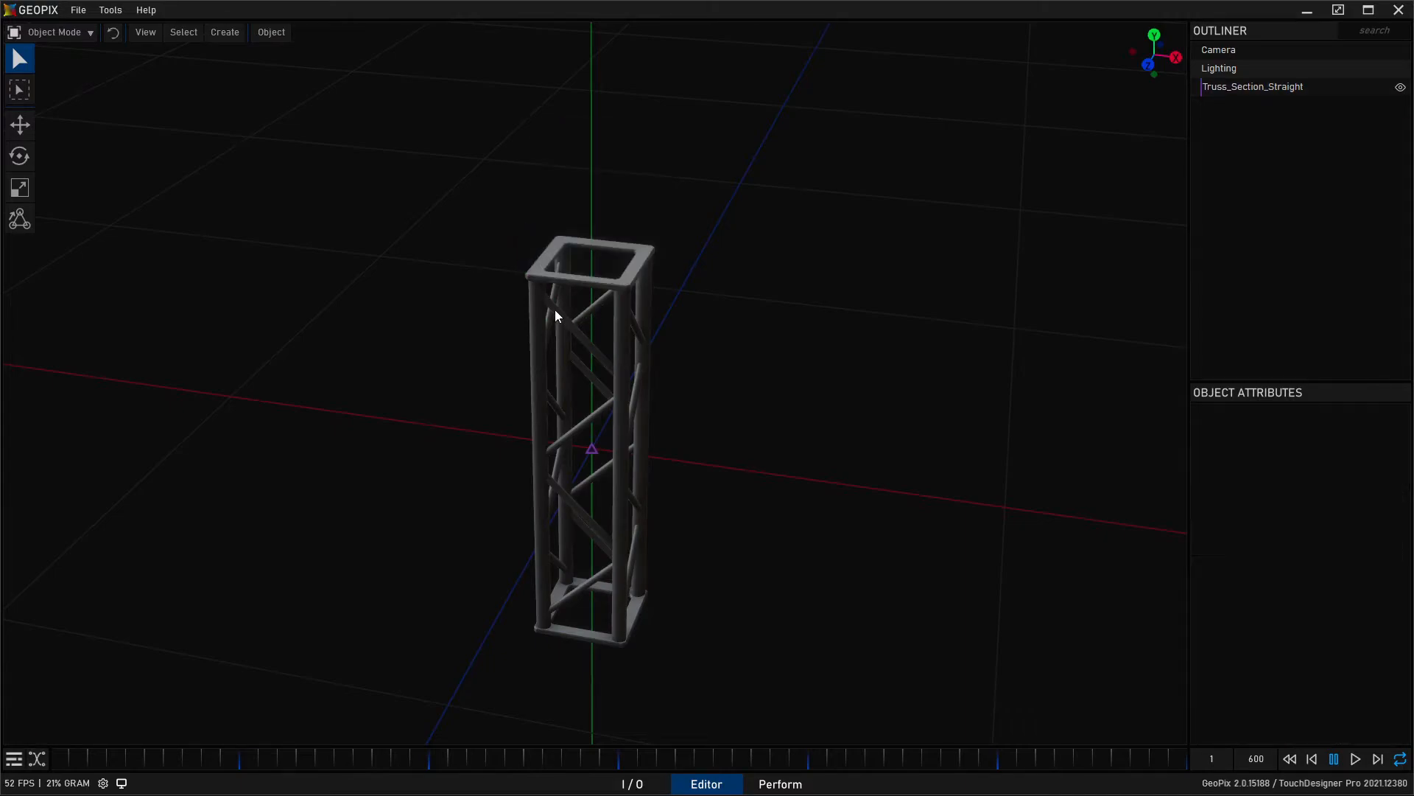
Duplicate the straight truss three times and space the copies along the X axis, with the last at a Tx of about 118.63.
click(557, 318)
alt+right_drag(541, 335, 455, 395)
alt+drag(456, 395, 551, 311)
alt+middle_drag(550, 311, 546, 270)
key(ctrl+d)
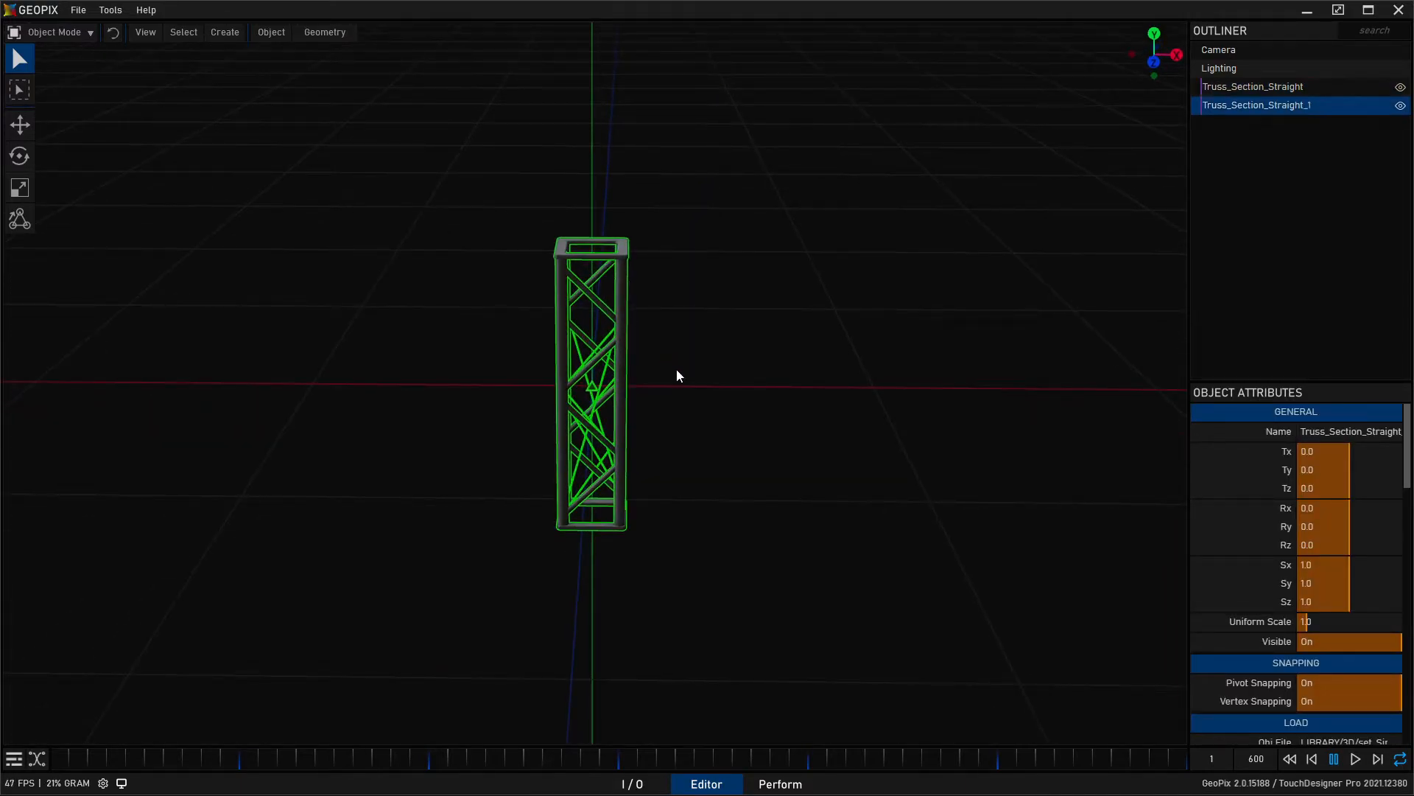
key(w)
drag(661, 386, 1001, 398)
key(ctrl+d)
key(ctrl+d)
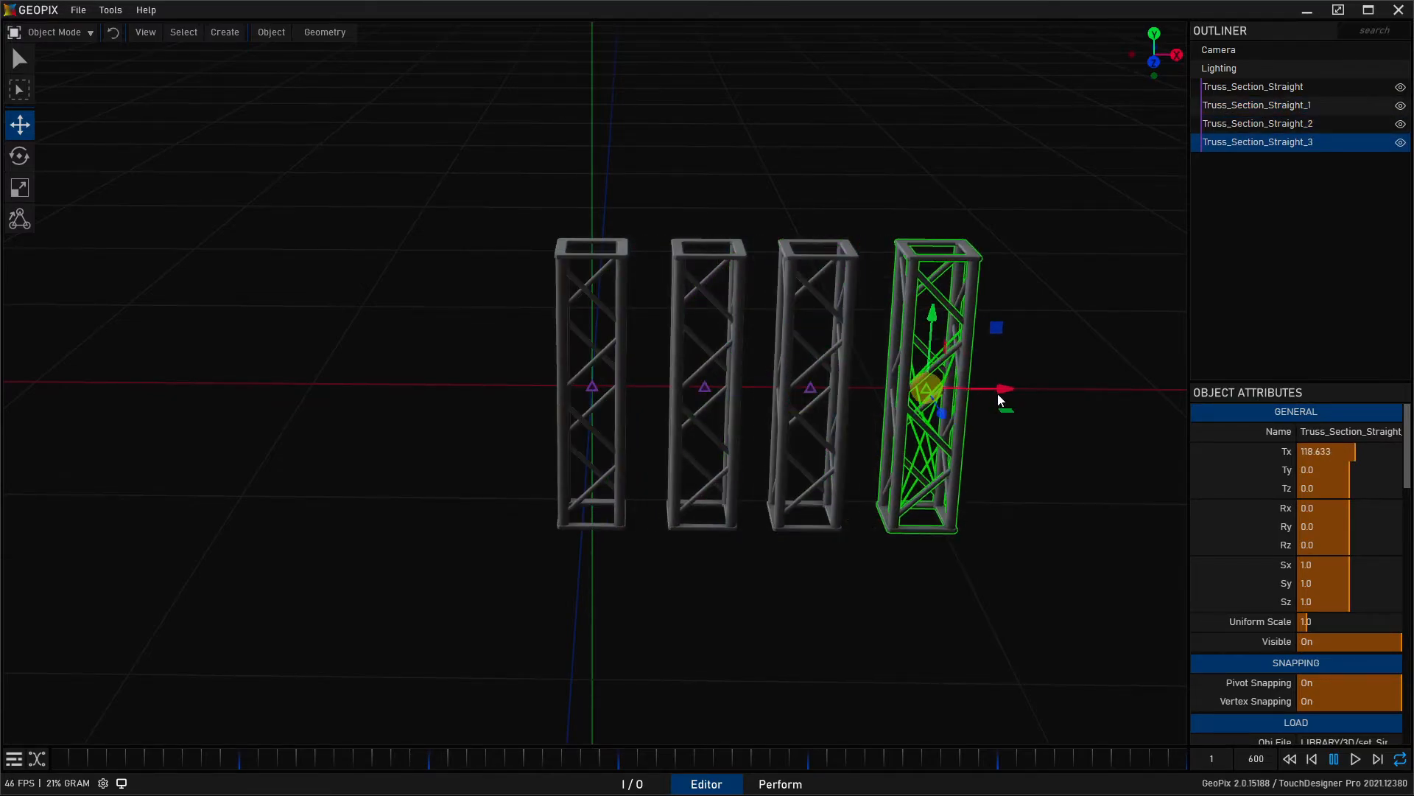
Switch to the Select Tool and select the four trusses one at a time in the viewport.
alt+drag(884, 284, 637, 237)
alt+middle_drag(638, 237, 617, 227)
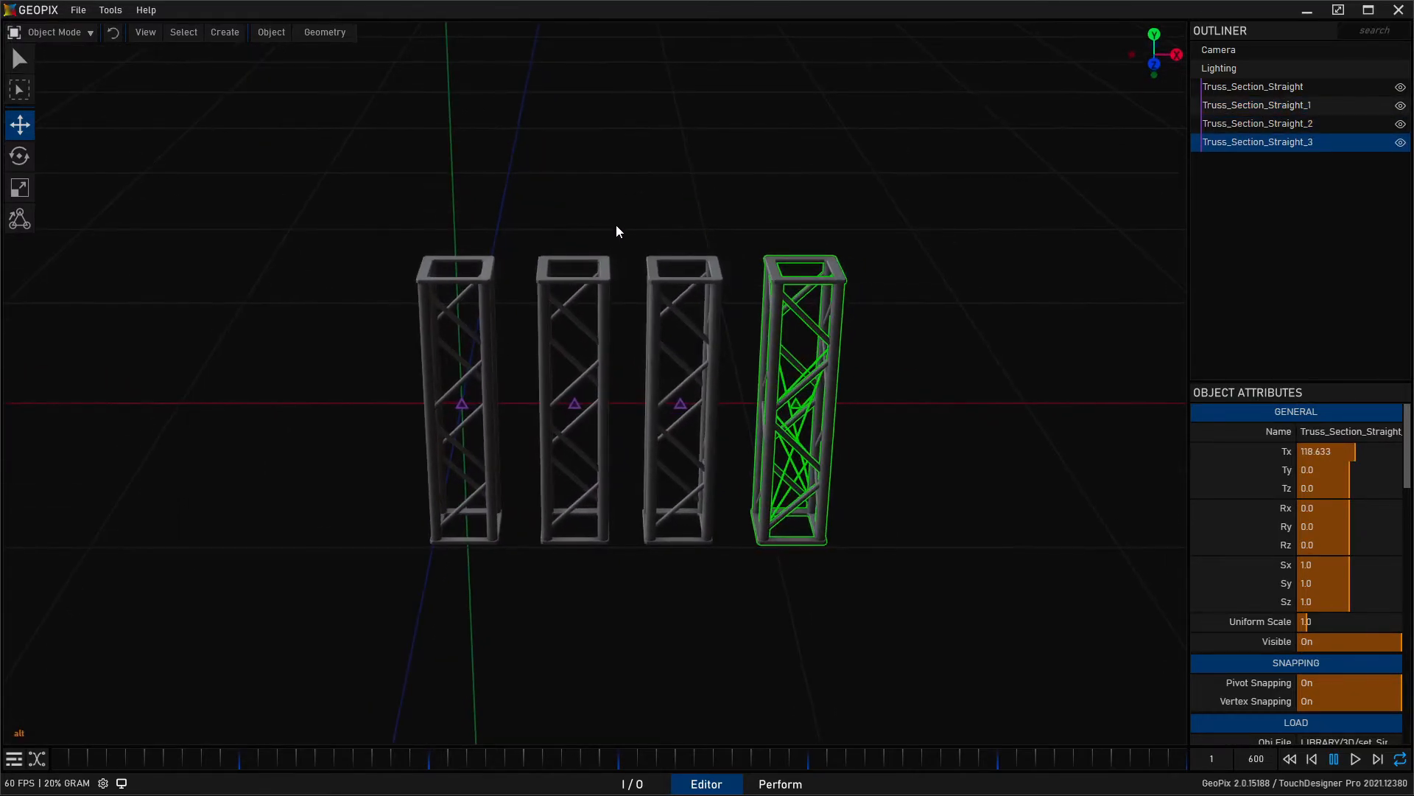
key(q)
click(524, 150)
click(440, 291)
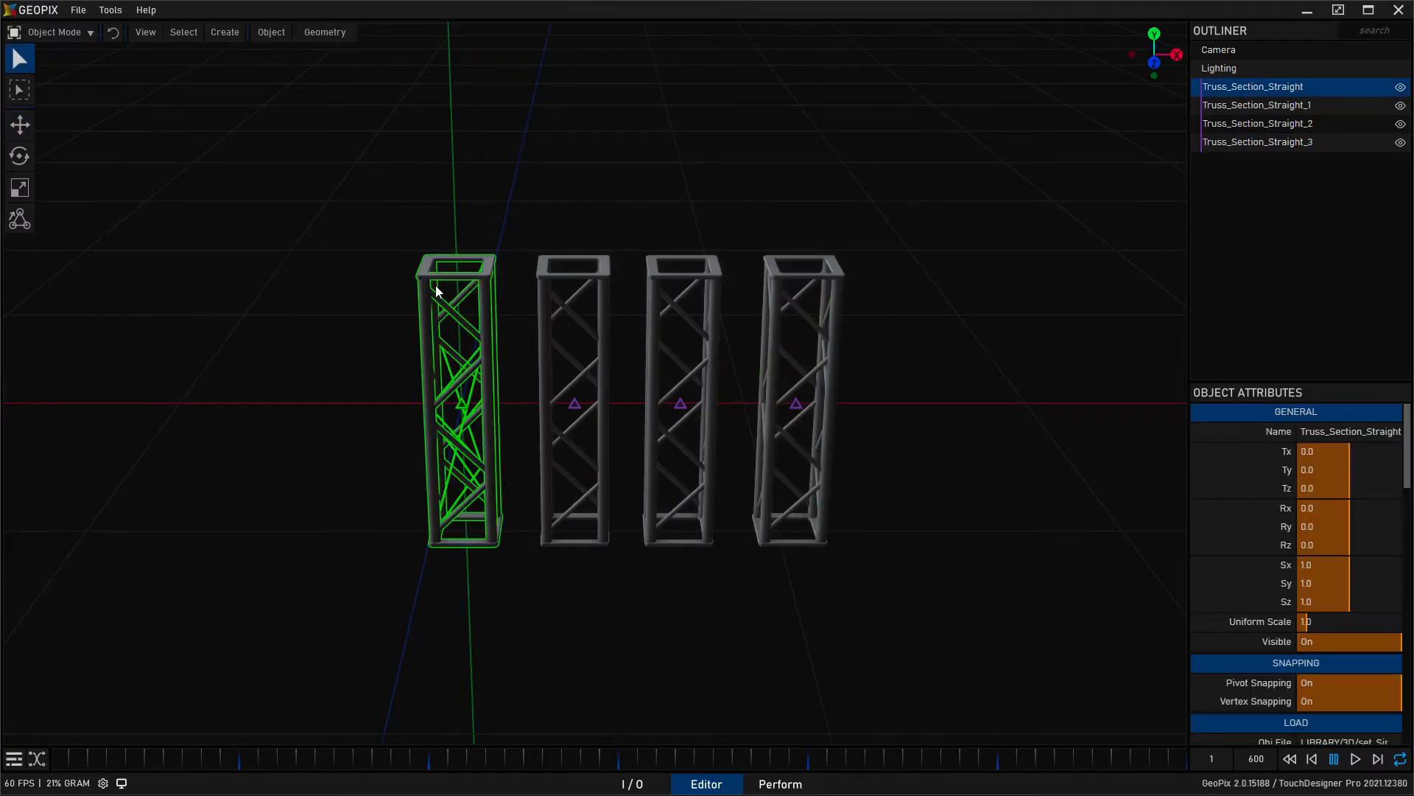
click(554, 289)
click(677, 289)
click(794, 289)
click(709, 284)
click(537, 288)
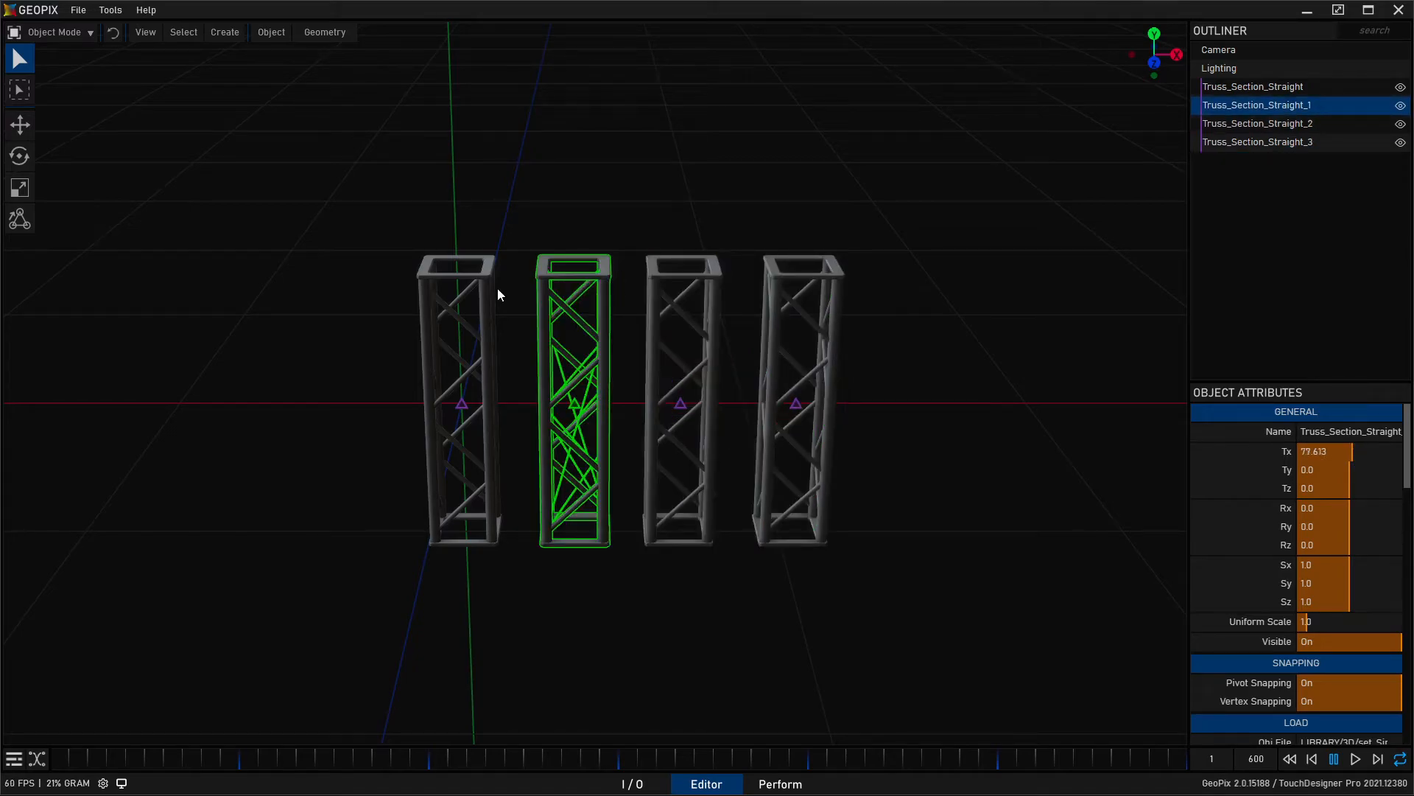
Build up a viewport selection of all four trusses from the first one, and remove the two middle trusses from it.
click(470, 278)
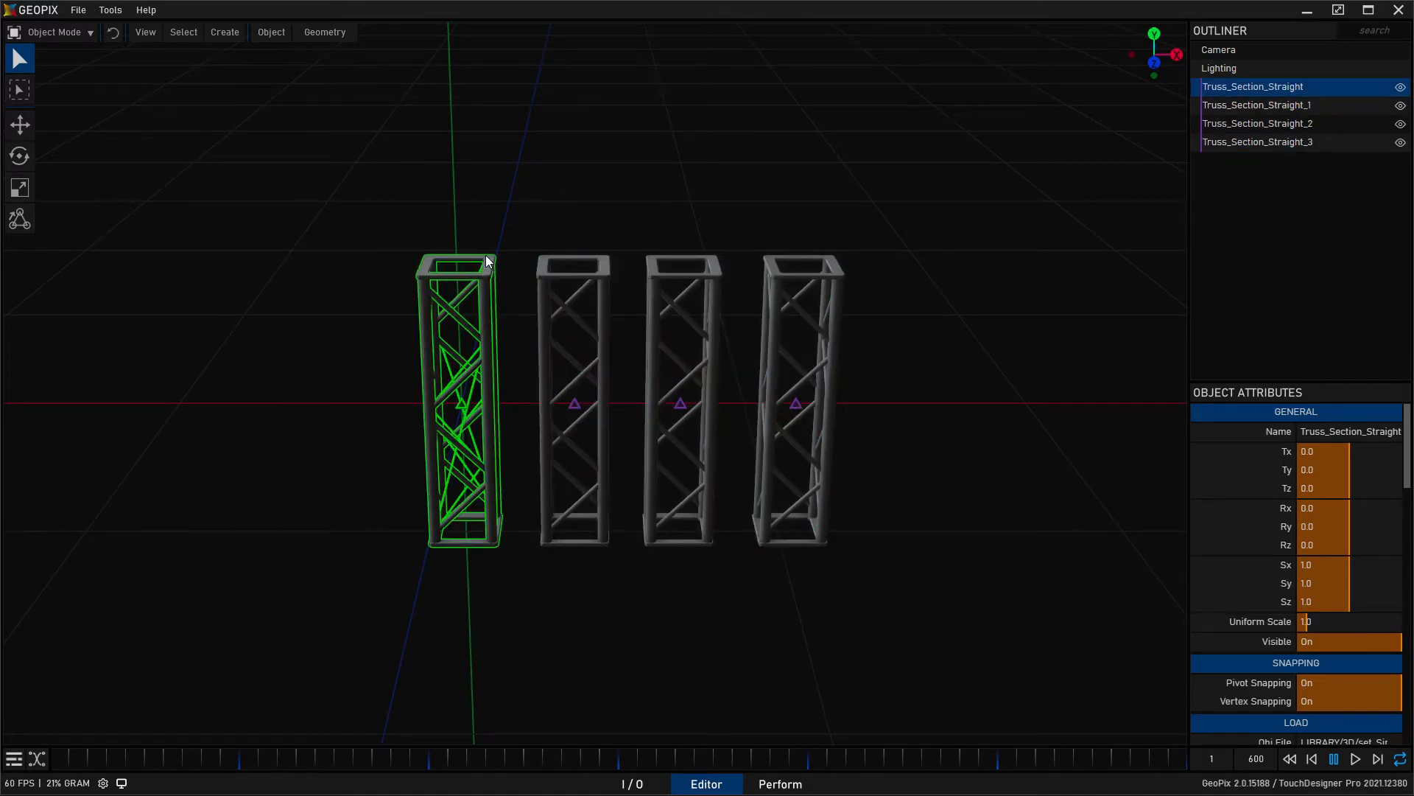
shift+click(554, 280)
shift+click(673, 290)
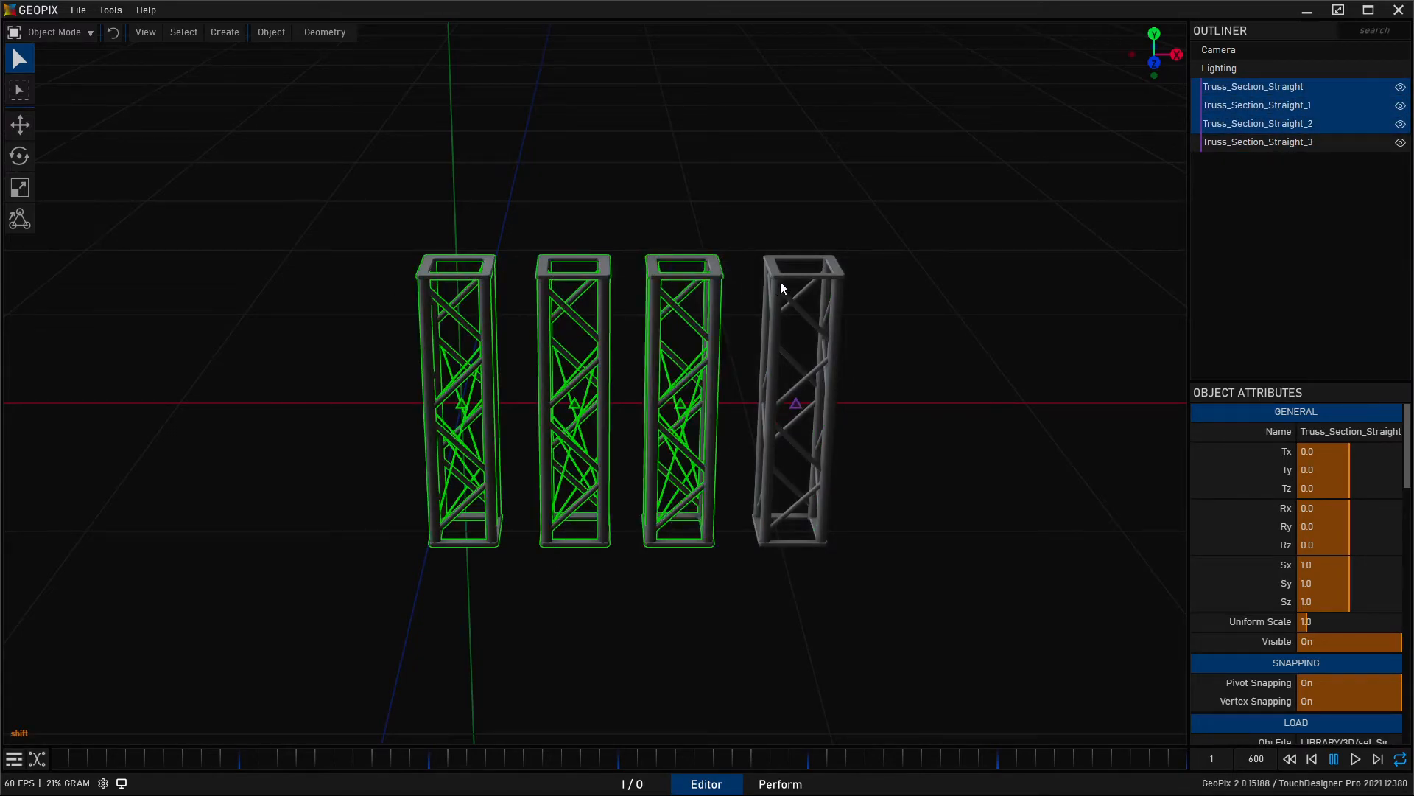
shift+click(780, 281)
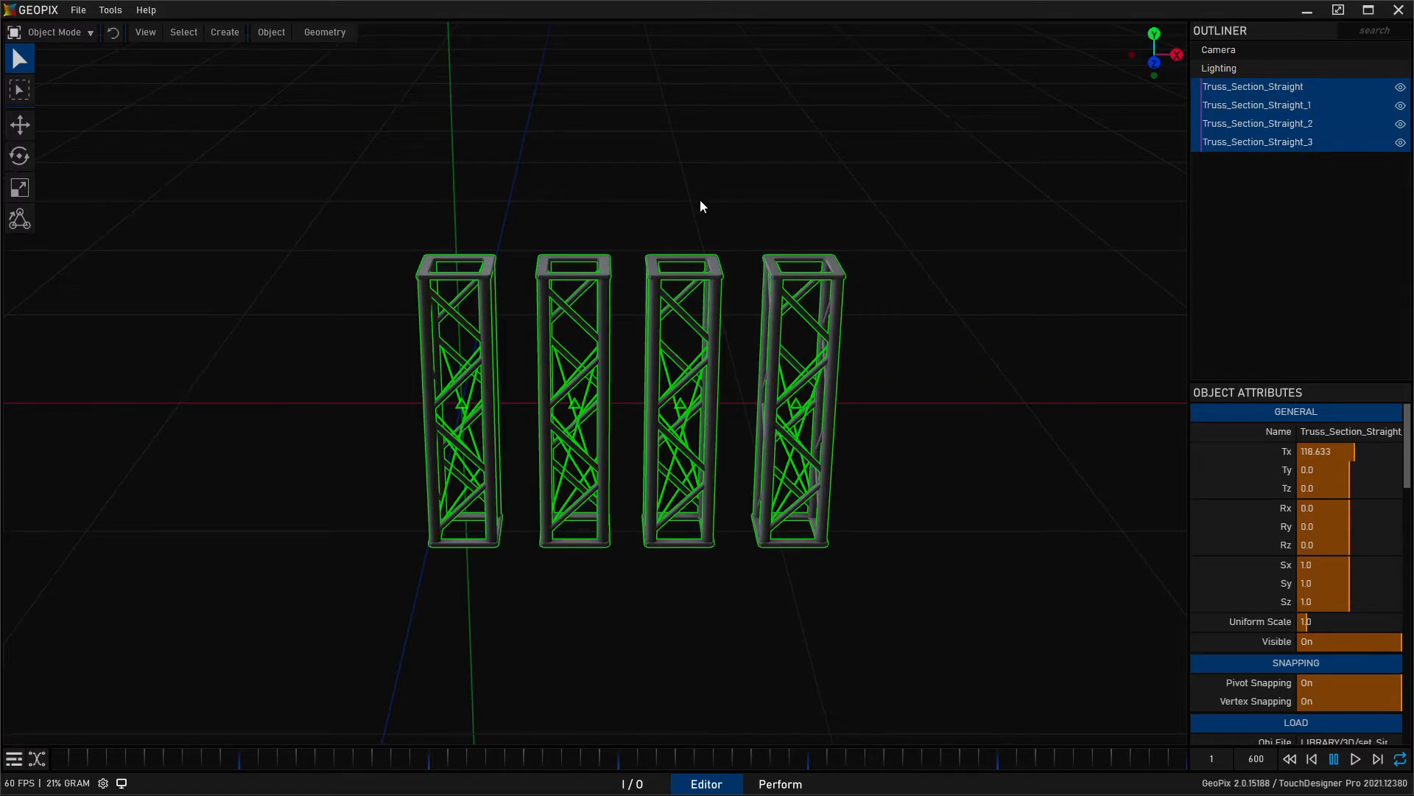
ctrl+click(656, 276)
ctrl+click(607, 292)
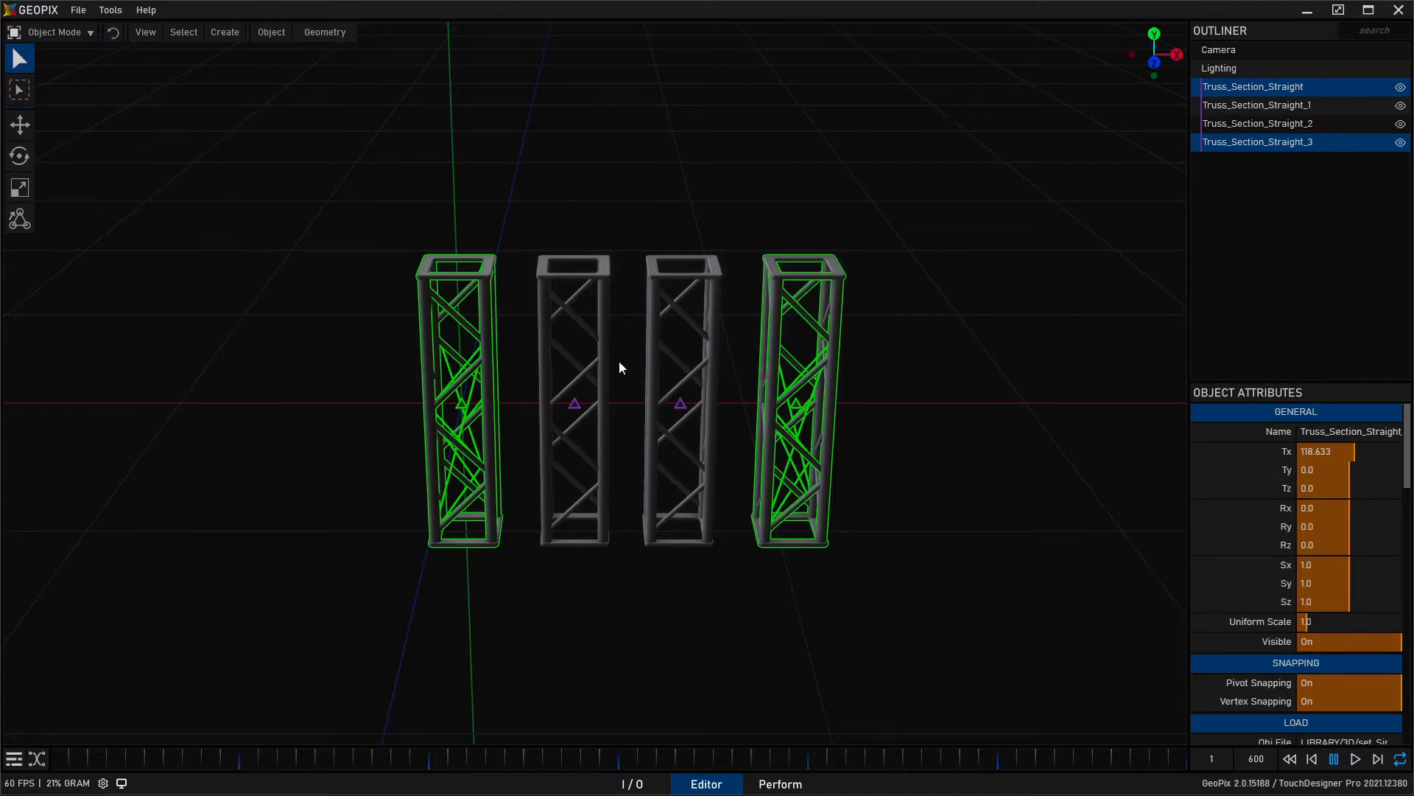
Select only the first truss at the origin, and look over the Object commands again.
click(486, 286)
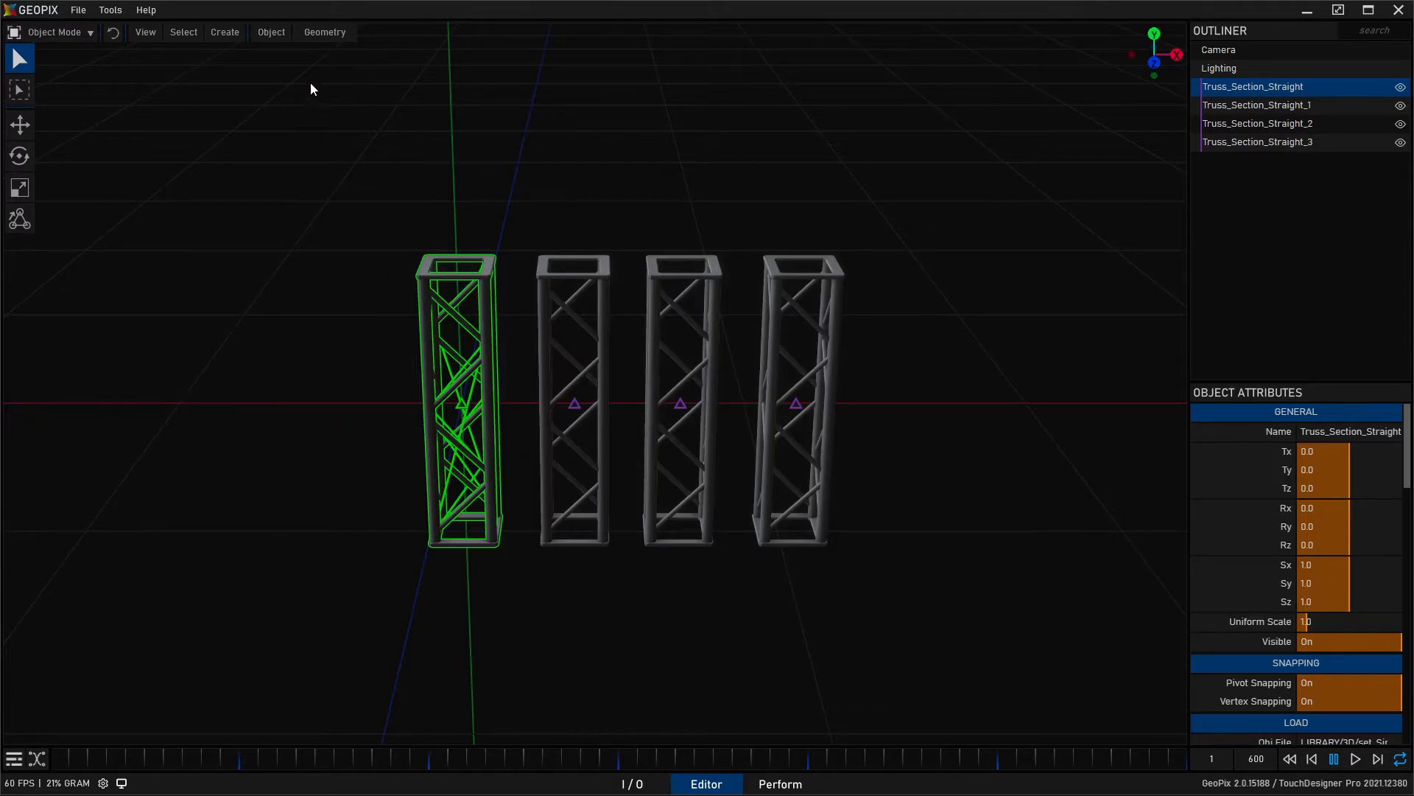
click(284, 33)
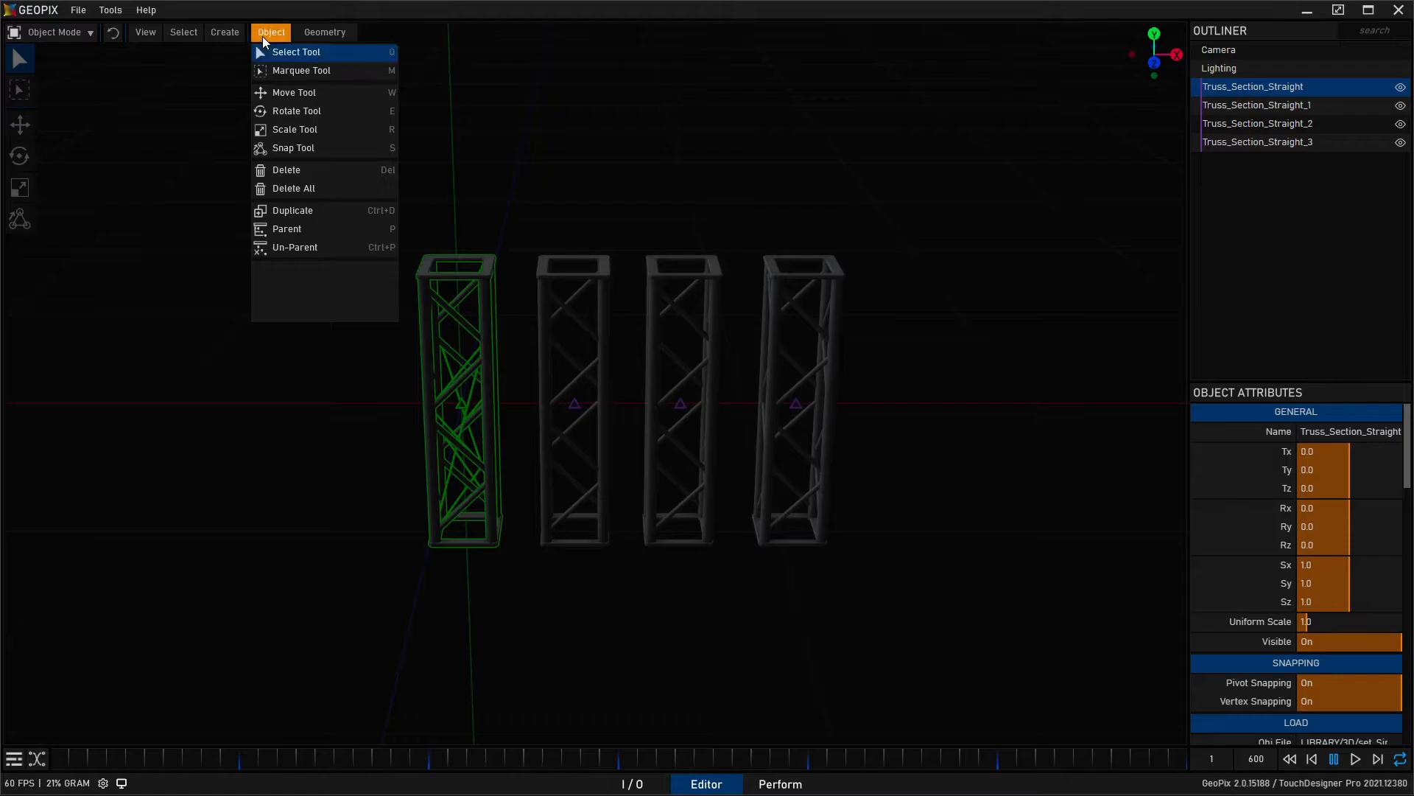
click(265, 34)
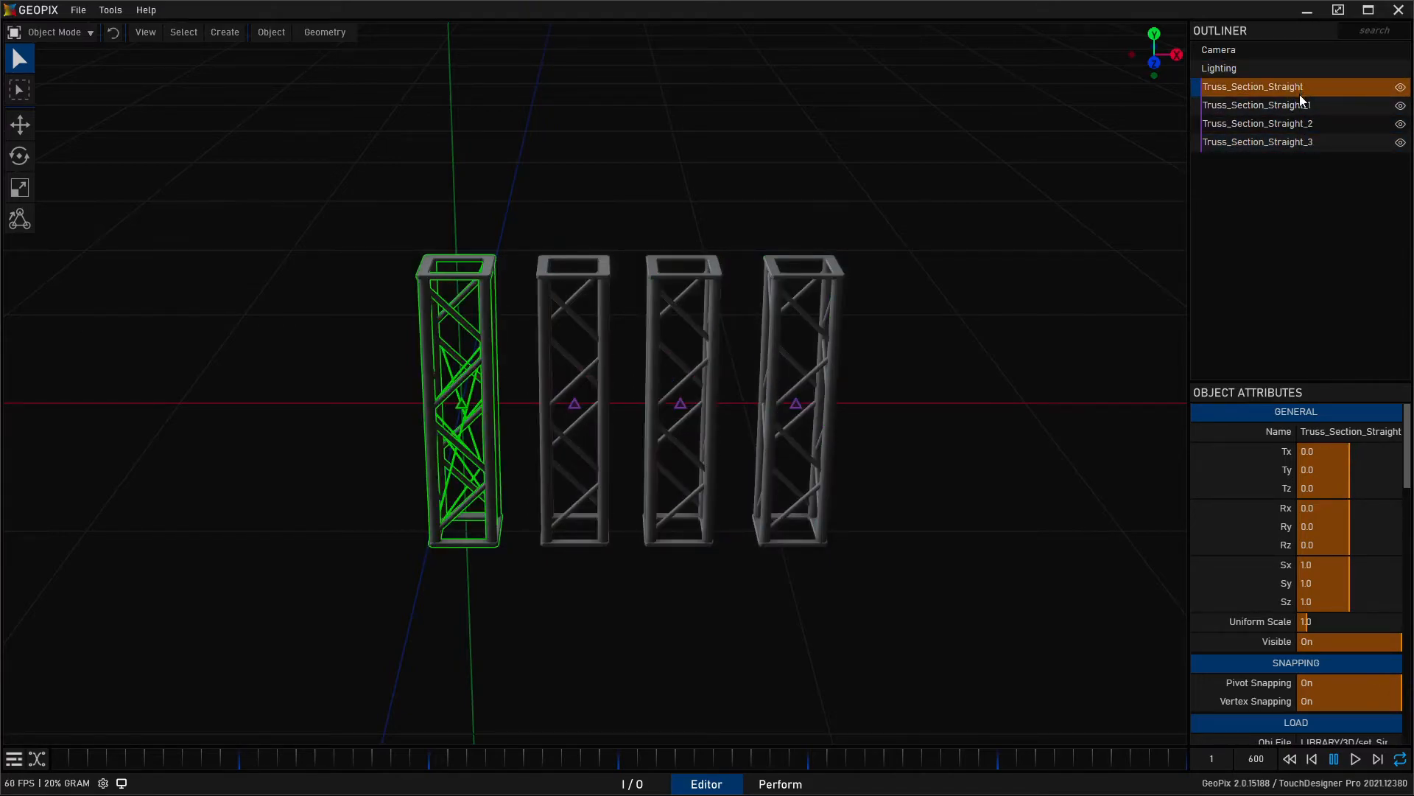
Range-select all four trusses in the Outliner, from Truss_Section_Straight to Truss_Section_Straight_3.
shift+click(1306, 143)
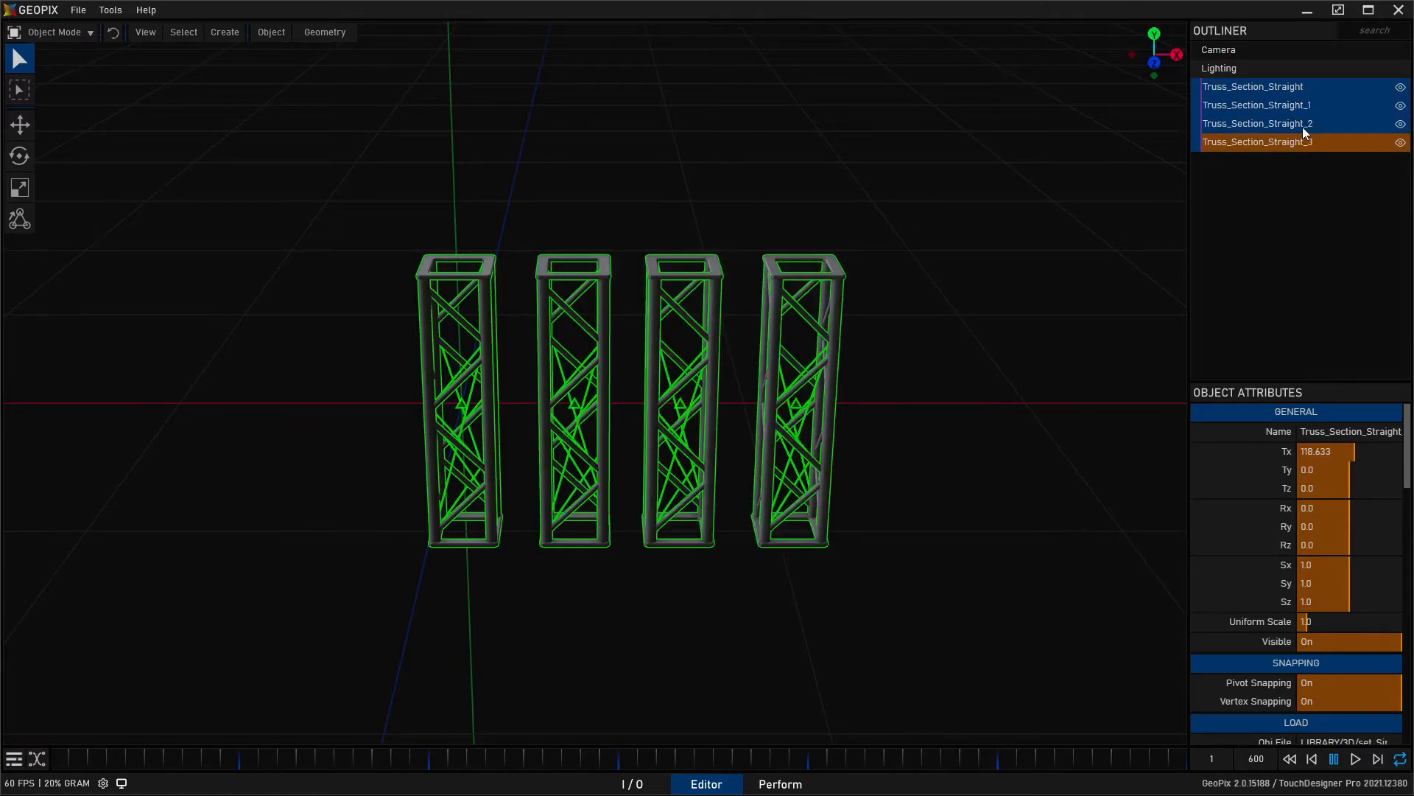
click(1305, 87)
shift+click(1307, 143)
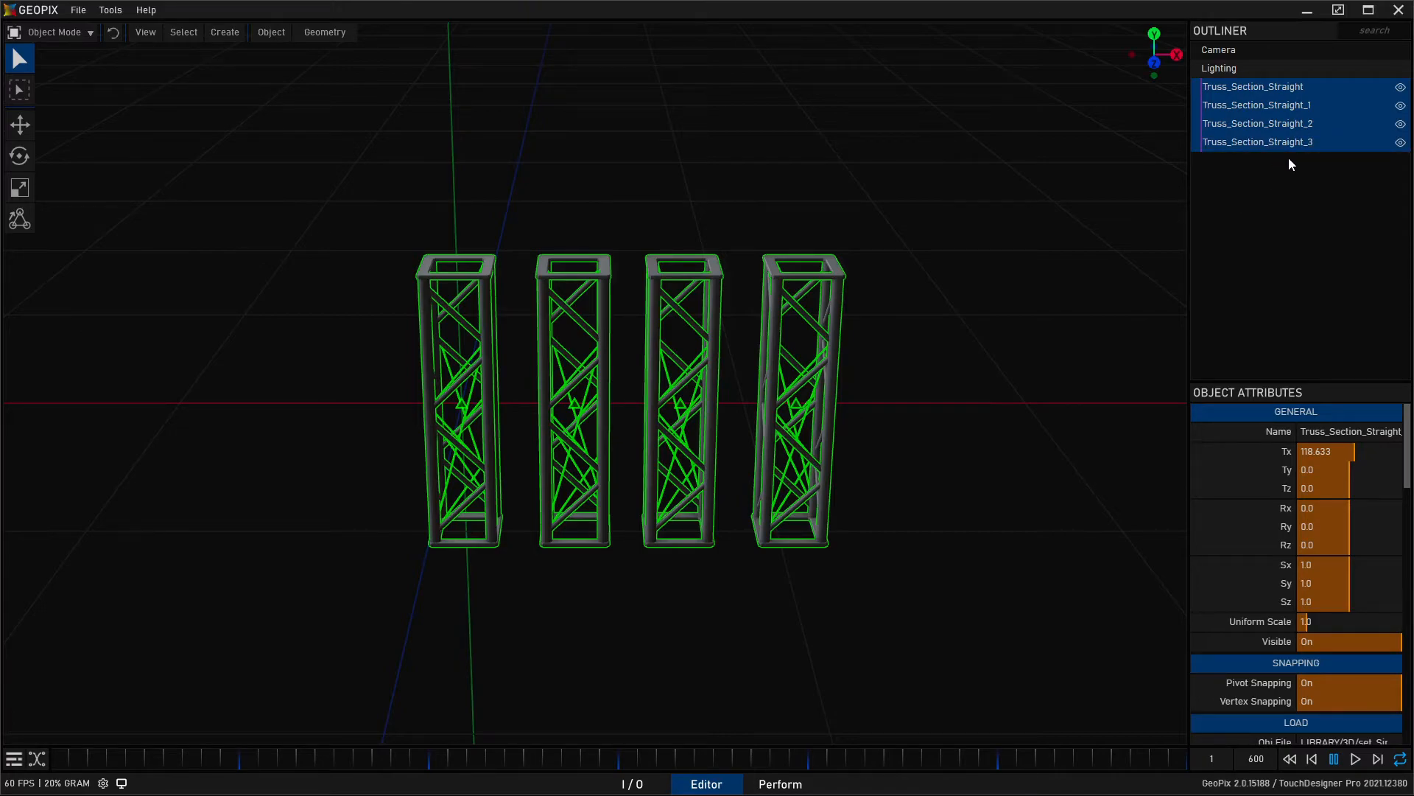
click(1297, 90)
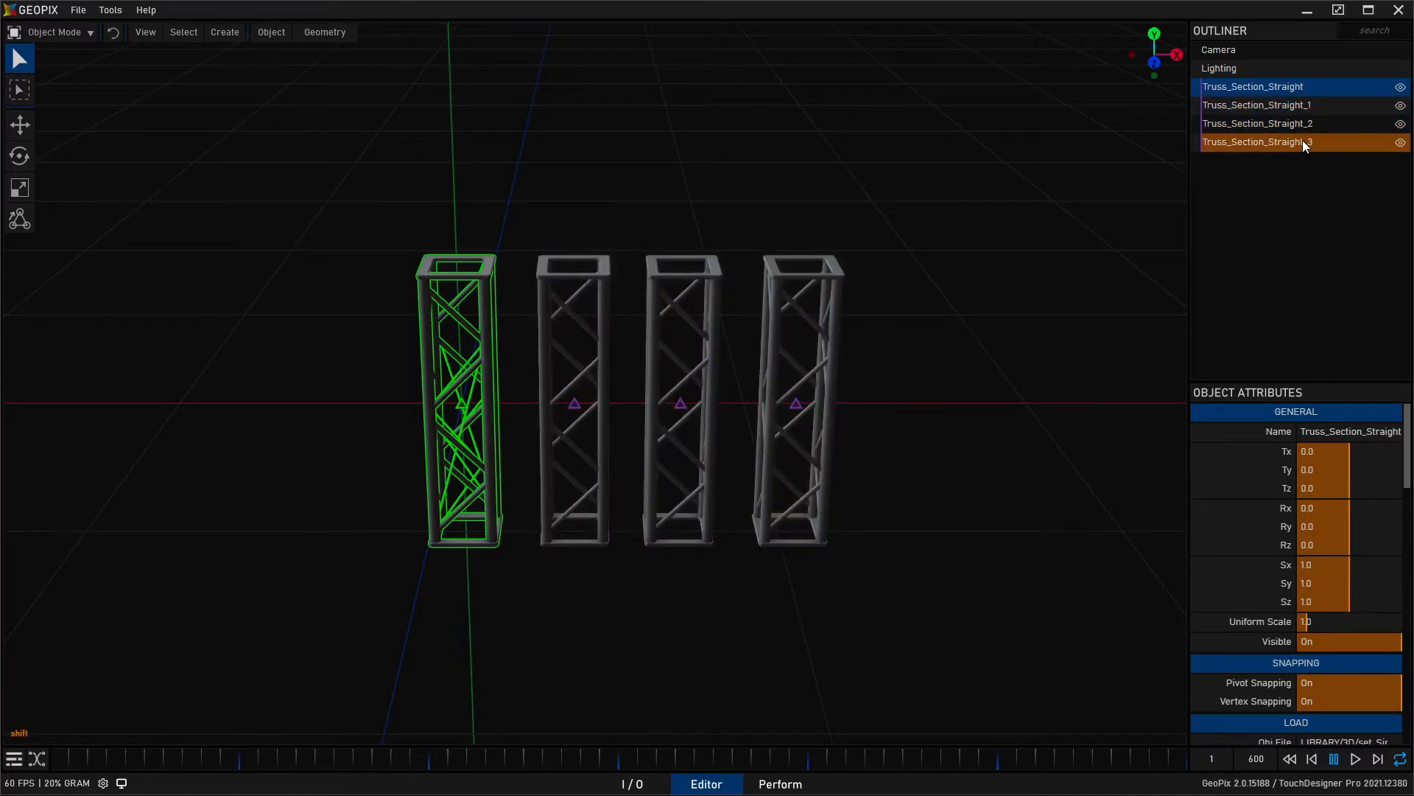
shift+click(1302, 142)
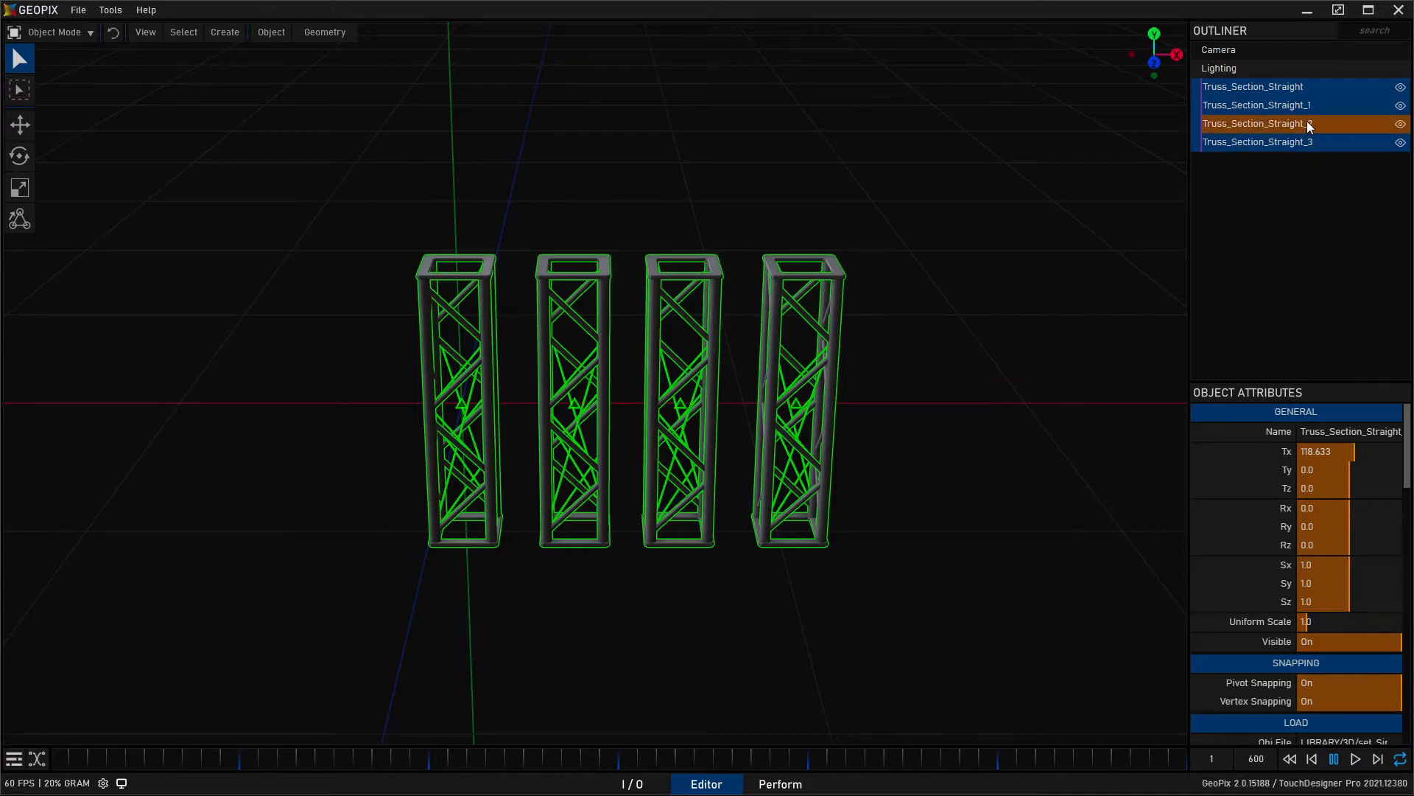
Remove Truss_Section_Straight_1 and Truss_Section_Straight_2 from the Outliner selection, and deselect everything.
ctrl+click(1309, 110)
ctrl+click(1315, 125)
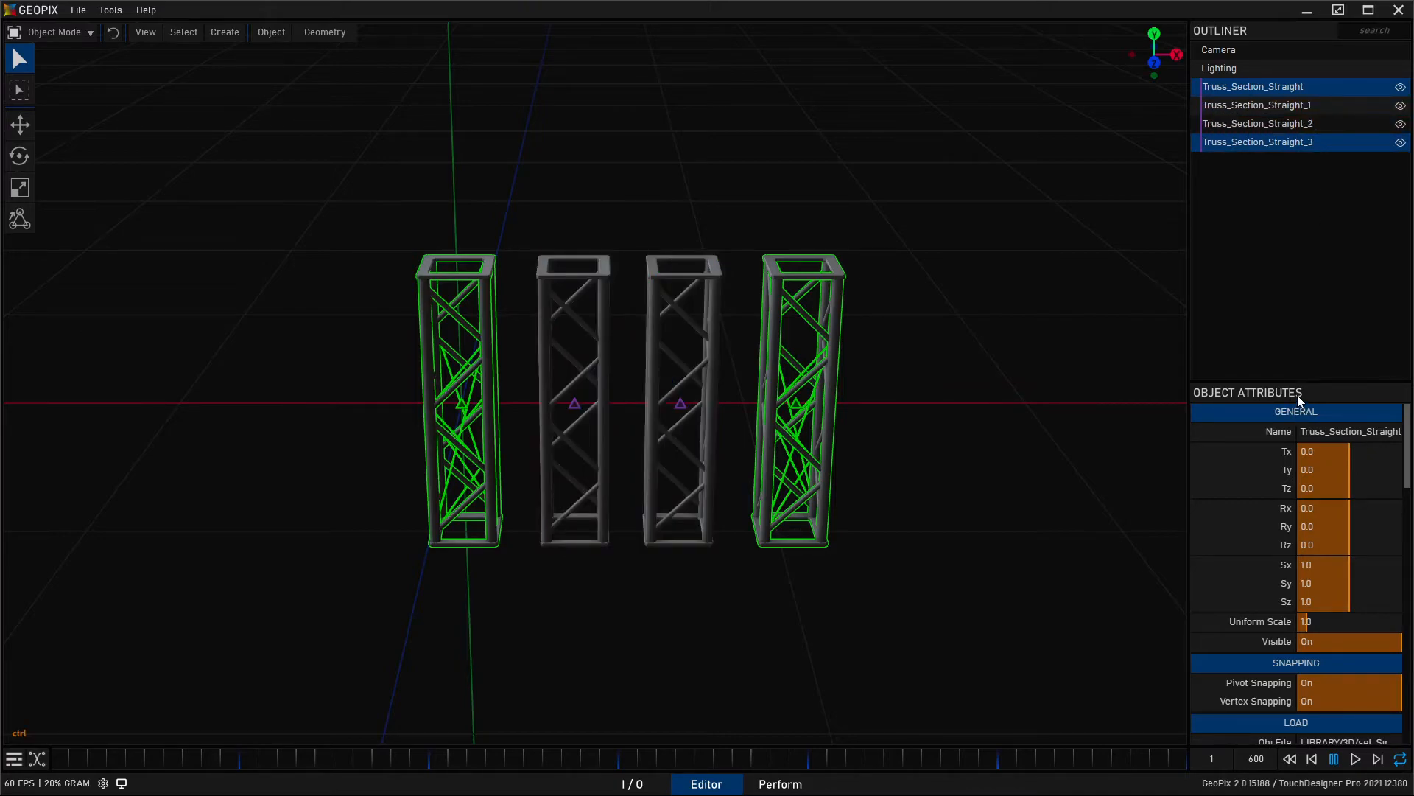
click(1342, 212)
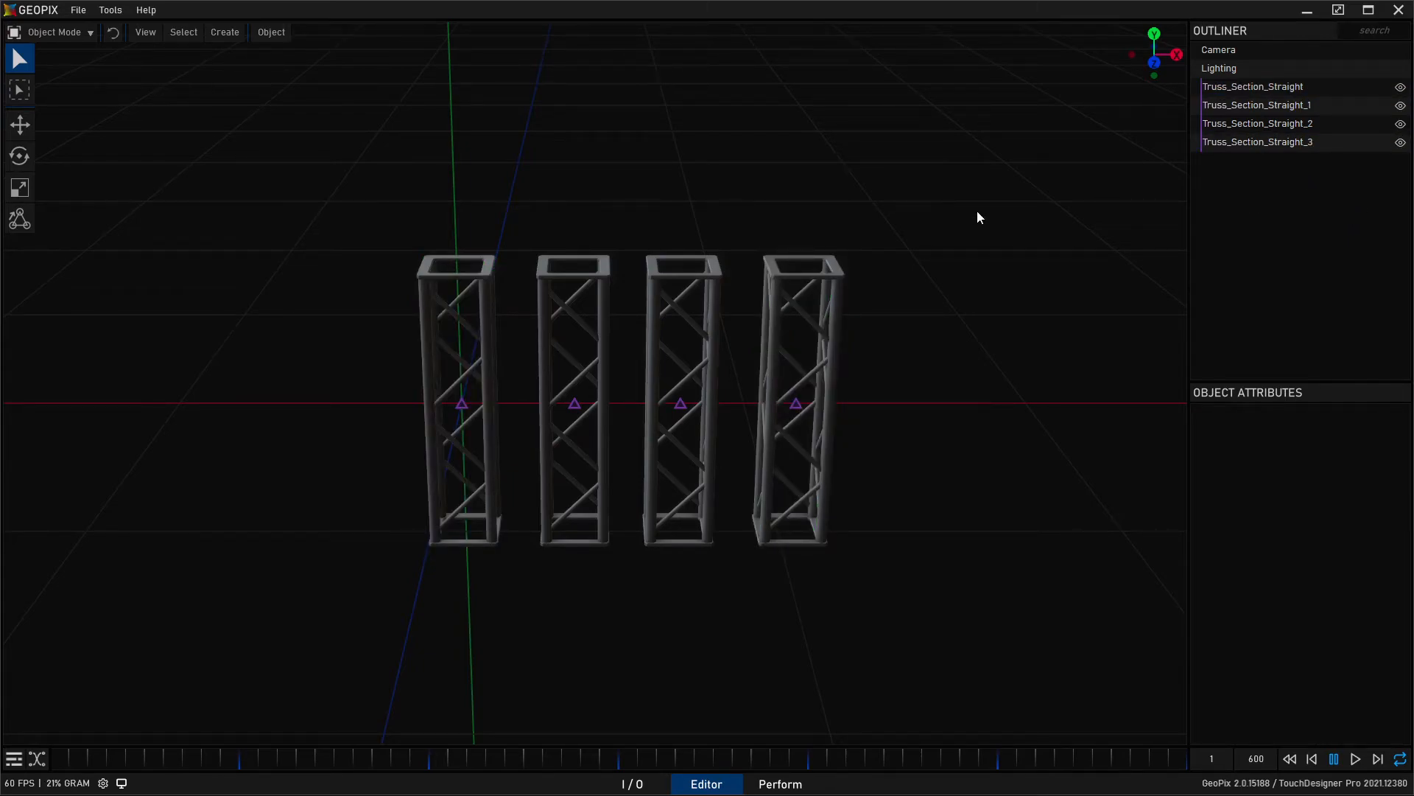
Select the first truss and switch the selection to the second one in the viewport.
middle_drag(629, 315, 722, 302)
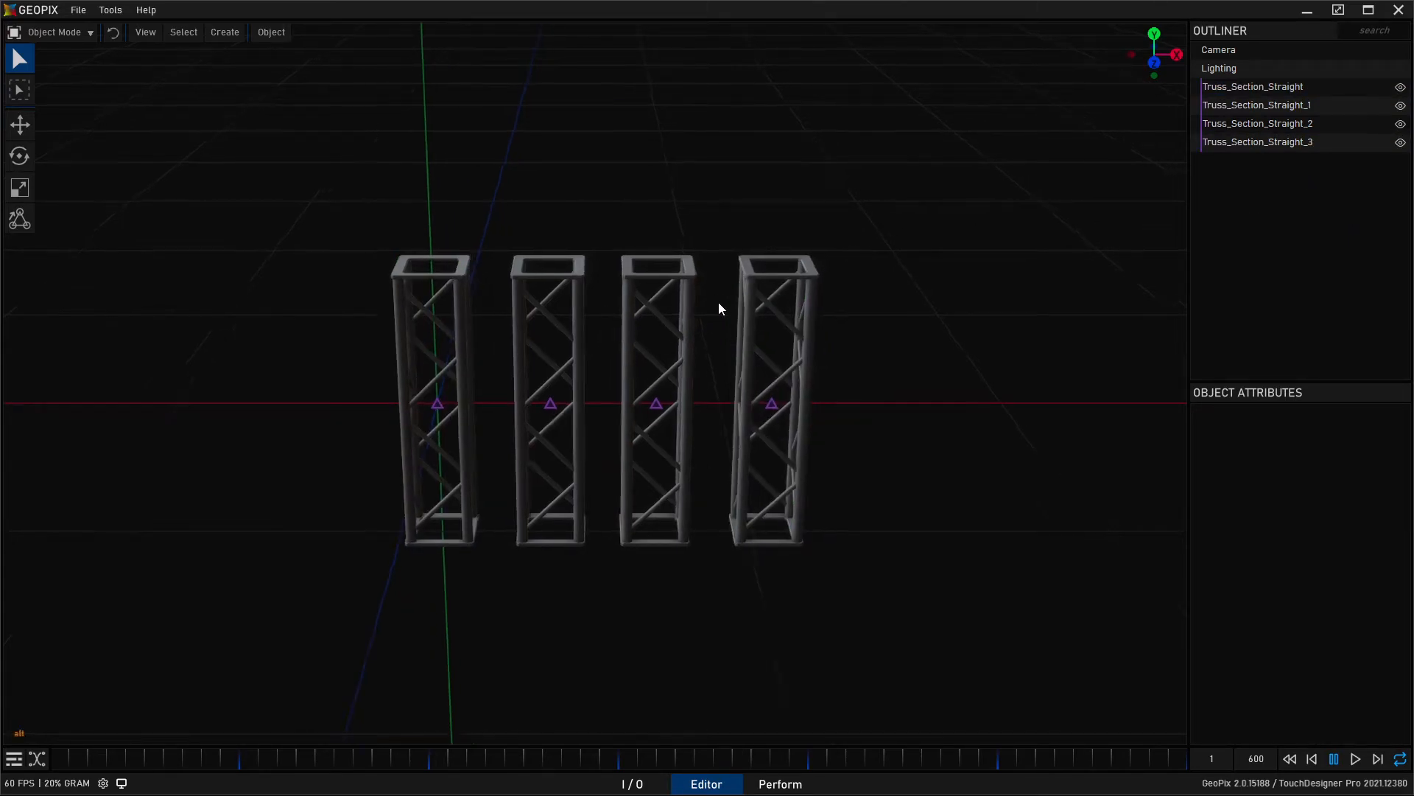
click(442, 324)
click(501, 323)
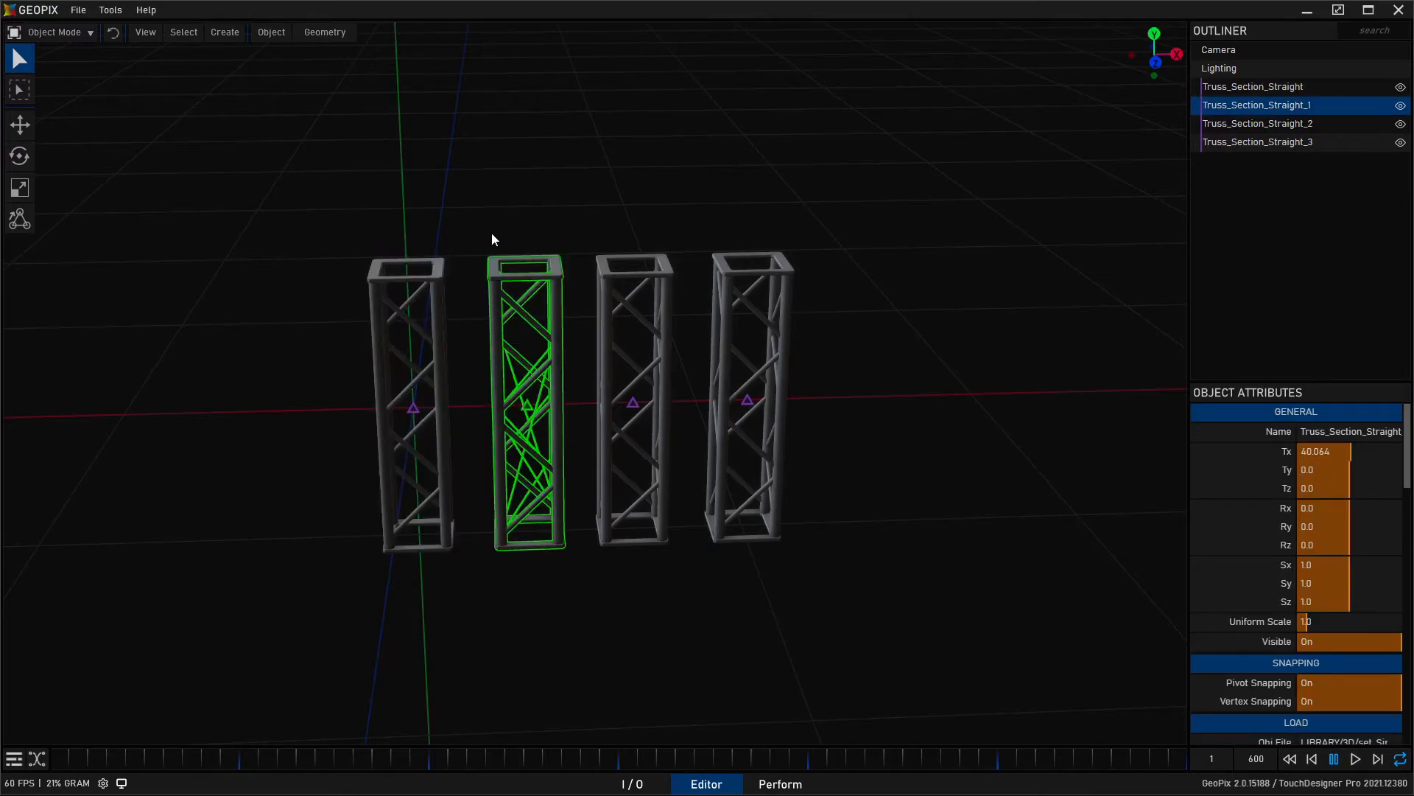
Select all four straight truss sections in the viewport and group them.
middle_drag(691, 258, 625, 233)
click(610, 212)
click(391, 313)
ctrl+click(524, 308)
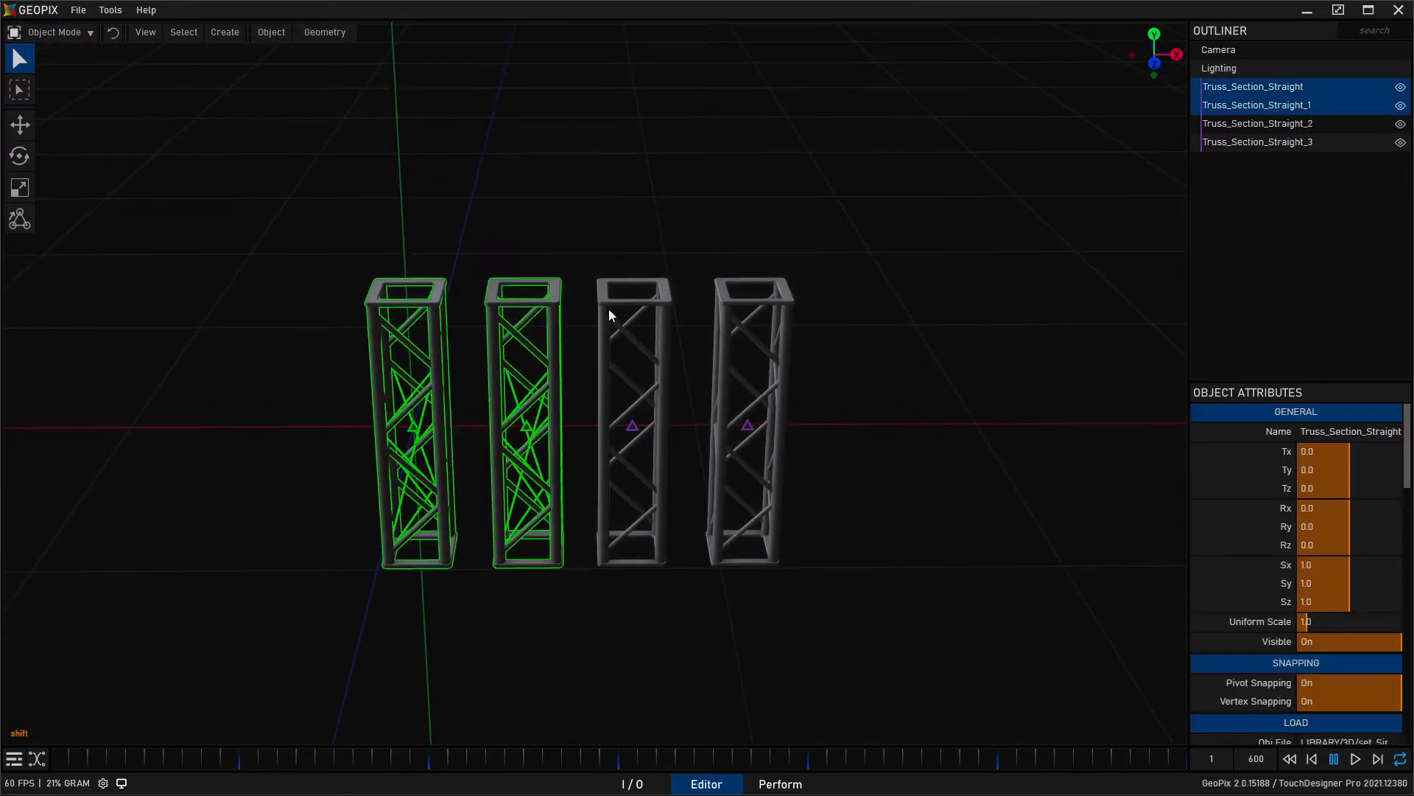
ctrl+click(633, 306)
ctrl+click(733, 305)
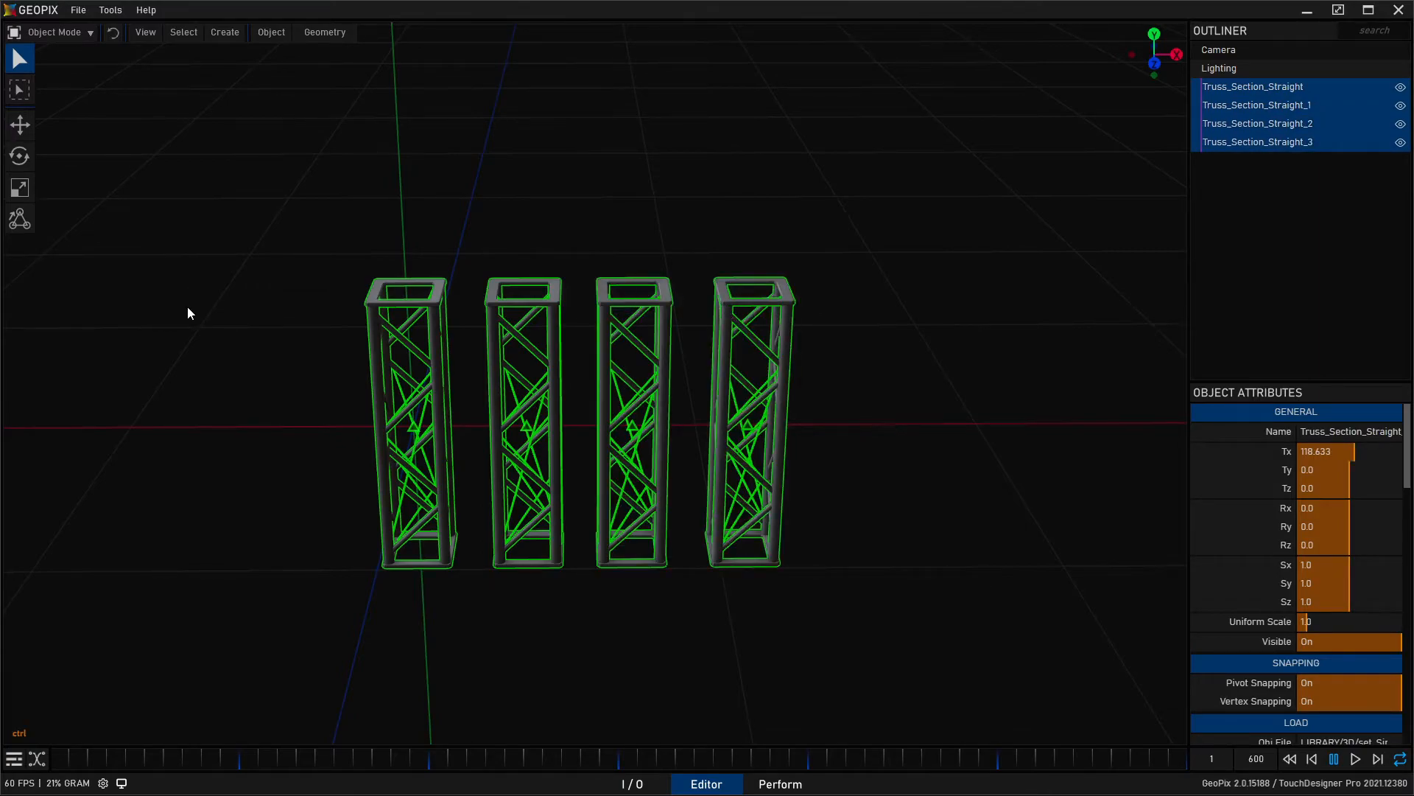
key(ctrl+g)
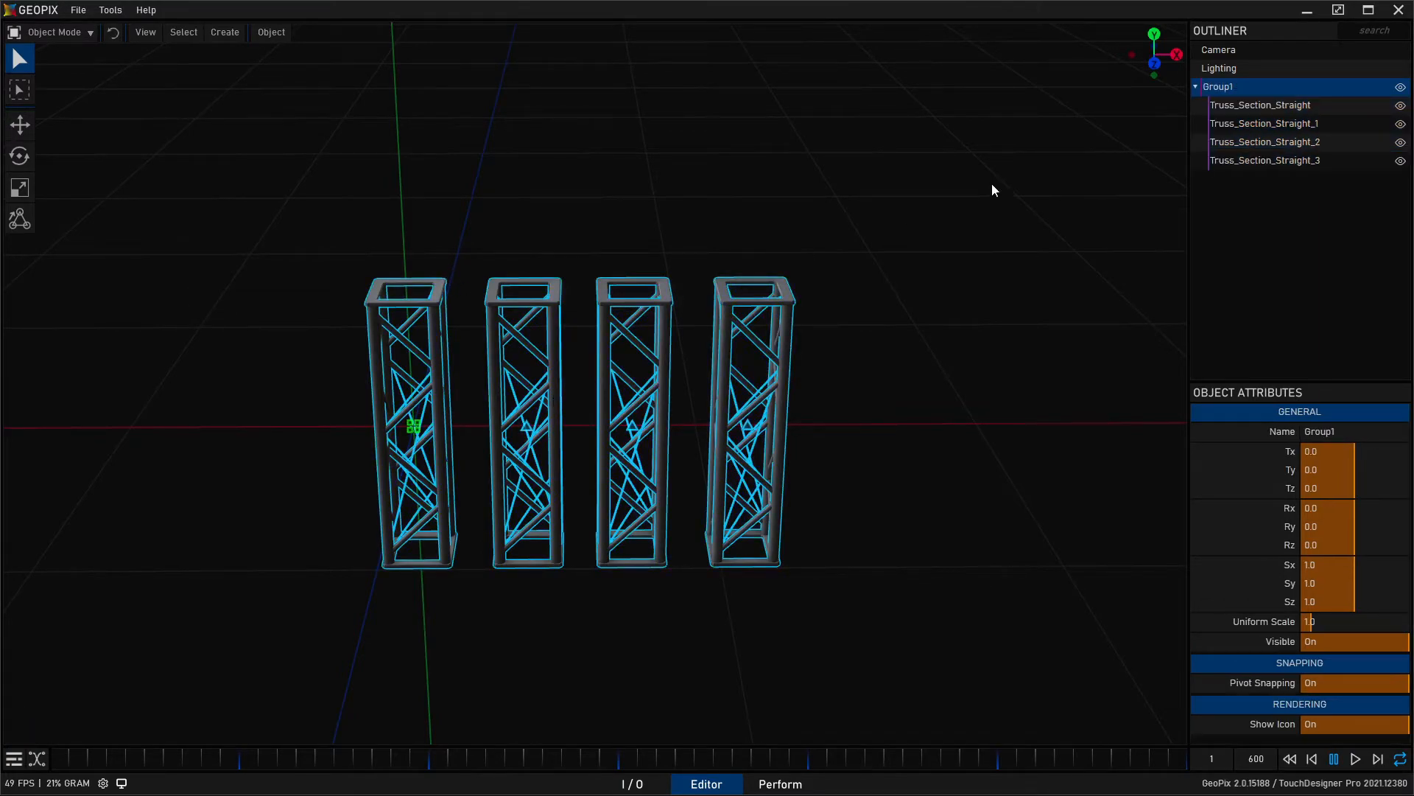
Select the four trusses inside Group1 and move them freely by about -58 in X, -74 in Y and 18 in Z.
click(1247, 105)
shift+click(1284, 160)
key(w)
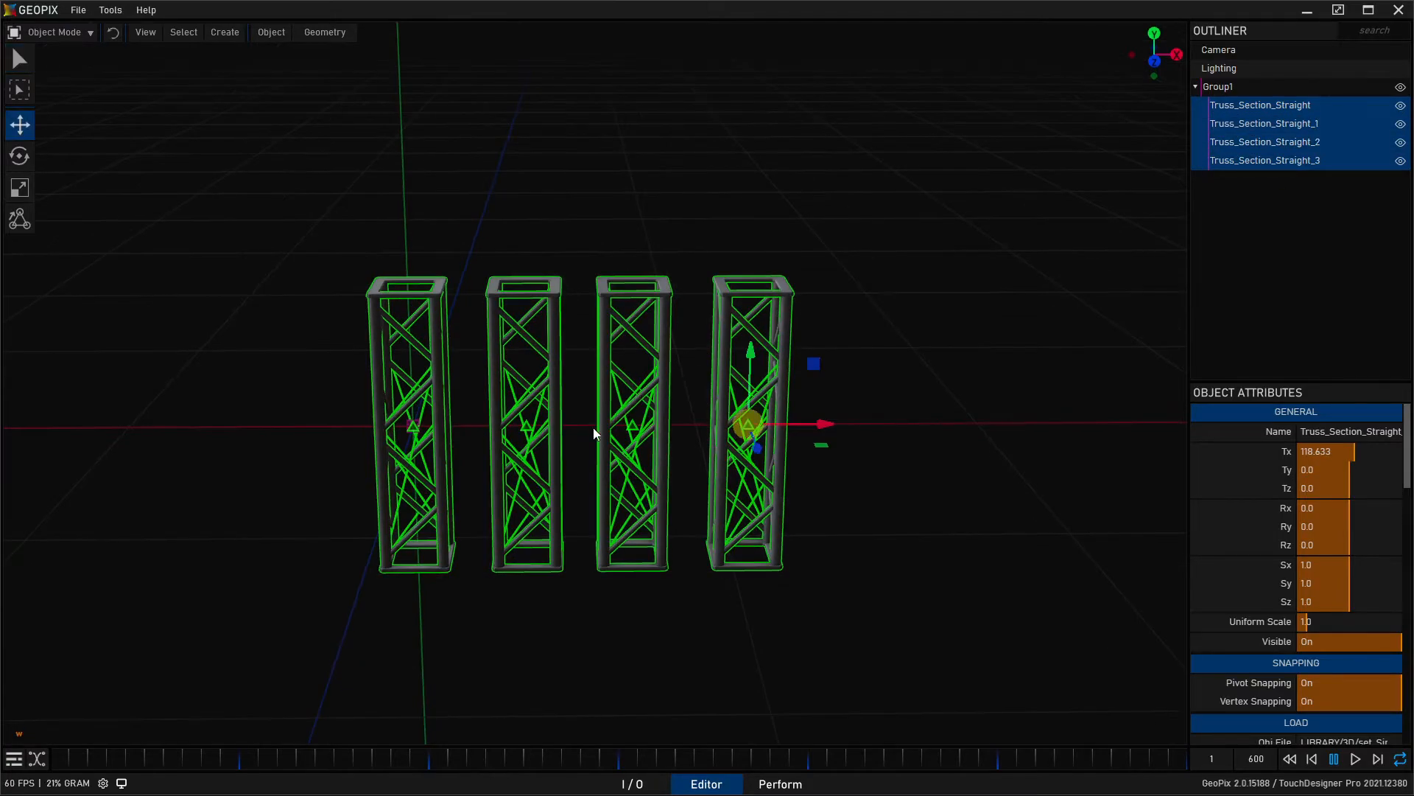
drag(762, 417, 591, 631)
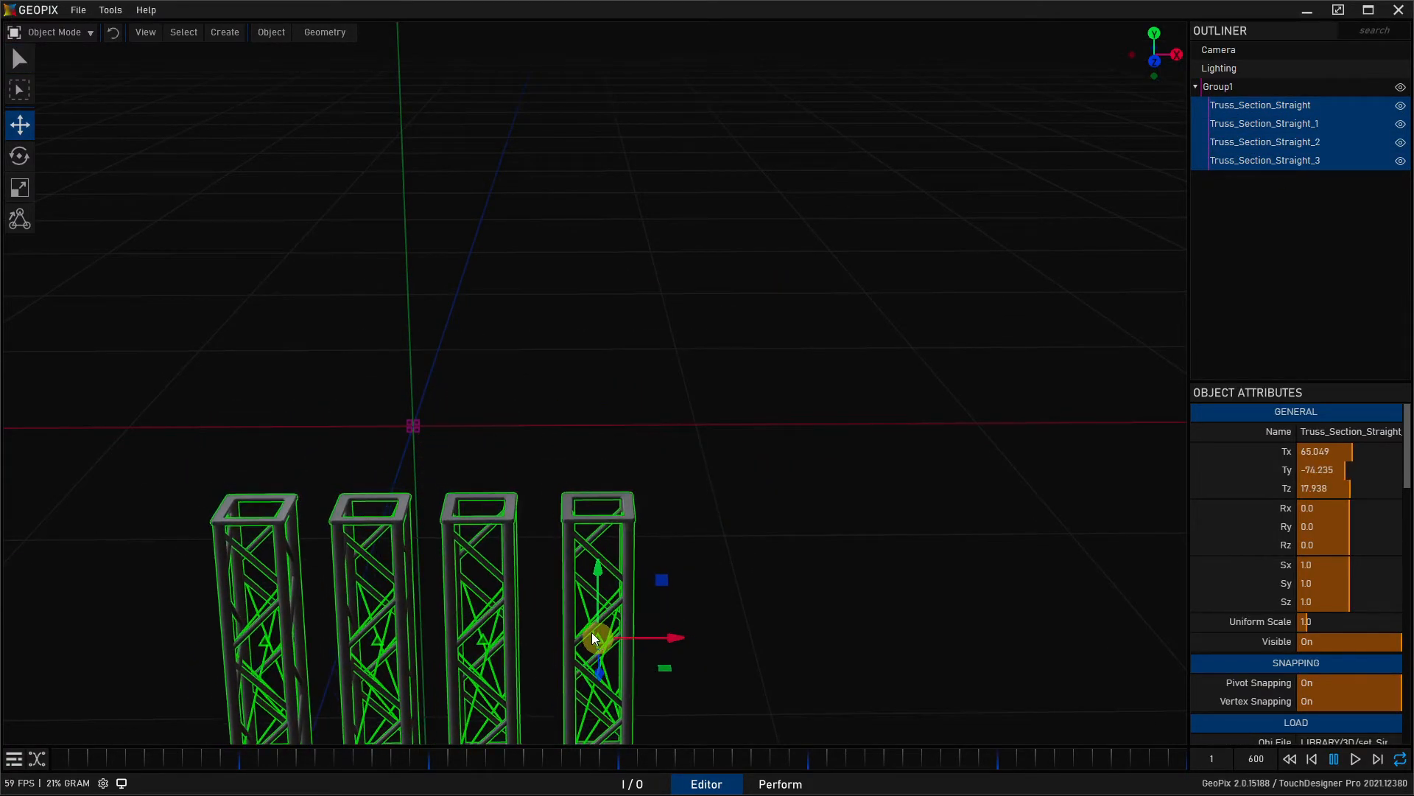
Select Group1 by its viewport icon, raise it along the Y axis by about 88, and deselect it.
click(412, 426)
drag(412, 357, 383, 104)
alt+middle_drag(701, 199, 818, 247)
click(974, 130)
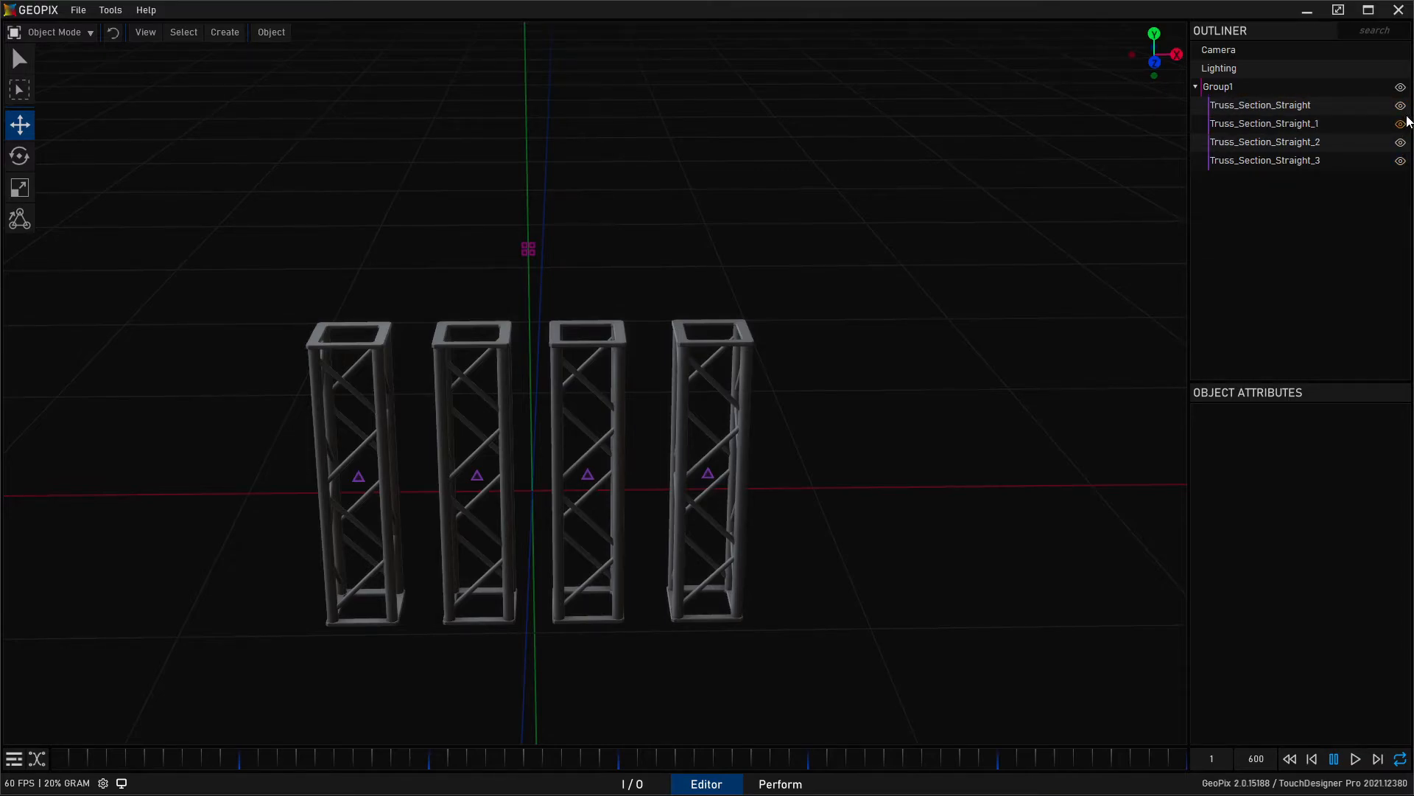
Select Truss_Section_Straight and toggle its Visible attribute off and back on.
click(1356, 105)
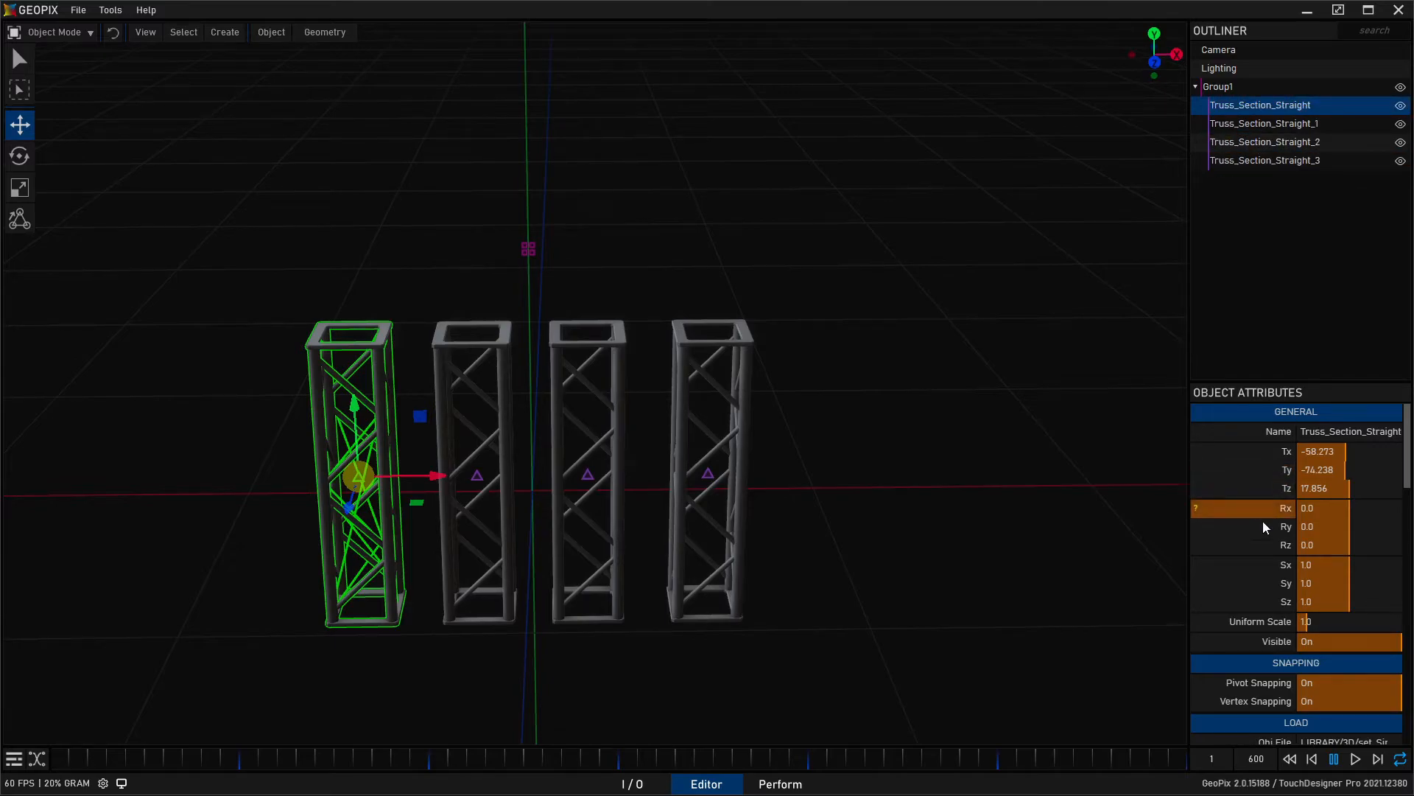
scroll(1254, 615, down, 1)
click(1331, 627)
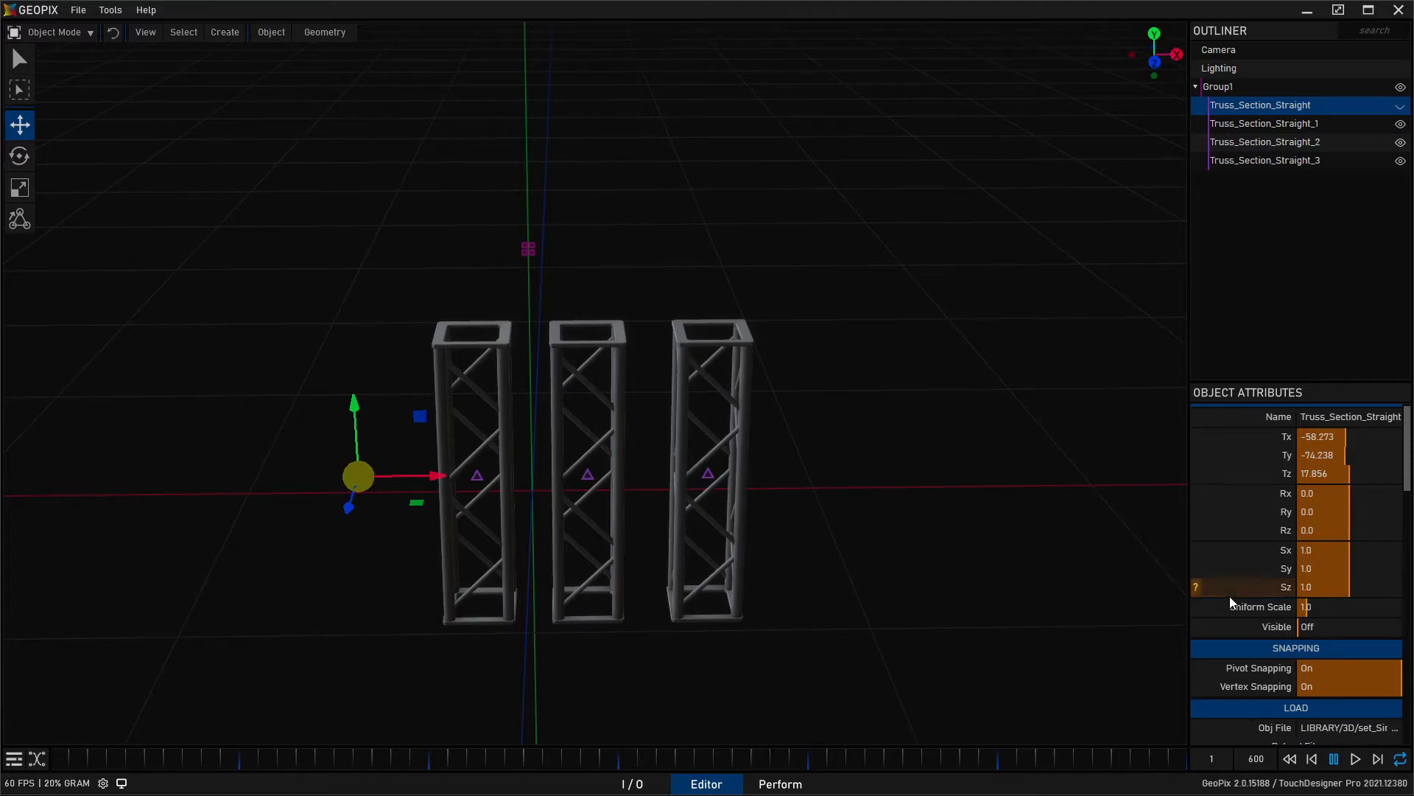
click(1315, 627)
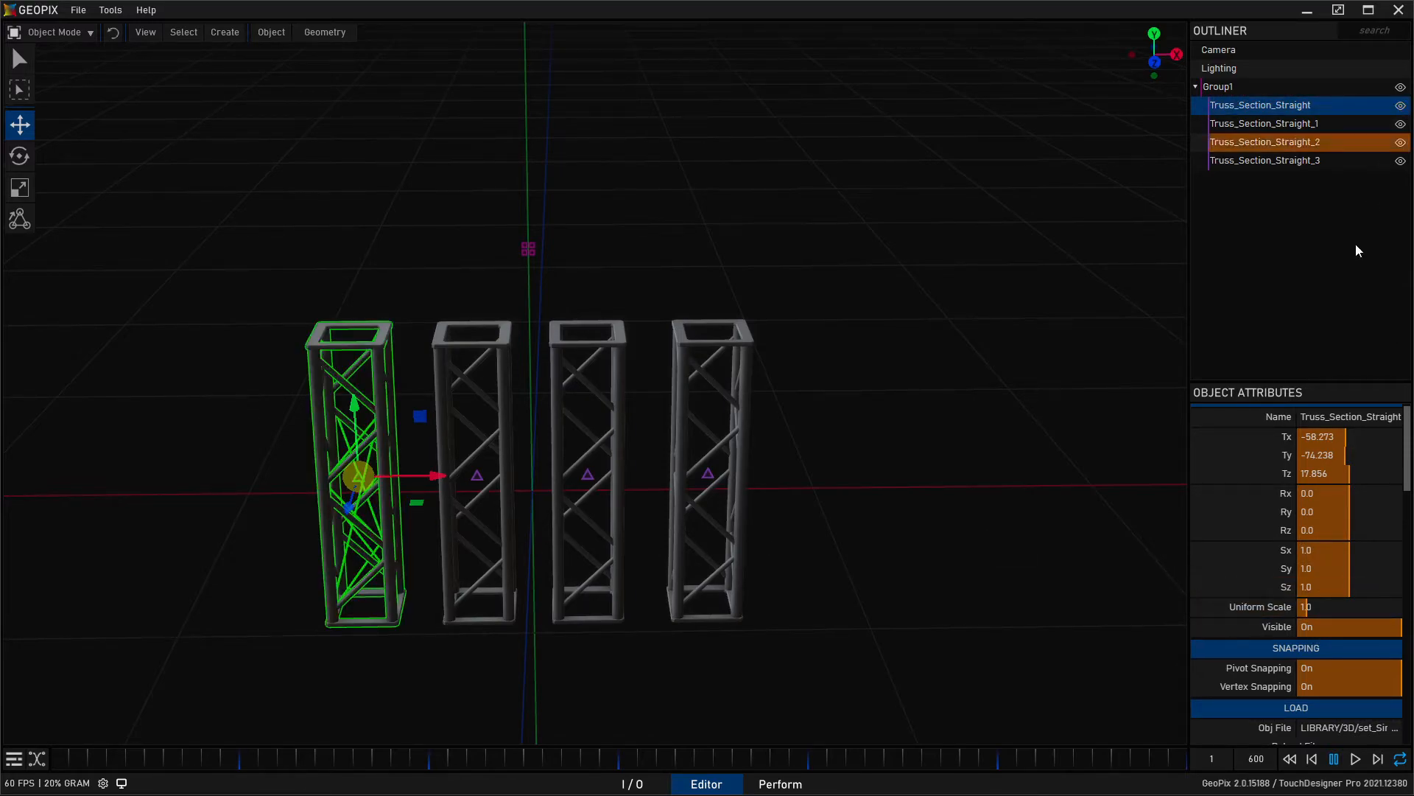
click(1332, 628)
click(1332, 628)
Toggle the visibility of Truss_Section_Straight in the Outliner, and hide all four trusses individually.
click(1400, 107)
click(1401, 107)
click(1400, 105)
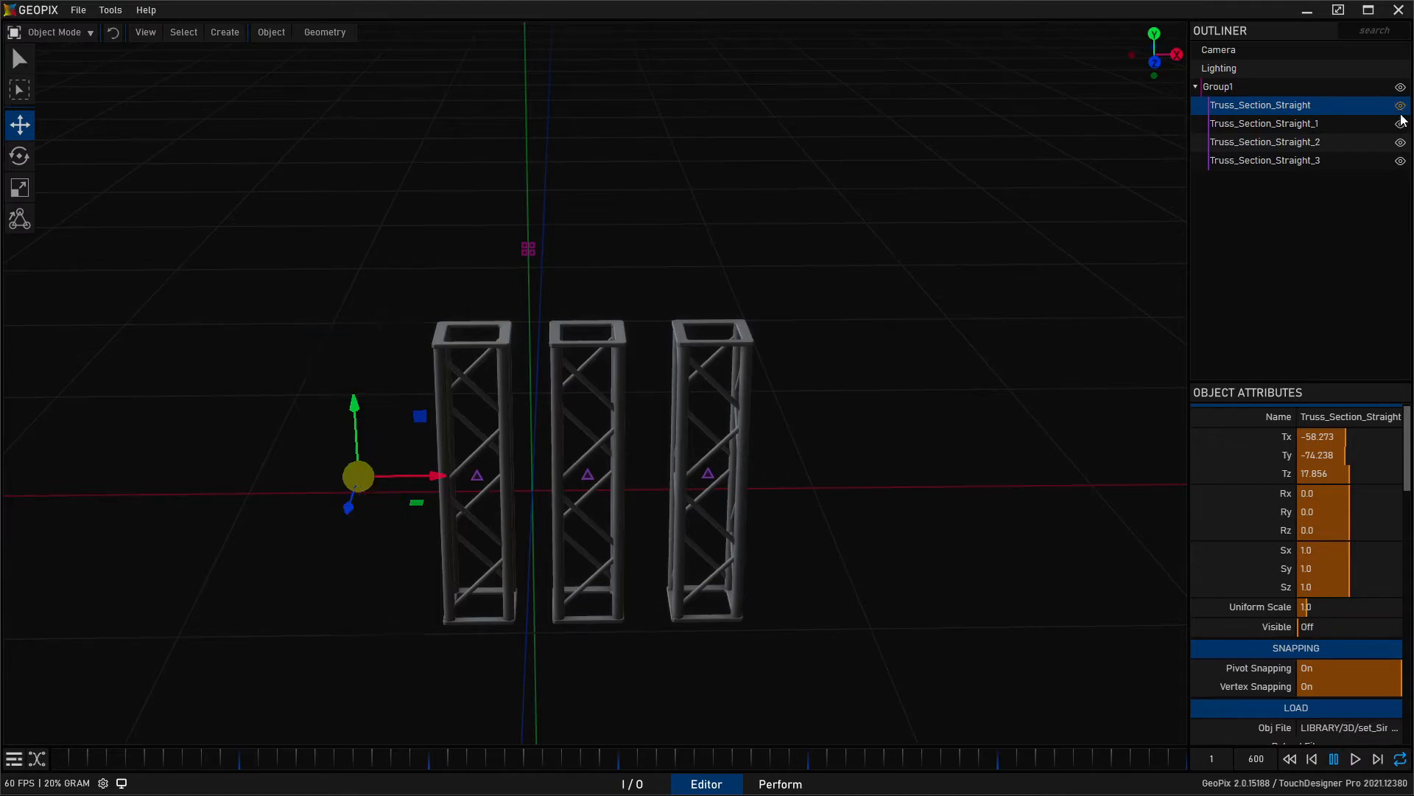
click(1401, 124)
click(1400, 142)
click(1400, 160)
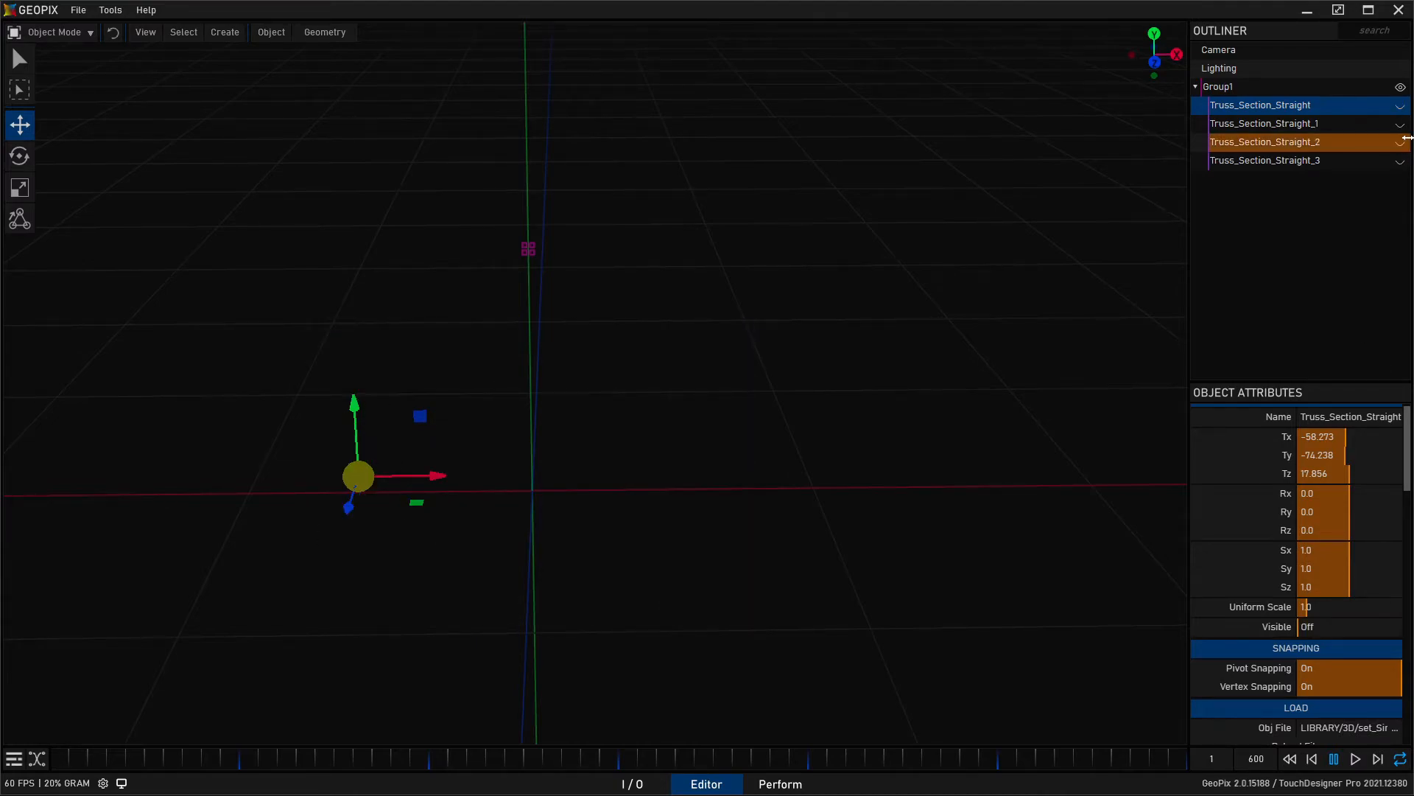
Make the four hidden trusses visible again one by one in the Outliner.
click(1401, 161)
click(1400, 142)
click(1401, 123)
click(1401, 107)
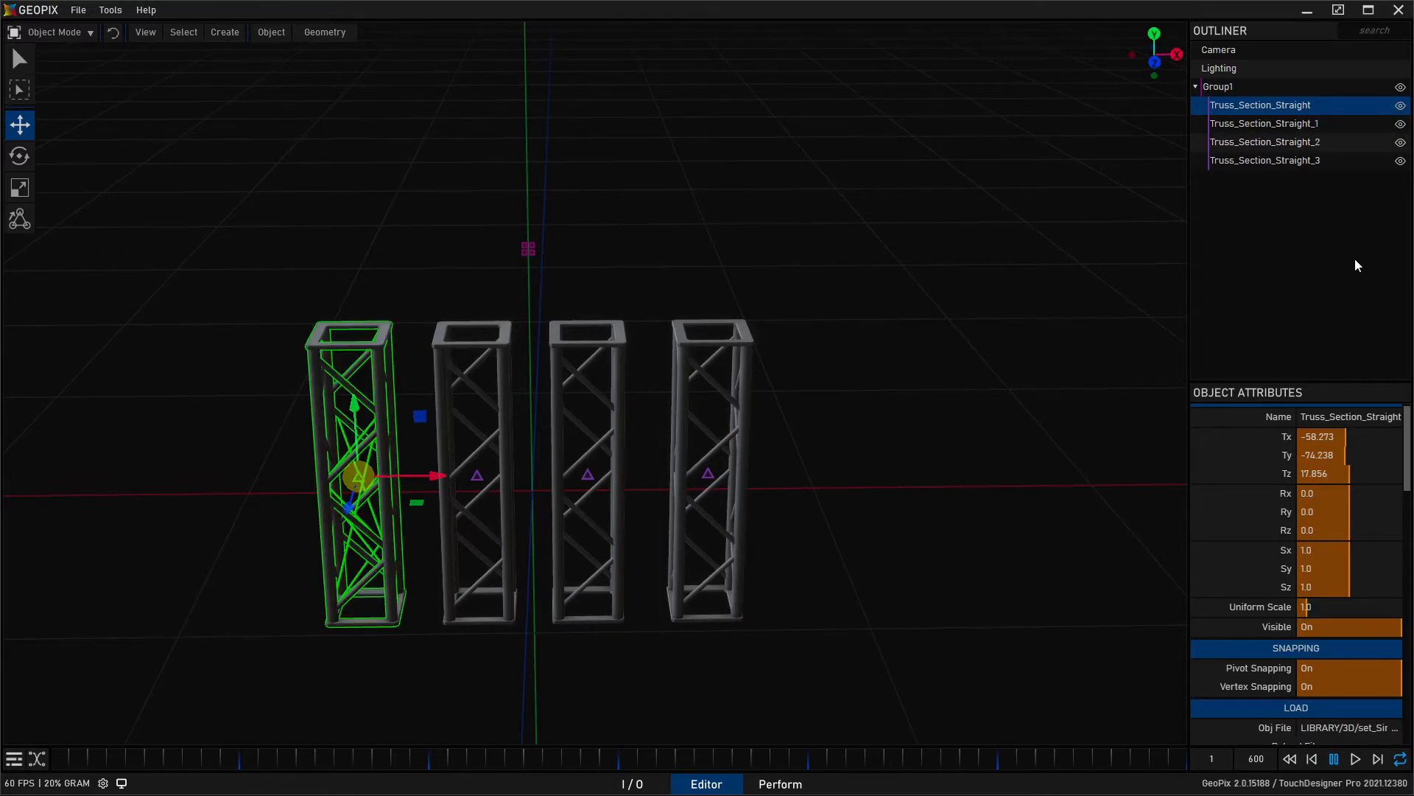
Select Group1, hide it together with all its children, and show the whole hierarchy again.
click(1249, 87)
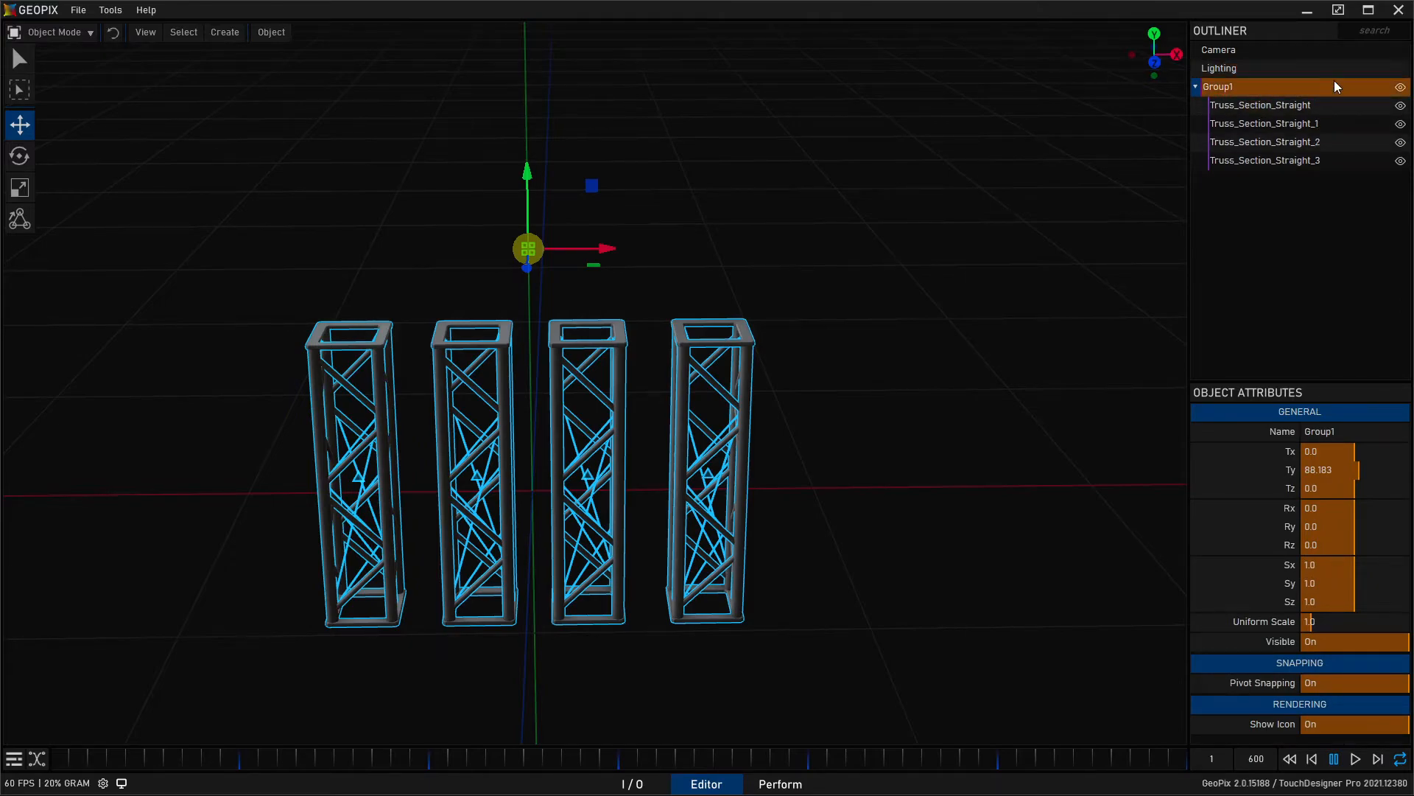
ctrl+click(1402, 88)
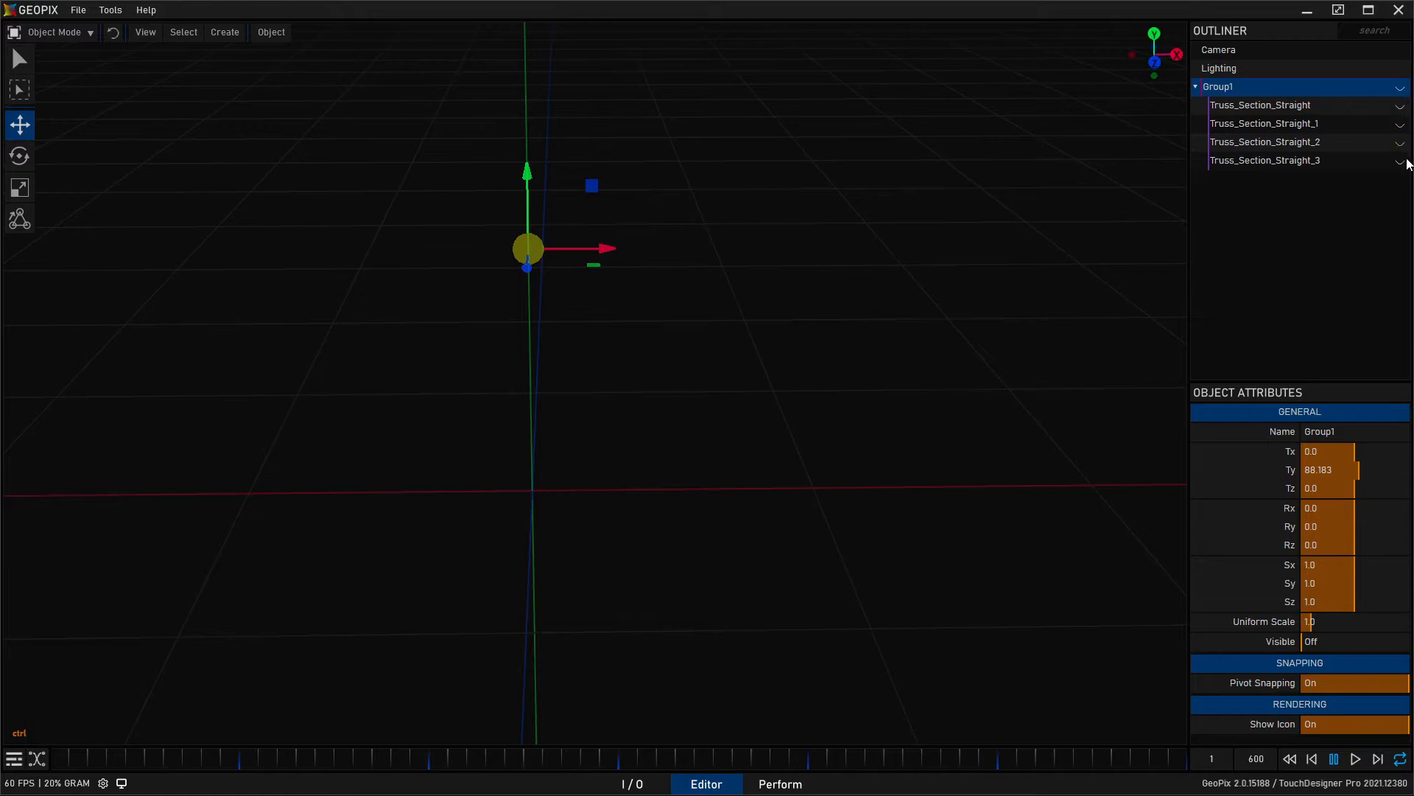
ctrl+click(1403, 90)
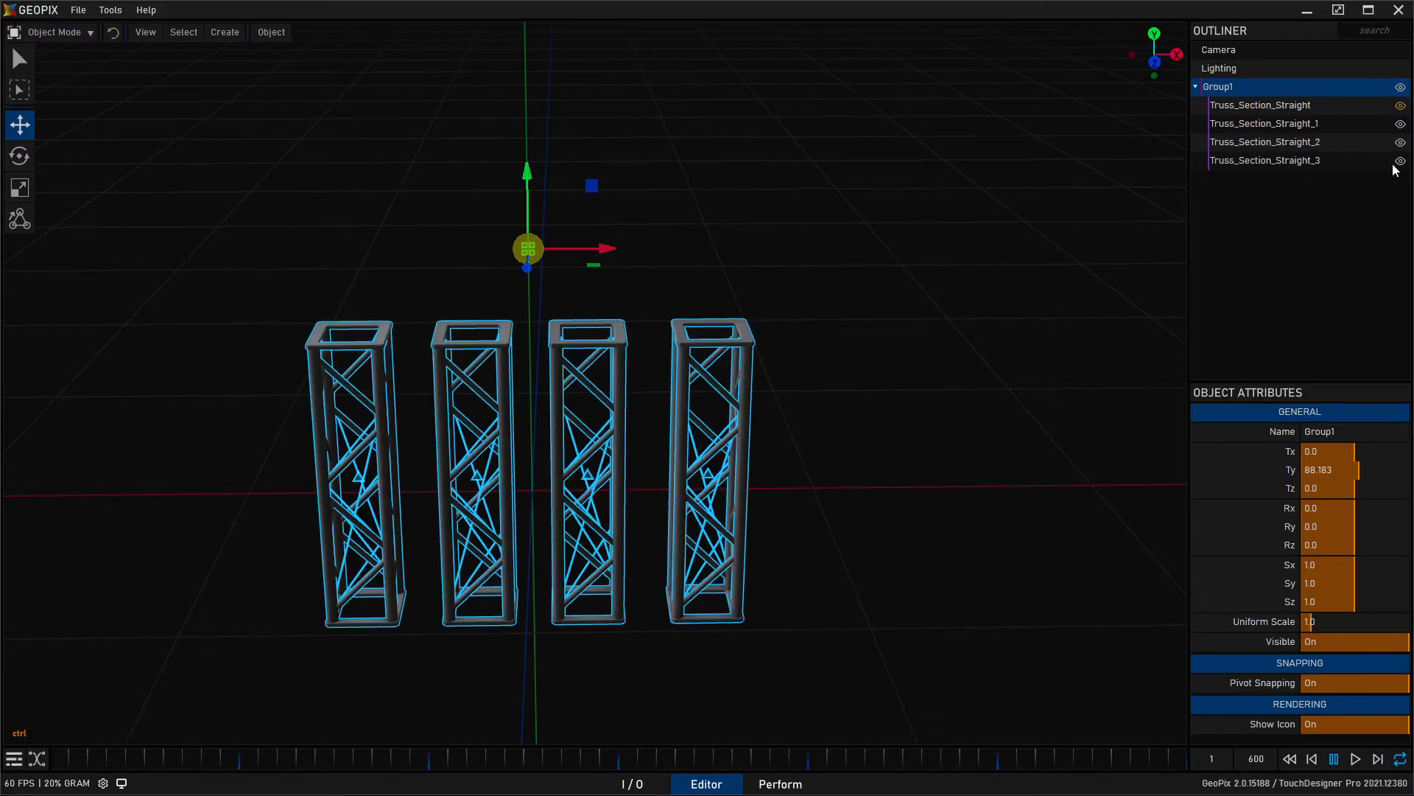
shift+click(1402, 90)
Hide Truss_Section_Straight and Truss_Section_Straight_1, and restore the visibility of everything under Group1 at once.
click(1400, 105)
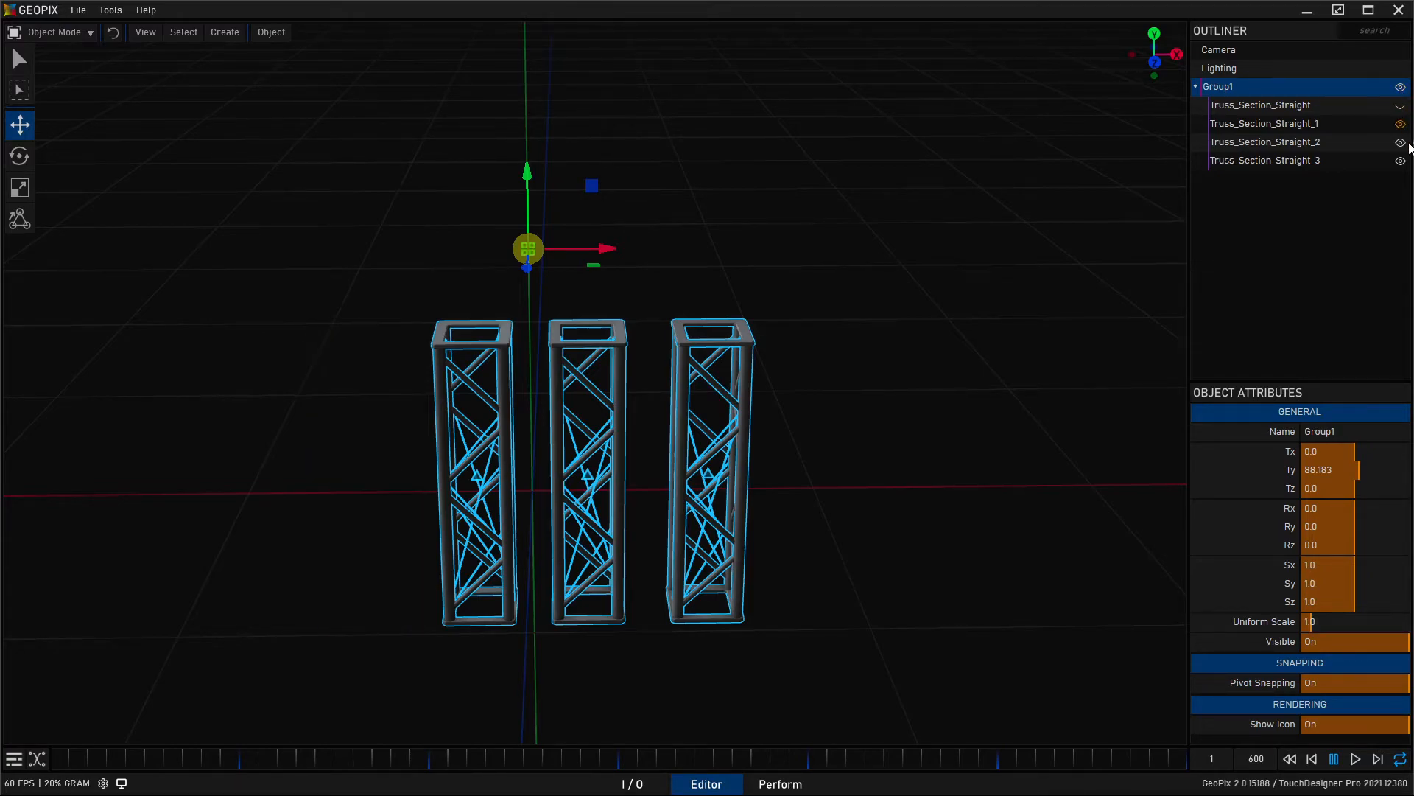
click(1401, 124)
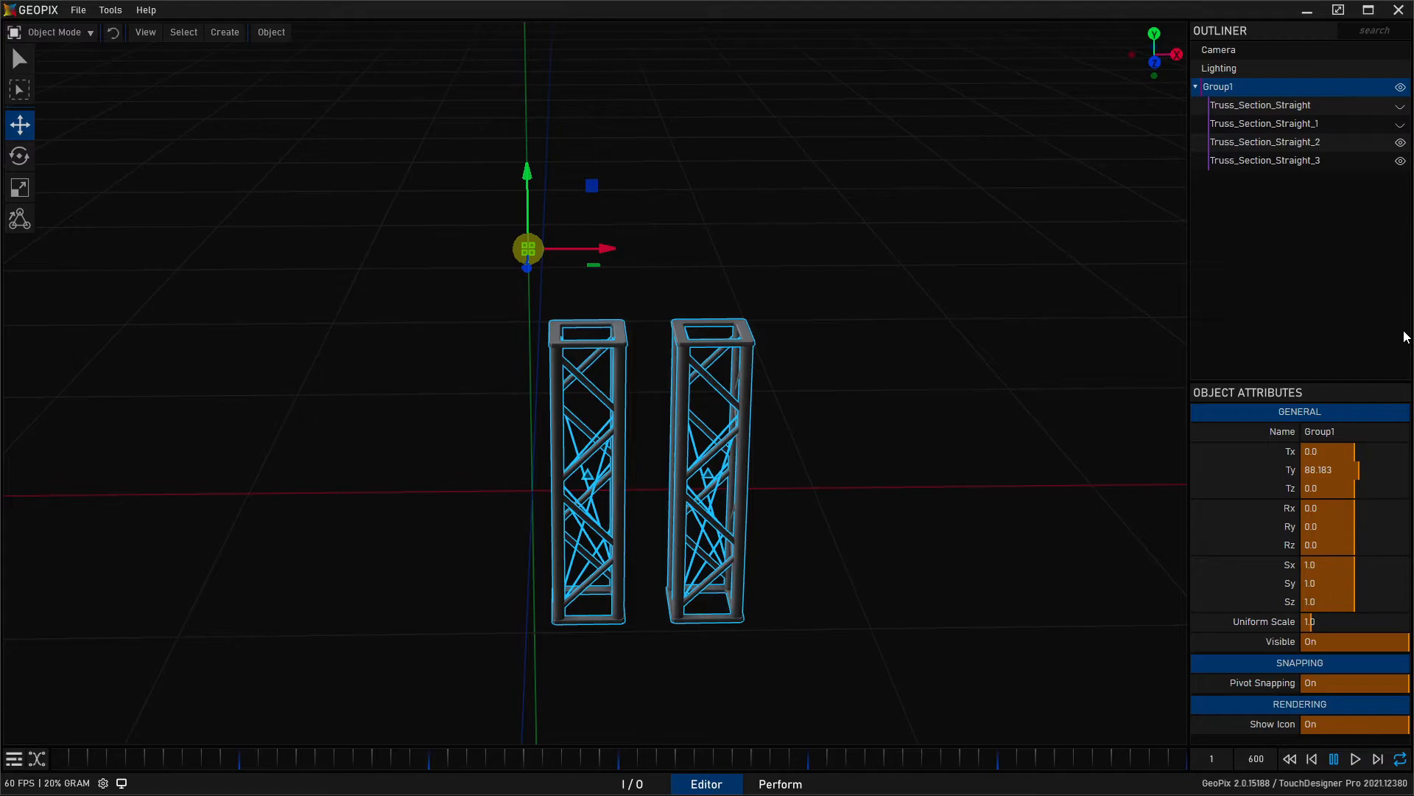
click(1402, 89)
click(1402, 89)
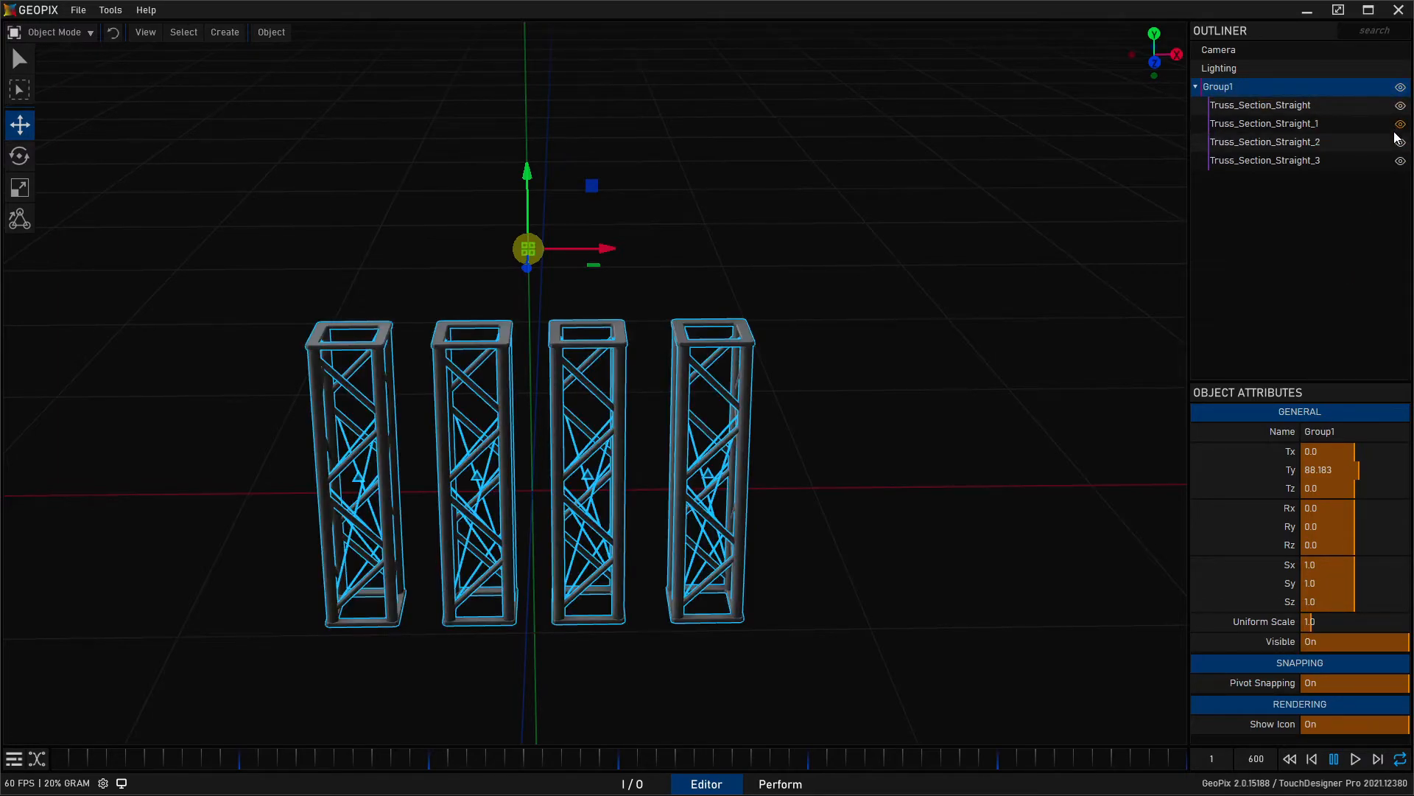
Duplicate Truss_Section_Straight_3 and parent the copy under the original in the Outliner.
click(1286, 123)
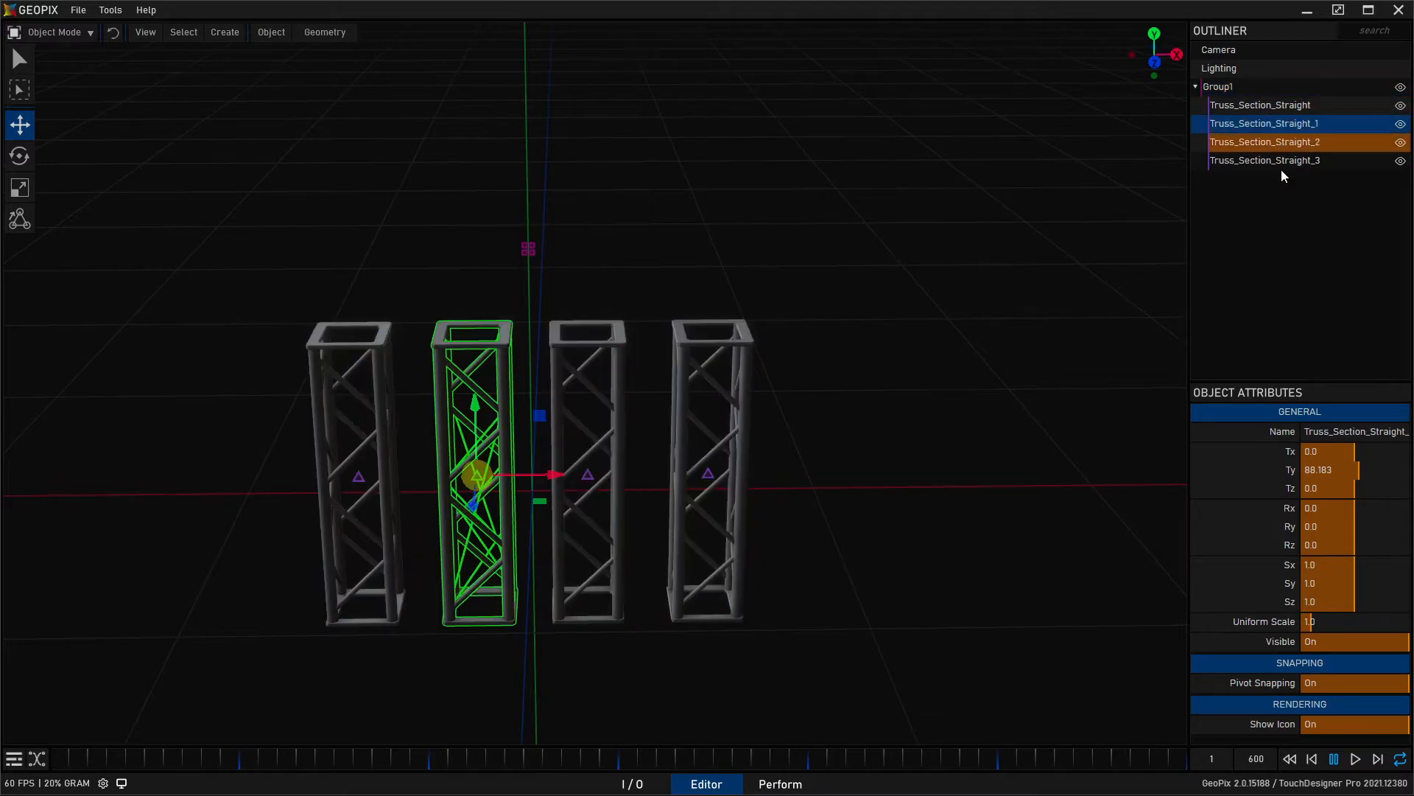
click(1292, 160)
key(ctrl+d)
drag(1327, 185, 1315, 165)
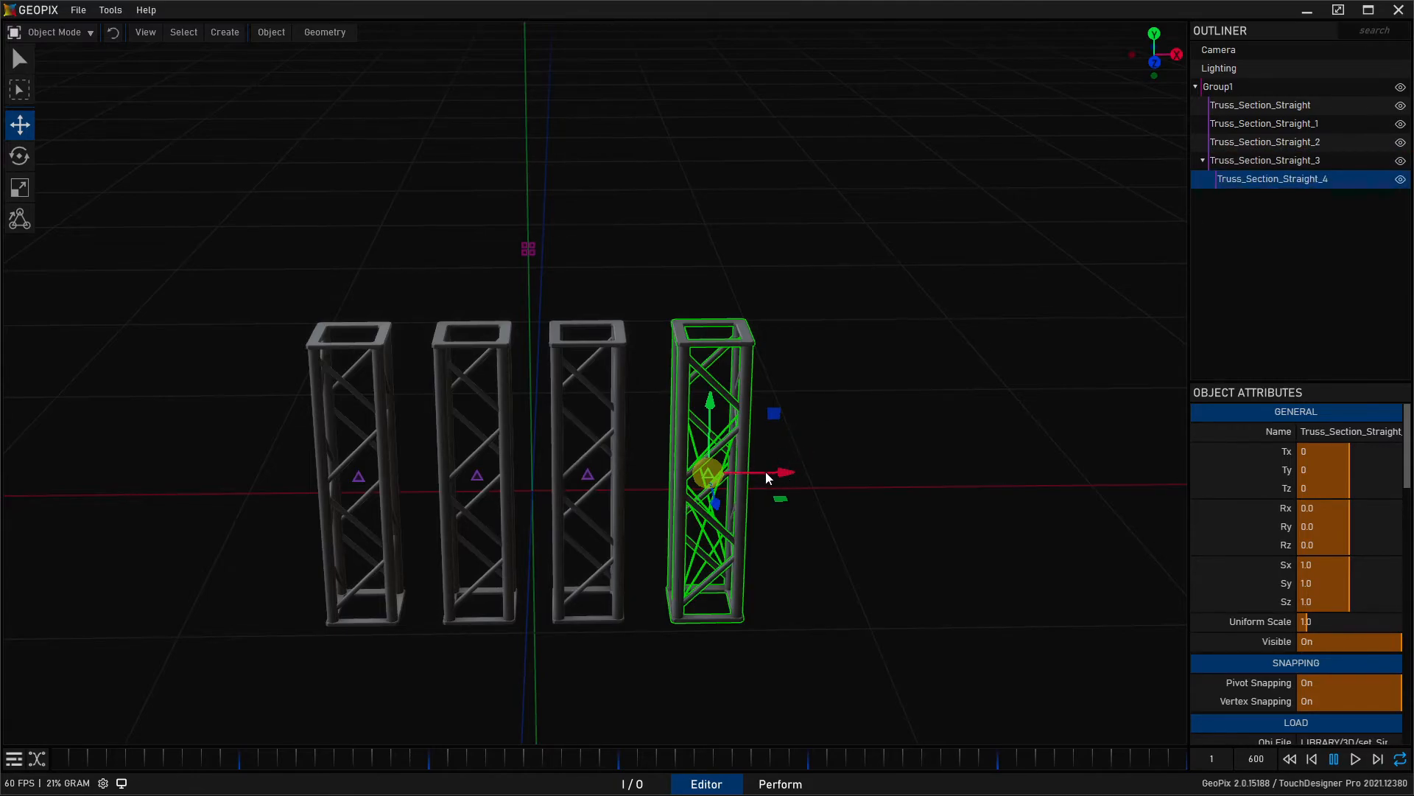
Move the nested truss copy in front of and below the fourth truss, and deselect everything.
drag(780, 417, 846, 543)
click(917, 217)
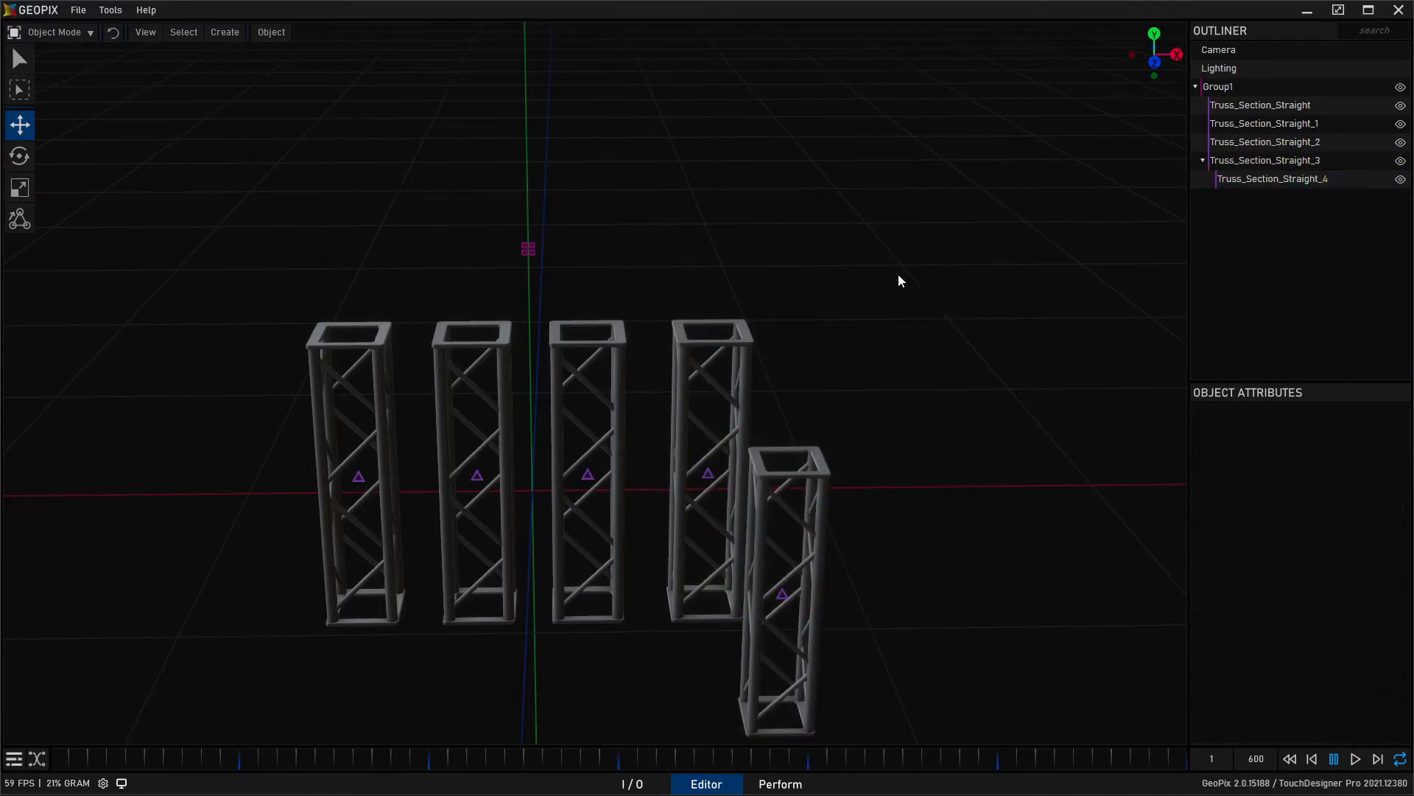
click(739, 416)
click(842, 301)
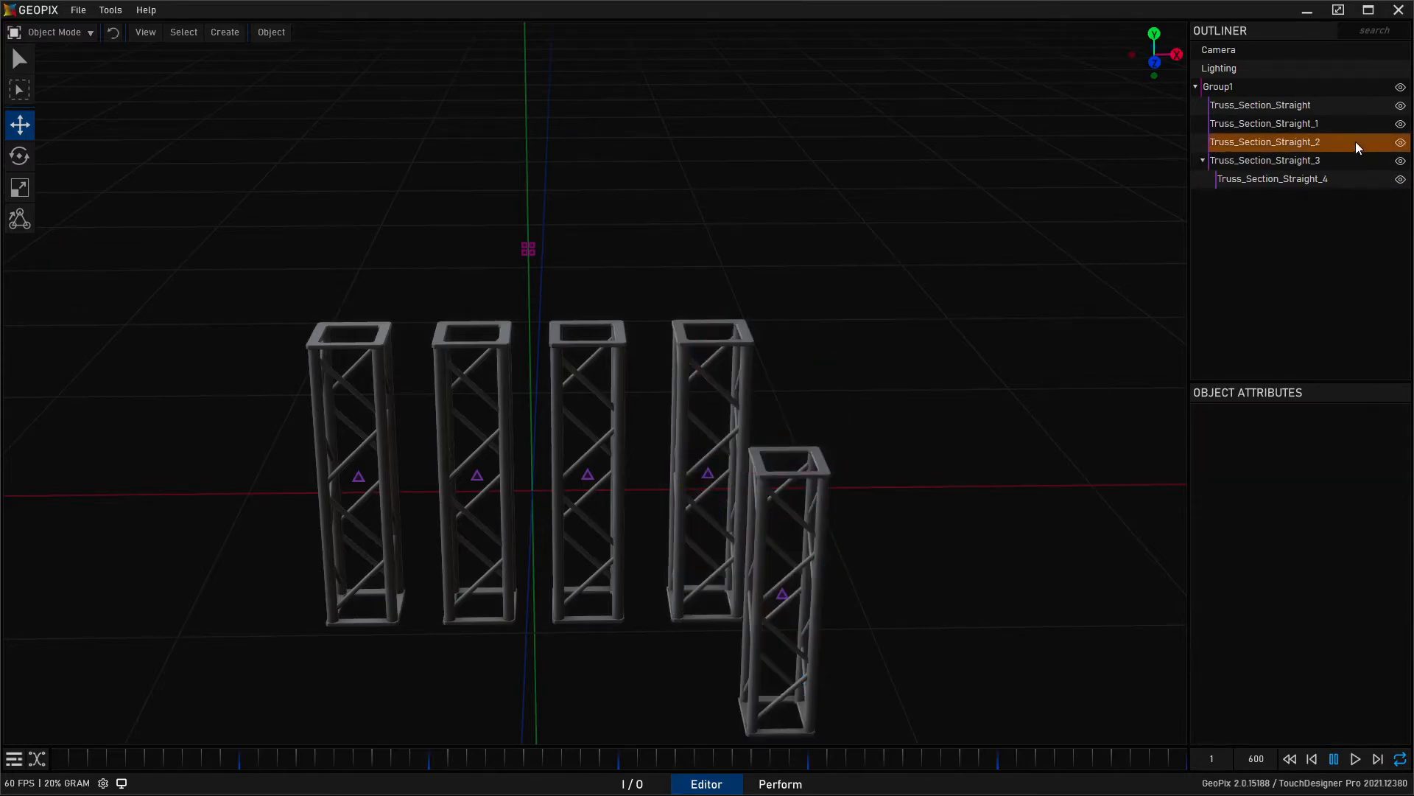
Hide Truss_Section_Straight_4, collapse Group1, and toggle the visibility of its whole hierarchy off and on.
click(1401, 179)
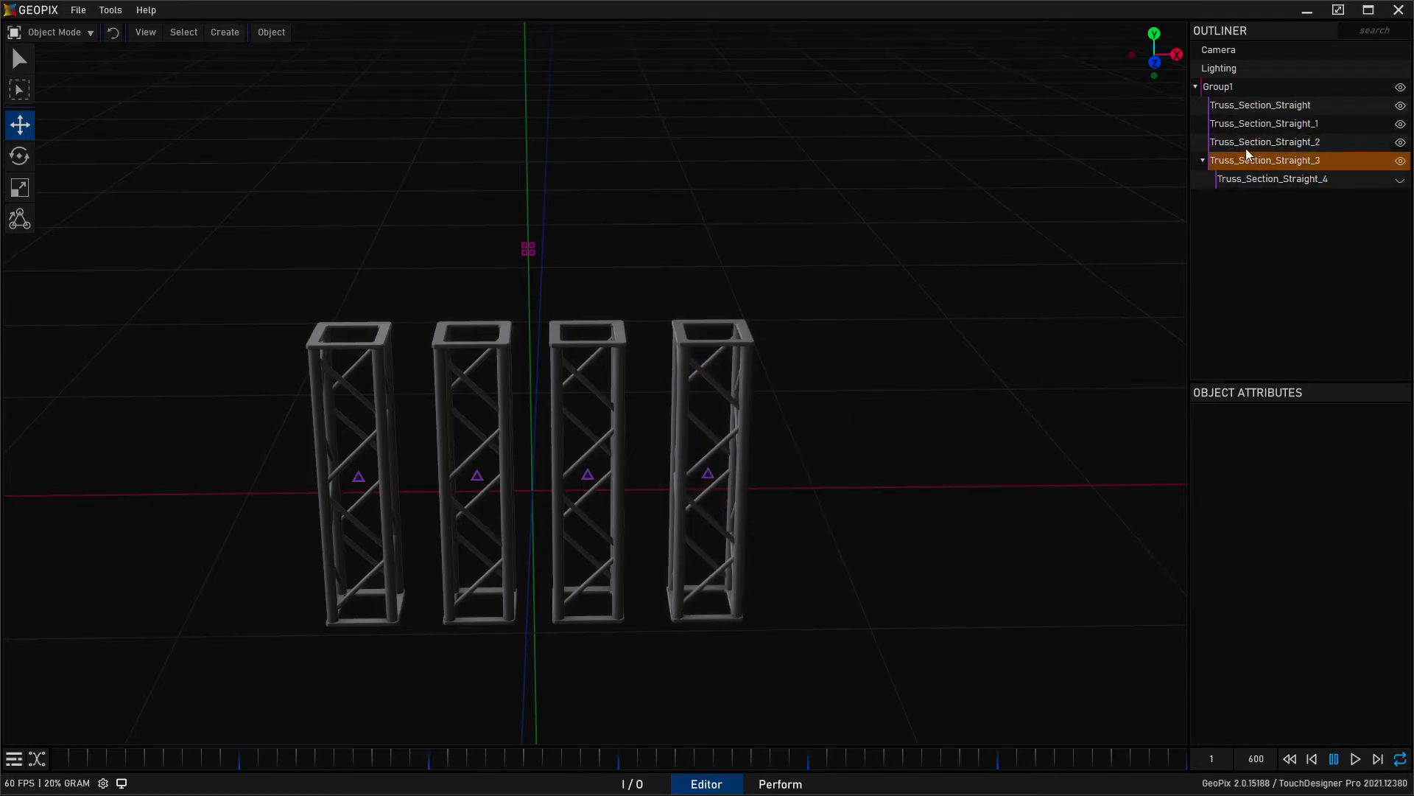
click(1197, 88)
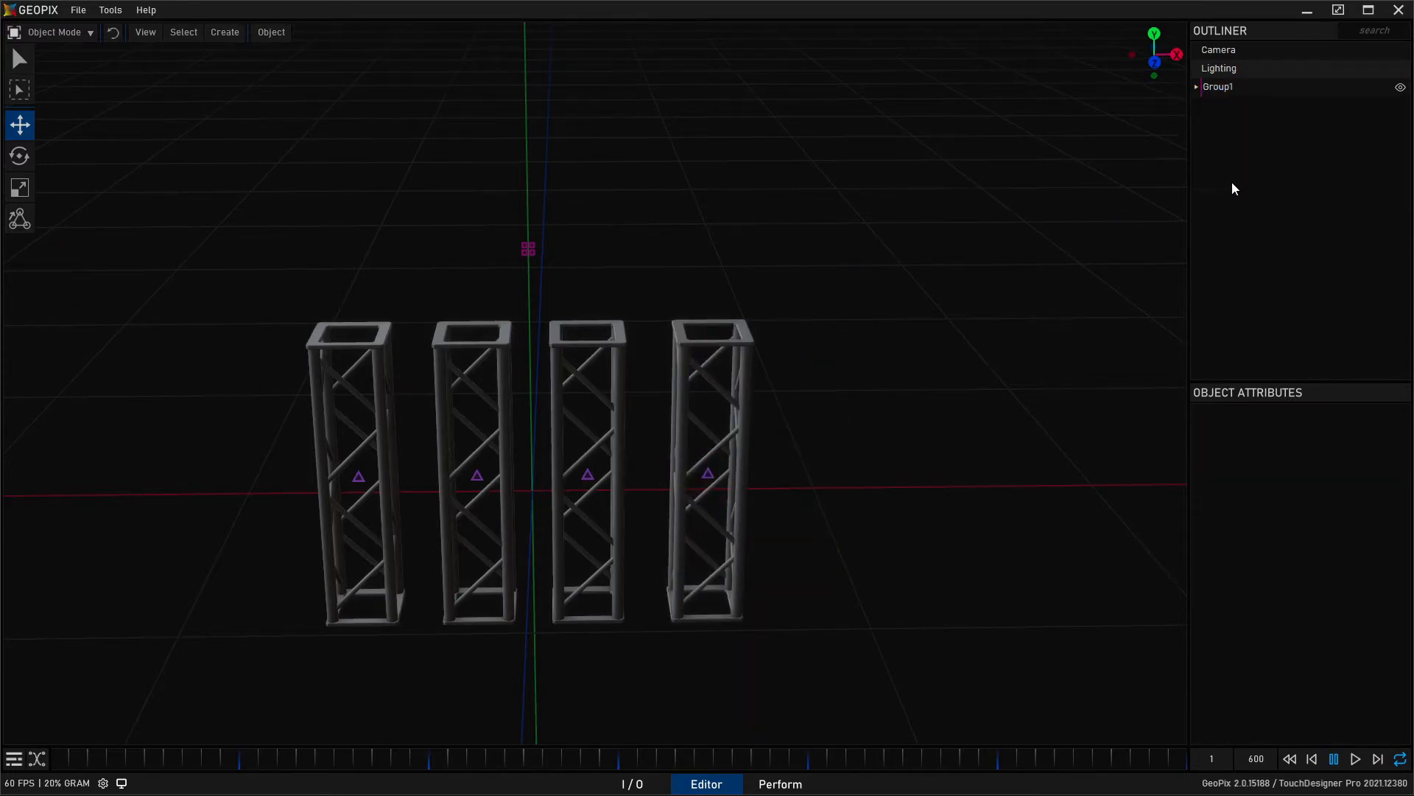
ctrl+click(1400, 88)
ctrl+click(1400, 88)
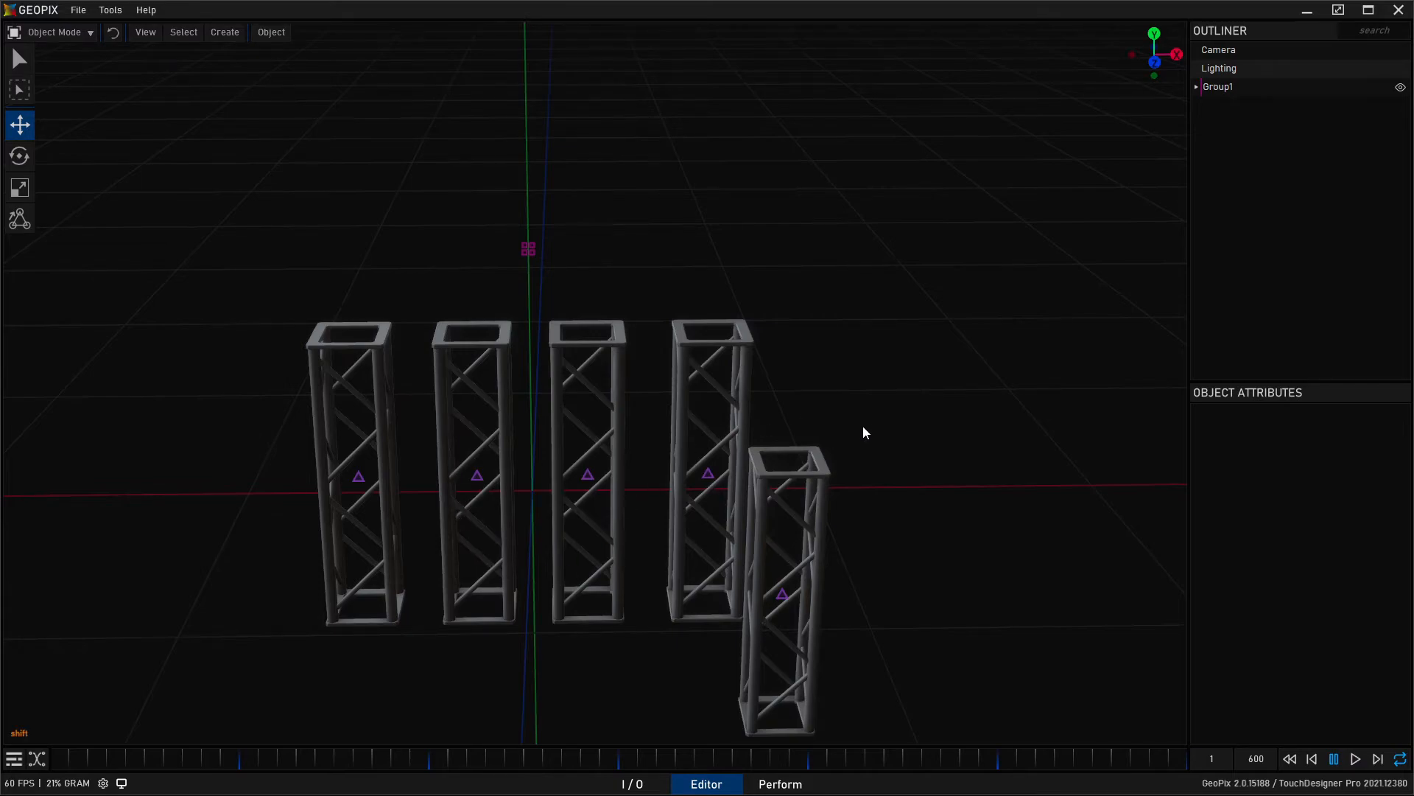
Expand Group1 in the Outliner and delete the nested truss copy Truss_Section_Straight_4.
alt+drag(857, 378, 931, 304)
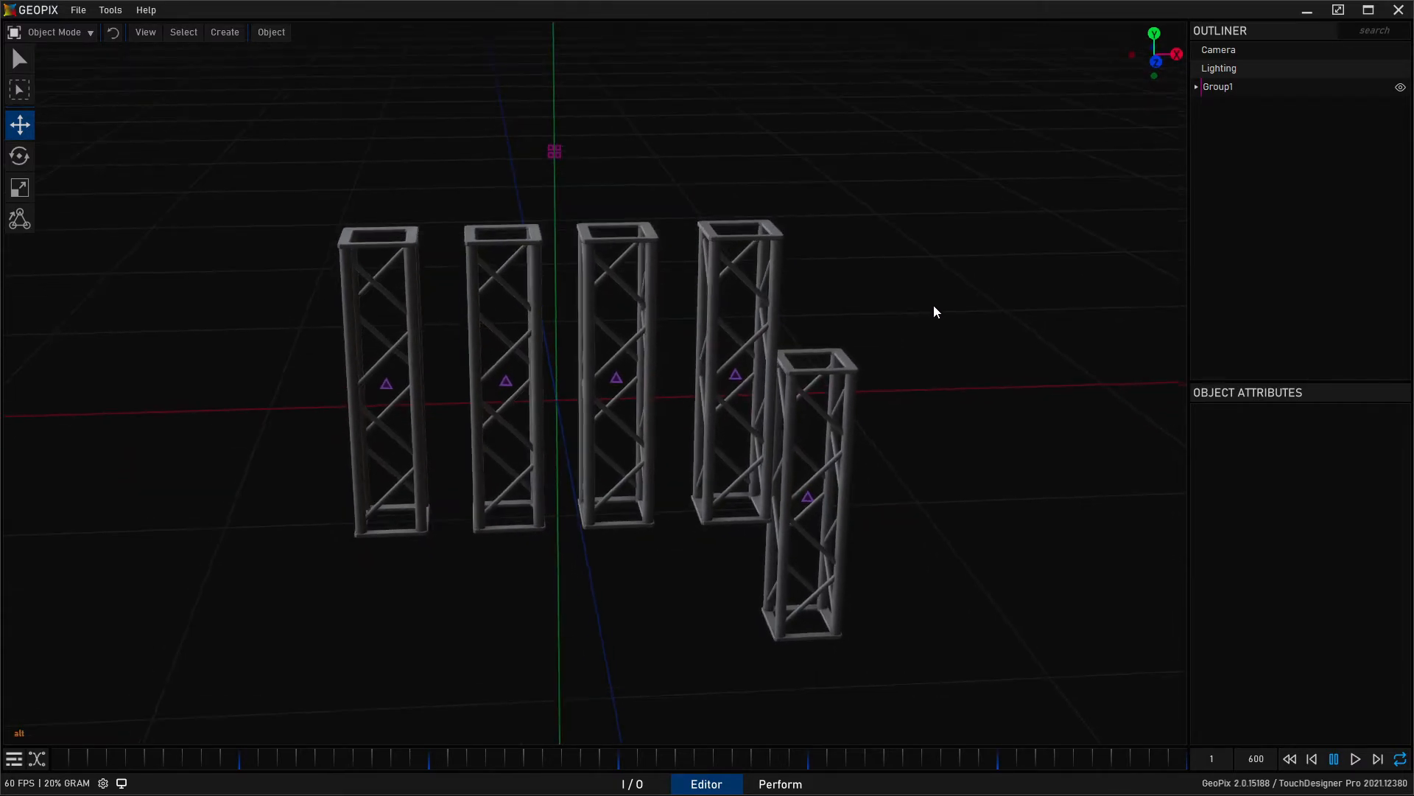
click(1197, 86)
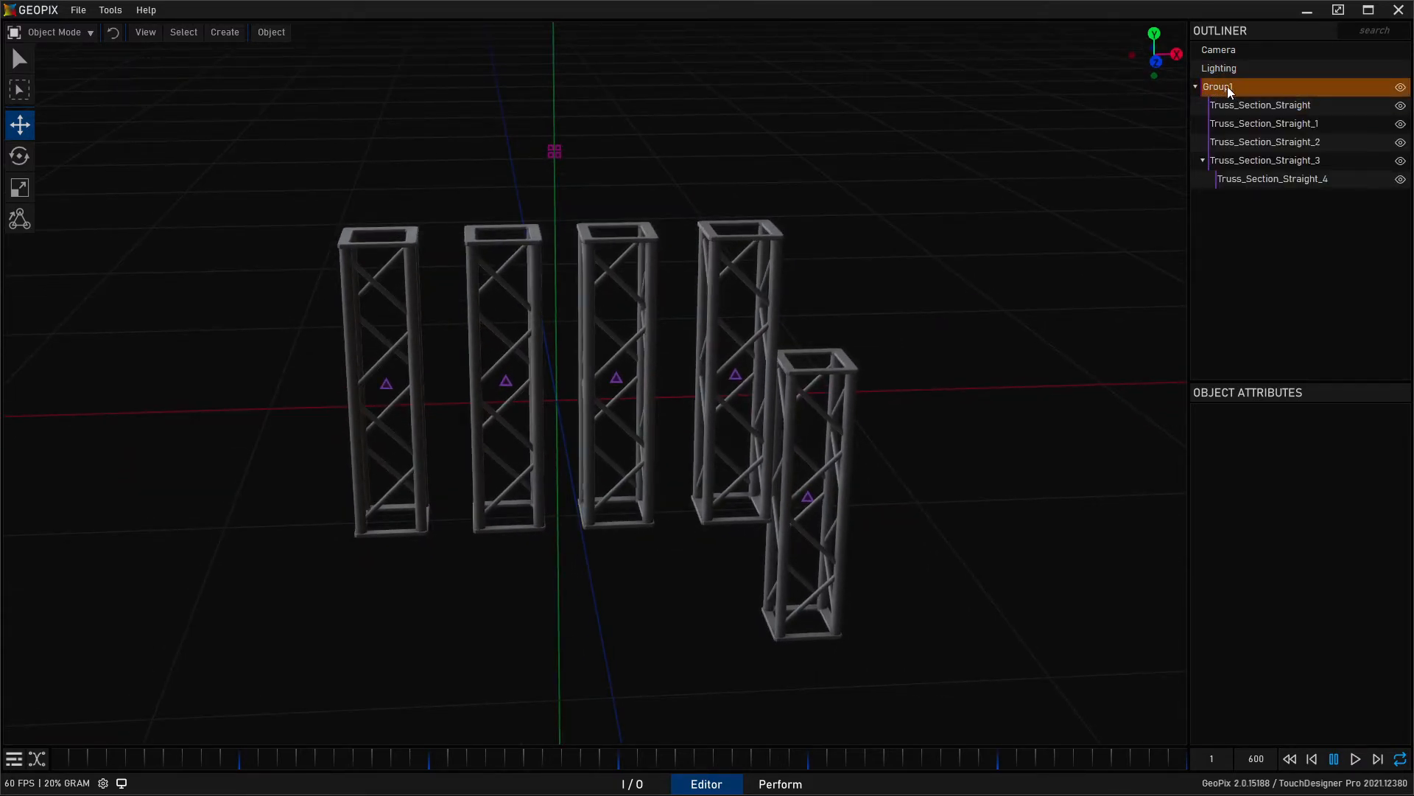
click(1230, 86)
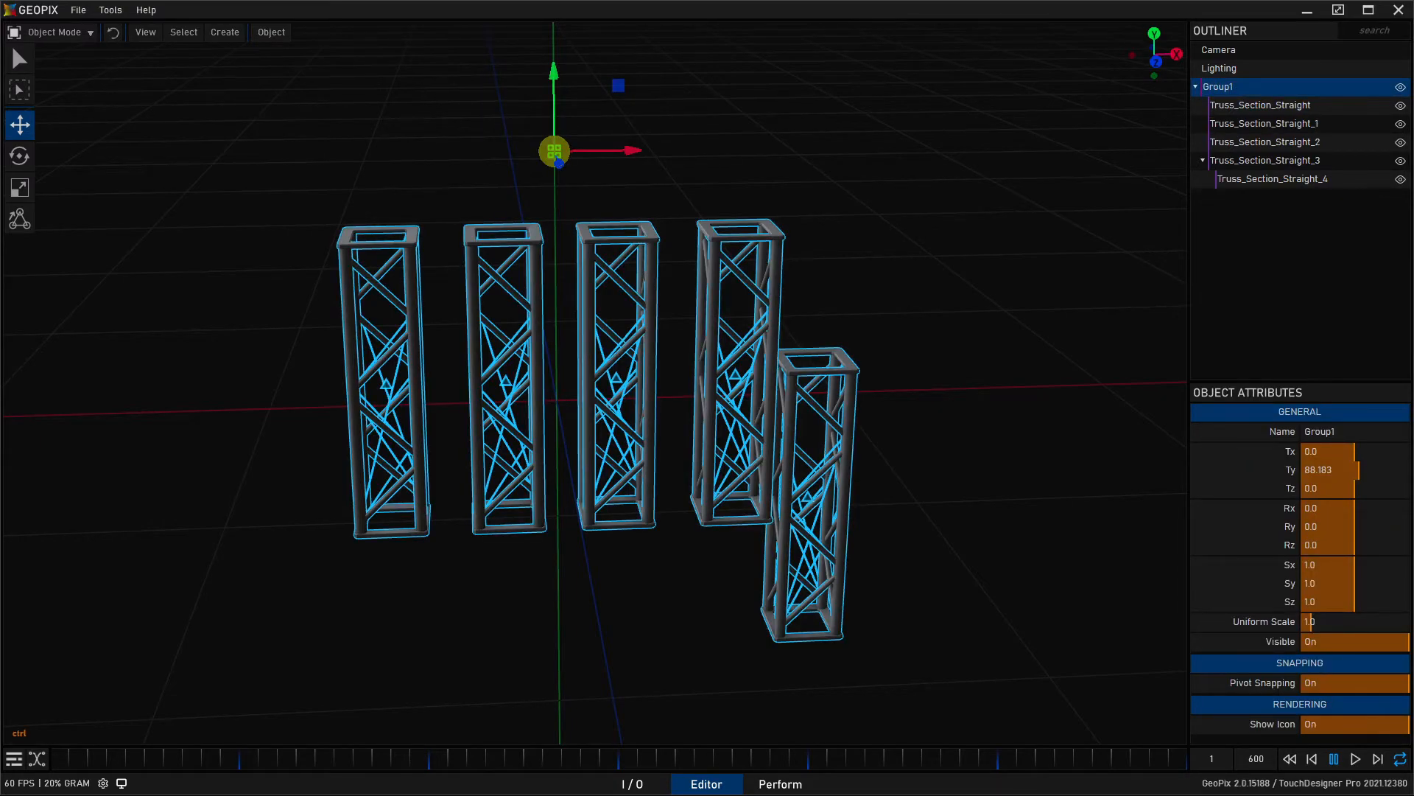
alt+drag(774, 198, 782, 221)
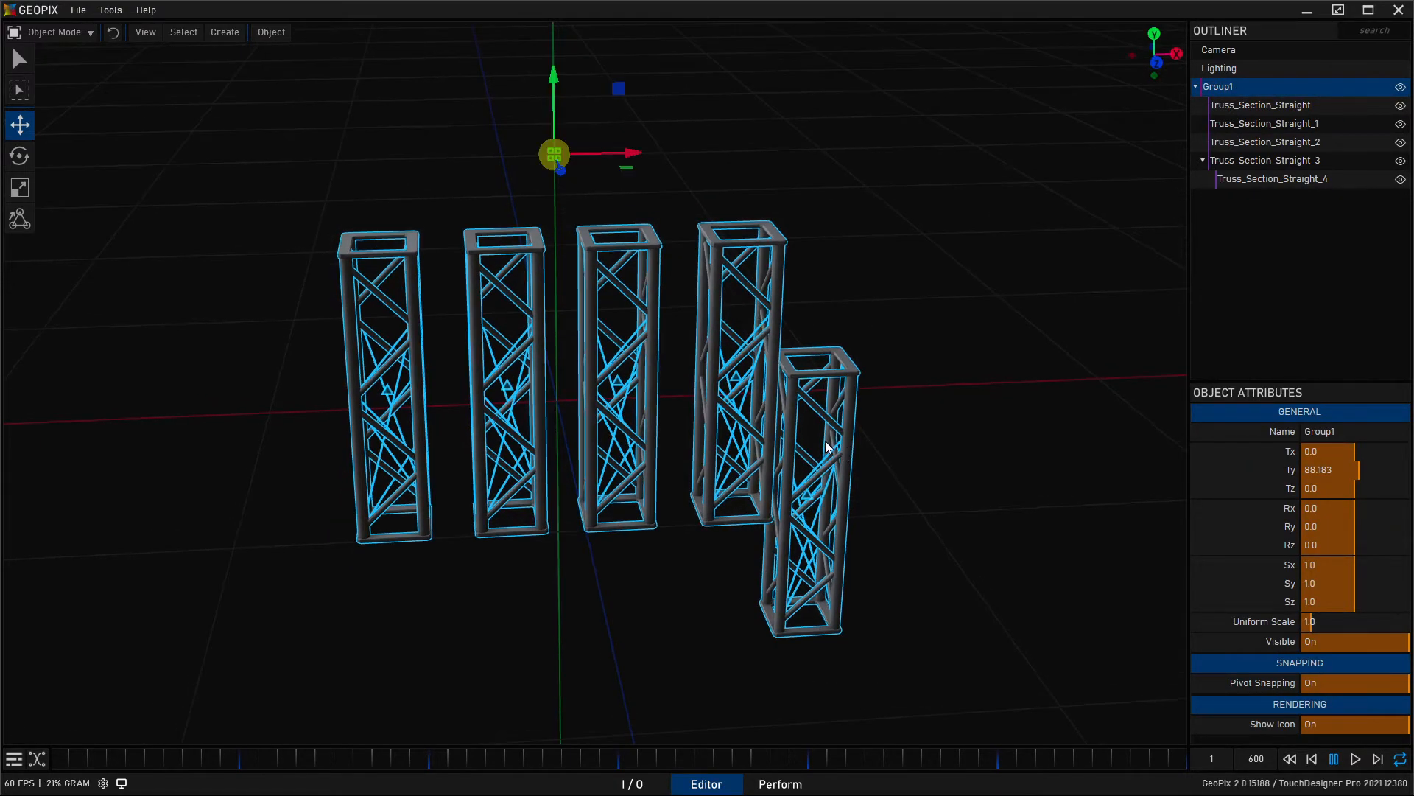
click(843, 418)
click(849, 389)
key(Delete)
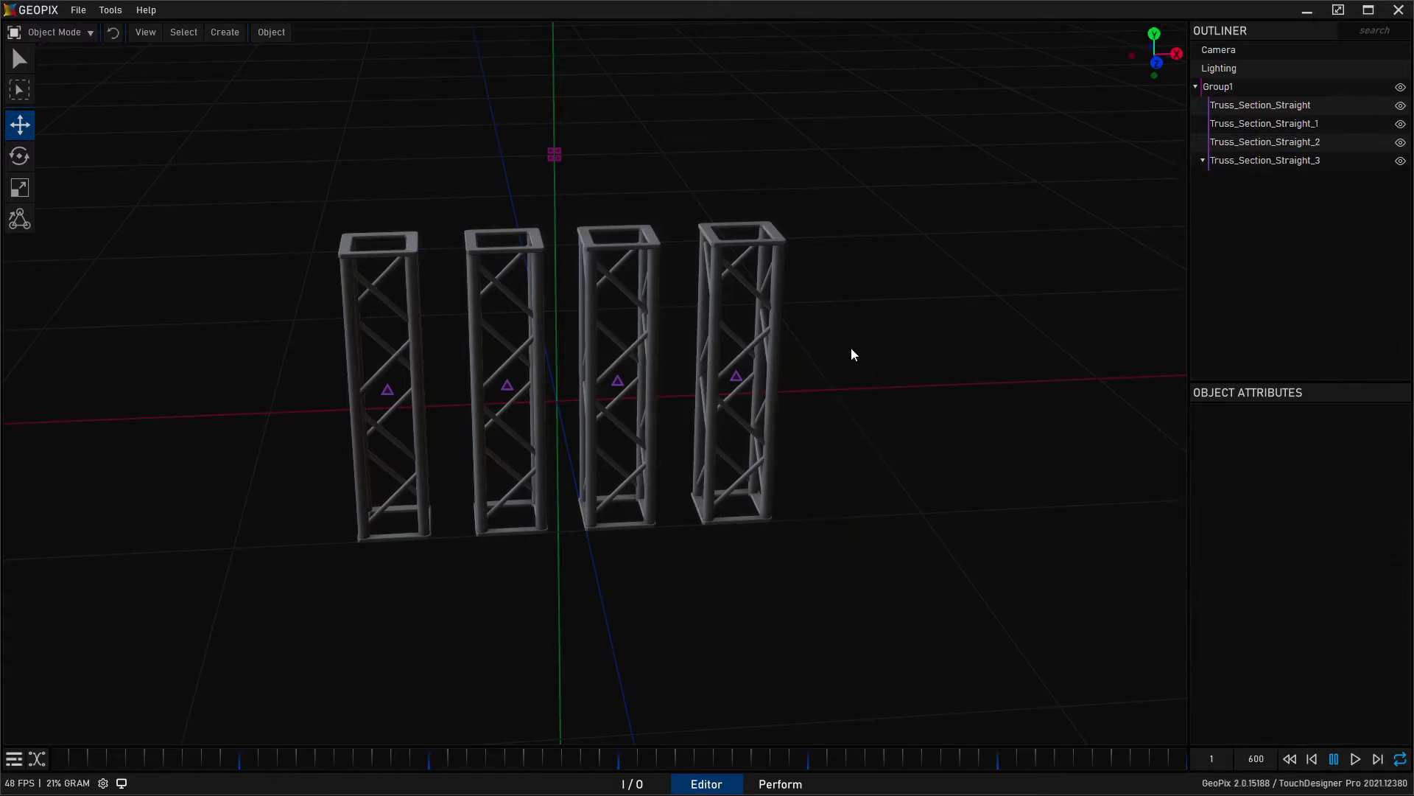
Select the trusses inside Group1 and unparent all four from the group.
click(1243, 106)
shift+click(1261, 161)
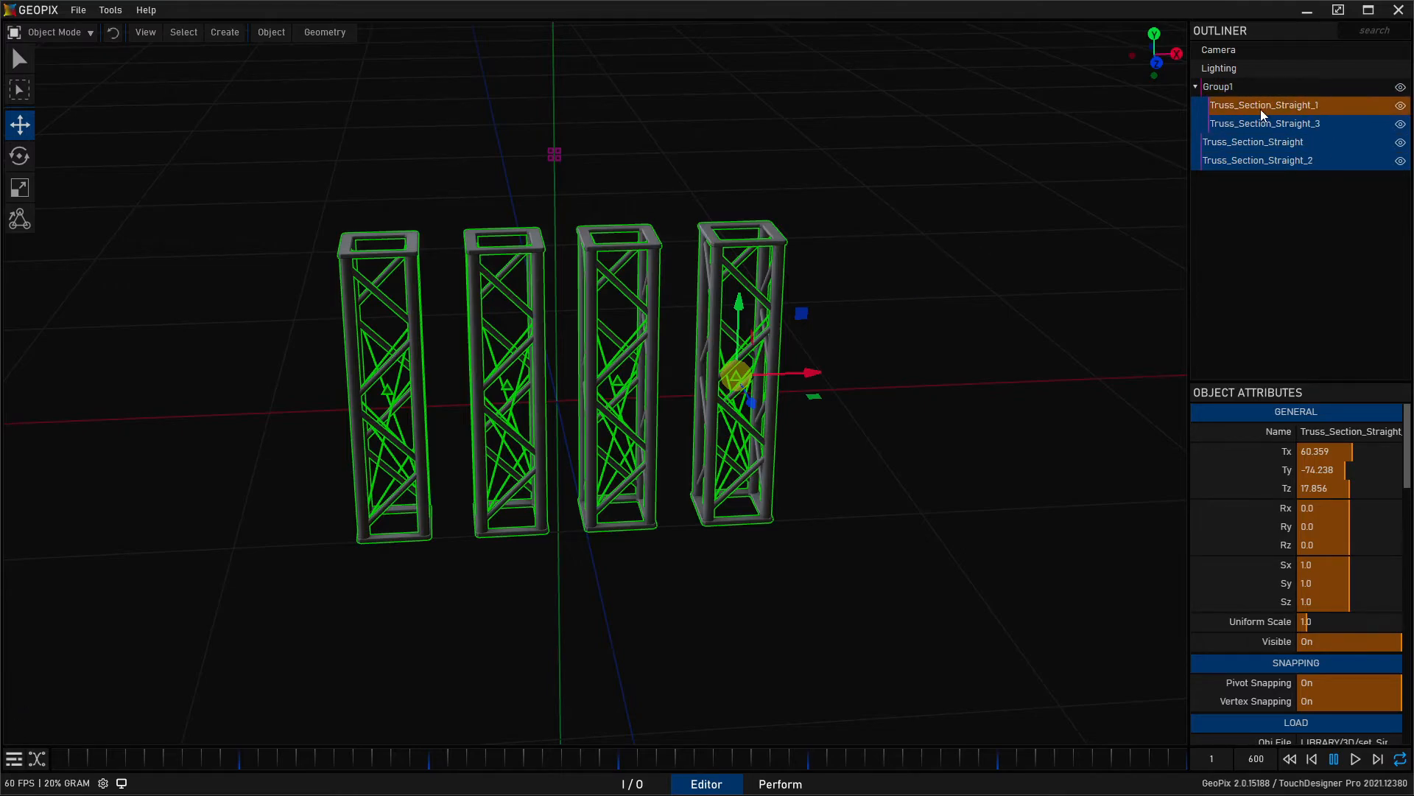
click(1262, 108)
ctrl+click(1267, 126)
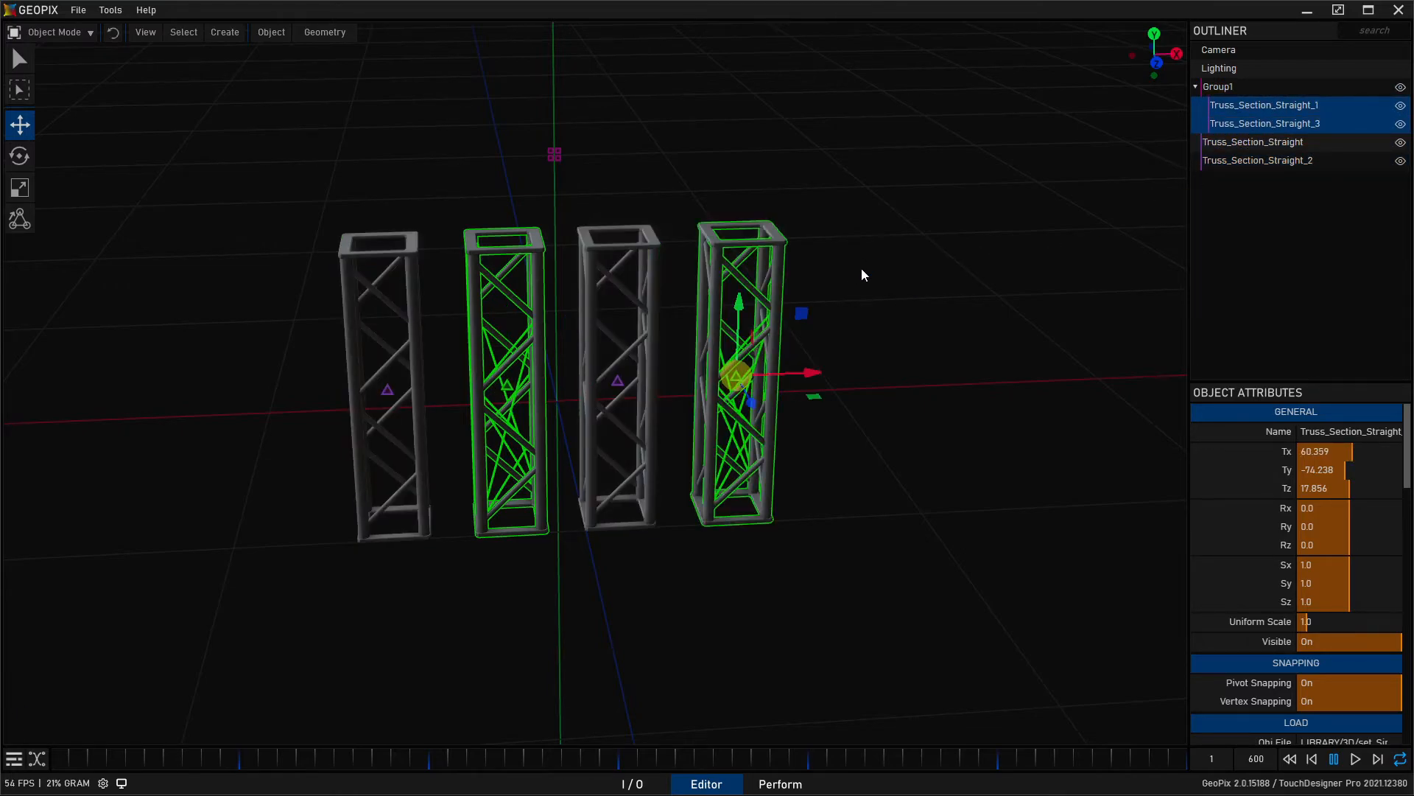
Select the empty Group1 in the Outliner and delete it.
click(1239, 106)
click(1227, 86)
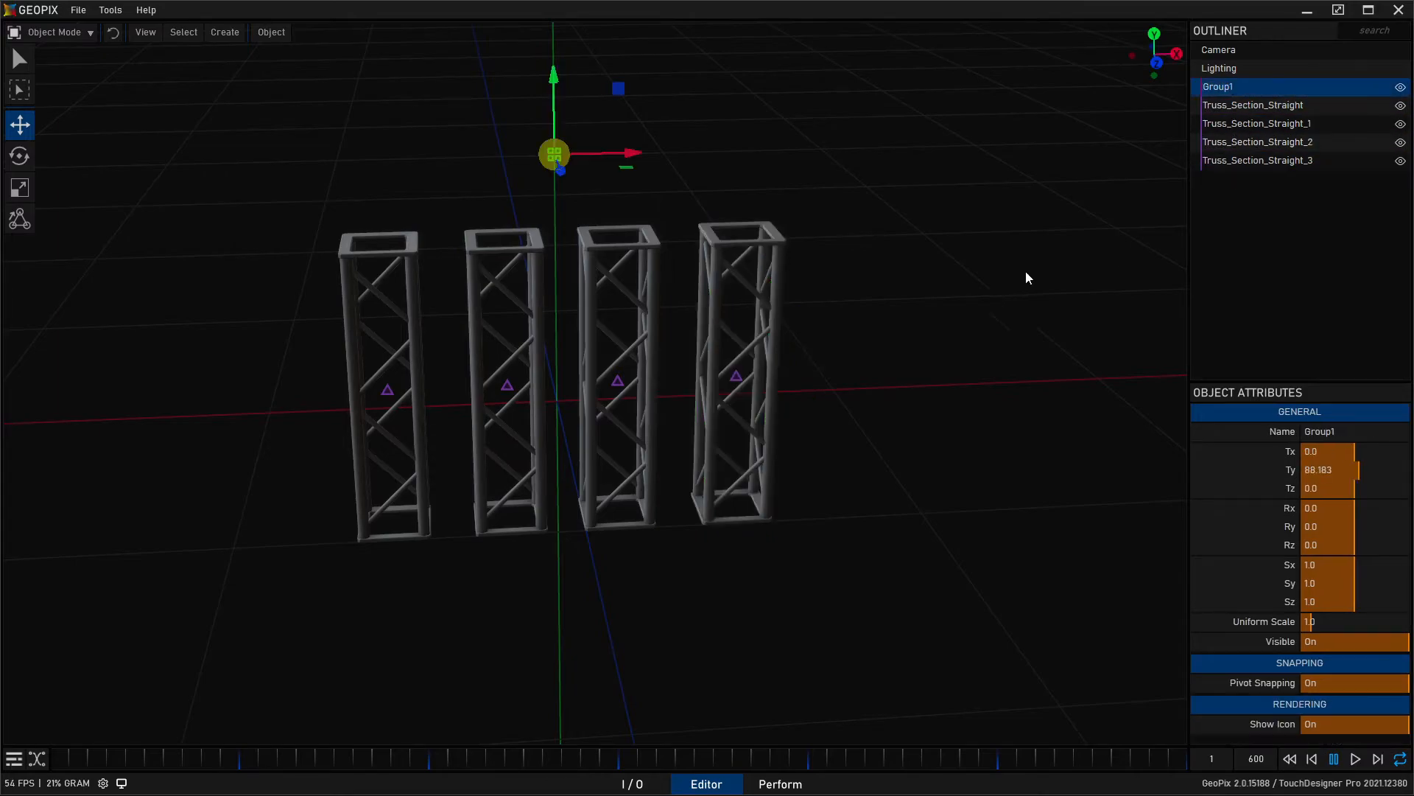
key(Delete)
middle_drag(735, 237, 723, 233)
Use the Select Tool to pick the leftmost truss and switch the selection to the second truss in the viewport.
key(q)
click(414, 299)
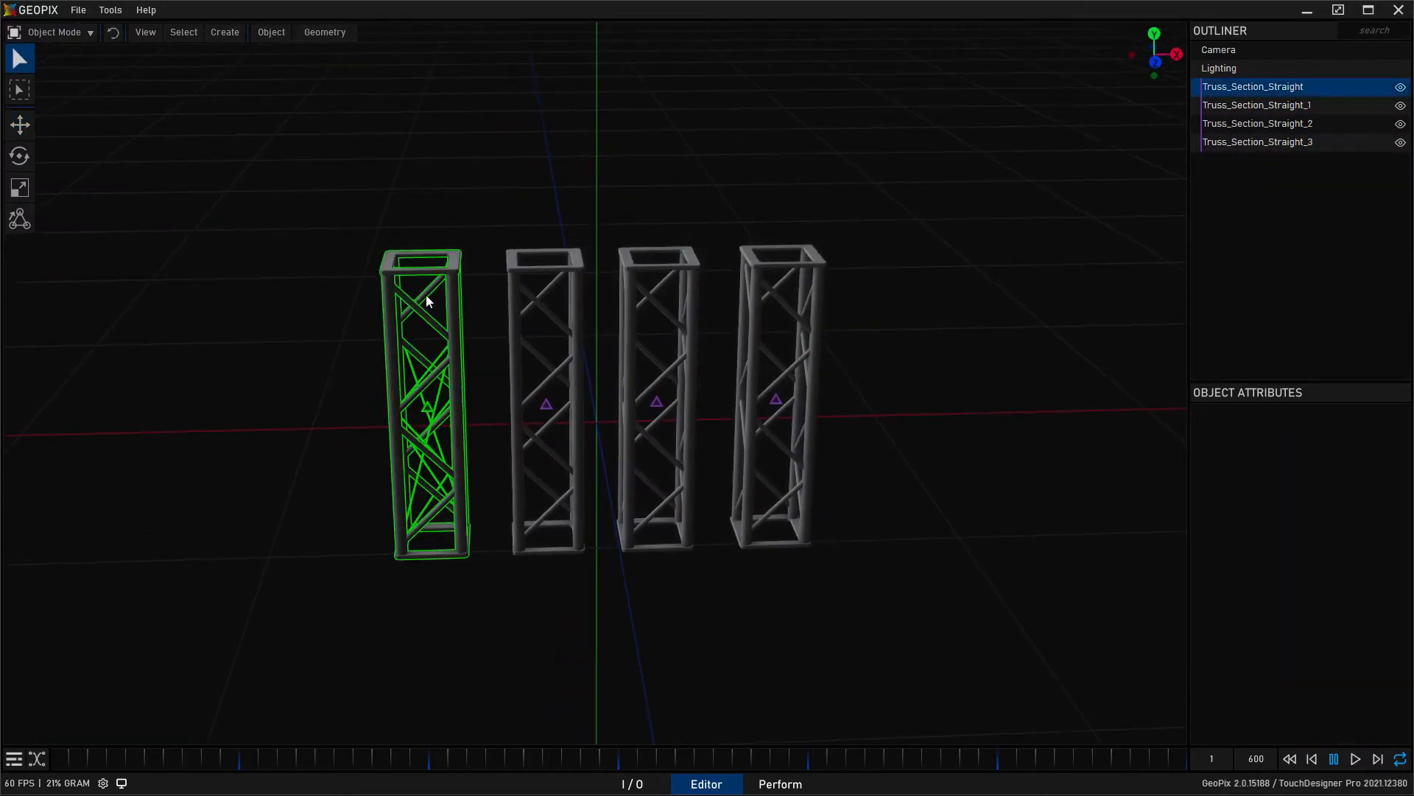
click(562, 259)
Activate the Marquee Tool and clear the truss selection by marqueeing an empty area of the viewport.
click(285, 35)
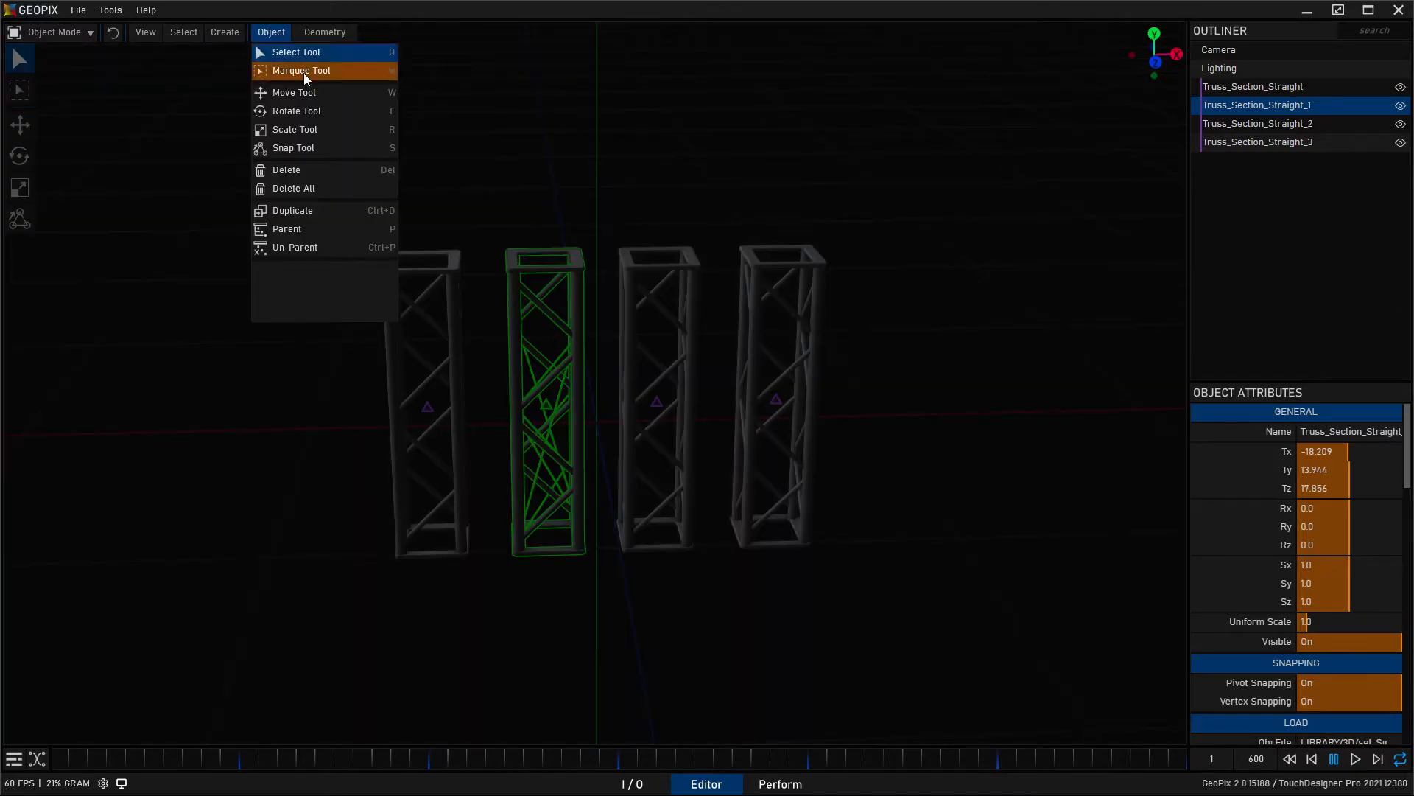
click(276, 33)
click(271, 32)
click(317, 71)
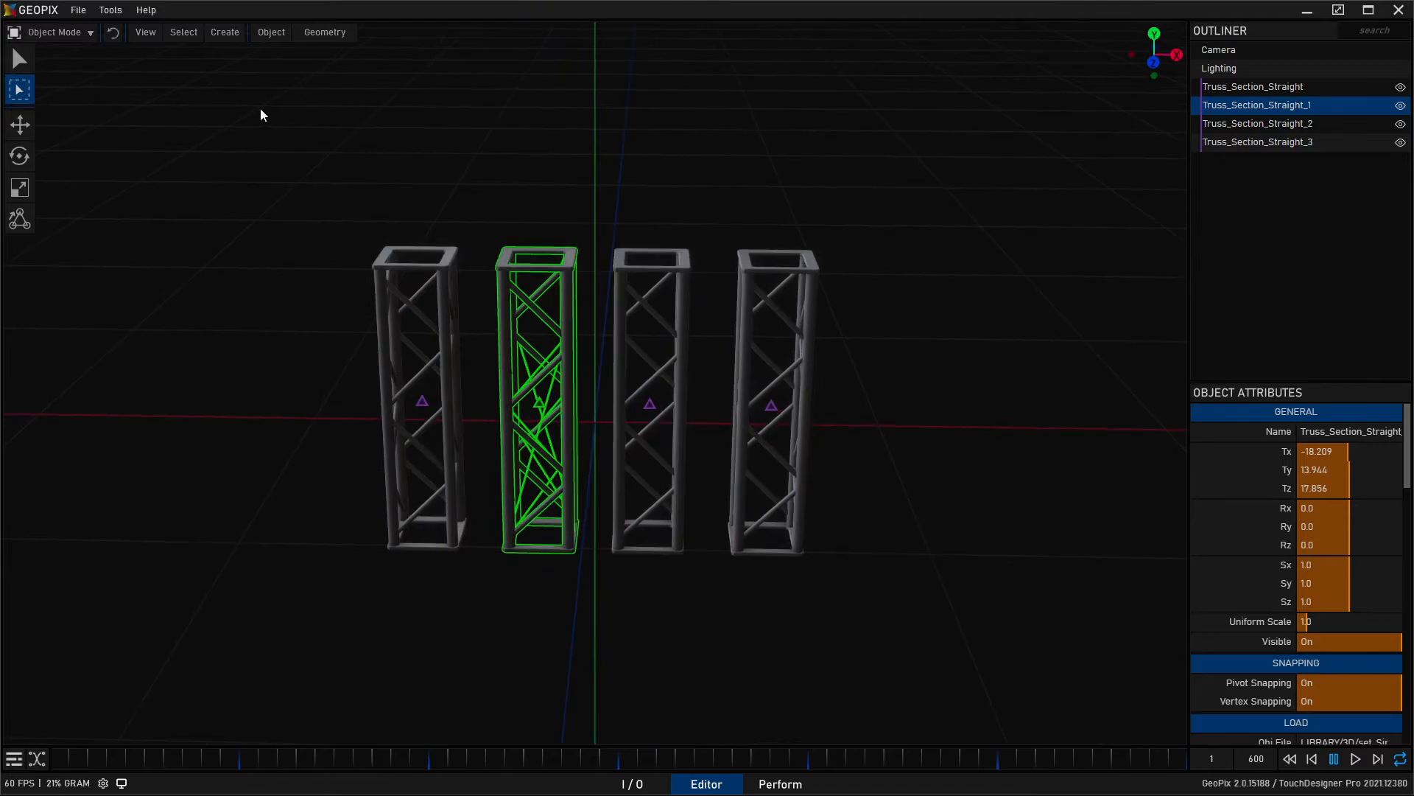
drag(258, 109, 369, 156)
click(274, 34)
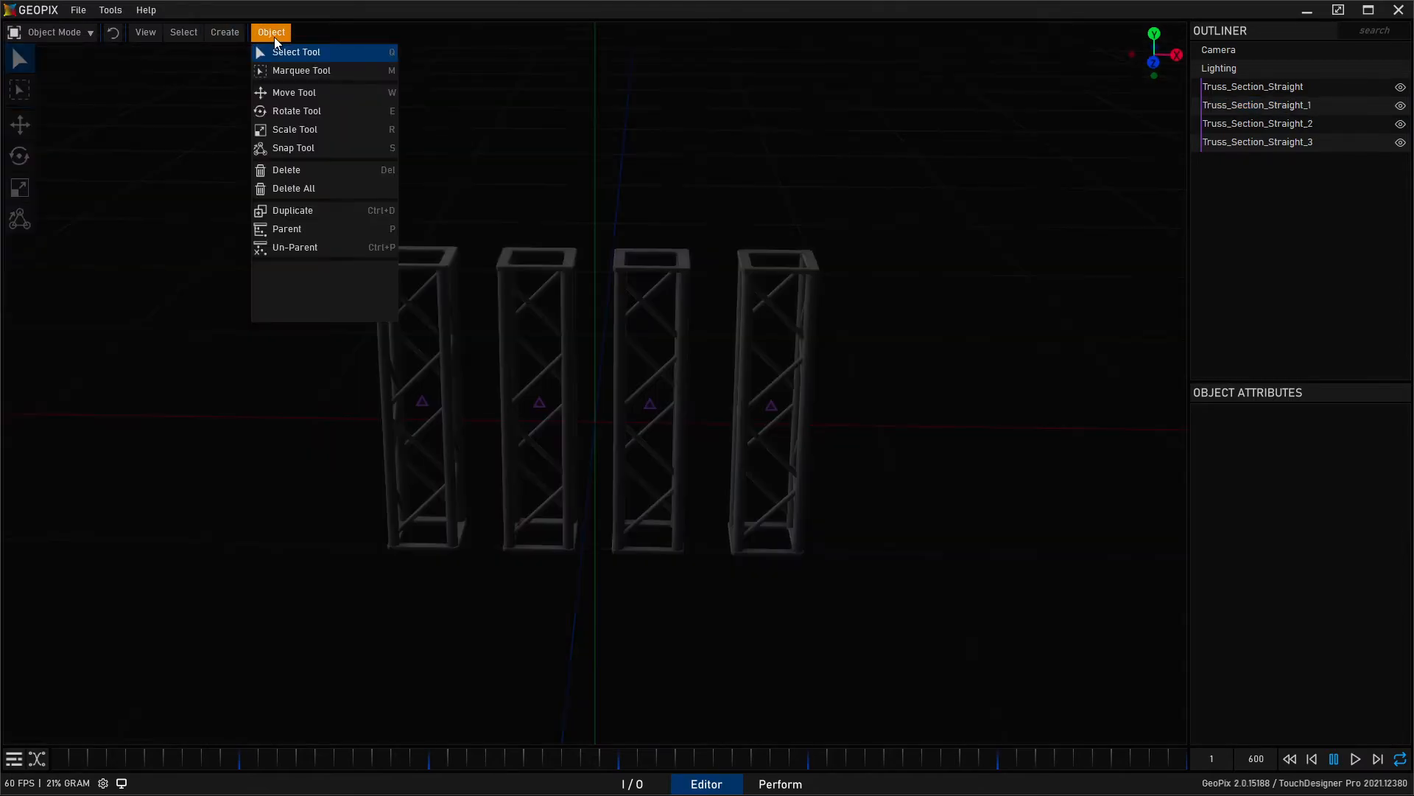
click(295, 70)
alt+drag(438, 143, 463, 112)
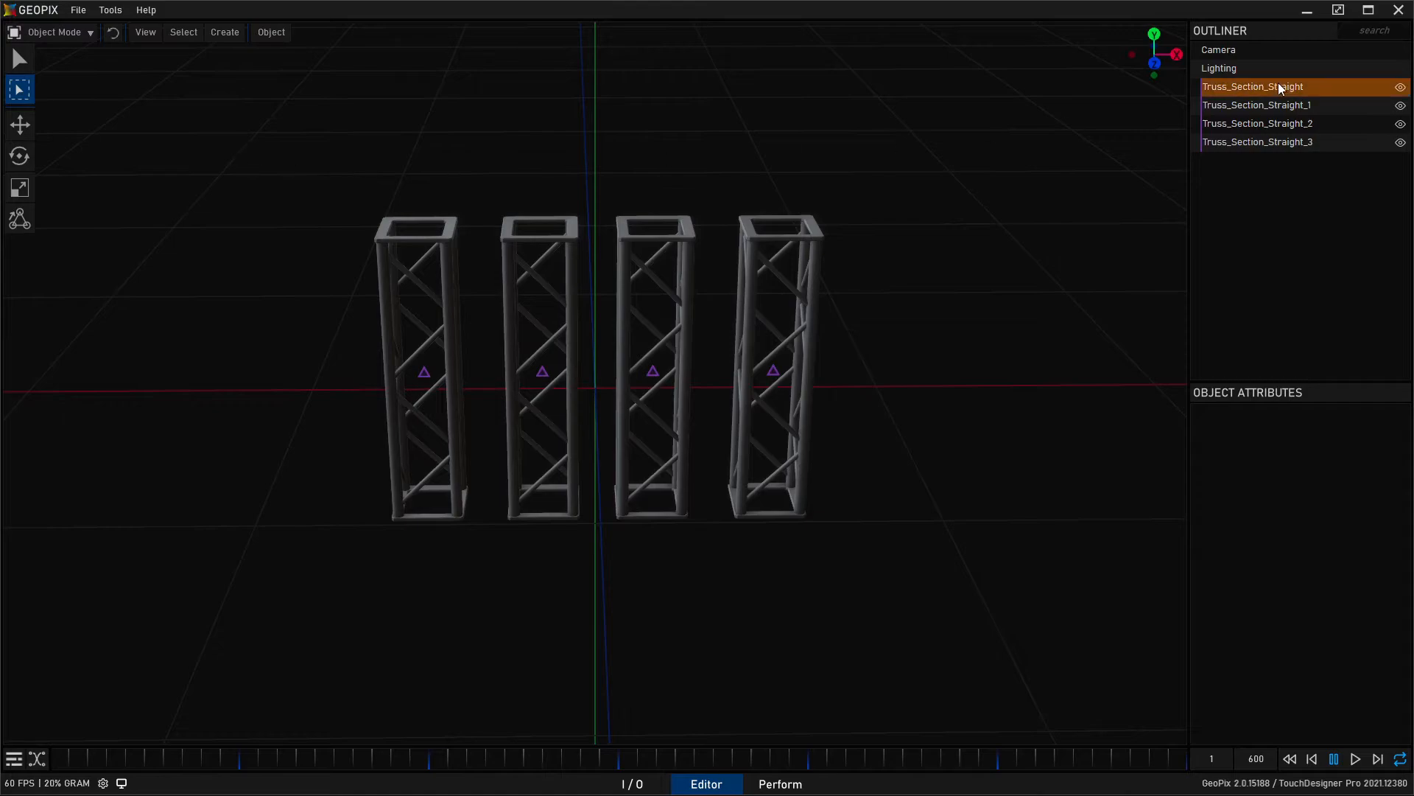
Select Truss_Section_Straight in the Outliner, deselect it, and select the same leftmost truss with a marquee in the viewport.
click(1296, 89)
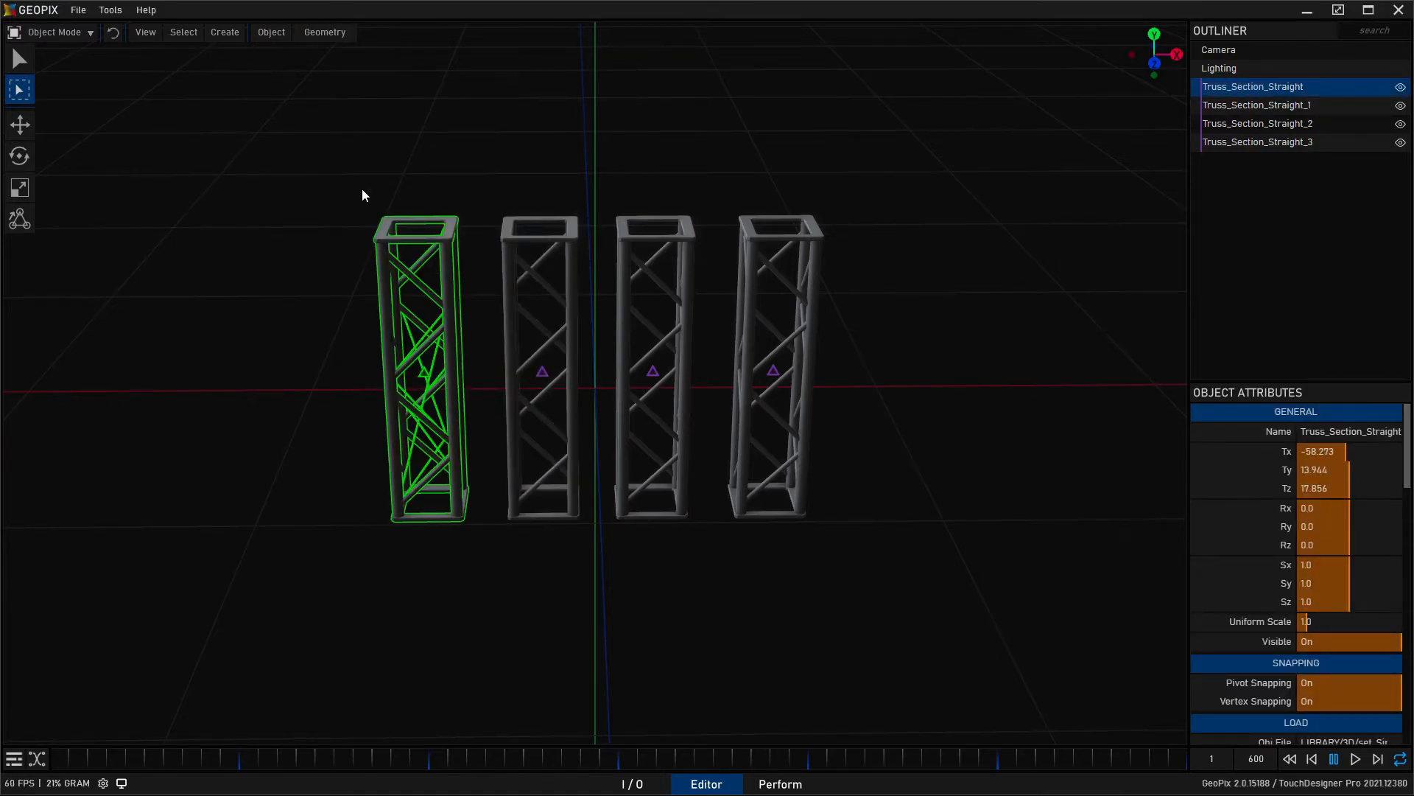
click(467, 170)
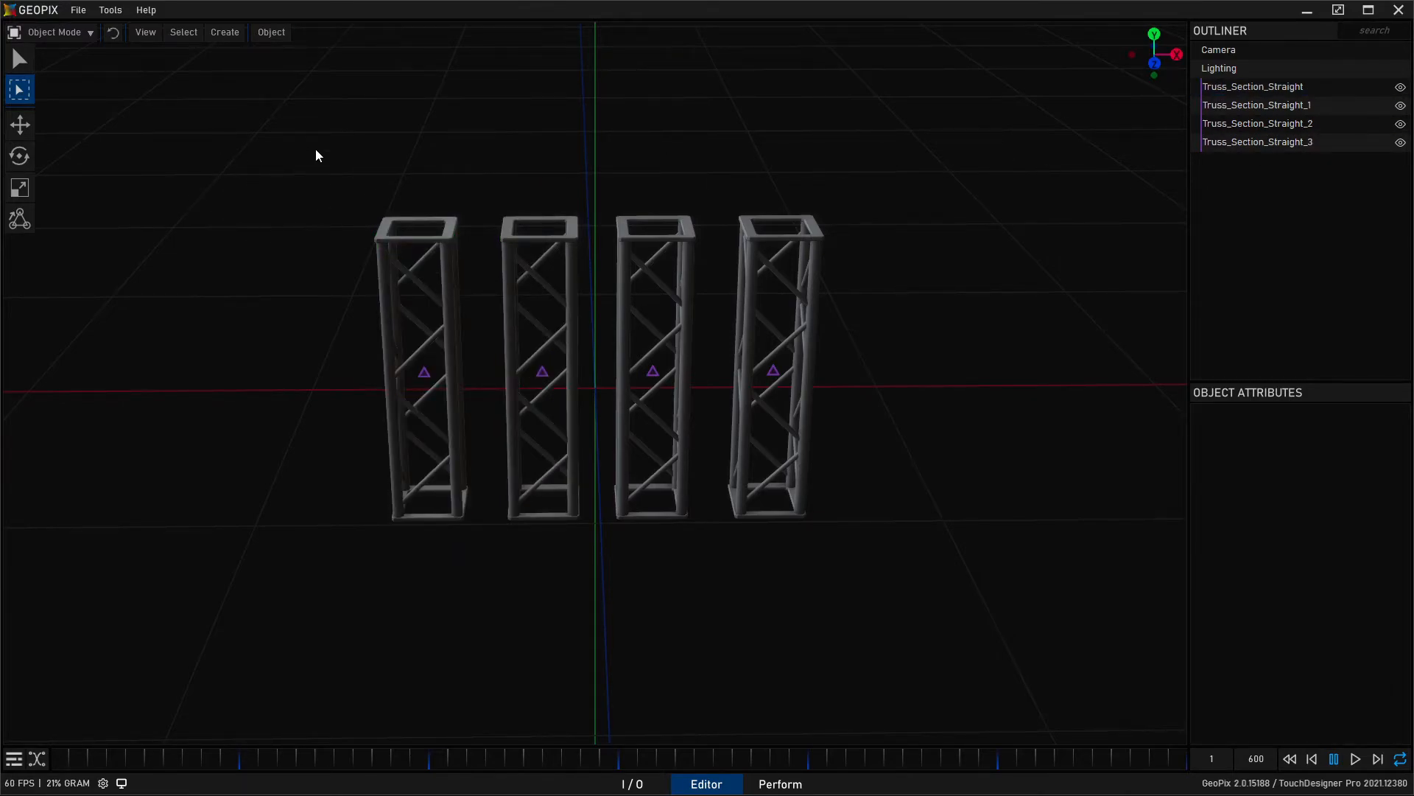
drag(290, 135, 946, 214)
drag(367, 520, 472, 561)
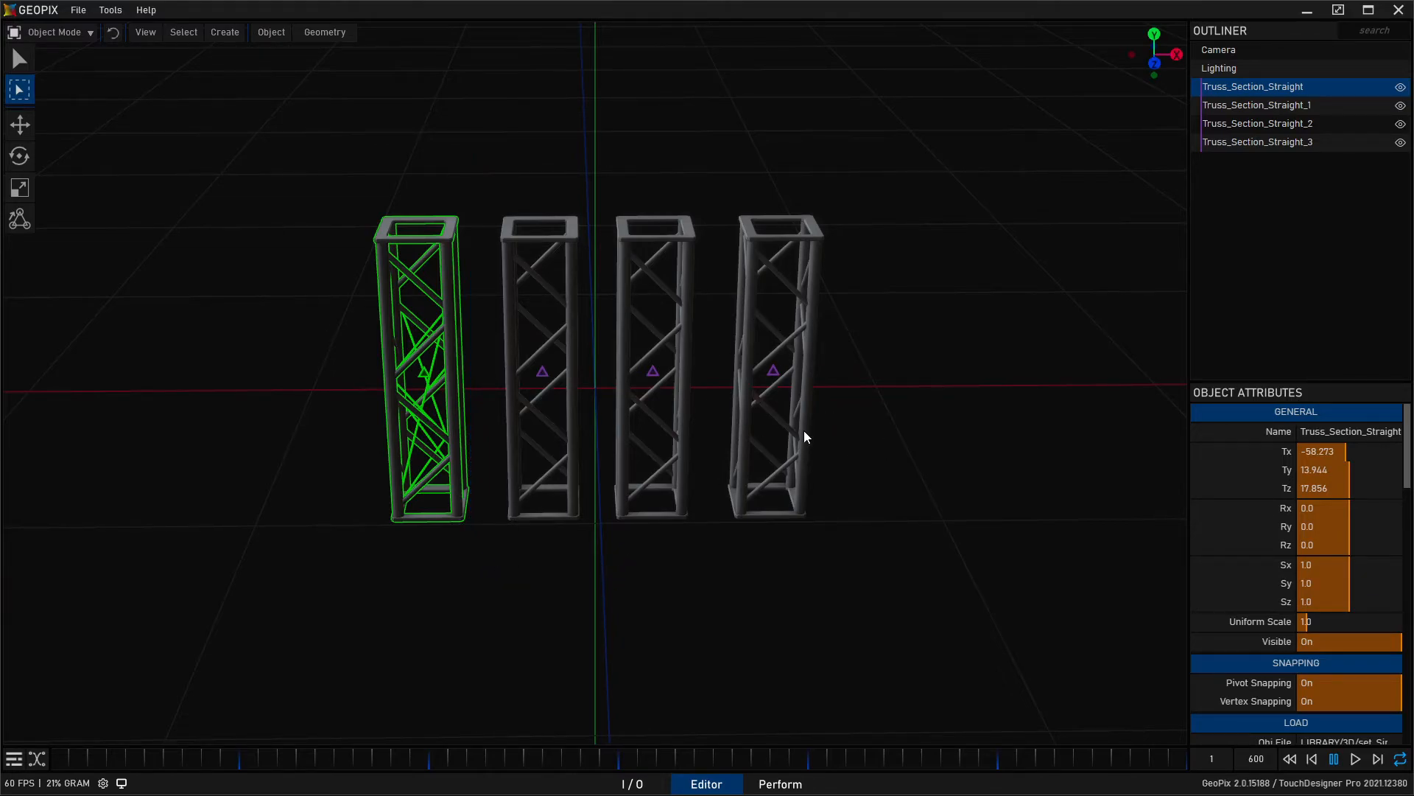
Add the other three trusses to the selection with marquees, and remove the two middle trusses from it.
shift+drag(921, 511, 745, 266)
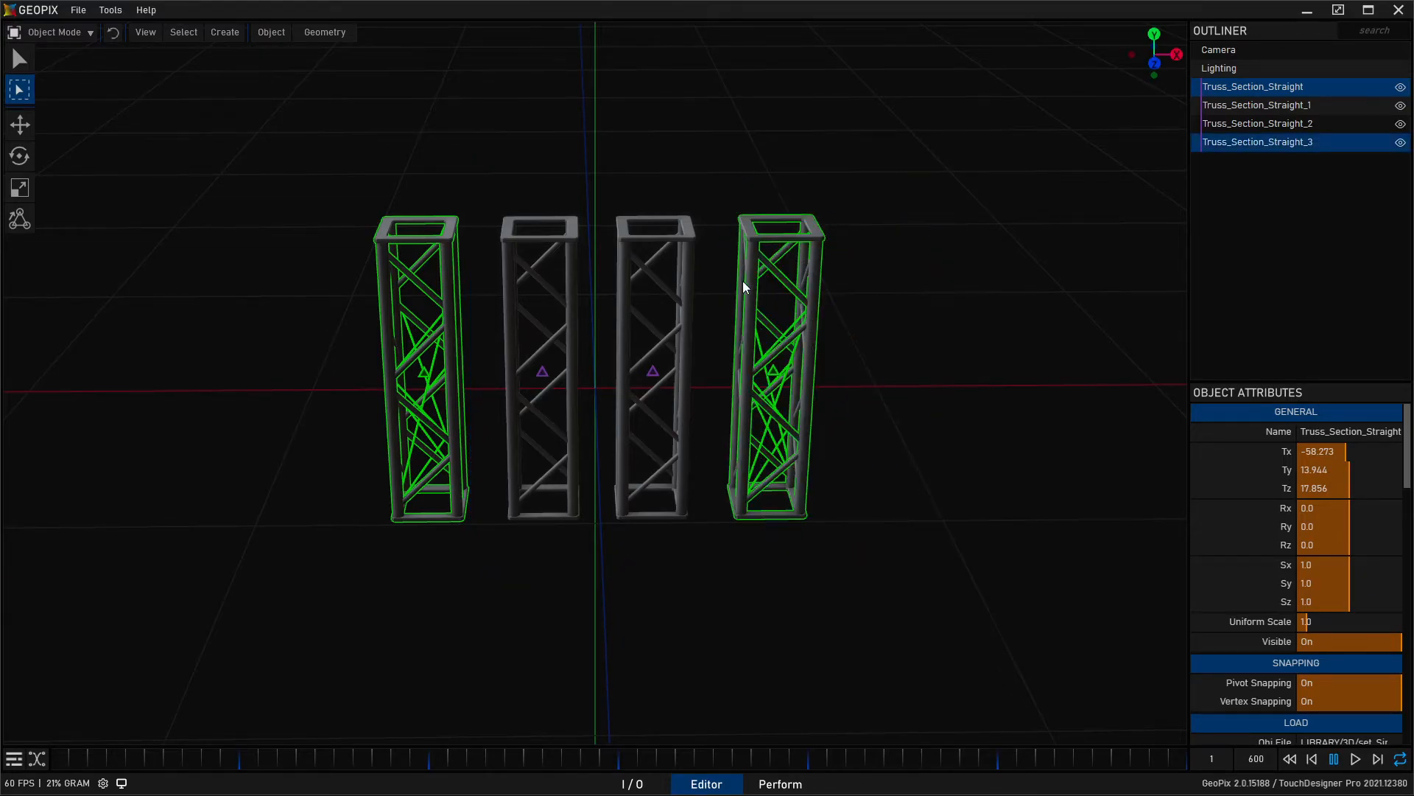
shift+drag(489, 209, 577, 537)
shift+drag(593, 230, 670, 451)
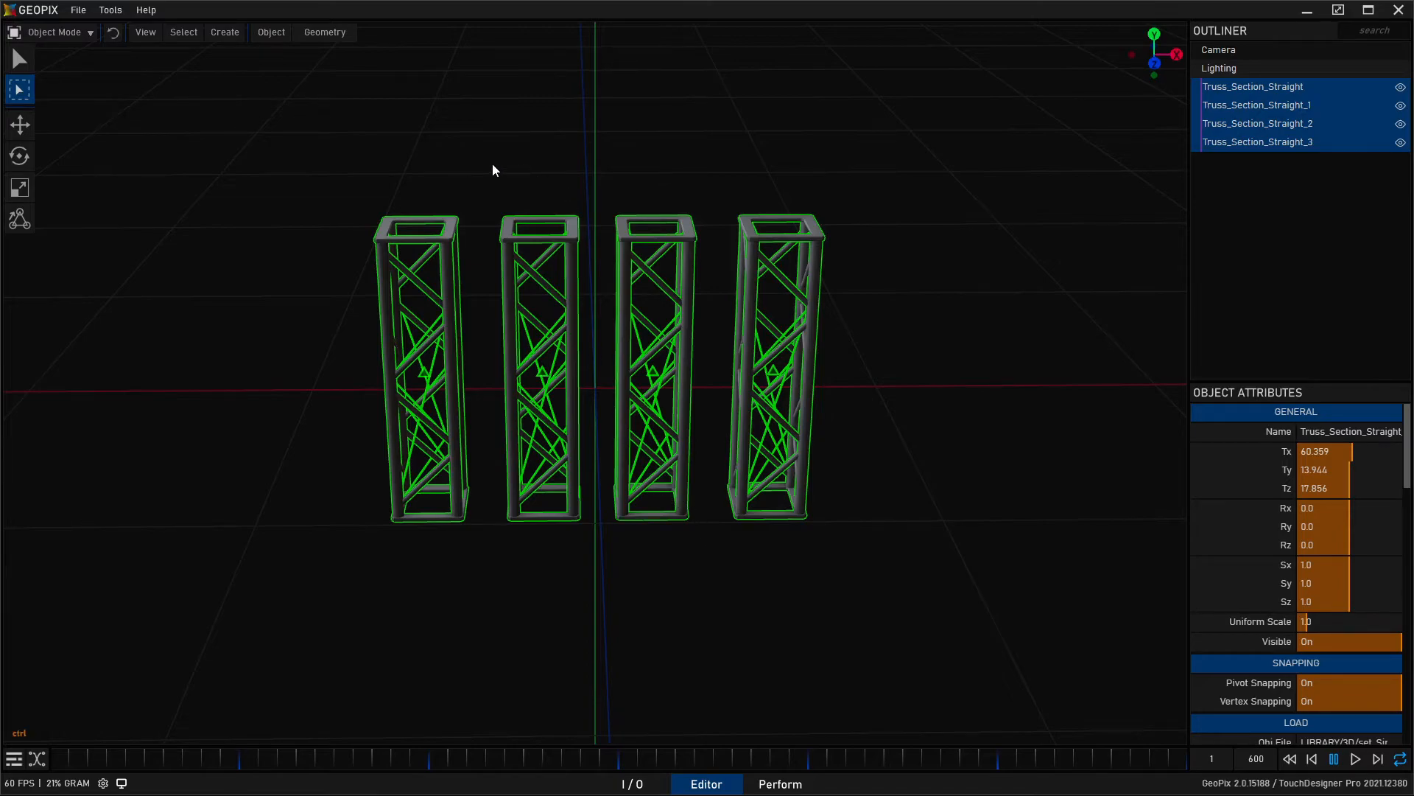
ctrl+drag(495, 166, 603, 551)
ctrl+drag(610, 174, 693, 510)
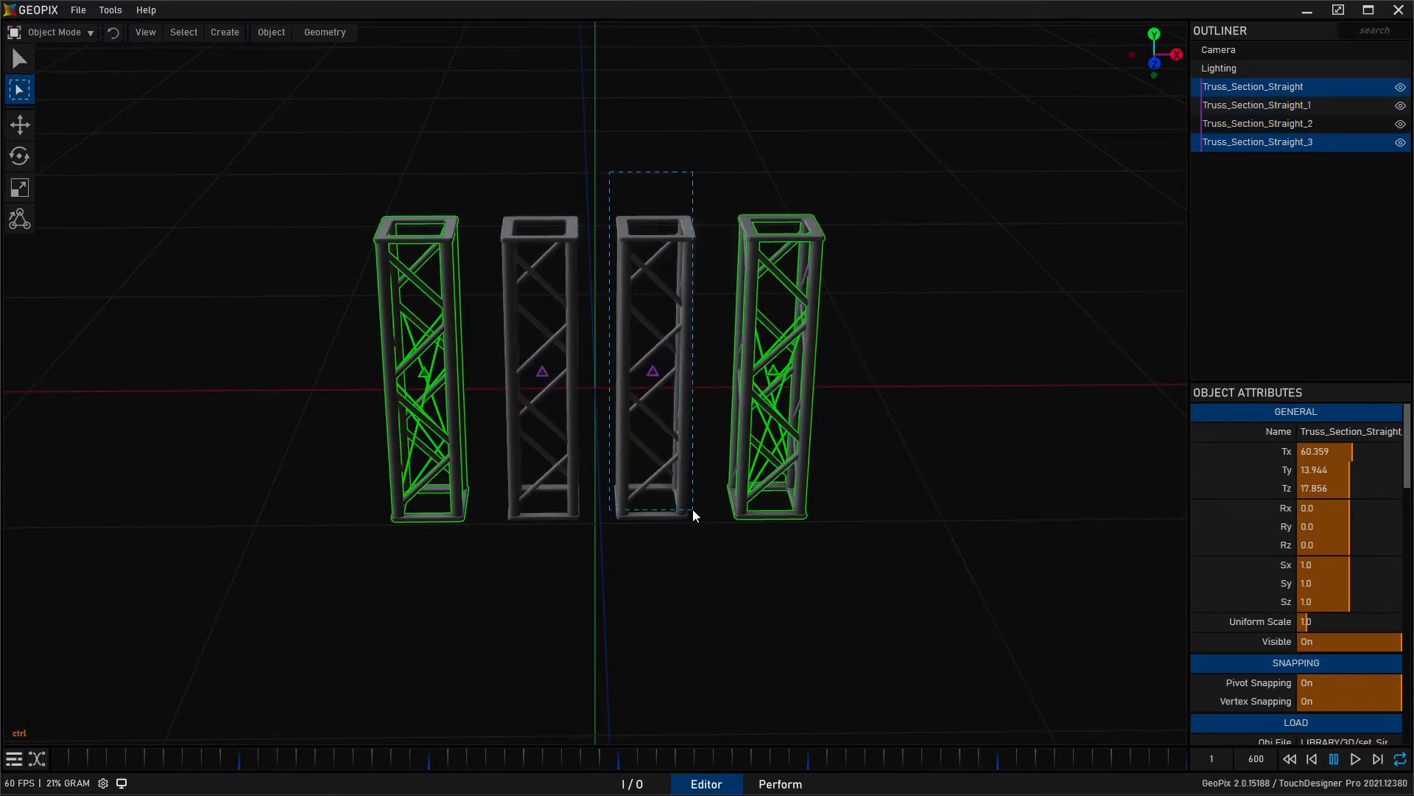
Marquee-select all four trusses and deselect Truss_Section_Straight_1, _2 and _3 in the Outliner.
drag(267, 179, 895, 606)
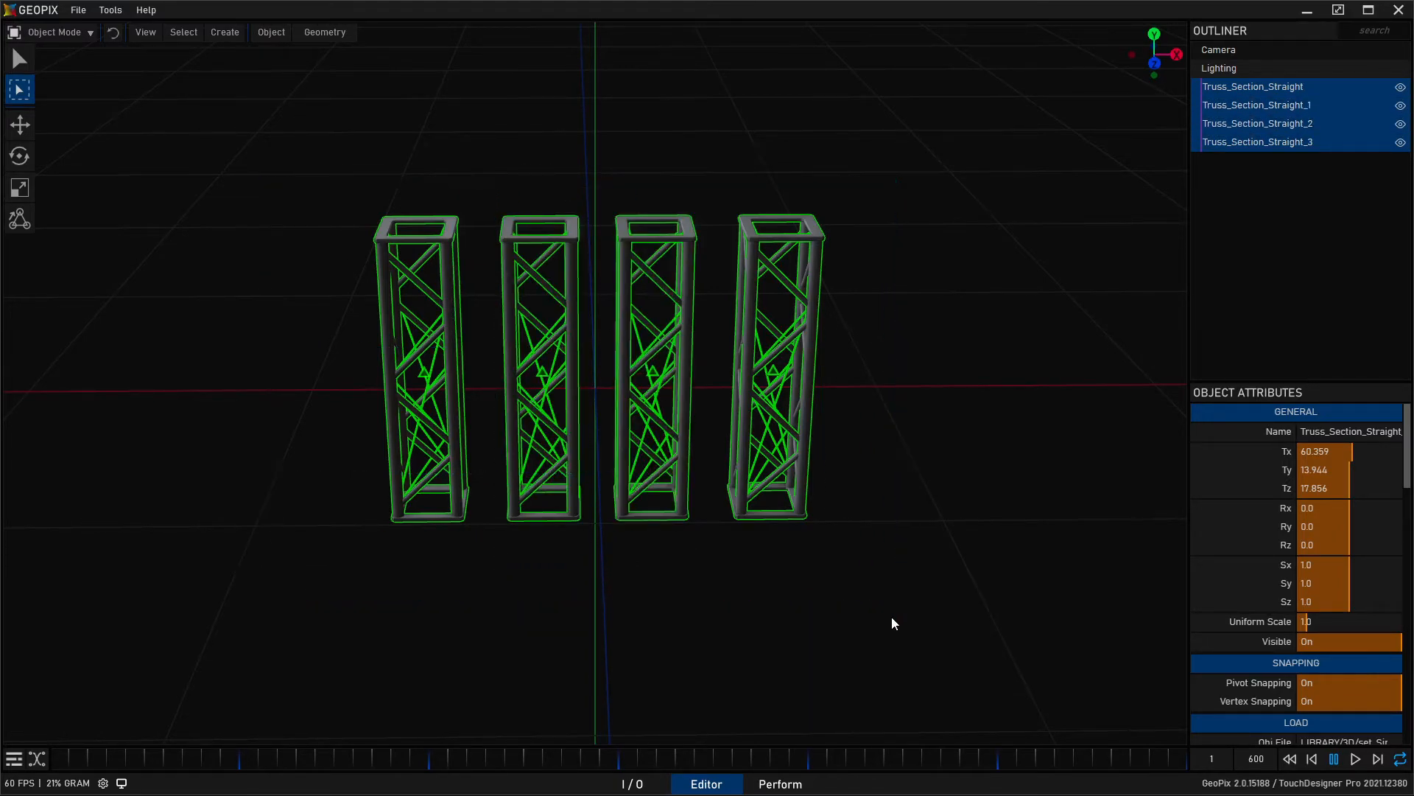
ctrl+click(1324, 106)
ctrl+click(1329, 122)
ctrl+click(1209, 140)
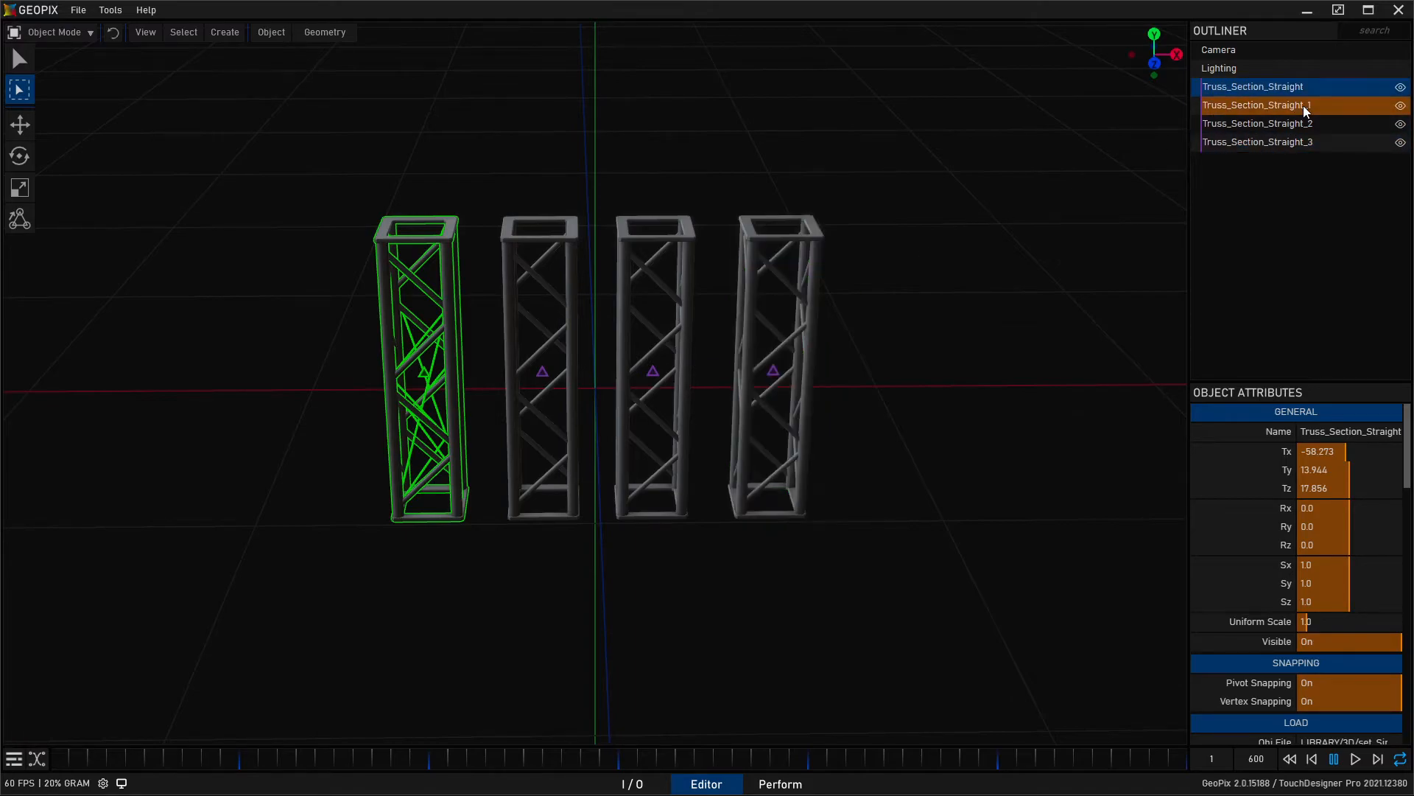
Select Truss_Section_Straight_1, _2 and _3 and delete them, keeping only Truss_Section_Straight.
click(1303, 105)
ctrl+drag(689, 127, 858, 610)
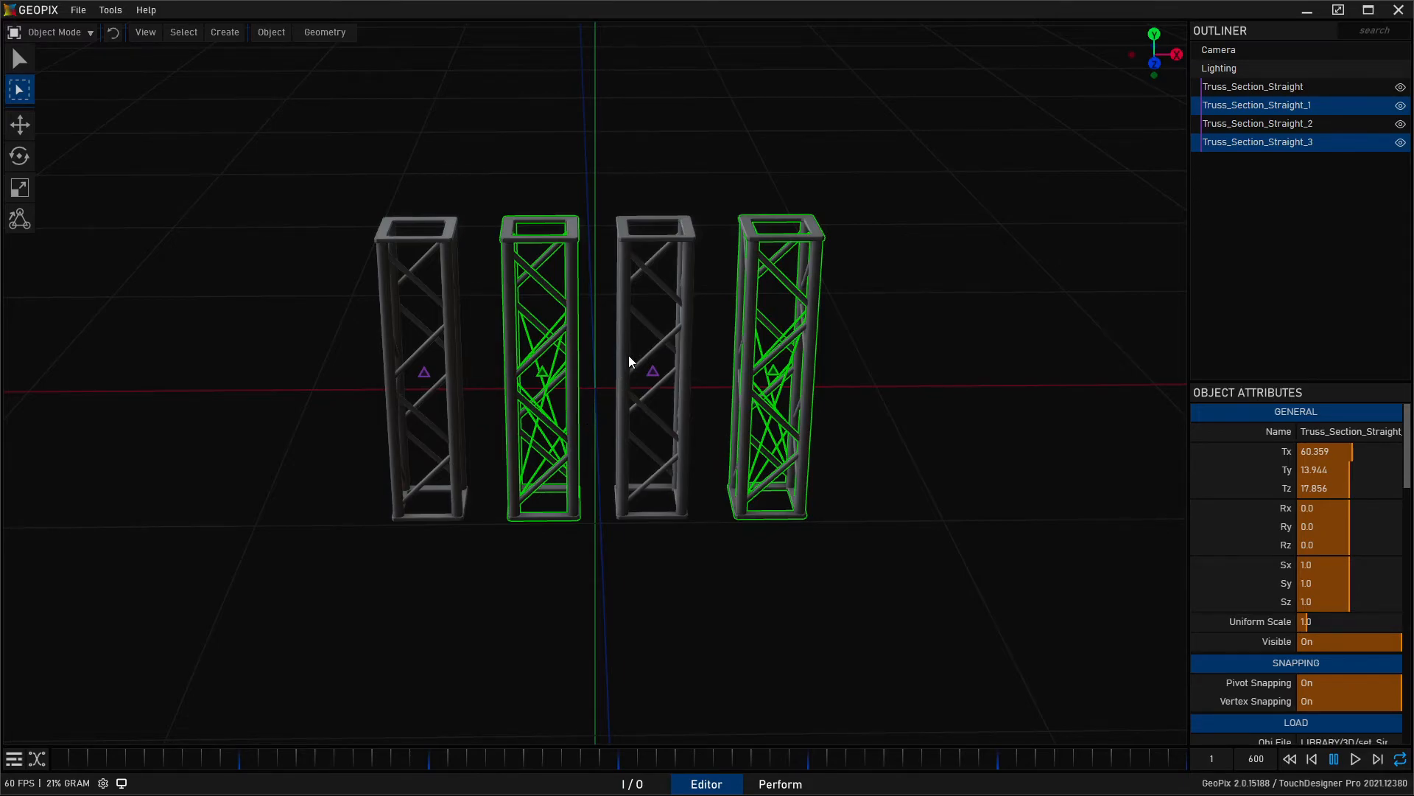
alt+drag(720, 322, 671, 205)
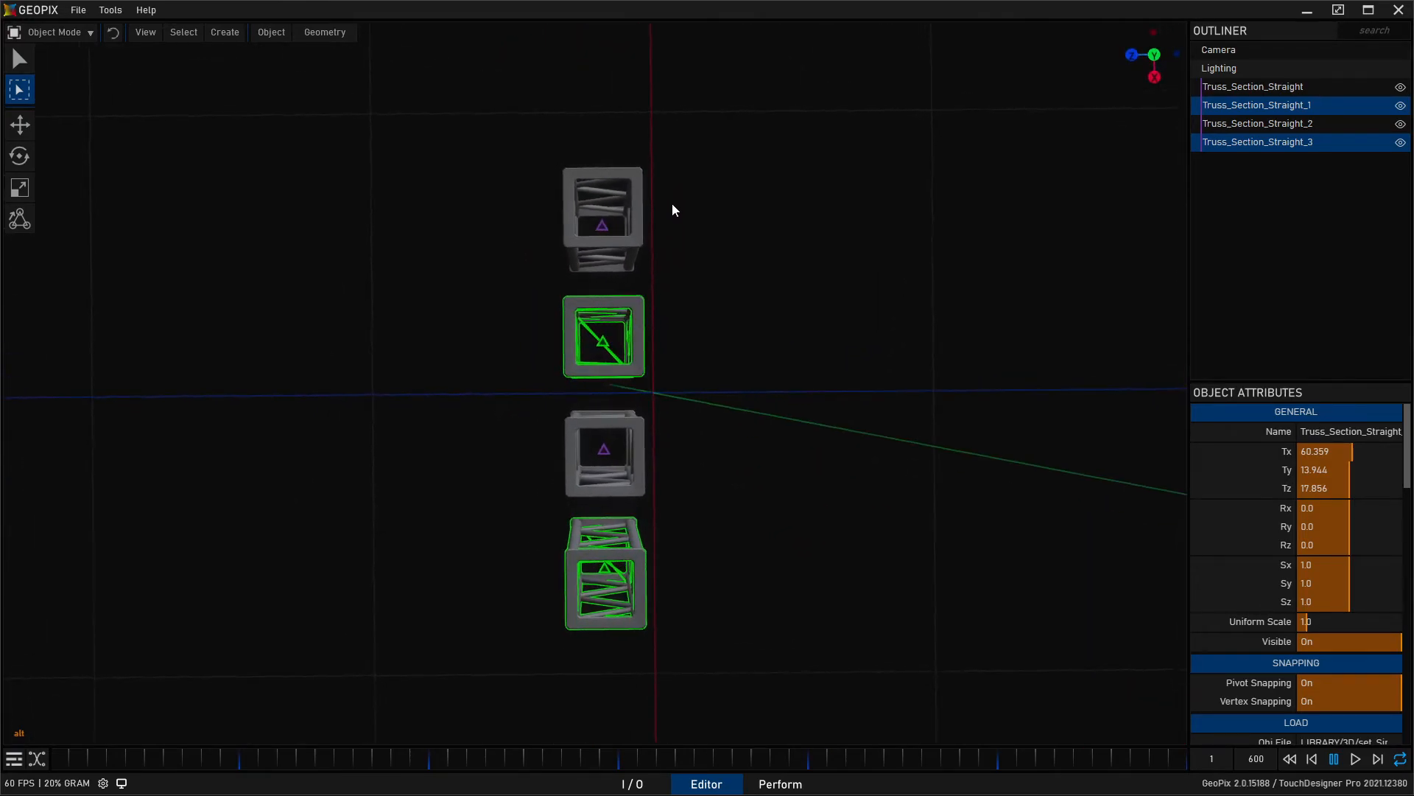
key(alt+Tab)
alt+drag(369, 587, 718, 483)
mouse_move(490, 285)
alt+mouse_down()
mouse_move(594, 338)
mouse_move(572, 351)
mouse_move(516, 287)
alt+mouse_up()
click(230, 32)
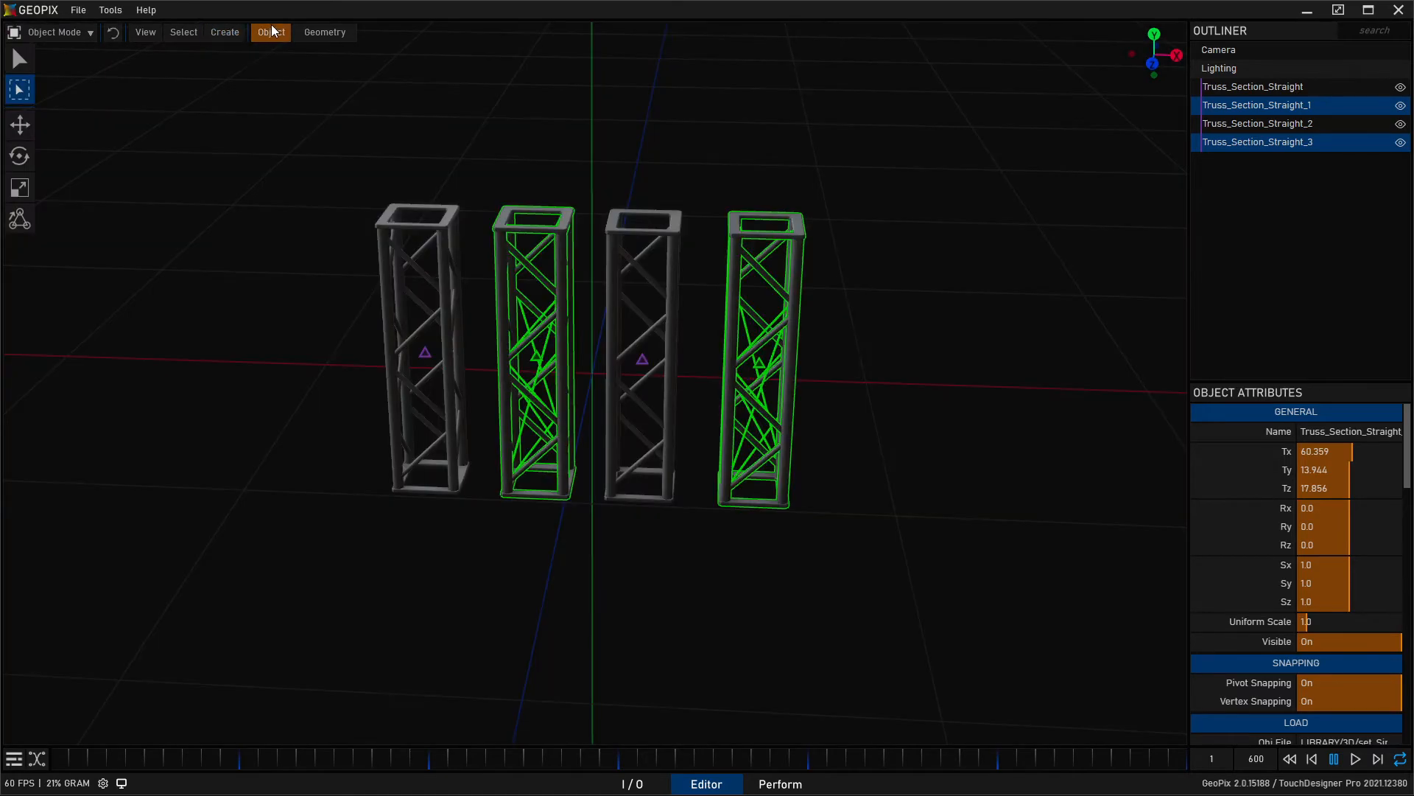
click(272, 32)
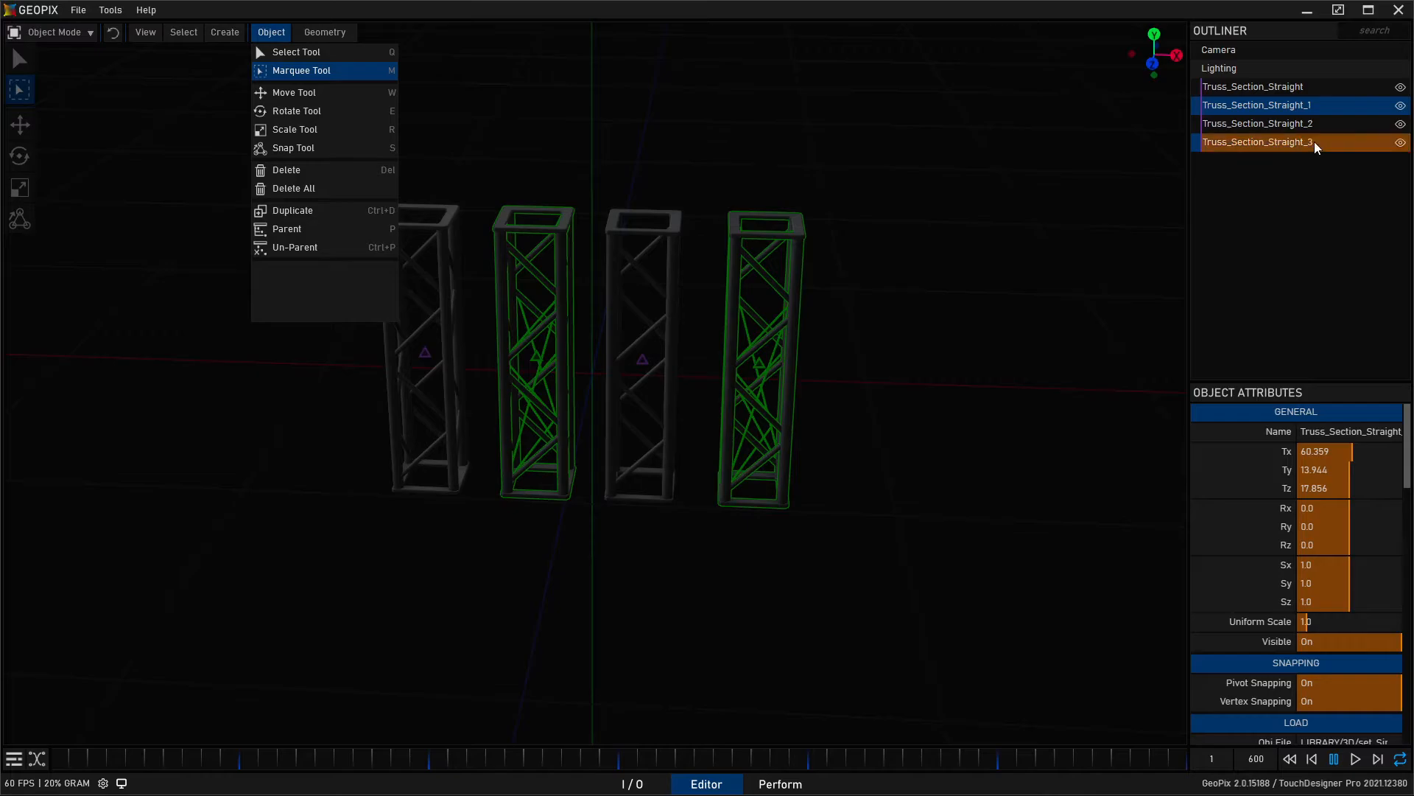
drag(1314, 141, 1320, 109)
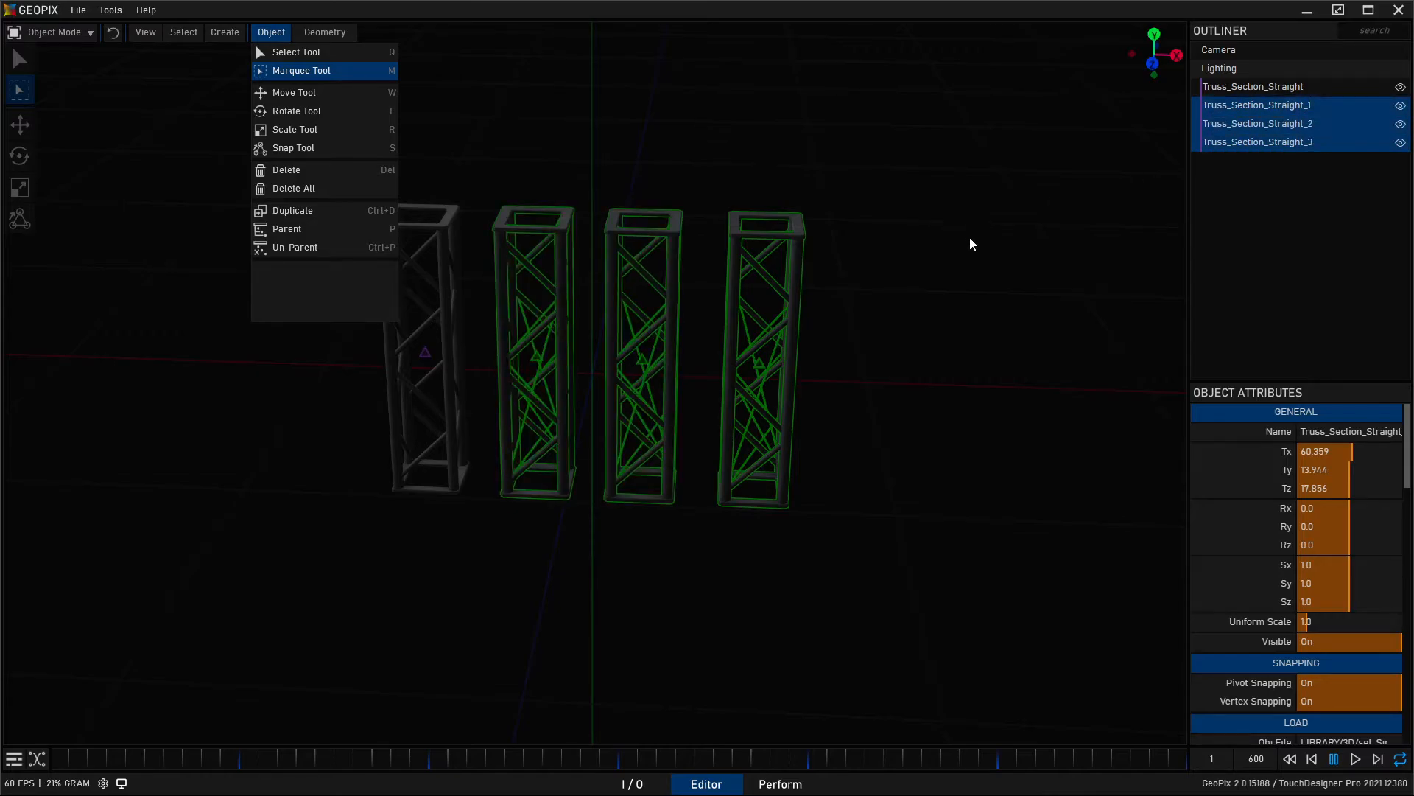
click(278, 35)
key(Delete)
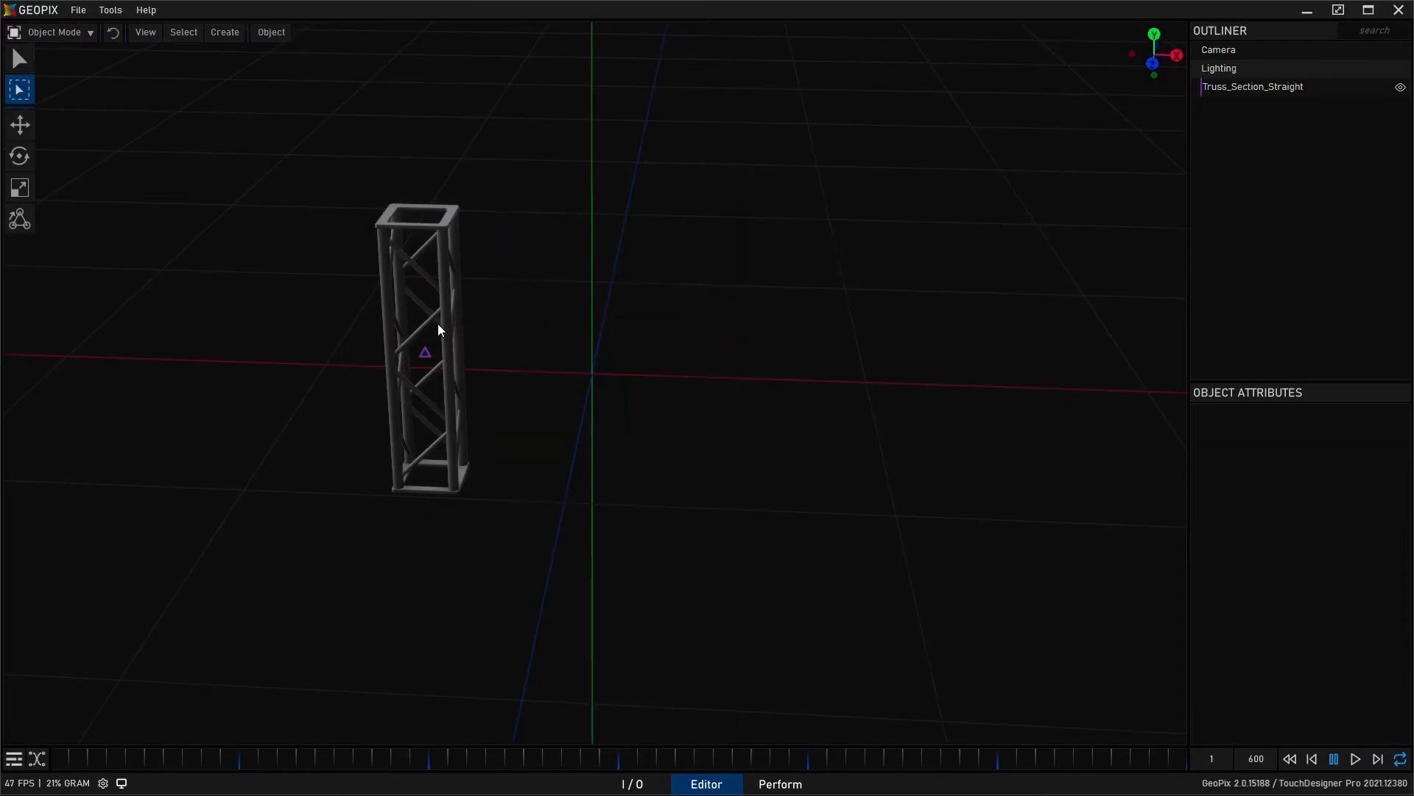
Select Truss_Section_Straight and reset its Tx, Ty and Tz to 0, centring it in the viewport.
click(1252, 86)
right_click(1276, 454)
right_click(1279, 470)
right_click(1284, 485)
alt+drag(826, 393, 469, 142)
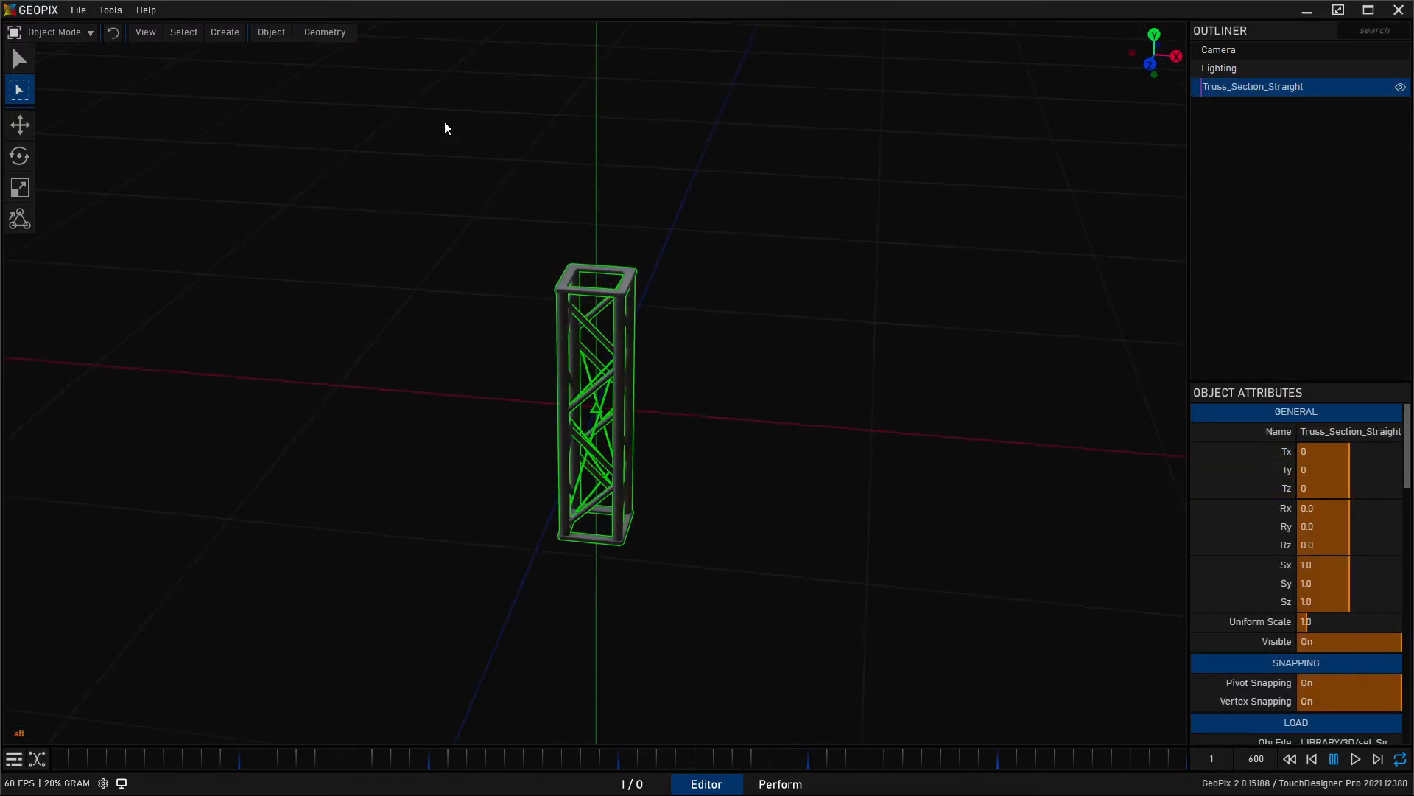
key(h)
alt+drag(556, 164, 622, 303)
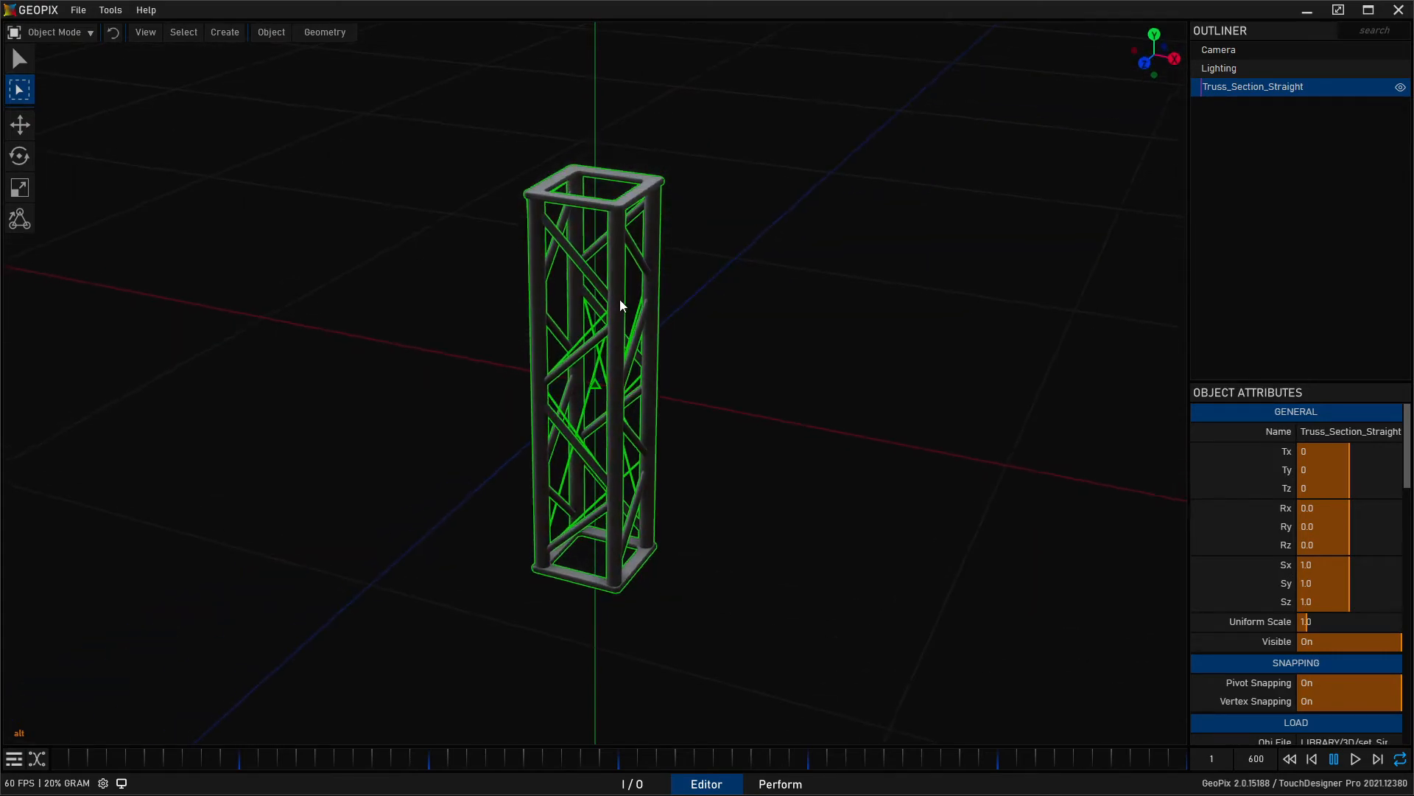
Activate the Move Tool, shift the truss along the X axis to a Tx of about 50.7, and undo the move.
click(273, 32)
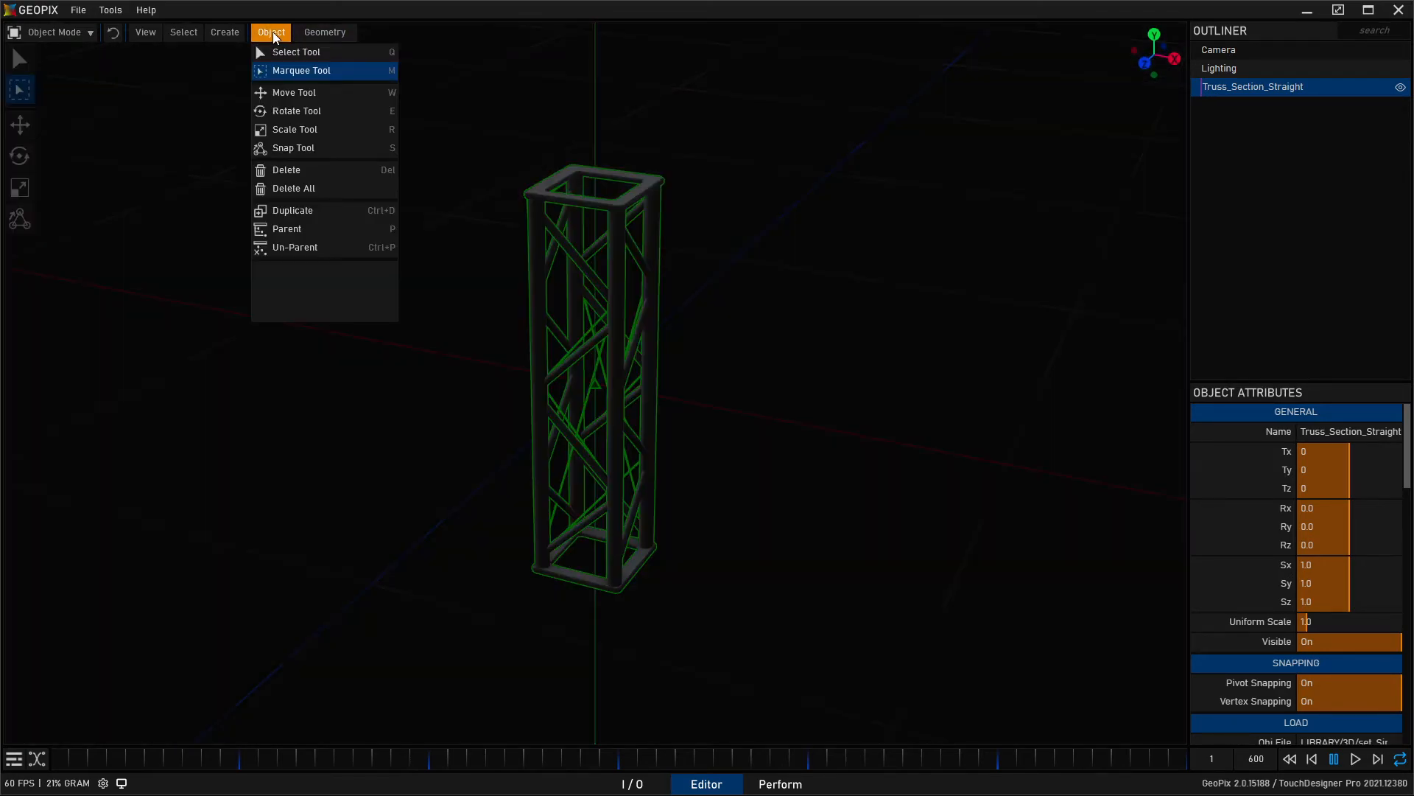
click(292, 98)
alt+drag(583, 347, 593, 386)
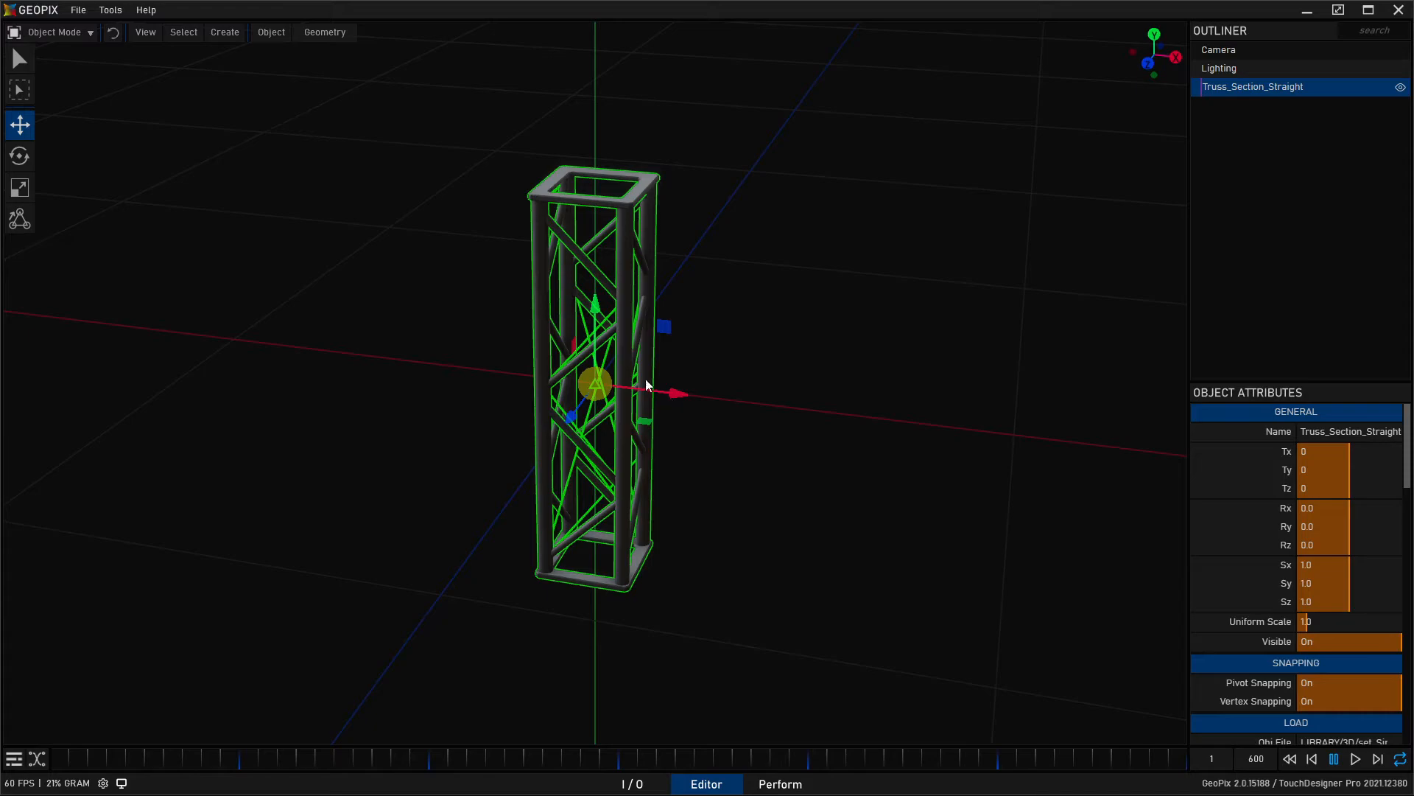
drag(673, 394, 704, 408)
drag(597, 308, 671, 377)
drag(683, 392, 889, 442)
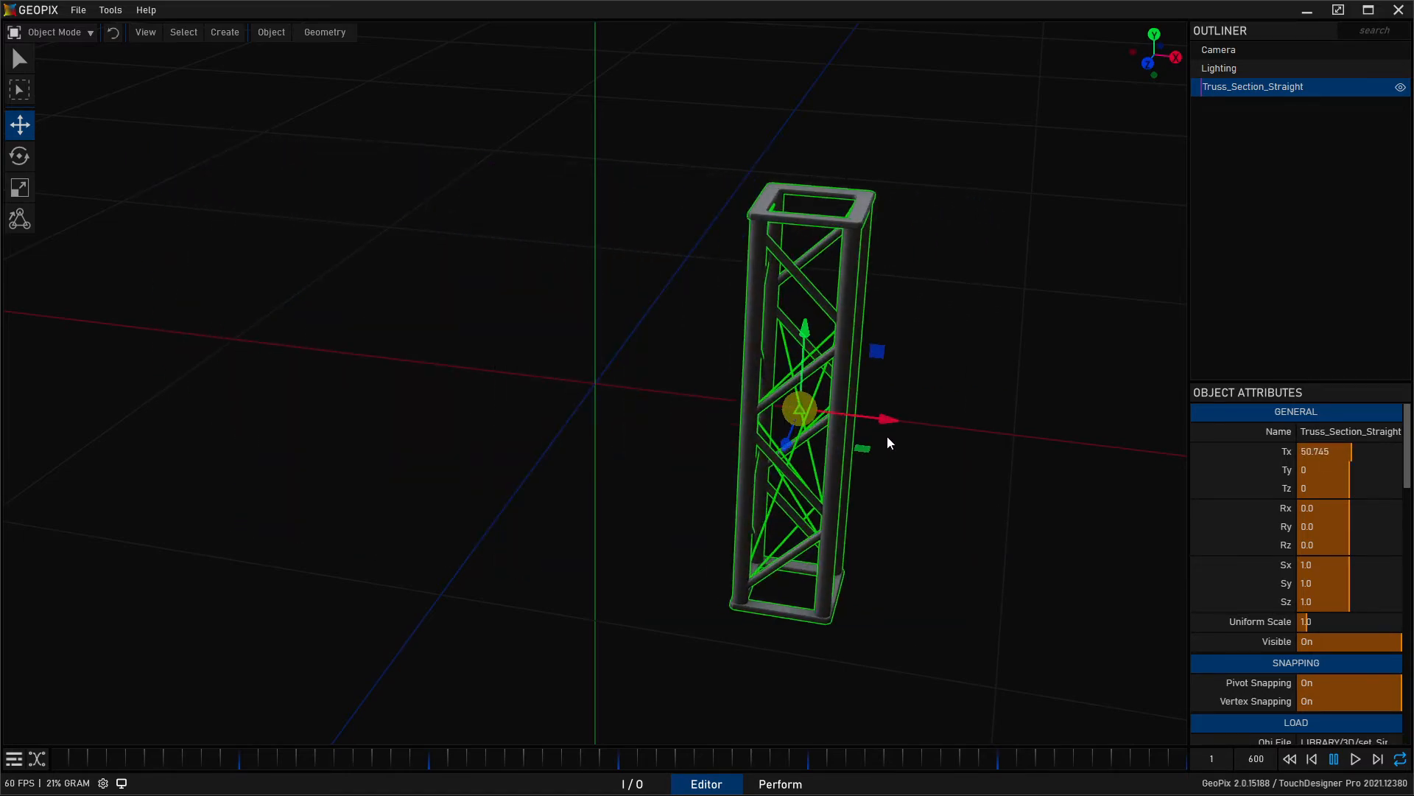
key(ctrl+z)
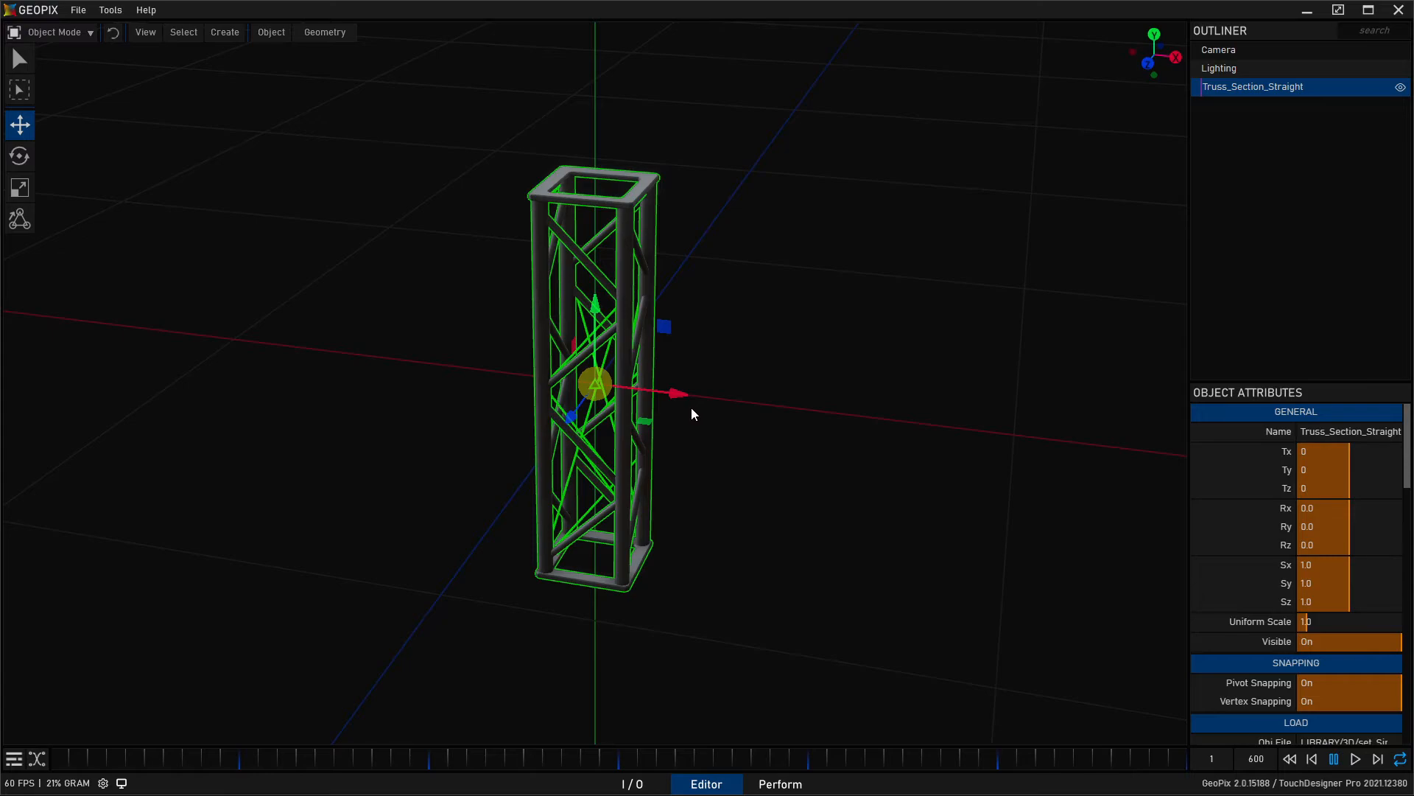
Move the truss freely by the gizmo's centre and within the XY plane, and undo the movement.
drag(581, 384, 915, 453)
drag(665, 329, 739, 127)
key(ctrl+z)
Move the truss within the horizontal XZ plane using the gizmo's plane handle, and undo the move.
alt+drag(702, 290, 559, 285)
alt+drag(639, 375, 656, 446)
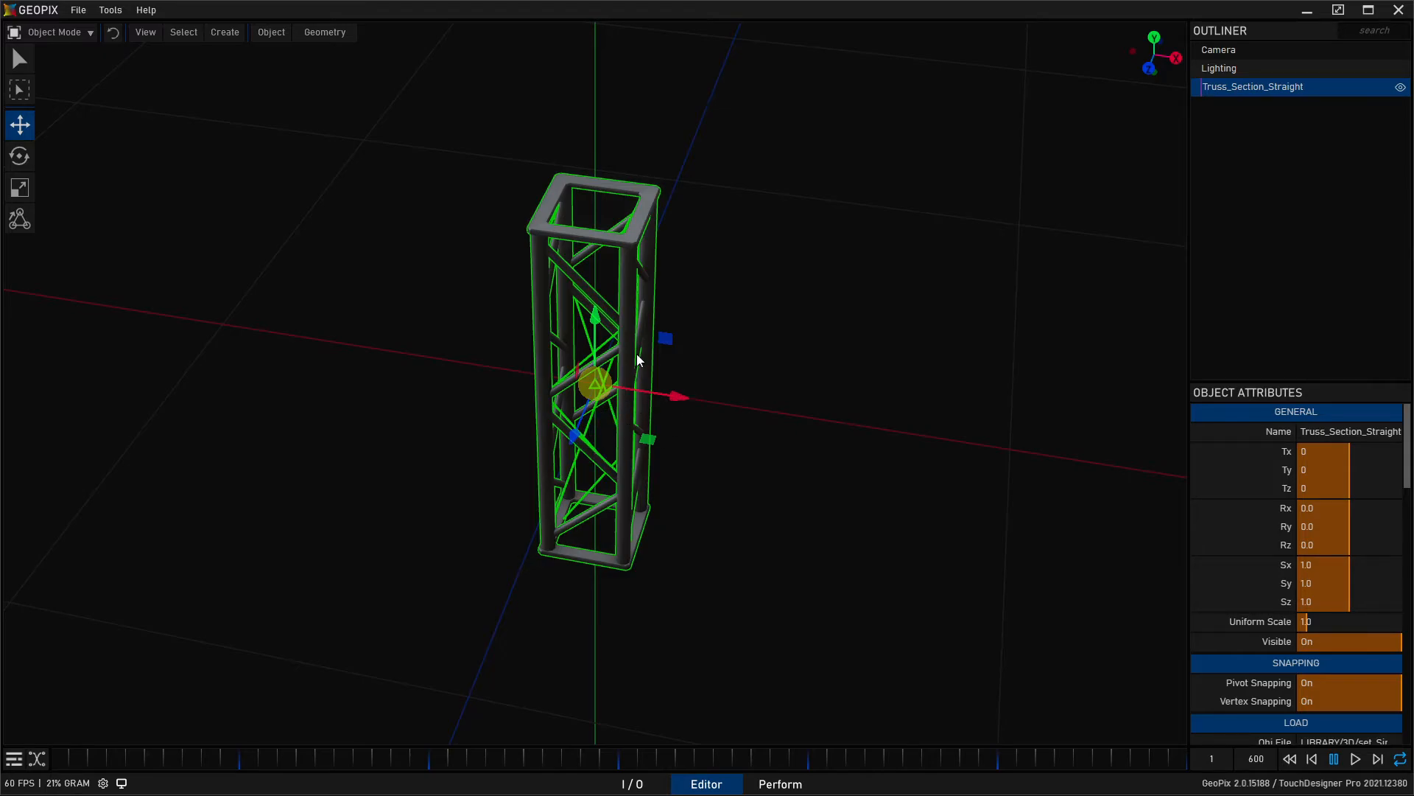
drag(647, 440, 635, 308)
key(ctrl+z)
middle_drag(749, 436, 726, 340)
mouse_move(652, 415)
middle_down()
mouse_move(636, 419)
mouse_move(654, 408)
middle_up()
mouse_move(630, 404)
mouse_down()
mouse_move(603, 293)
mouse_move(532, 134)
mouse_move(927, 161)
mouse_move(980, 473)
mouse_move(411, 489)
mouse_move(148, 184)
mouse_move(492, 148)
mouse_move(675, 331)
mouse_move(635, 383)
mouse_up()
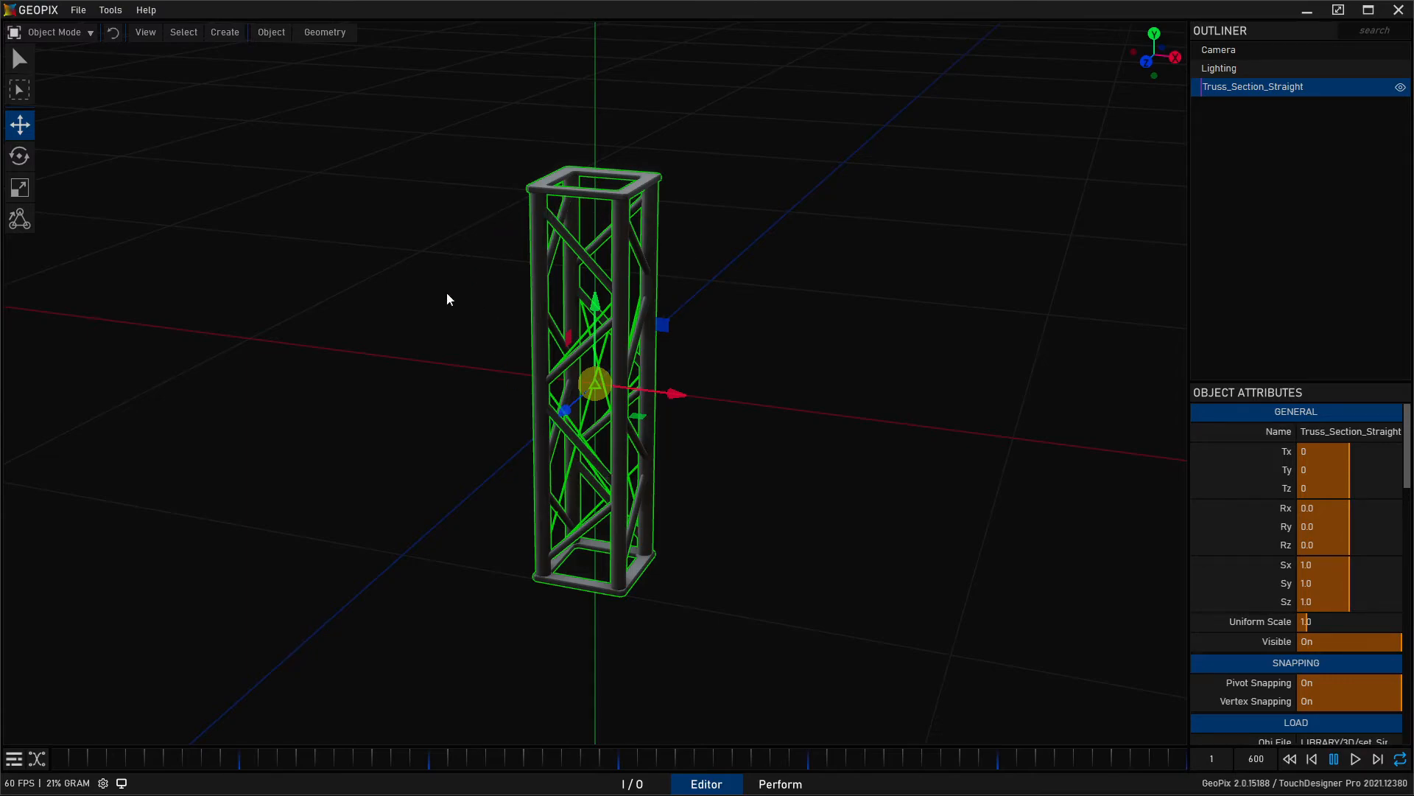
Activate the Rotate Tool, rotate the truss about its Y axis and its Z axis, and undo both rotations.
click(228, 33)
click(227, 31)
click(272, 31)
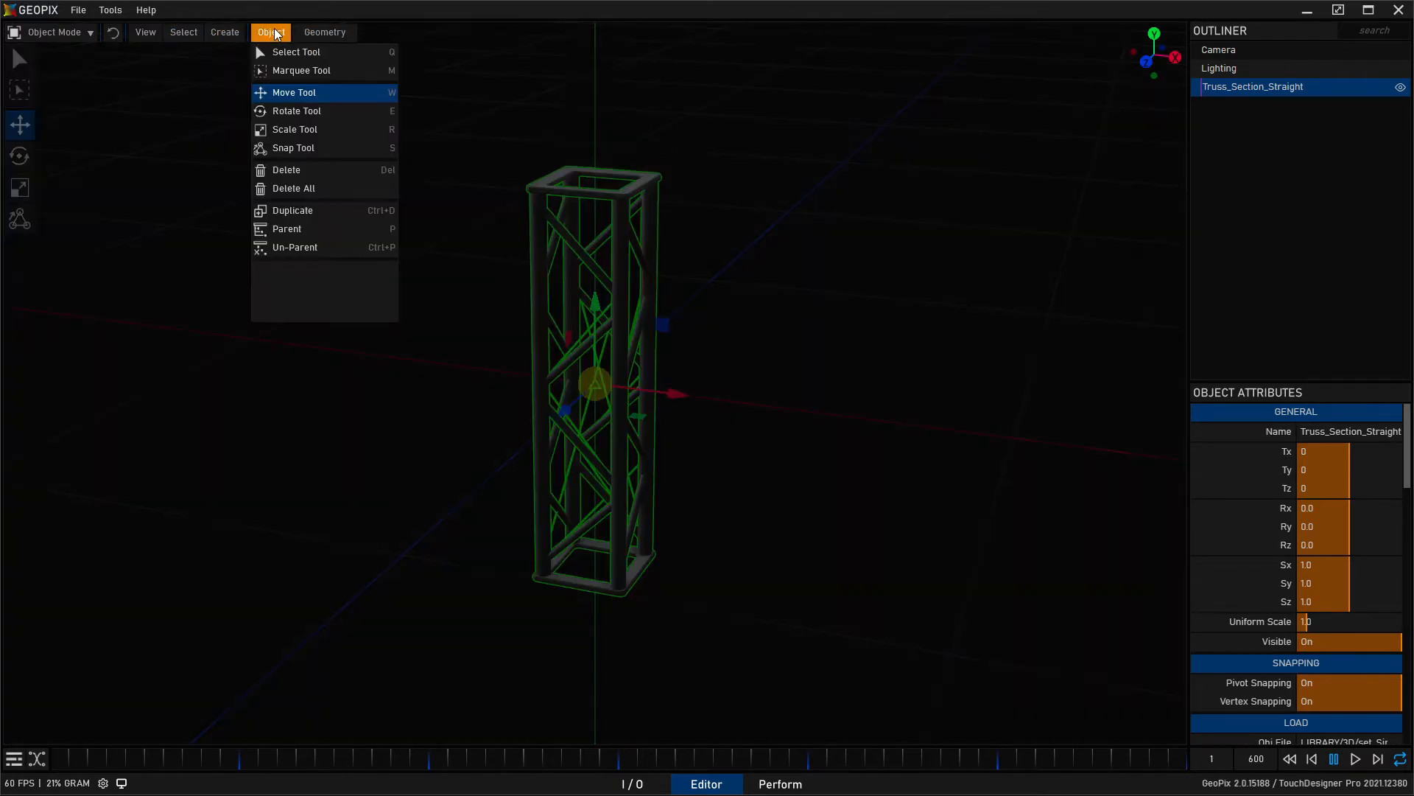
click(295, 110)
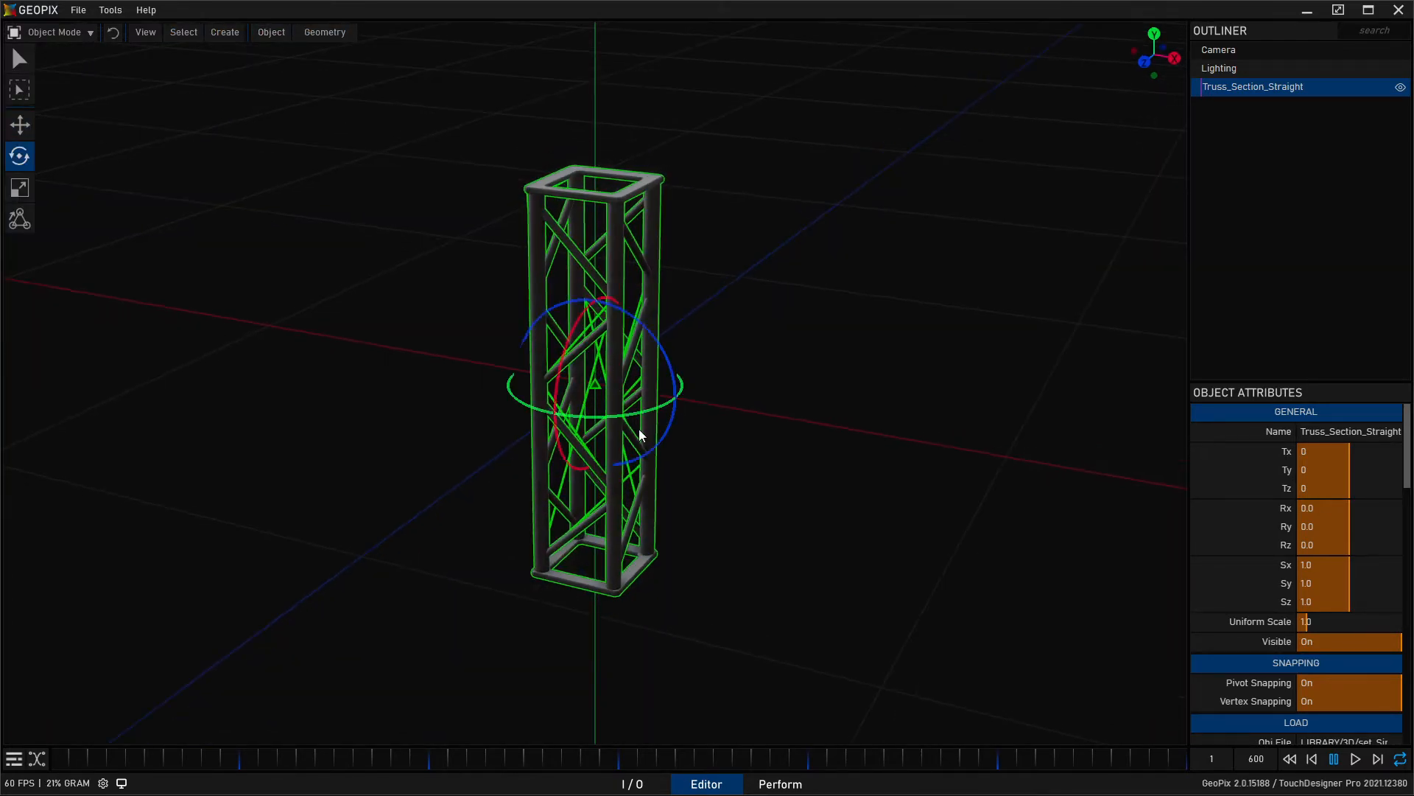
drag(640, 408, 675, 380)
key(ctrl+z)
drag(638, 320, 560, 375)
key(ctrl+z)
key(ctrl+z)
Vary the truss's Rx rotation in the Object Attributes and return it to 0.
alt+drag(436, 361, 327, 352)
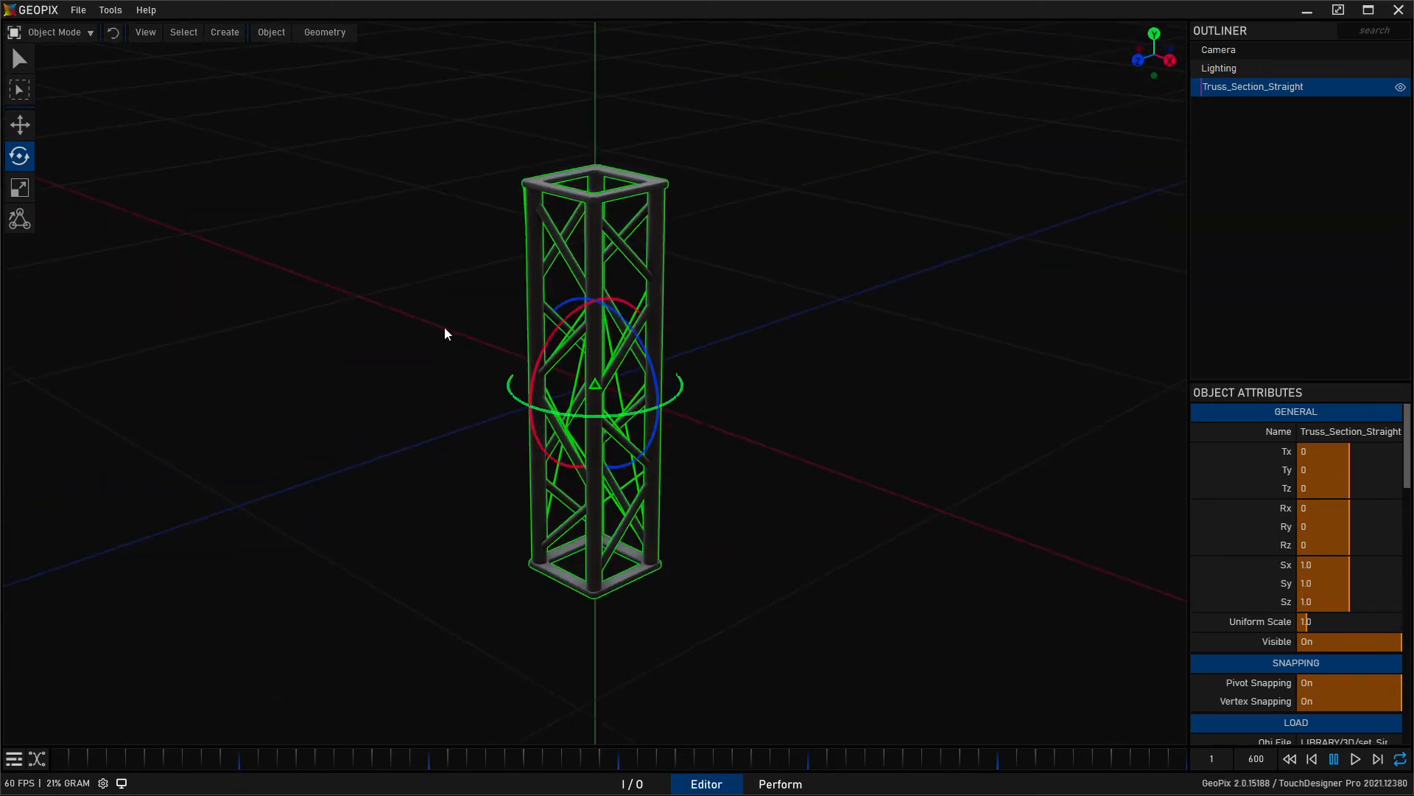
alt+drag(470, 347, 523, 355)
drag(1360, 506, 1277, 507)
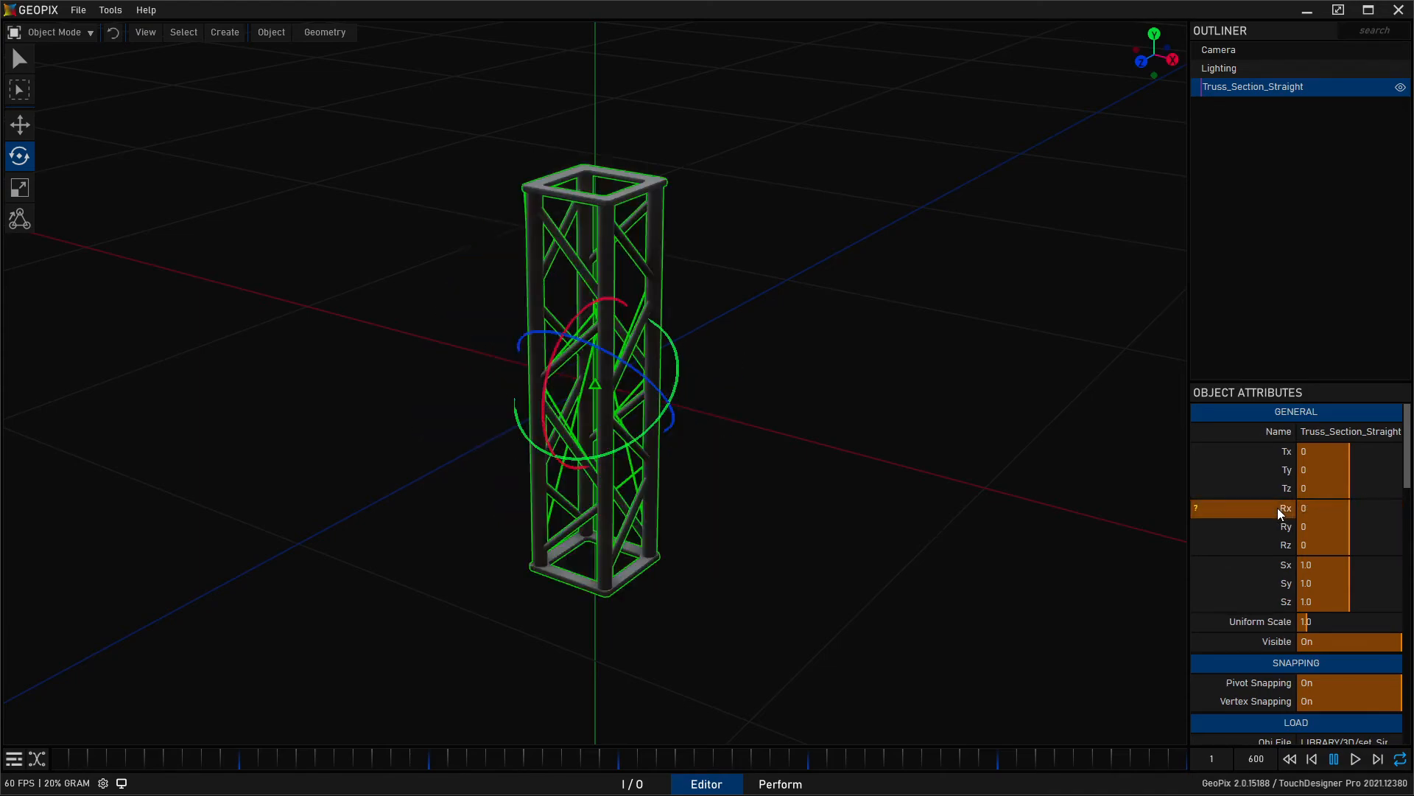
alt+drag(735, 304, 728, 322)
alt+middle_drag(728, 322, 736, 326)
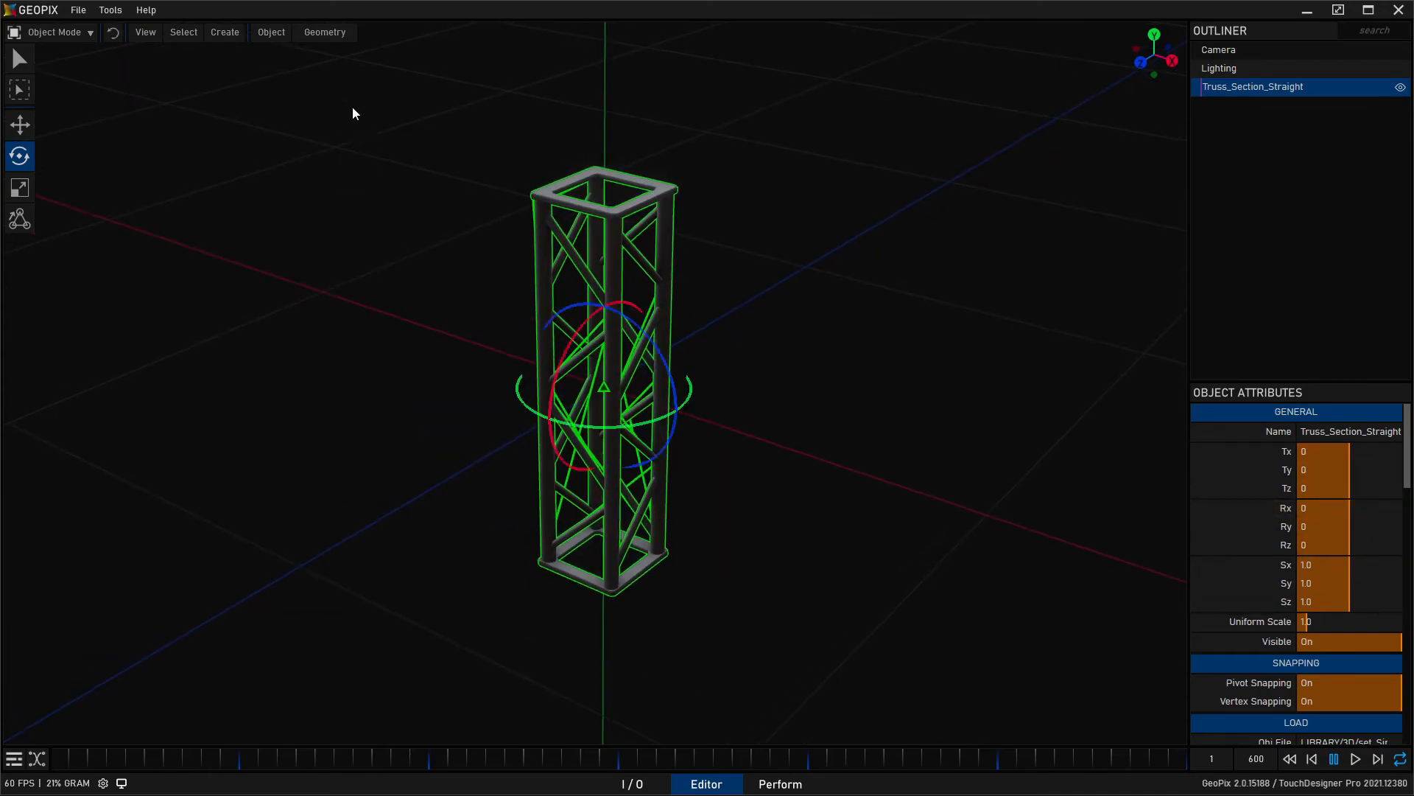
Activate the Scale Tool, try scaling the truss in the XZ plane, and stretch it along X to an Sx of about 2.6.
click(308, 29)
click(308, 30)
click(240, 30)
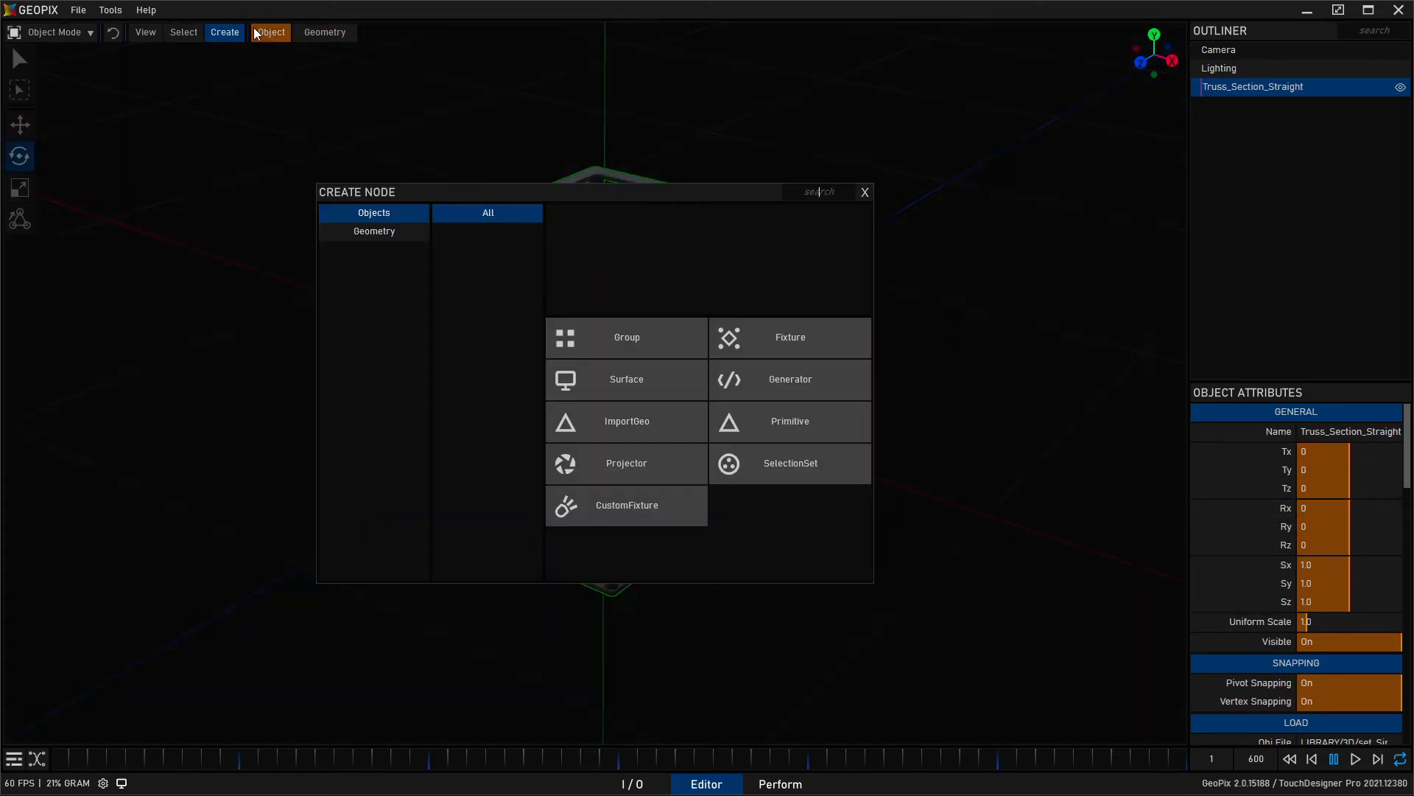
click(274, 34)
click(298, 127)
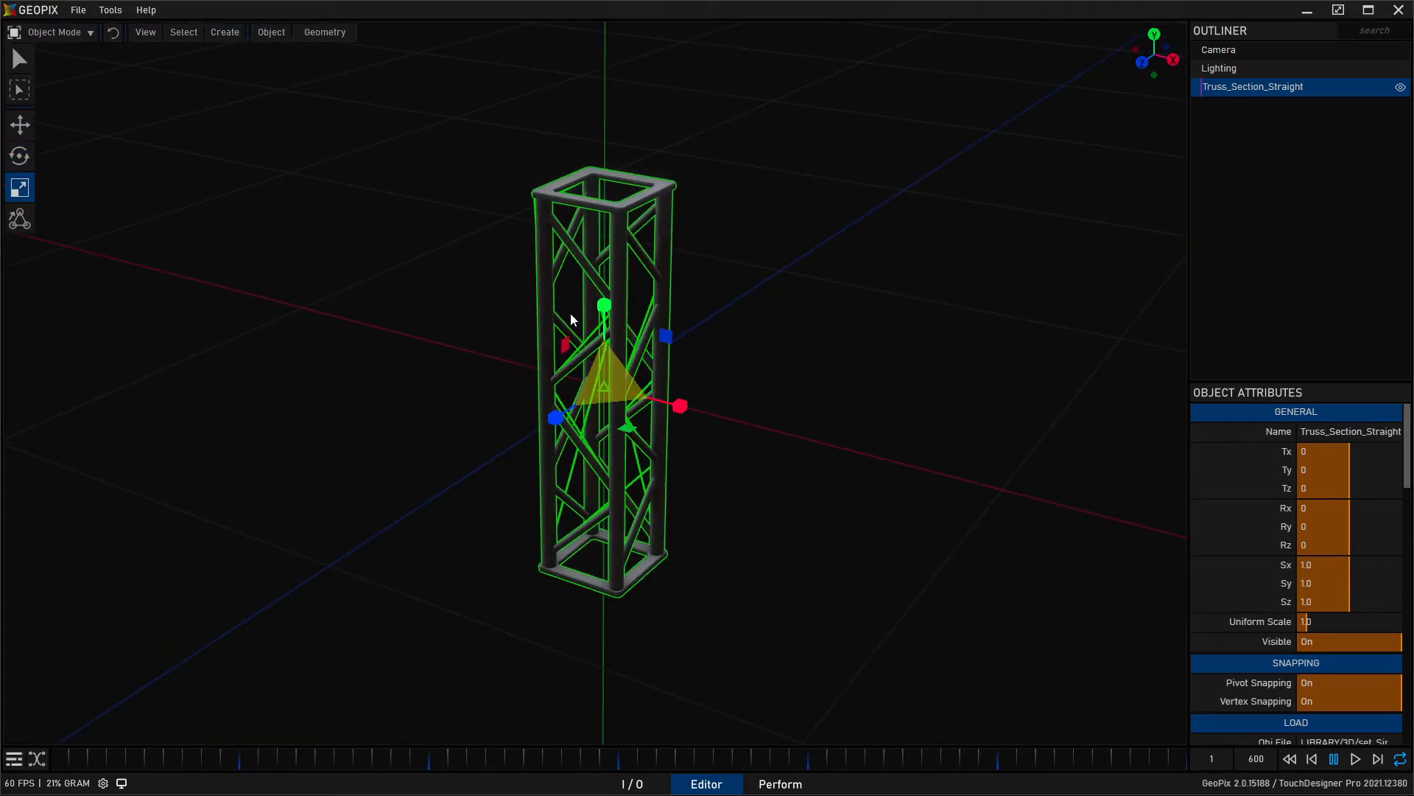
drag(628, 429, 723, 593)
drag(679, 405, 798, 464)
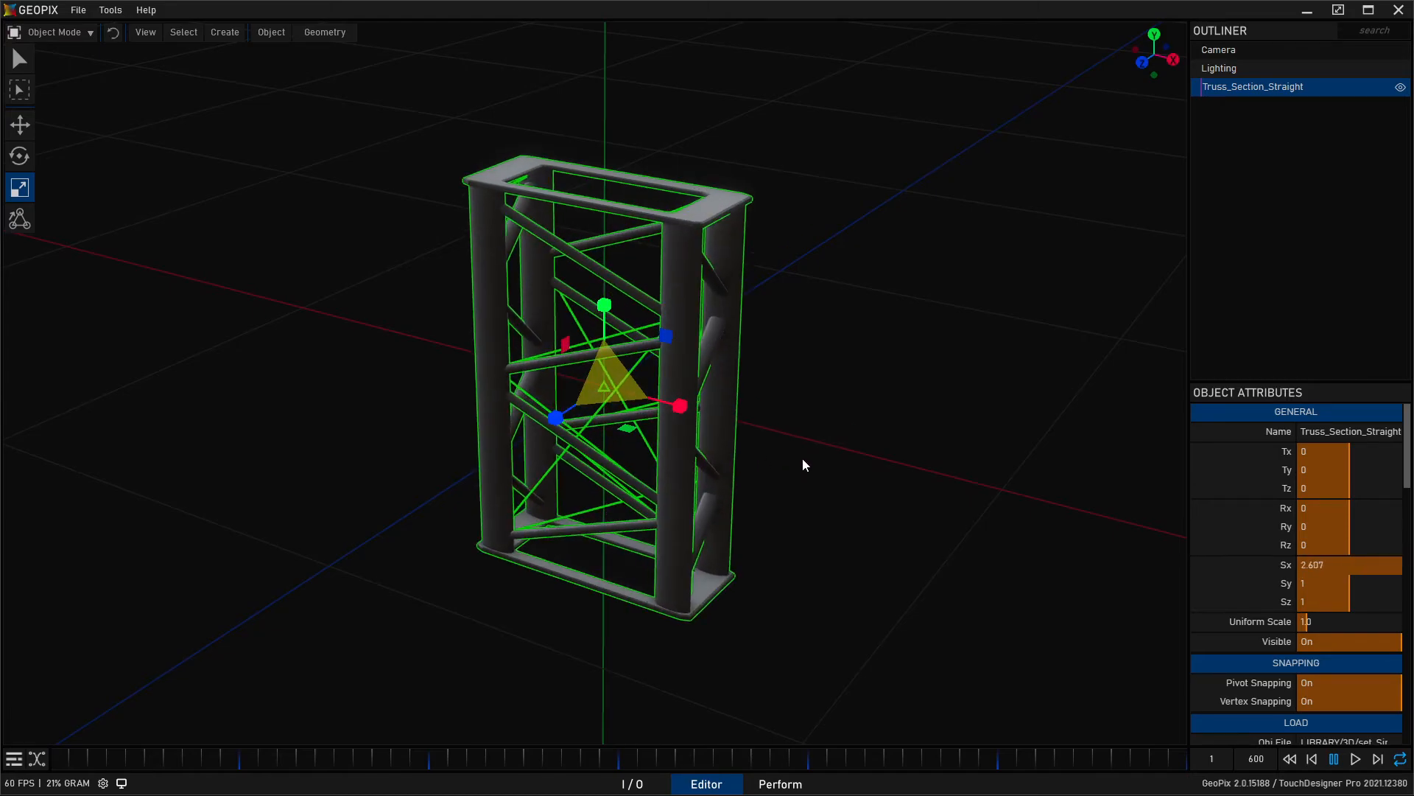
Reset the truss's Sx to 1, try scaling it uniformly with the gizmo, and undo that scaling.
right_click(1273, 567)
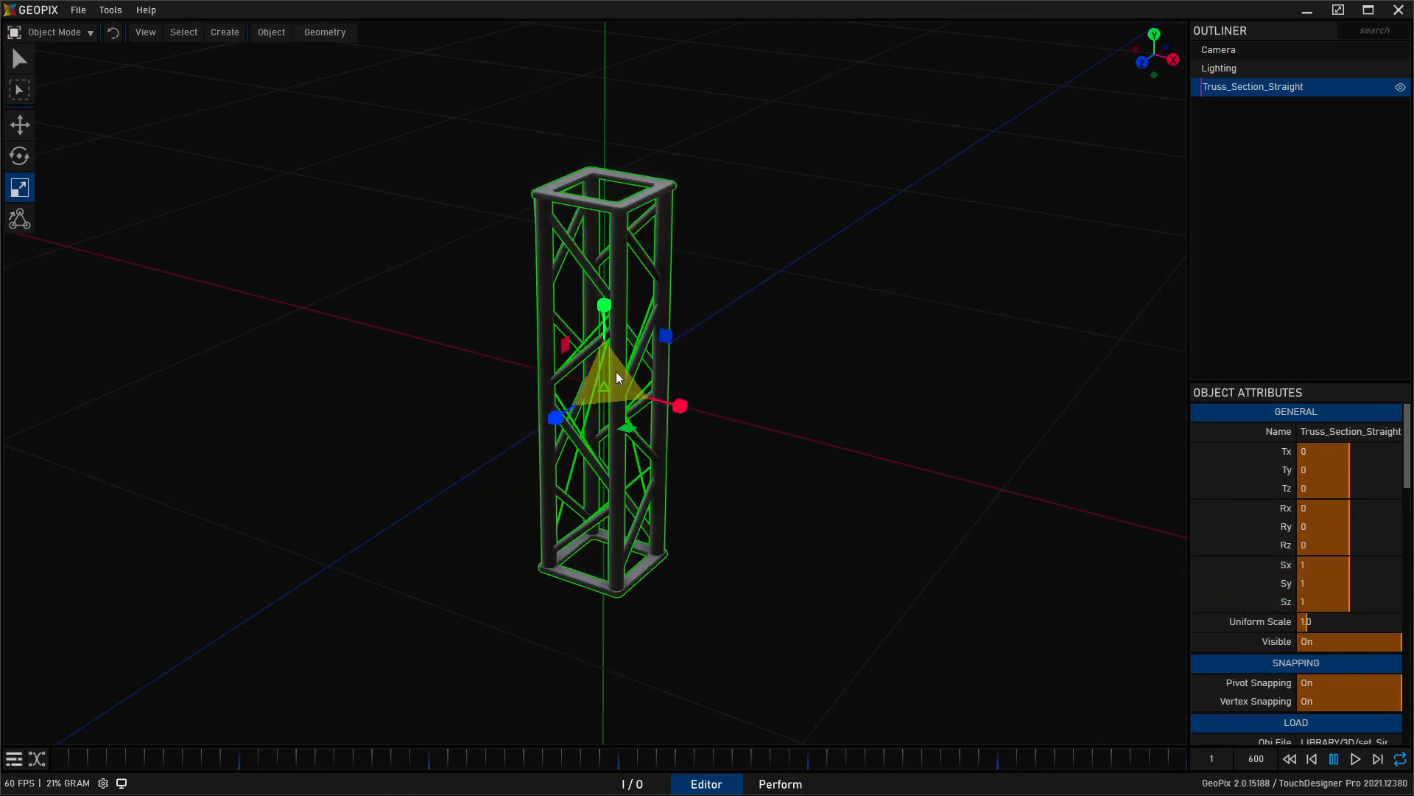
mouse_move(616, 396)
mouse_down()
mouse_move(632, 413)
mouse_move(613, 373)
mouse_up()
key(ctrl+z)
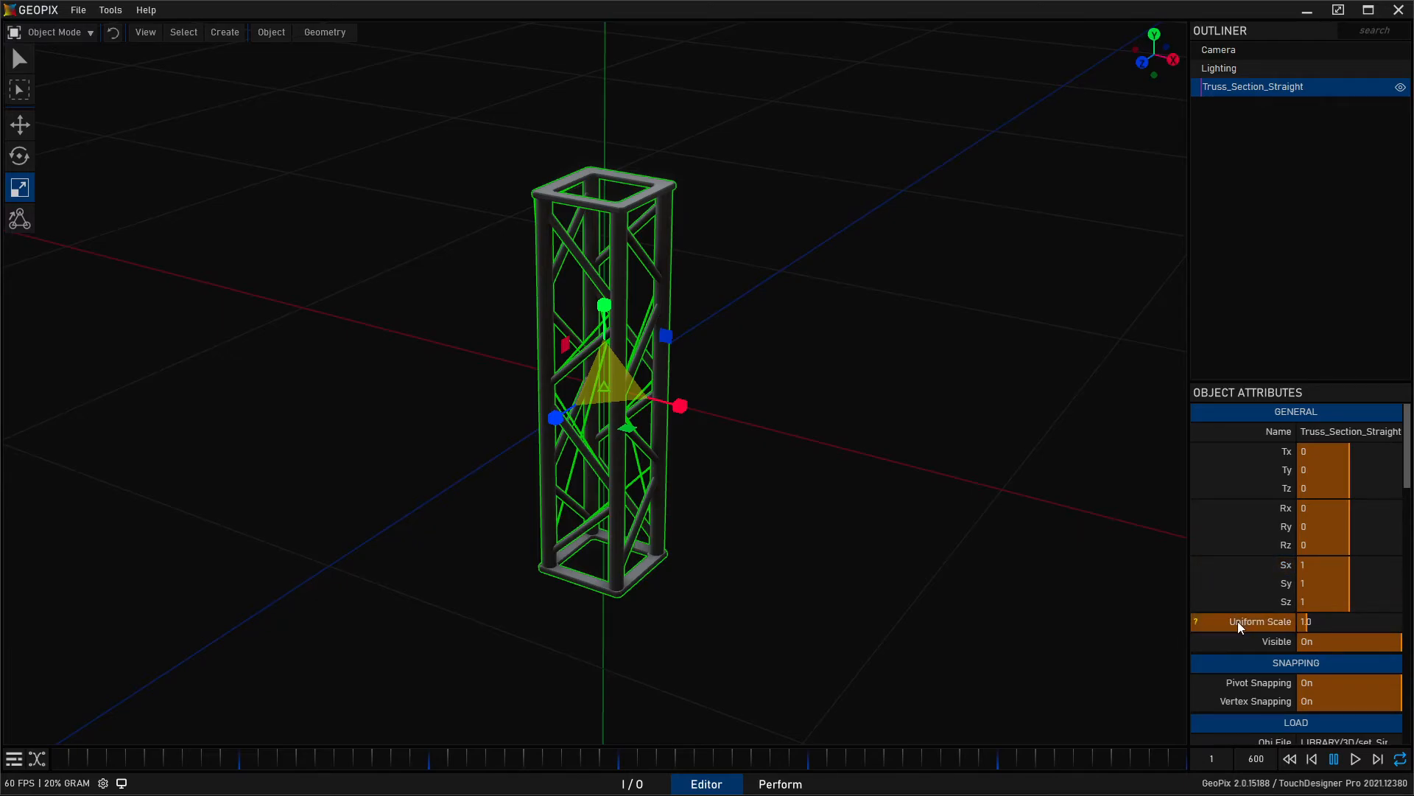
Raise the truss's Uniform Scale in the Object Attributes to about 2.5 and return it to 1.
drag(1306, 621, 1311, 602)
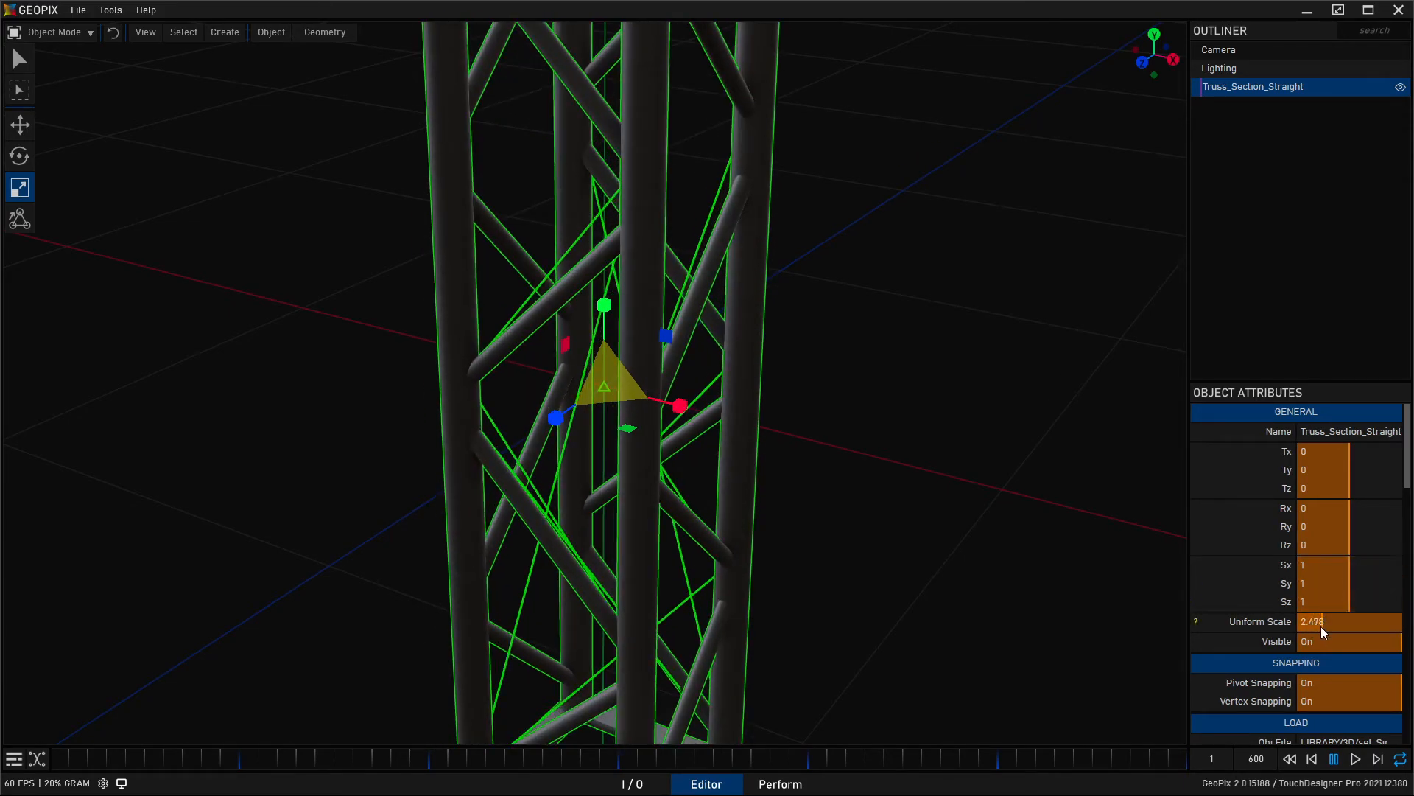
click(1294, 621)
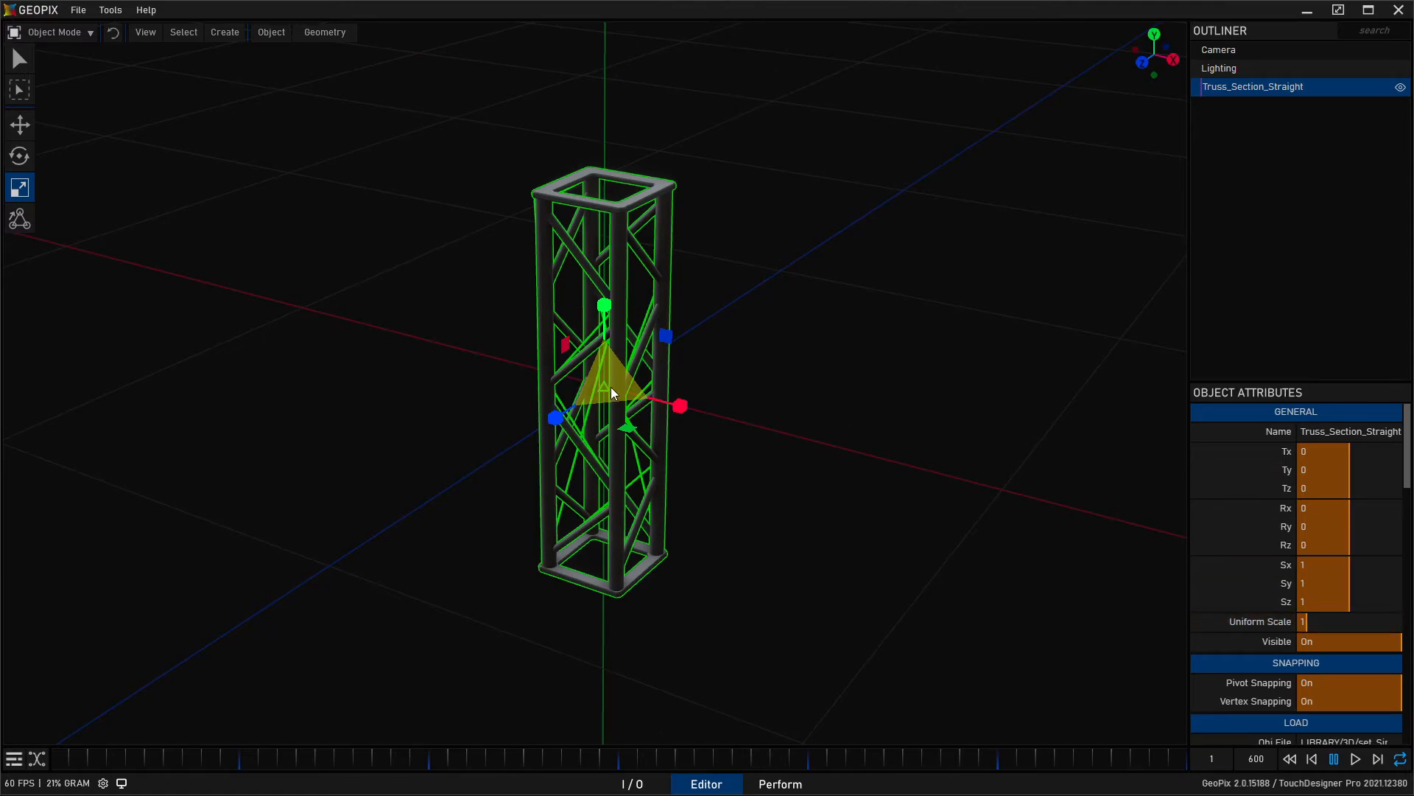
Switch to the Select Tool and delete the truss section from the scene.
middle_drag(655, 254, 664, 266)
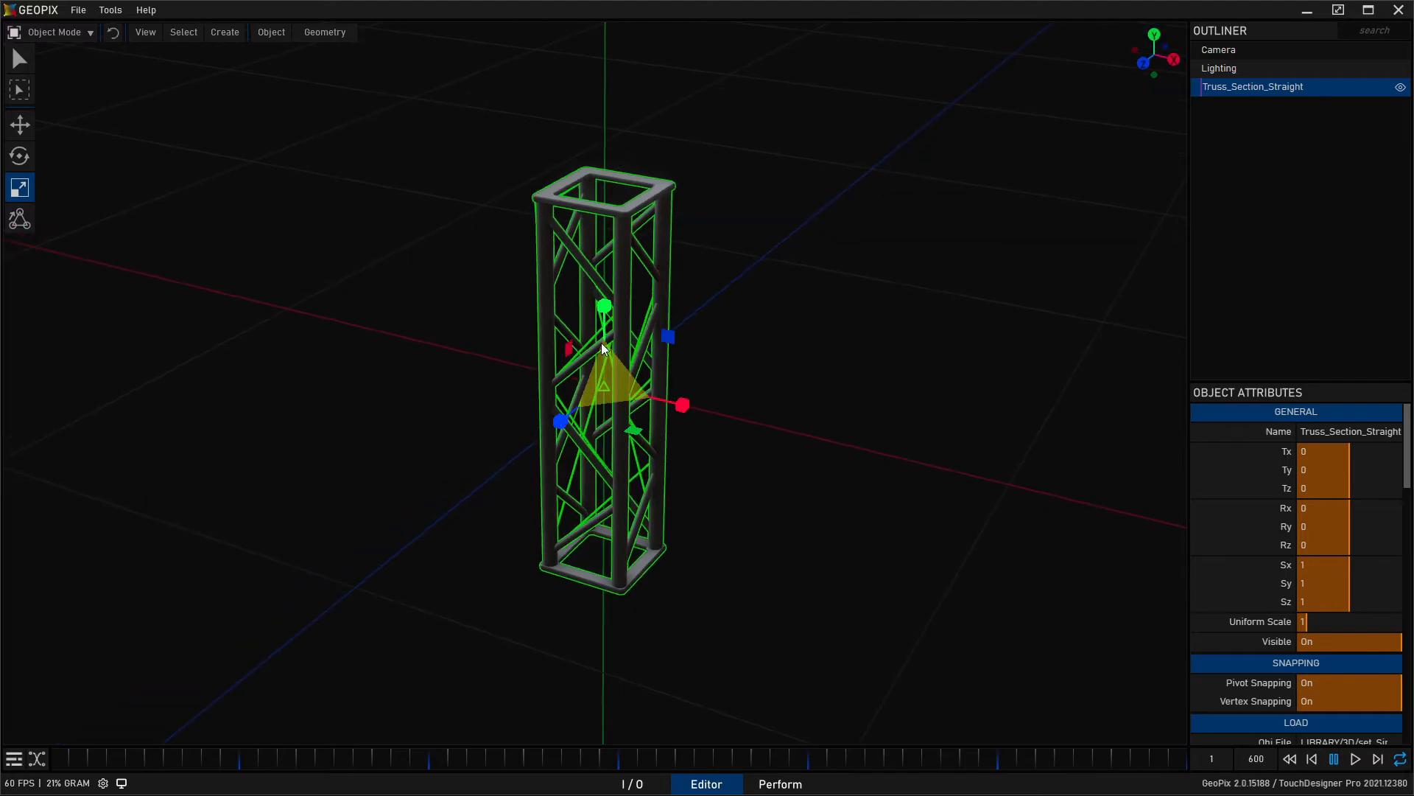
click(274, 34)
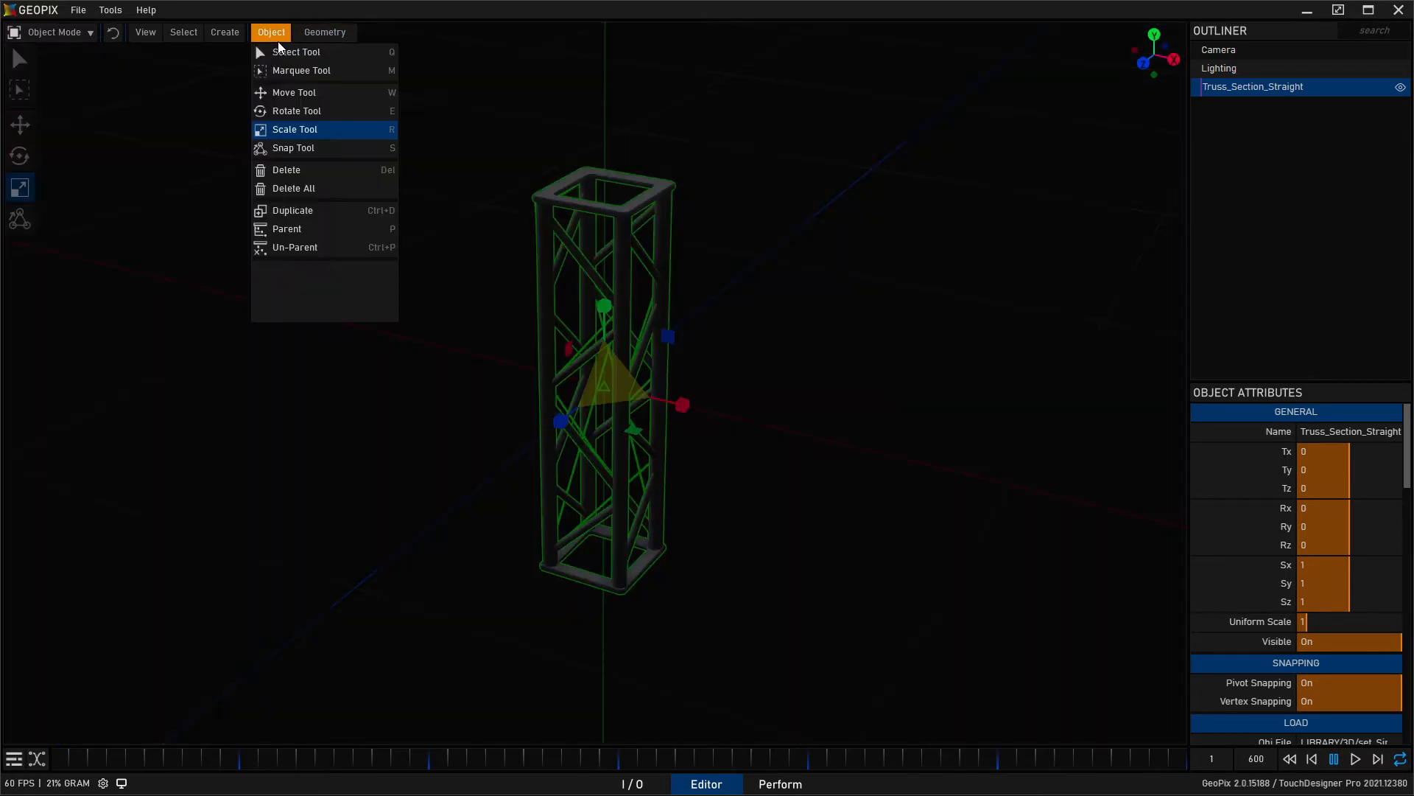
click(303, 148)
key(q)
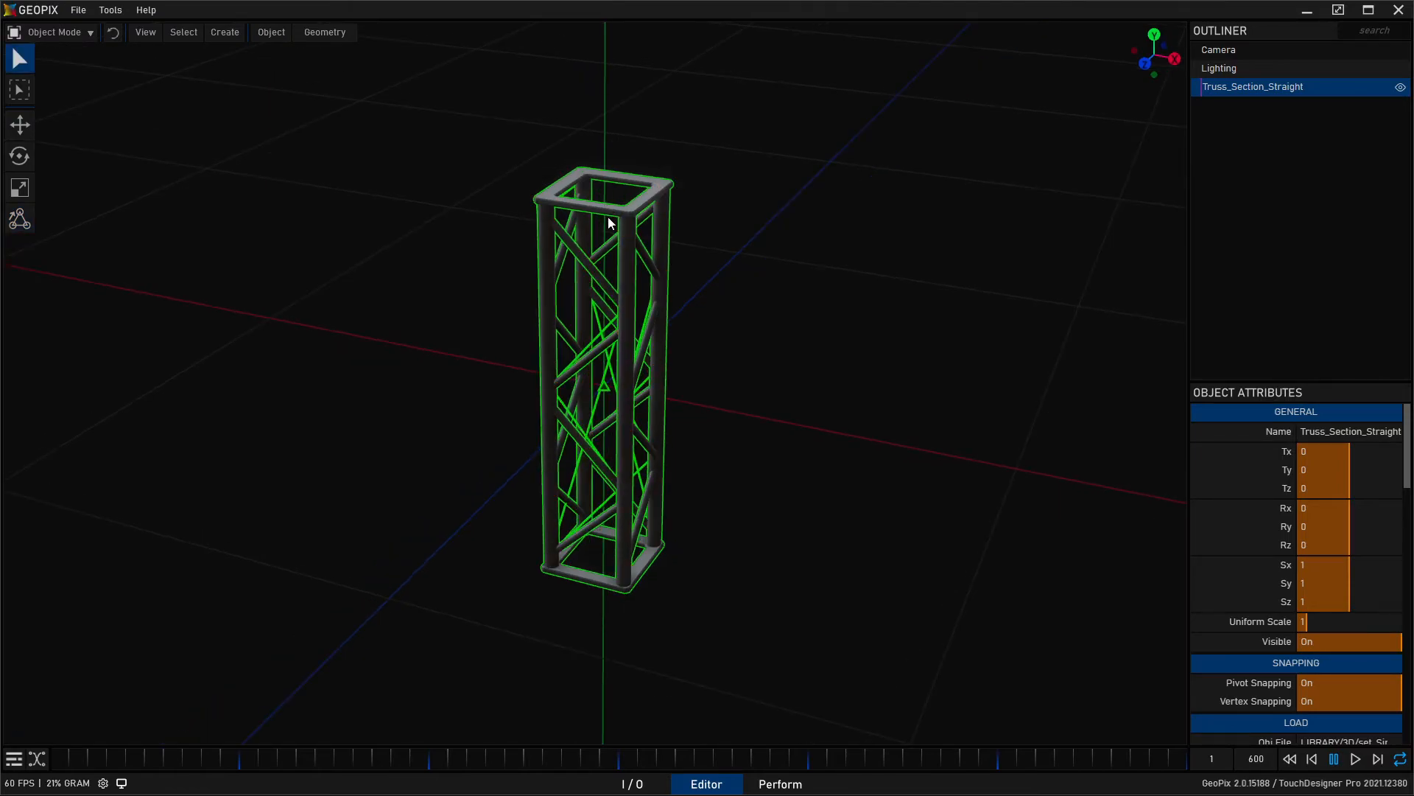
key(Delete)
Create a new Primitive object at the scene origin.
click(225, 31)
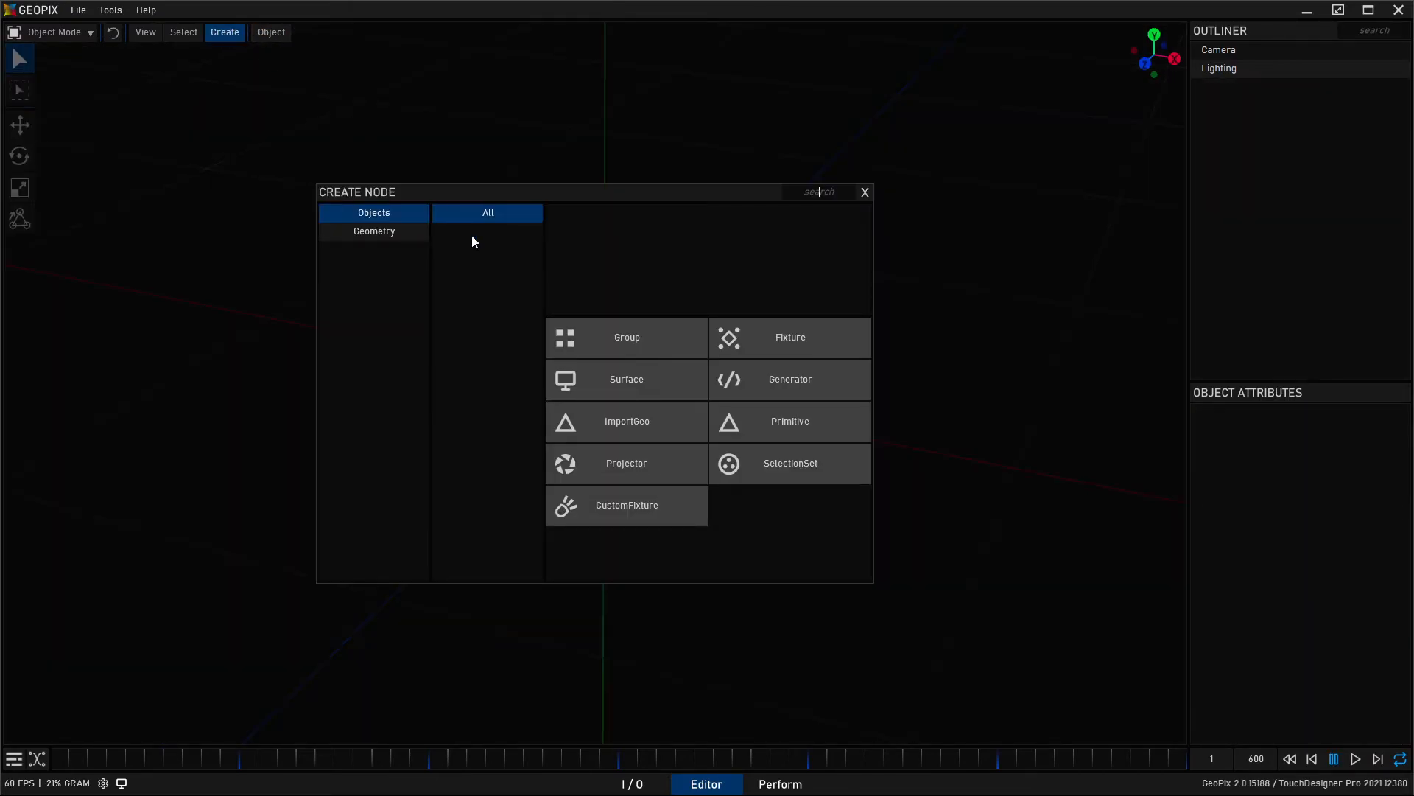
click(787, 432)
alt+right_drag(451, 306, 585, 373)
alt+middle_drag(586, 373, 541, 360)
alt+drag(541, 360, 850, 401)
Duplicate the cube, move the copy along X to a Tx of about 204.6, and scale it to 0.38 in X and Z.
key(ctrl+d)
key(w)
key(r)
alt+middle_drag(810, 409, 721, 407)
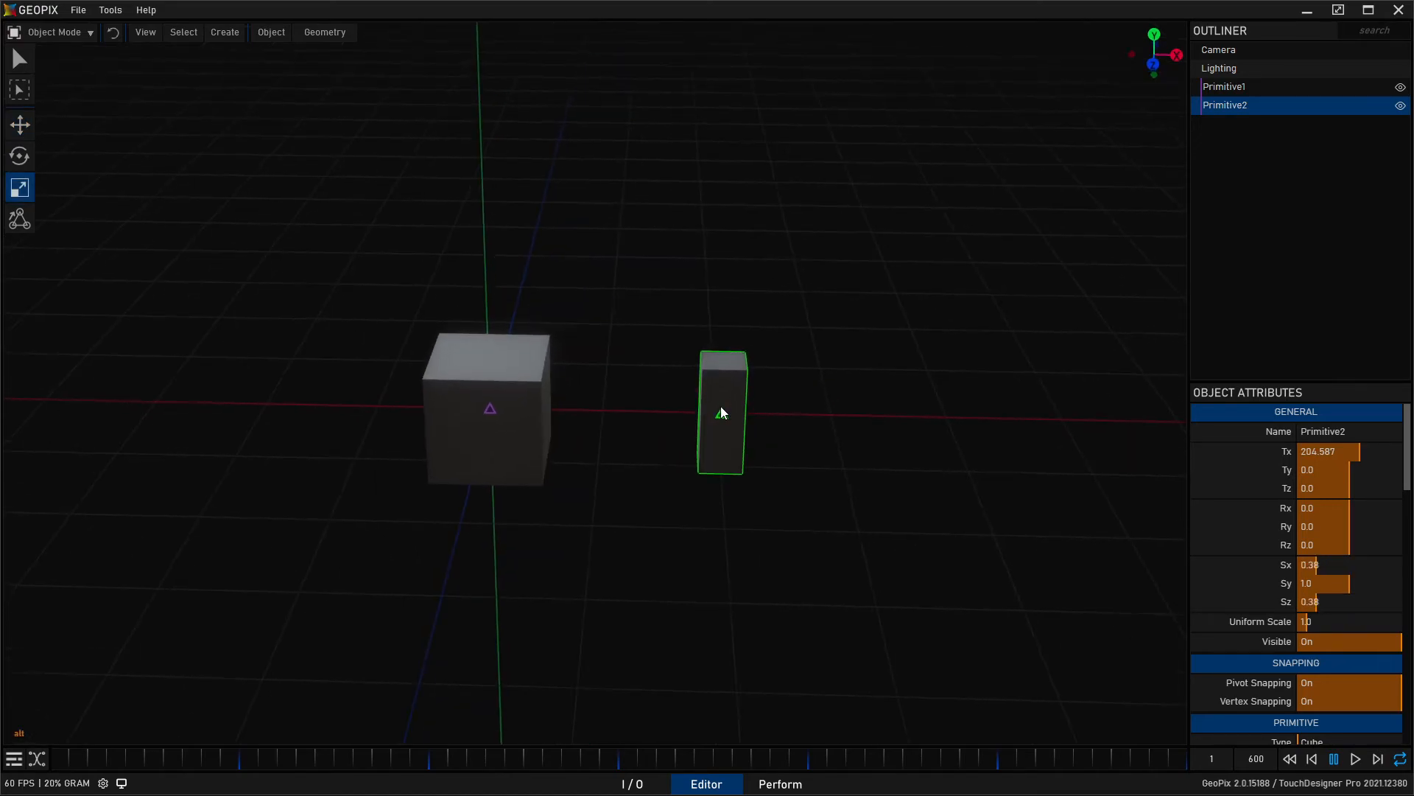
click(700, 296)
alt+drag(582, 246, 599, 338)
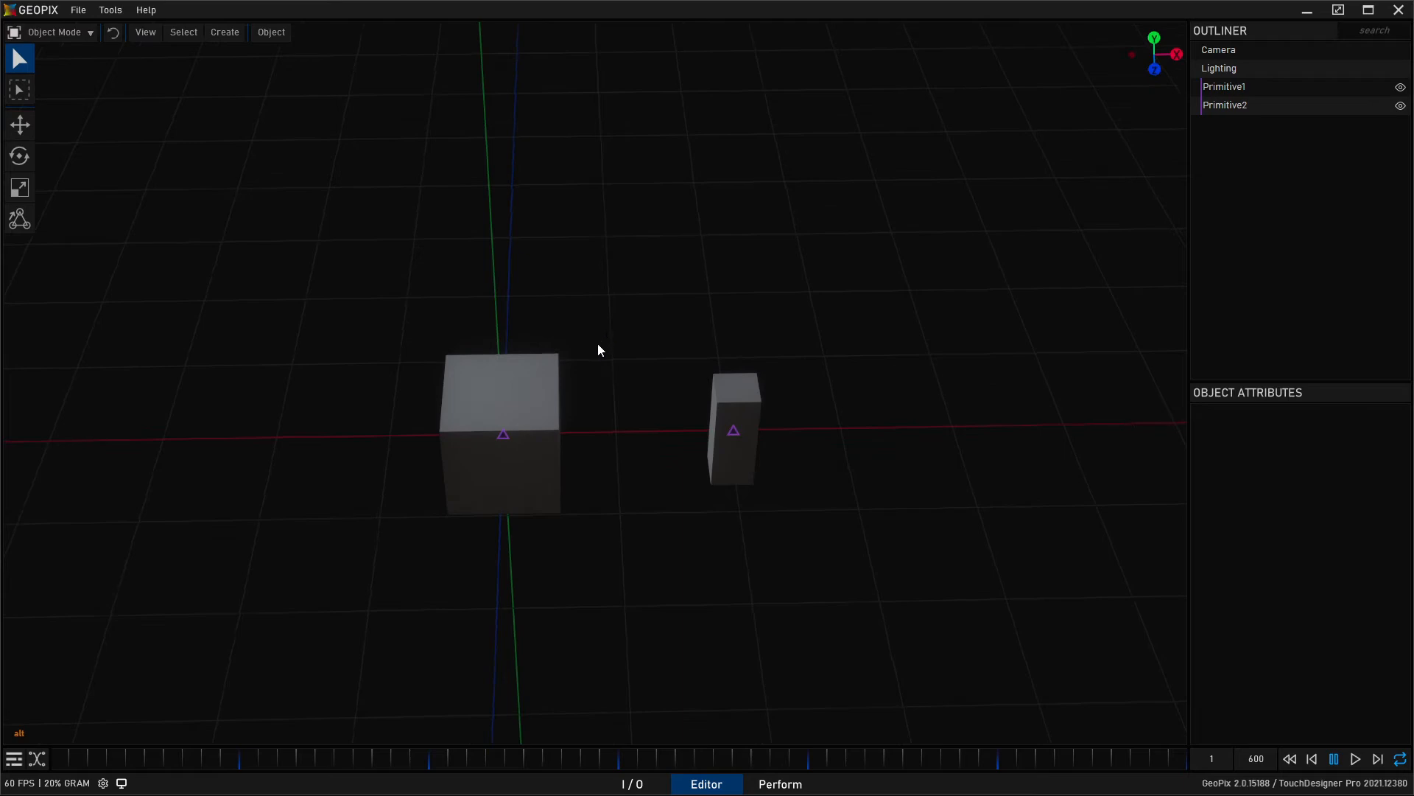
alt+drag(537, 379, 534, 344)
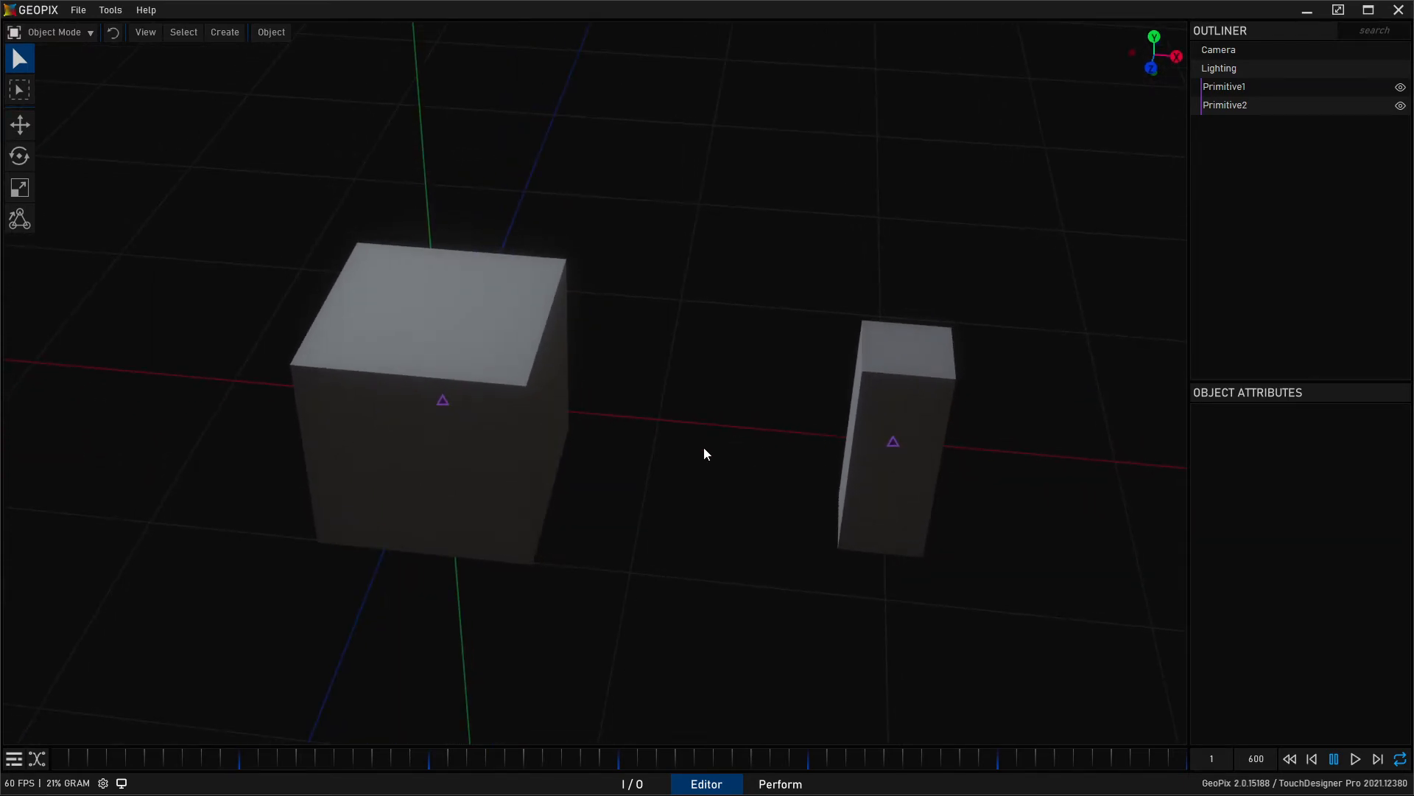
Activate the Snap Tool and snap a top rear corner of Primitive2 onto the large cube's matching rear corner near it.
click(266, 33)
click(305, 148)
alt+drag(640, 259, 472, 294)
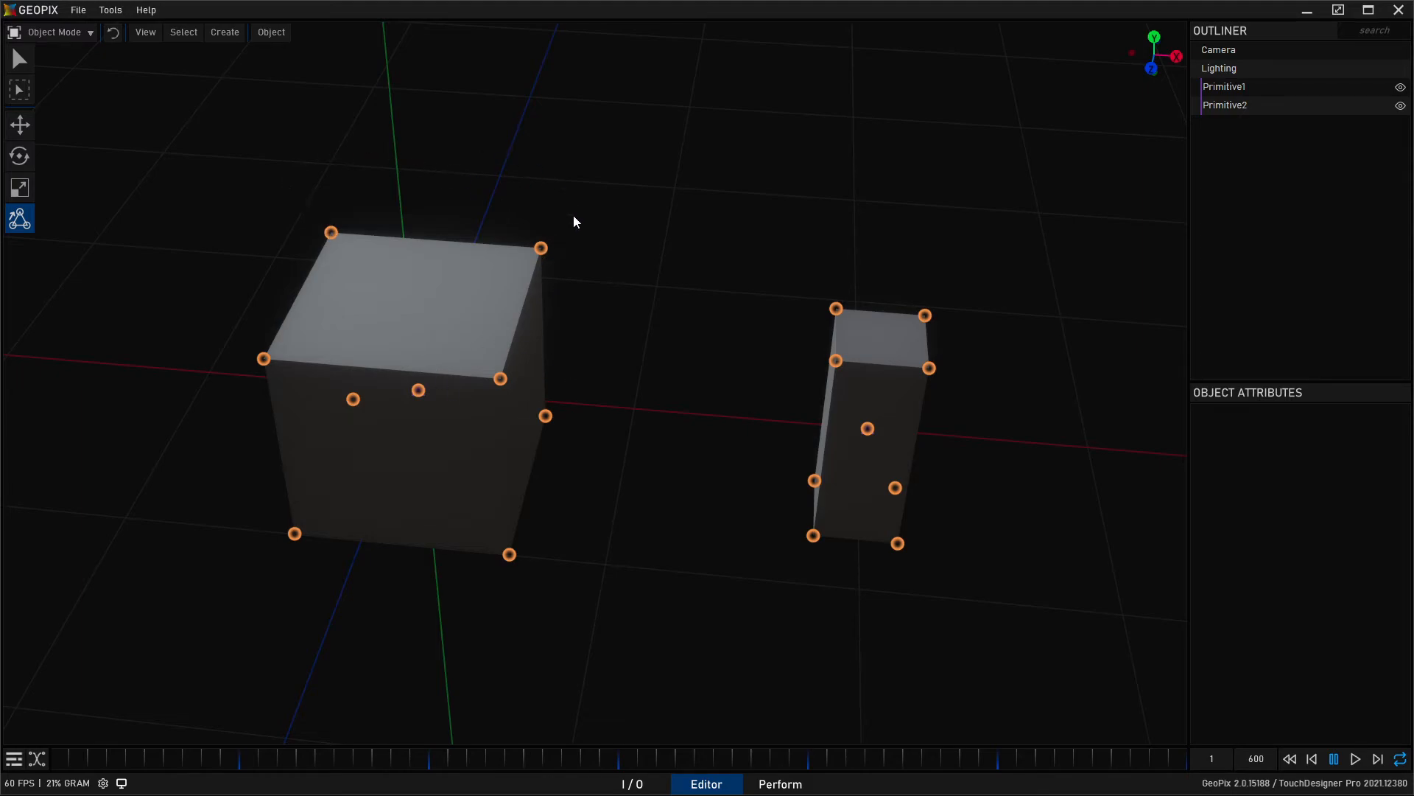
click(1271, 104)
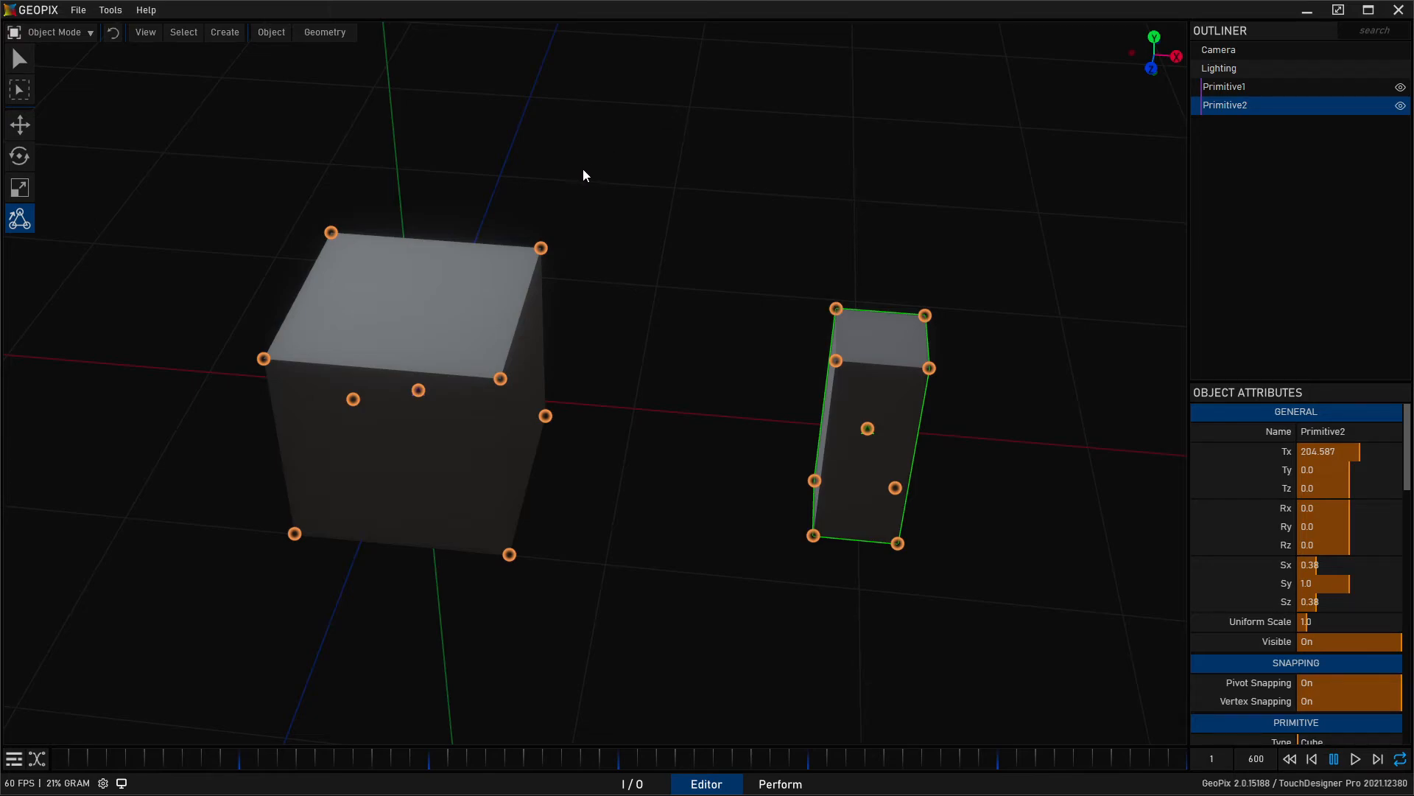
drag(556, 234, 547, 252)
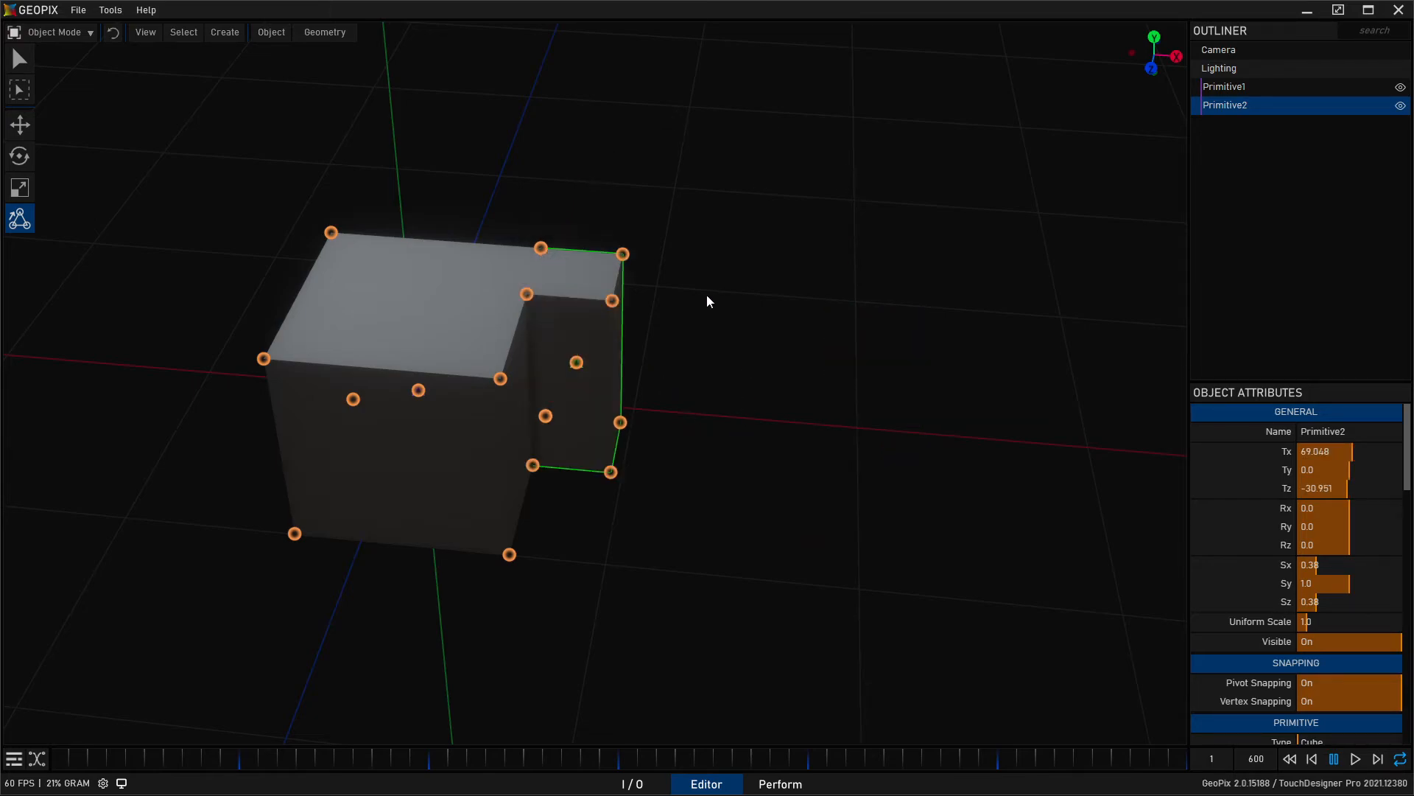
Step Primitive2 away from the large cube along X by snapping it three times to its own far corner, to a Tx of about 183.3.
alt+drag(900, 406, 719, 404)
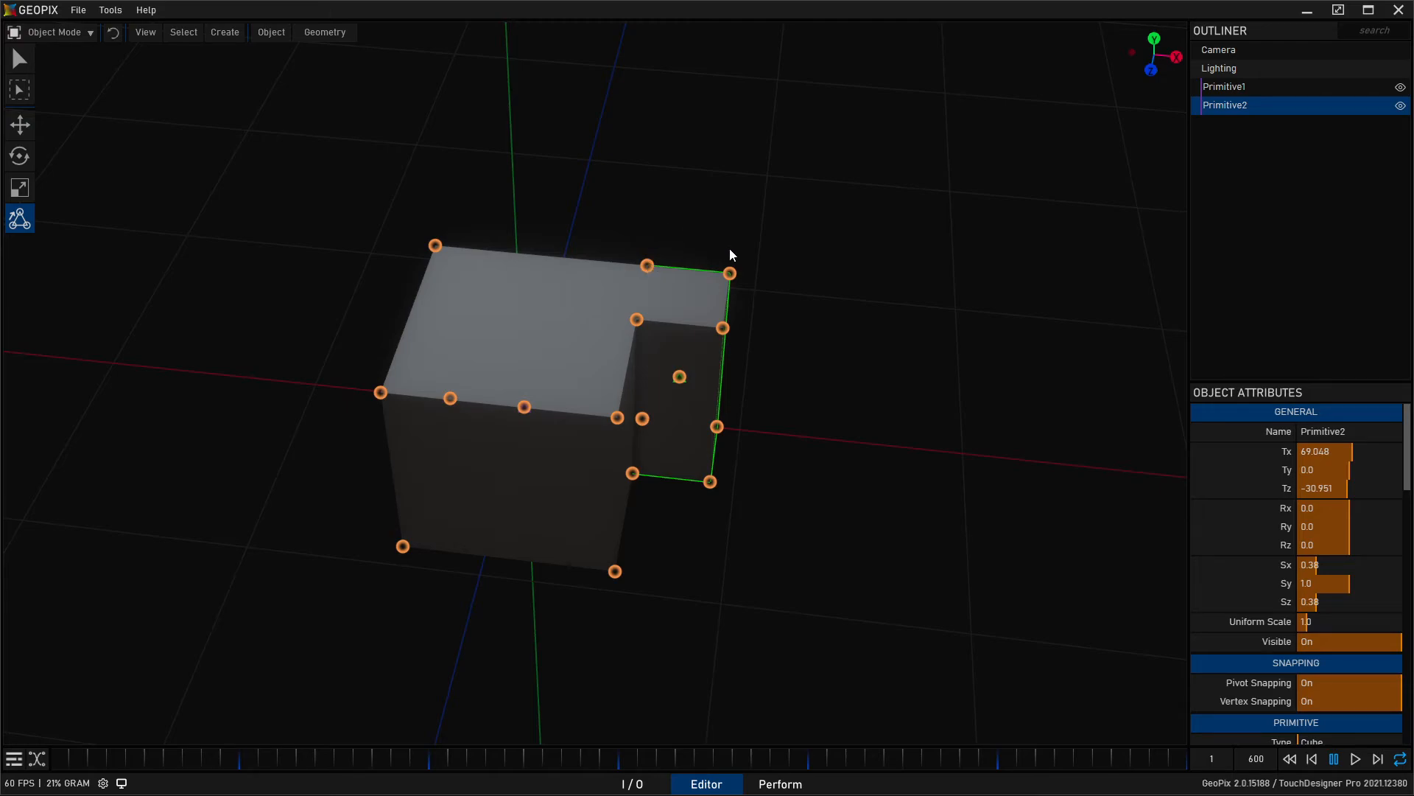
click(730, 272)
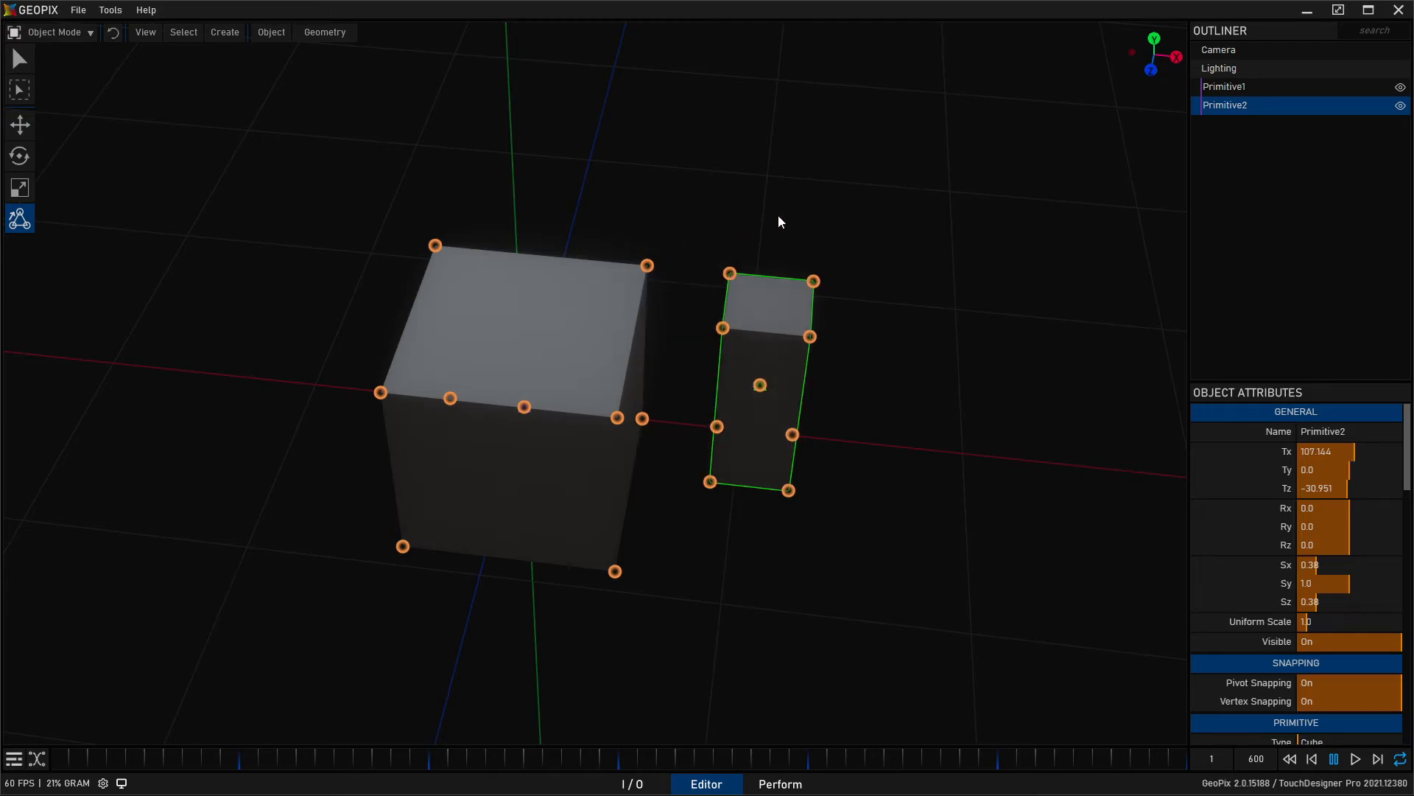
click(815, 280)
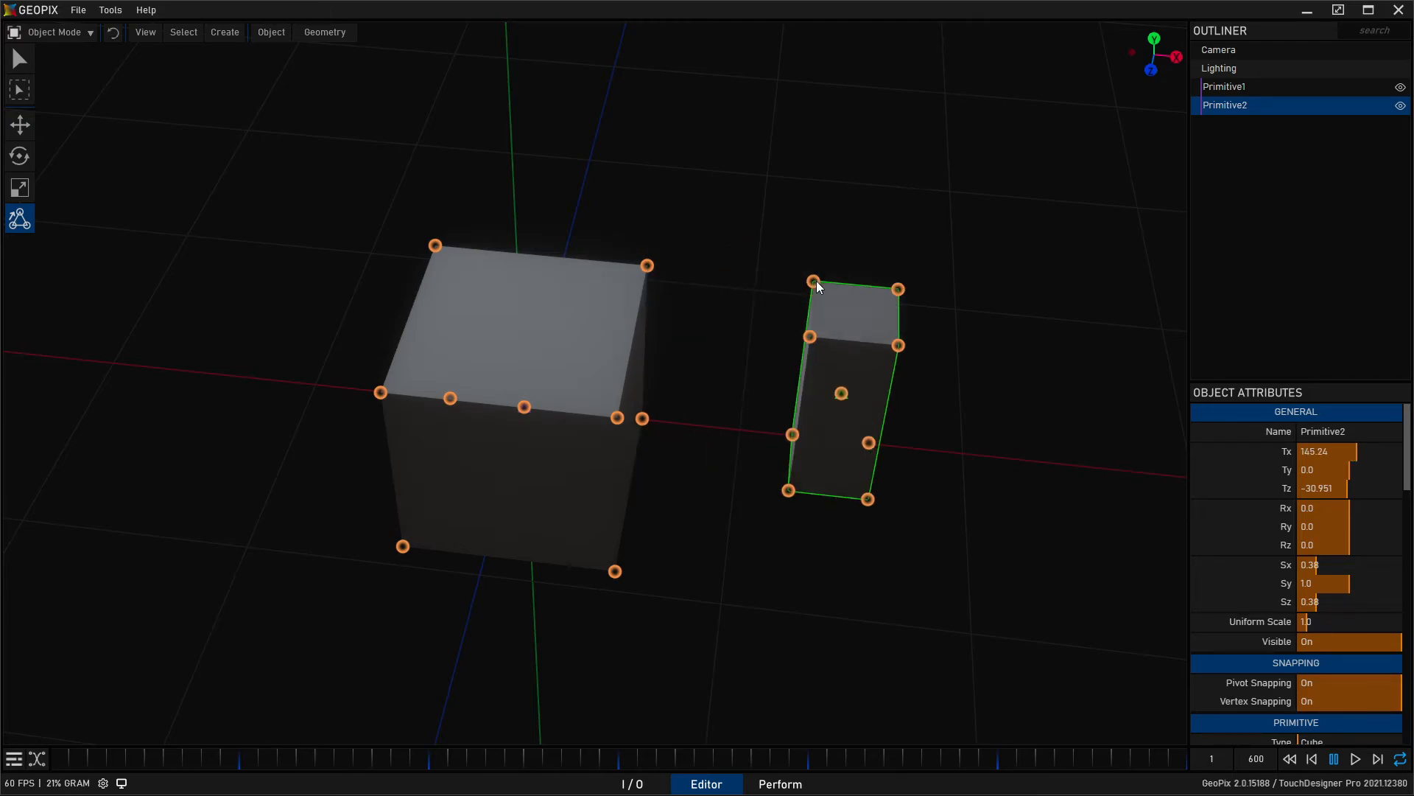
click(900, 284)
Turn off Pivot Snapping for Primitive2 and activate the Snap Tool to check its anchors.
alt+drag(911, 211, 585, 217)
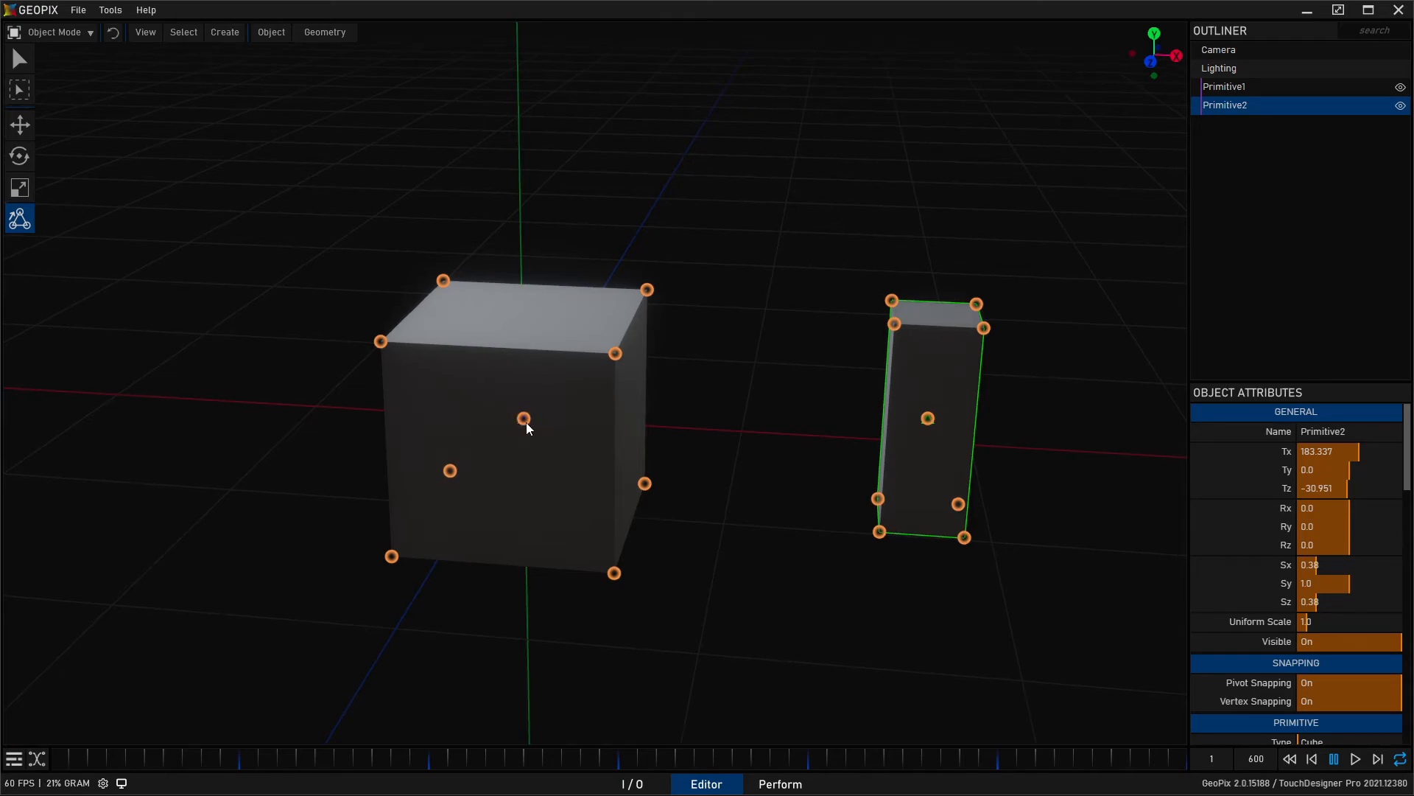
alt+drag(526, 265, 794, 250)
alt+drag(676, 286, 700, 316)
key(q)
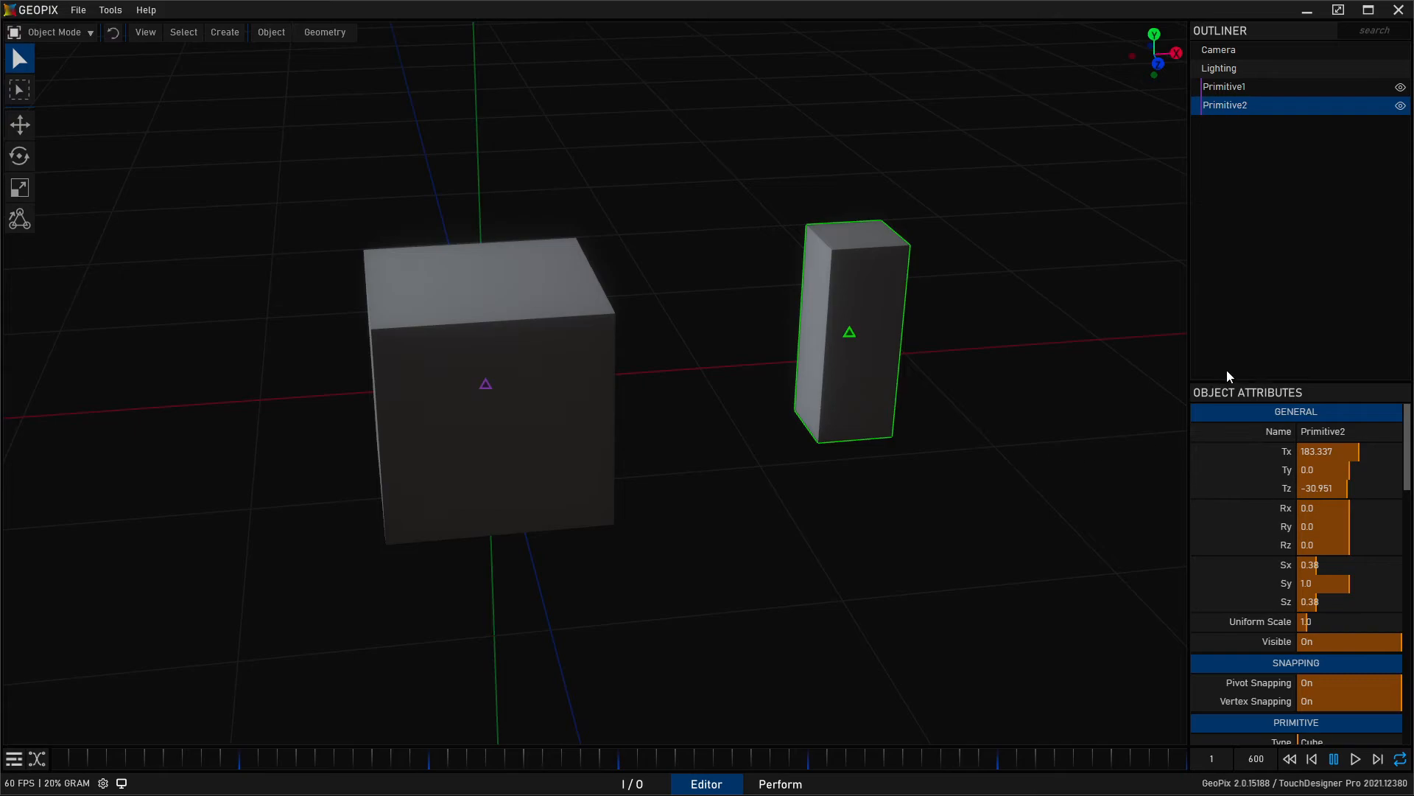
scroll(1236, 565, down, 3)
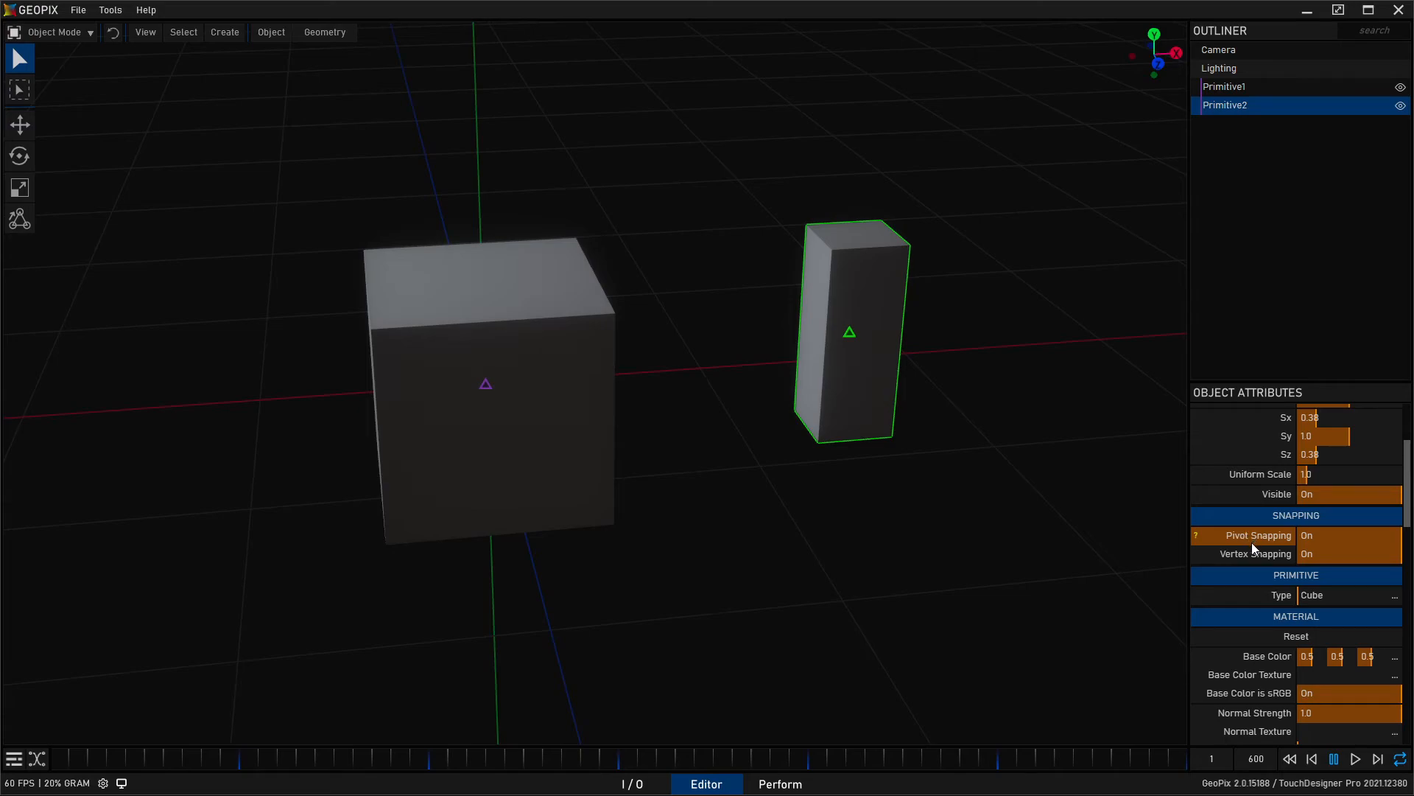
click(1342, 540)
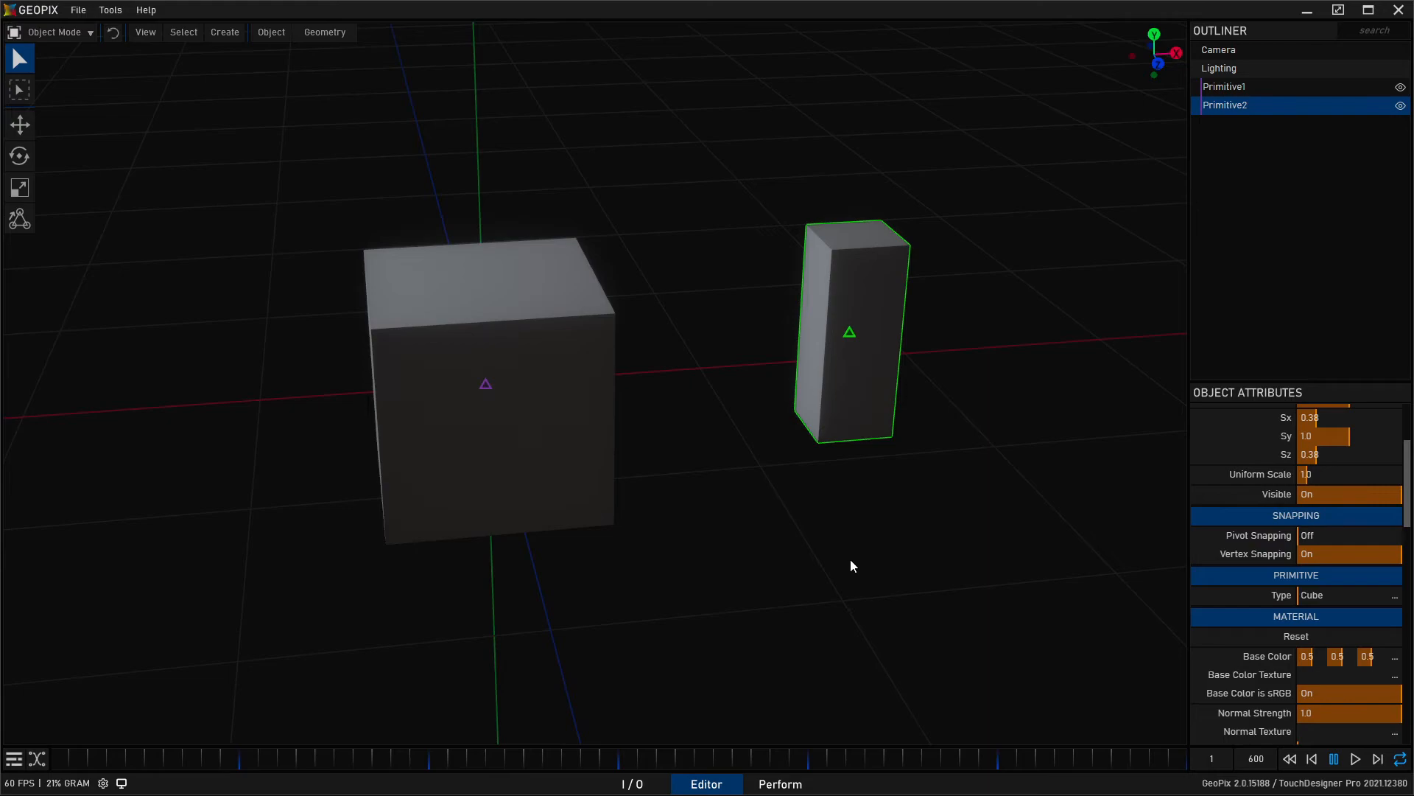
click(19, 218)
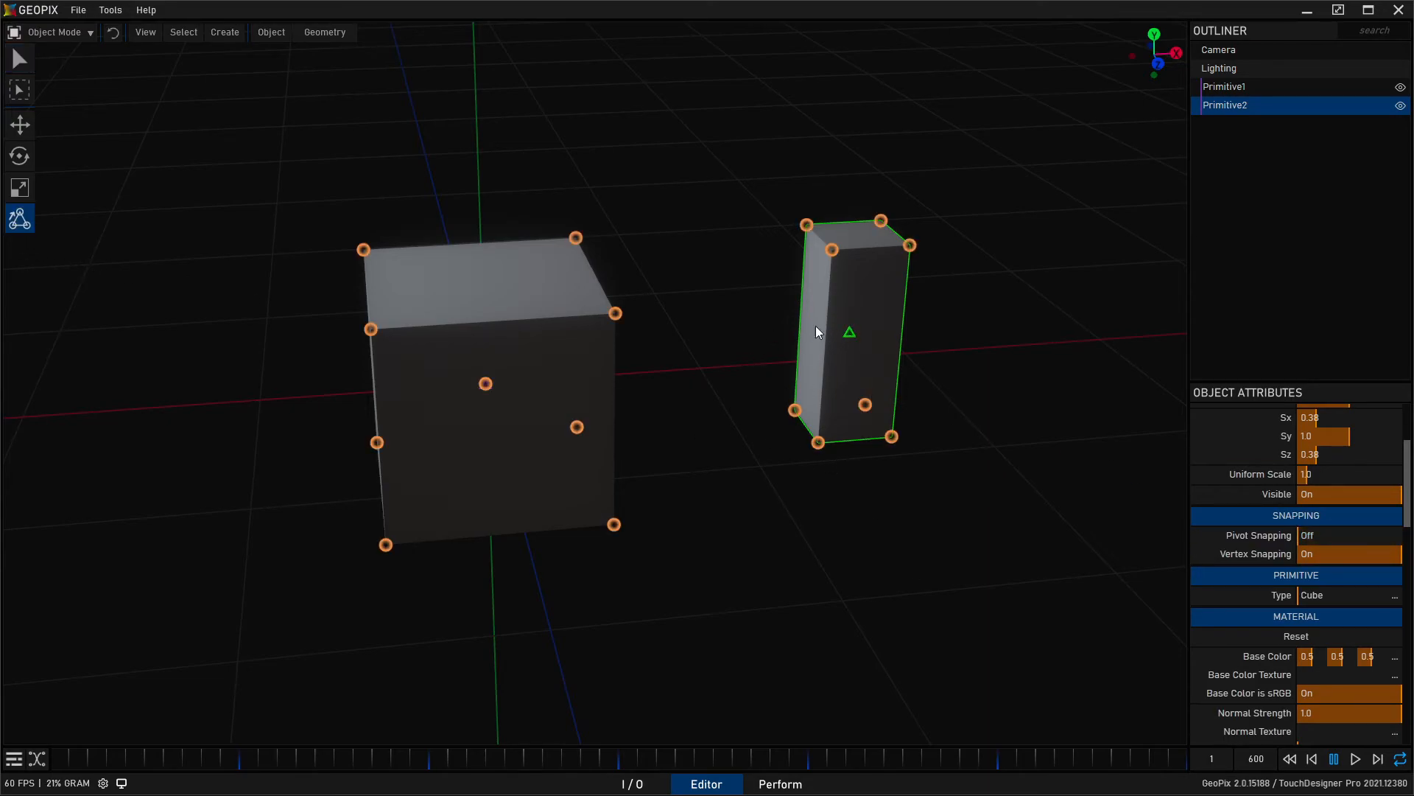
Turn Pivot Snapping back on for Primitive2, and switch its Vertex Snapping off and on again.
click(1334, 553)
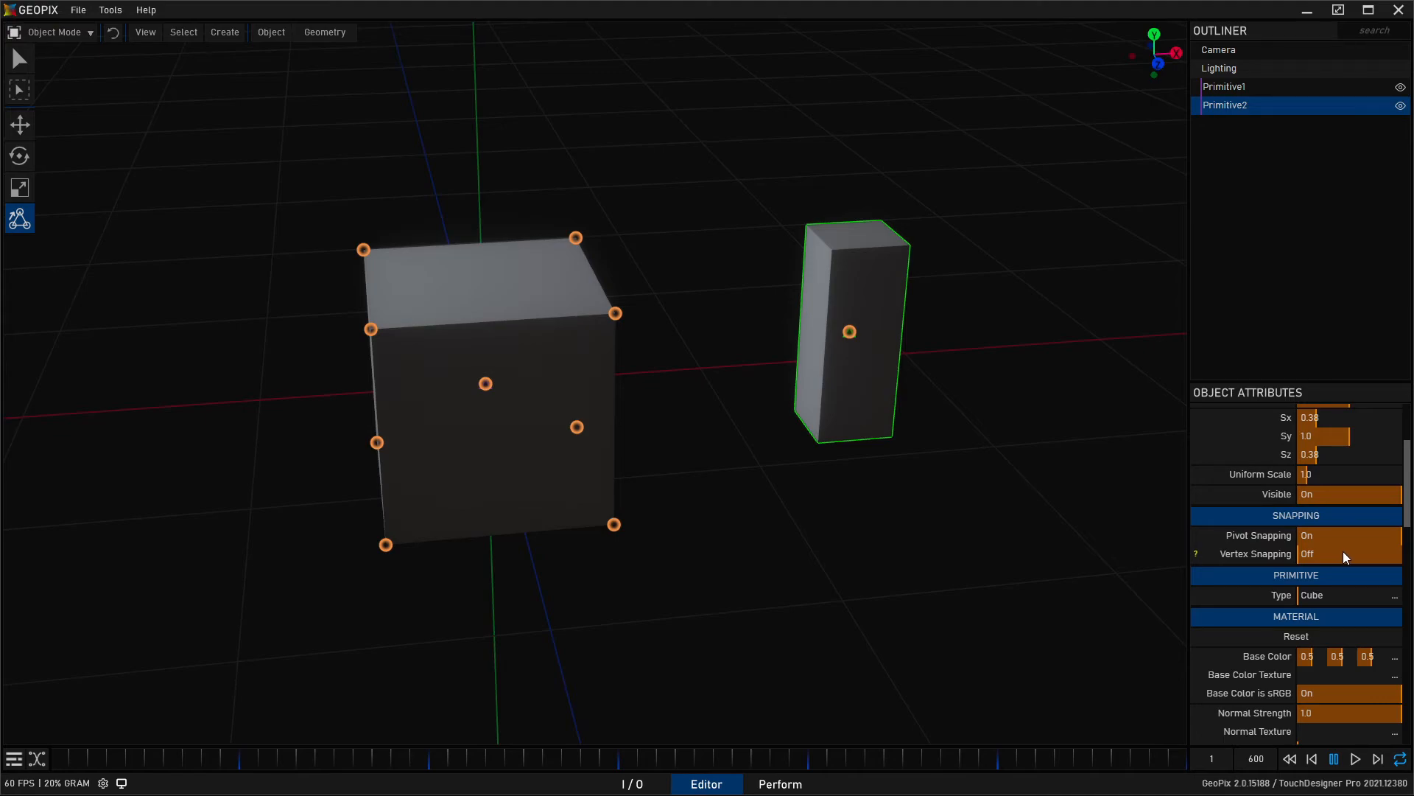
click(1302, 554)
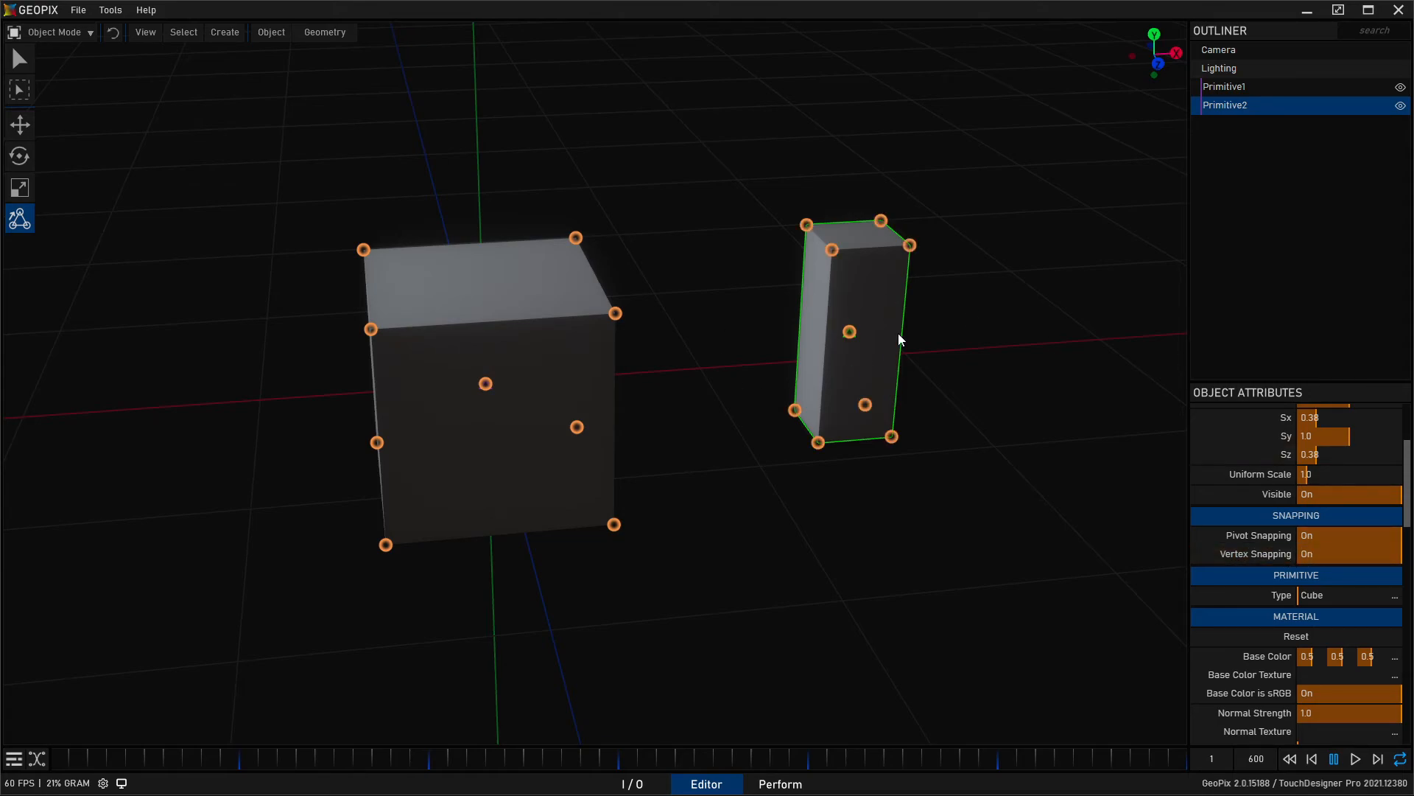
middle_drag(869, 321, 792, 304)
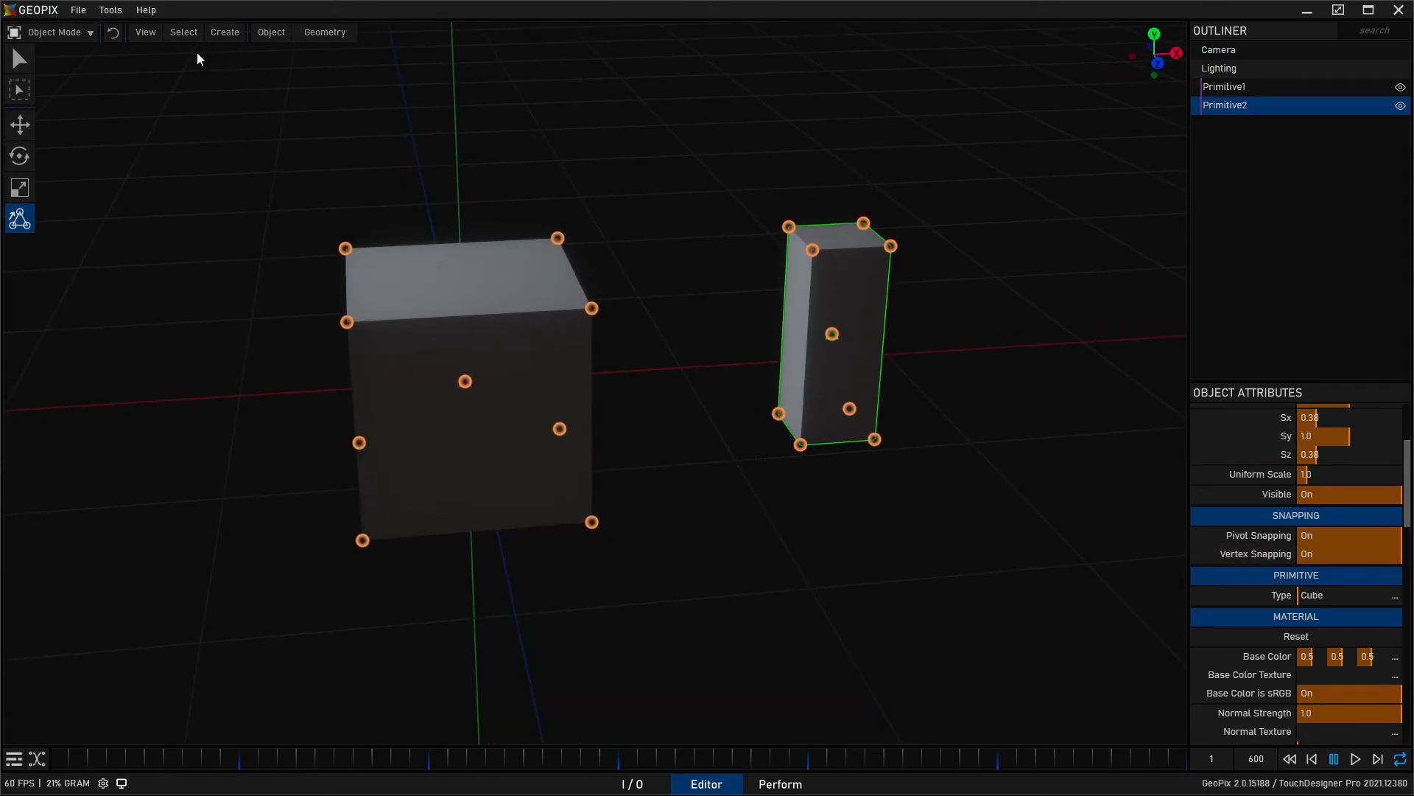
Switch the viewport's Vertex Snapping off and back on, and its Grid Snapping on and back off.
click(150, 33)
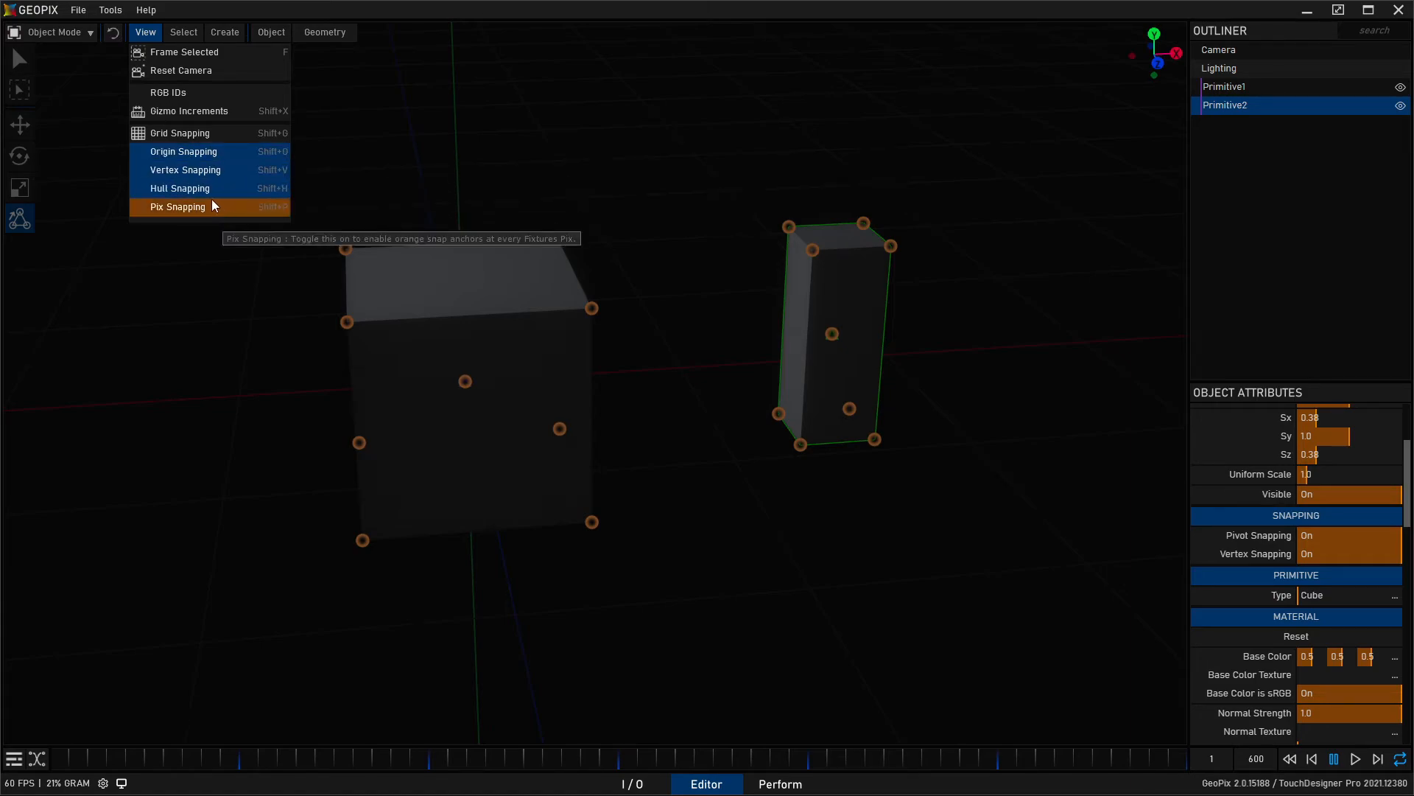
click(201, 157)
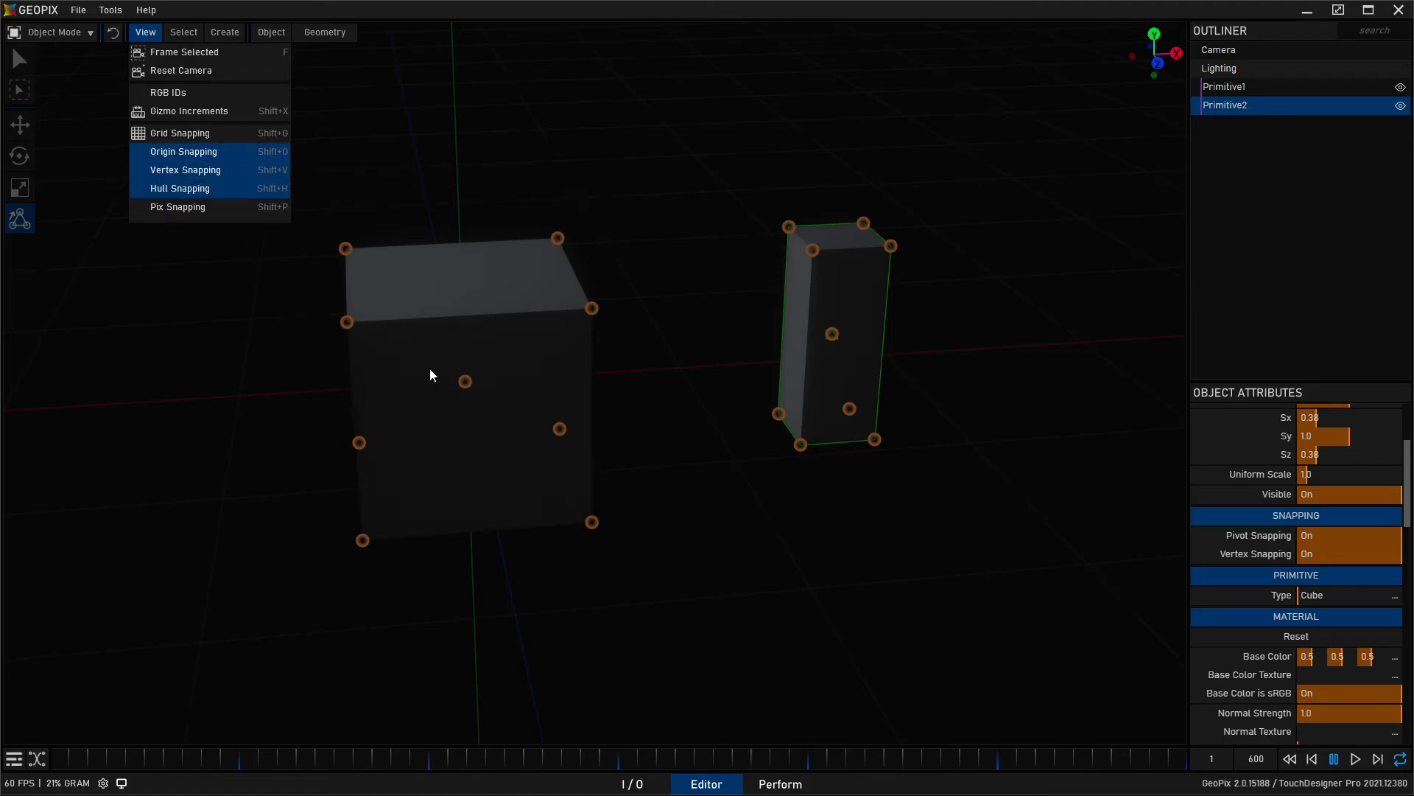
click(200, 170)
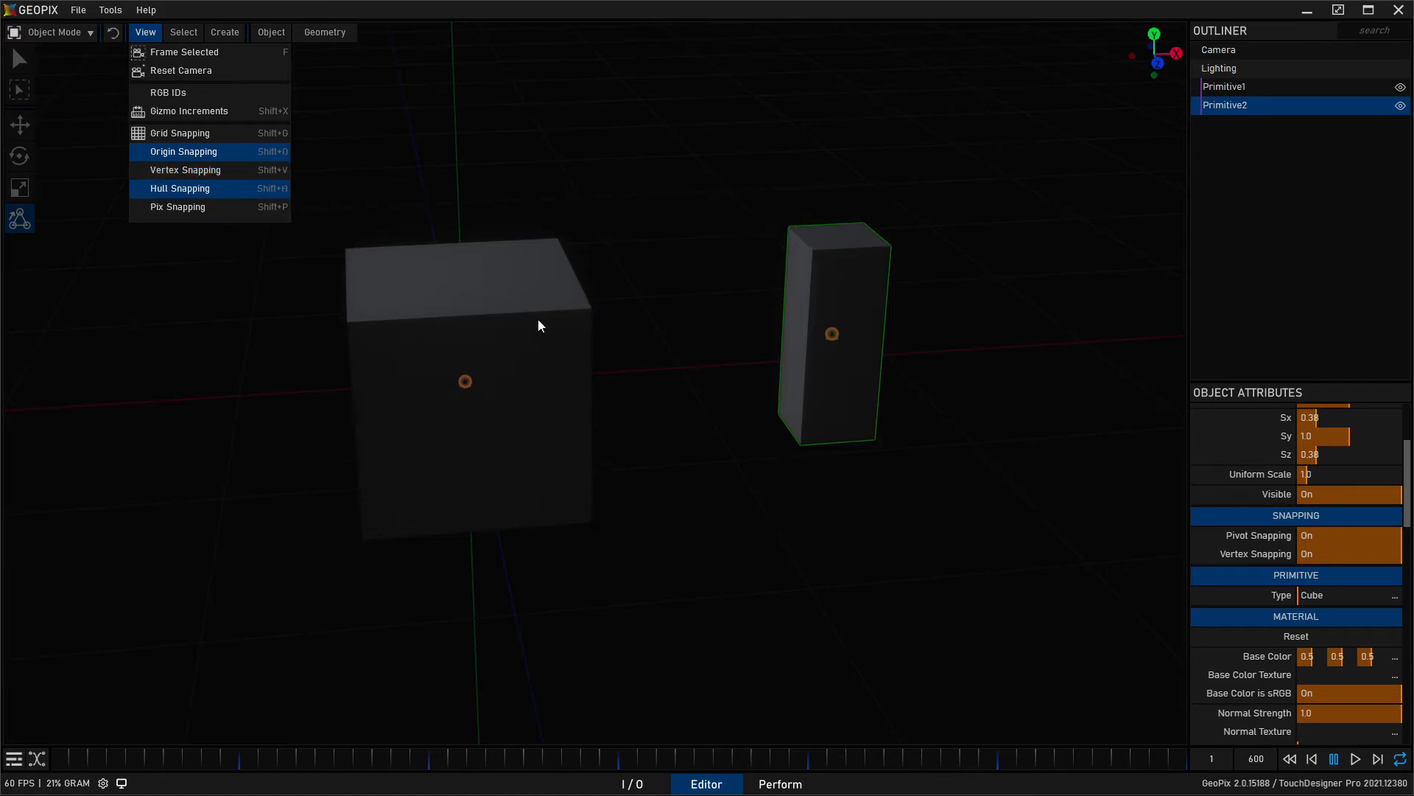
click(190, 171)
click(190, 139)
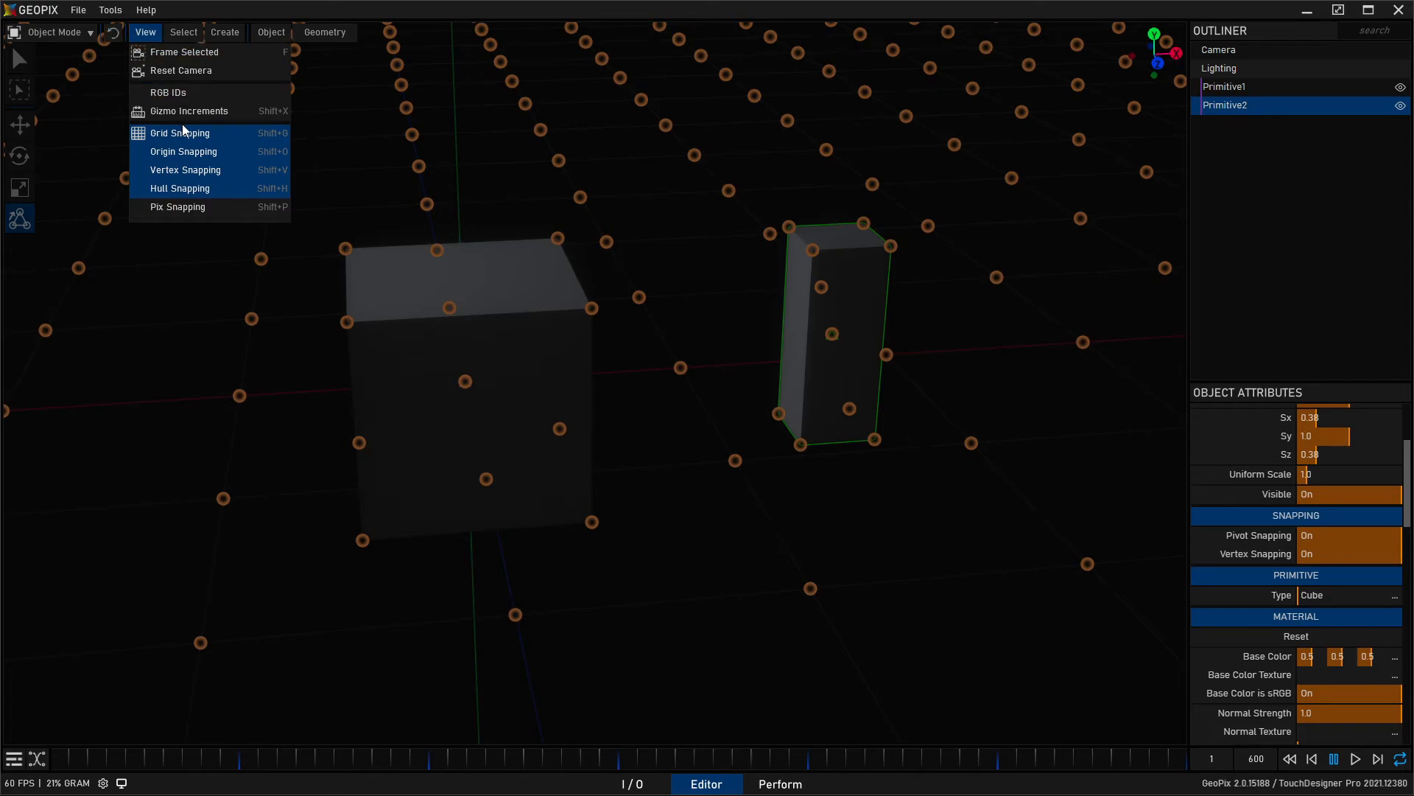
click(180, 132)
click(163, 69)
alt+drag(704, 337, 652, 392)
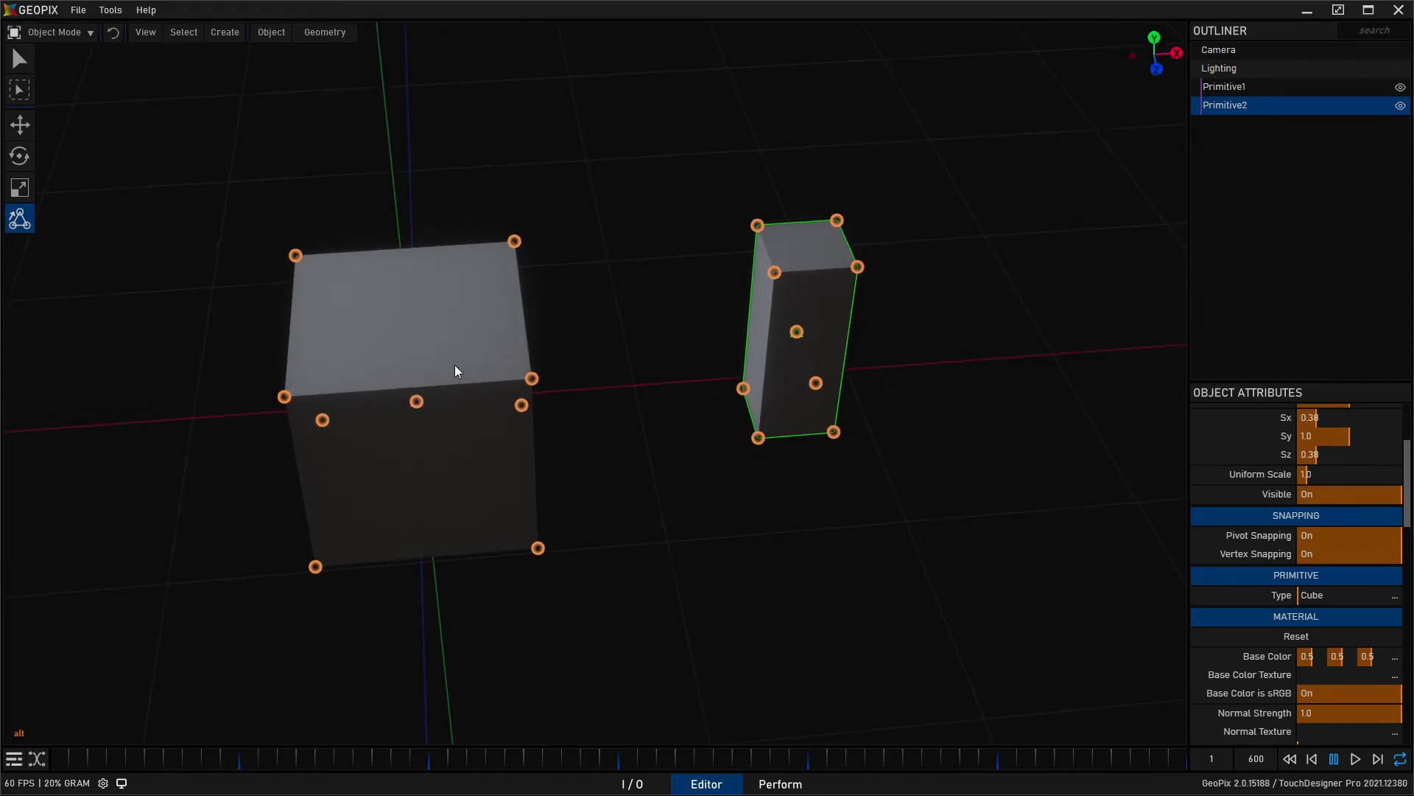
Switch to the Select Tool and delete the narrow box, Primitive2.
click(232, 37)
click(271, 32)
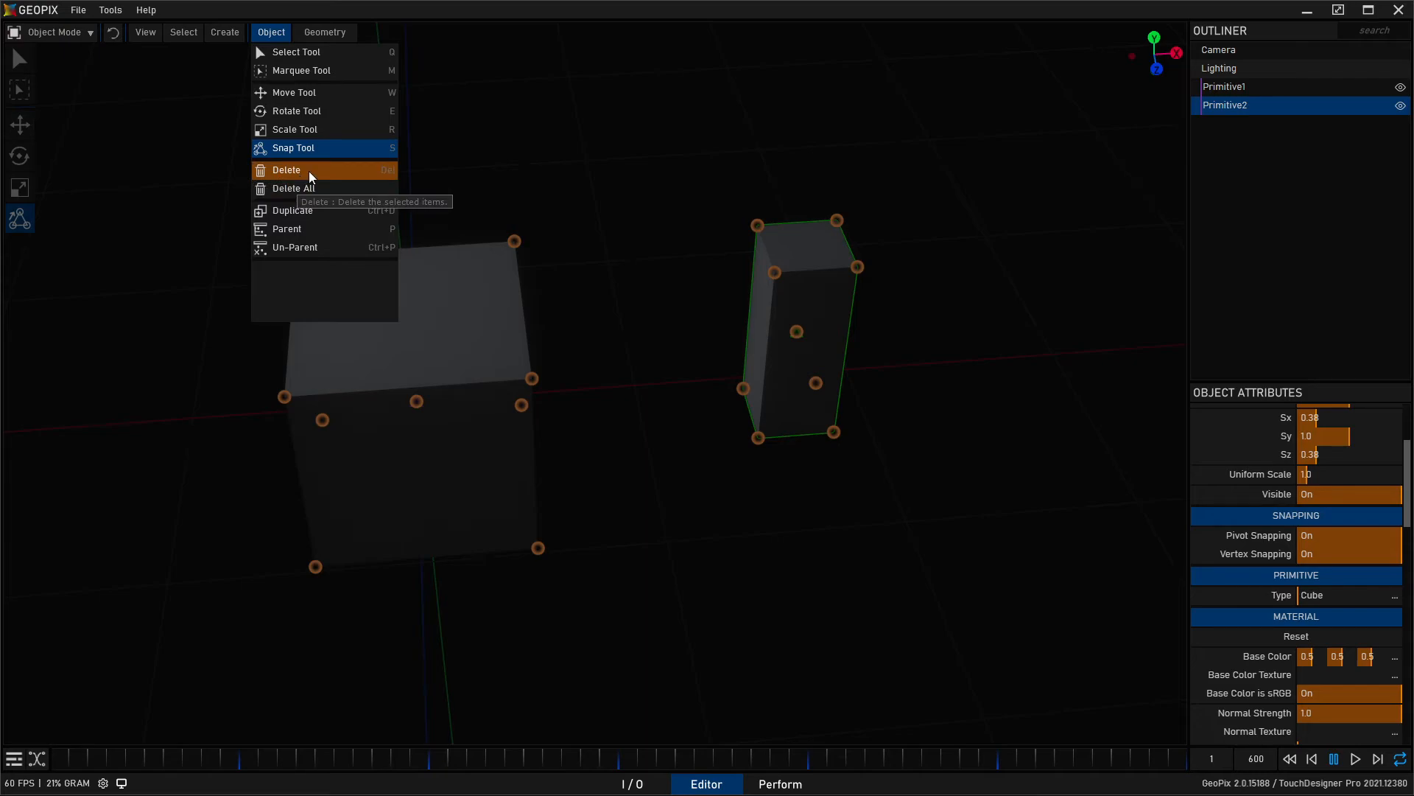
key(q)
key(Delete)
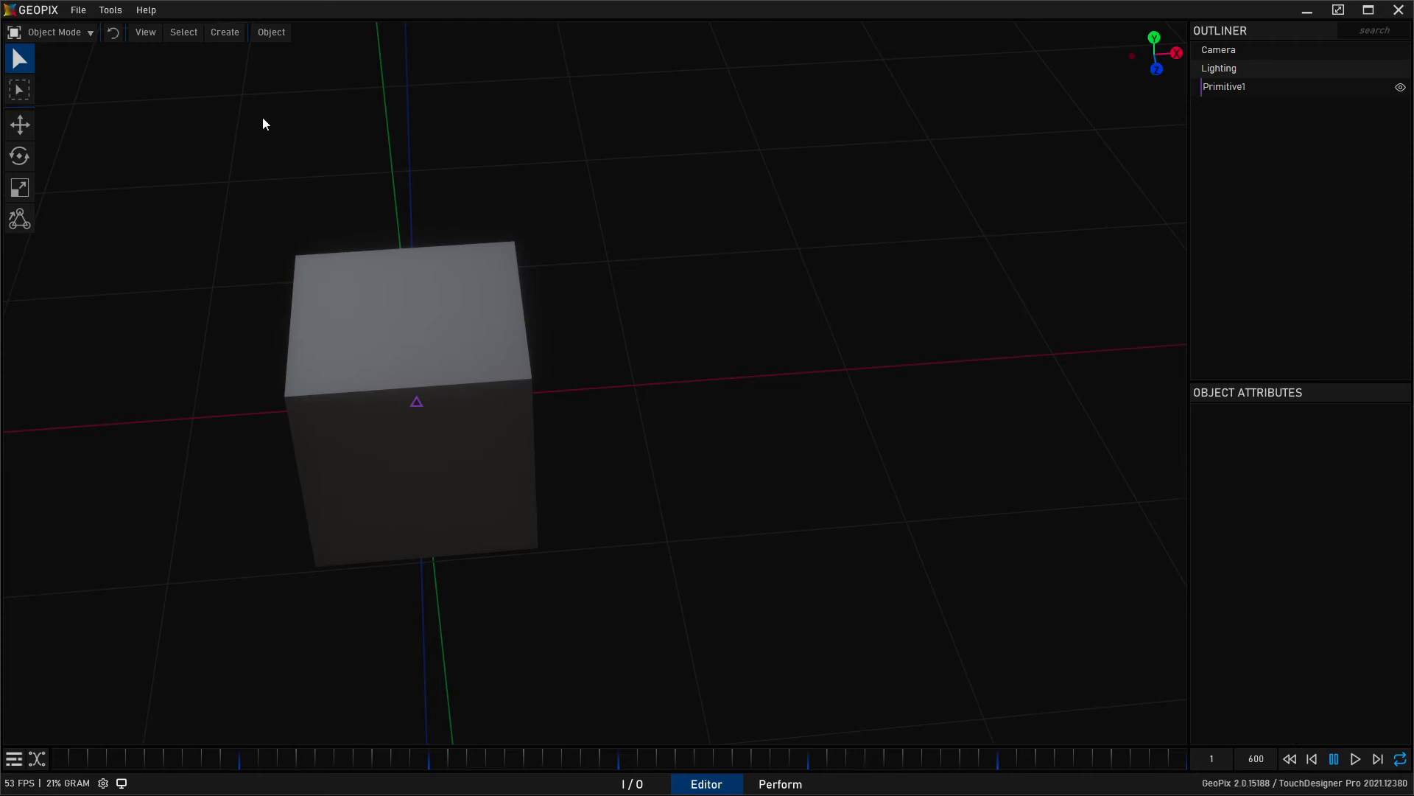
Duplicate the remaining cube, move the copy clear of the original with the Move Tool, and select the original cube.
click(396, 275)
click(328, 32)
click(277, 32)
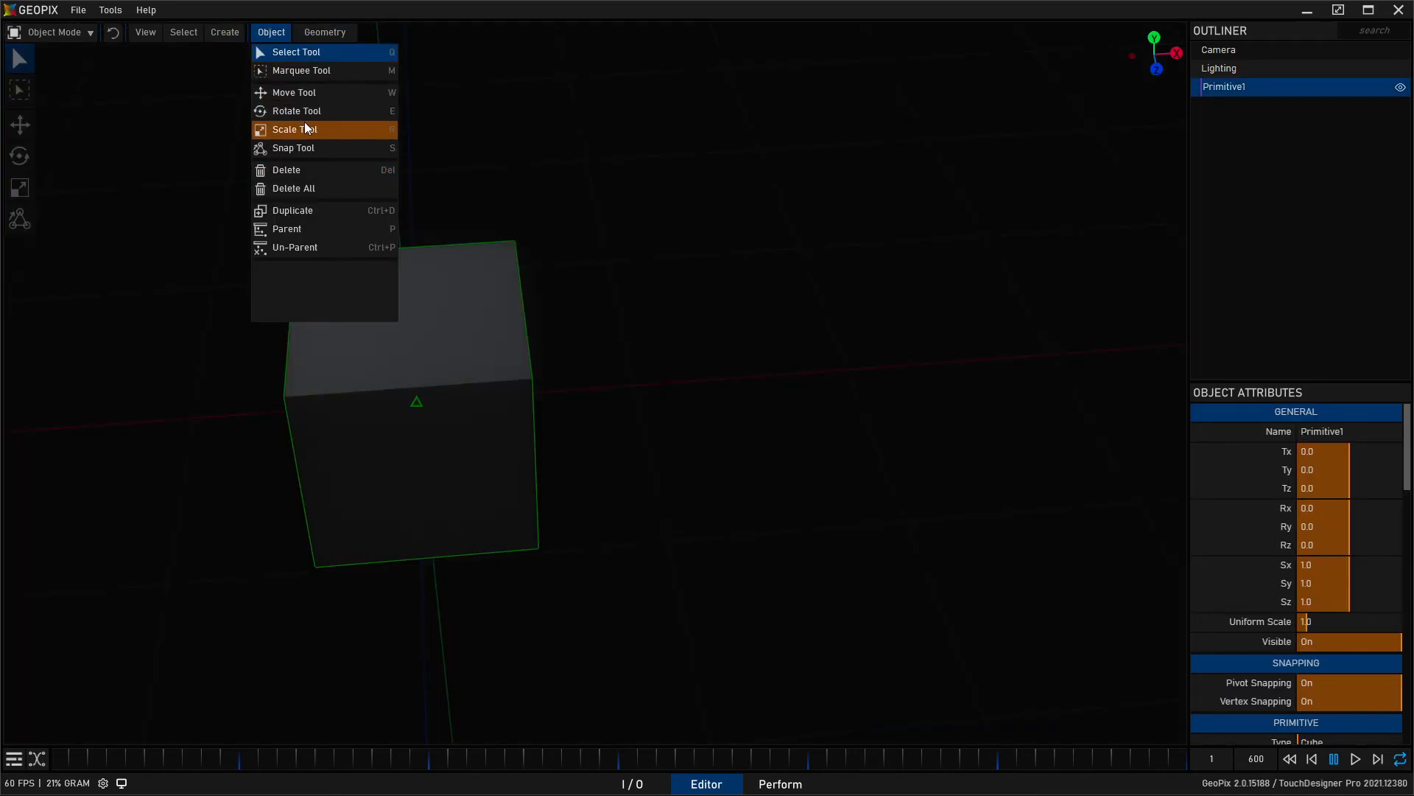
click(289, 227)
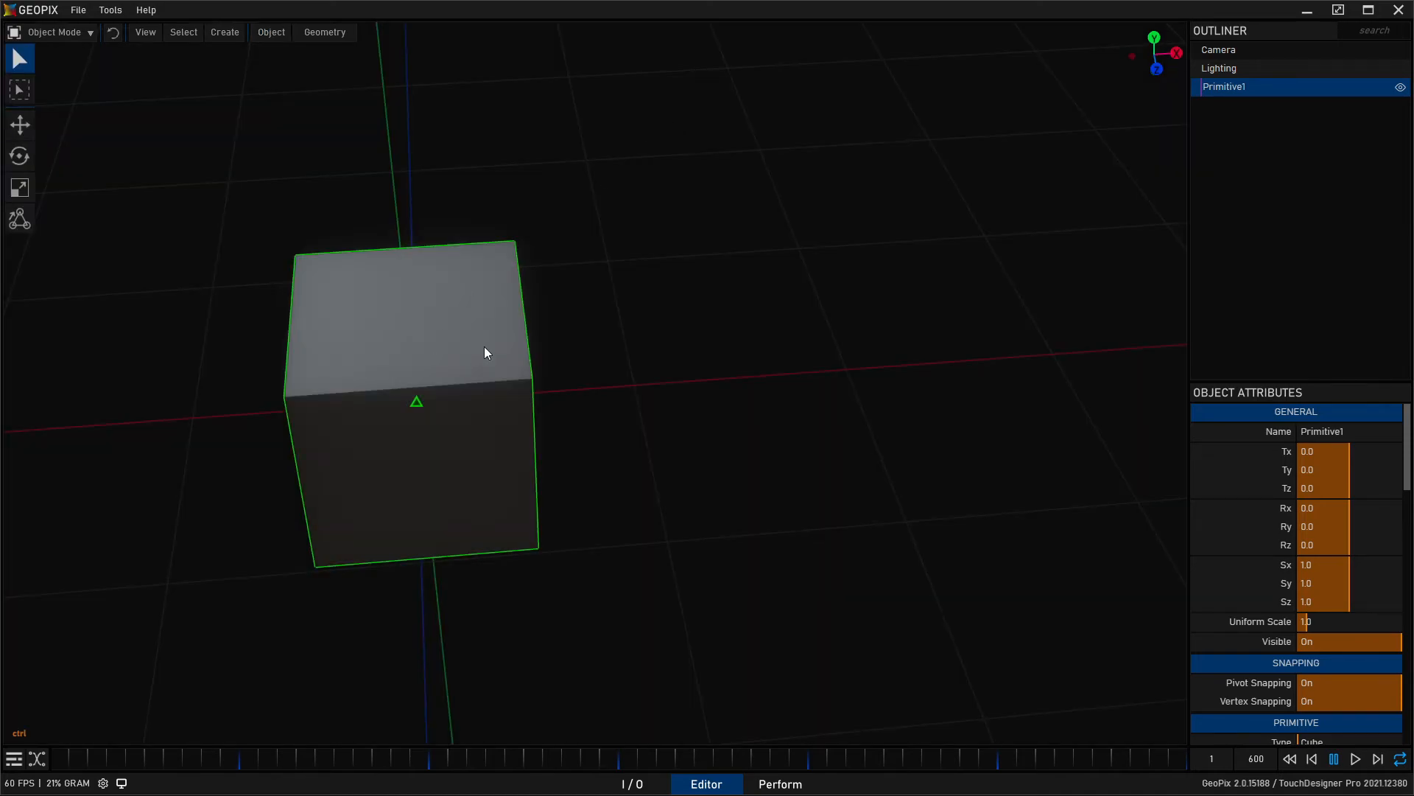
key(ctrl+d)
key(w)
drag(488, 396, 750, 196)
click(416, 400)
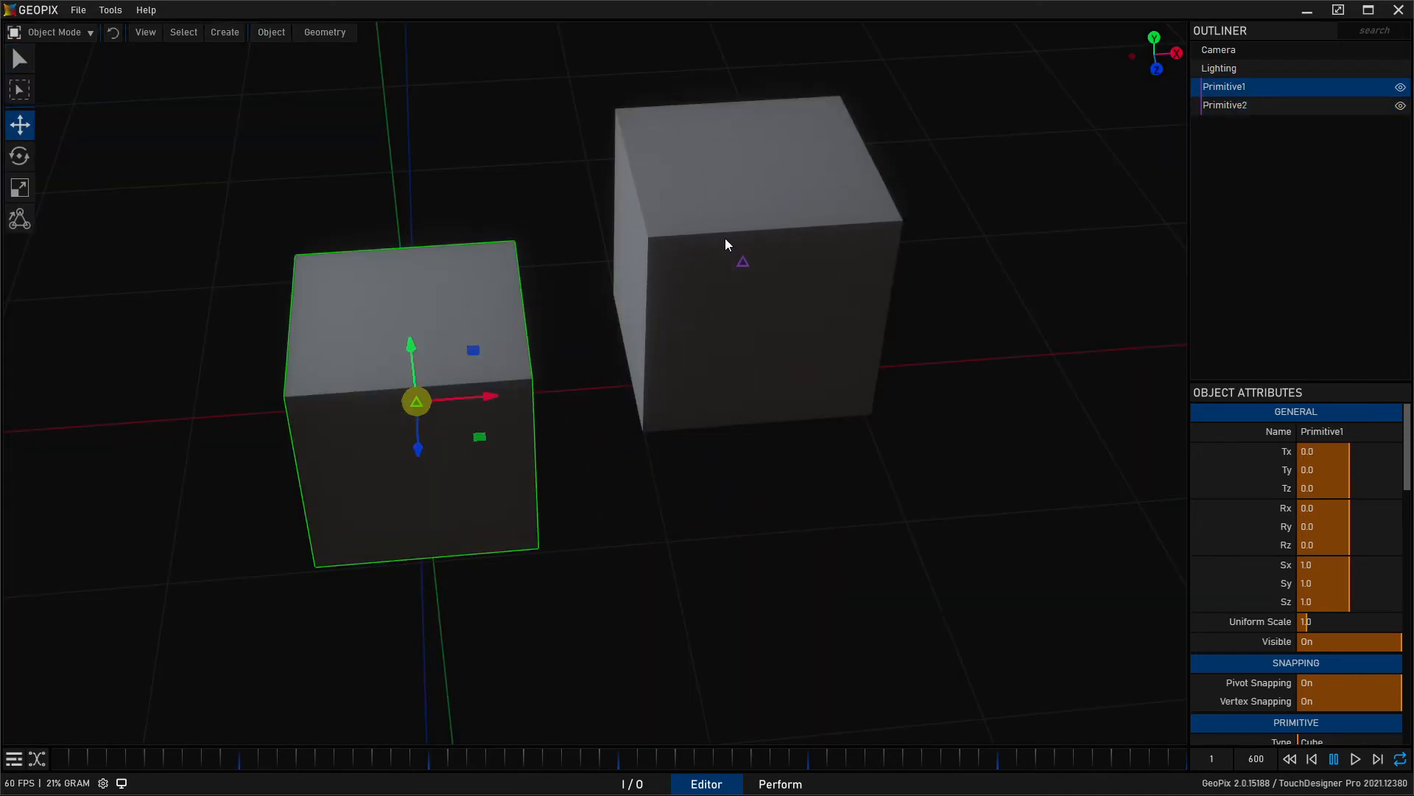
Duplicate the original cube, Primitive1, and move the copy straight up to about 136 on the Y axis.
shift+click(750, 165)
click(474, 316)
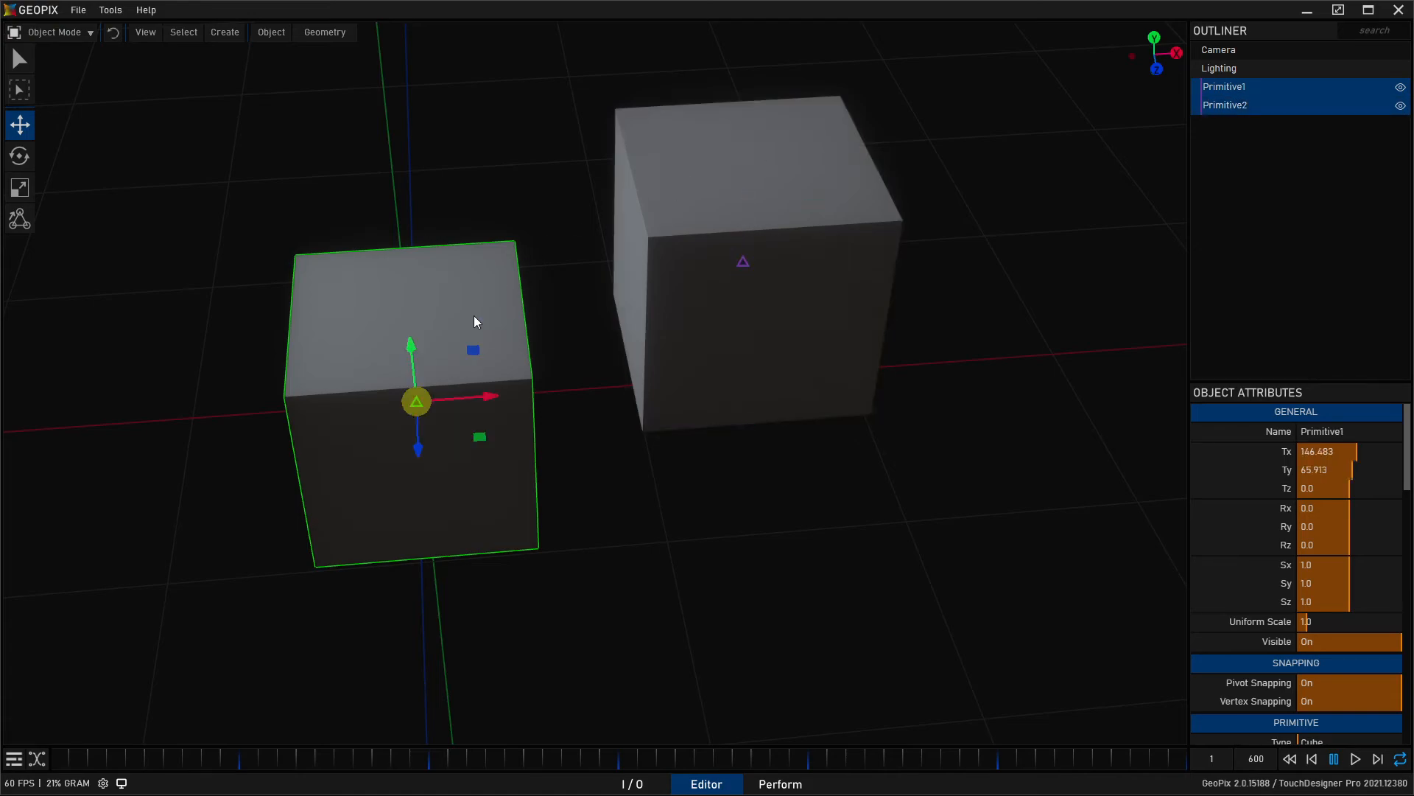
alt+drag(412, 343, 547, 158)
Select Primitive3, Primitive1 and, last of all, Primitive2, and parent the first two cubes to Primitive2.
shift+click(423, 485)
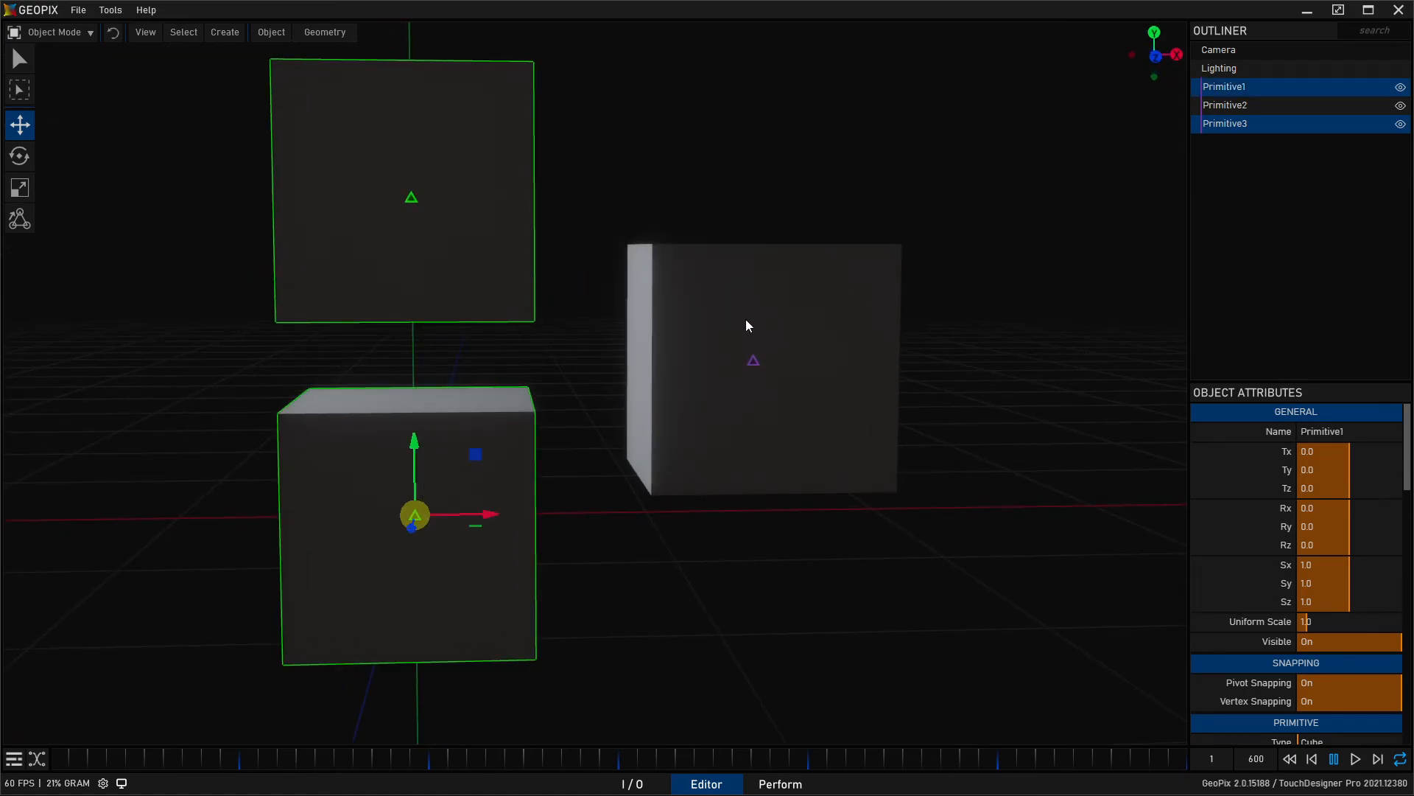
shift+click(771, 321)
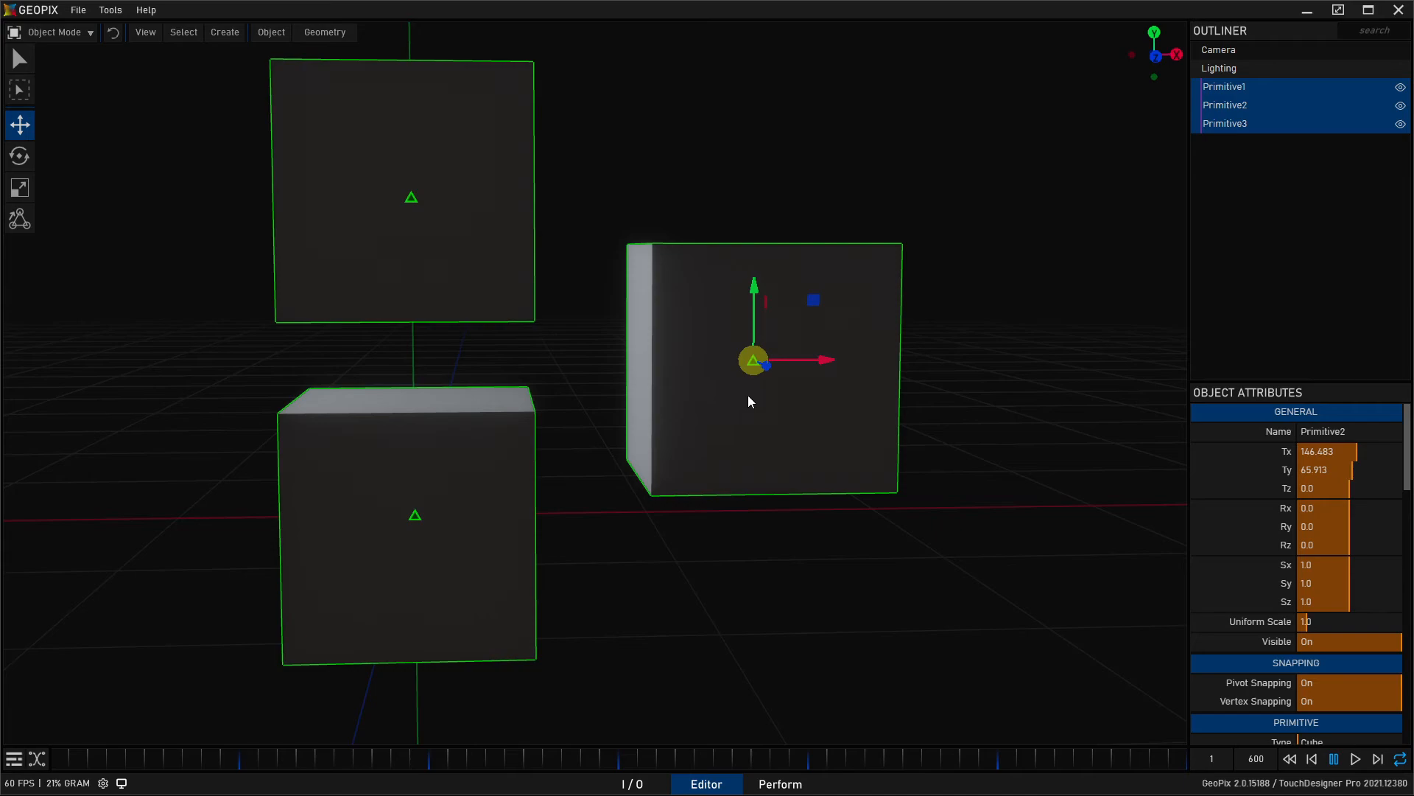
click(278, 33)
click(305, 234)
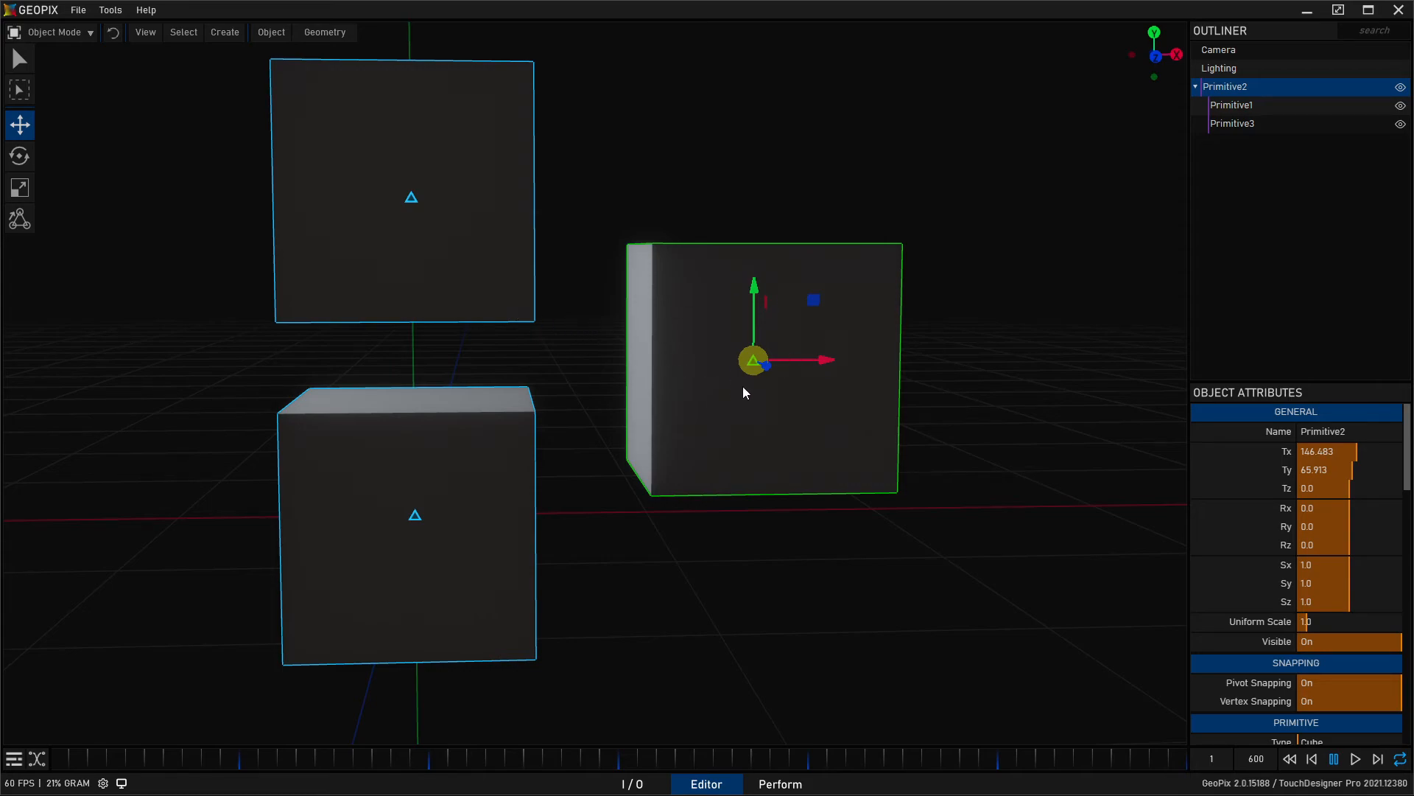
Try moving Primitive2 together with its child cubes, undo the move, and switch to the Rotate Tool.
middle_drag(648, 370, 652, 391)
drag(744, 370, 692, 325)
key(ctrl+z)
key(e)
alt+drag(768, 296, 647, 306)
Unparent Primitive3 and Primitive1 by moving them out of Primitive2 to the top level of the Outliner.
click(487, 252)
drag(1261, 122, 1273, 184)
click(1259, 109)
drag(1259, 108, 1290, 201)
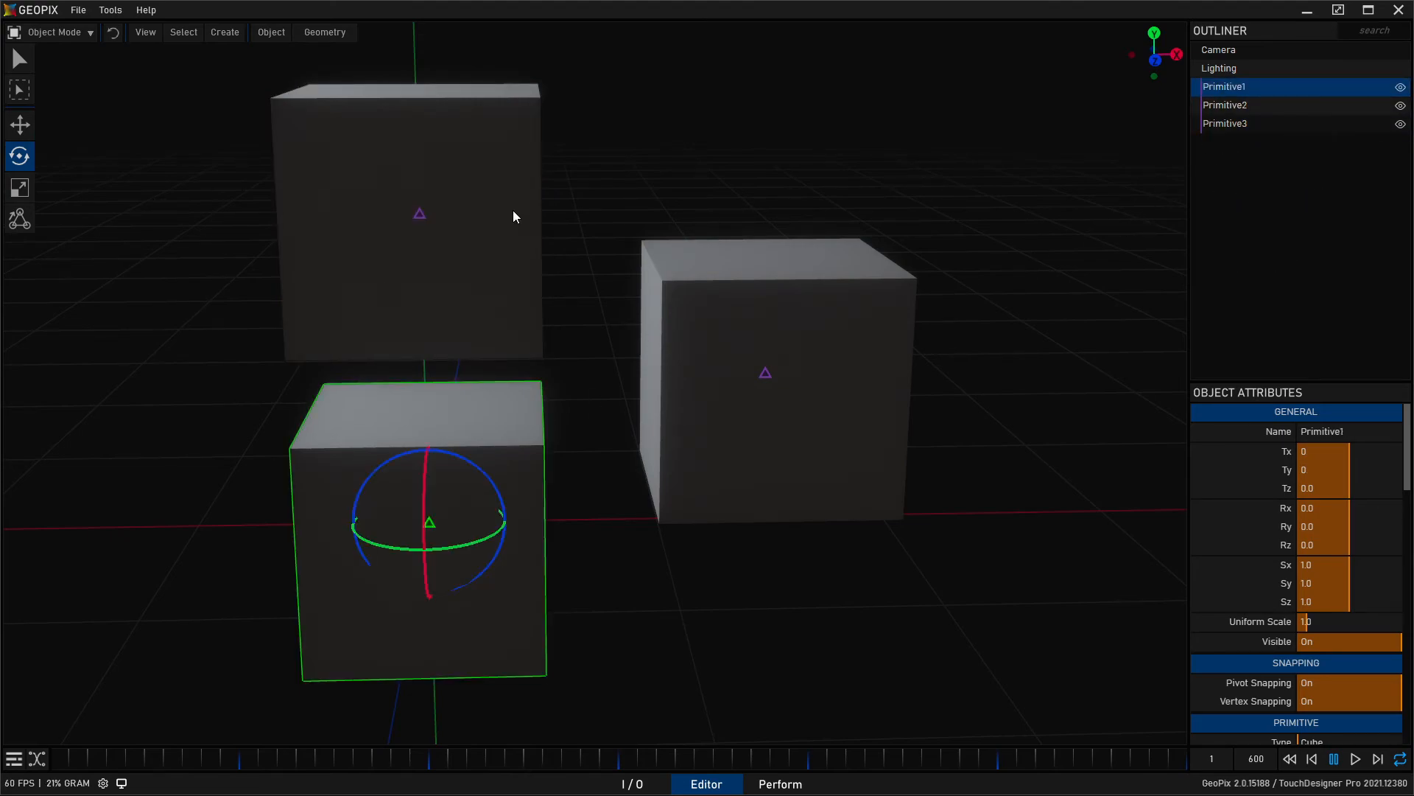
Switch to the Select Tool, parent the upper cube, Primitive3, to Primitive2, and unparent it again.
alt+drag(706, 218, 623, 221)
key(q)
click(439, 225)
shift+click(772, 333)
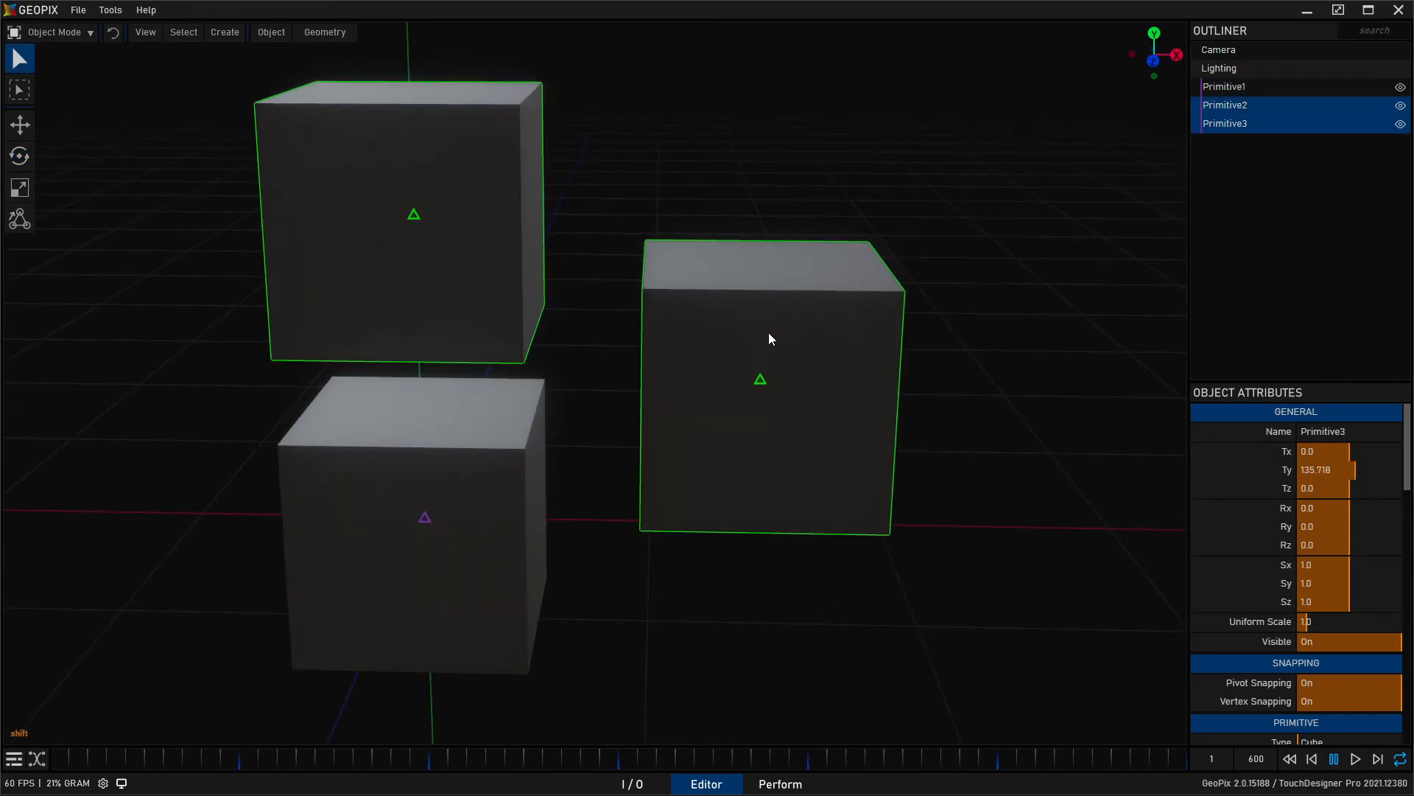
key(p)
click(485, 307)
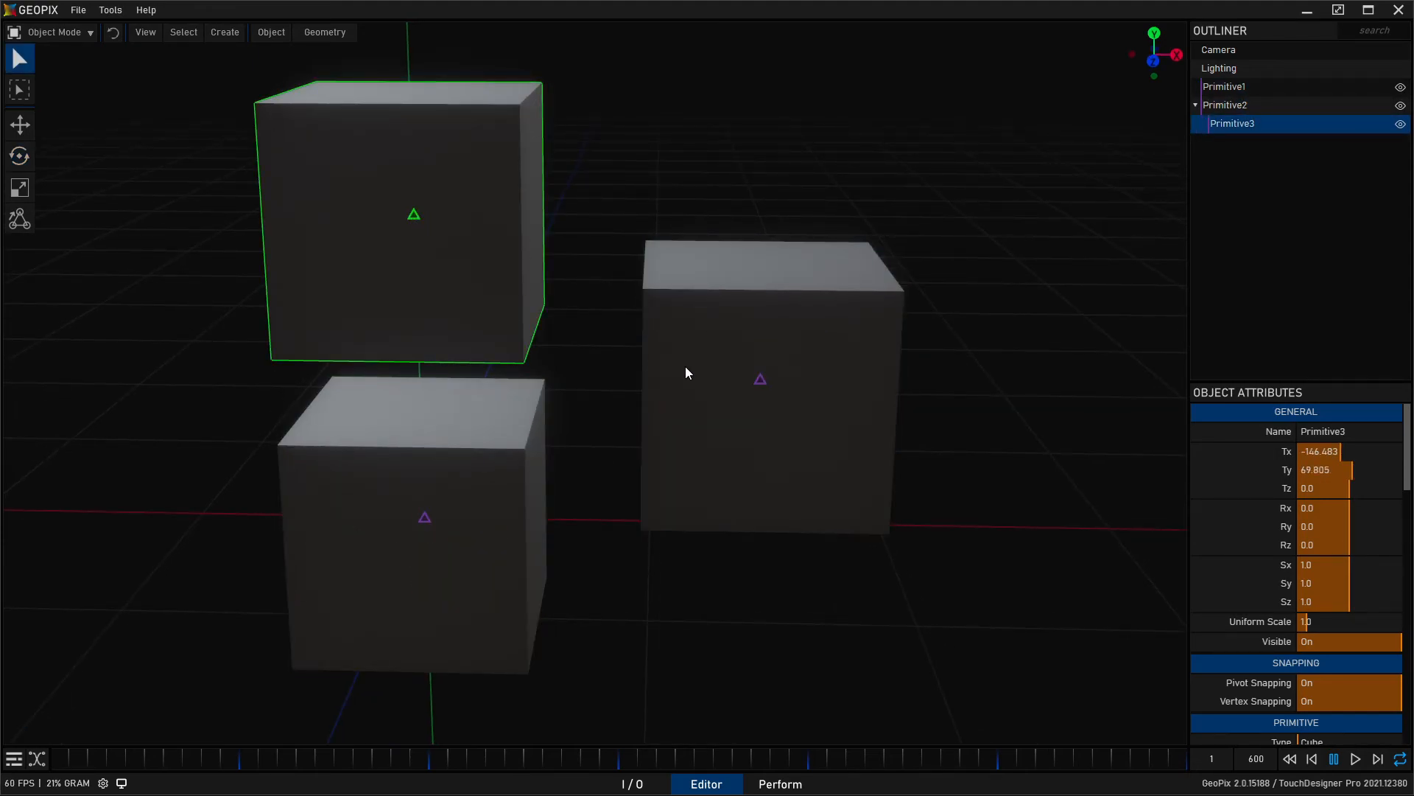
key(alt+p)
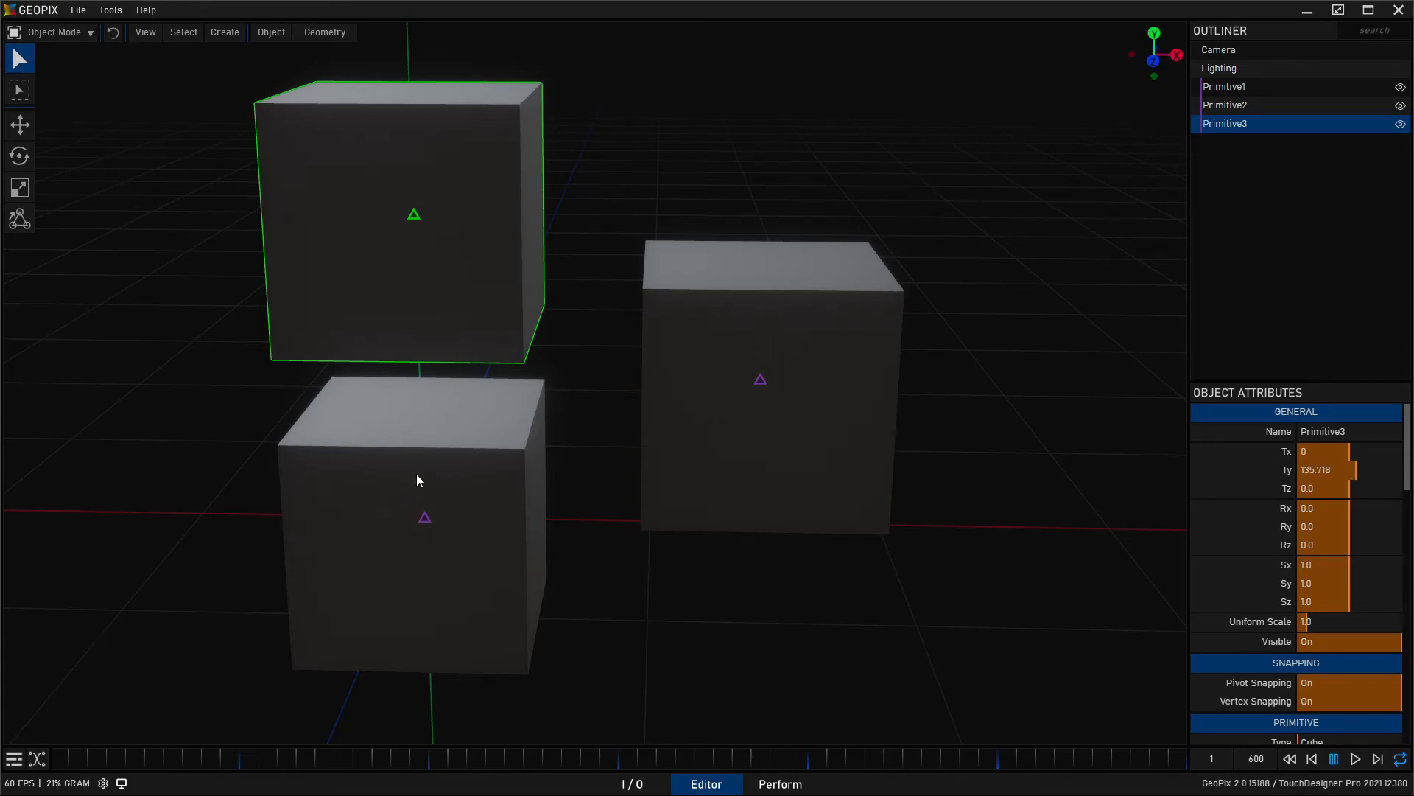
Parent both Primitive1 and Primitive3 to Primitive2, and unparent the two child cubes together.
shift+click(472, 515)
shift+click(688, 410)
key(p)
click(484, 352)
shift+click(475, 464)
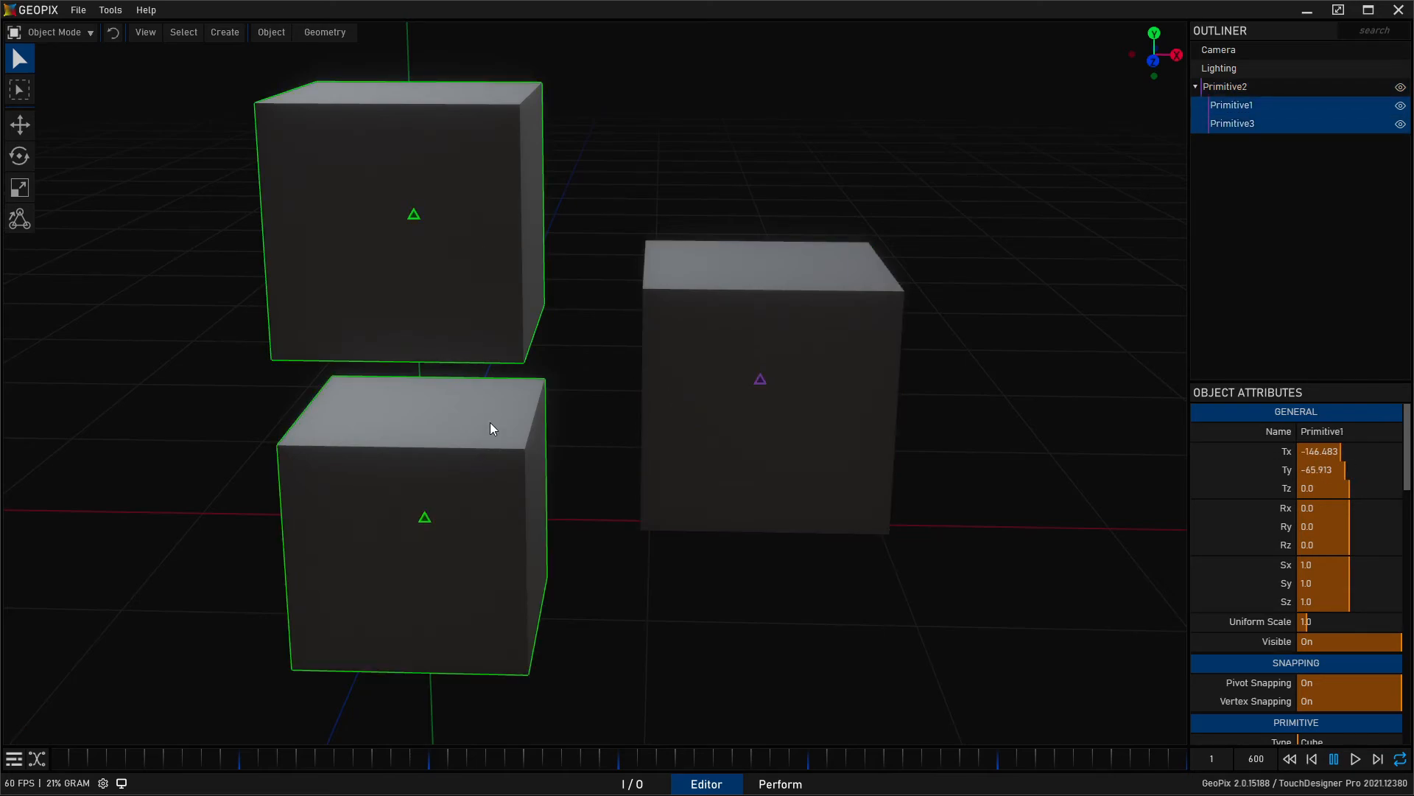
key(ctrl+p)
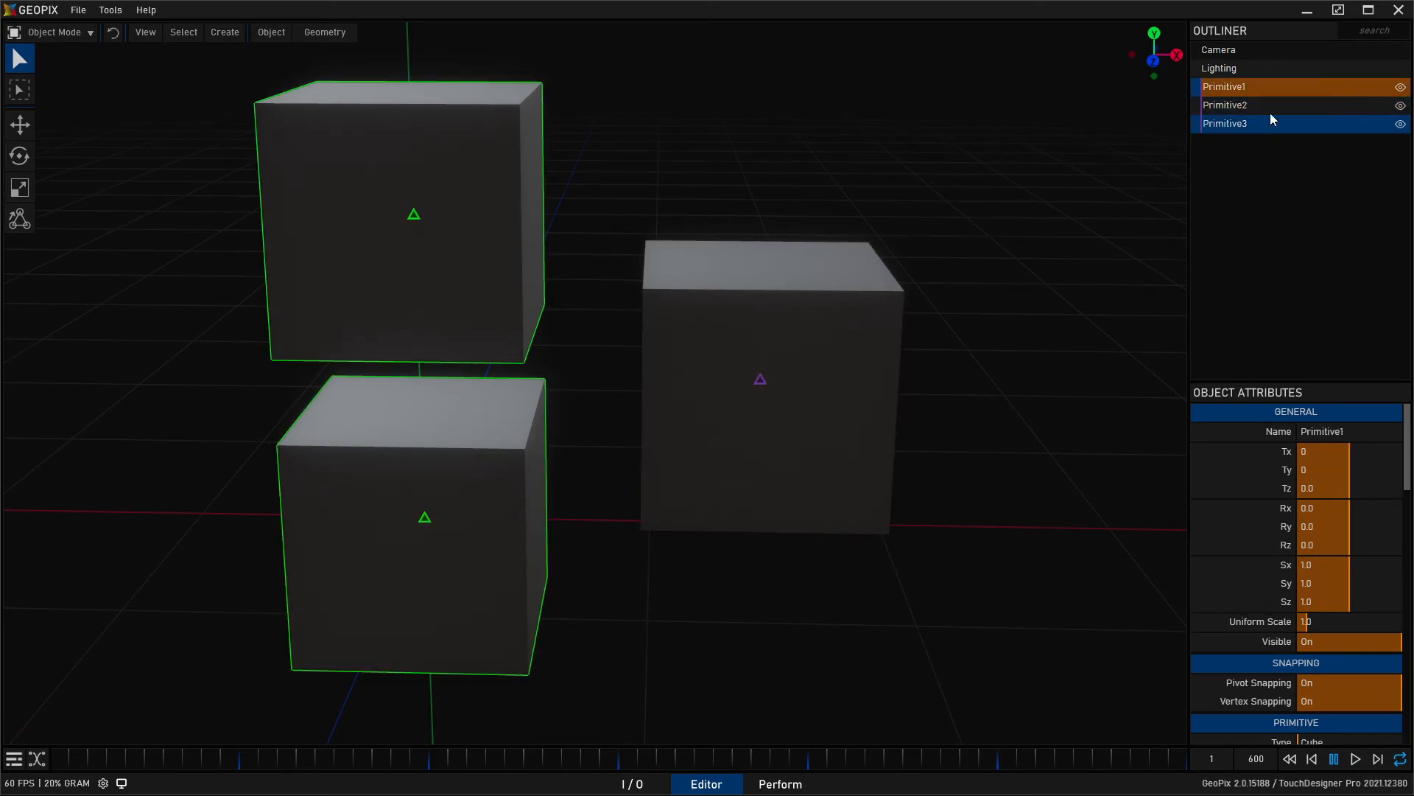
middle_drag(406, 264, 439, 287)
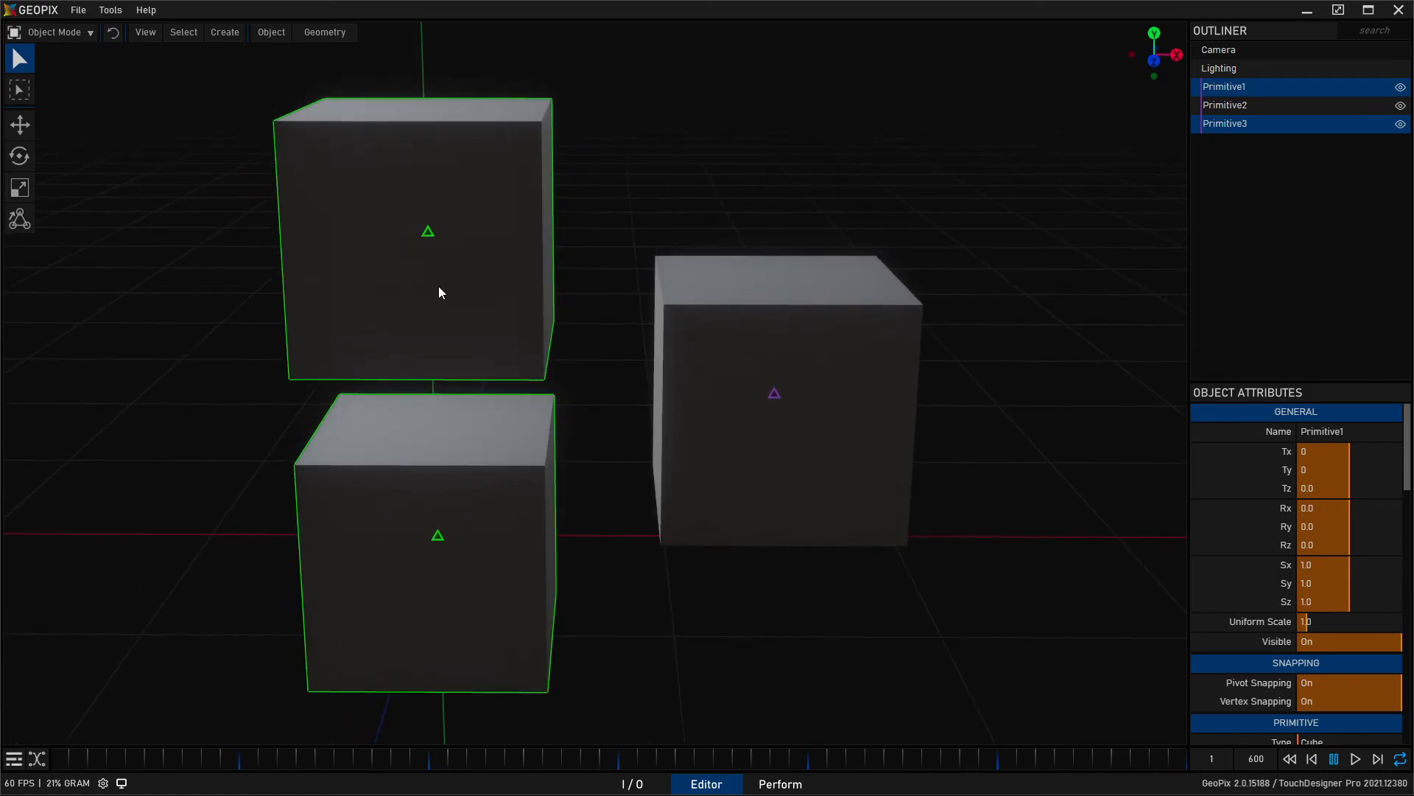
Look through the Object commands, and select and deselect cubes to compare which command categories are offered.
click(271, 32)
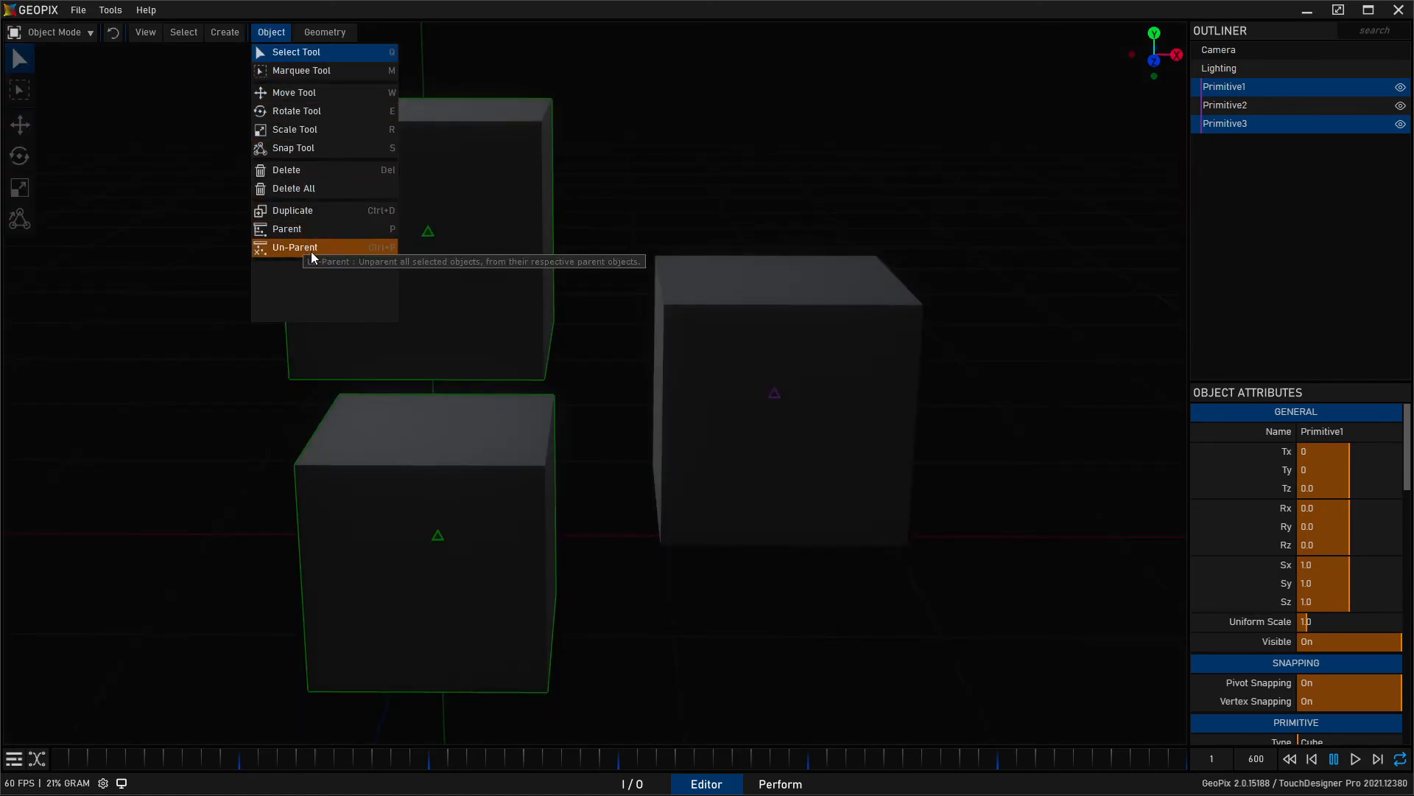
click(280, 34)
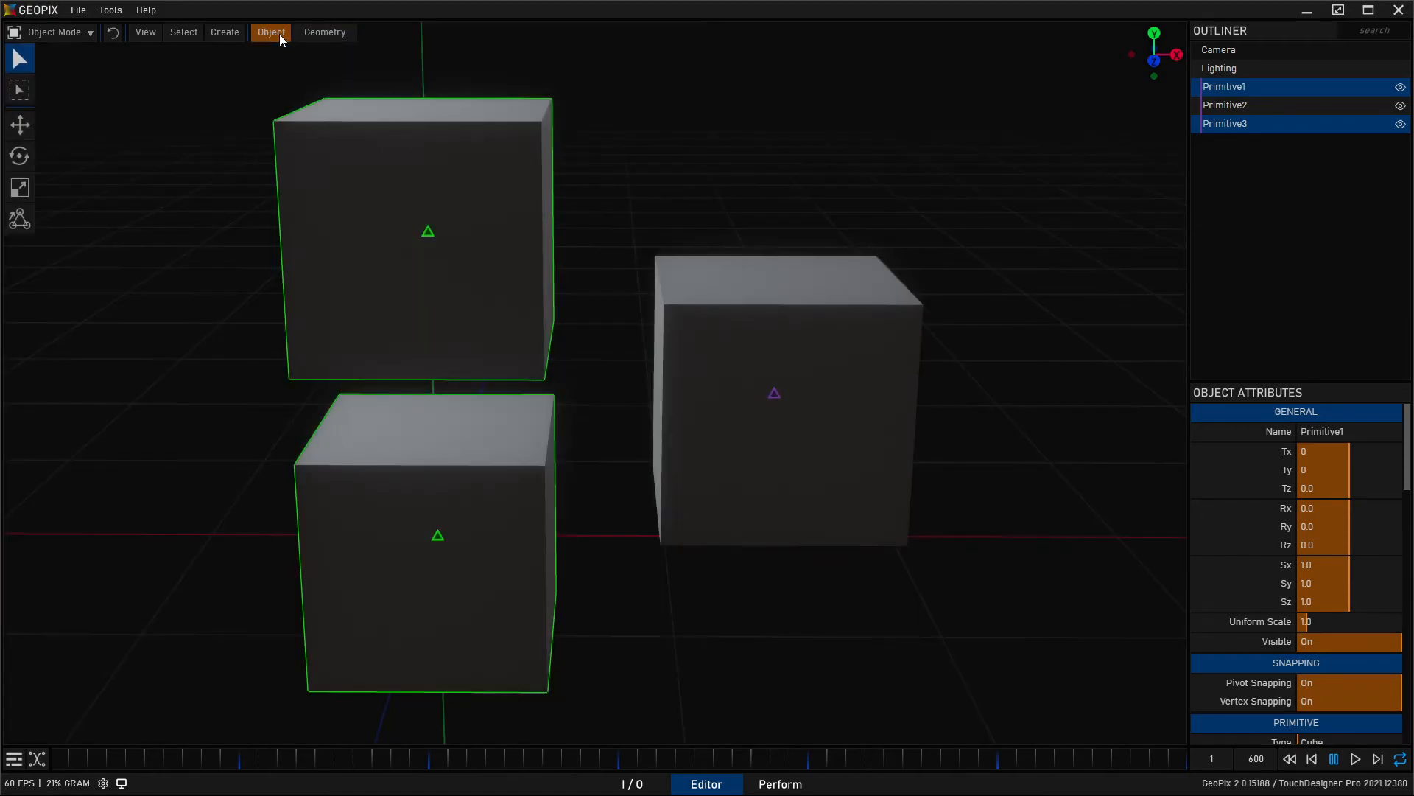
click(319, 47)
click(689, 389)
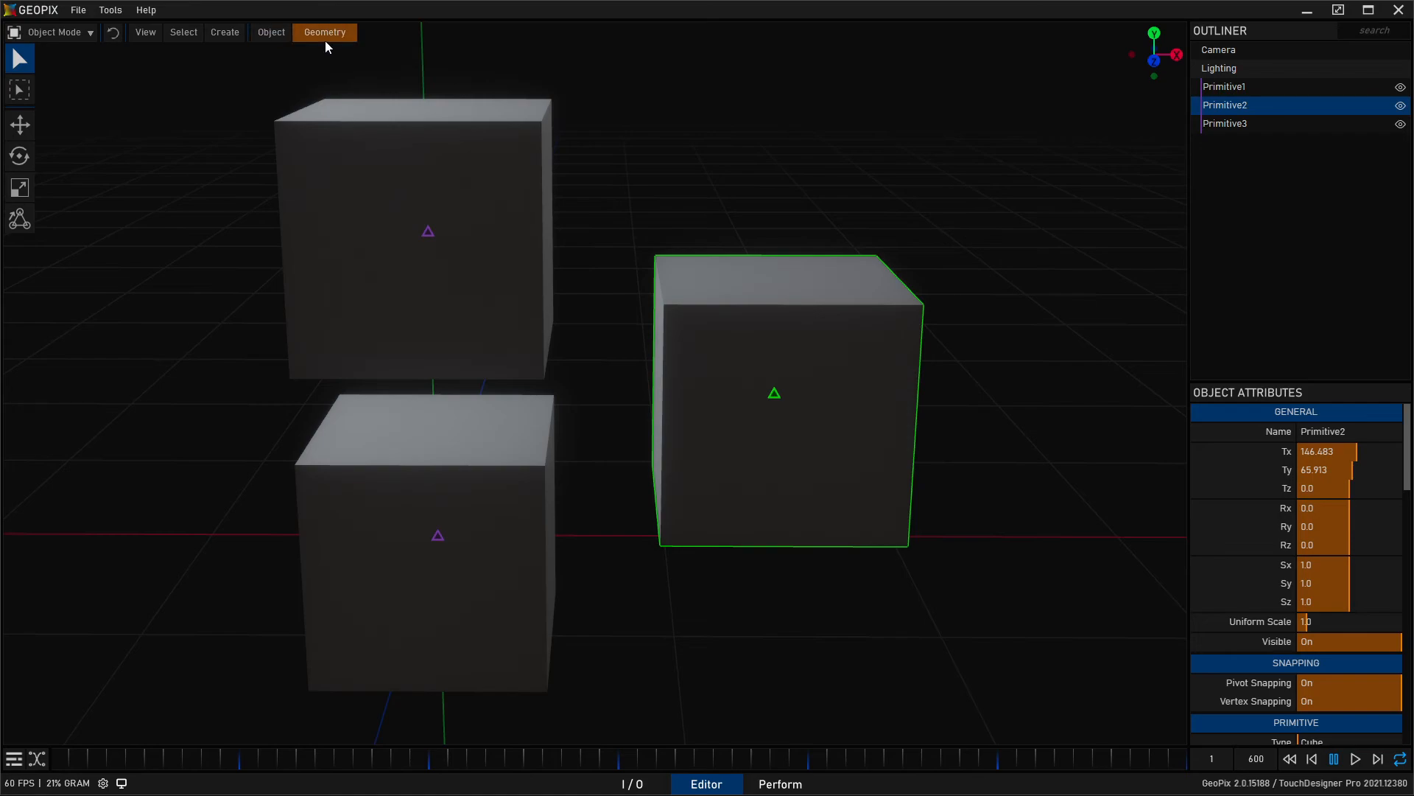
click(435, 240)
click(109, 423)
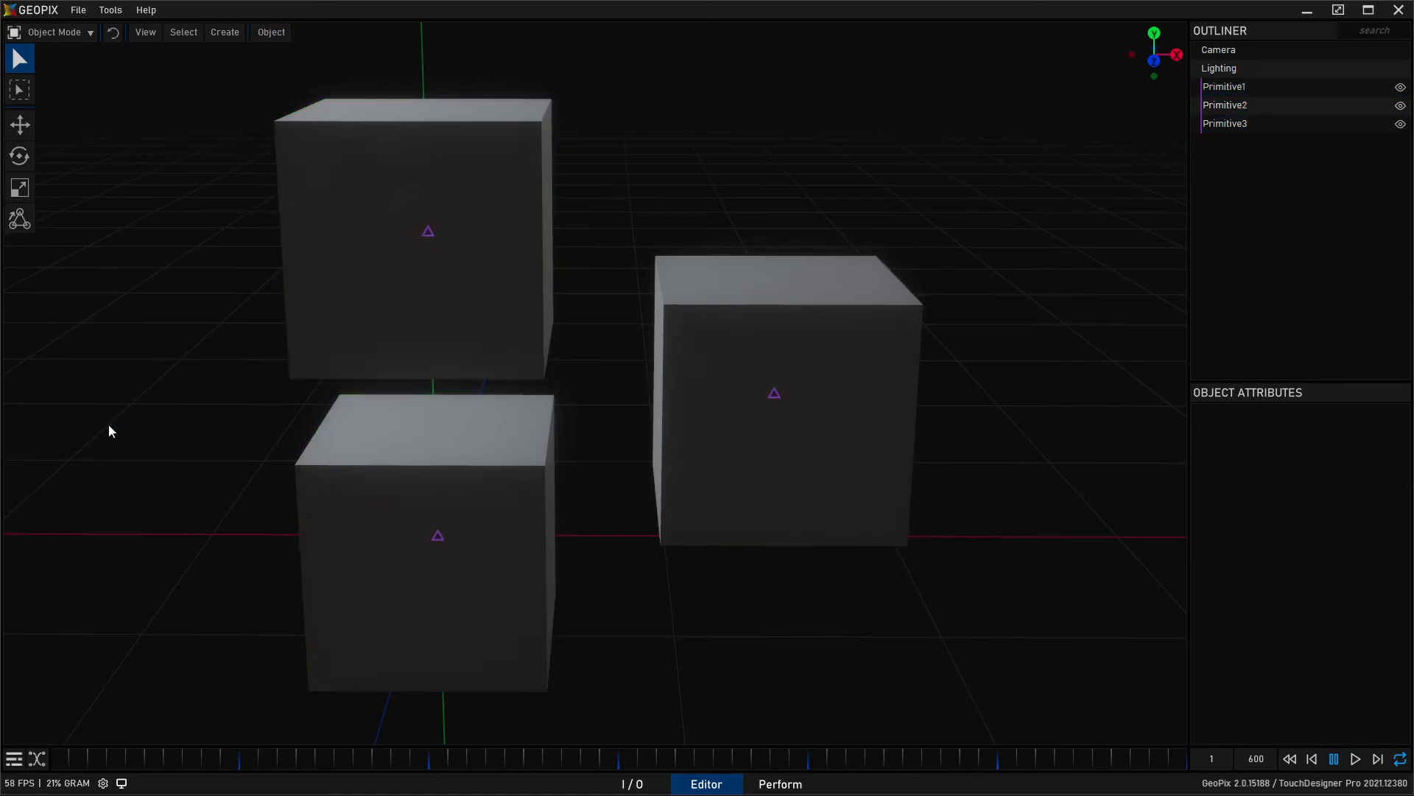
click(356, 475)
Delete the two extra cubes, Primitive3 and Primitive2.
click(506, 291)
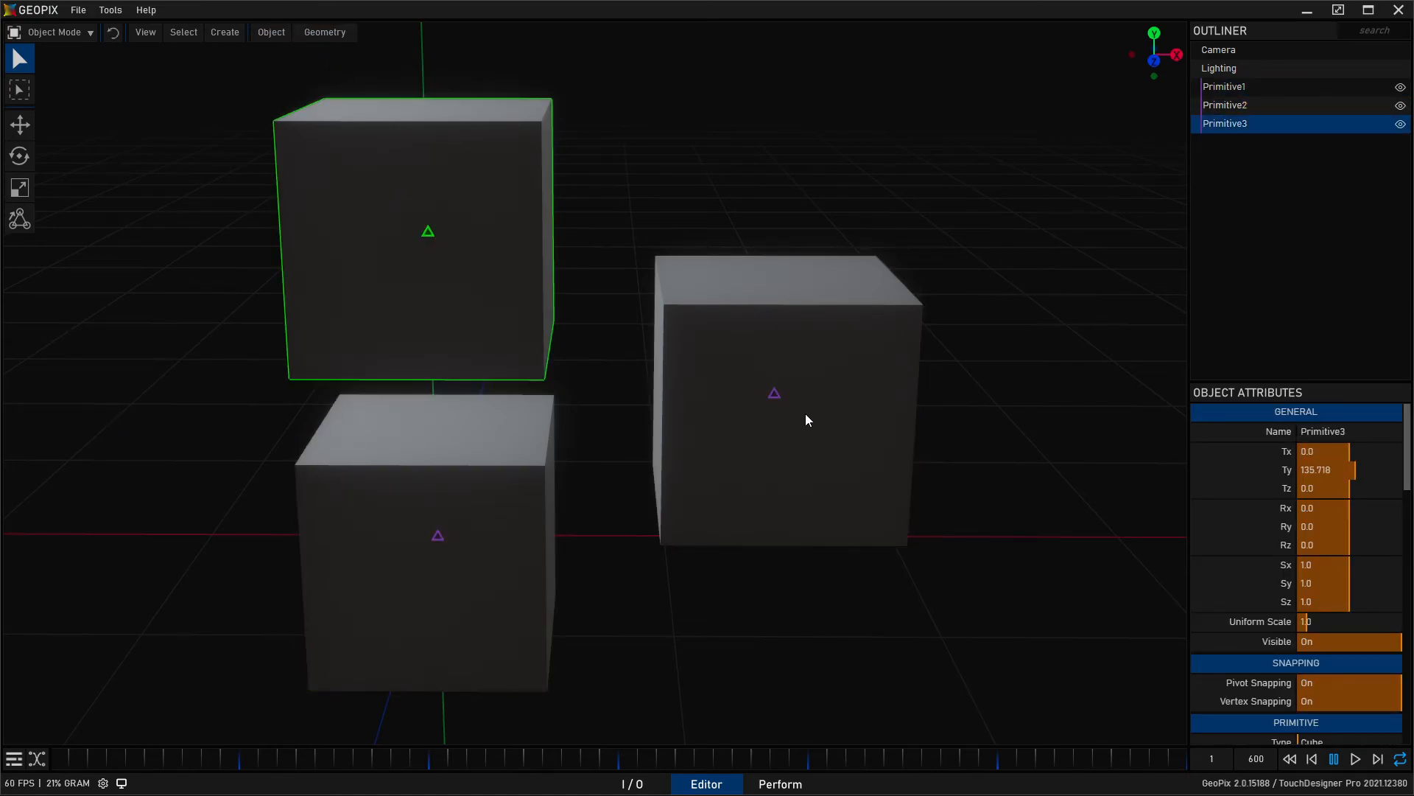
shift+click(792, 405)
key(Delete)
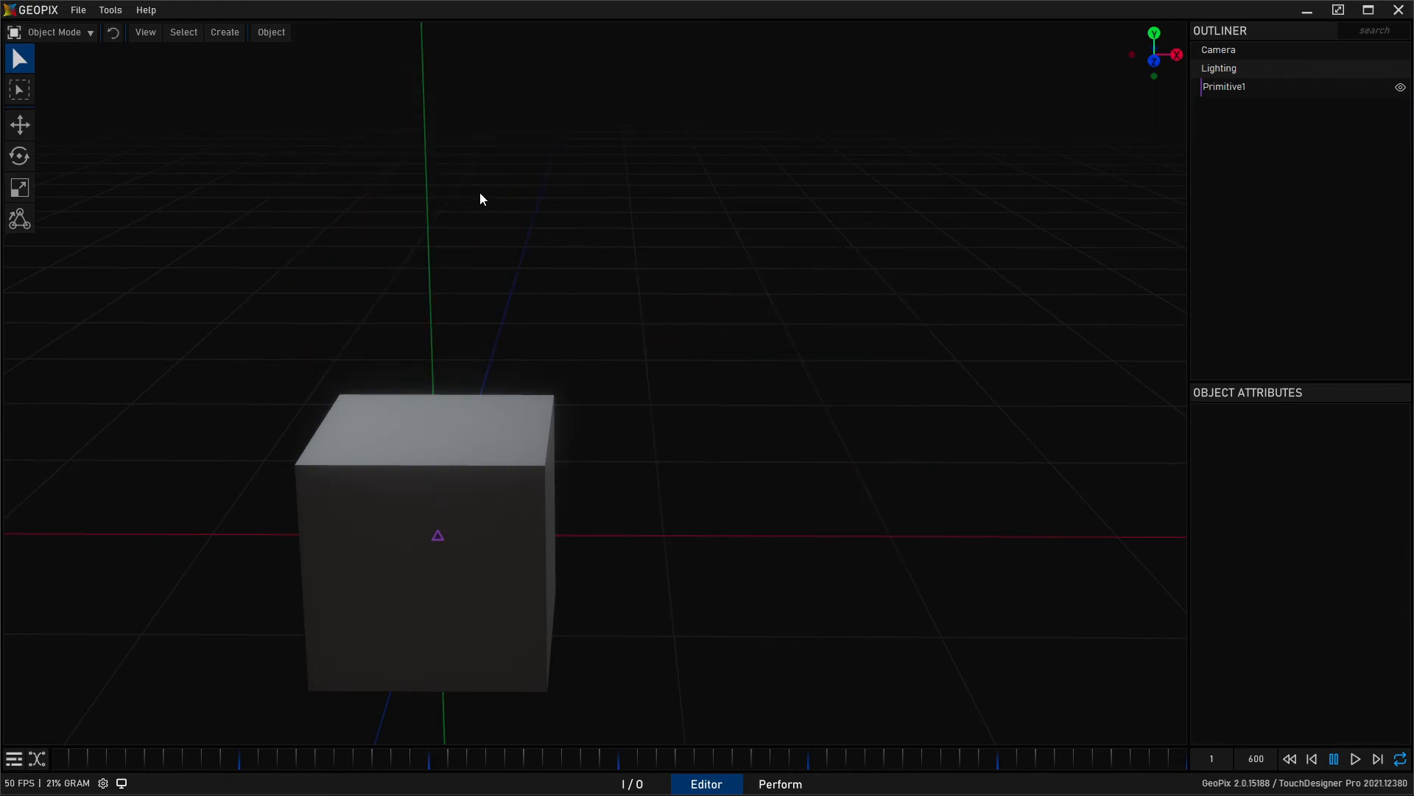
Apply the Tiles Travertine material from the Material Browser to the remaining cube and close the browser.
click(403, 502)
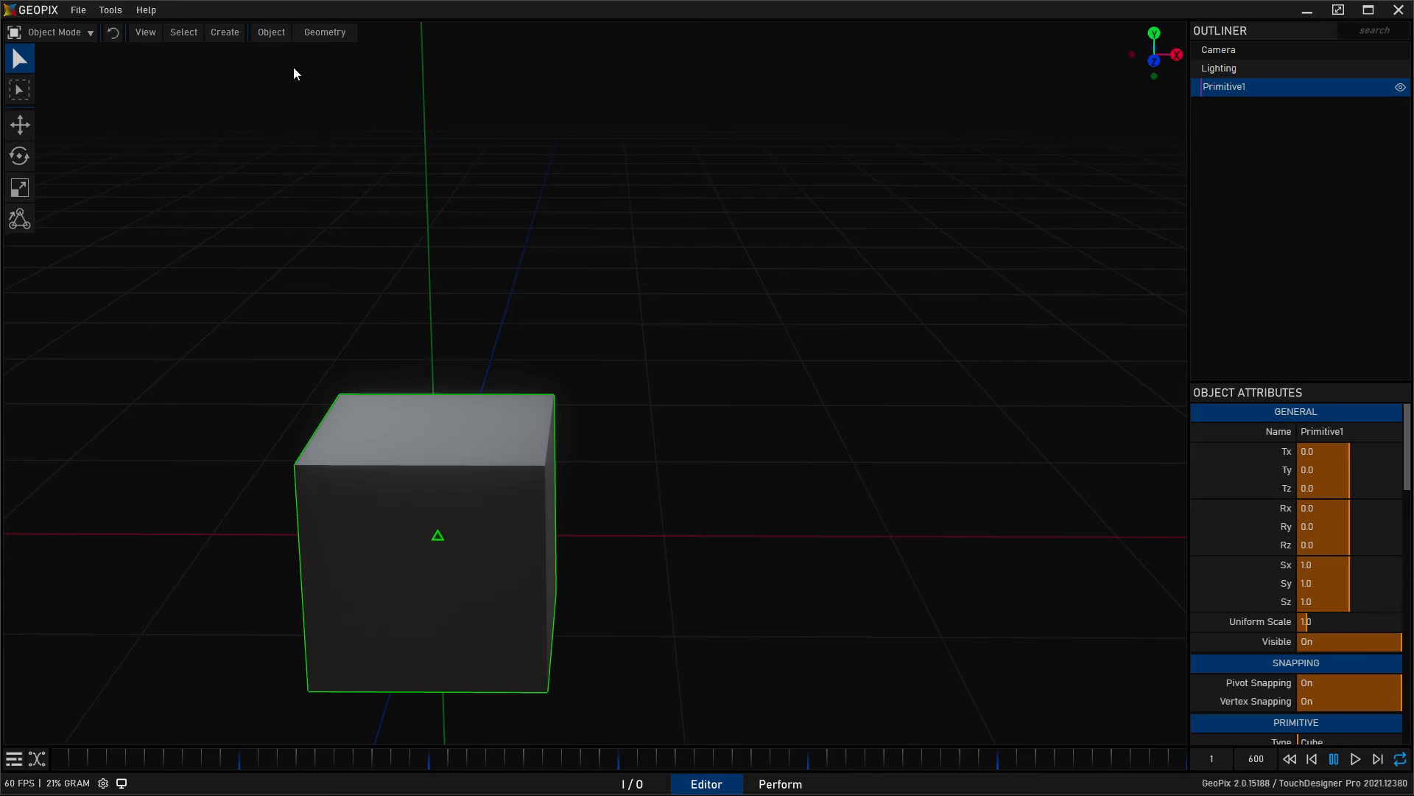
click(335, 33)
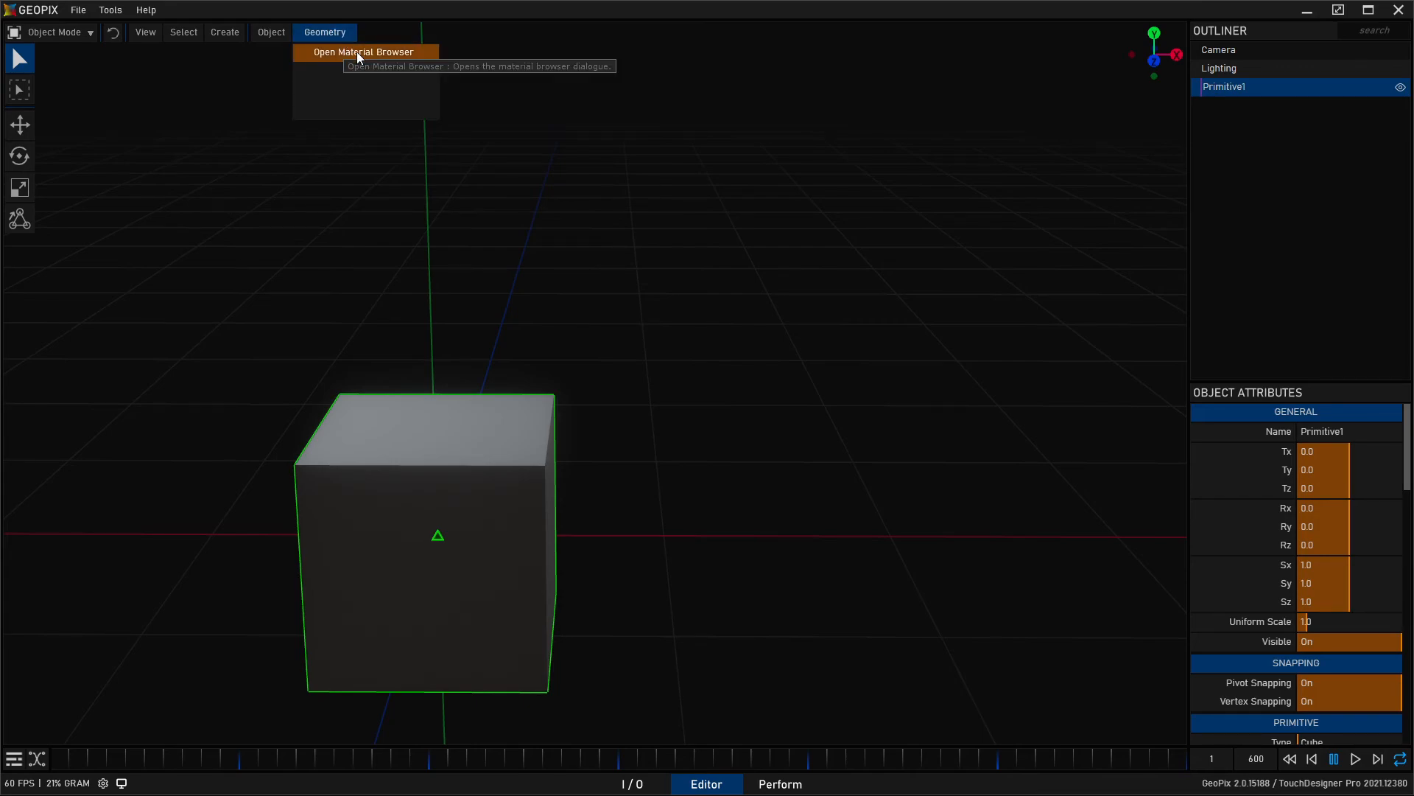
click(331, 35)
click(328, 31)
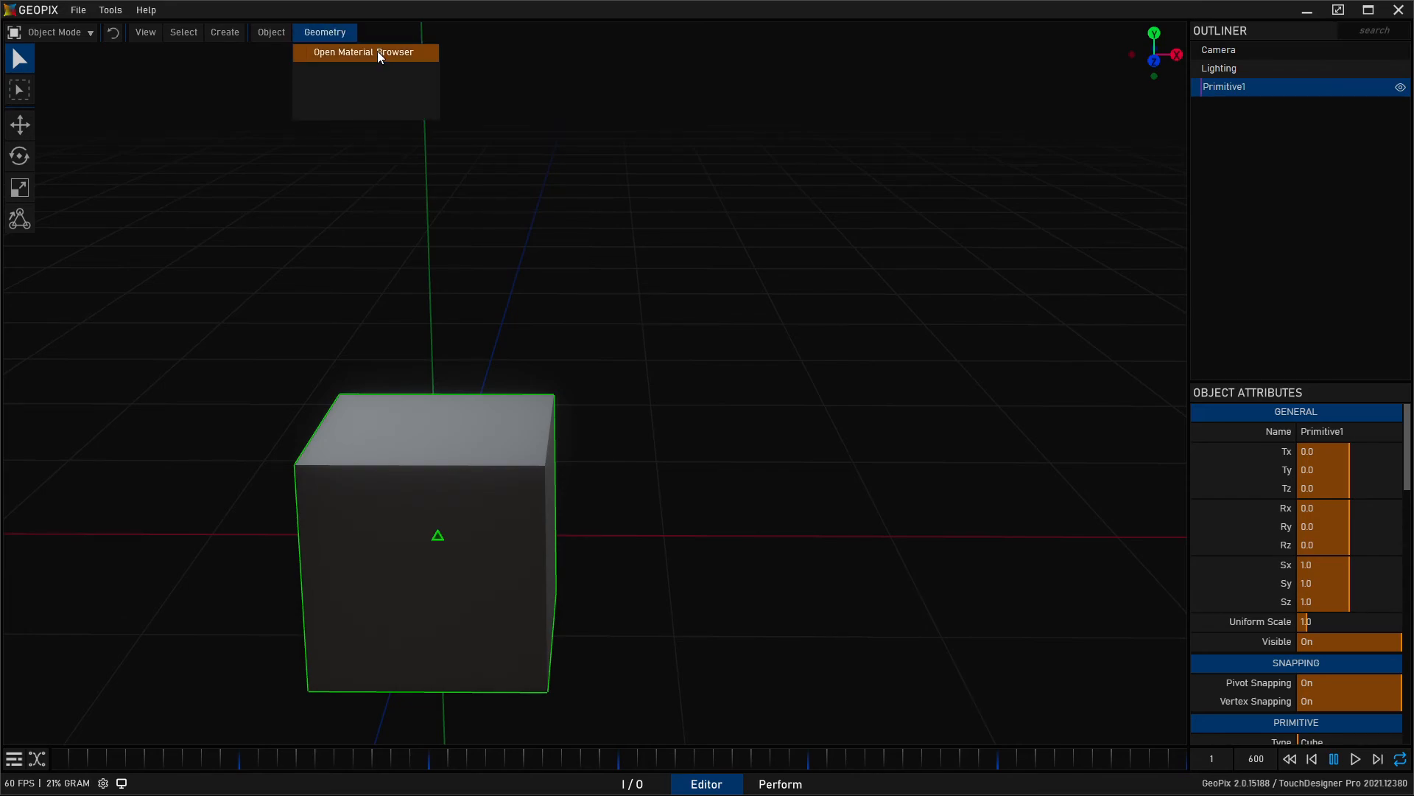
click(377, 51)
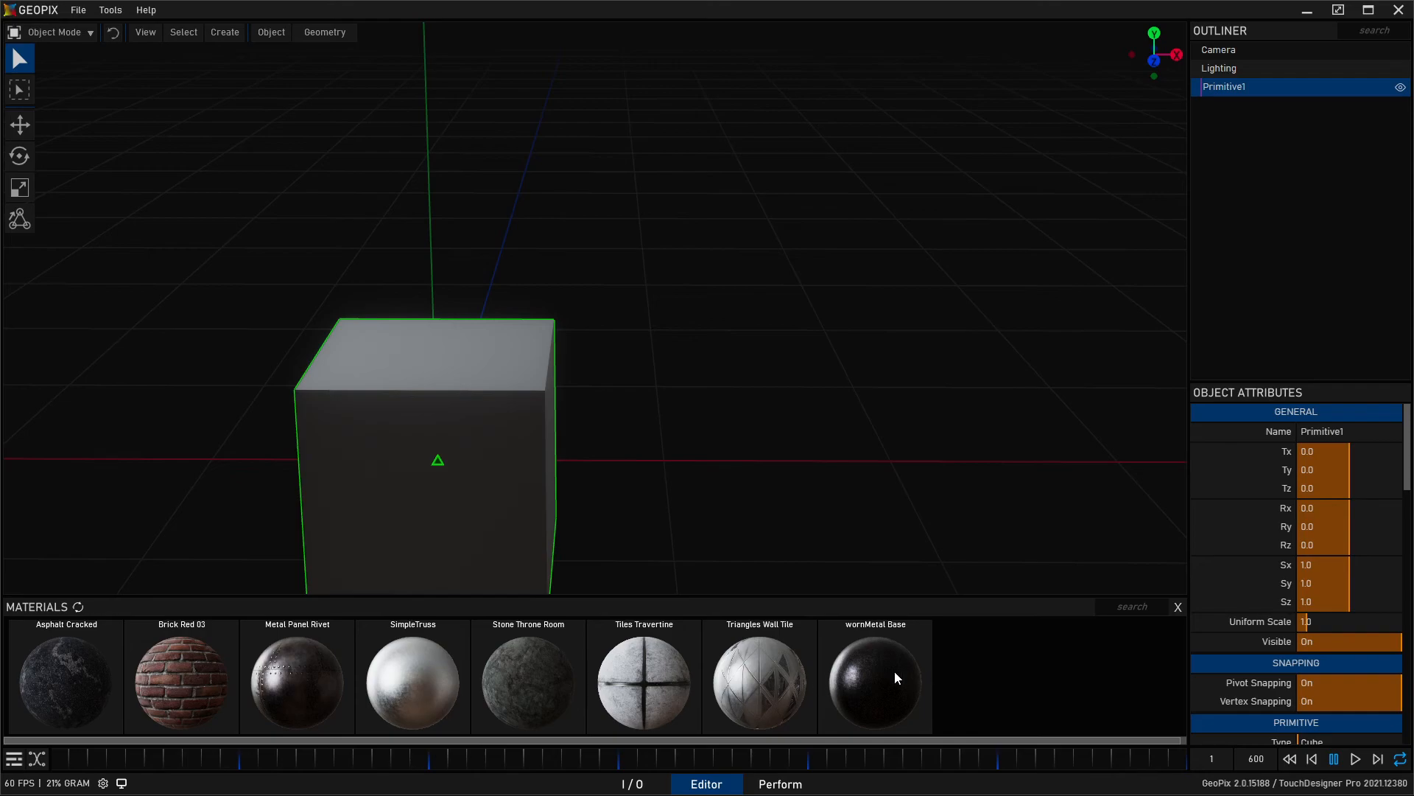
drag(647, 694, 582, 325)
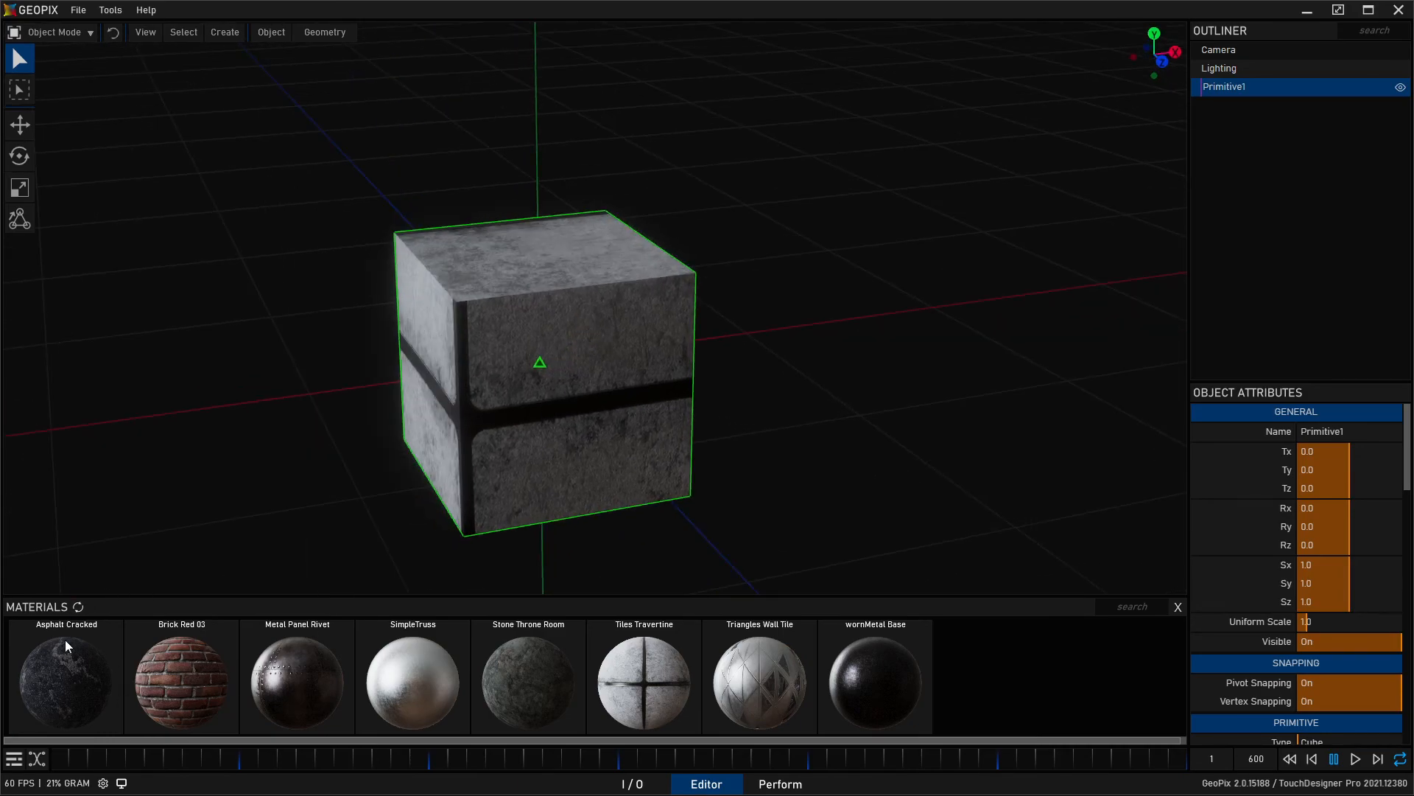
click(1178, 606)
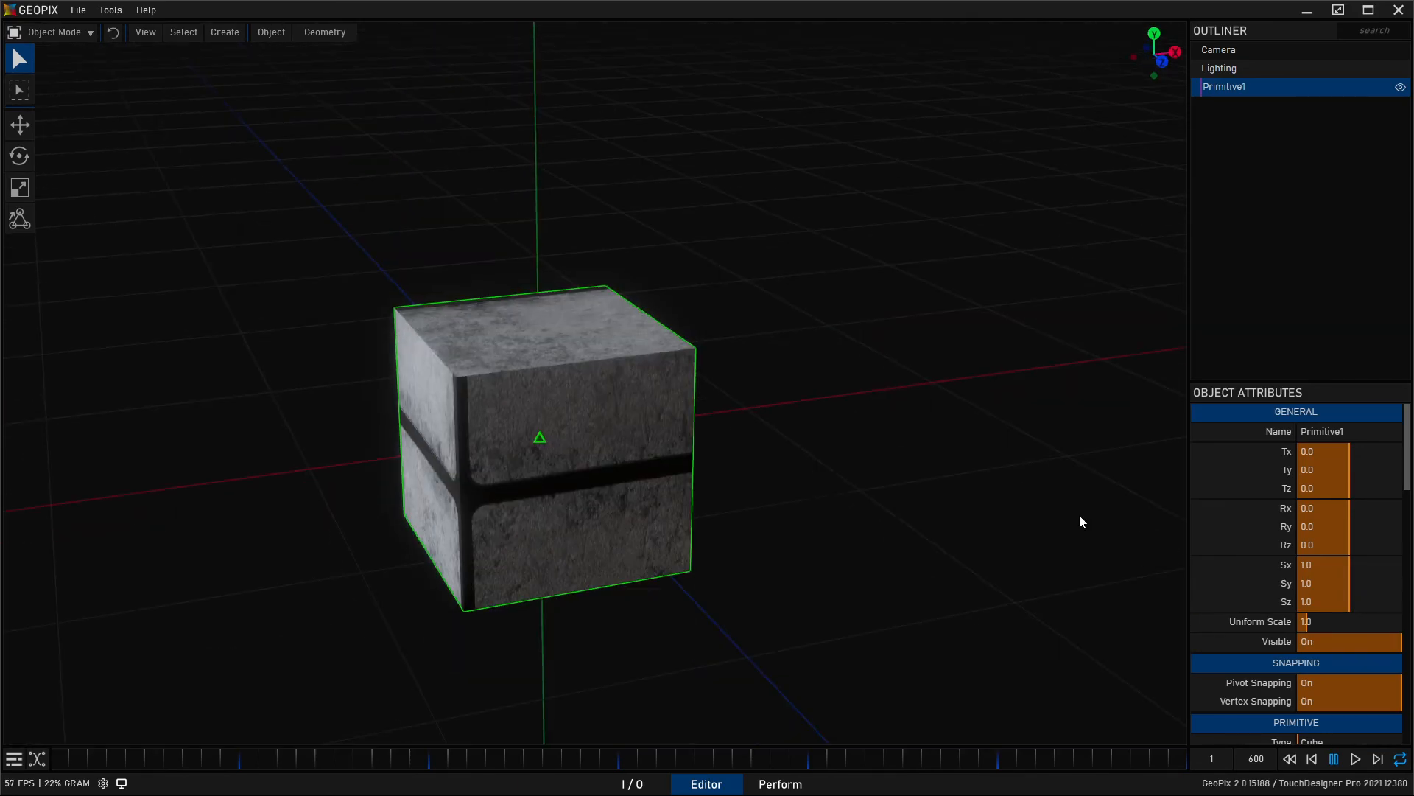
Create a Fixture object and move it along the X axis to about 97, clear of the cube.
click(848, 400)
key(Tab)
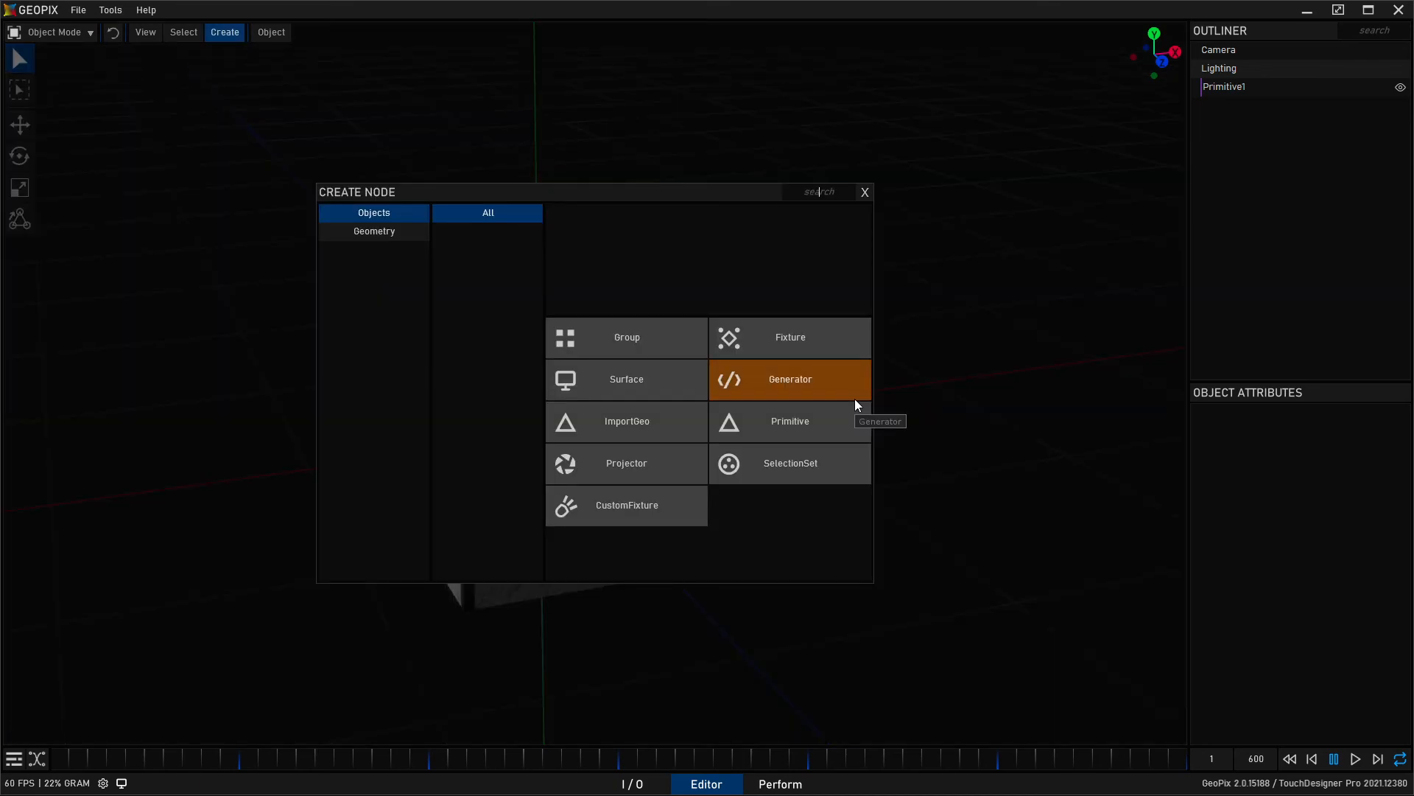
click(754, 341)
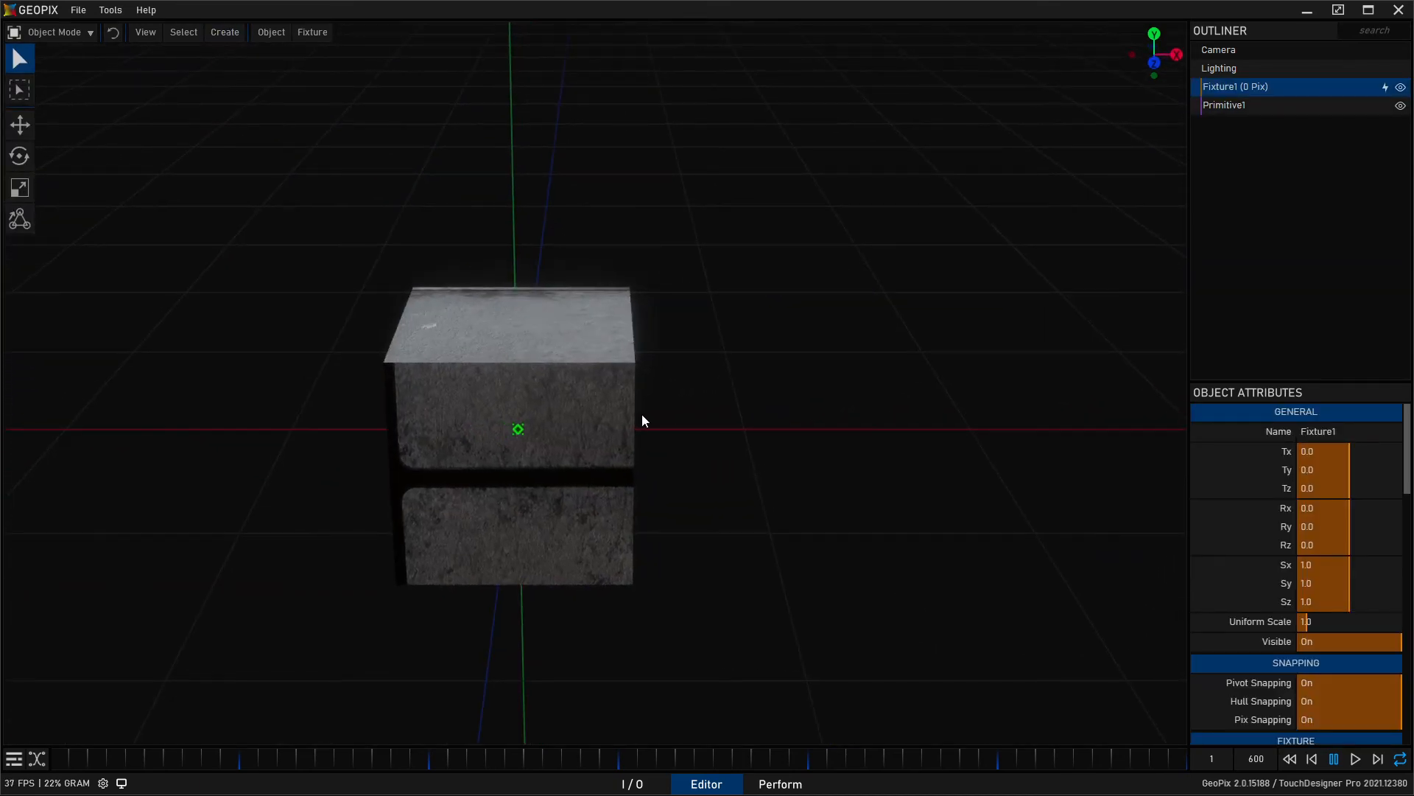
drag(593, 429, 810, 433)
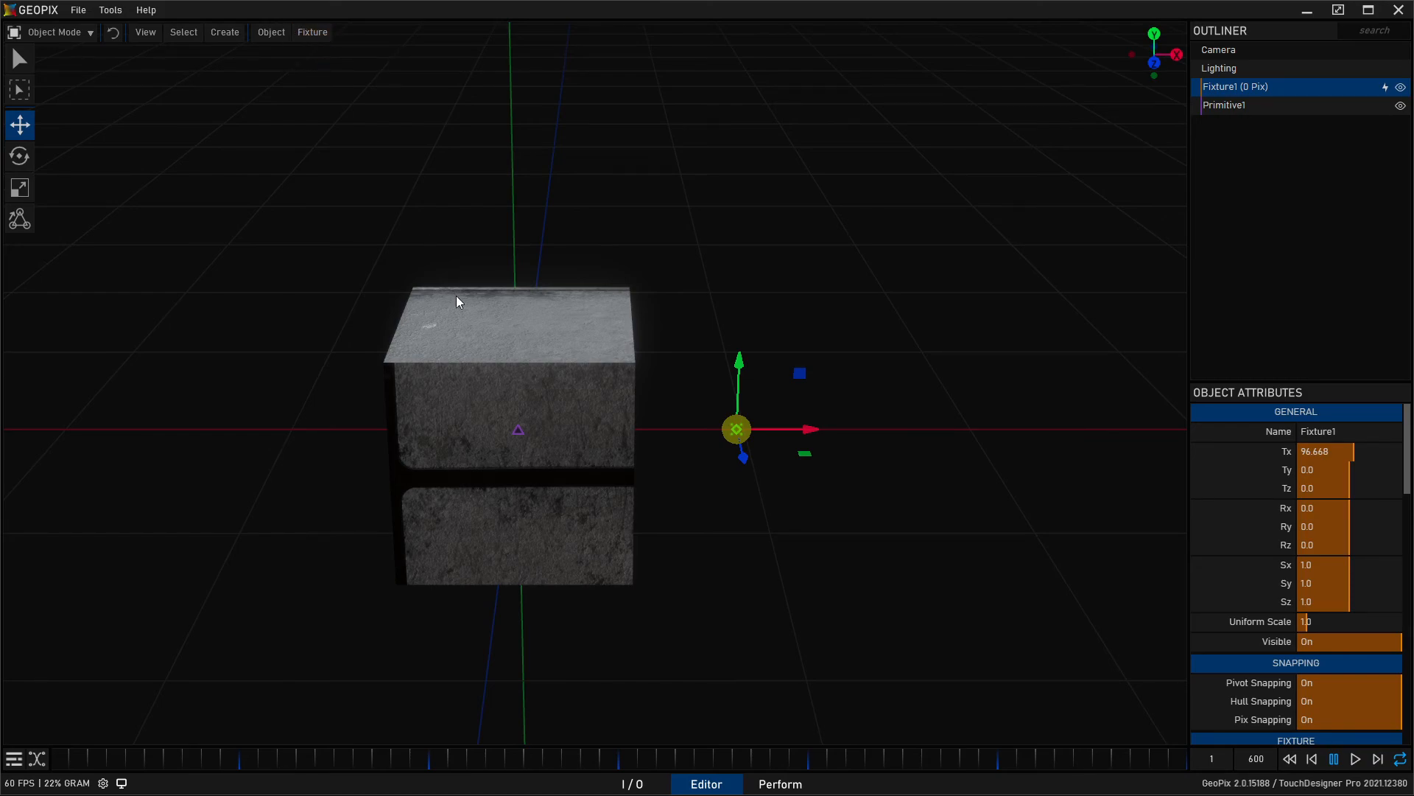
Compare the Fixture commands offered with only the fixture selected and with the fixture and cube selected together.
click(315, 33)
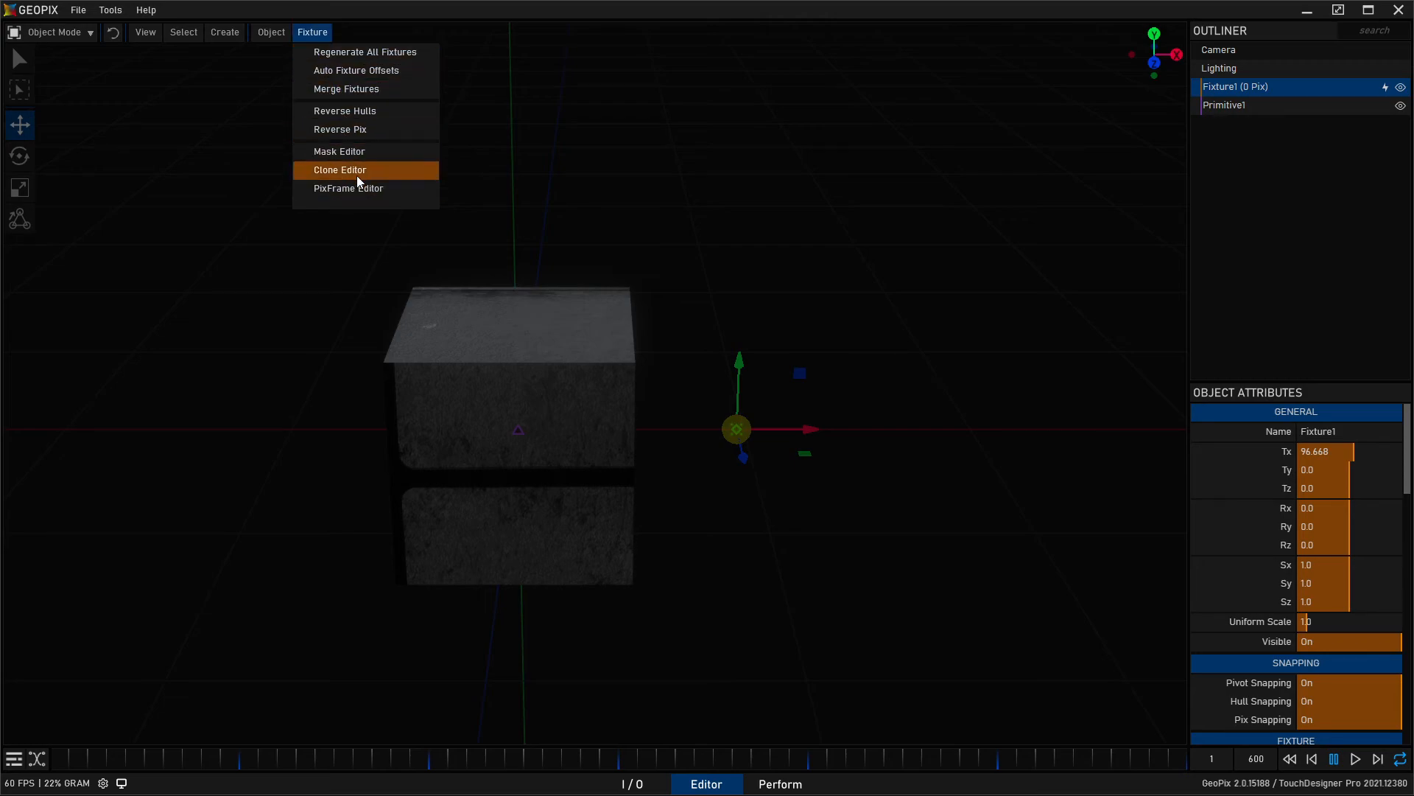
click(313, 32)
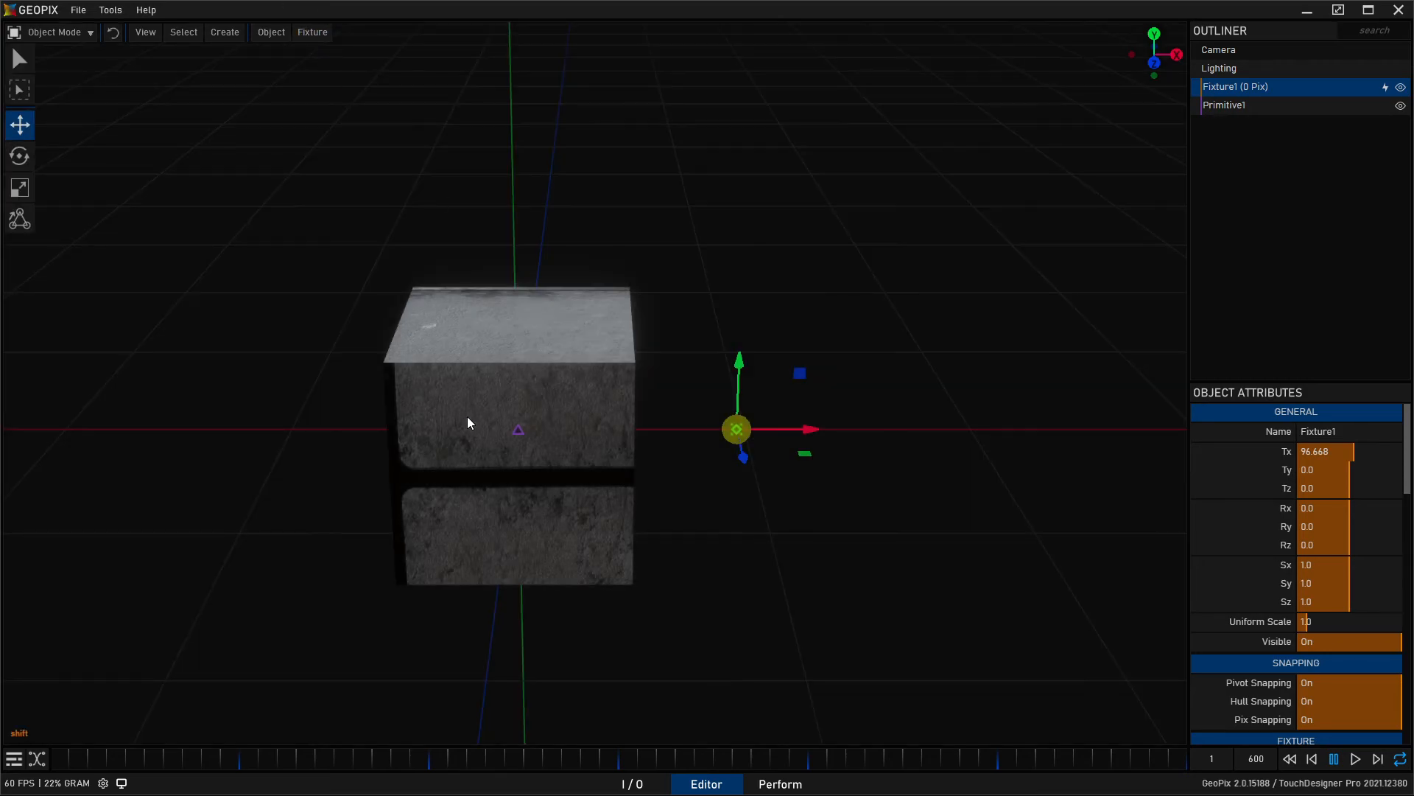
shift+click(471, 397)
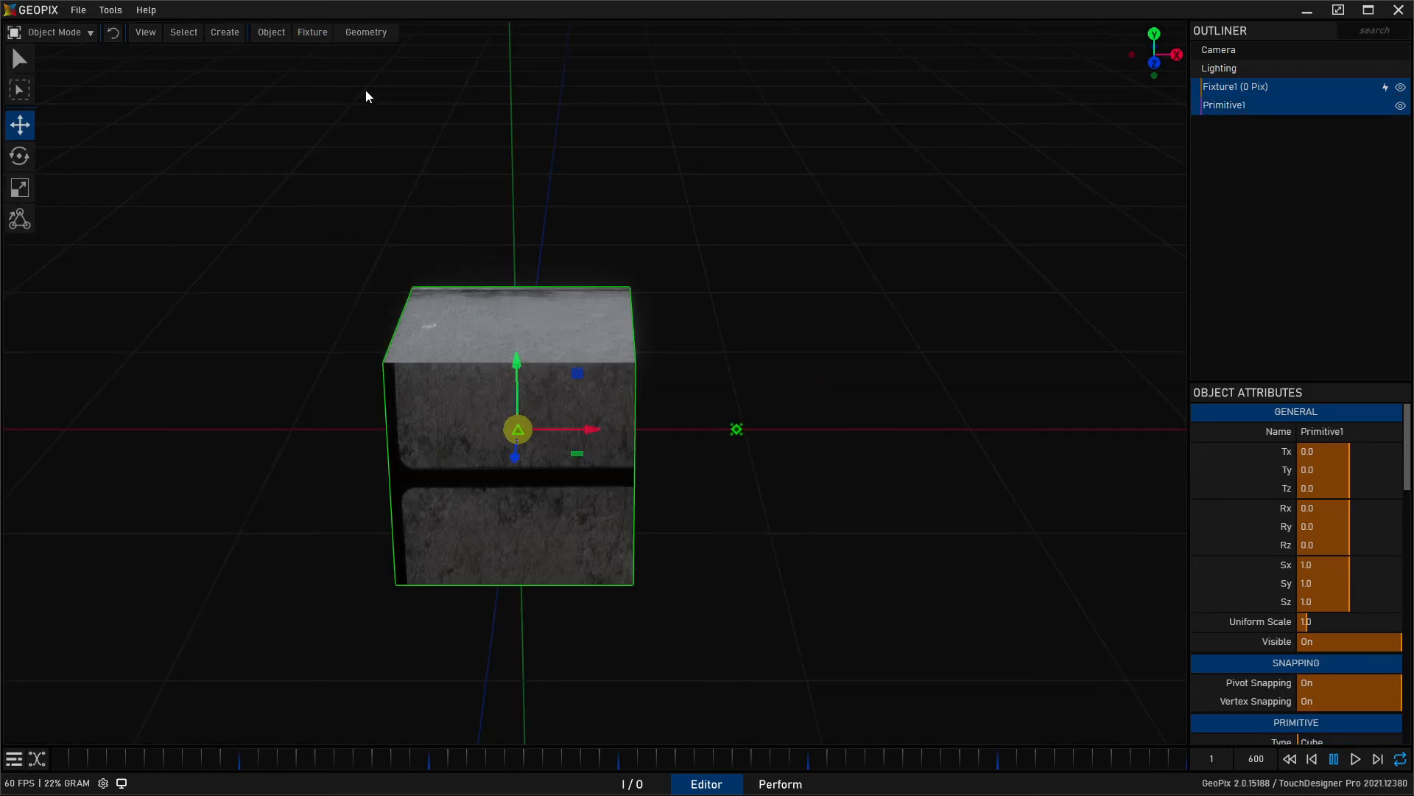
click(315, 34)
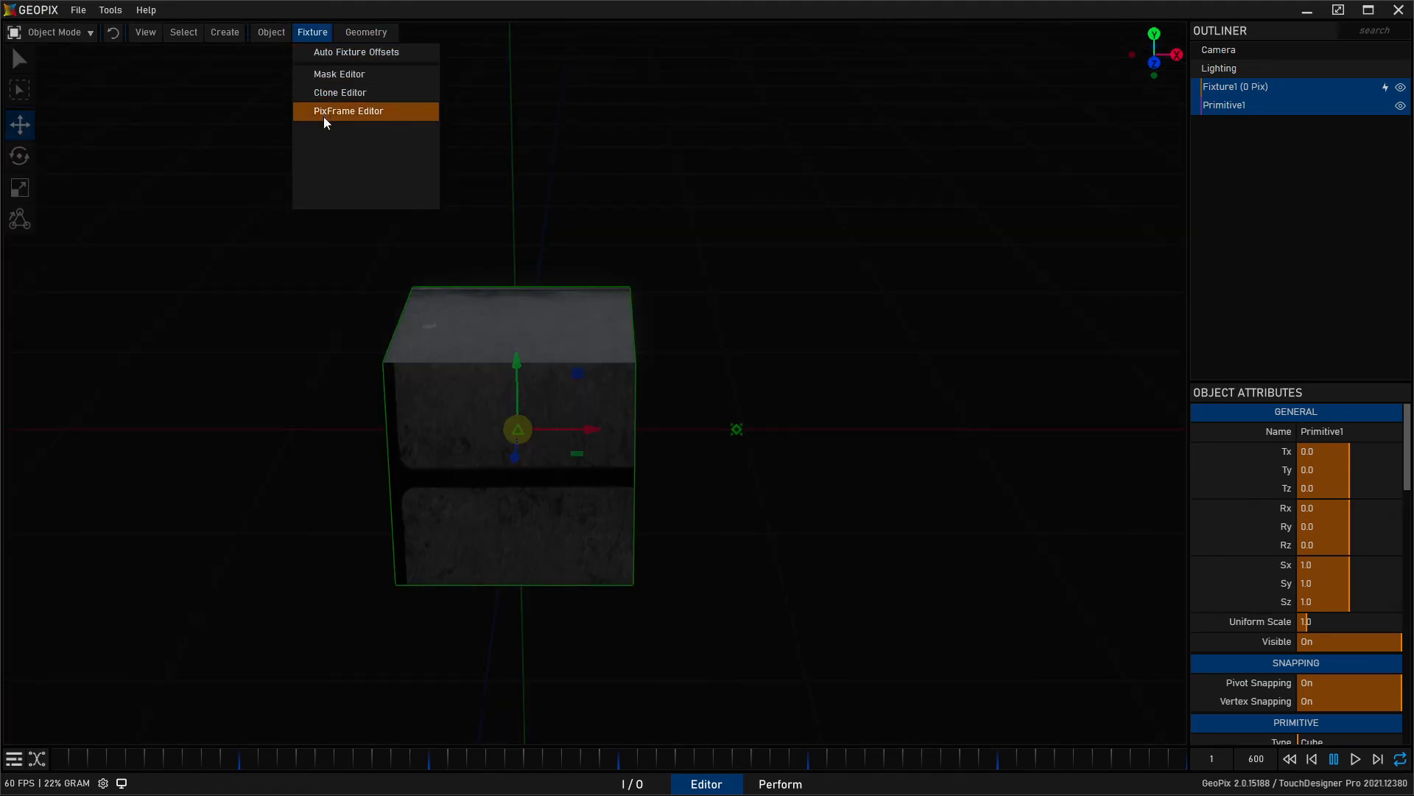
click(365, 31)
click(322, 33)
click(324, 33)
click(737, 427)
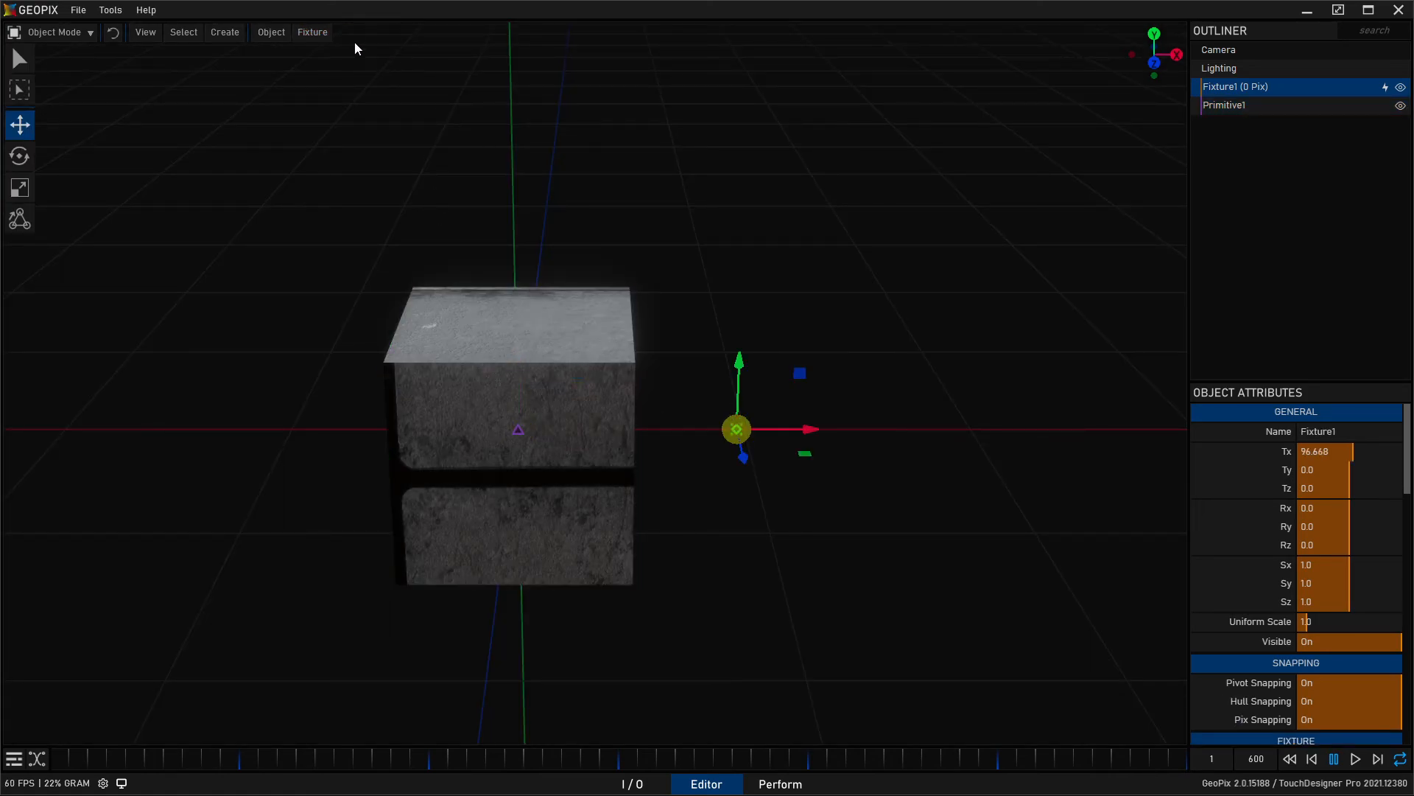
click(319, 32)
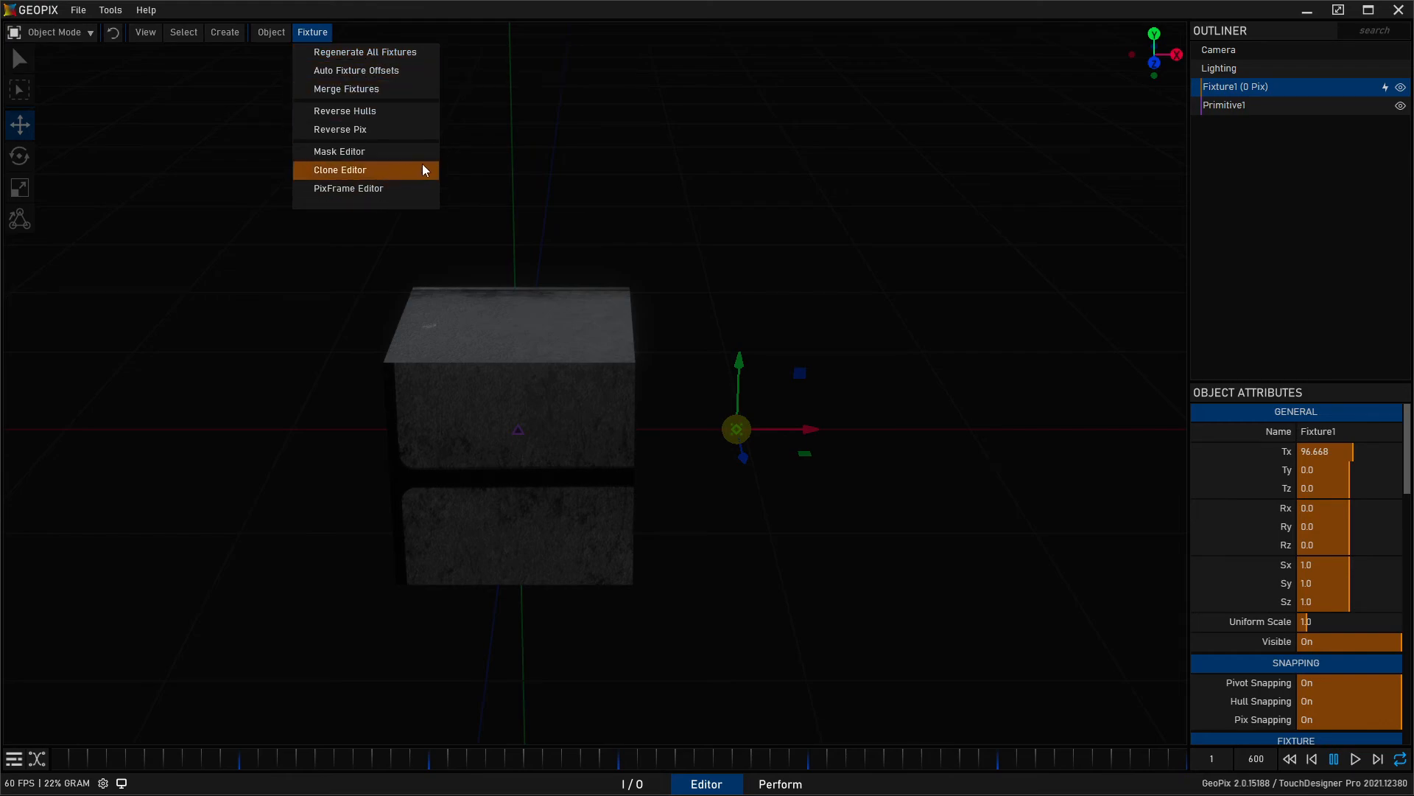
click(317, 33)
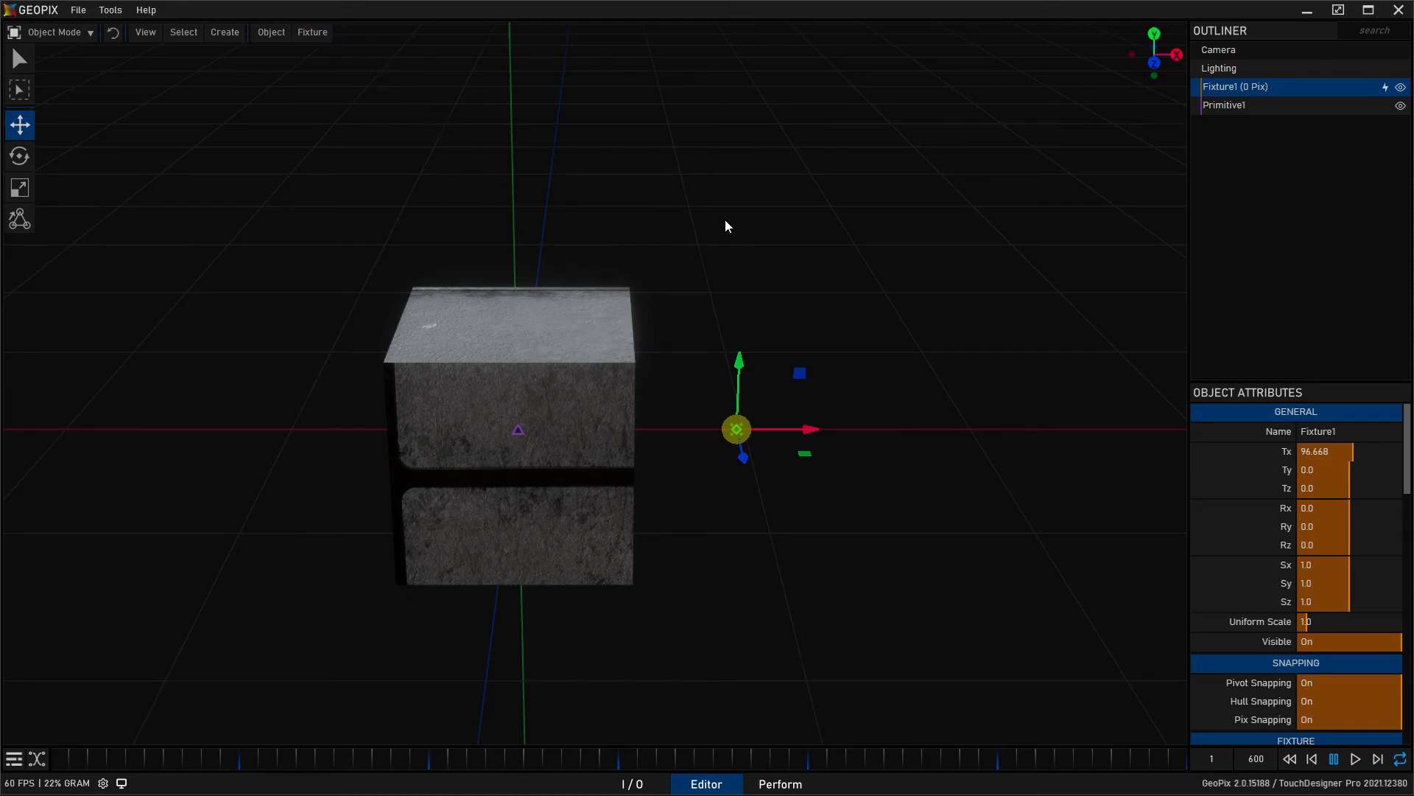
Create a Generator object and move it along the X axis to about 175, beyond the fixture.
click(224, 33)
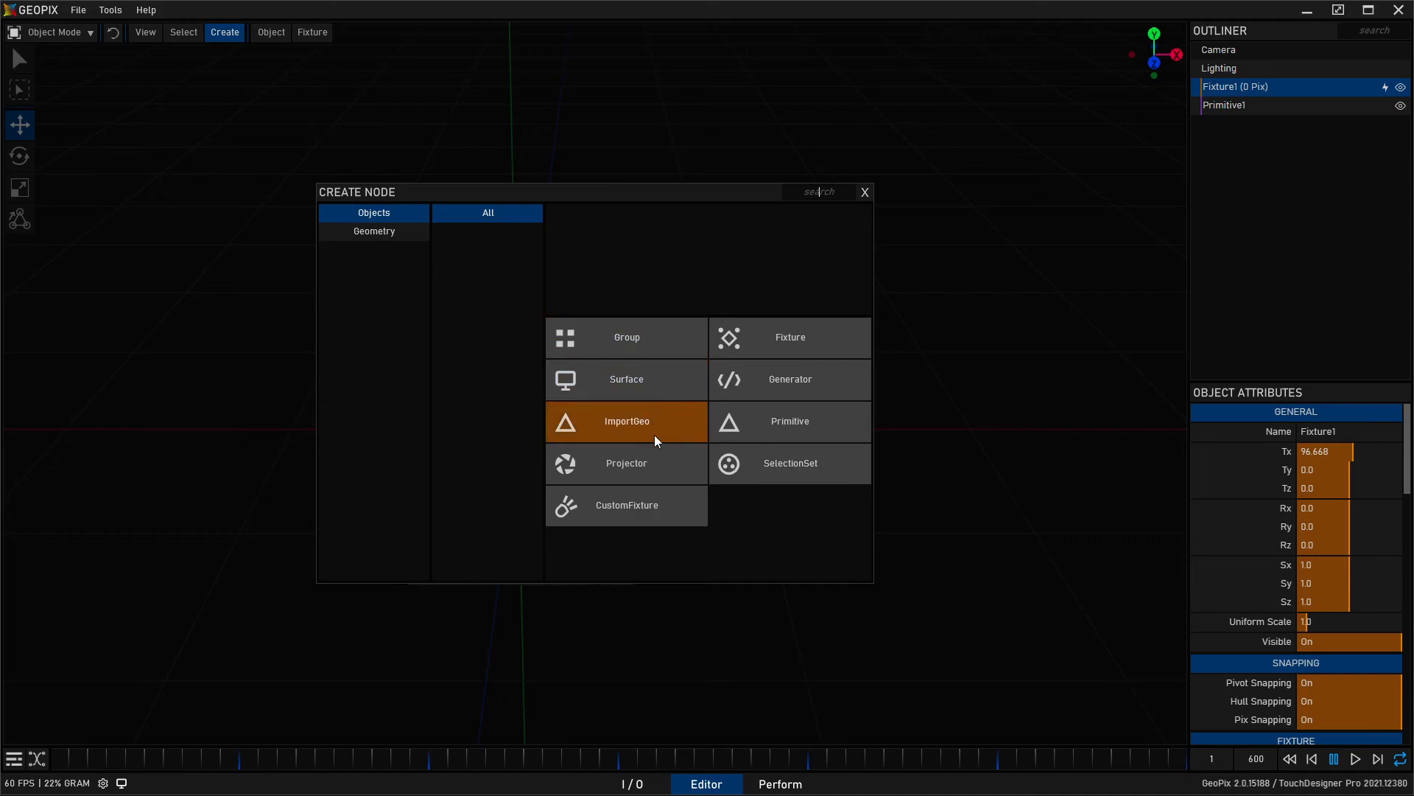
click(811, 373)
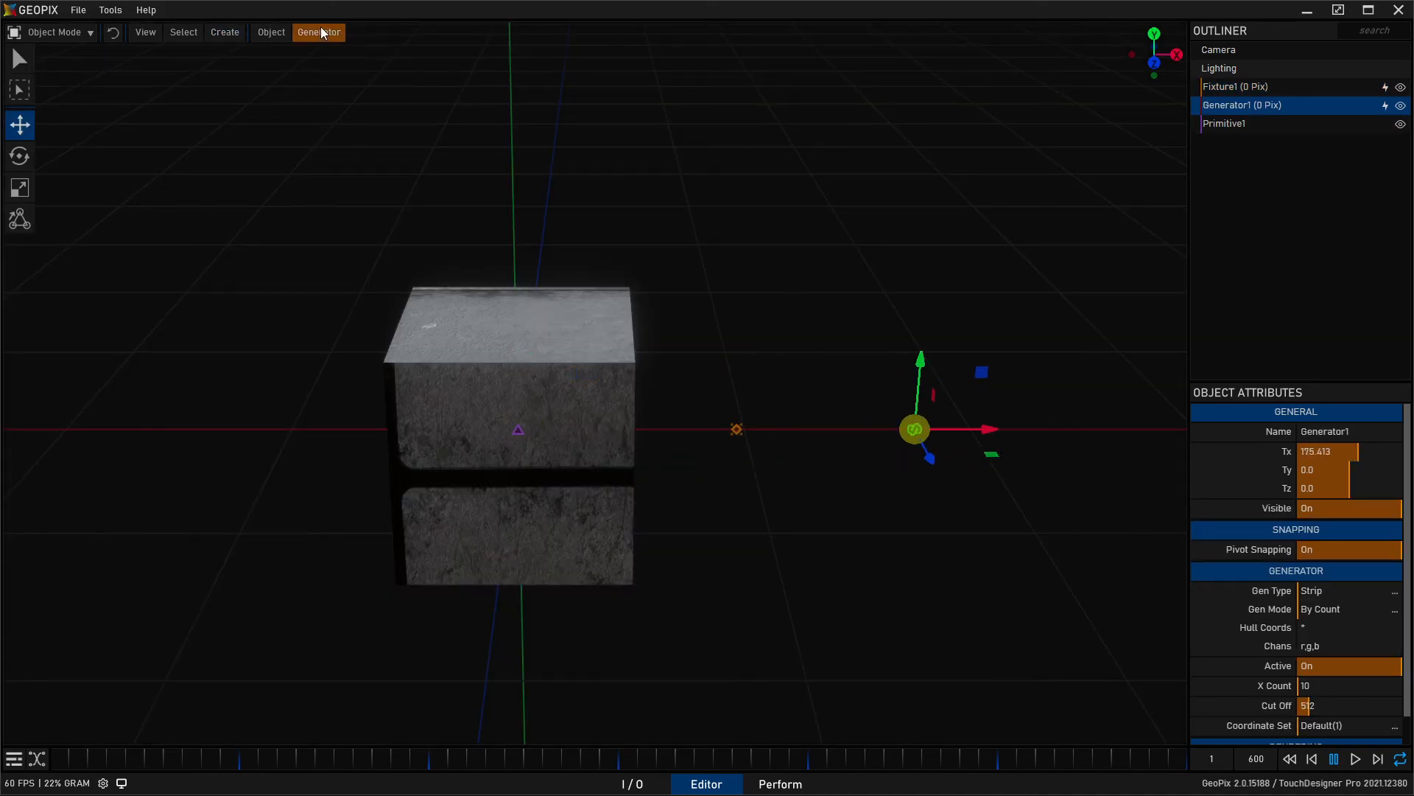
Compare the Generator commands offered with only the generator selected and with the generator and cube selected together.
click(321, 33)
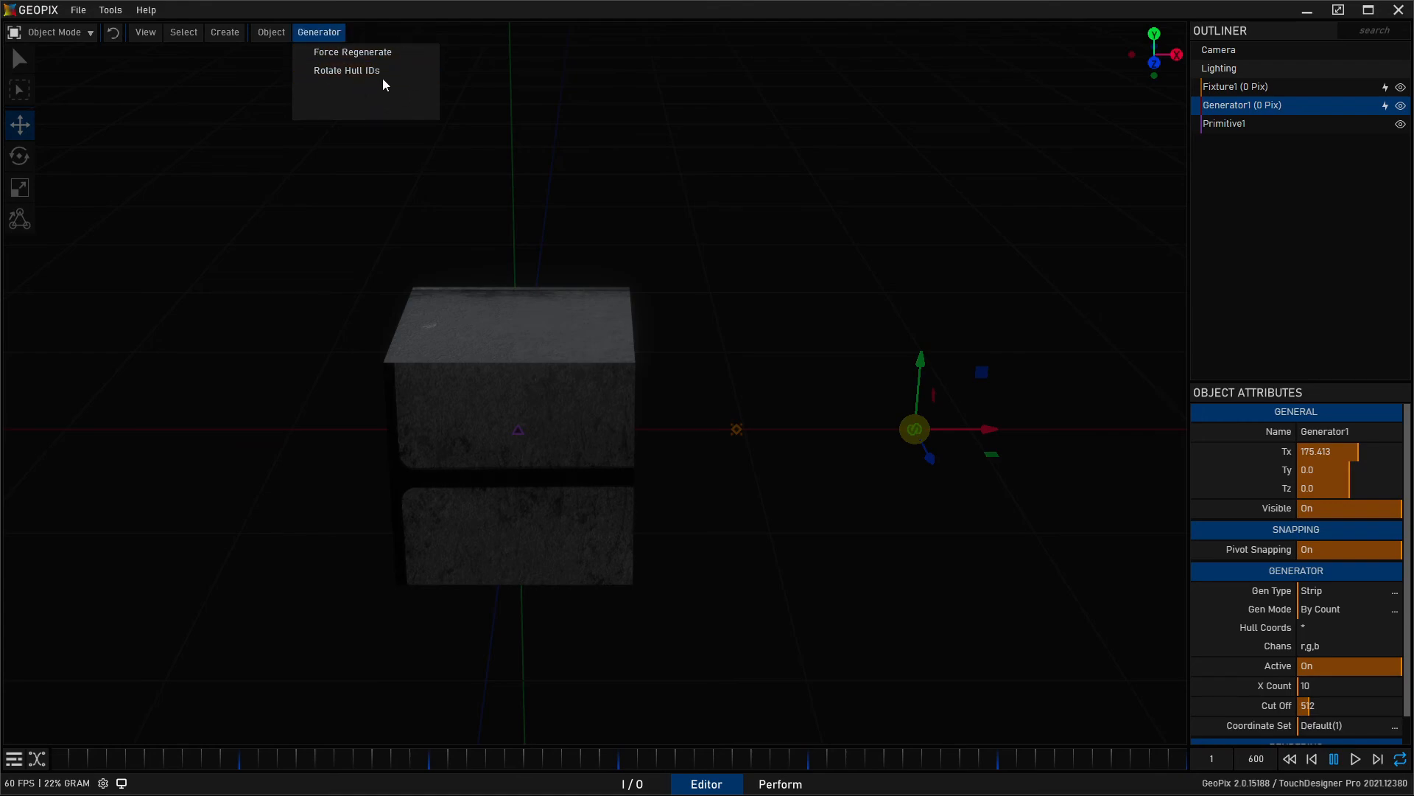
click(553, 354)
click(327, 36)
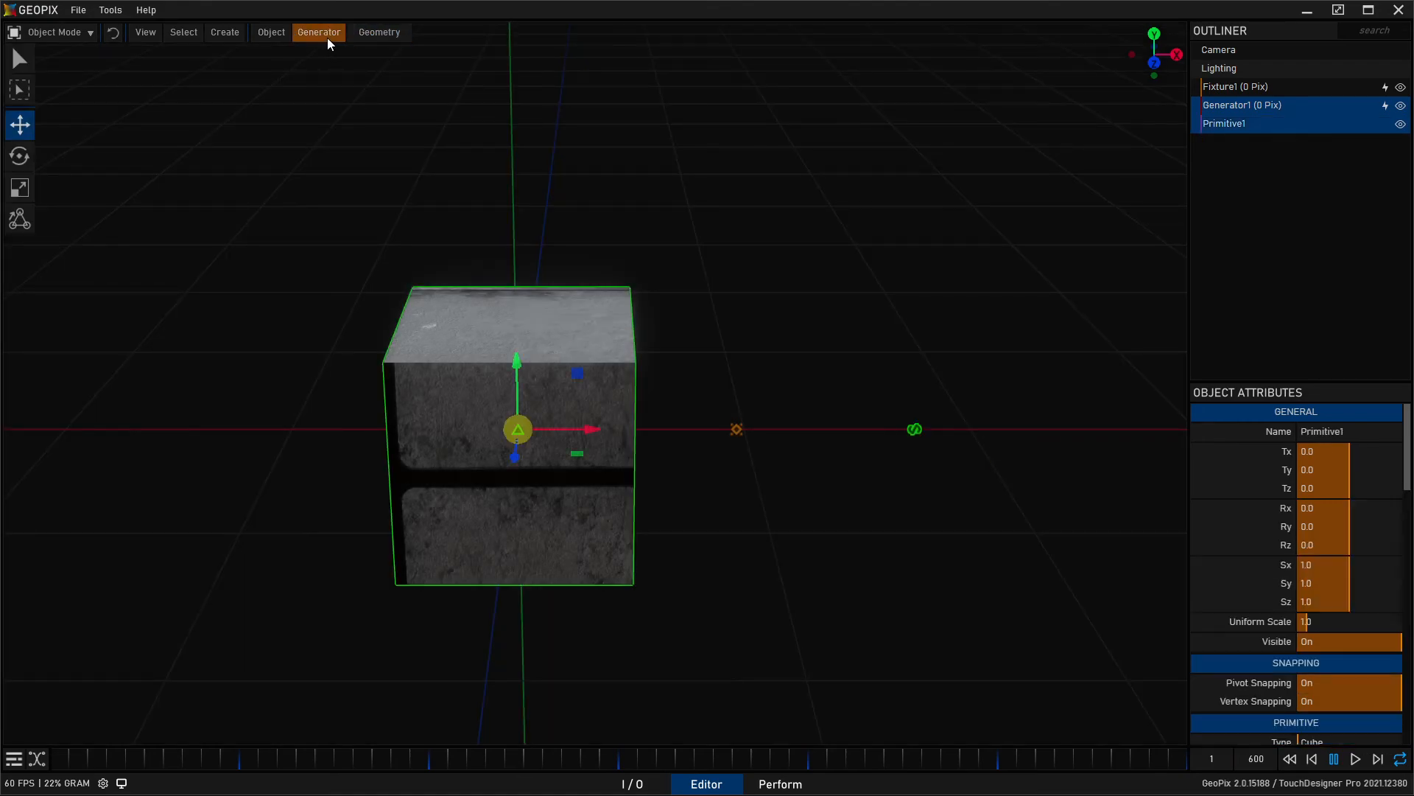
click(337, 33)
click(333, 32)
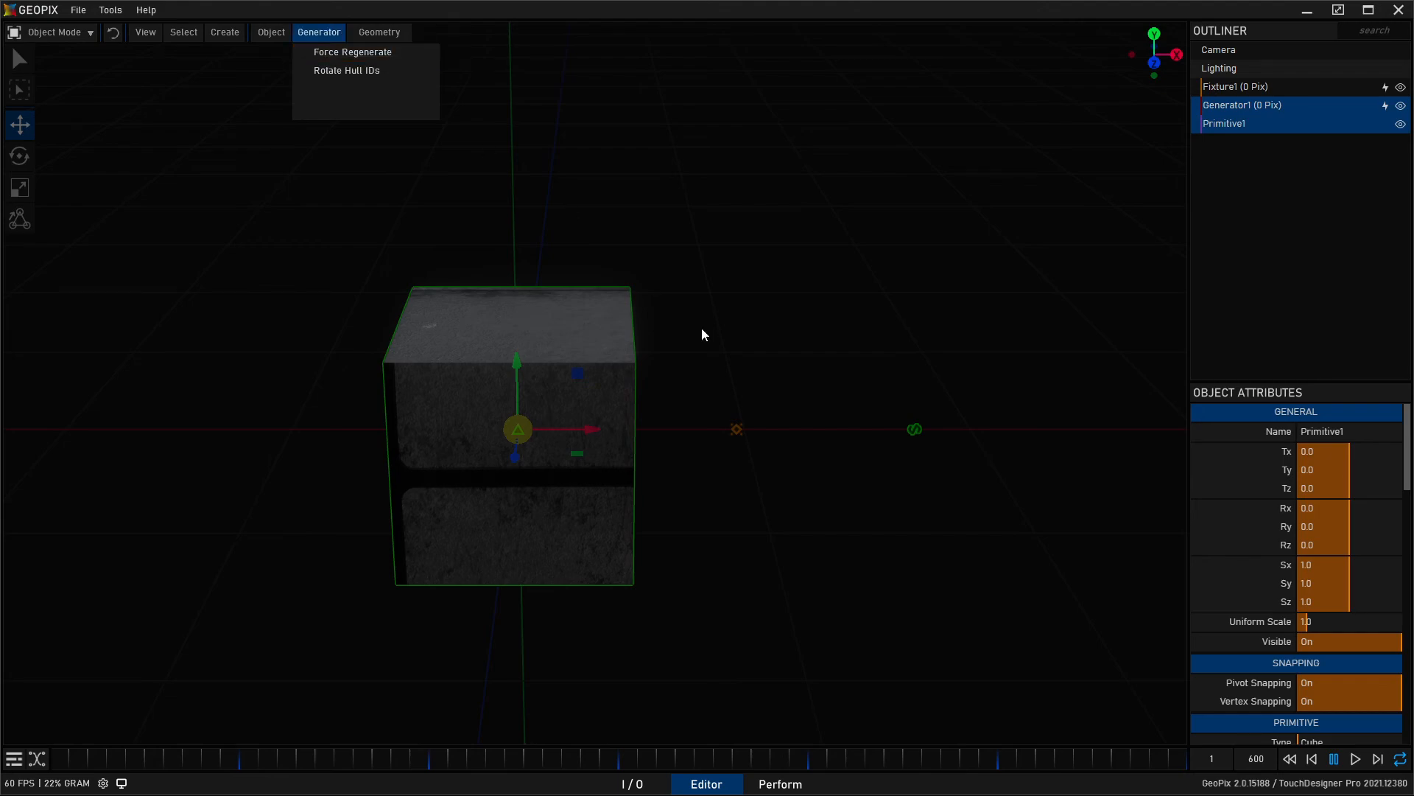
click(335, 35)
click(876, 282)
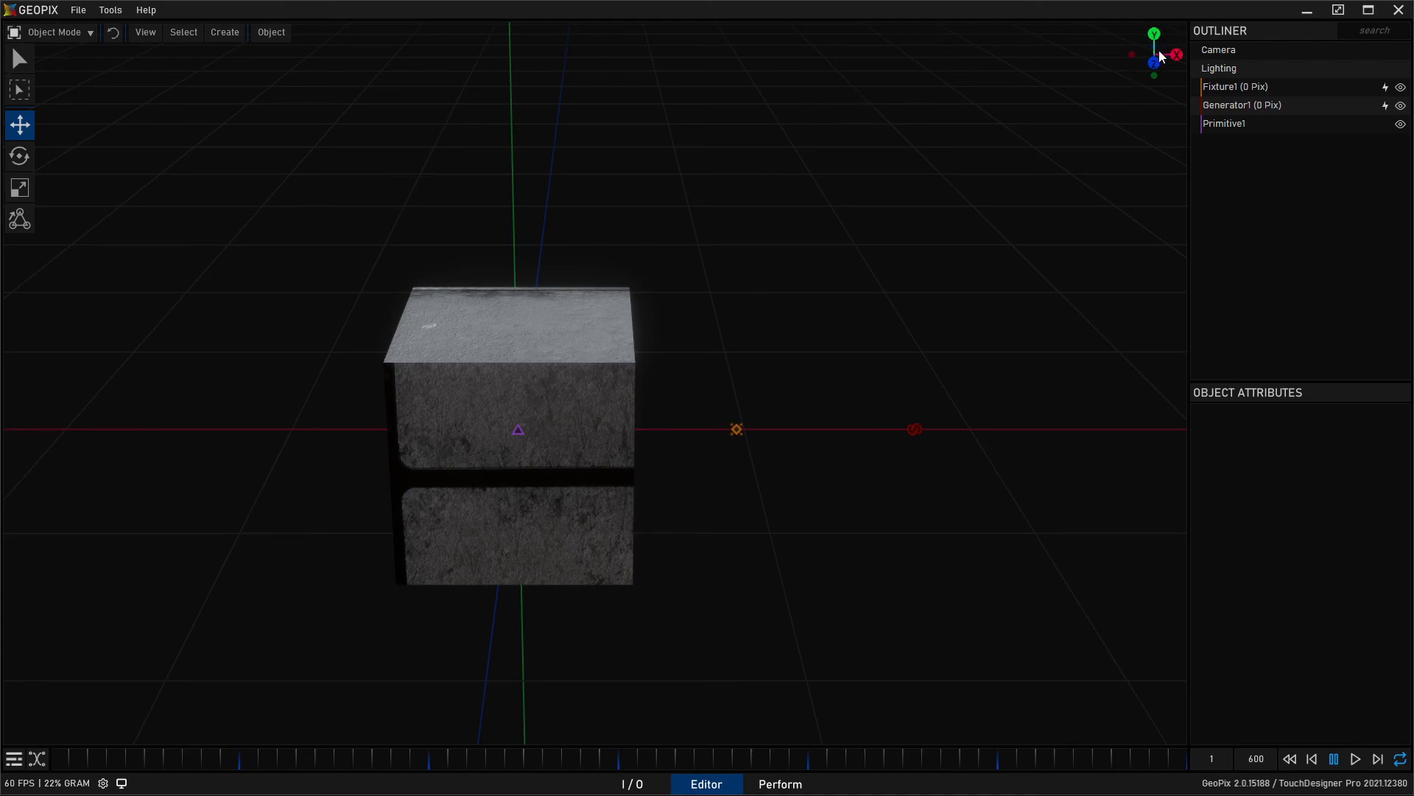
Start a new, empty project in place of the scene with the cube, fixture and generator.
alt+drag(1154, 44, 846, 157)
alt+middle_drag(846, 157, 765, 208)
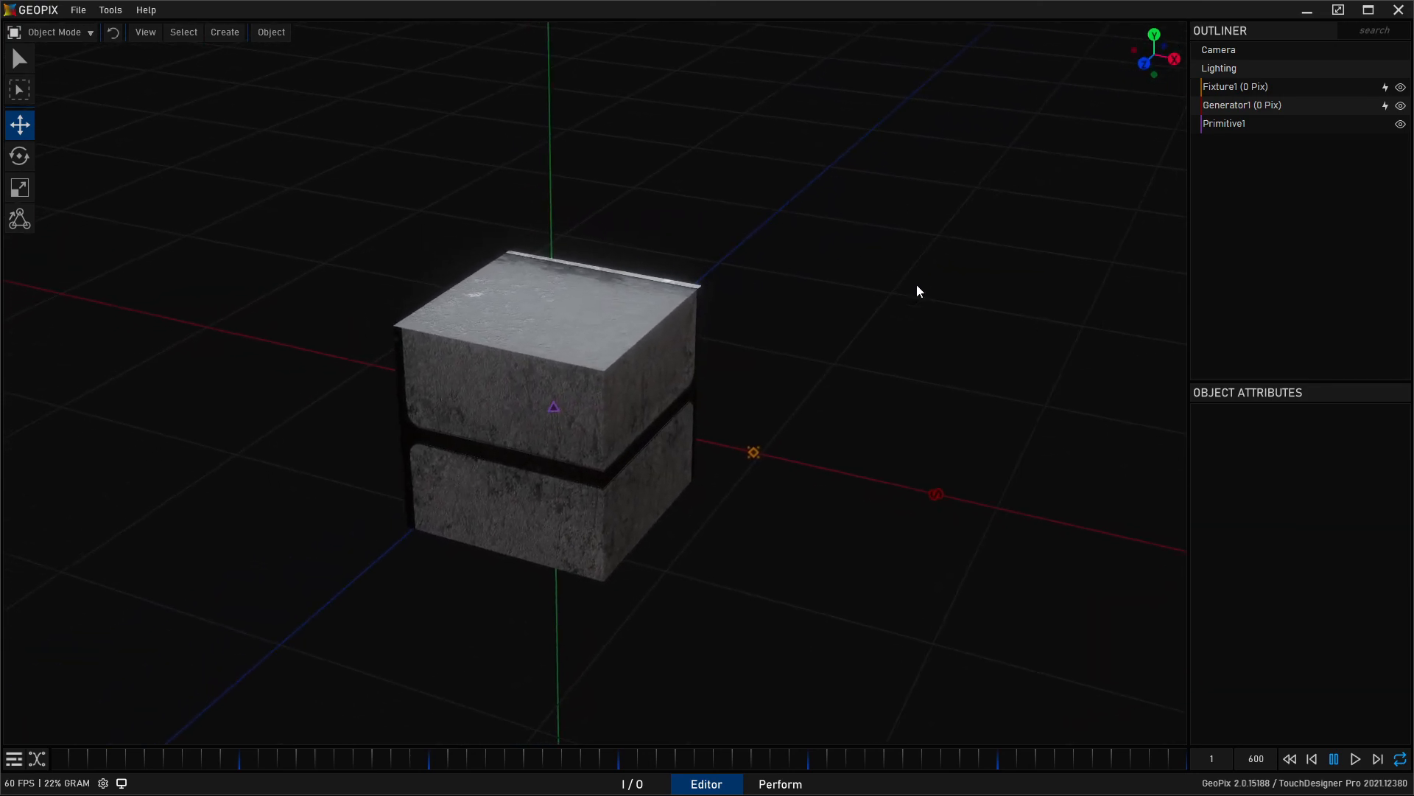
click(82, 13)
click(79, 28)
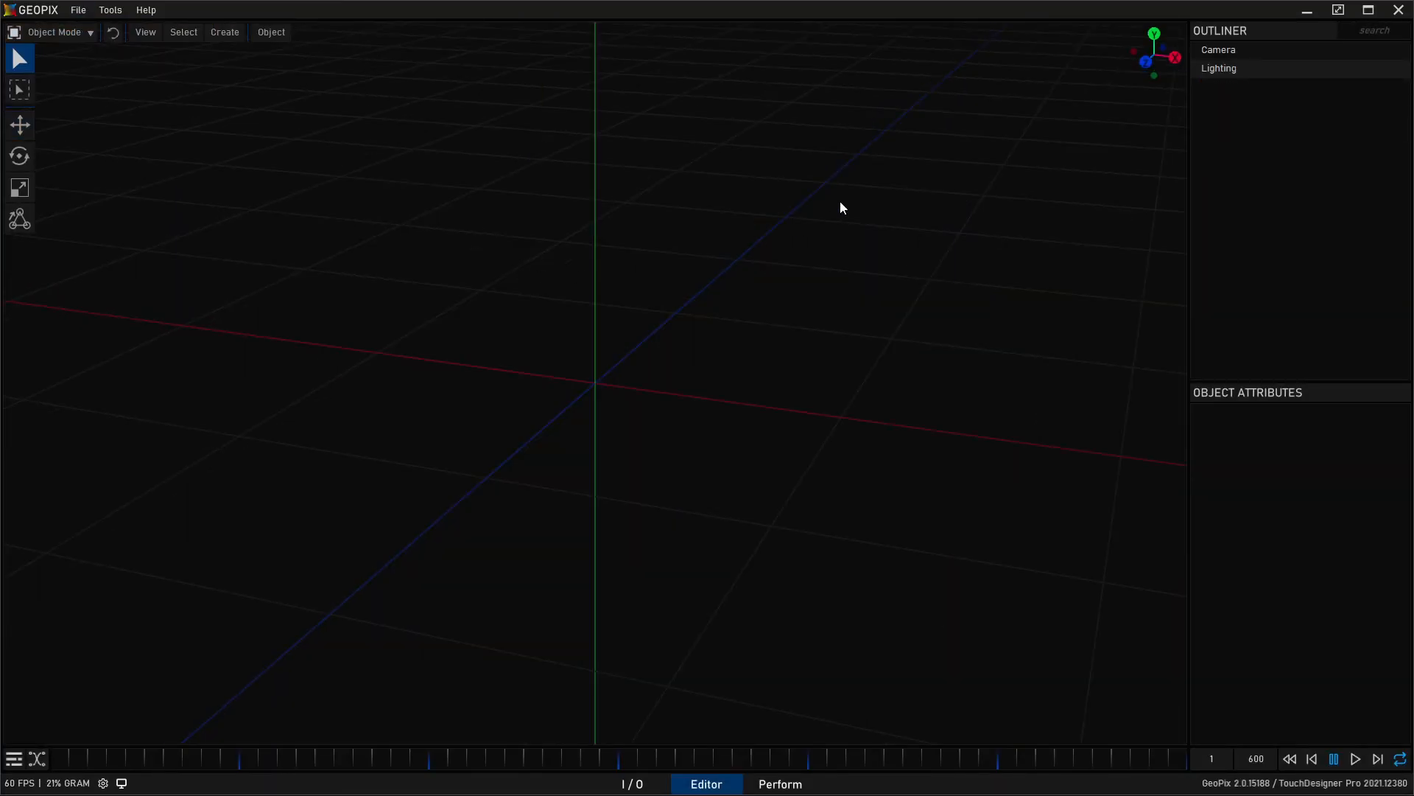
Orbit the empty scene in several directions and examine how the axis gizmo follows the camera's orientation.
alt+drag(679, 244, 761, 175)
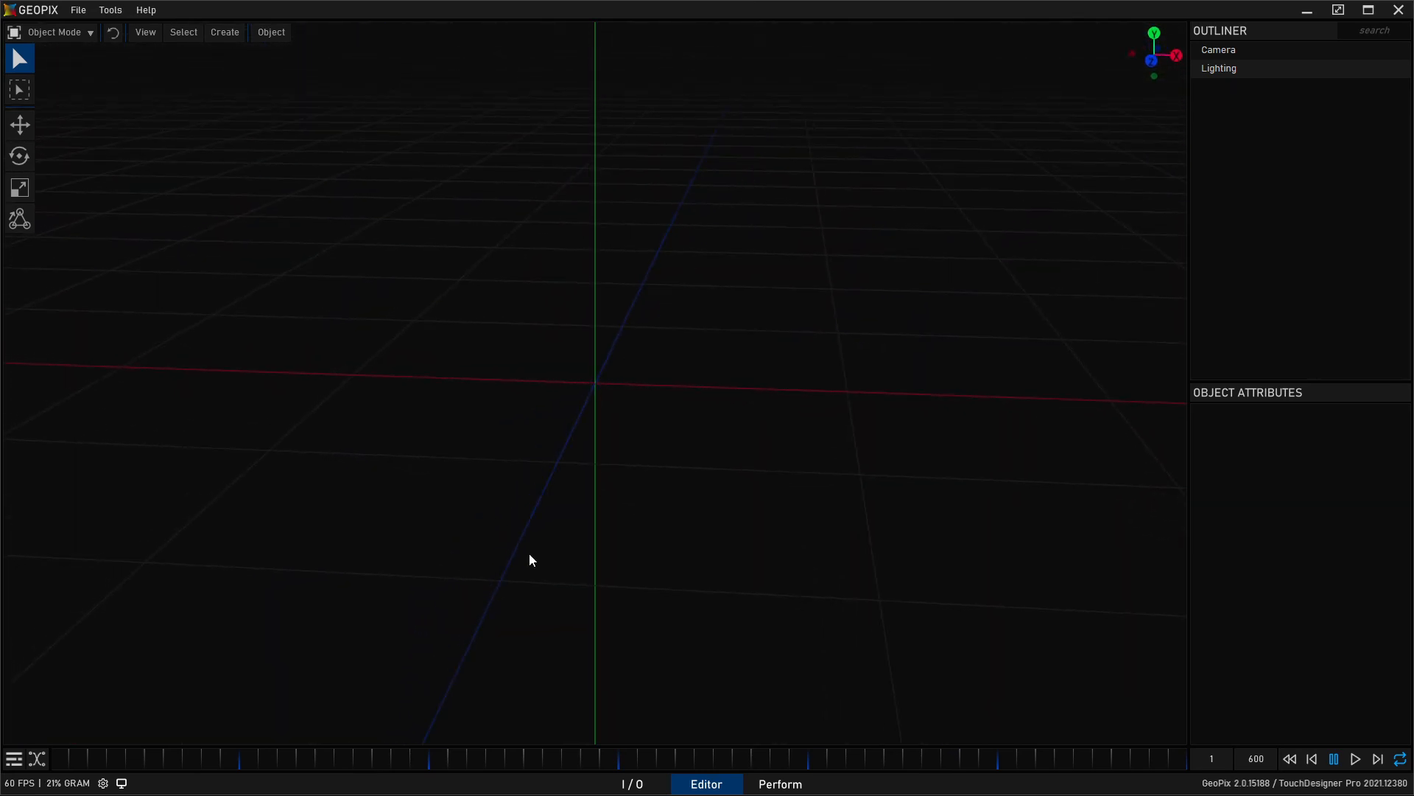
alt+drag(582, 492, 548, 384)
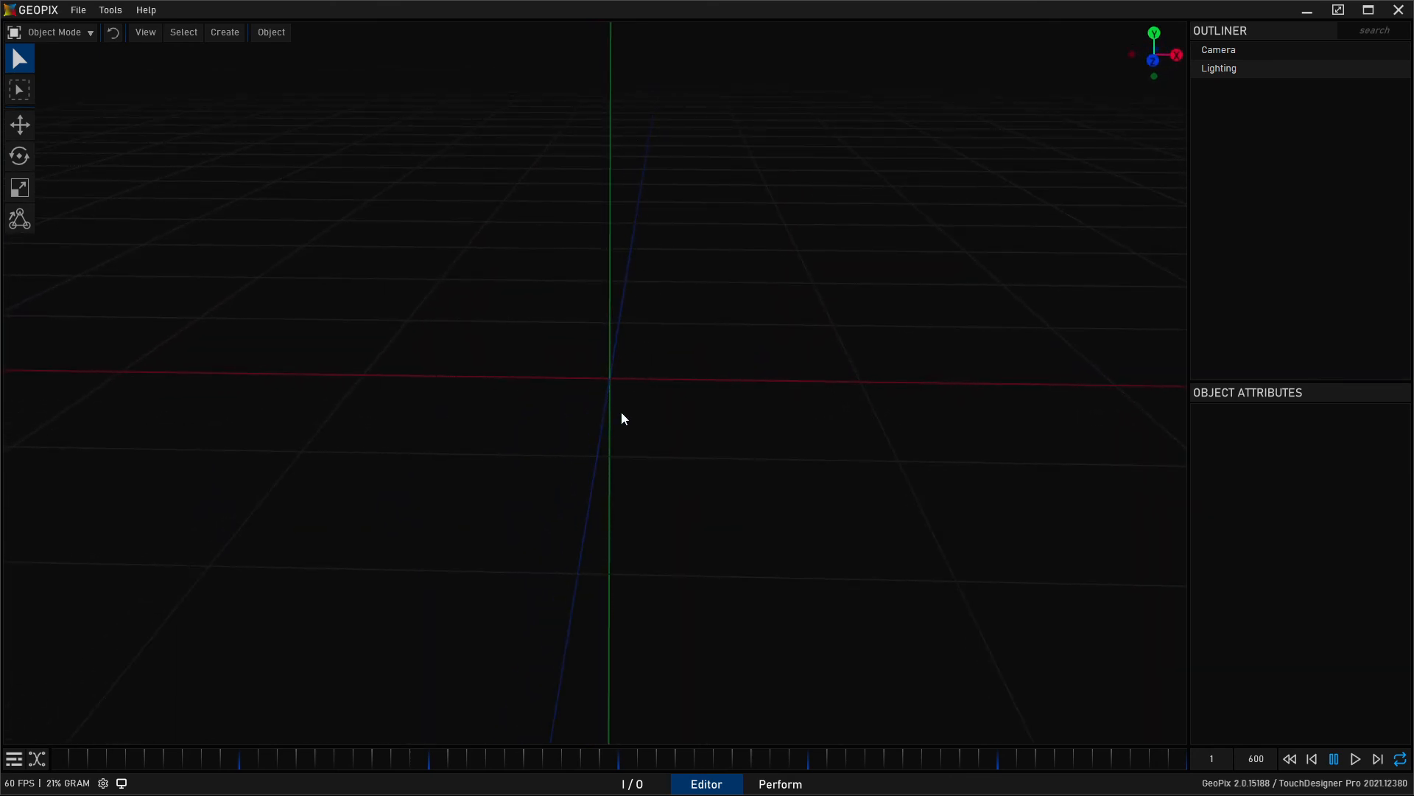
alt+drag(840, 348, 762, 404)
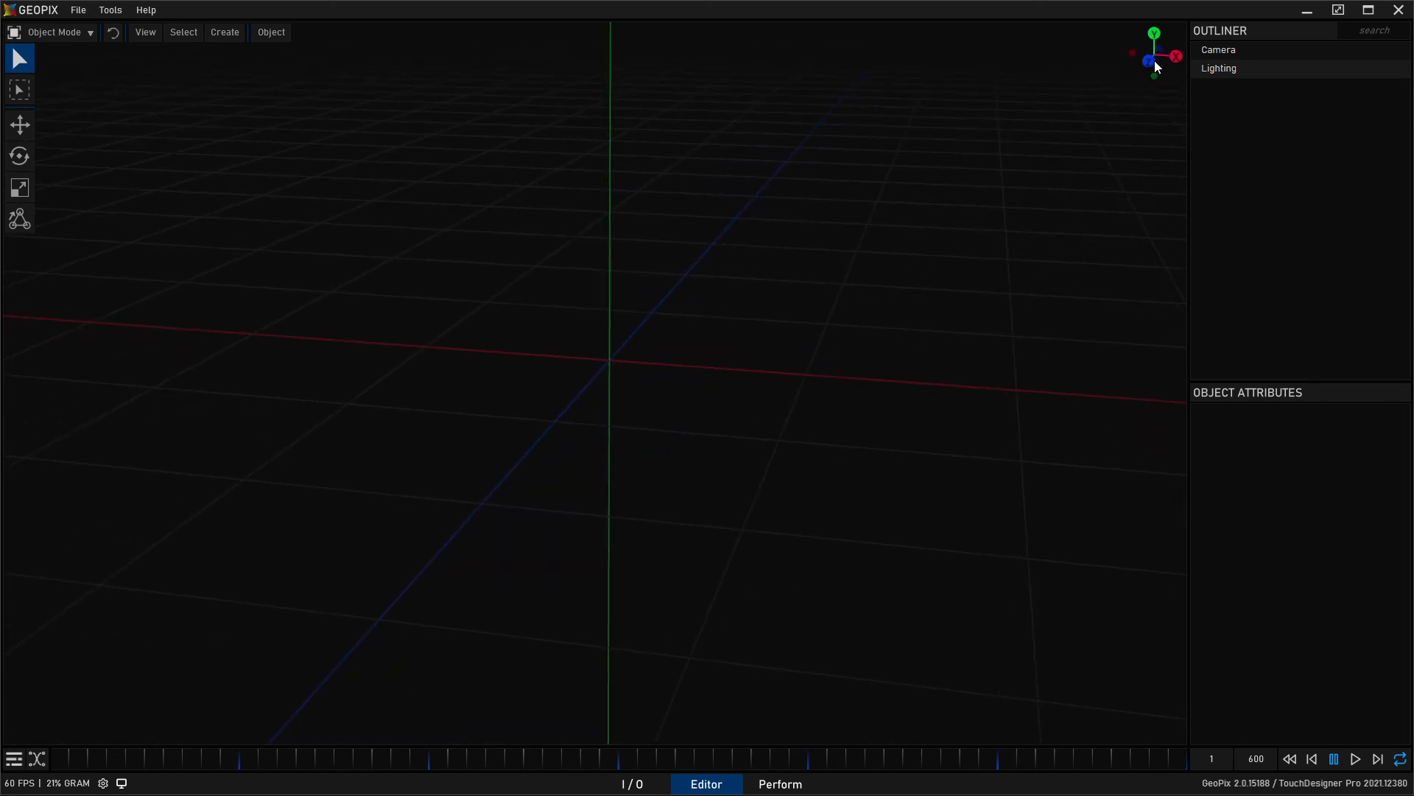
alt+drag(869, 174, 777, 210)
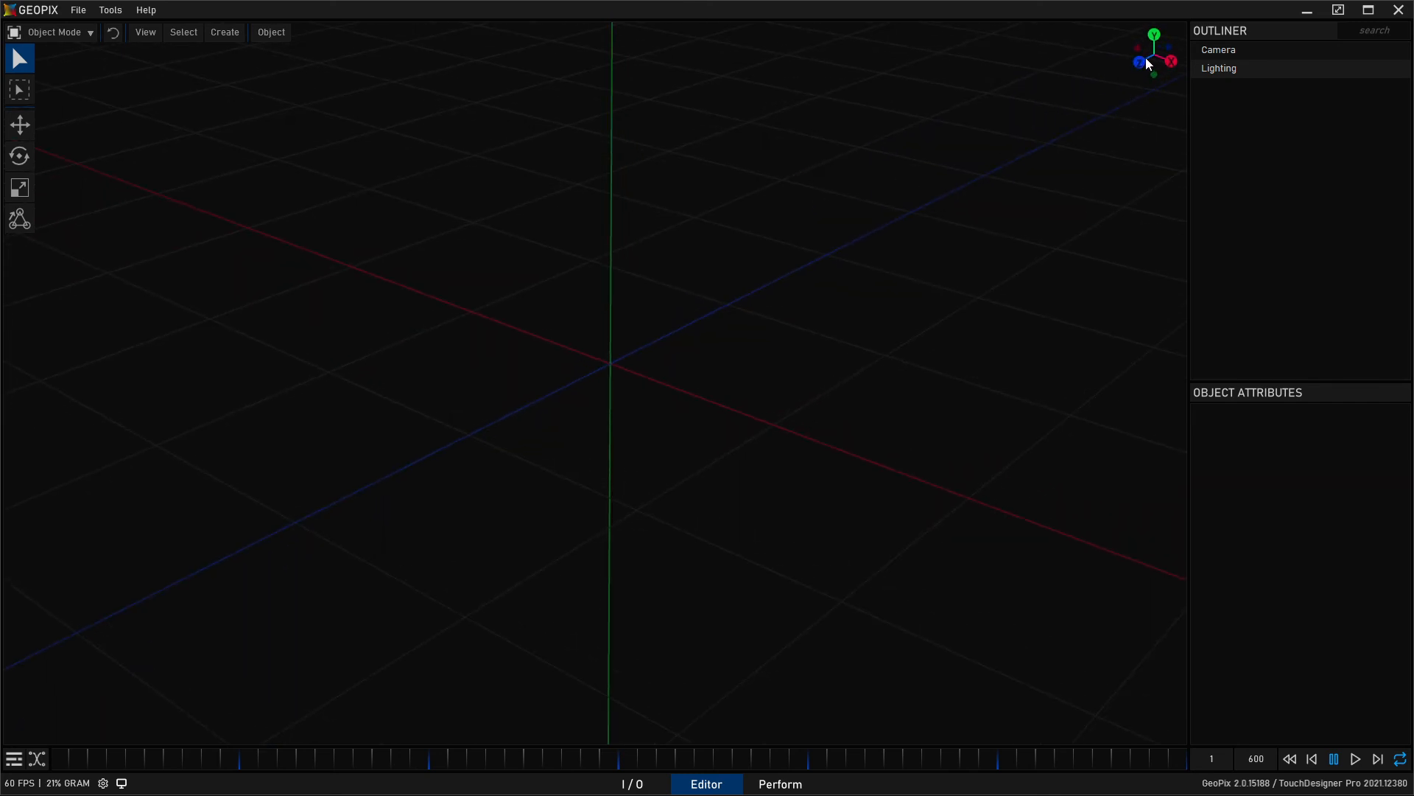
alt+drag(723, 286, 627, 351)
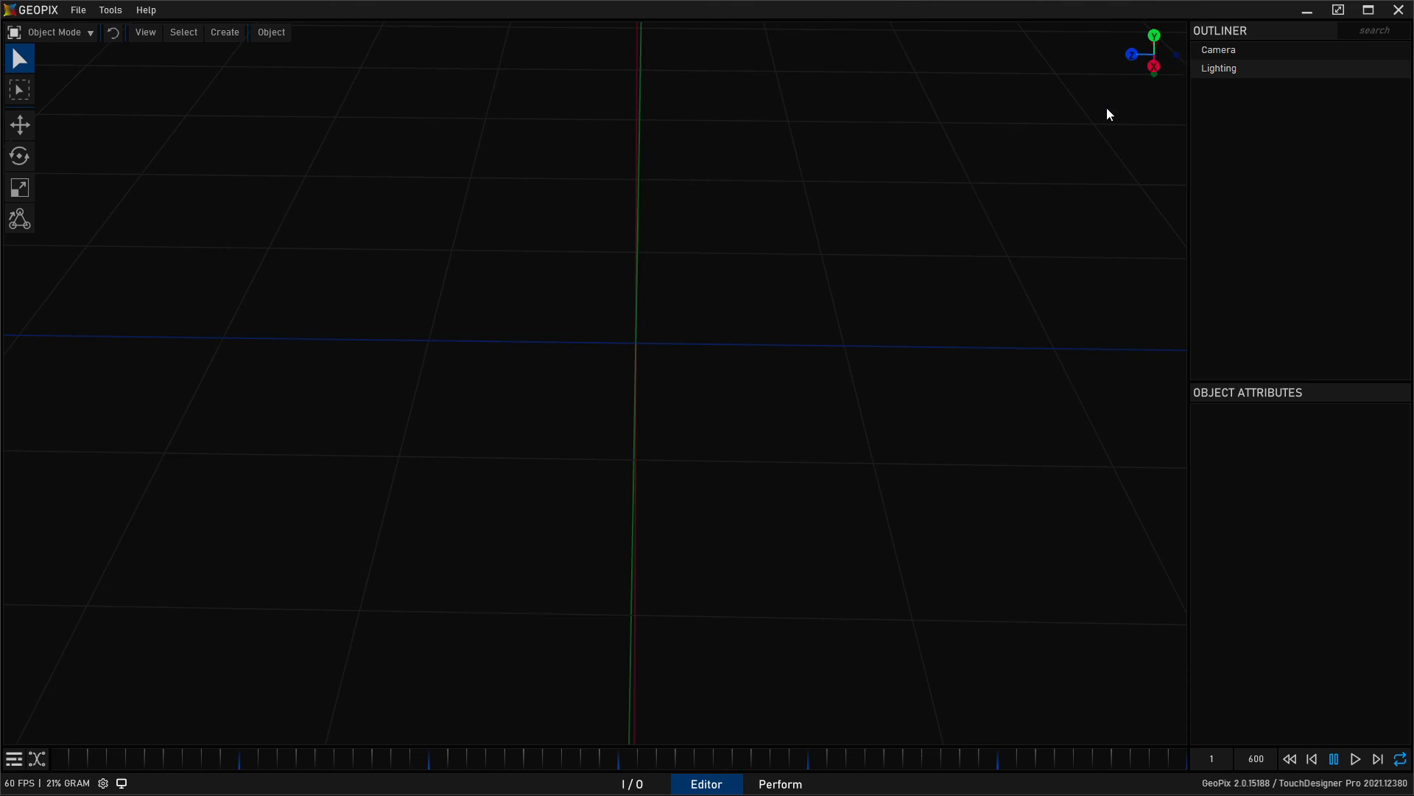
alt+drag(772, 264, 1022, 175)
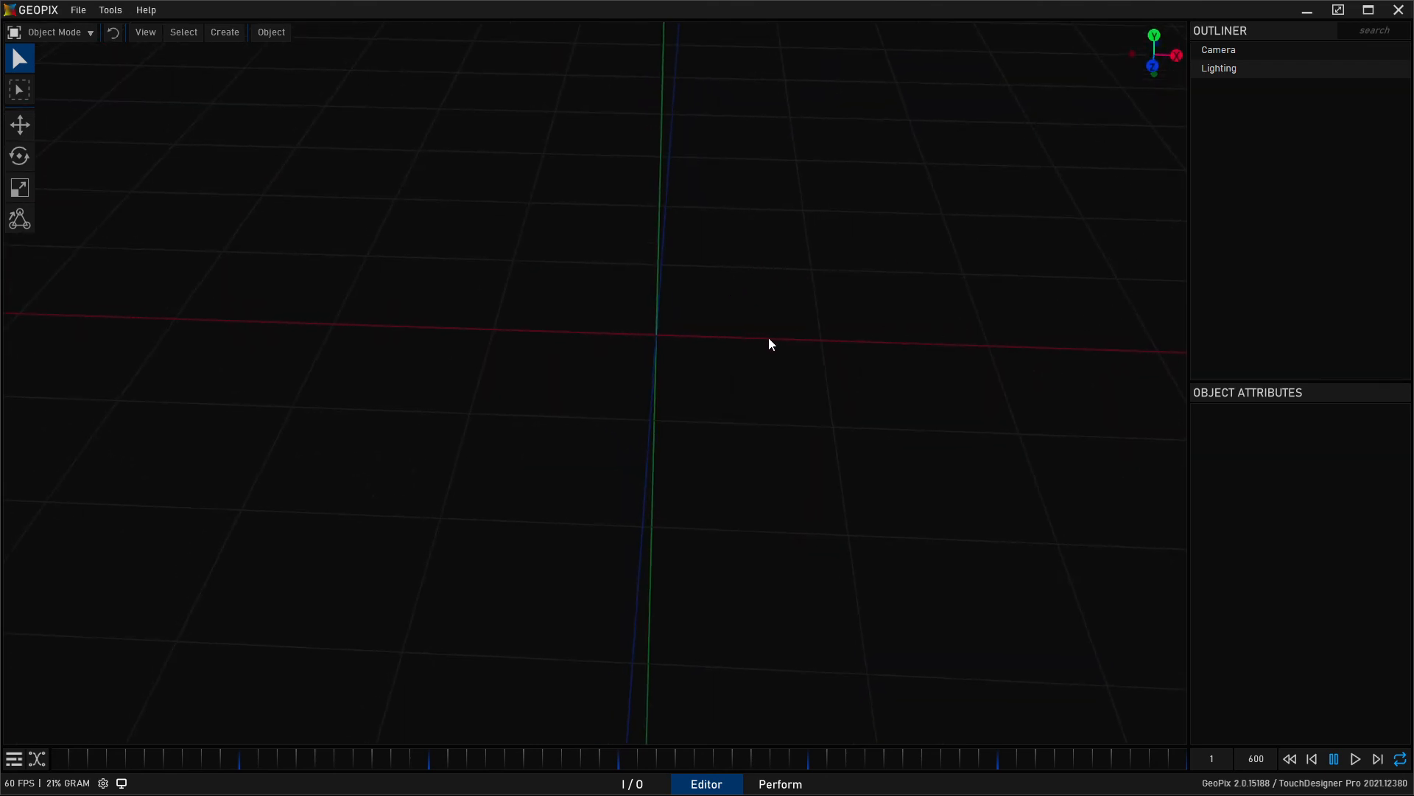
alt+drag(963, 335, 639, 161)
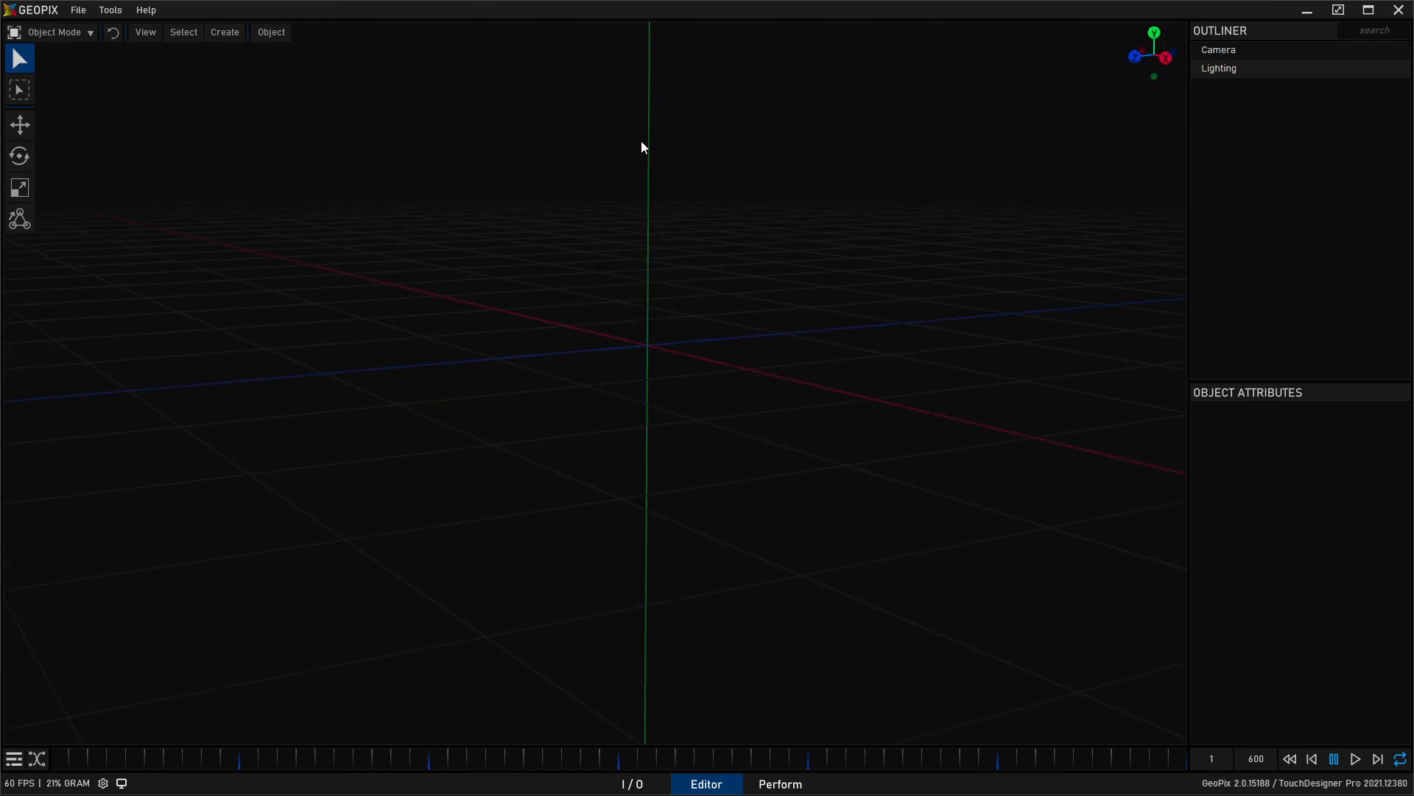
alt+drag(652, 259, 678, 349)
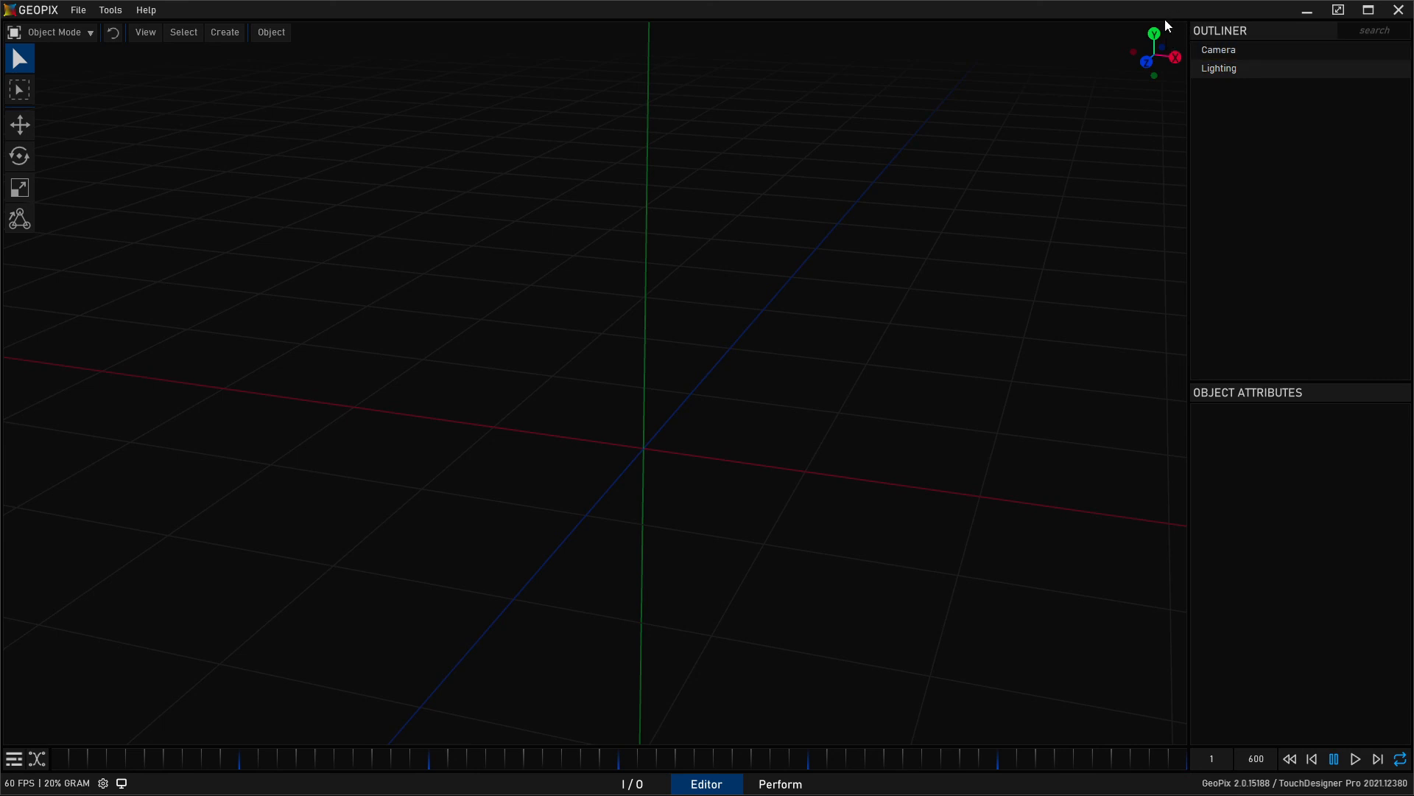
Switch the viewport to the orthographic view along the Z axis and create a Primitive cube at the origin.
click(1151, 63)
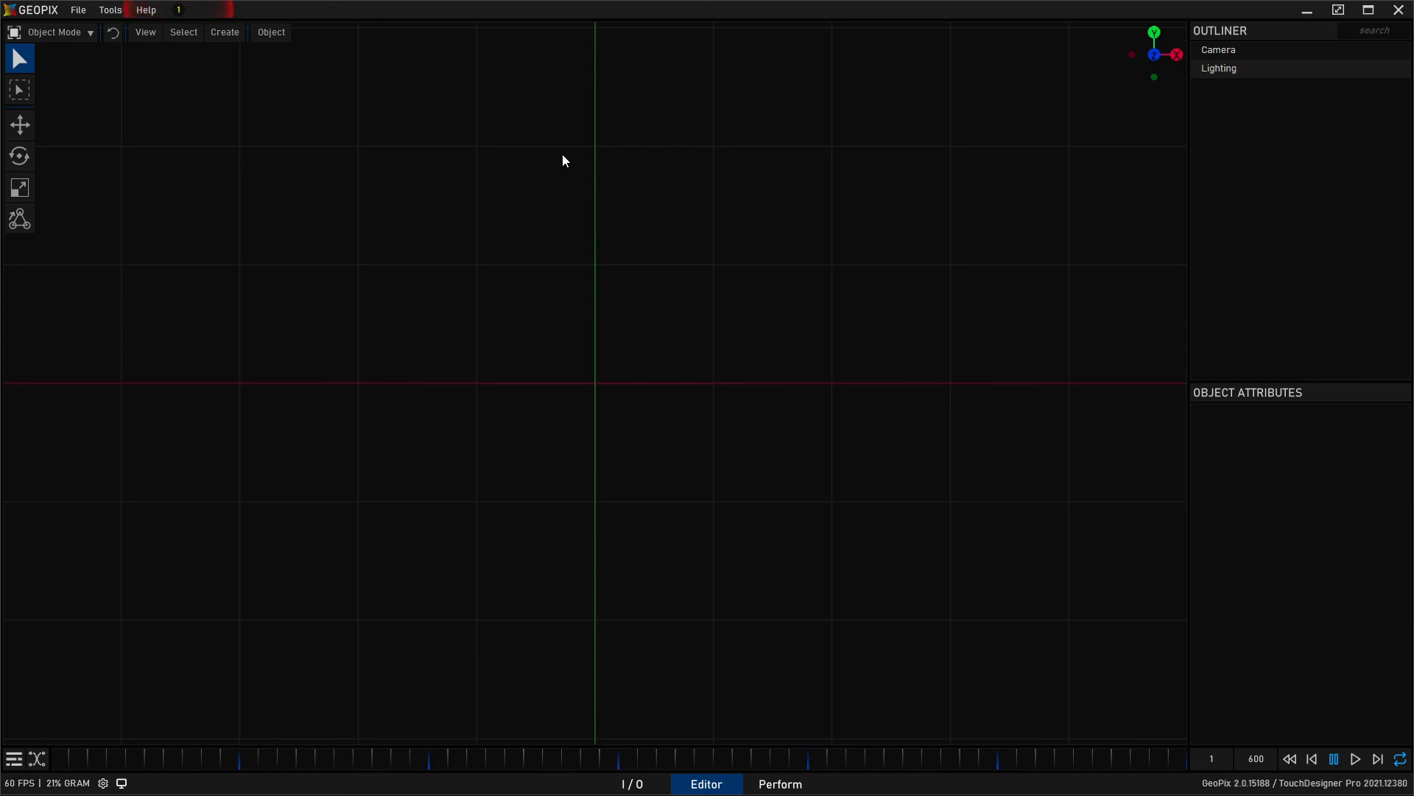
mouse_move(618, 257)
middle_down()
mouse_move(774, 115)
mouse_move(606, 219)
mouse_move(644, 259)
middle_up()
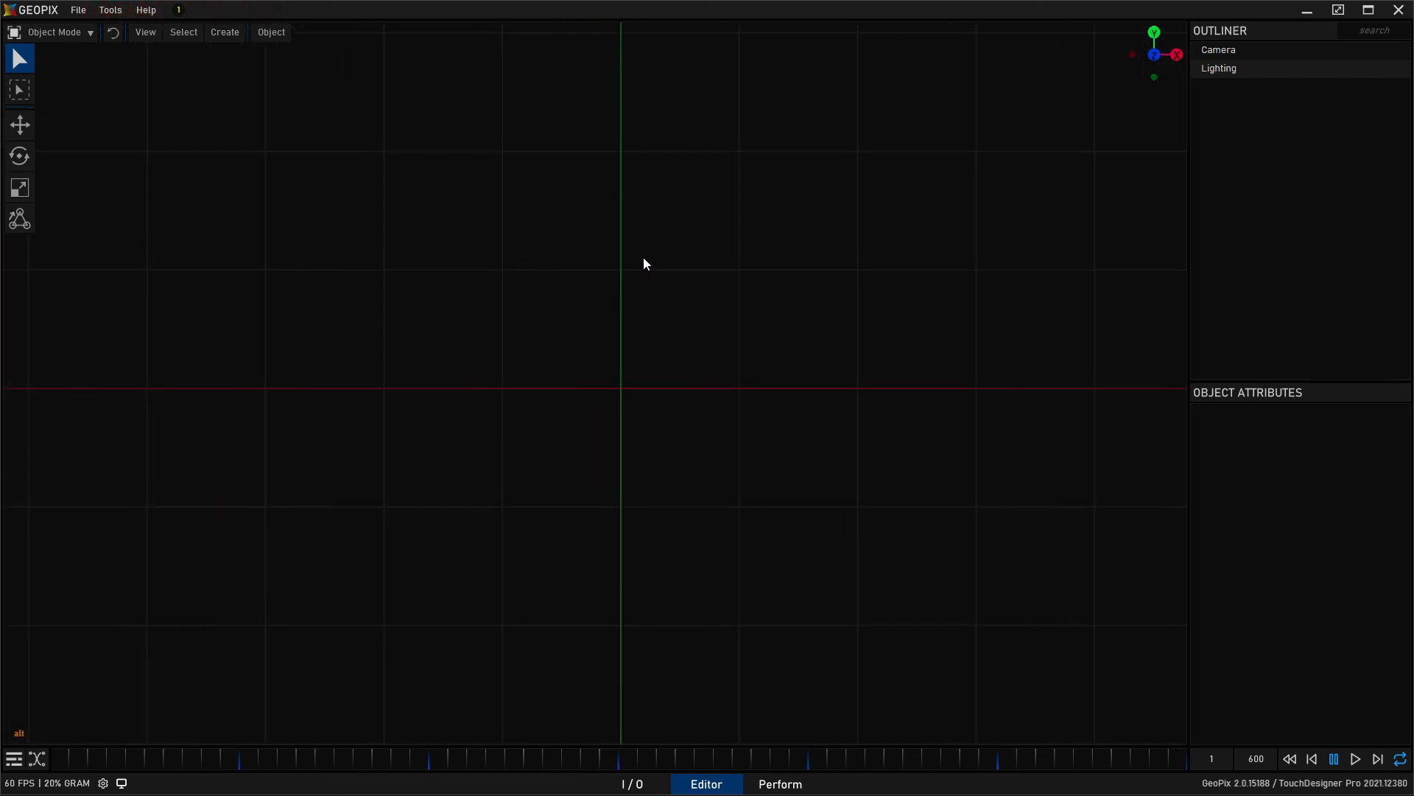
click(226, 32)
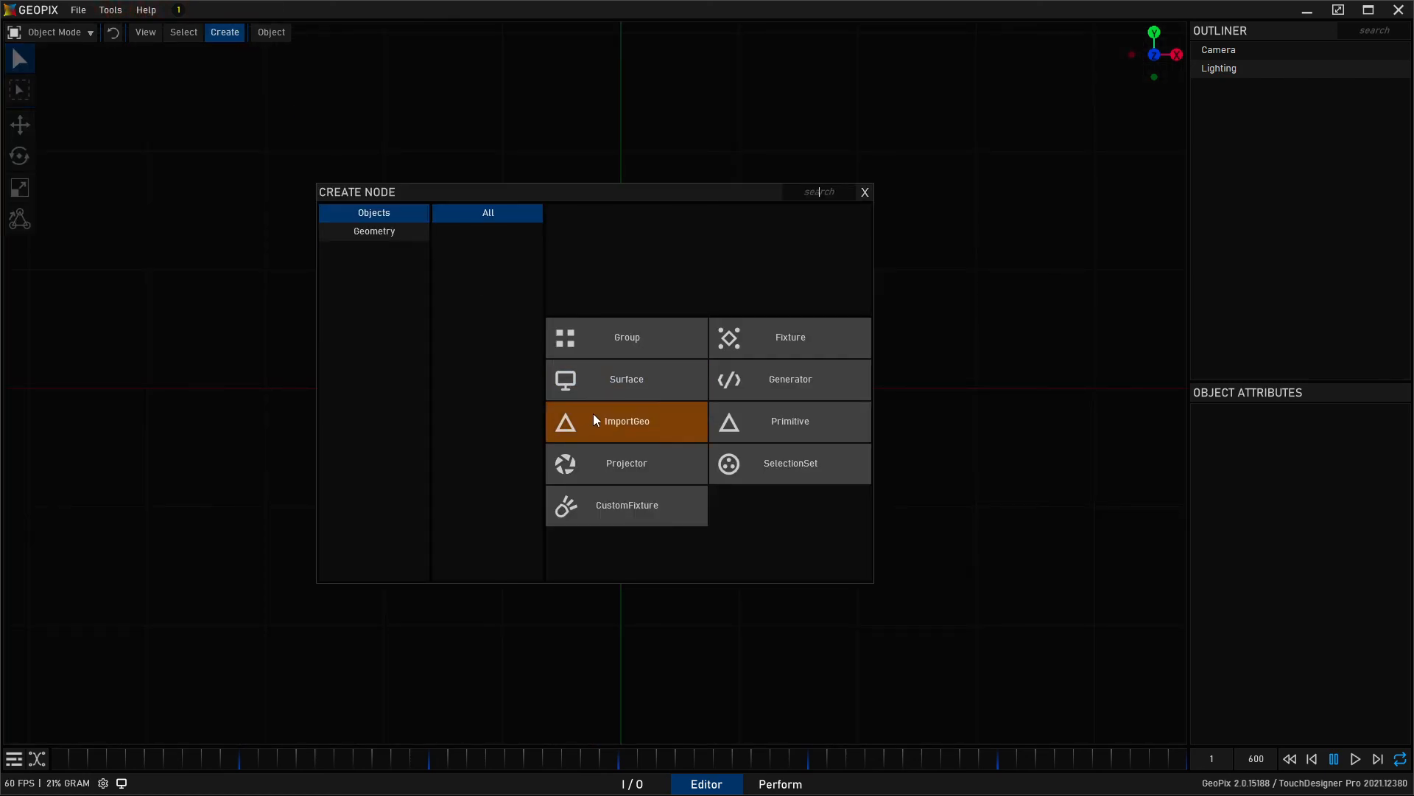
click(774, 433)
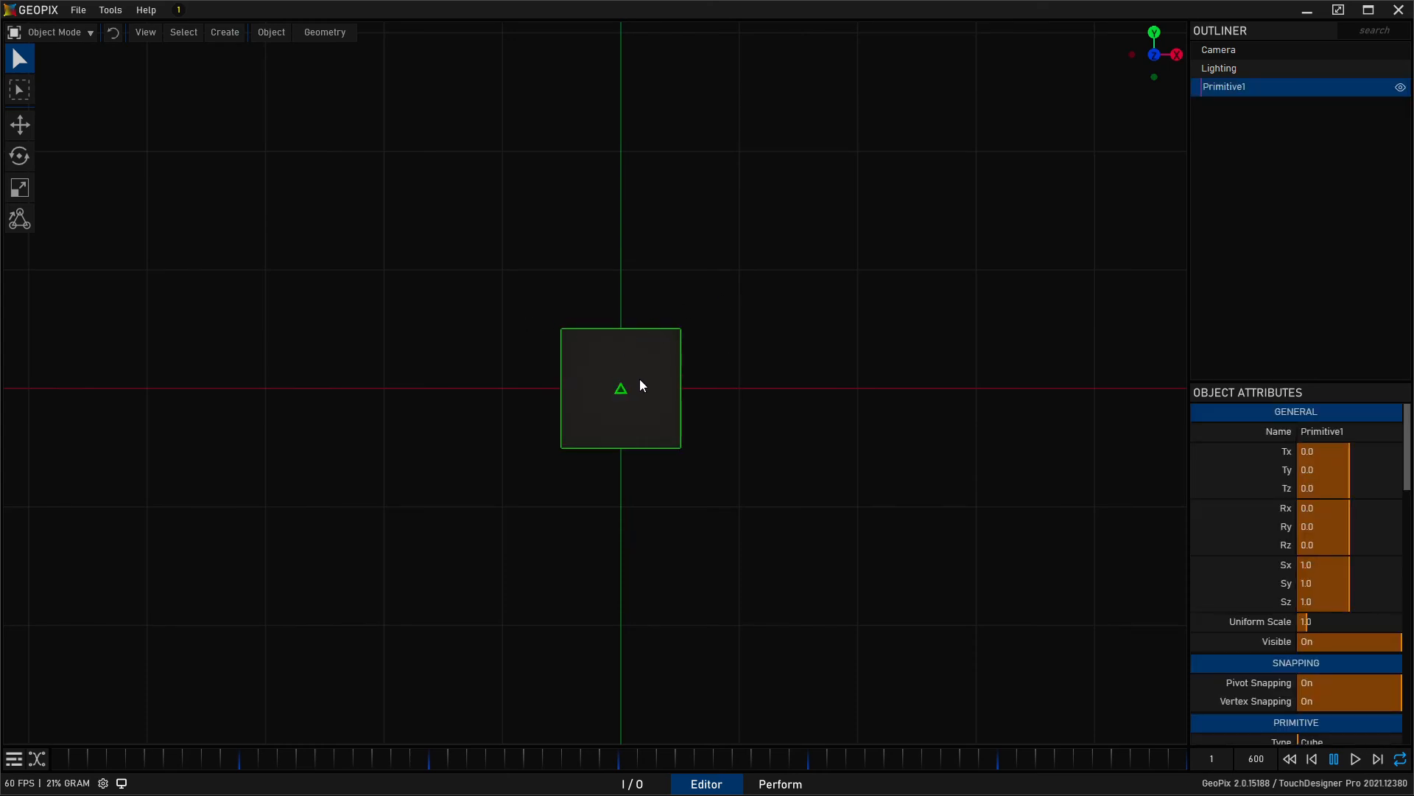
Try moving the cube in the orthographic view with the Move tool.
scroll(647, 388, up, 3)
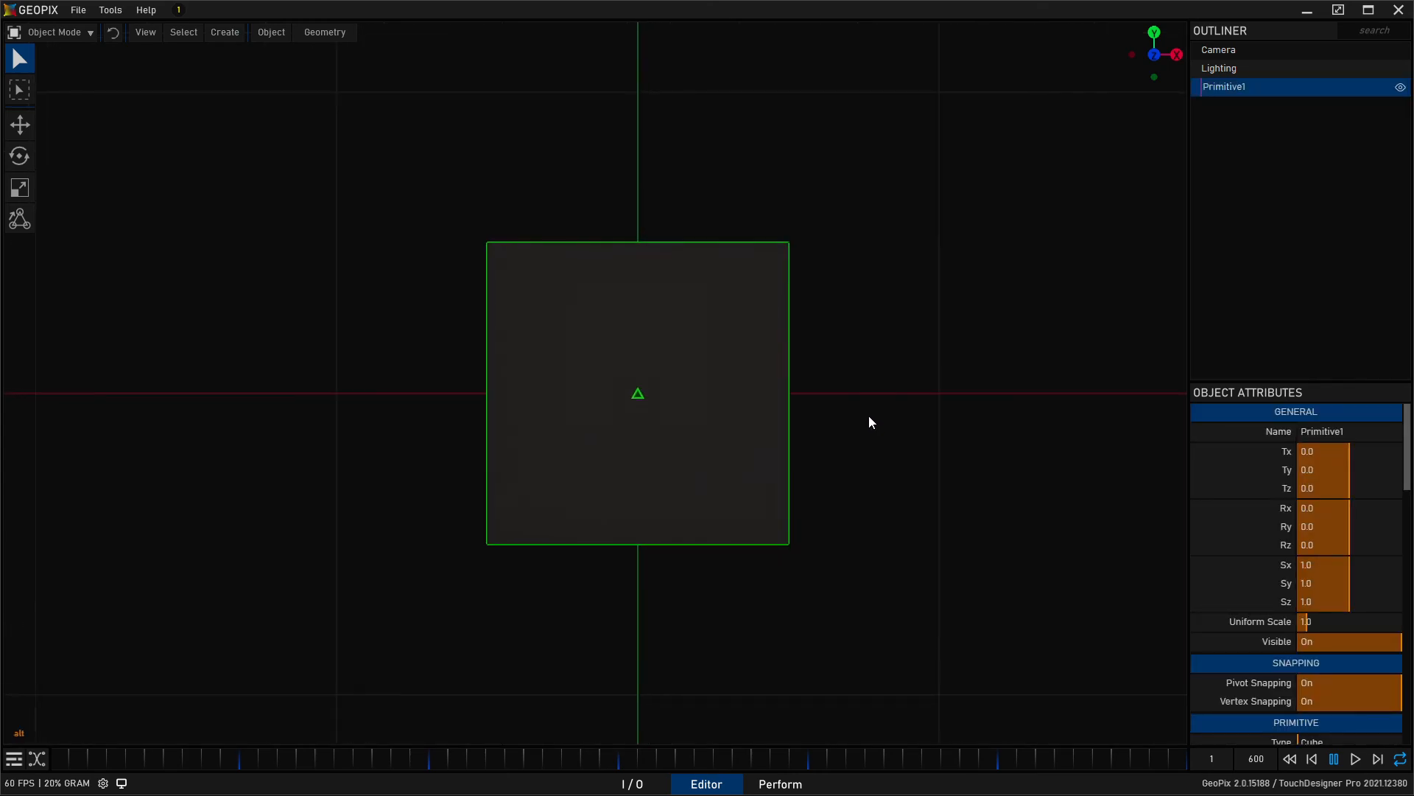
middle_drag(872, 418, 850, 422)
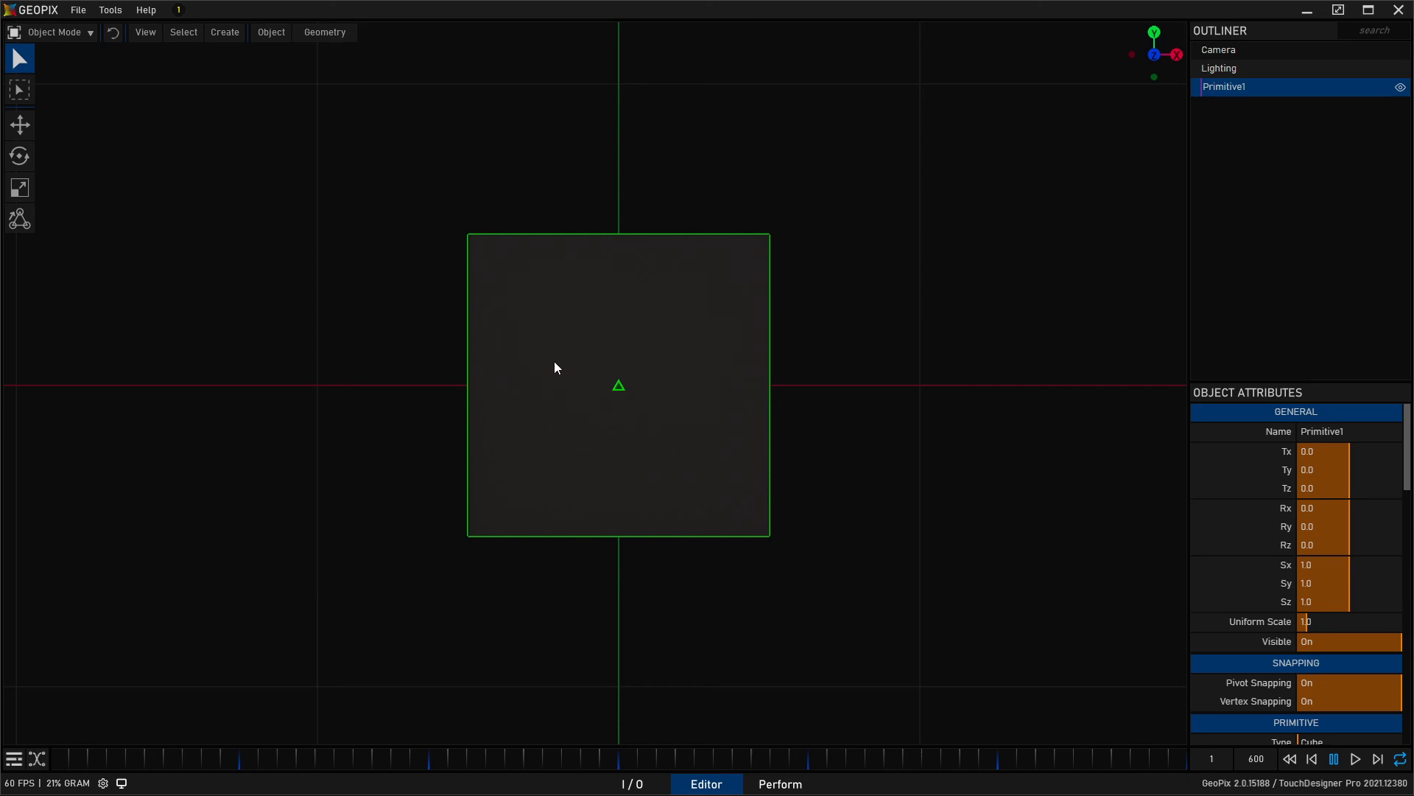
scroll(528, 411, down, 3)
key(w)
drag(651, 342, 584, 401)
key(alt)
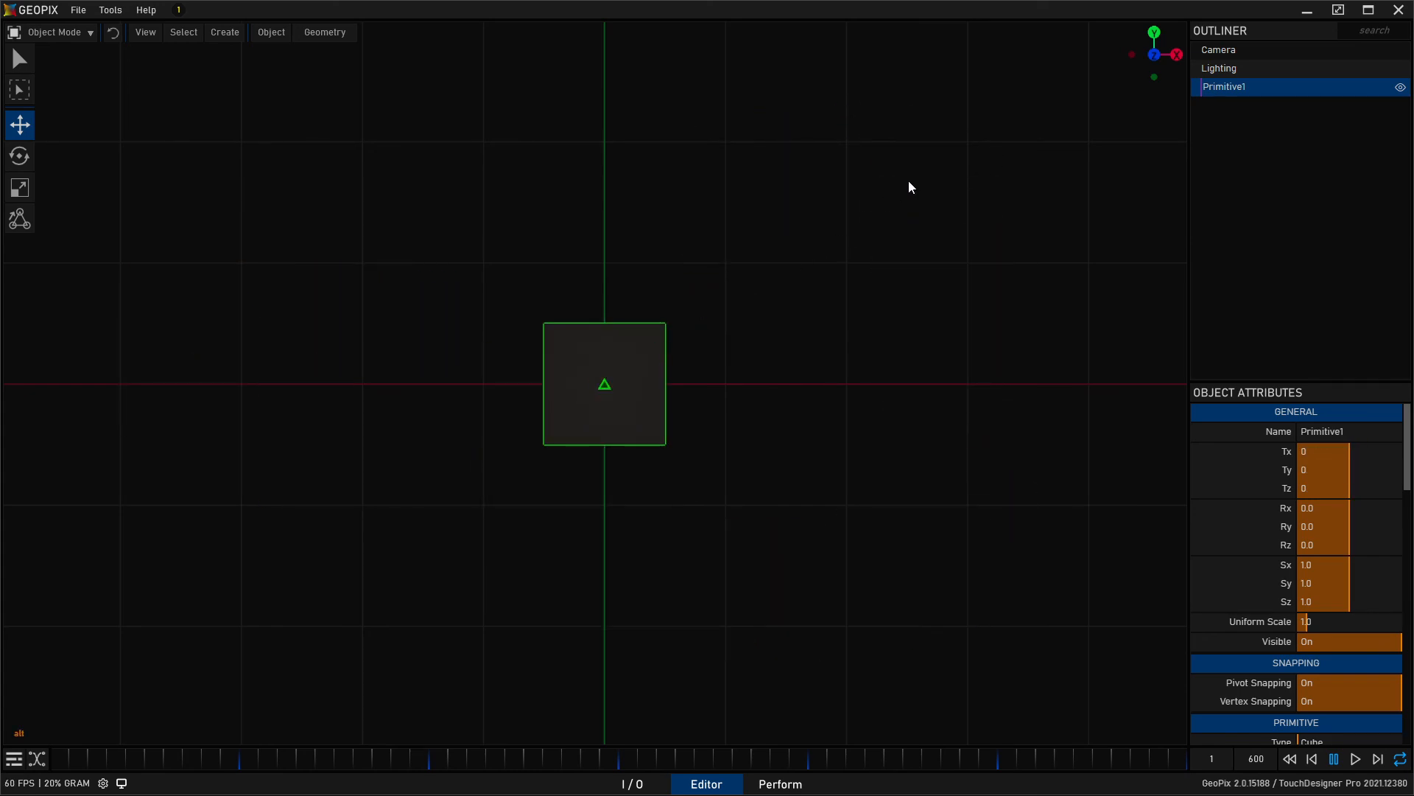
alt+middle_drag(907, 182, 923, 184)
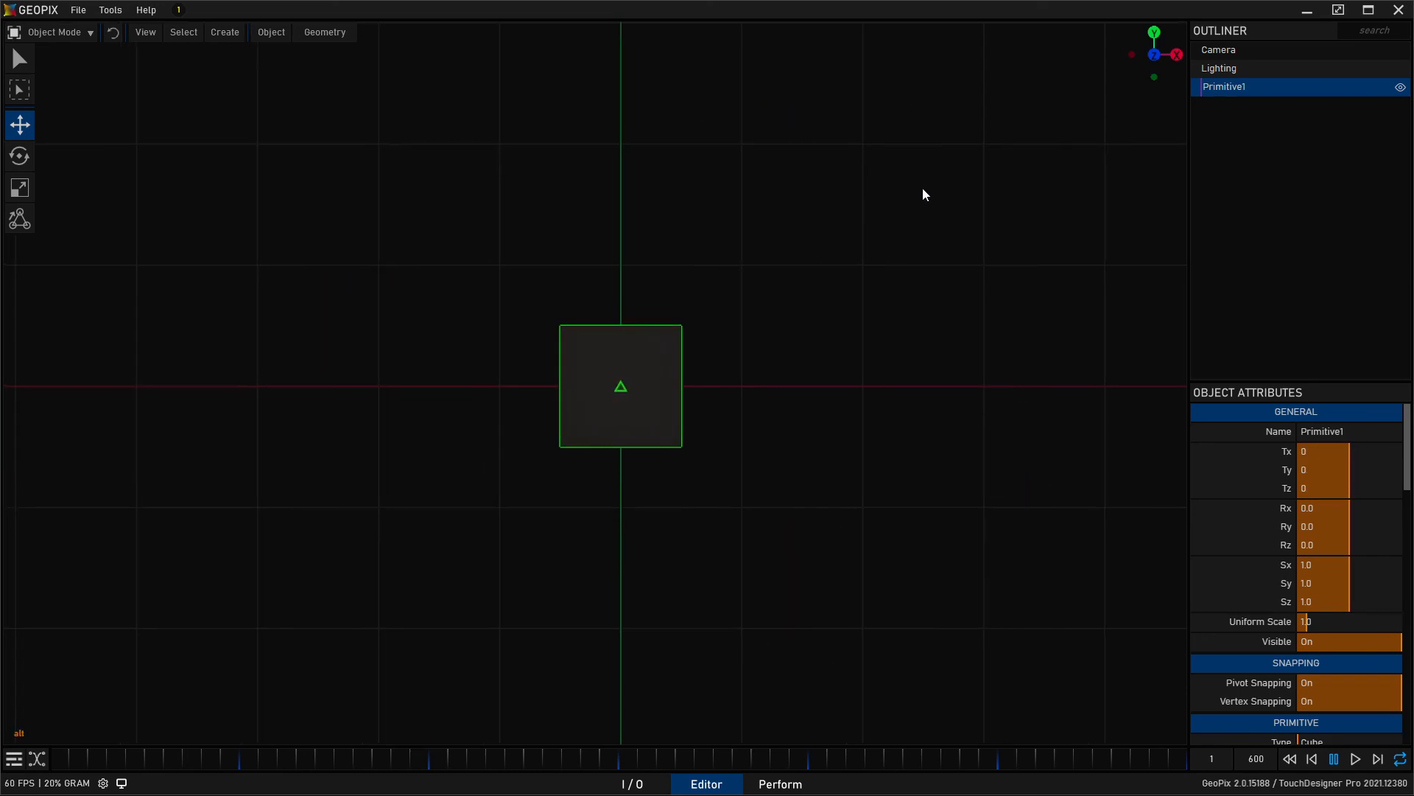
Read the project issue in Errors and Diagnostics, and close the window.
click(177, 11)
drag(302, 16, 571, 170)
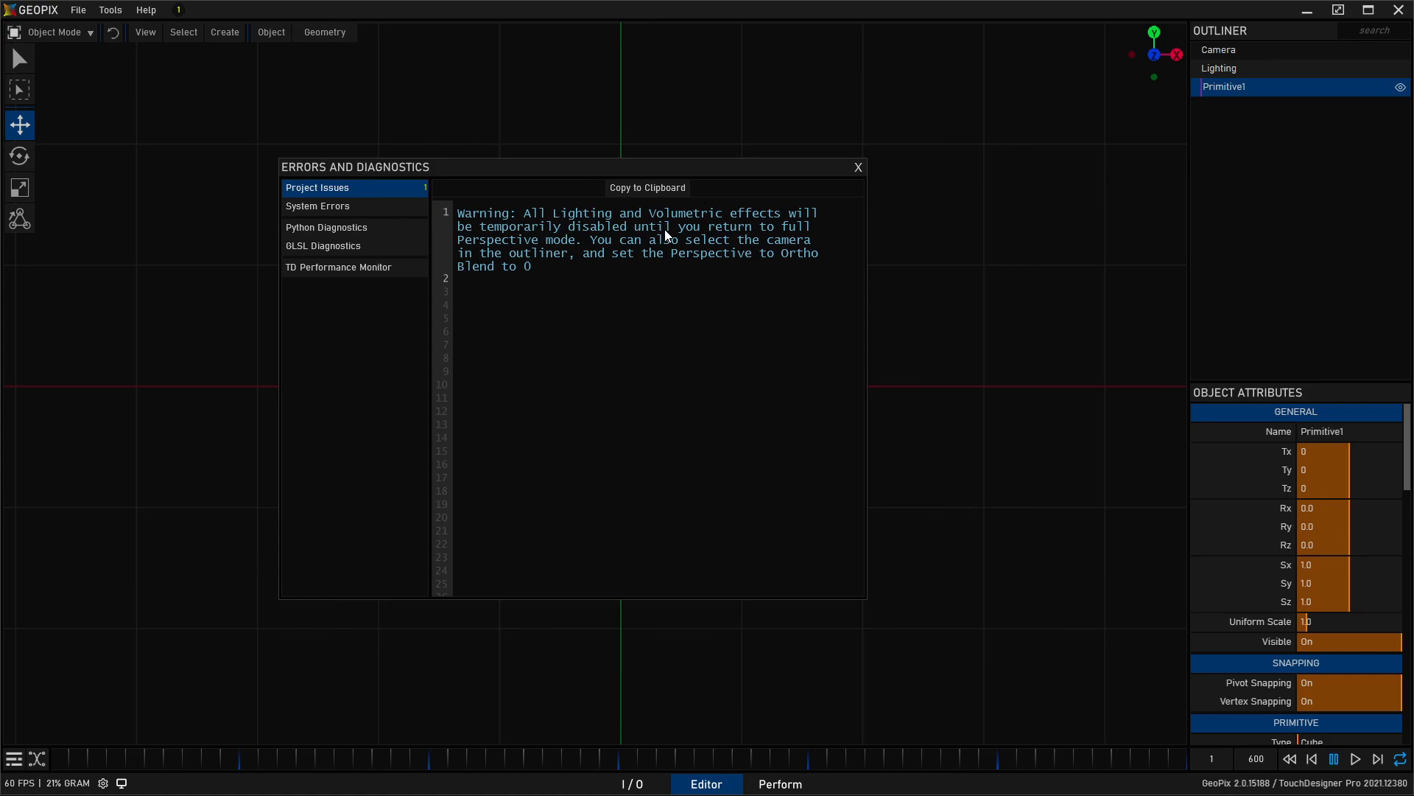
click(858, 169)
Return from the orthographic view to an angled perspective view of the cube.
alt+drag(824, 288, 661, 238)
key(alt+Tab)
alt+drag(588, 336, 518, 405)
mouse_move(683, 439)
alt+mouse_down()
mouse_move(451, 401)
mouse_move(702, 476)
mouse_move(612, 250)
mouse_move(1032, 284)
mouse_move(344, 543)
mouse_move(663, 415)
mouse_move(707, 420)
mouse_move(697, 353)
mouse_move(680, 412)
alt+mouse_up()
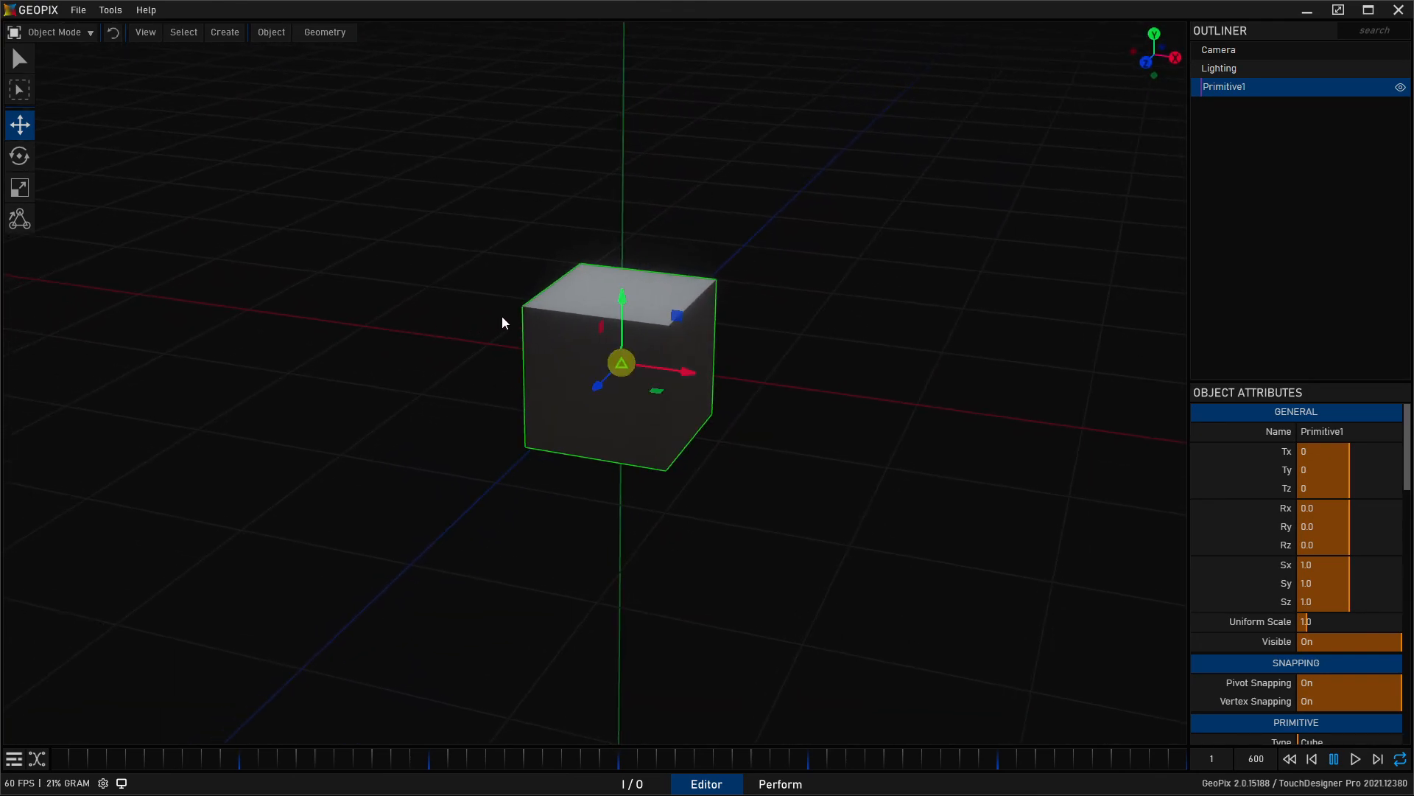
alt+drag(691, 408, 704, 395)
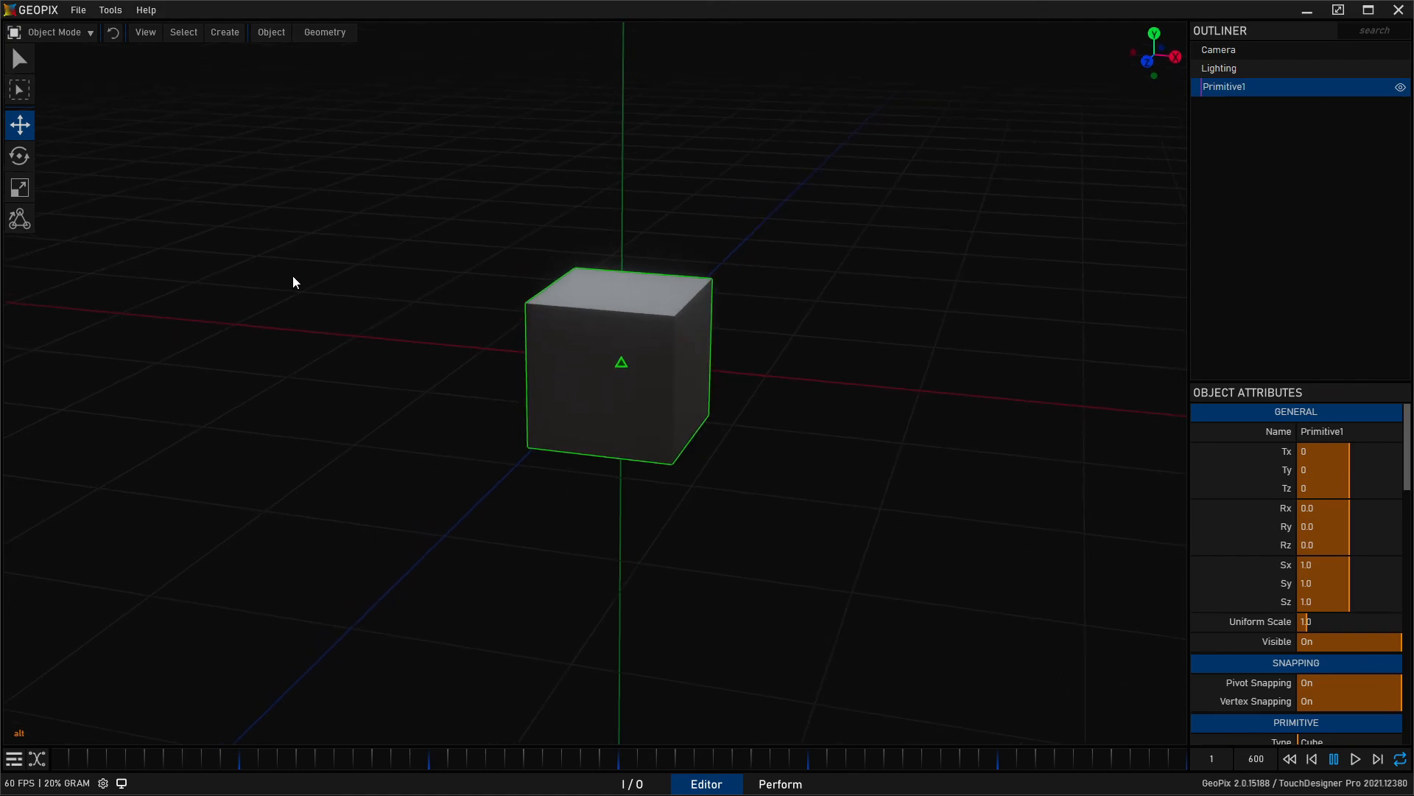
click(150, 32)
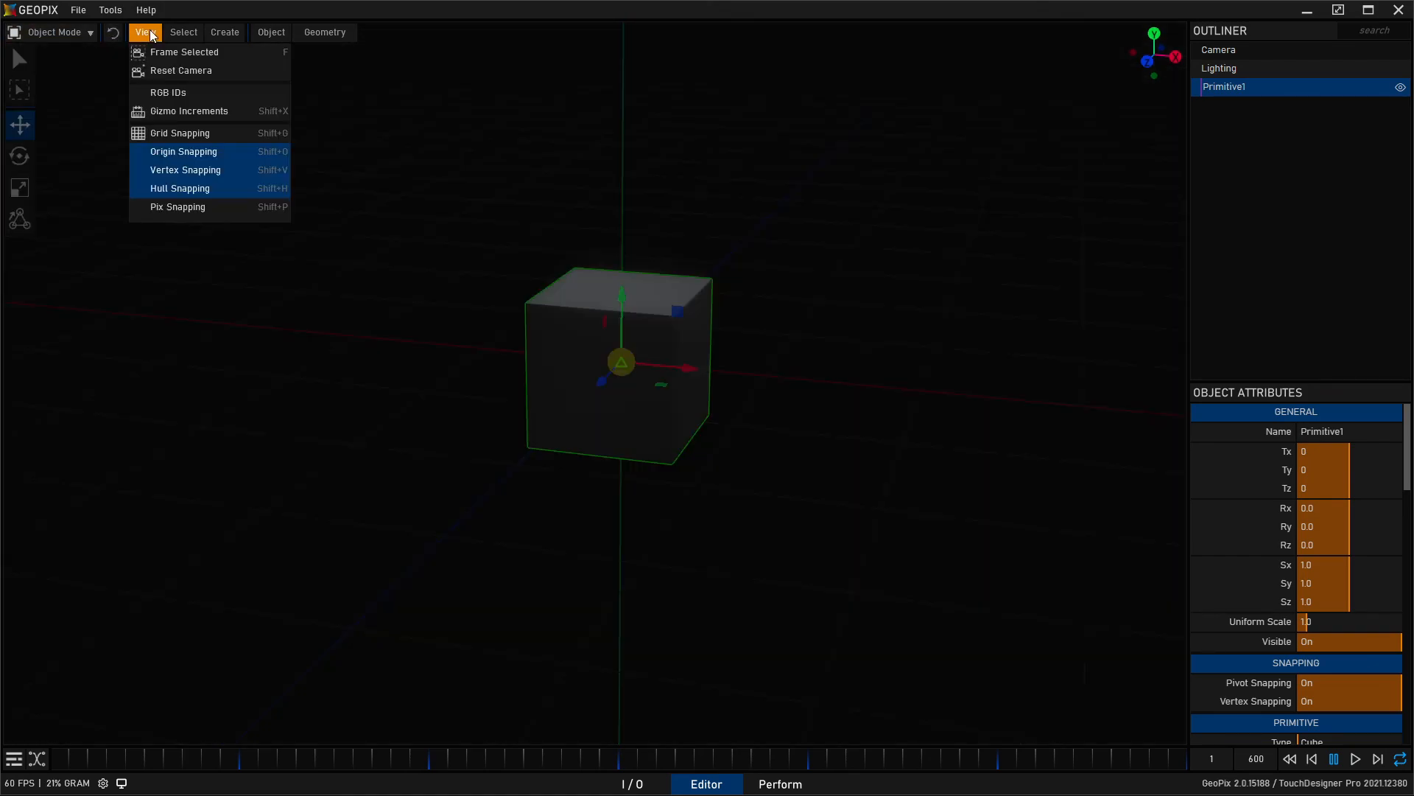
click(188, 34)
click(188, 34)
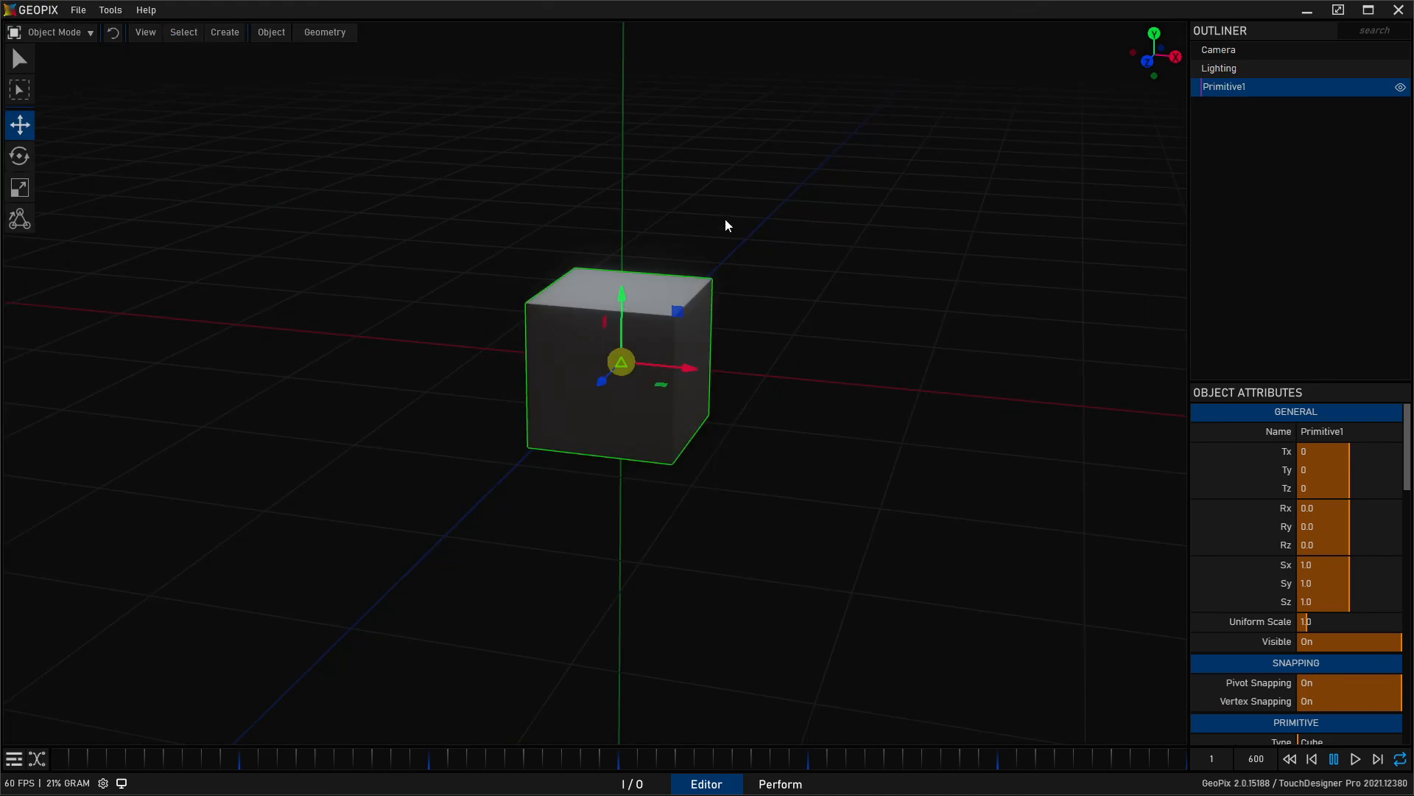
Activate the Select tool and enlarge the Object Attributes area upwards so the cube's Primitive and Material settings show.
alt+drag(496, 391, 562, 350)
key(q)
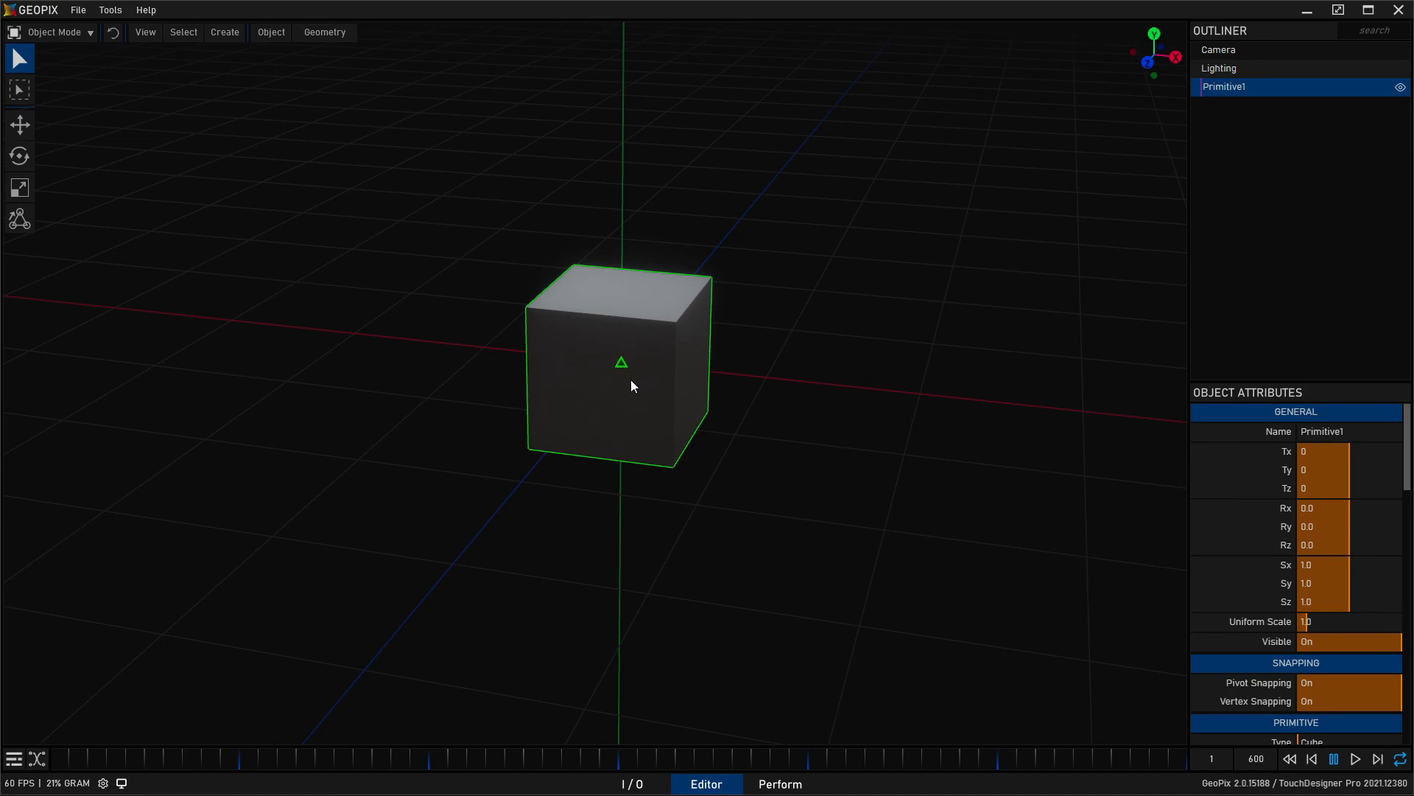
drag(1274, 381, 1281, 200)
alt+drag(841, 451, 458, 446)
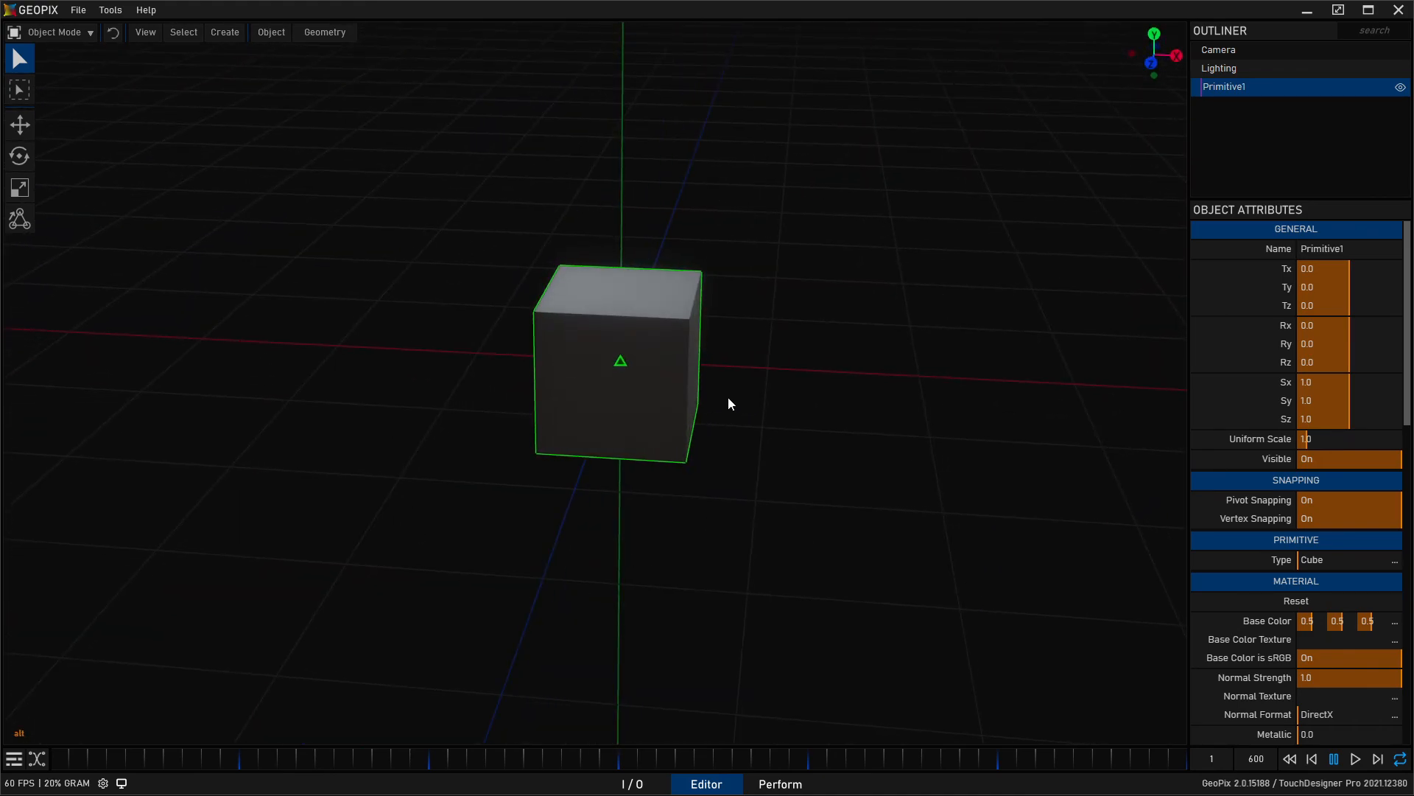
alt+drag(731, 398, 709, 402)
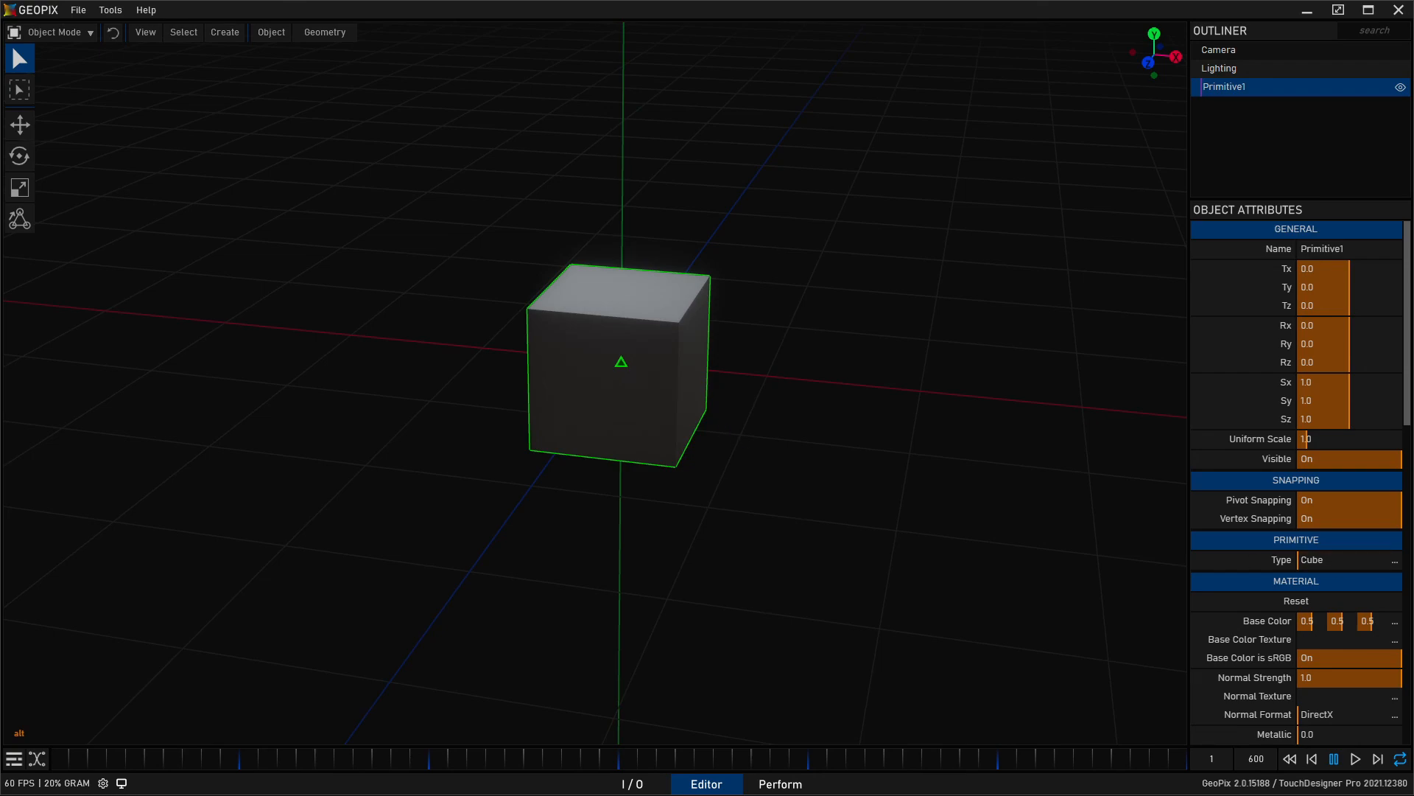